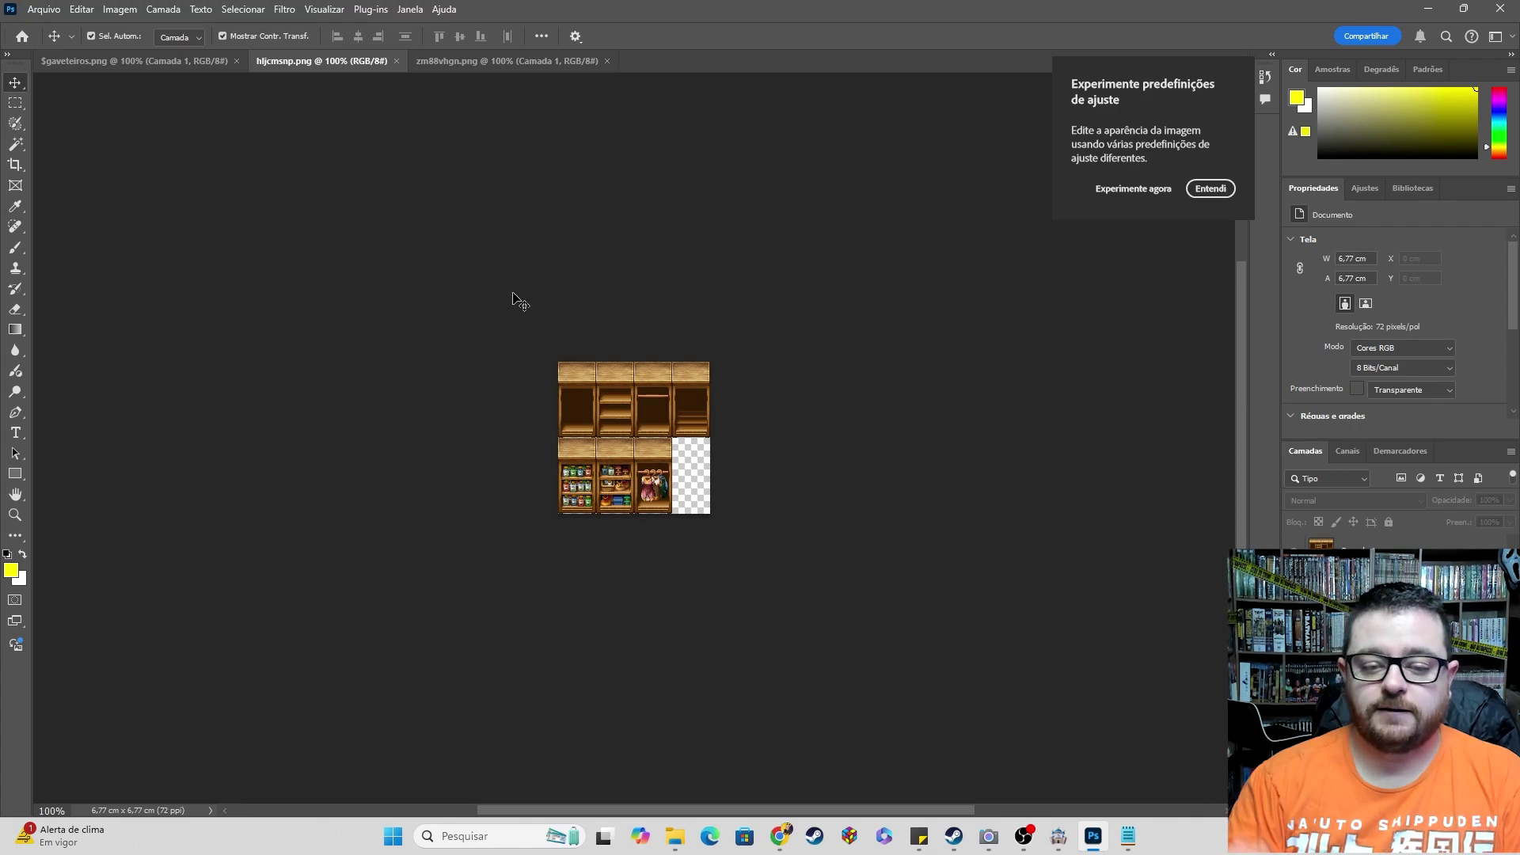
- Add a new layer to $gaveteiros.png and clear the drawer artwork so the canvas is empty
{"action": "left_click", "coordinate": [135, 61]}
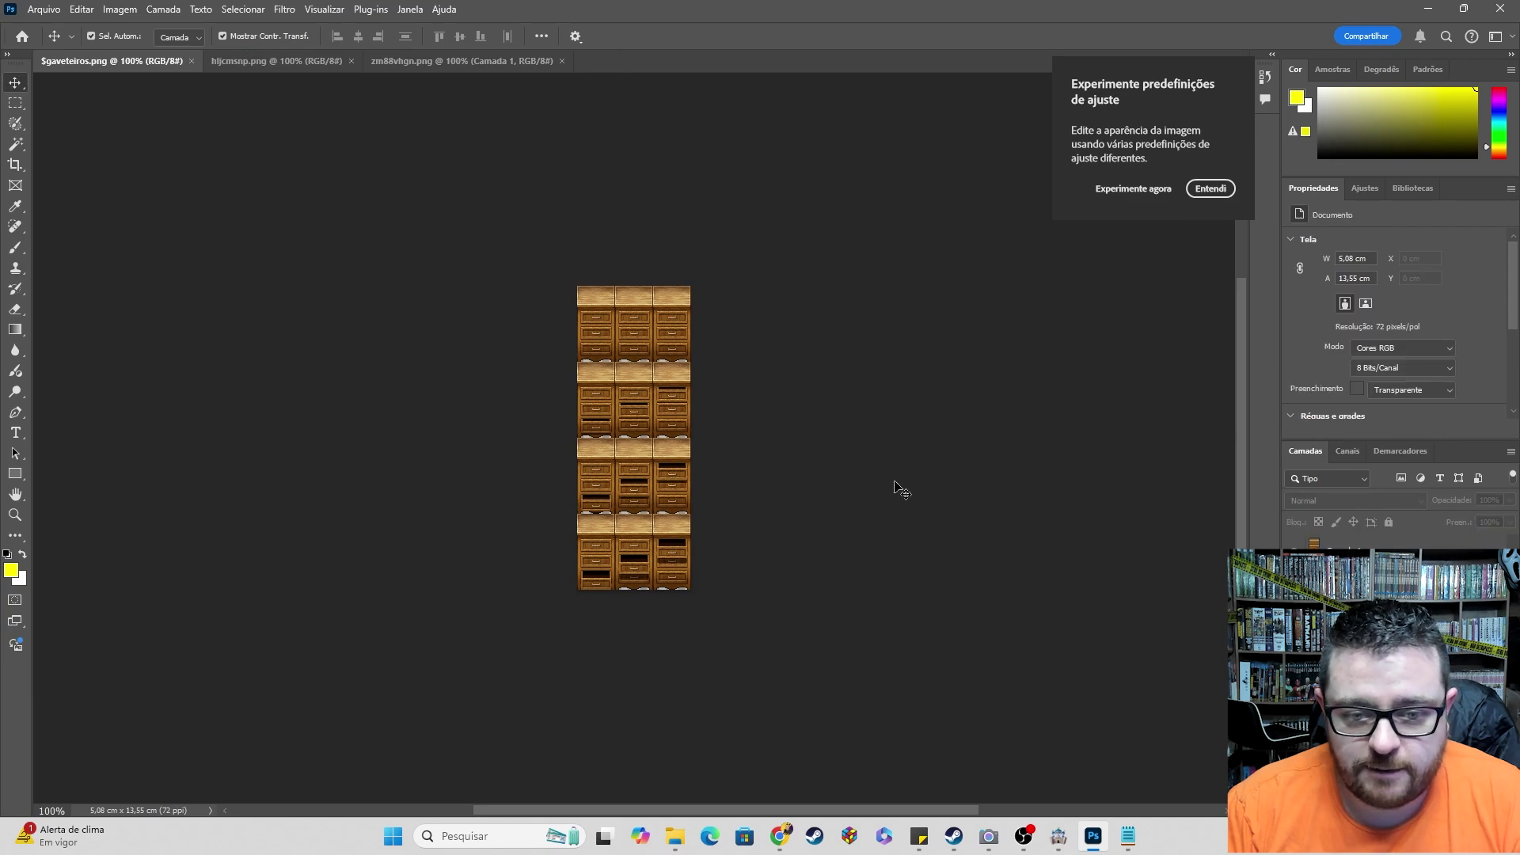
{"action": "left_click", "coordinate": [631, 366]}
{"action": "mouse_move", "coordinate": [631, 367]}
{"action": "left_mouse_down"}
{"action": "mouse_move", "coordinate": [637, 391]}
{"action": "mouse_move", "coordinate": [616, 396]}
{"action": "mouse_move", "coordinate": [631, 368]}
{"action": "left_mouse_up"}
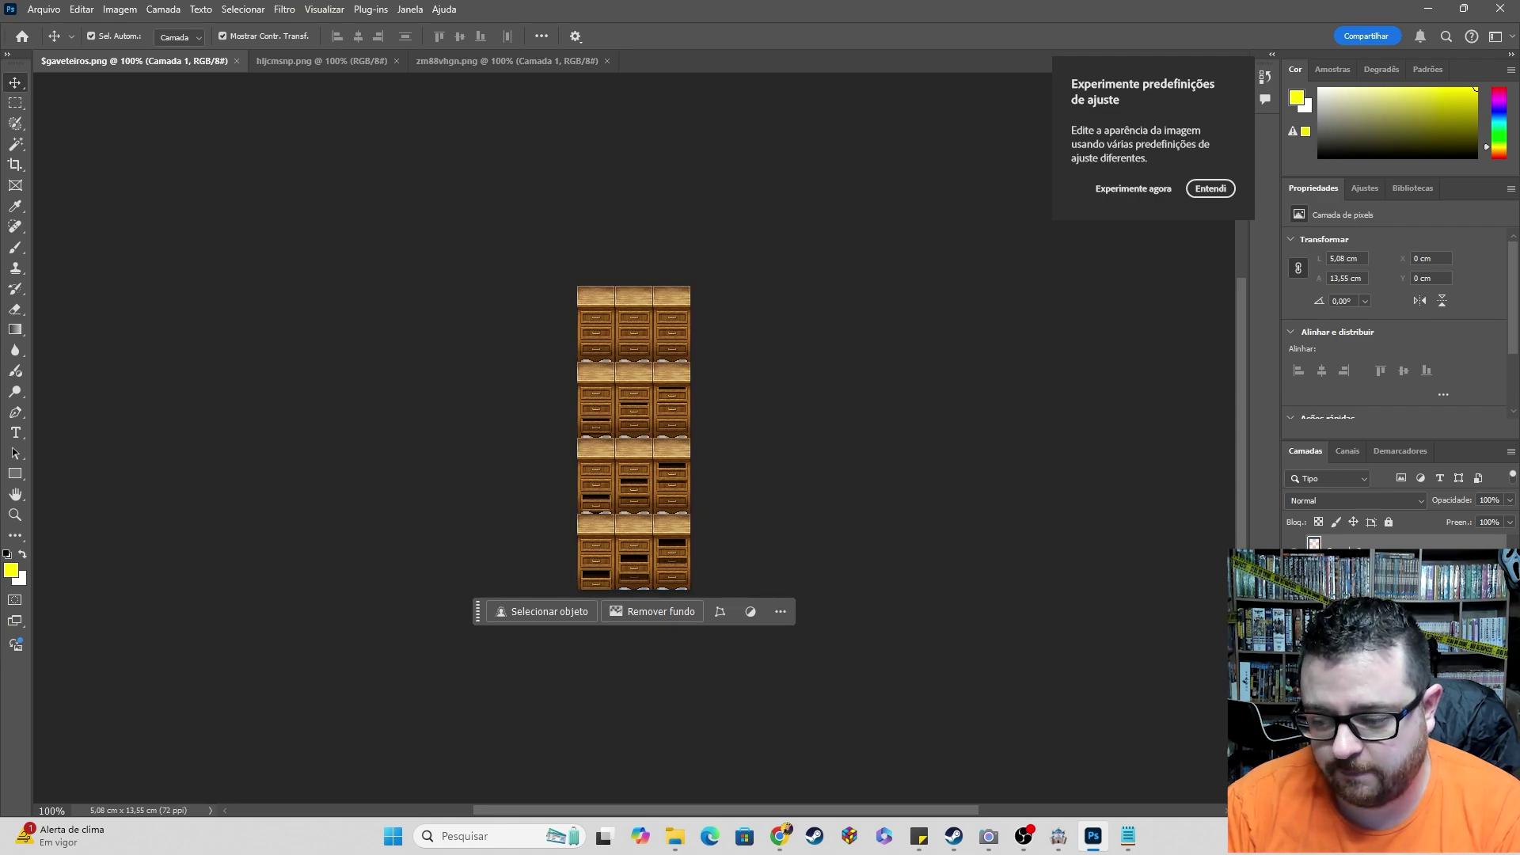
{"action": "key", "text": "ctrl+shift+alt+n"}
{"action": "left_click", "coordinate": [813, 476]}
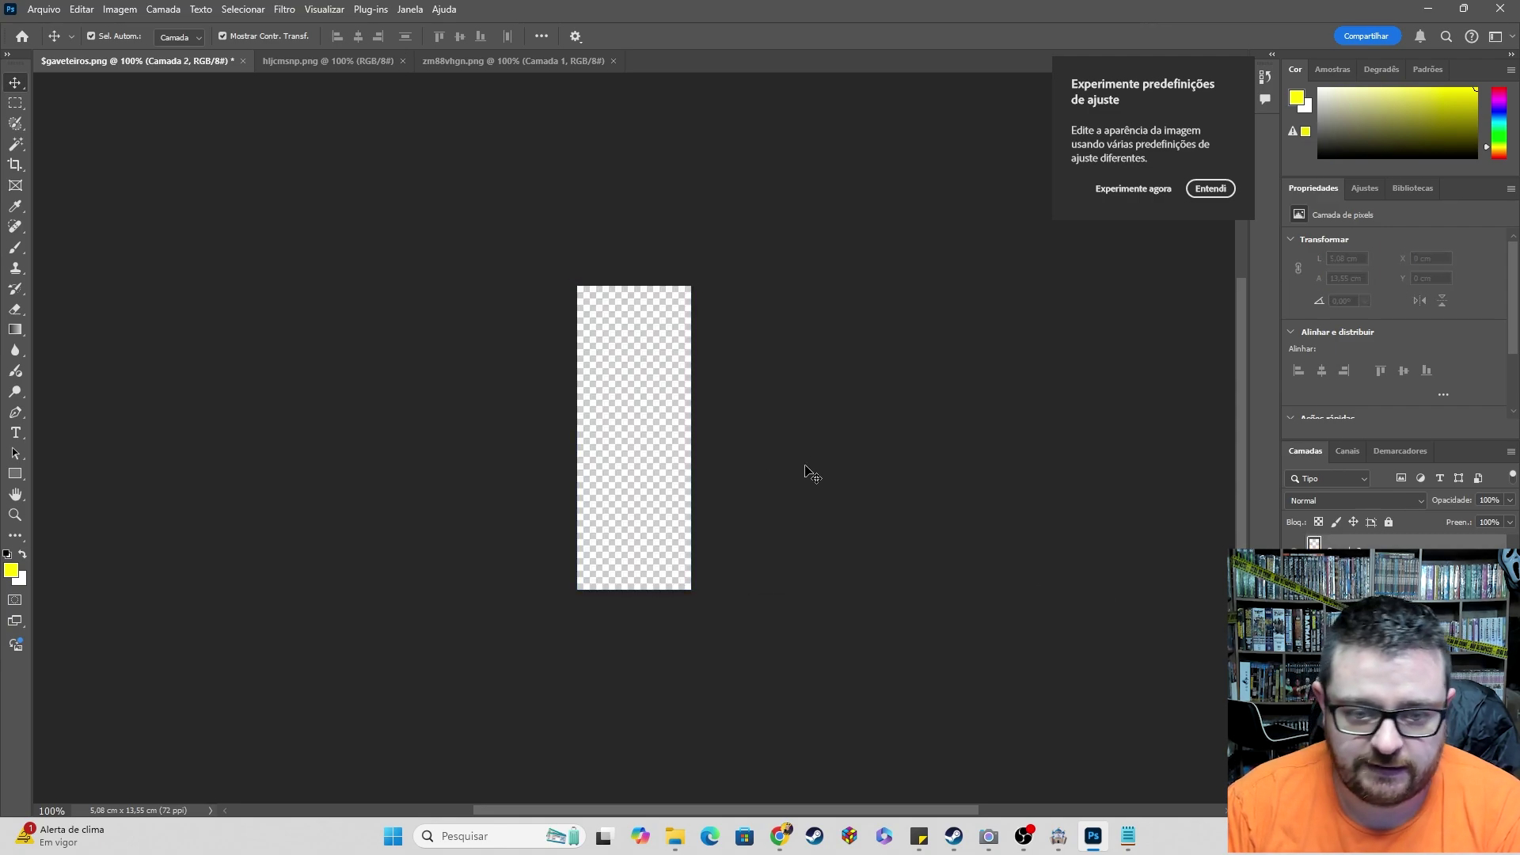
- Switch to the wardrobe sprite sheet and activate the Rectangular Marquee tool over the wardrobe filled with clothes
{"action": "left_click", "coordinate": [286, 61]}
{"action": "scroll", "coordinate": [655, 573], "scroll_direction": "up", "scroll_amount": 6, "text": "alt"}
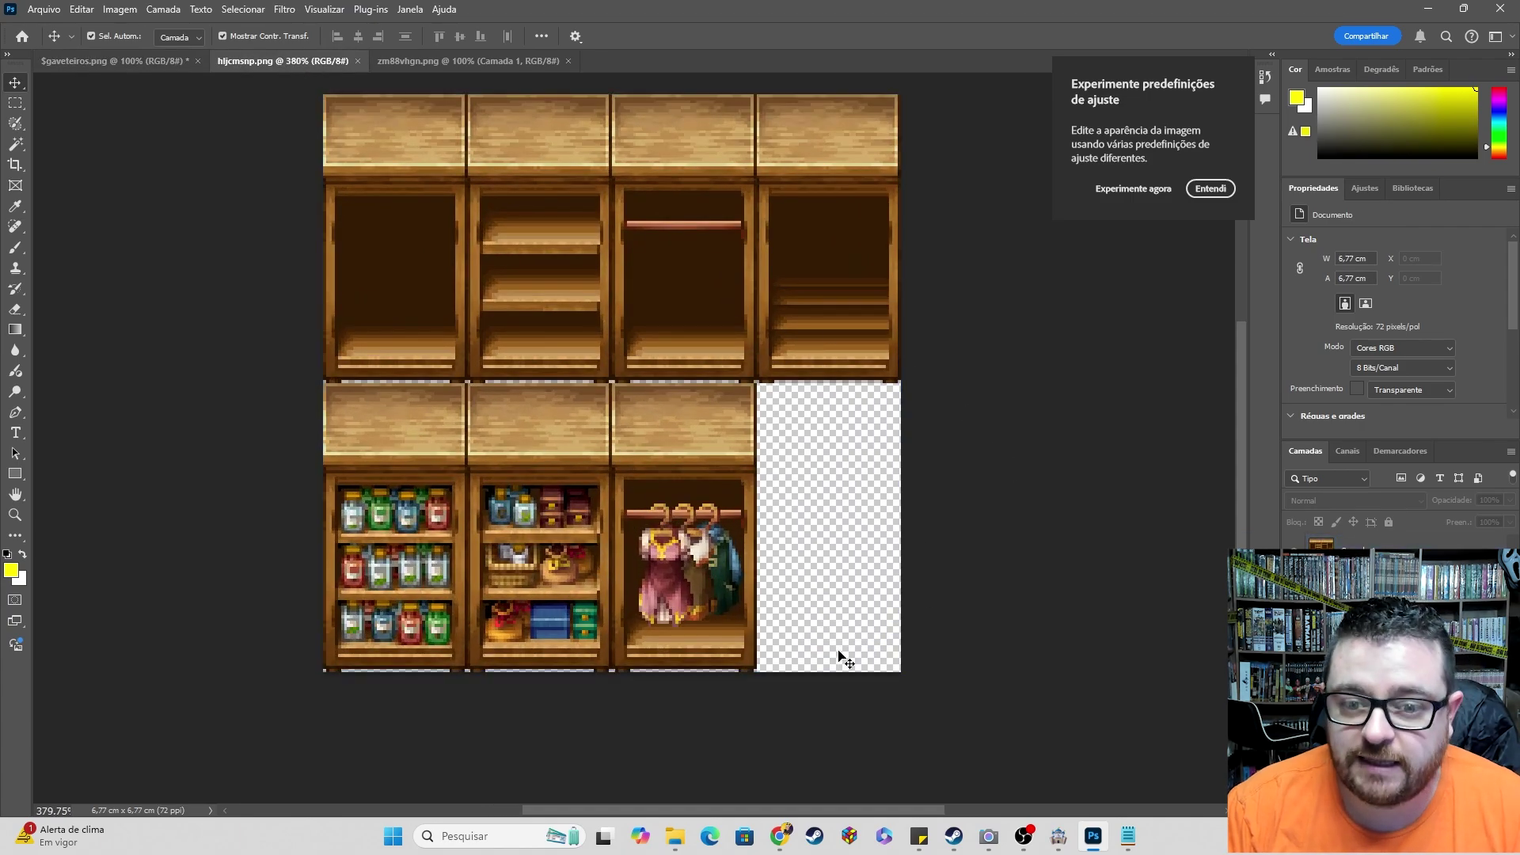
{"action": "left_click", "coordinate": [697, 493]}
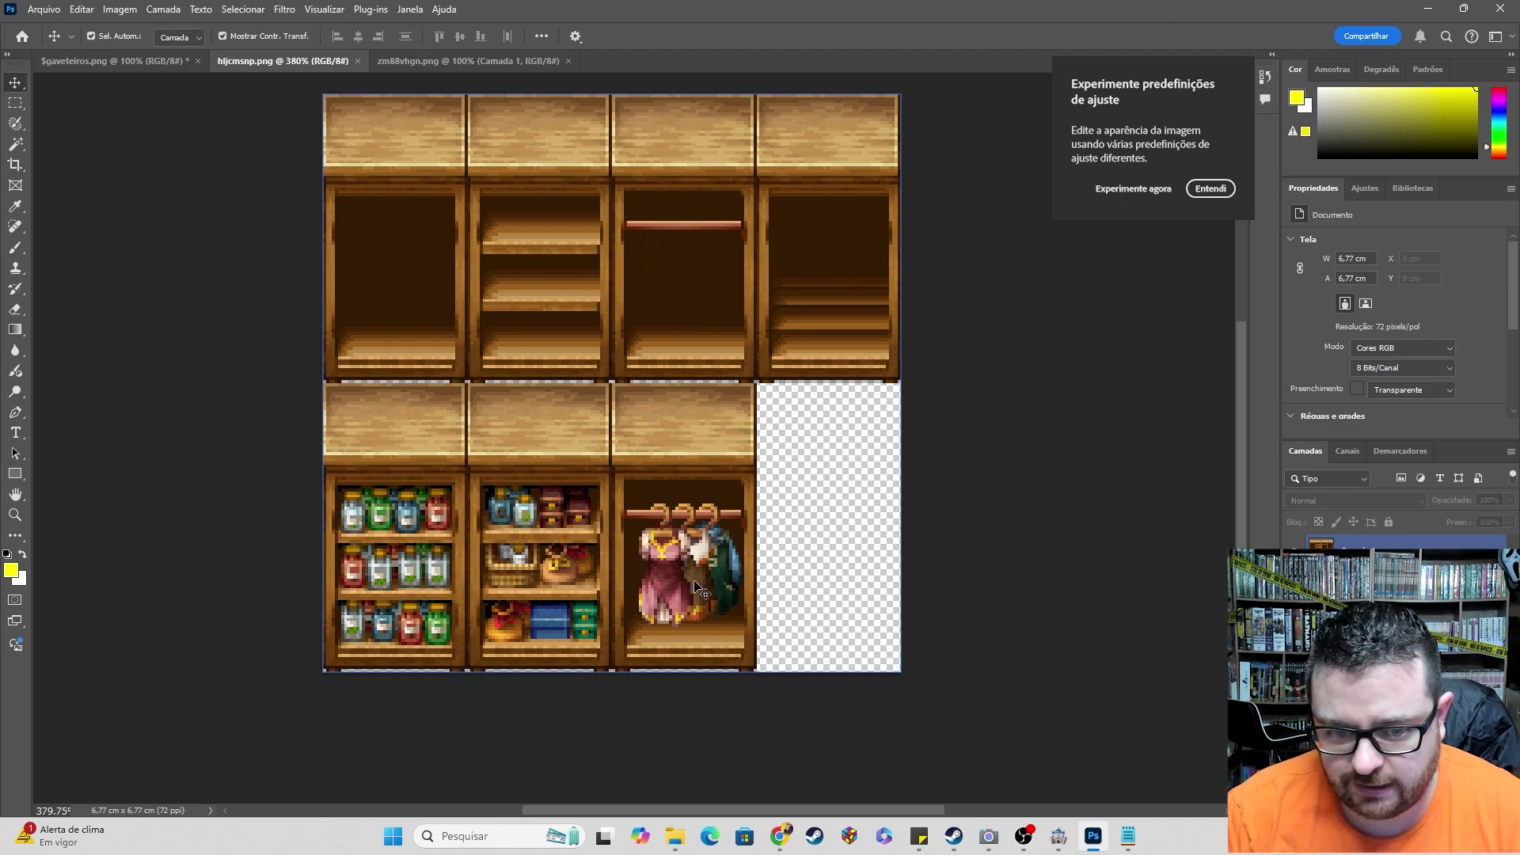
{"action": "scroll", "coordinate": [685, 455], "scroll_direction": "up", "scroll_amount": 1}
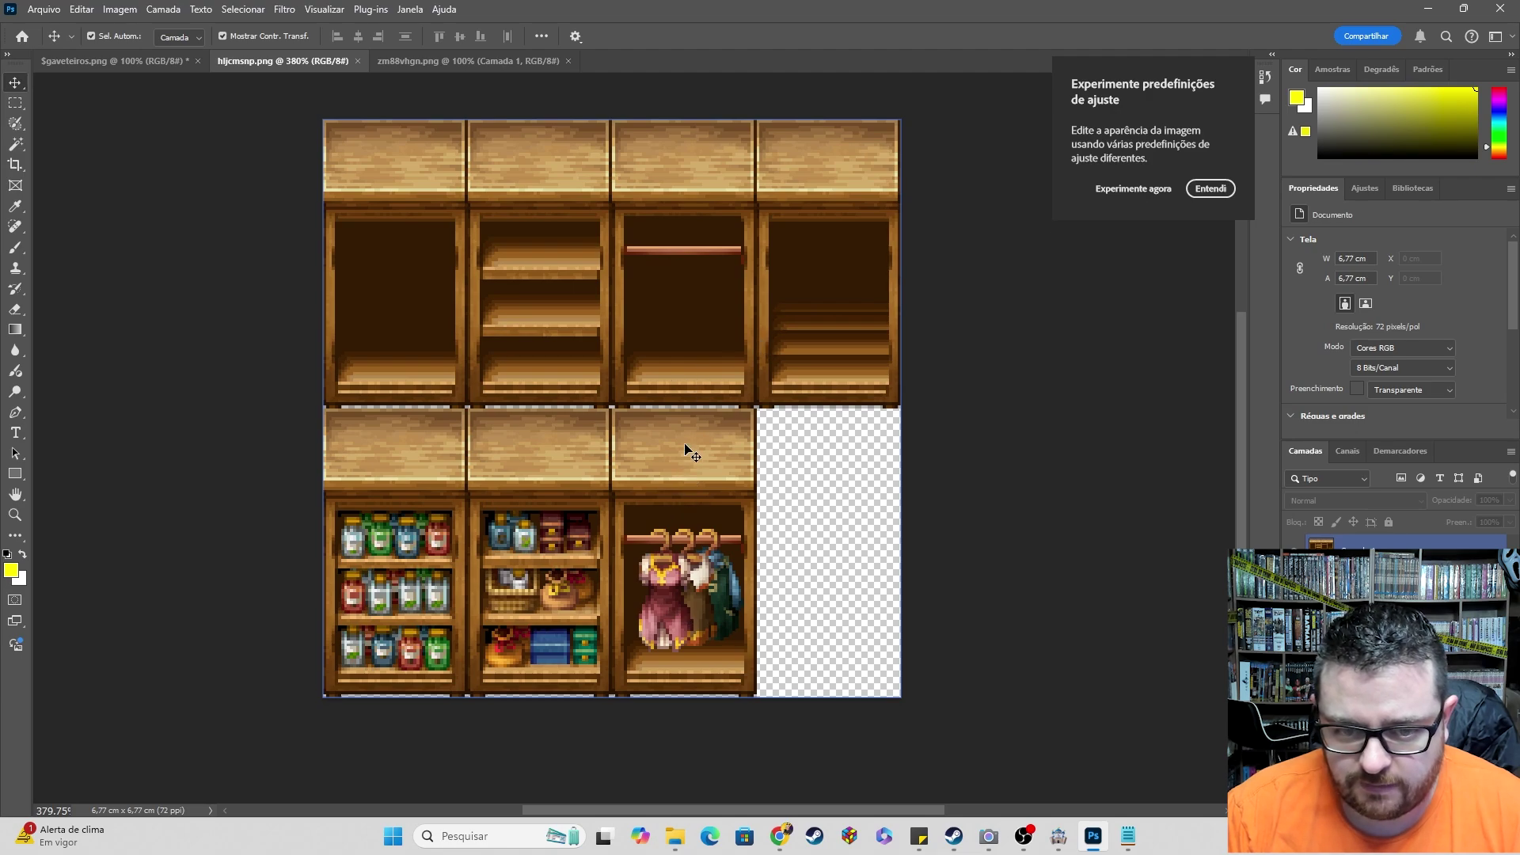
{"action": "scroll", "coordinate": [735, 307], "scroll_direction": "up", "scroll_amount": 1, "text": "alt"}
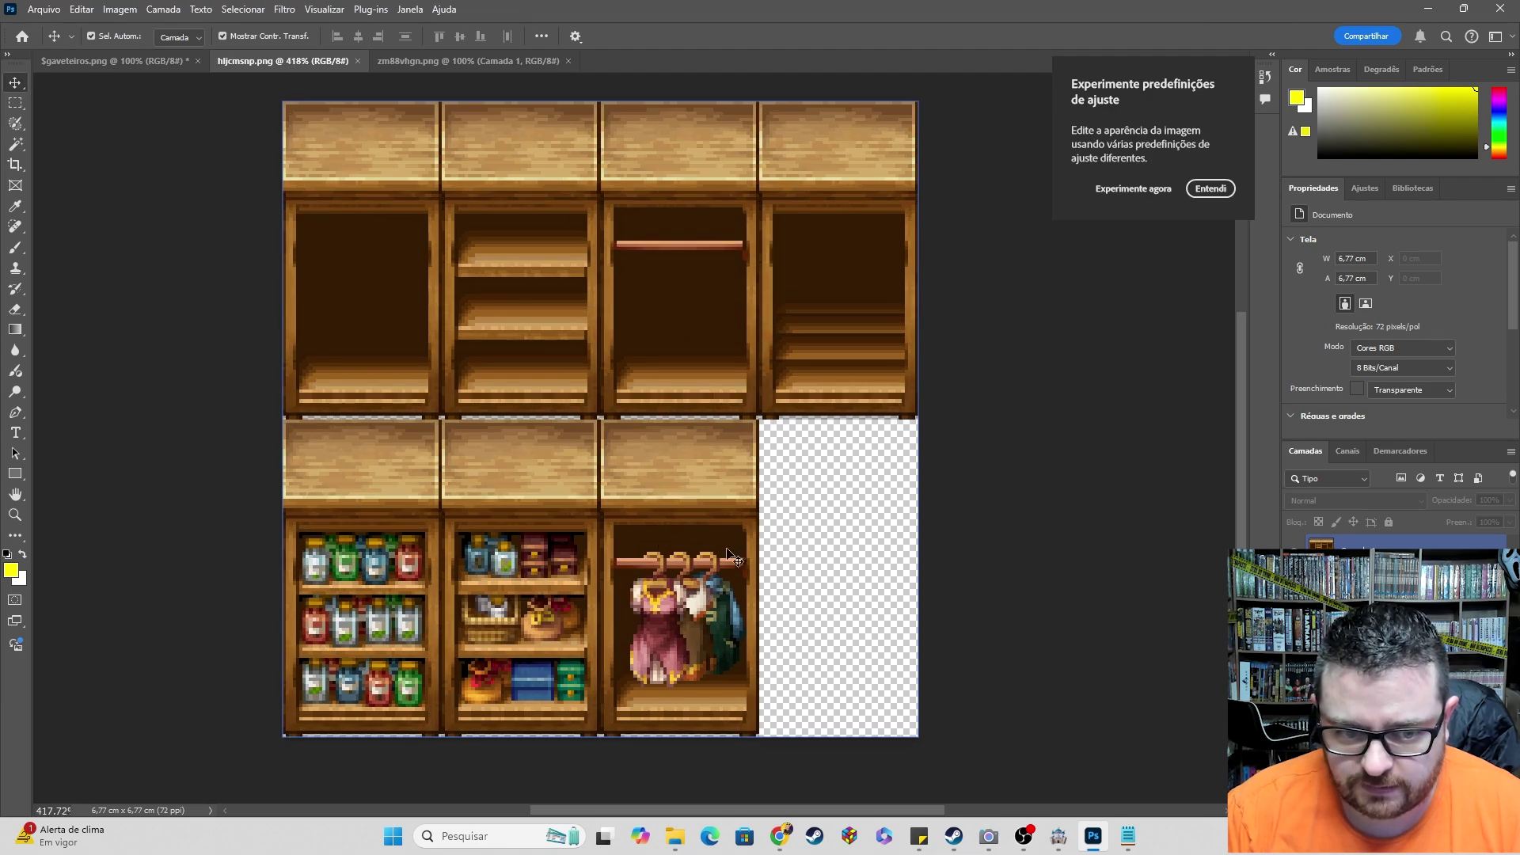
{"action": "scroll", "coordinate": [713, 534], "scroll_direction": "down", "scroll_amount": 1}
{"action": "key", "text": "m"}
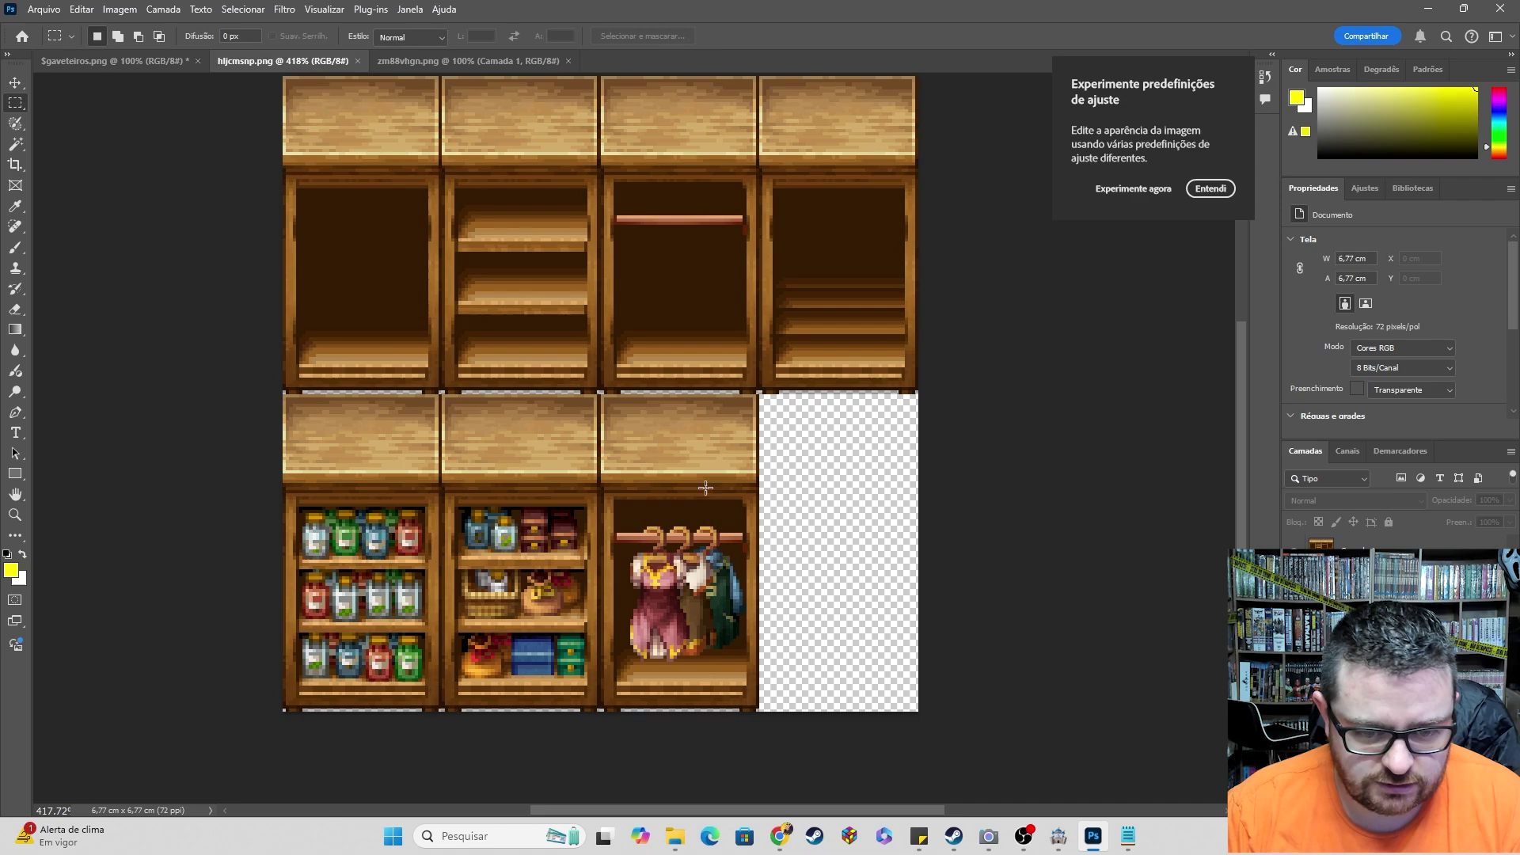
{"action": "scroll", "coordinate": [617, 404], "scroll_direction": "up", "scroll_amount": 10, "text": "alt"}
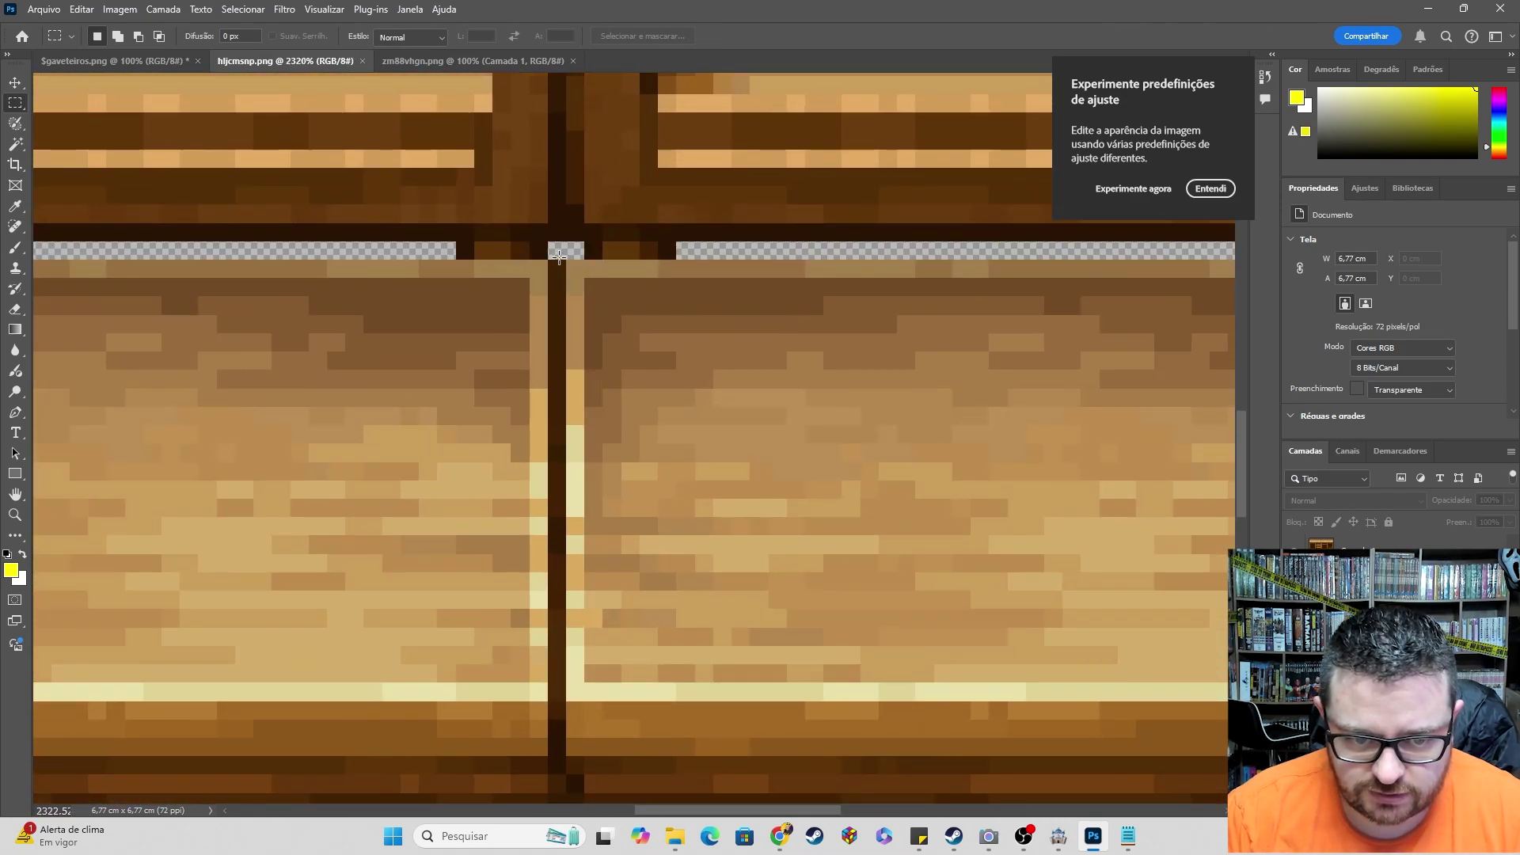
{"action": "scroll", "coordinate": [625, 450], "scroll_direction": "down", "scroll_amount": 2, "text": "alt"}
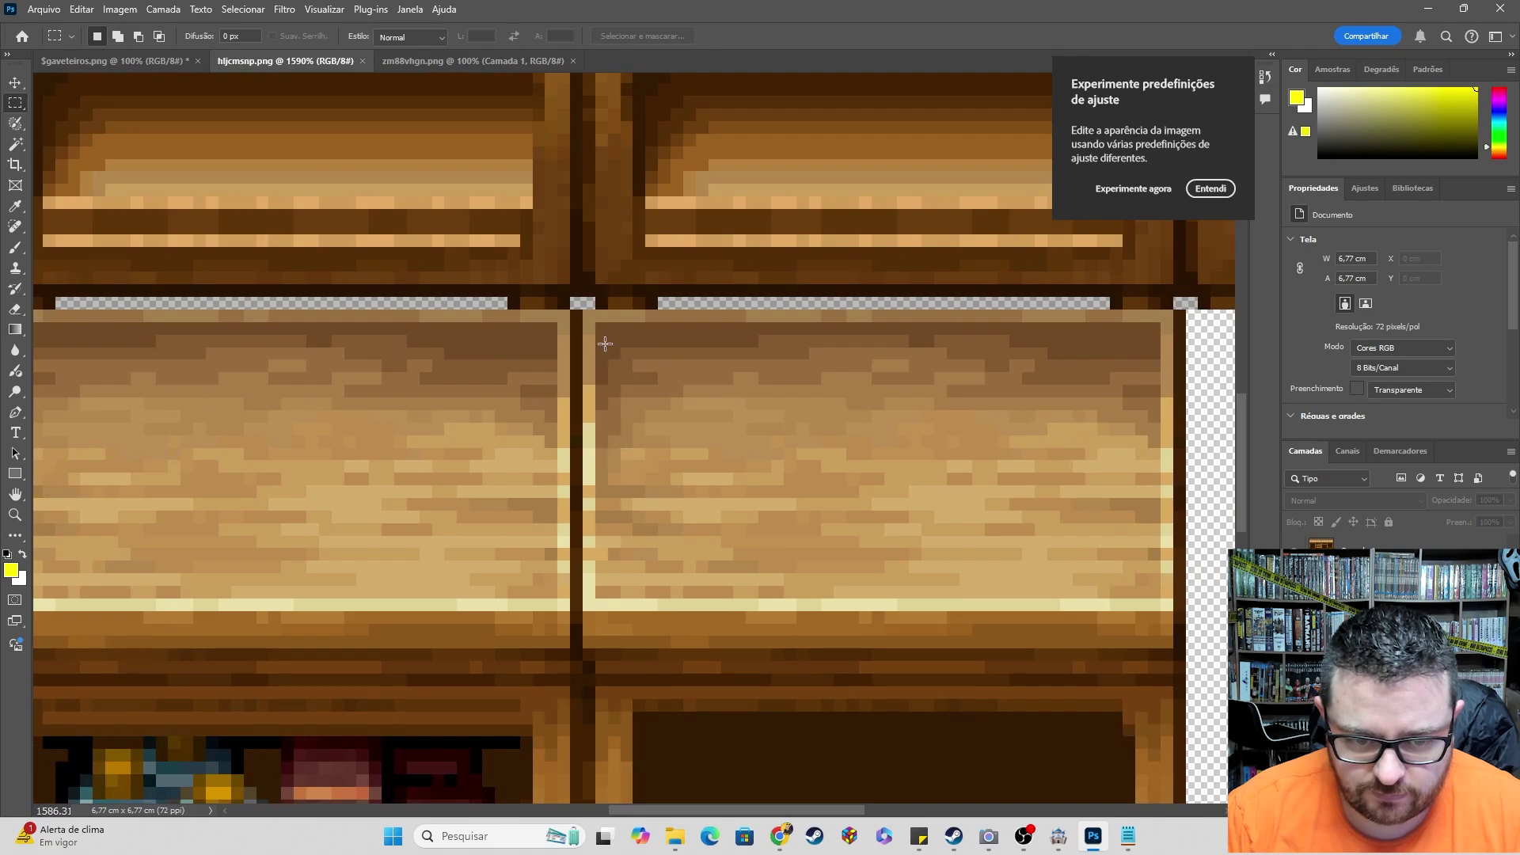
{"action": "scroll", "coordinate": [605, 344], "scroll_direction": "up", "scroll_amount": 4, "text": "alt"}
{"action": "left_click_drag", "start_coordinate": [558, 273], "coordinate": [621, 401]}
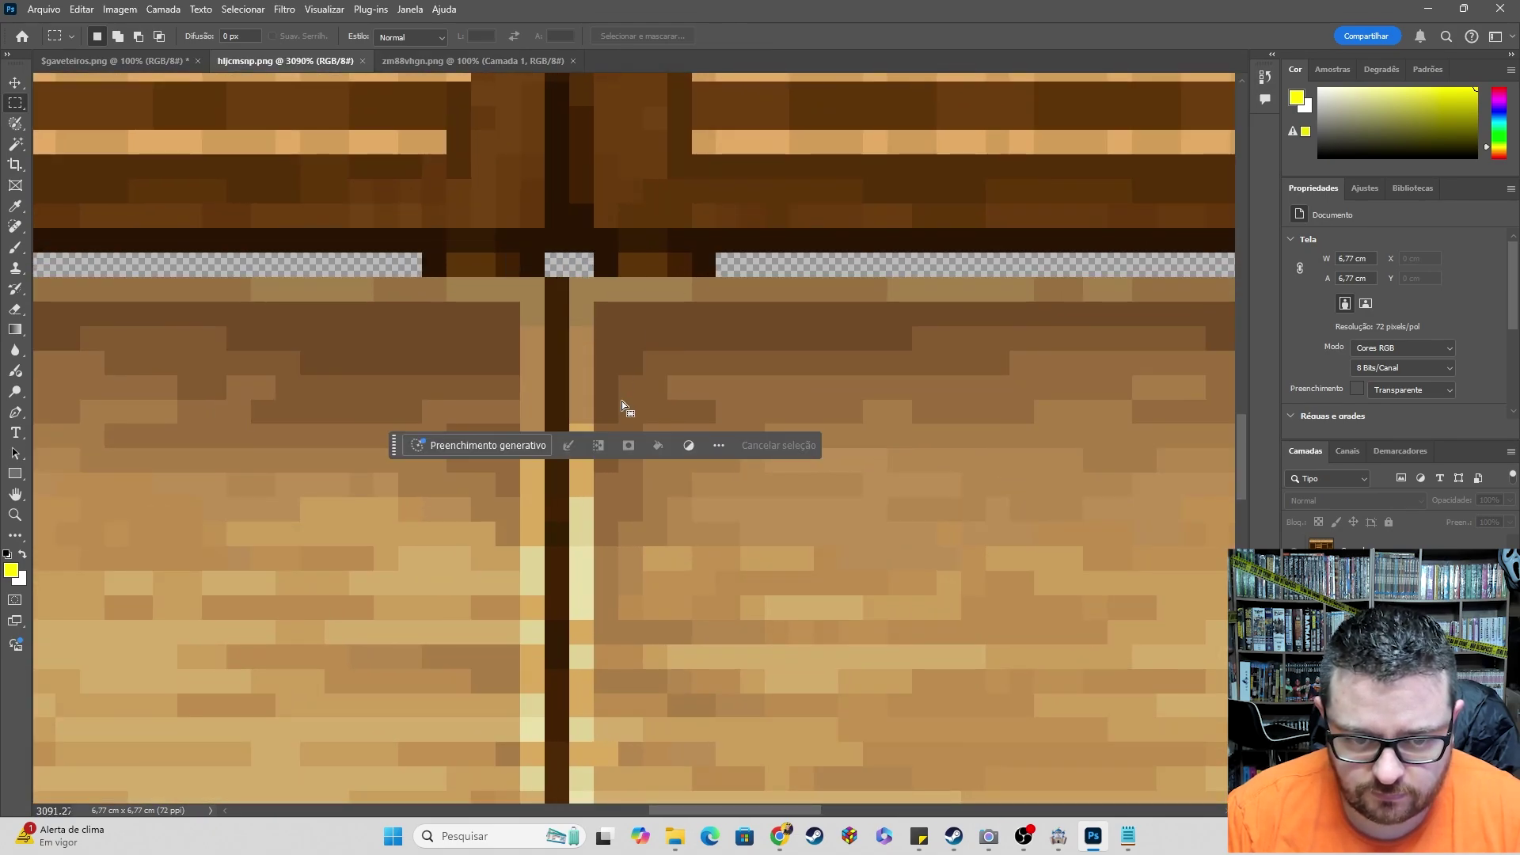
{"action": "scroll", "coordinate": [564, 387], "scroll_direction": "down", "scroll_amount": 7, "text": "alt"}
{"action": "scroll", "coordinate": [1040, 501], "scroll_direction": "down", "scroll_amount": 2, "text": "alt"}
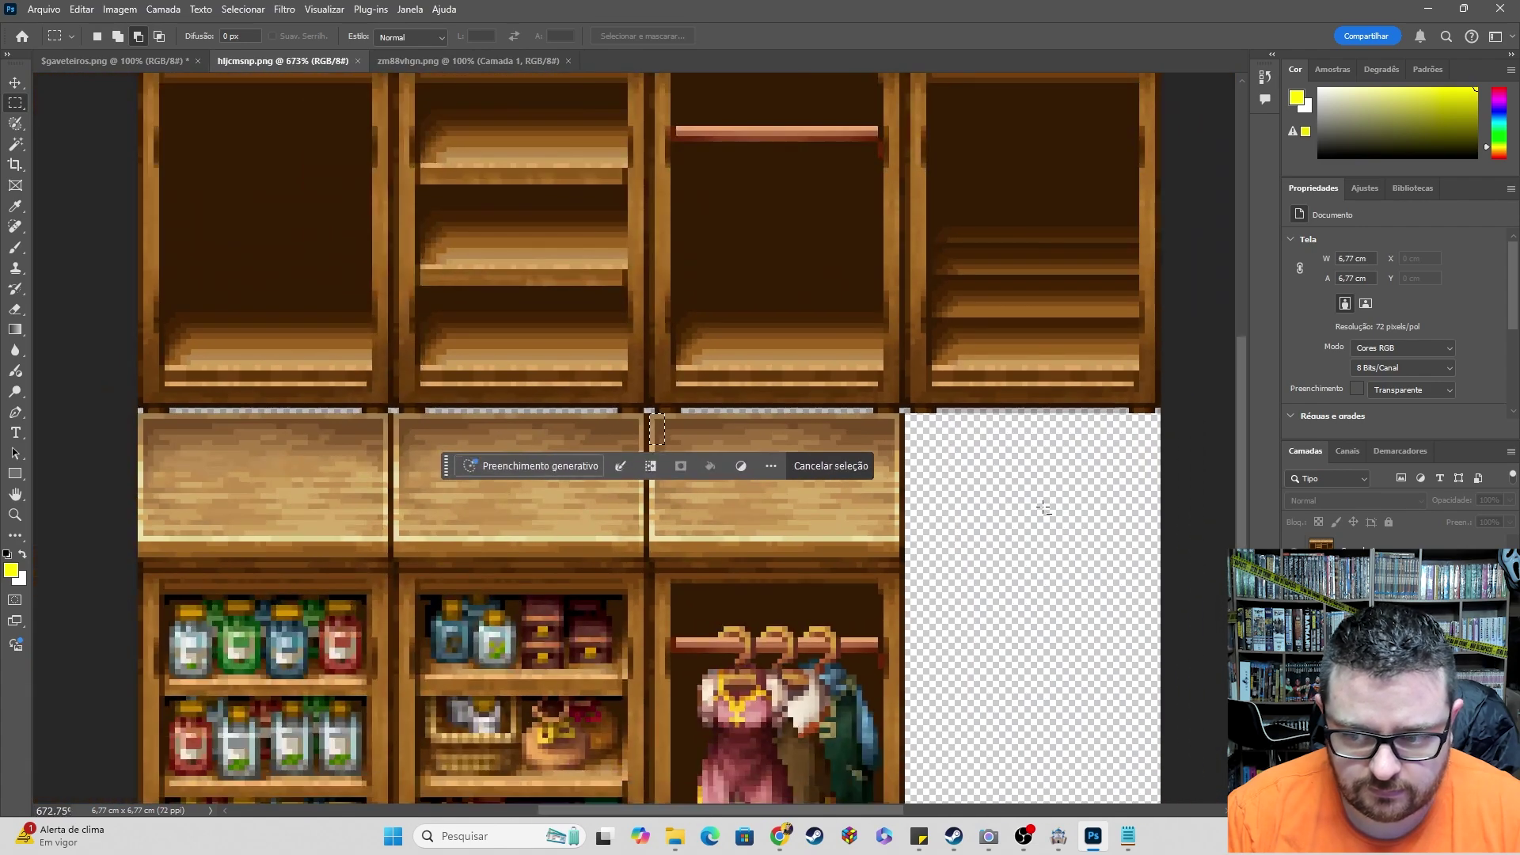
{"action": "left_click", "coordinate": [1054, 552]}
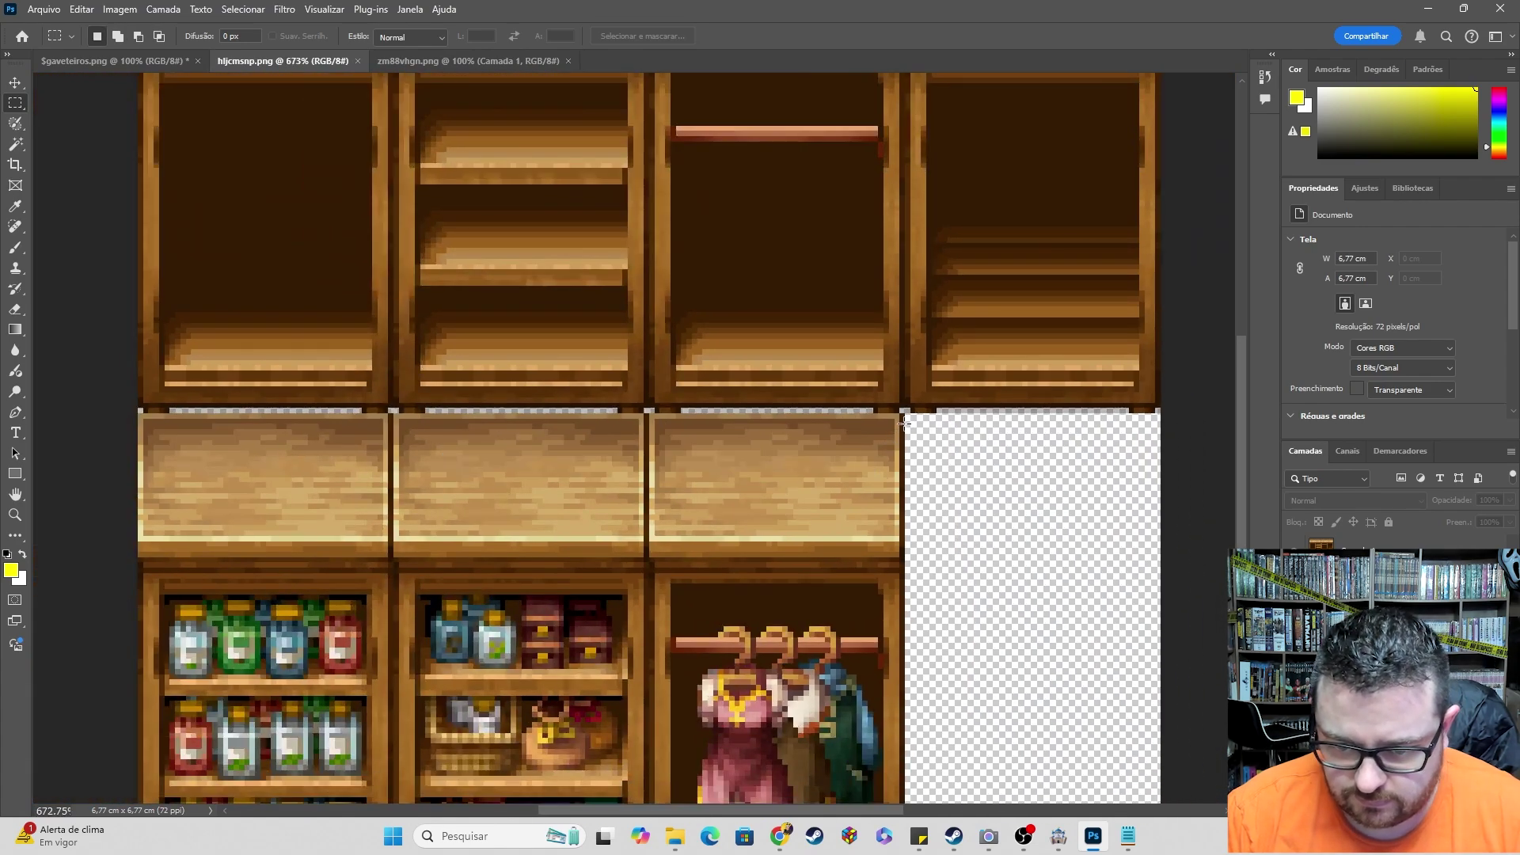
- Select the whole wardrobe with hanging clothes and copy it into the empty $gaveteiros.png canvas
{"action": "mouse_move", "coordinate": [841, 414]}
{"action": "left_mouse_down"}
{"action": "mouse_move", "coordinate": [874, 421]}
{"action": "mouse_move", "coordinate": [776, 397]}
{"action": "mouse_move", "coordinate": [135, 458]}
{"action": "mouse_move", "coordinate": [85, 509]}
{"action": "mouse_move", "coordinate": [228, 4]}
{"action": "mouse_move", "coordinate": [170, 218]}
{"action": "mouse_move", "coordinate": [182, 582]}
{"action": "mouse_move", "coordinate": [83, 579]}
{"action": "mouse_move", "coordinate": [89, 812]}
{"action": "mouse_move", "coordinate": [95, 687]}
{"action": "mouse_move", "coordinate": [51, 665]}
{"action": "mouse_move", "coordinate": [115, 705]}
{"action": "mouse_move", "coordinate": [93, 829]}
{"action": "mouse_move", "coordinate": [111, 265]}
{"action": "mouse_move", "coordinate": [105, 352]}
{"action": "left_mouse_up"}
{"action": "left_click", "coordinate": [922, 435]}
{"action": "scroll", "coordinate": [911, 427], "scroll_direction": "up", "scroll_amount": 5, "text": "alt"}
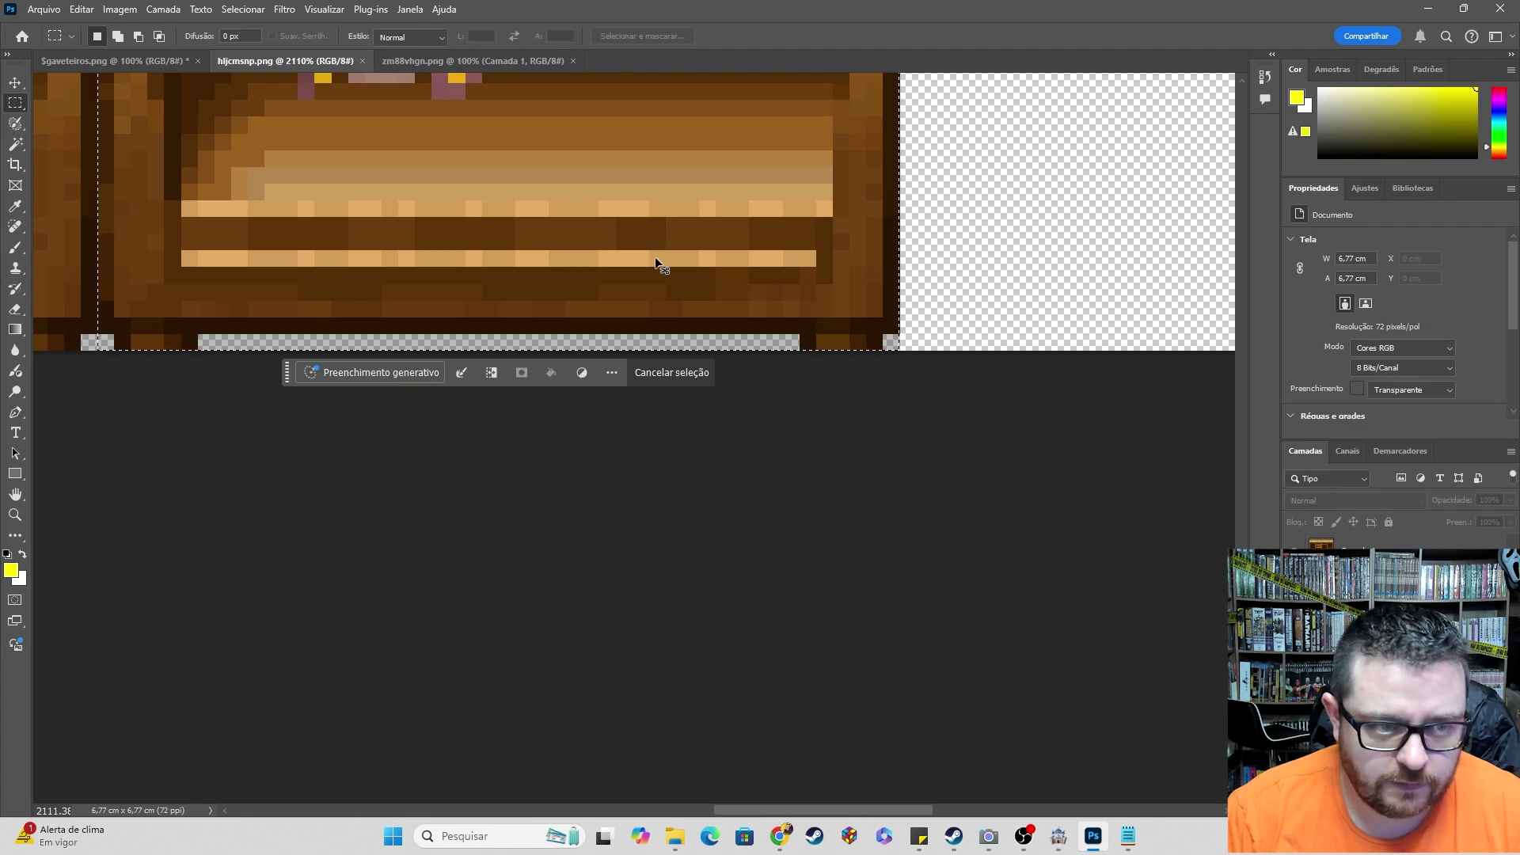
{"action": "left_click_drag", "start_coordinate": [656, 264], "coordinate": [672, 330], "text": "ctrl"}
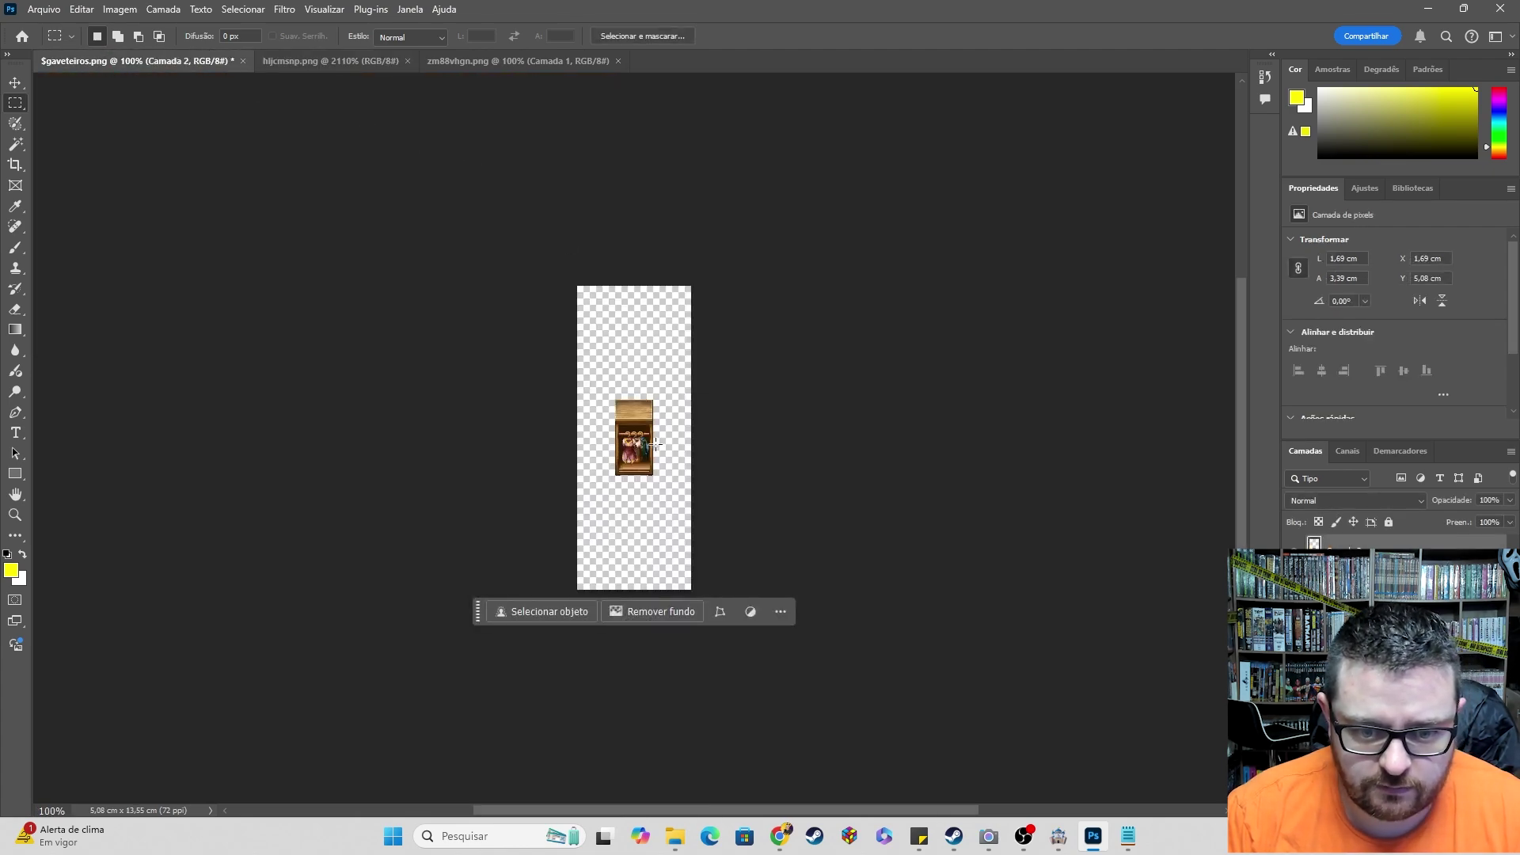
- Place the clothes wardrobe in the canvas's upper-left cell and duplicate it twice to fill the first row
{"action": "key", "text": "v"}
{"action": "left_click_drag", "start_coordinate": [655, 445], "coordinate": [637, 363]}
{"action": "scroll", "coordinate": [622, 314], "scroll_direction": "up", "scroll_amount": 5, "text": "alt"}
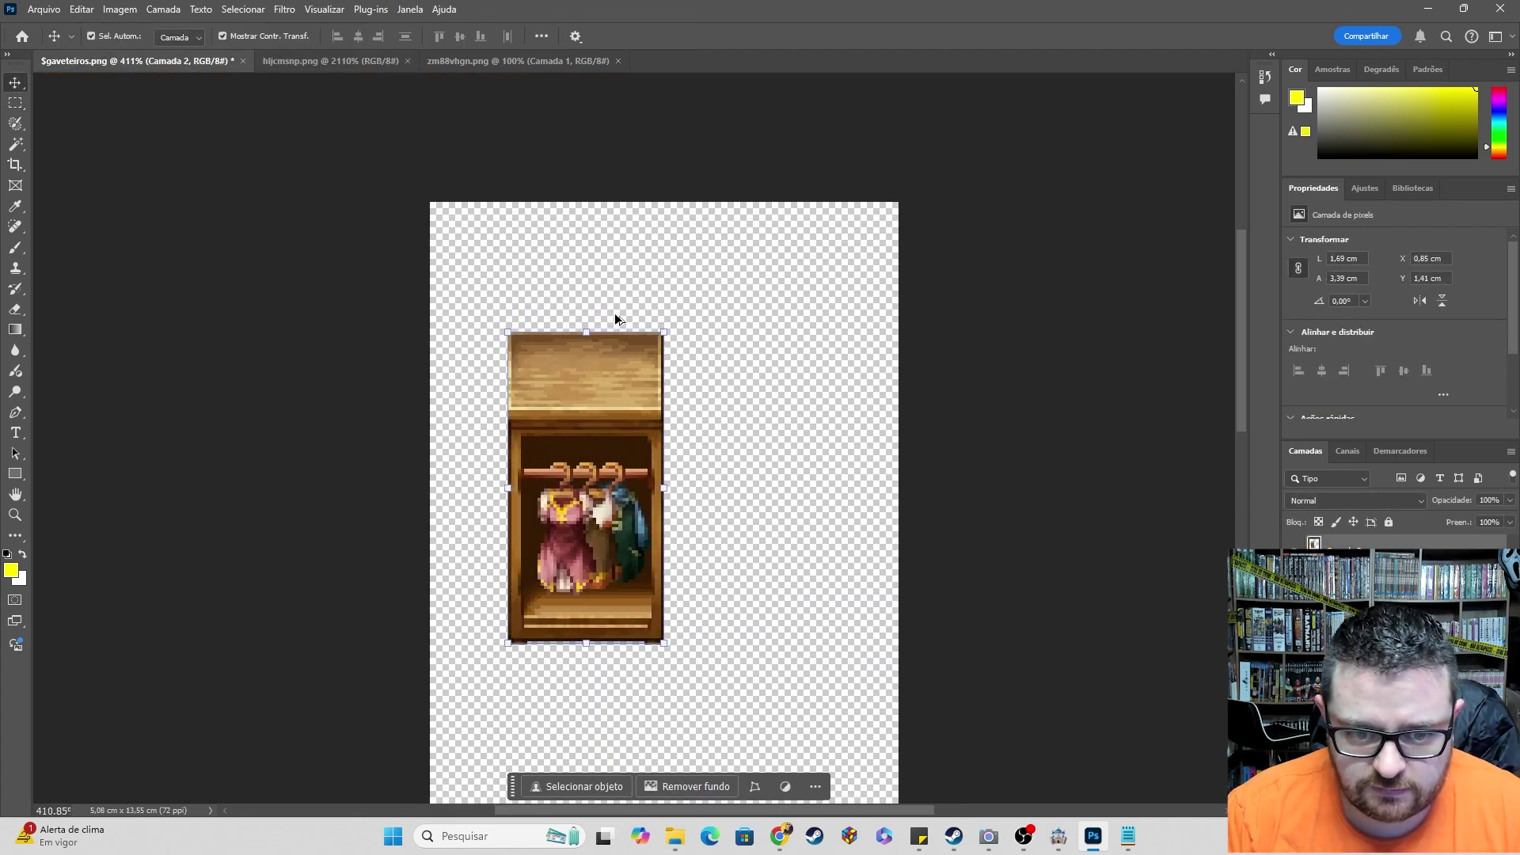
{"action": "scroll", "coordinate": [615, 320], "scroll_direction": "up", "scroll_amount": 2, "text": "alt"}
{"action": "left_click_drag", "start_coordinate": [565, 326], "coordinate": [882, 339]}
{"action": "left_click", "coordinate": [1130, 353]}
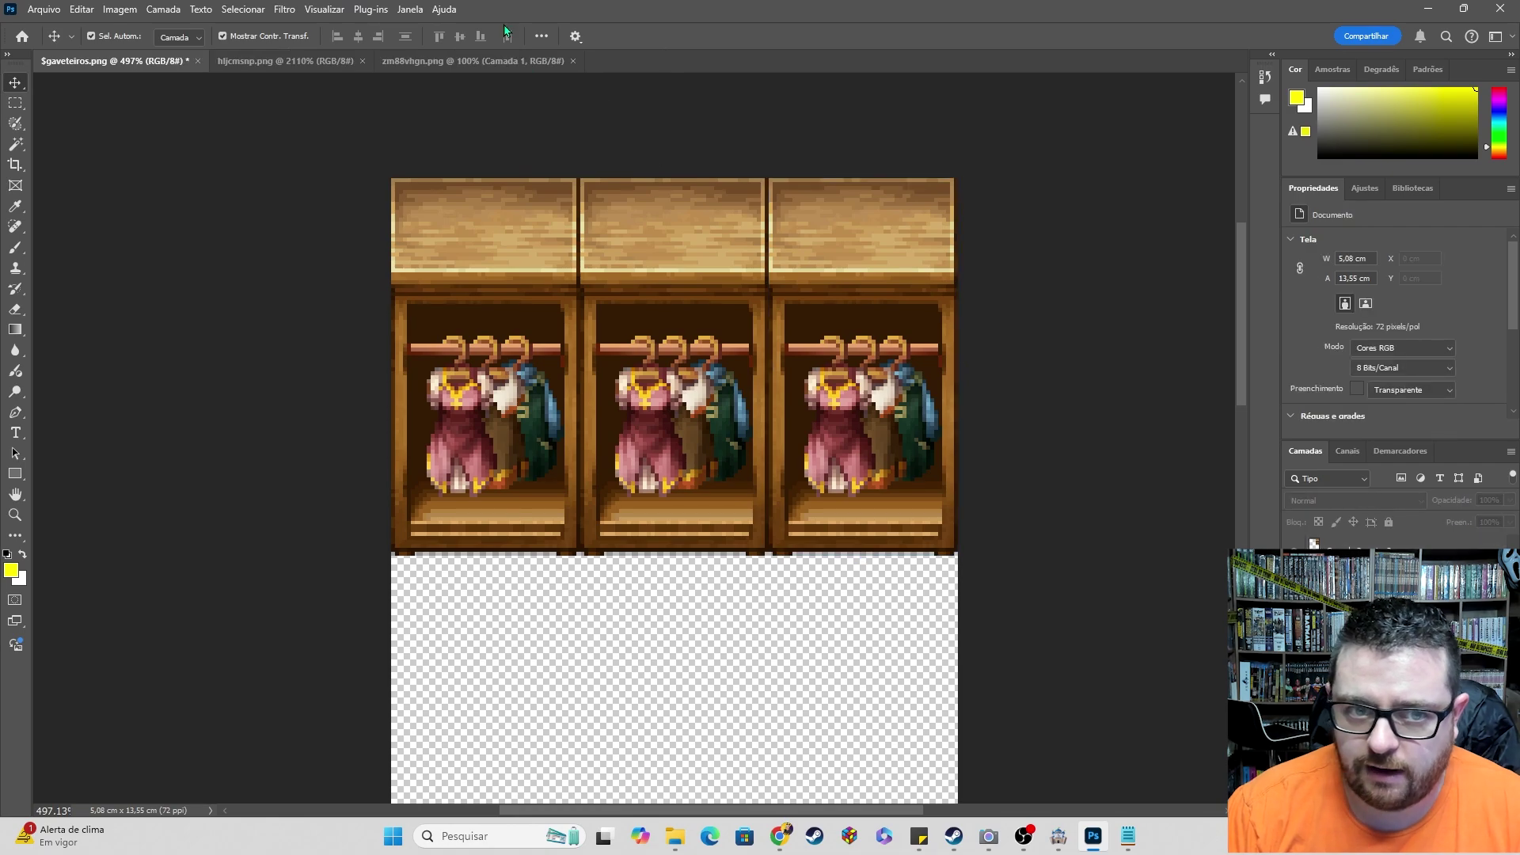
- Examine the rows of wardrobe door opening frames in the door sprite sheet
{"action": "left_click", "coordinate": [487, 65]}
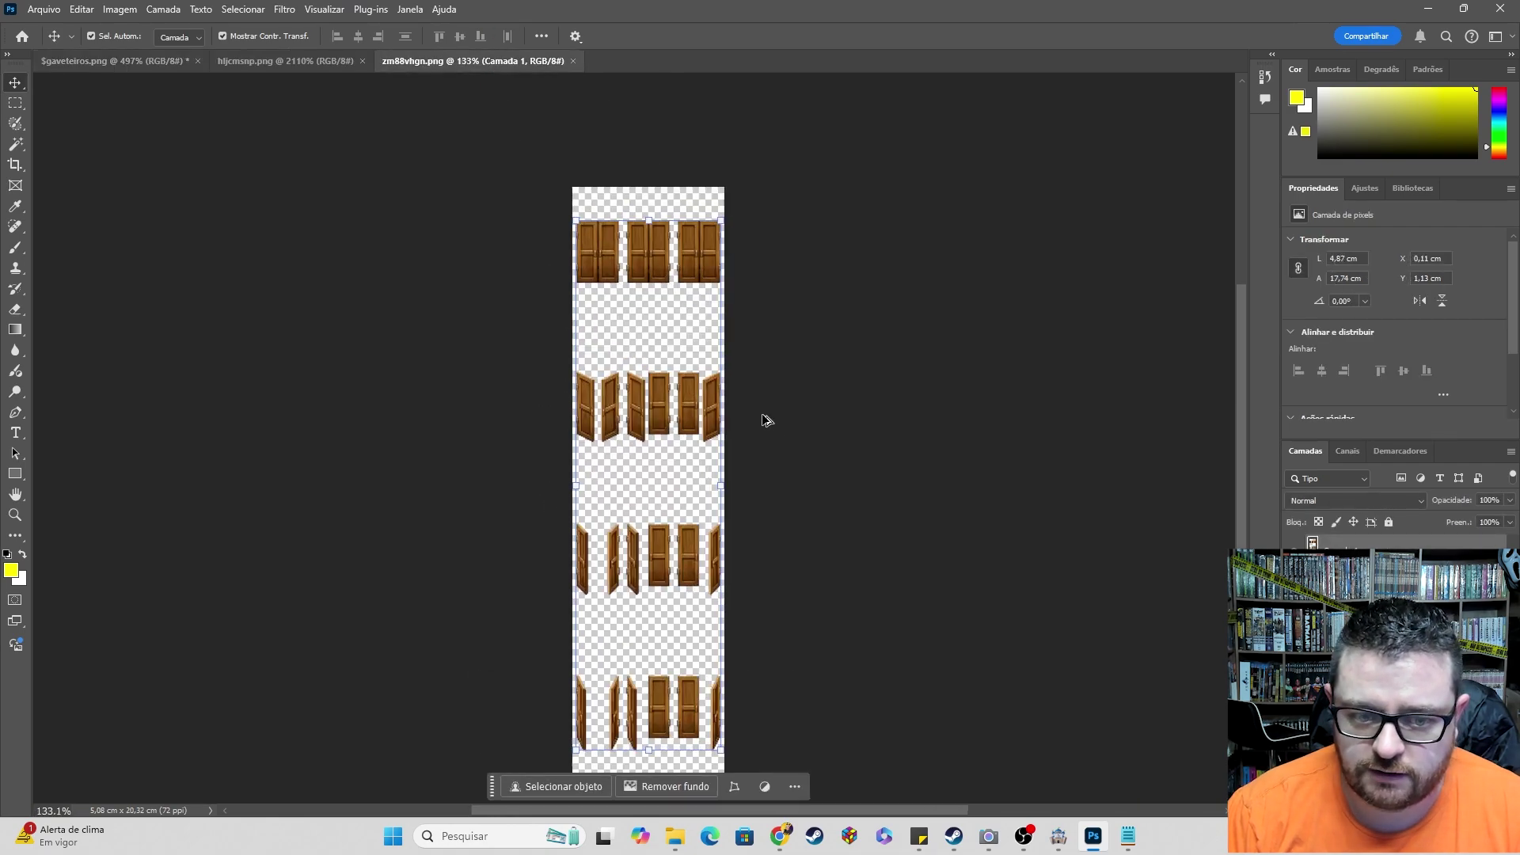
{"action": "scroll", "coordinate": [767, 420], "scroll_direction": "up", "scroll_amount": 2, "text": "alt"}
{"action": "scroll", "coordinate": [752, 416], "scroll_direction": "down", "scroll_amount": 4}
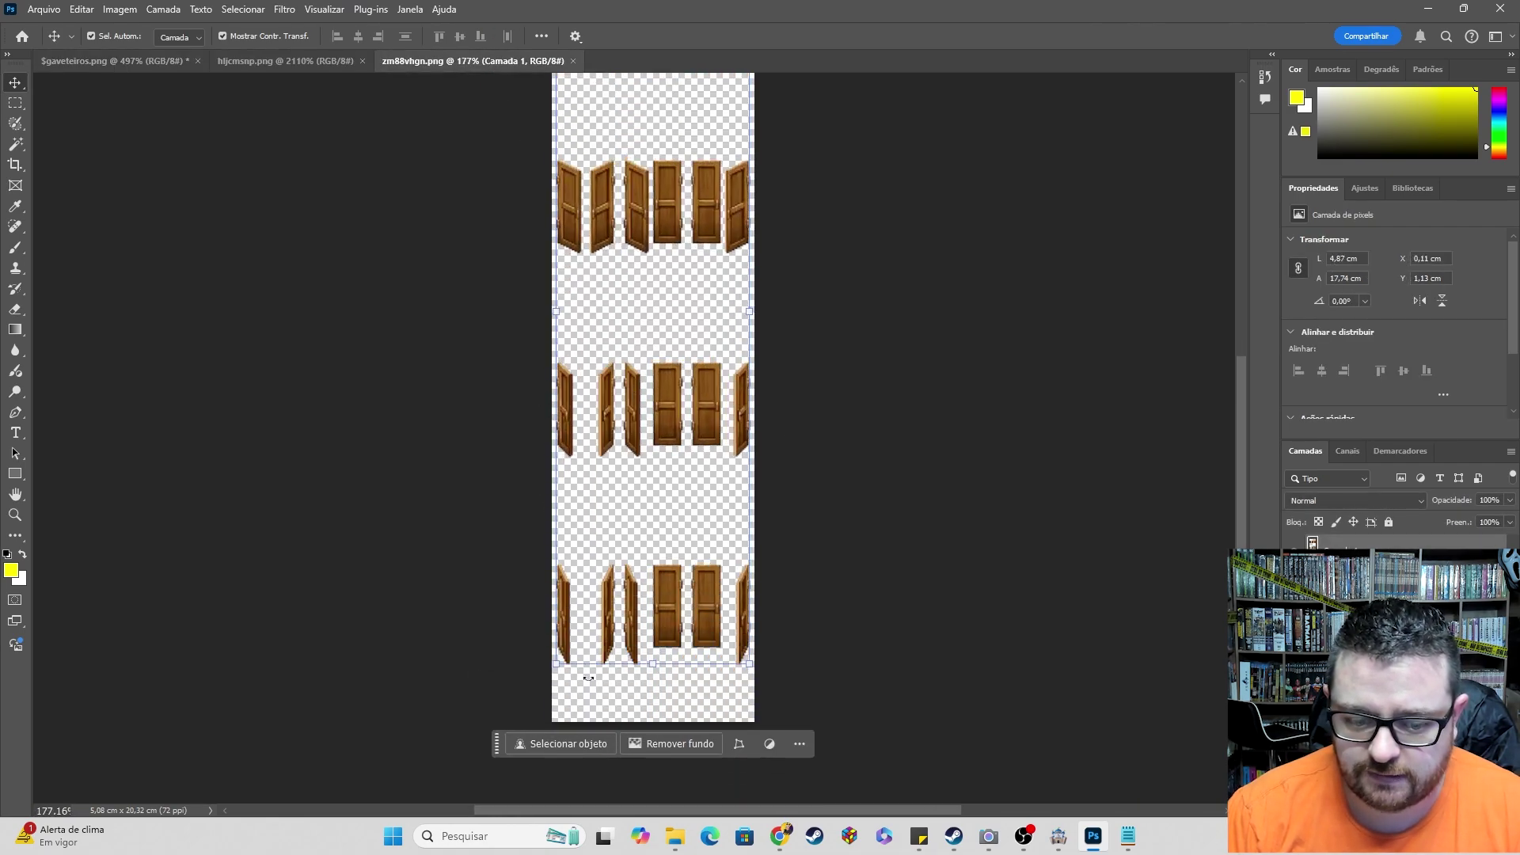
{"action": "scroll", "coordinate": [448, 549], "scroll_direction": "up", "scroll_amount": 1}
{"action": "left_click", "coordinate": [502, 475]}
{"action": "scroll", "coordinate": [916, 421], "scroll_direction": "up", "scroll_amount": 2}
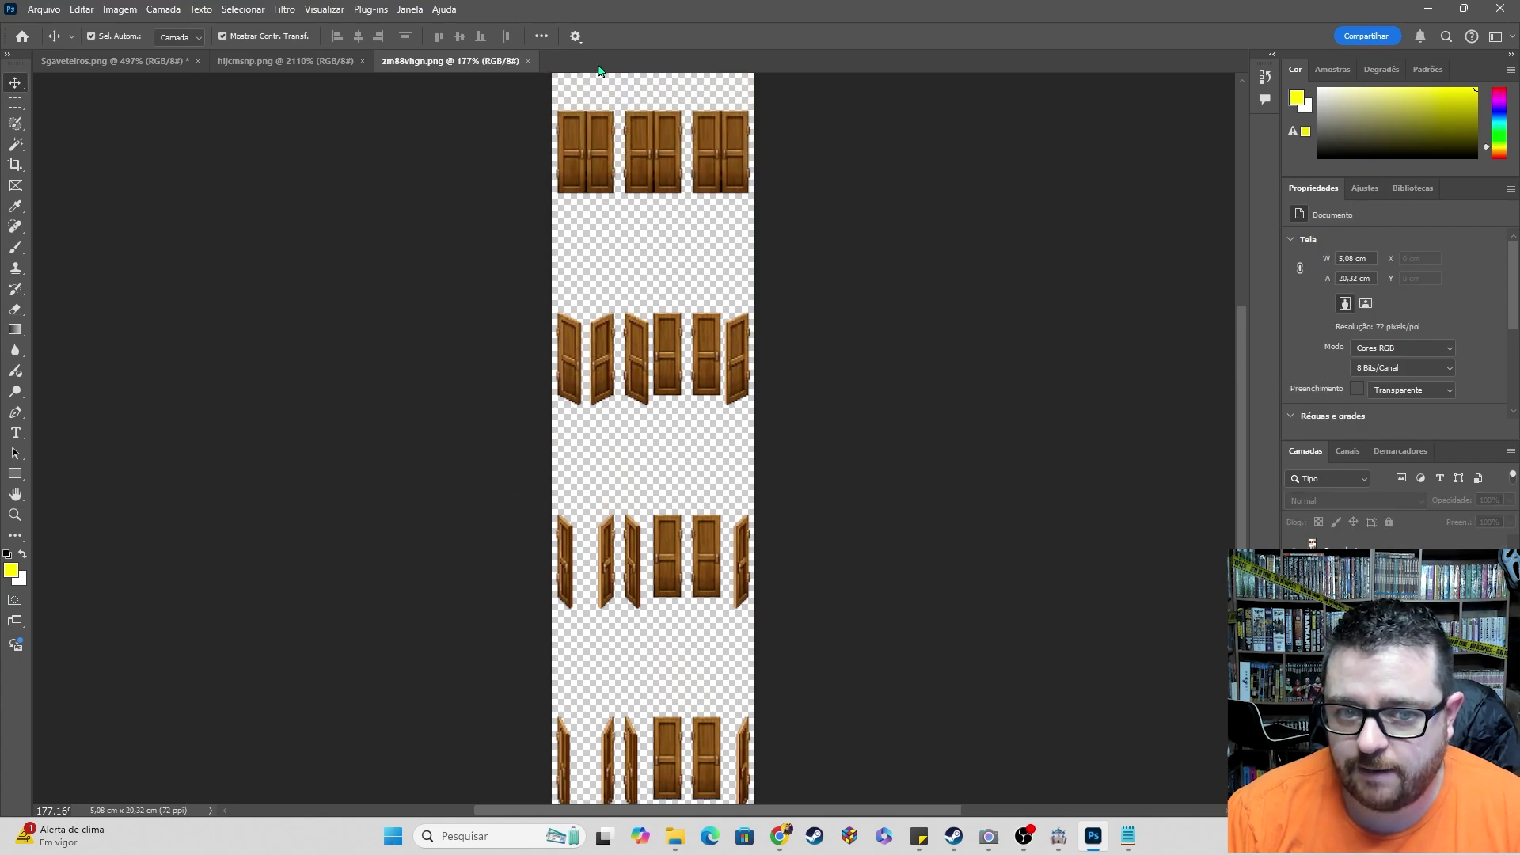
{"action": "scroll", "coordinate": [713, 610], "scroll_direction": "down", "scroll_amount": 1}
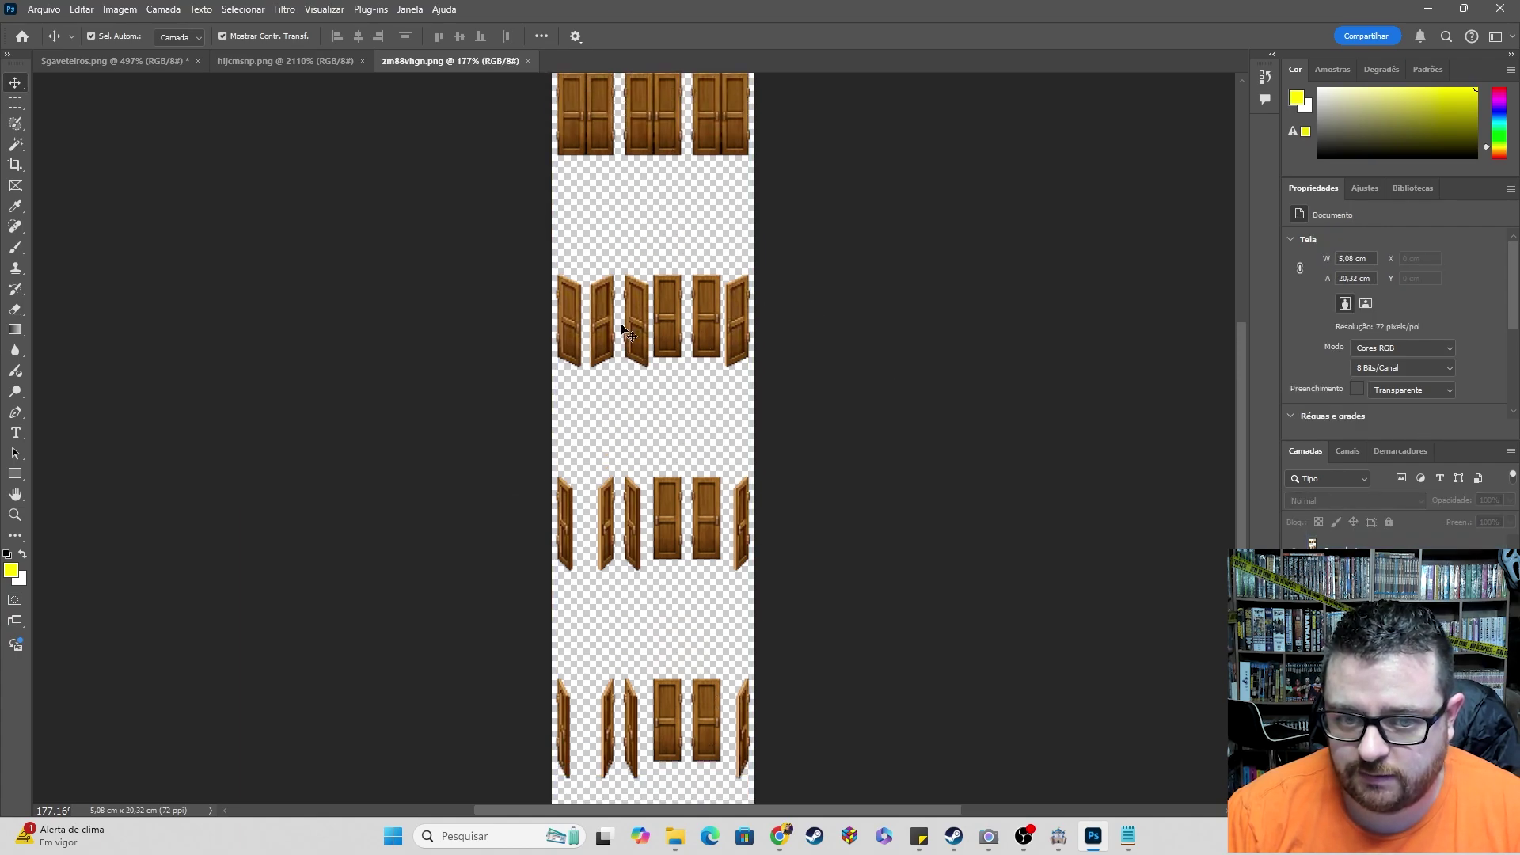
{"action": "scroll", "coordinate": [634, 332], "scroll_direction": "up", "scroll_amount": 1}
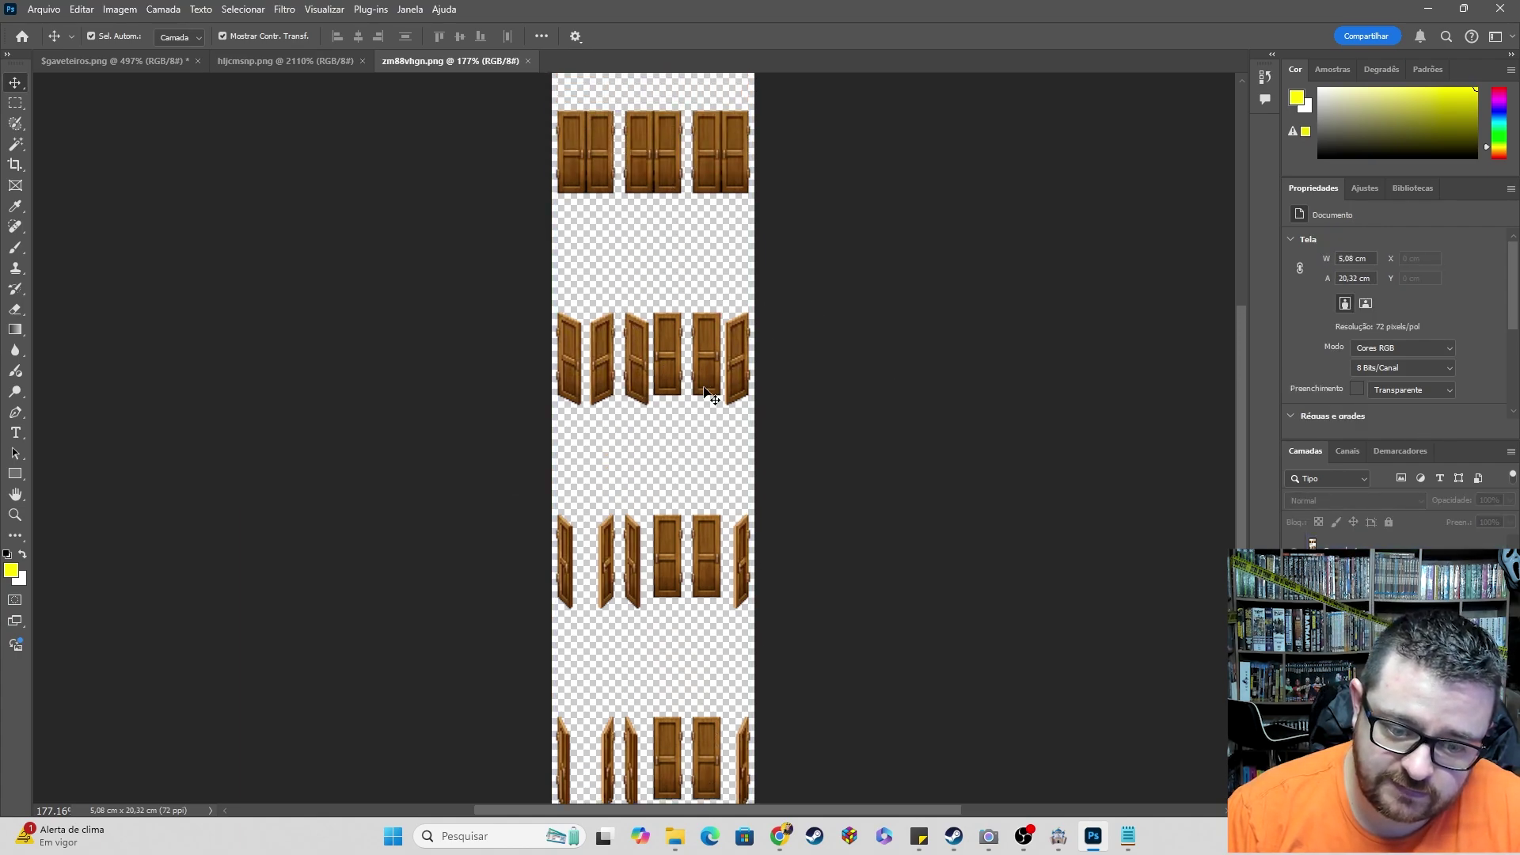
{"action": "scroll", "coordinate": [828, 591], "scroll_direction": "down", "scroll_amount": 1}
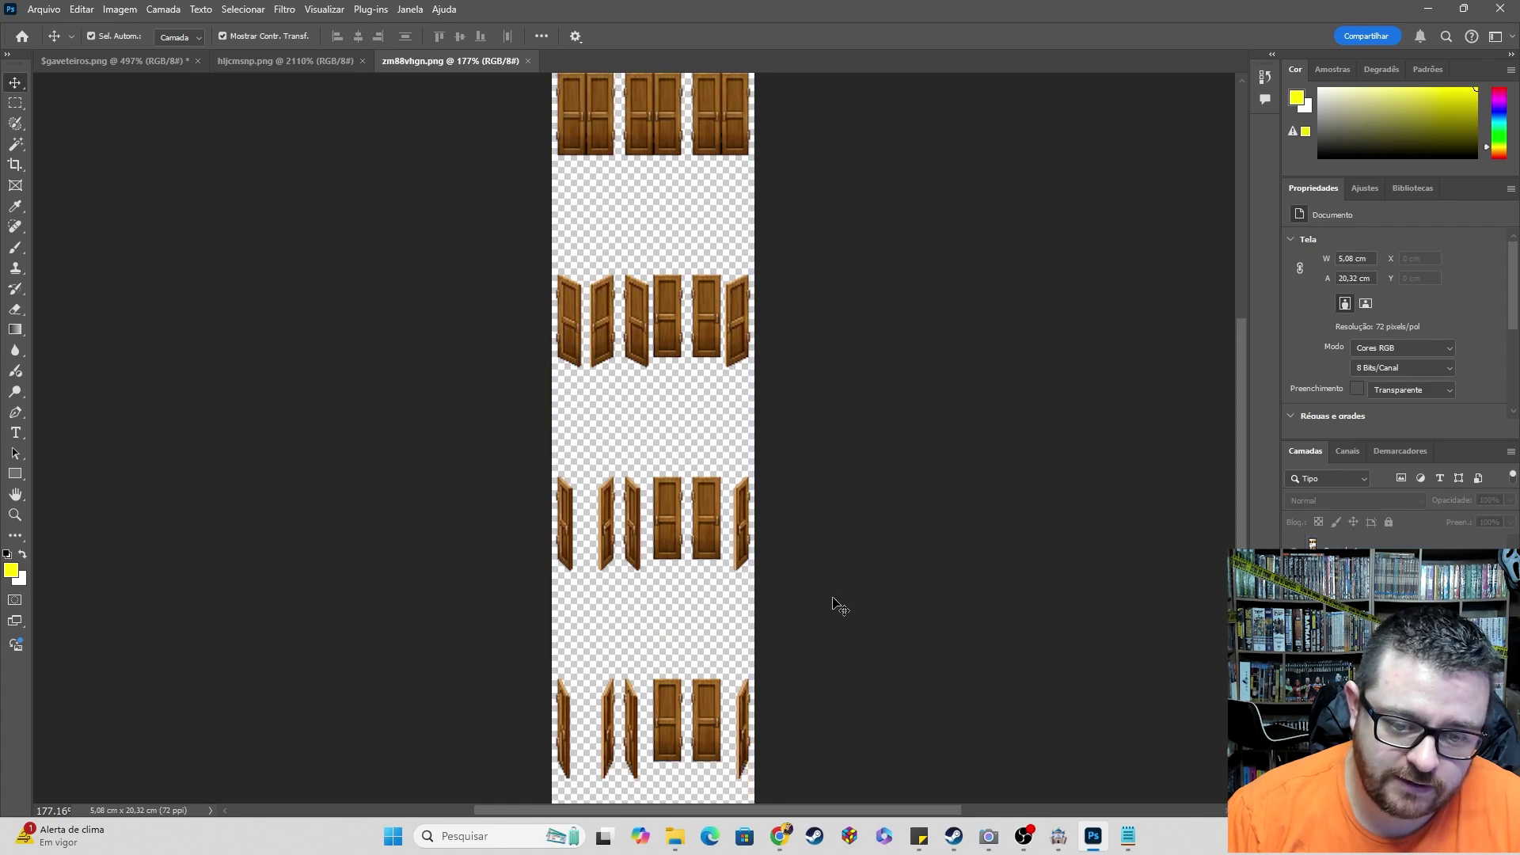
{"action": "scroll", "coordinate": [840, 606], "scroll_direction": "up", "scroll_amount": 1}
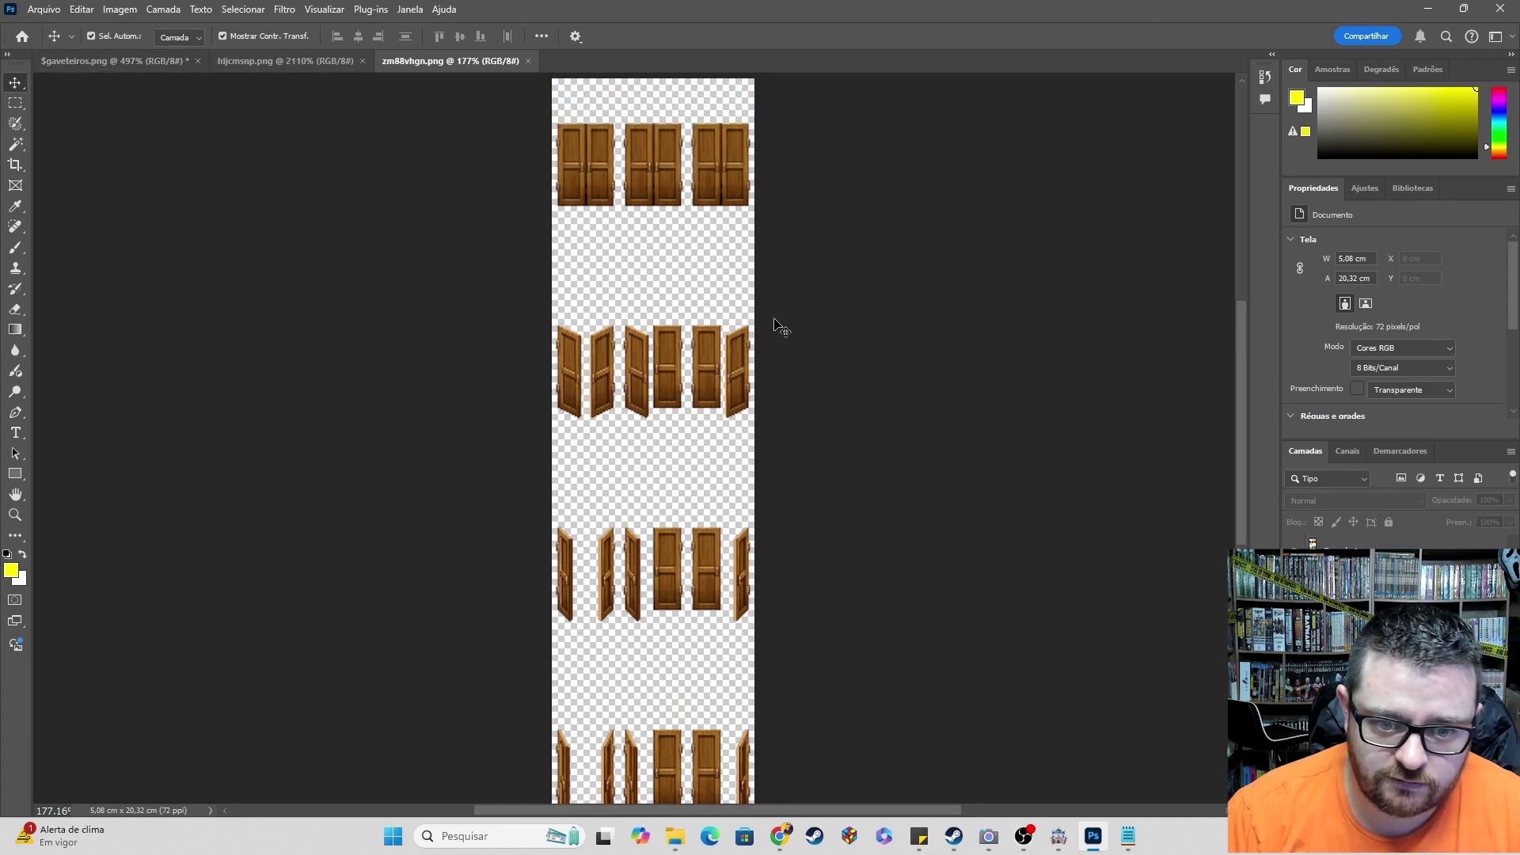
- In $gaveteiros.png, move the middle wardrobe to the second row of the left column at X 0 cm, Y 3.39 cm
{"action": "left_click", "coordinate": [277, 62]}
{"action": "scroll", "coordinate": [646, 405], "scroll_direction": "down", "scroll_amount": 3, "text": "alt"}
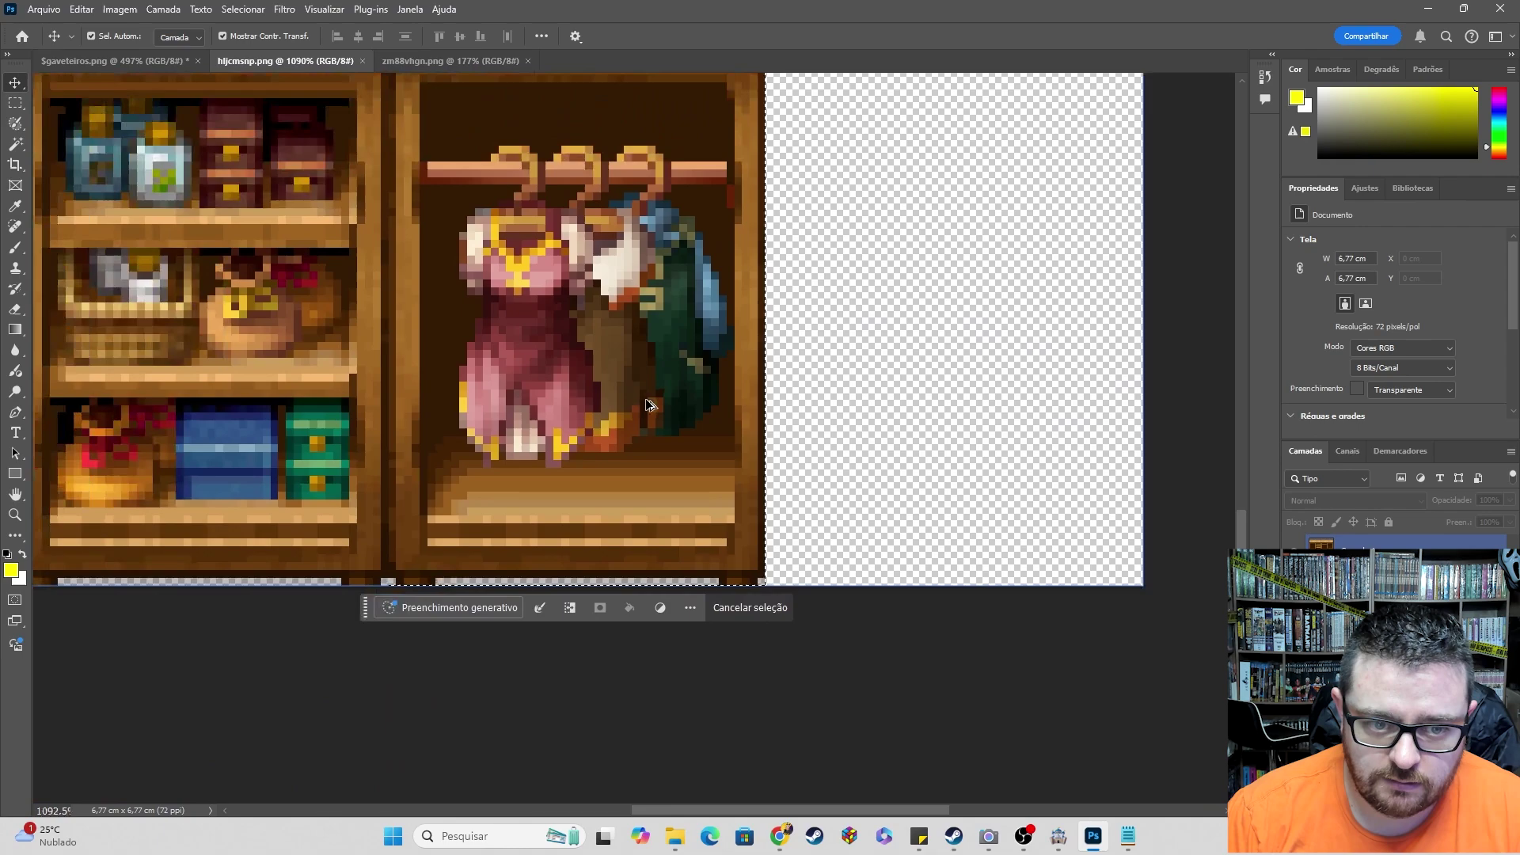
{"action": "scroll", "coordinate": [646, 406], "scroll_direction": "down", "scroll_amount": 1, "text": "alt"}
{"action": "left_click_drag", "start_coordinate": [647, 405], "coordinate": [473, 664]}
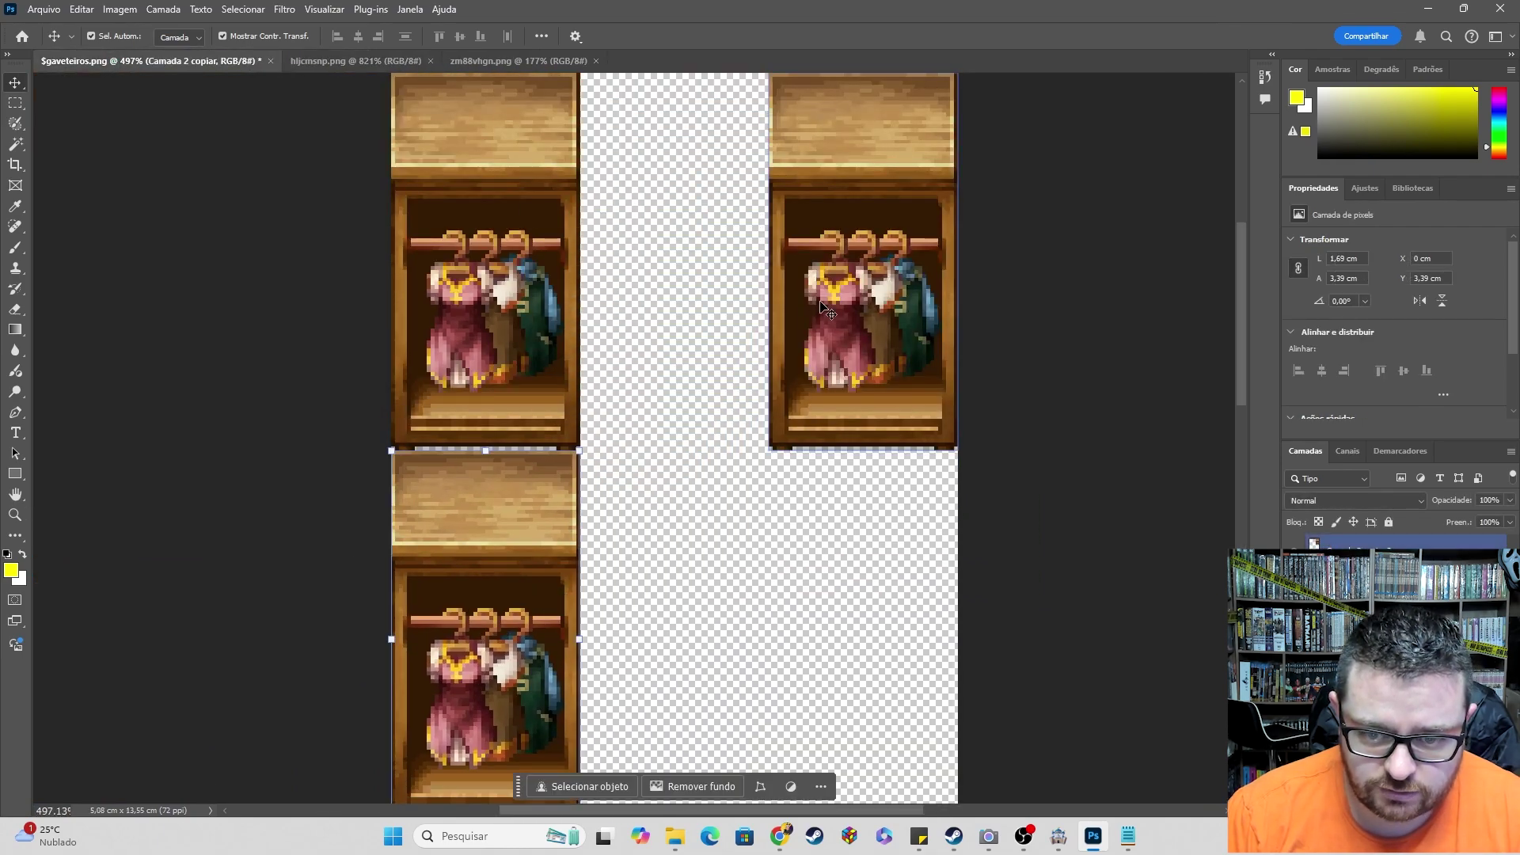
- Move the remaining right-hand wardrobe to the third row of the left column at X 0 cm, Y 6.77 cm
{"action": "left_click_drag", "start_coordinate": [823, 308], "coordinate": [647, 704]}
{"action": "scroll", "coordinate": [700, 403], "scroll_direction": "down", "scroll_amount": 5}
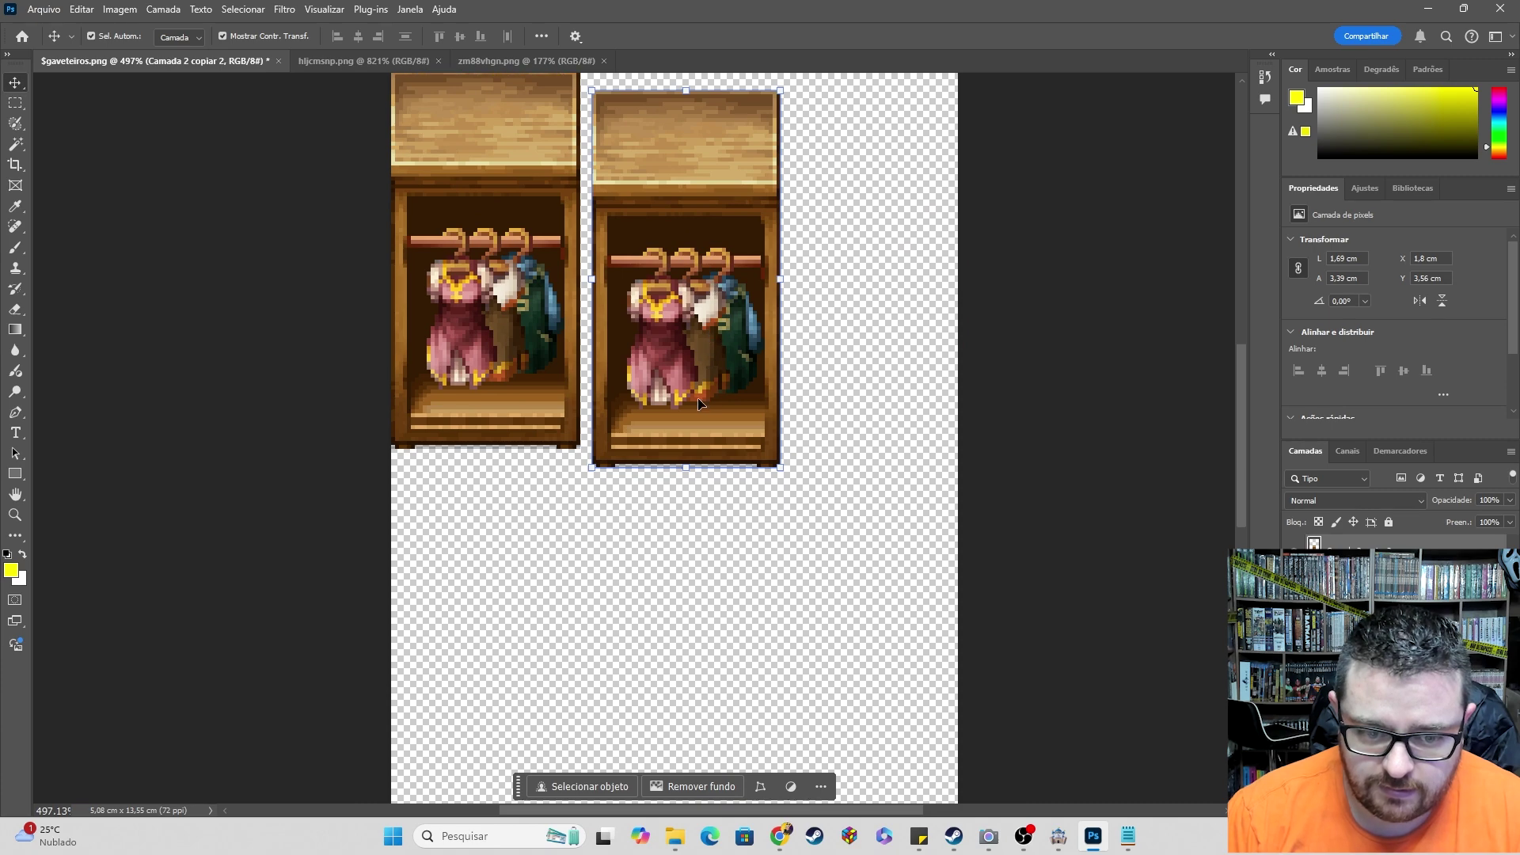
{"action": "scroll", "coordinate": [700, 404], "scroll_direction": "down", "scroll_amount": 2}
{"action": "left_click_drag", "start_coordinate": [696, 148], "coordinate": [498, 505]}
- Duplicate the third-row wardrobe straight down into the fourth row at Y 10.16 cm to complete the left column
{"action": "scroll", "coordinate": [828, 502], "scroll_direction": "down", "scroll_amount": 4}
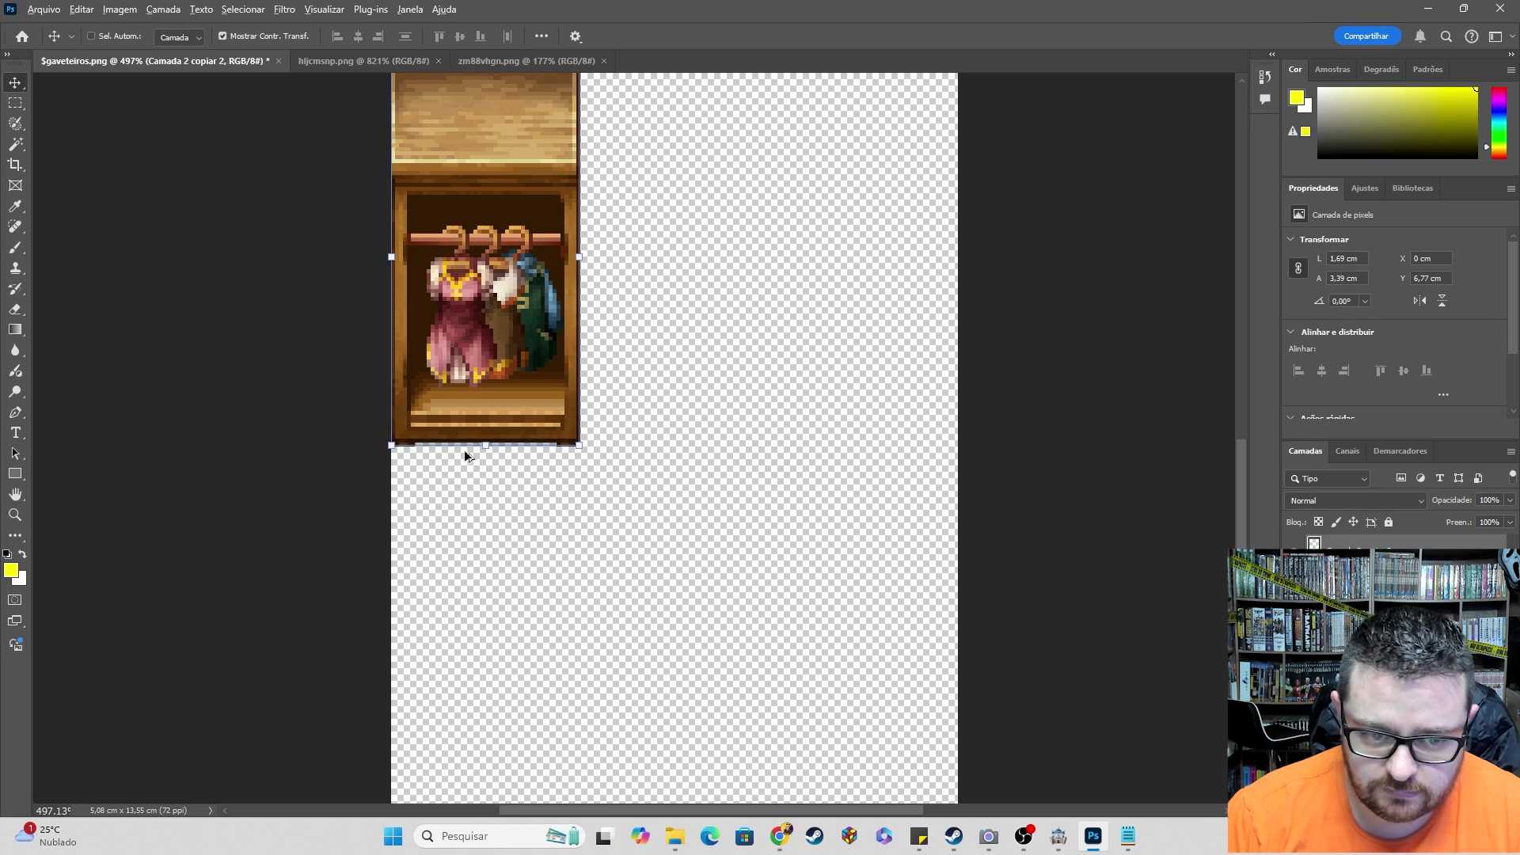
{"action": "left_click_drag", "start_coordinate": [477, 259], "coordinate": [477, 635], "text": "alt"}
{"action": "scroll", "coordinate": [748, 602], "scroll_direction": "down", "scroll_amount": 1}
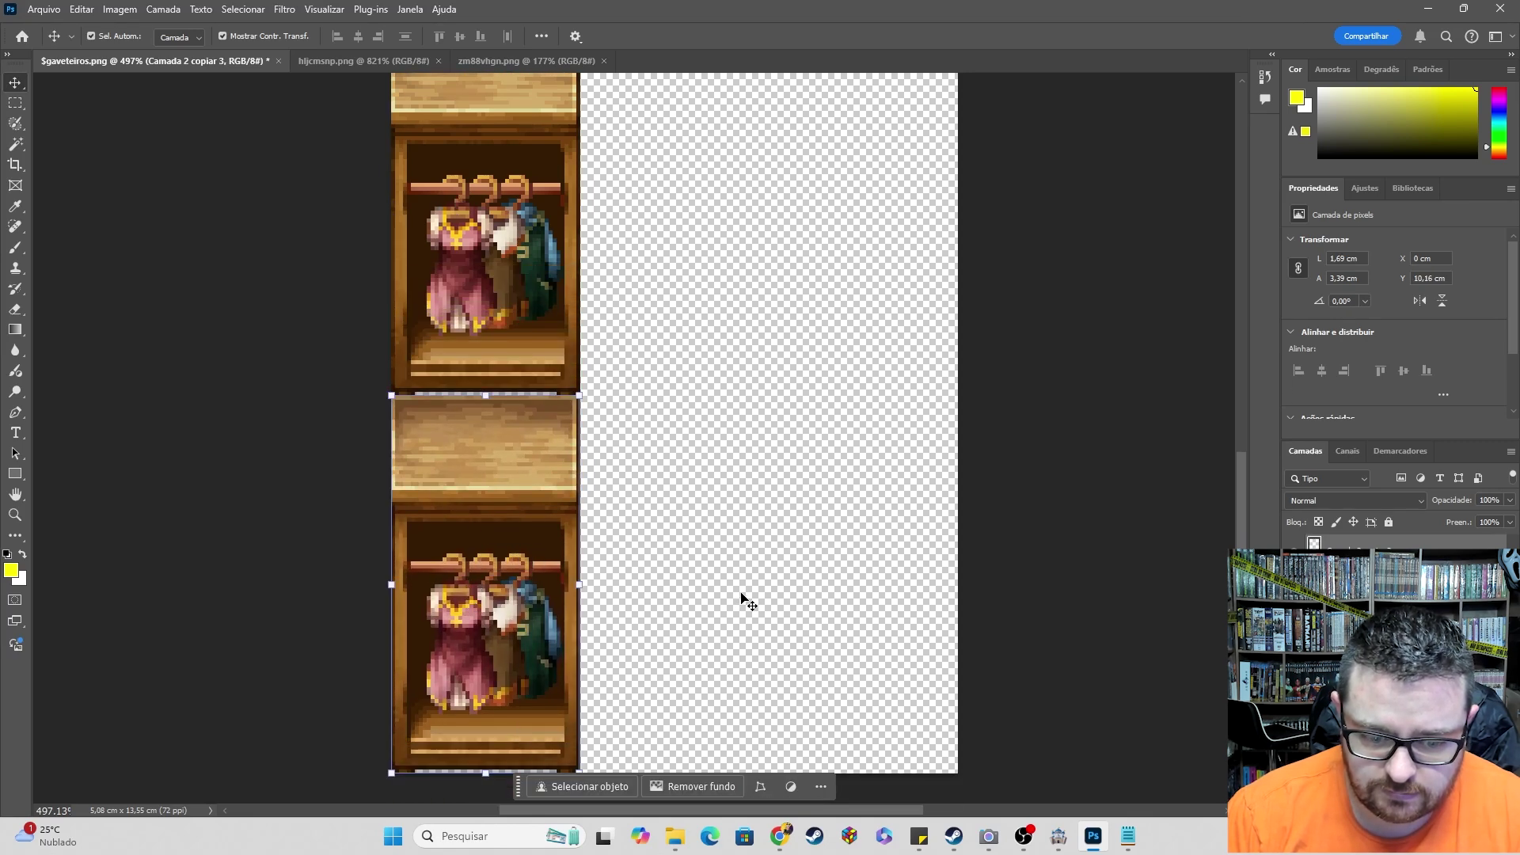
{"action": "scroll", "coordinate": [748, 602], "scroll_direction": "down", "scroll_amount": 1}
{"action": "left_click", "coordinate": [705, 628]}
{"action": "scroll", "coordinate": [740, 493], "scroll_direction": "down", "scroll_amount": 1, "text": "alt"}
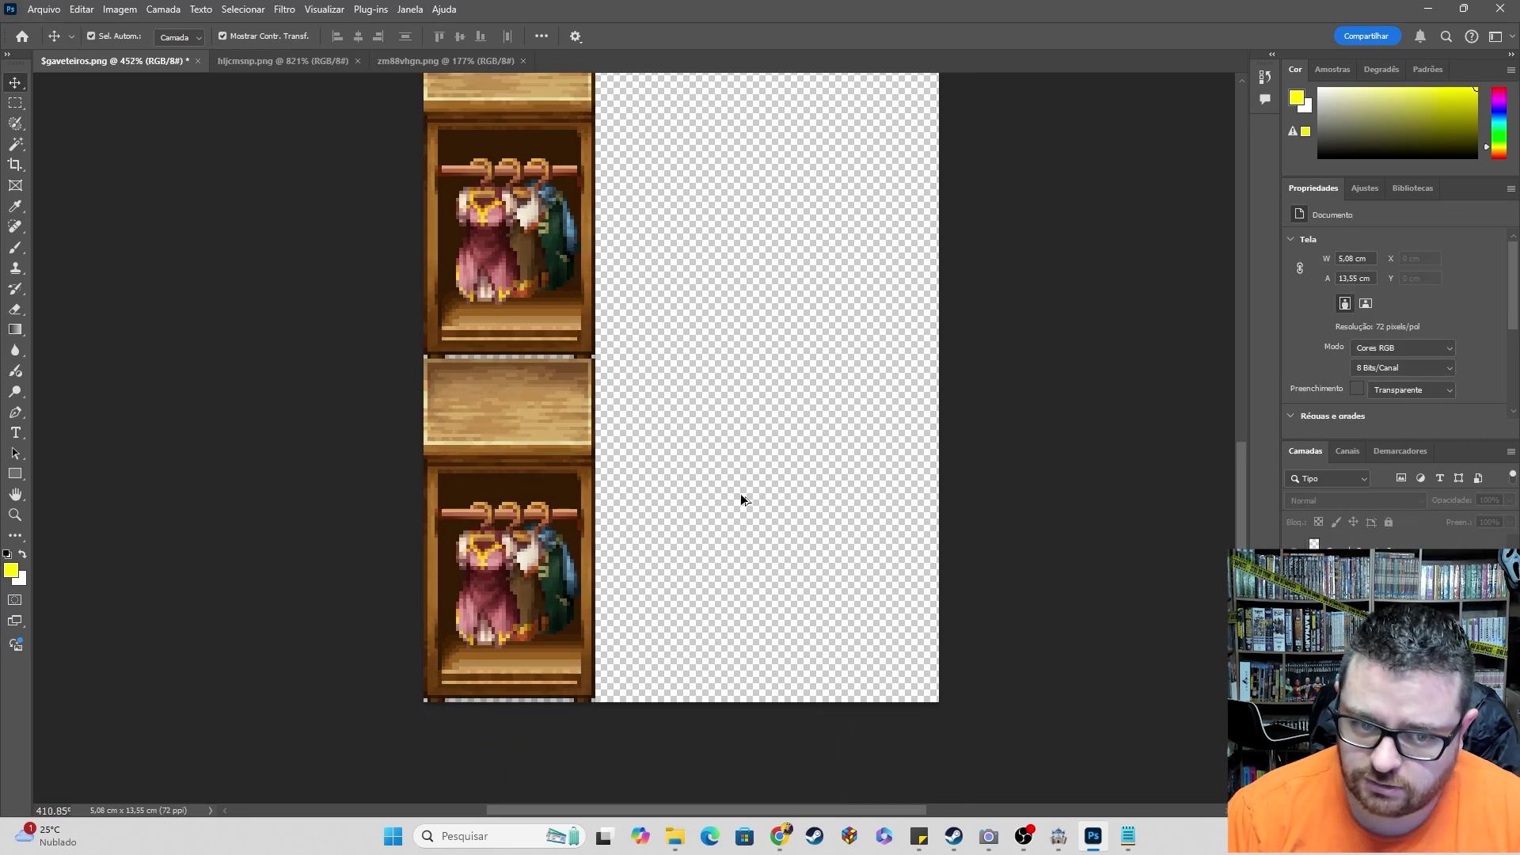
{"action": "scroll", "coordinate": [741, 499], "scroll_direction": "down", "scroll_amount": 6, "text": "alt"}
{"action": "scroll", "coordinate": [747, 397], "scroll_direction": "up", "scroll_amount": 4}
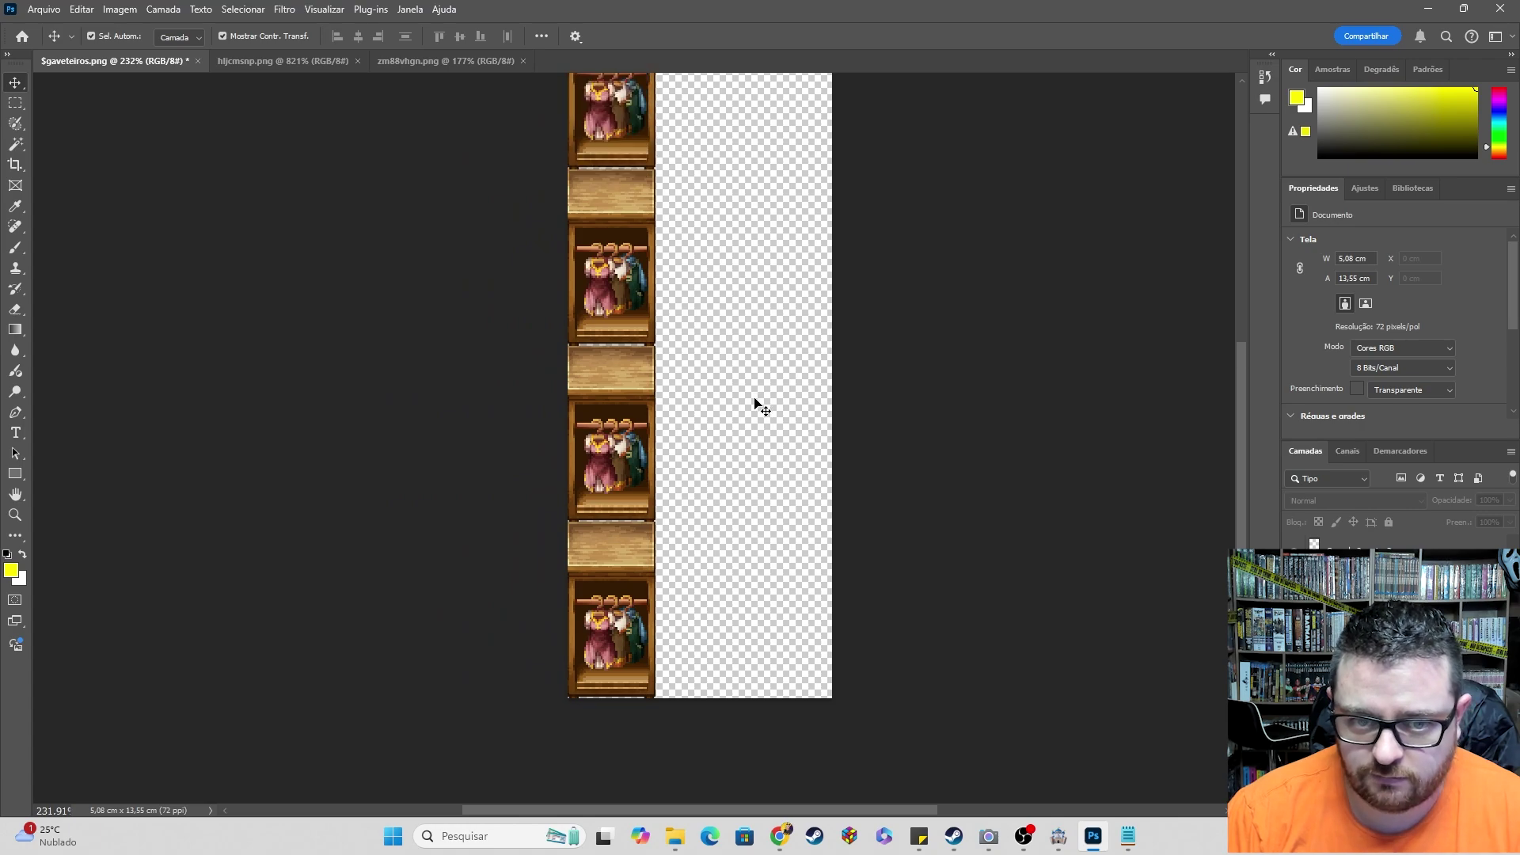
- Switch to the door sprite sheet and activate the Rectangular Marquee tool
{"action": "left_click", "coordinate": [401, 64]}
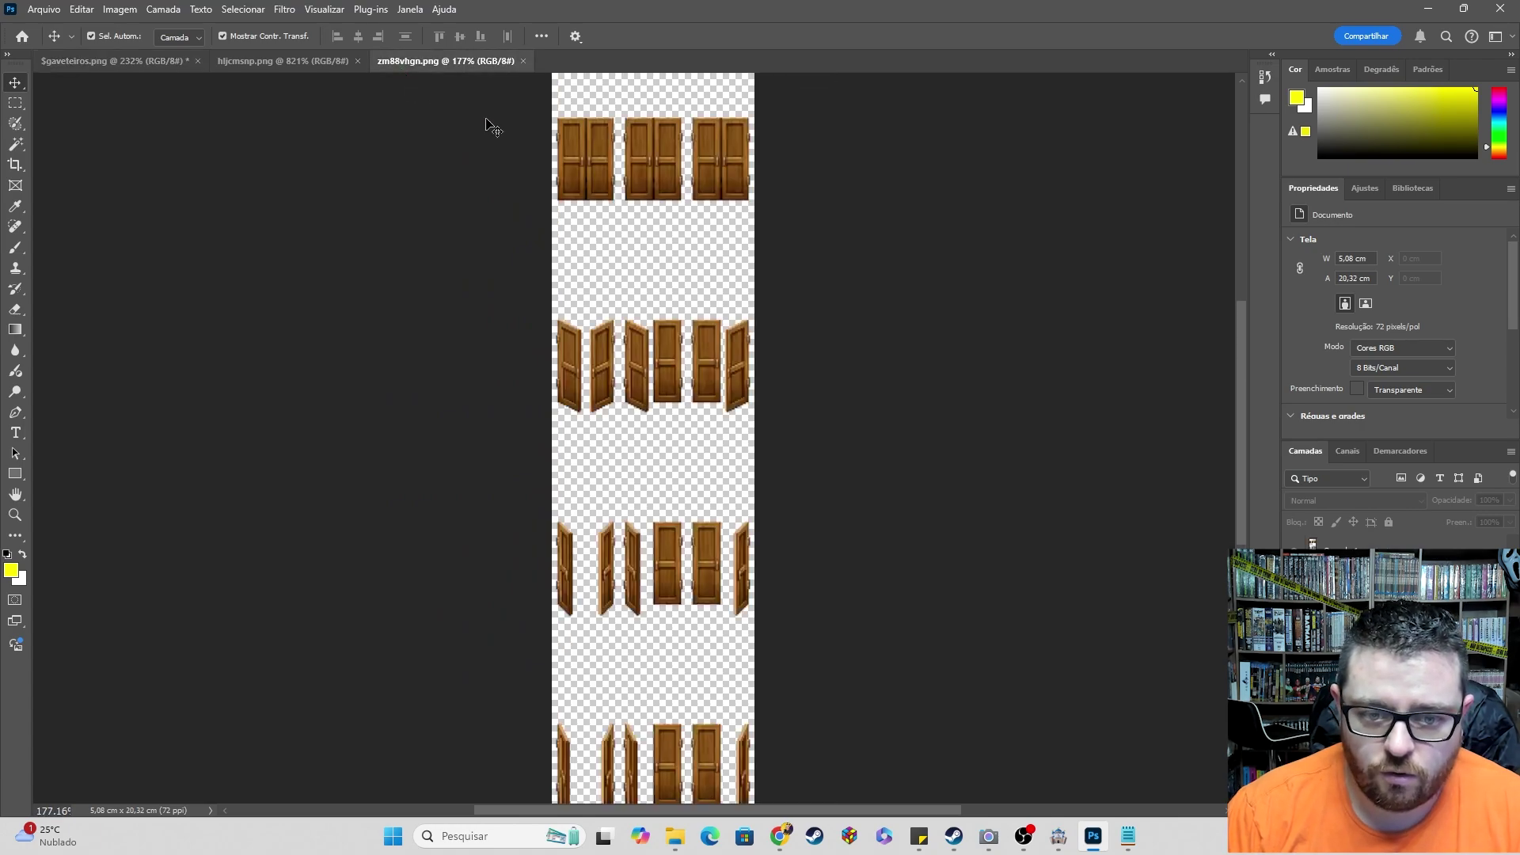
{"action": "left_click", "coordinate": [543, 112]}
{"action": "key", "text": "m"}
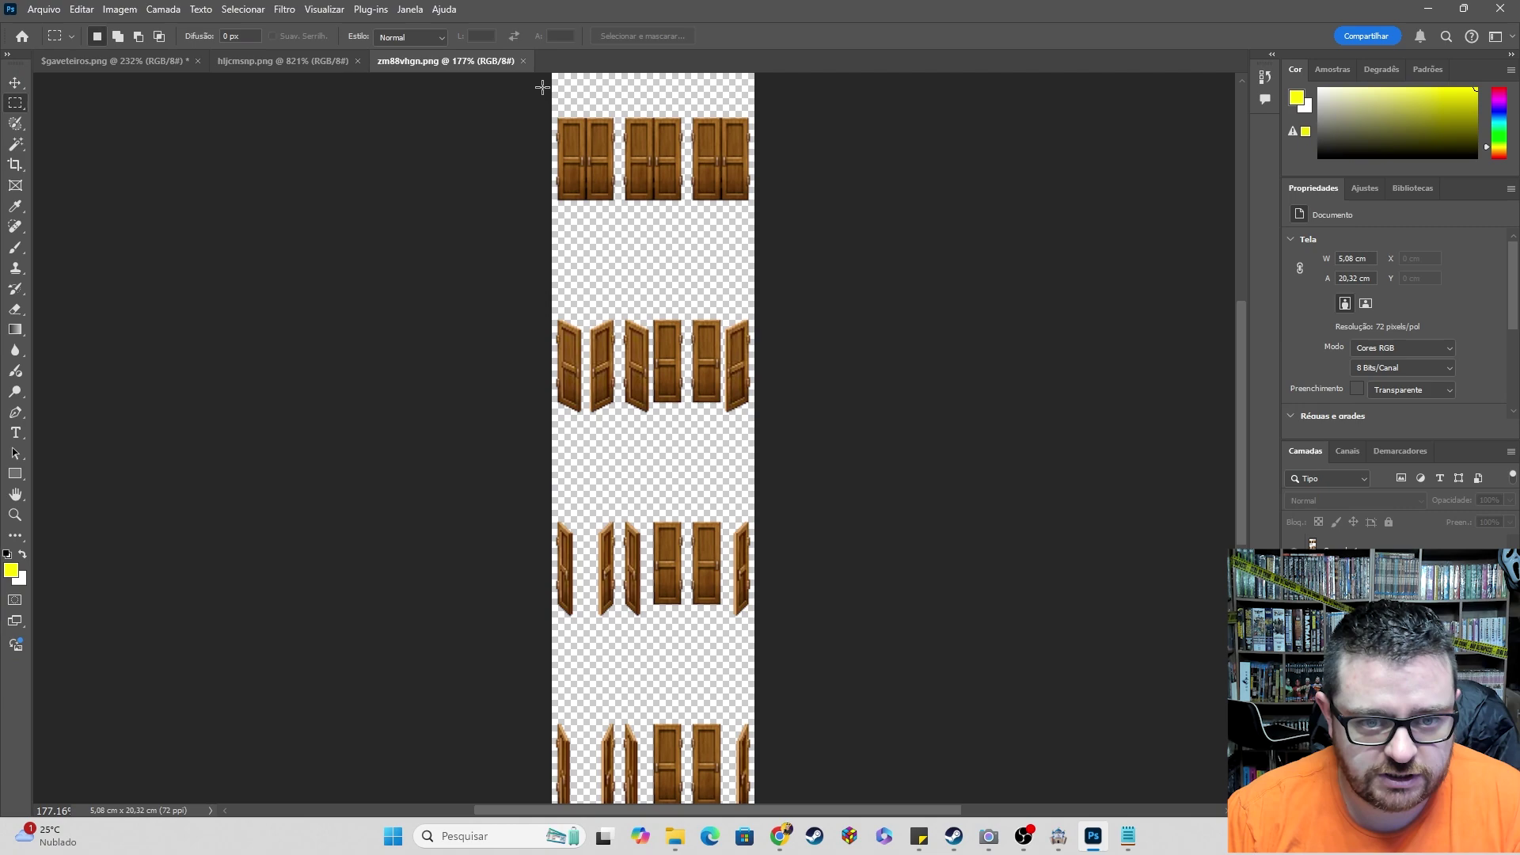
{"action": "left_click_drag", "start_coordinate": [527, 117], "coordinate": [583, 210]}
{"action": "left_click", "coordinate": [796, 285]}
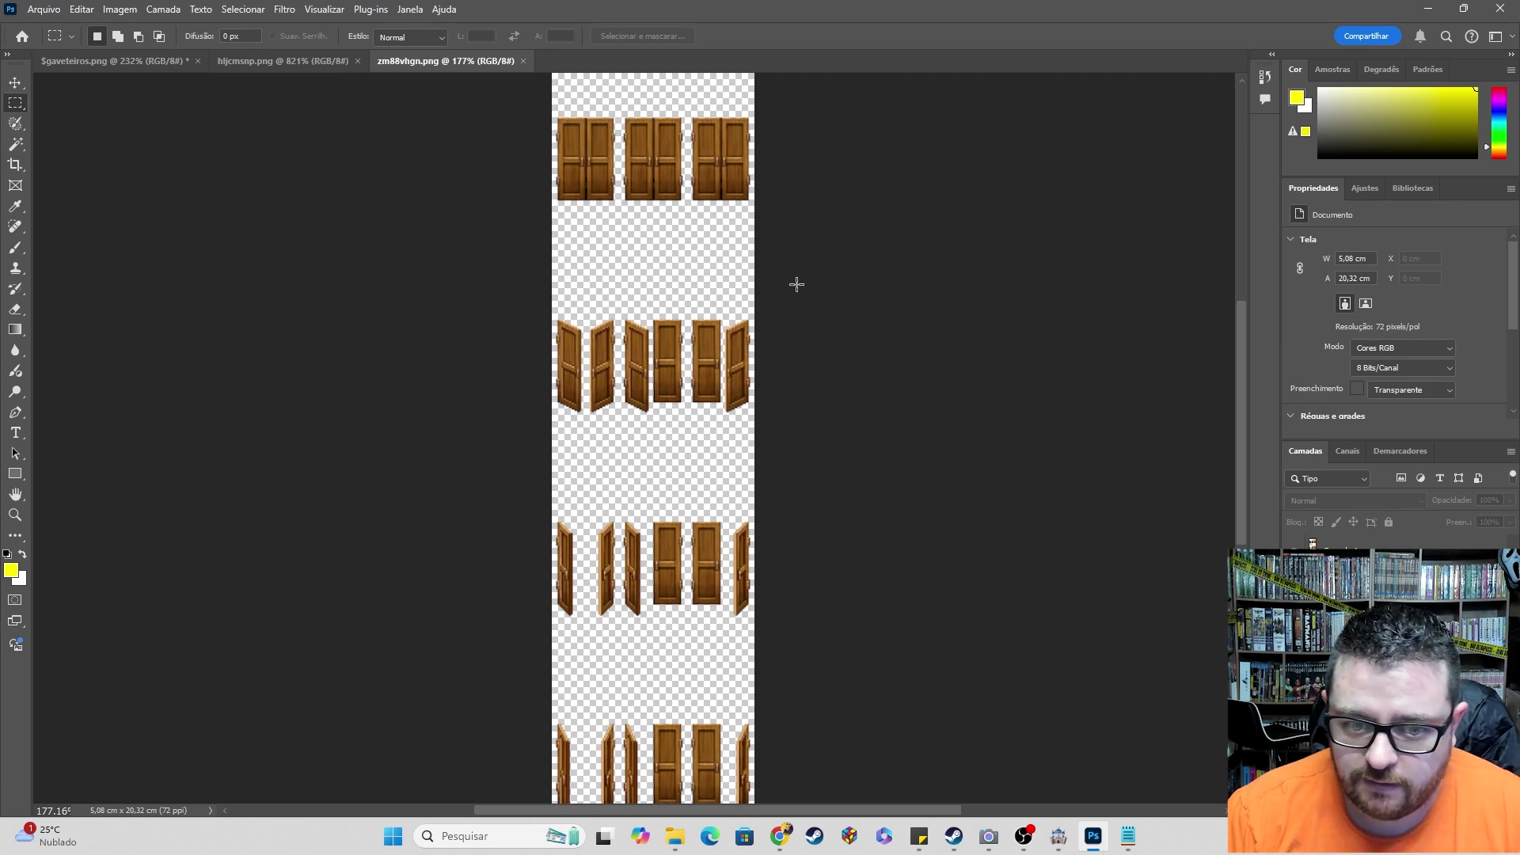
{"action": "scroll", "coordinate": [725, 485], "scroll_direction": "down", "scroll_amount": 1}
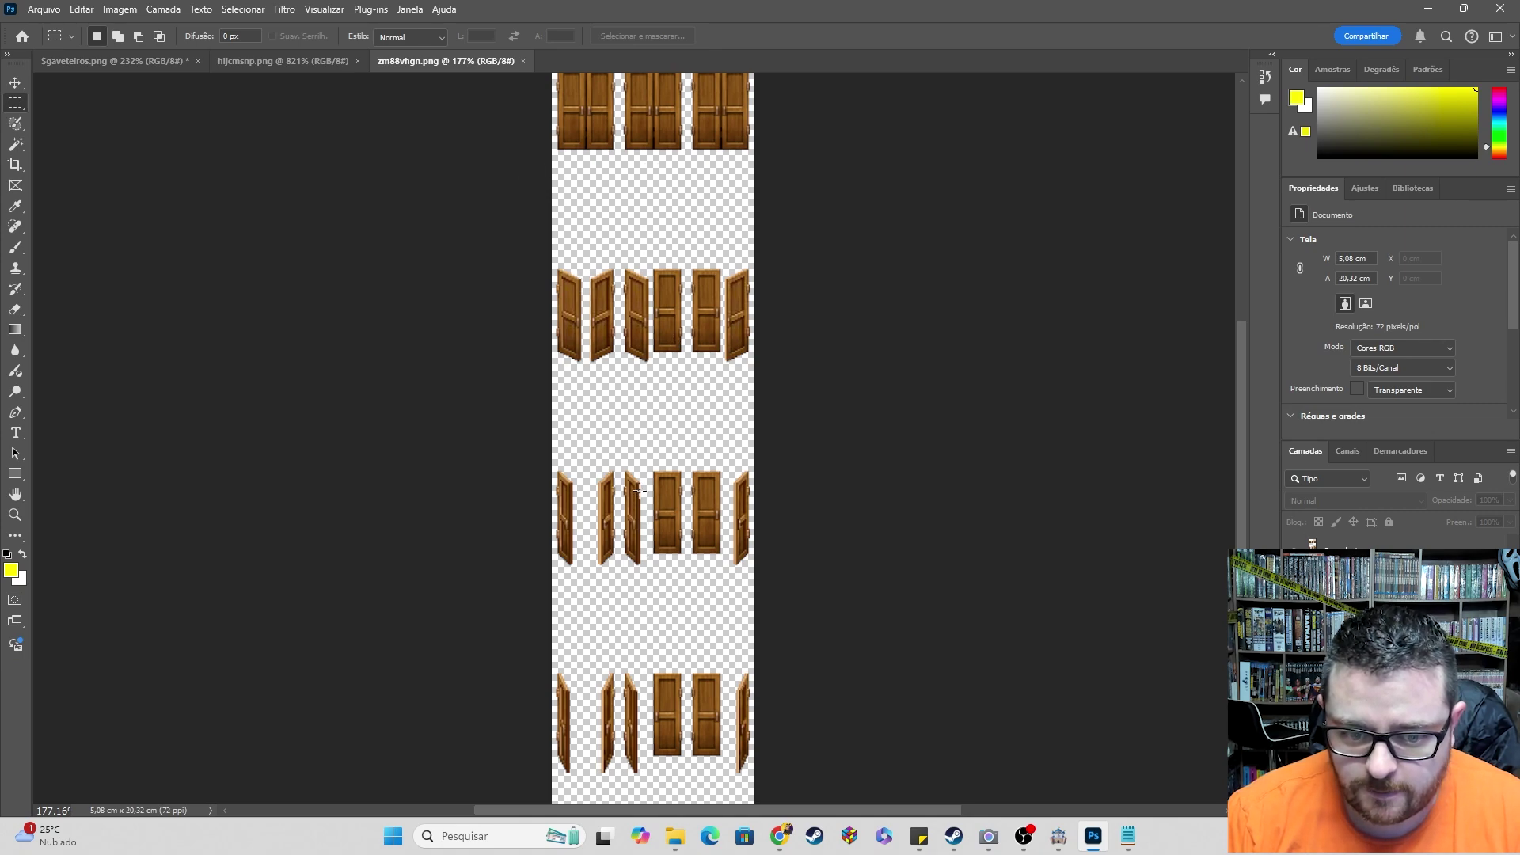
- Cut the closed door pair from the first row of the sheet's left column using a rectangular selection
{"action": "scroll", "coordinate": [654, 511], "scroll_direction": "down", "scroll_amount": 1}
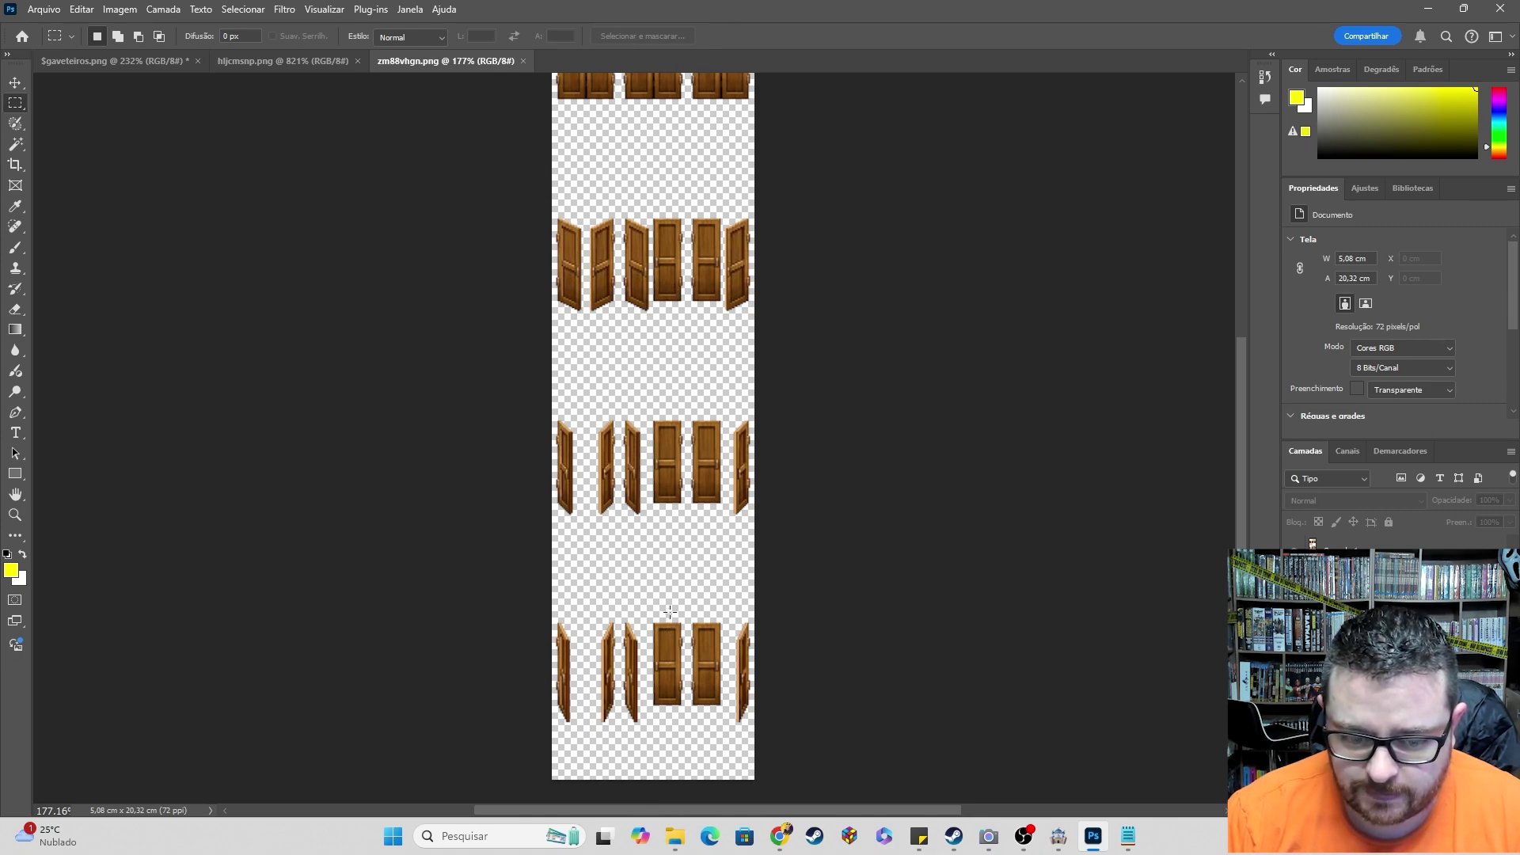
{"action": "scroll", "coordinate": [557, 193], "scroll_direction": "up", "scroll_amount": 3}
{"action": "left_click_drag", "start_coordinate": [540, 144], "coordinate": [617, 299]}
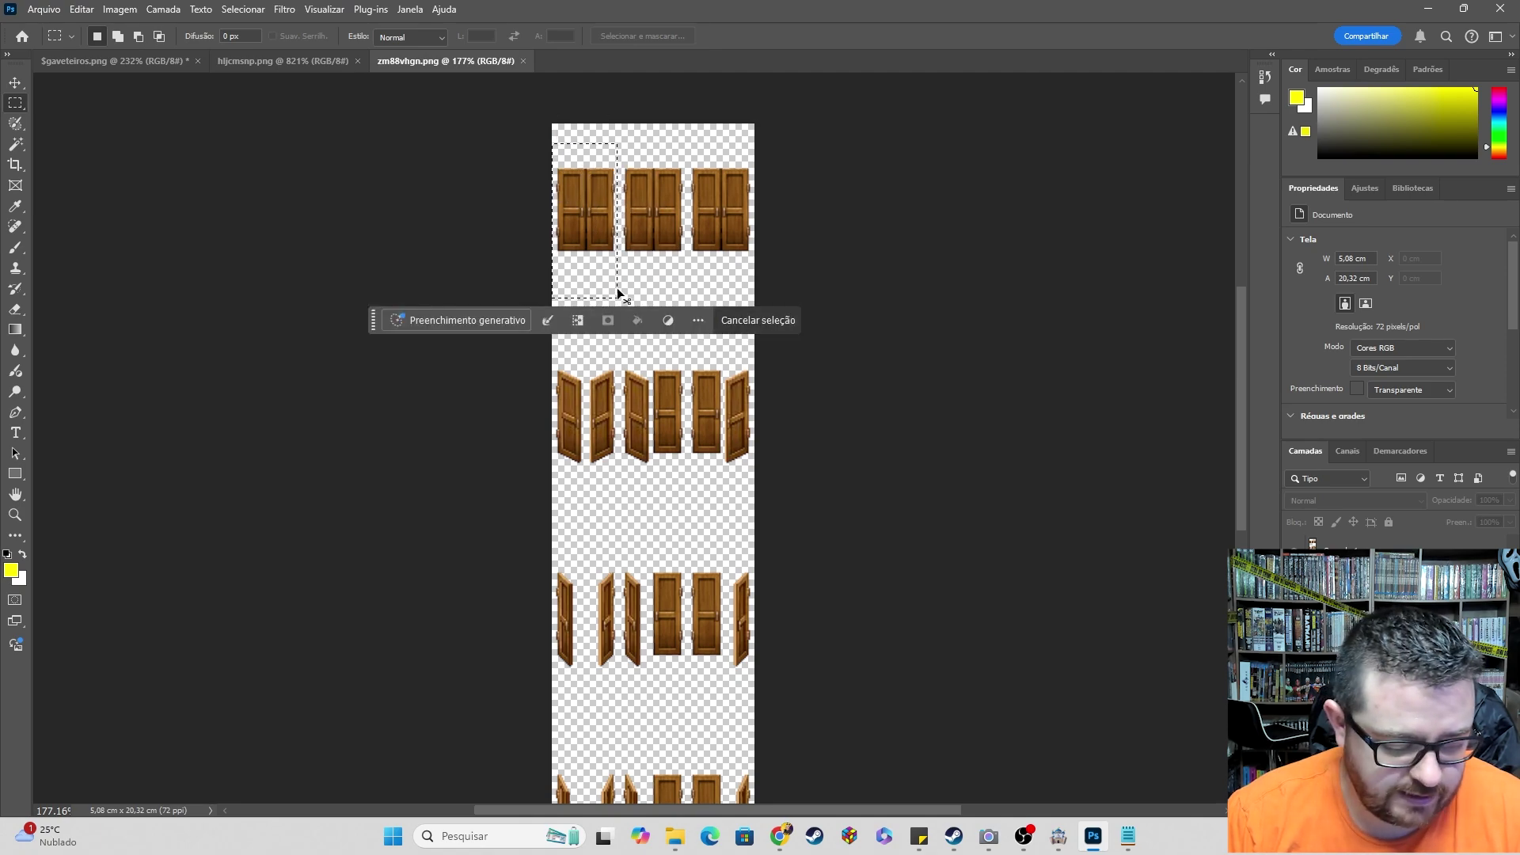
{"action": "key", "text": "ctrl+j"}
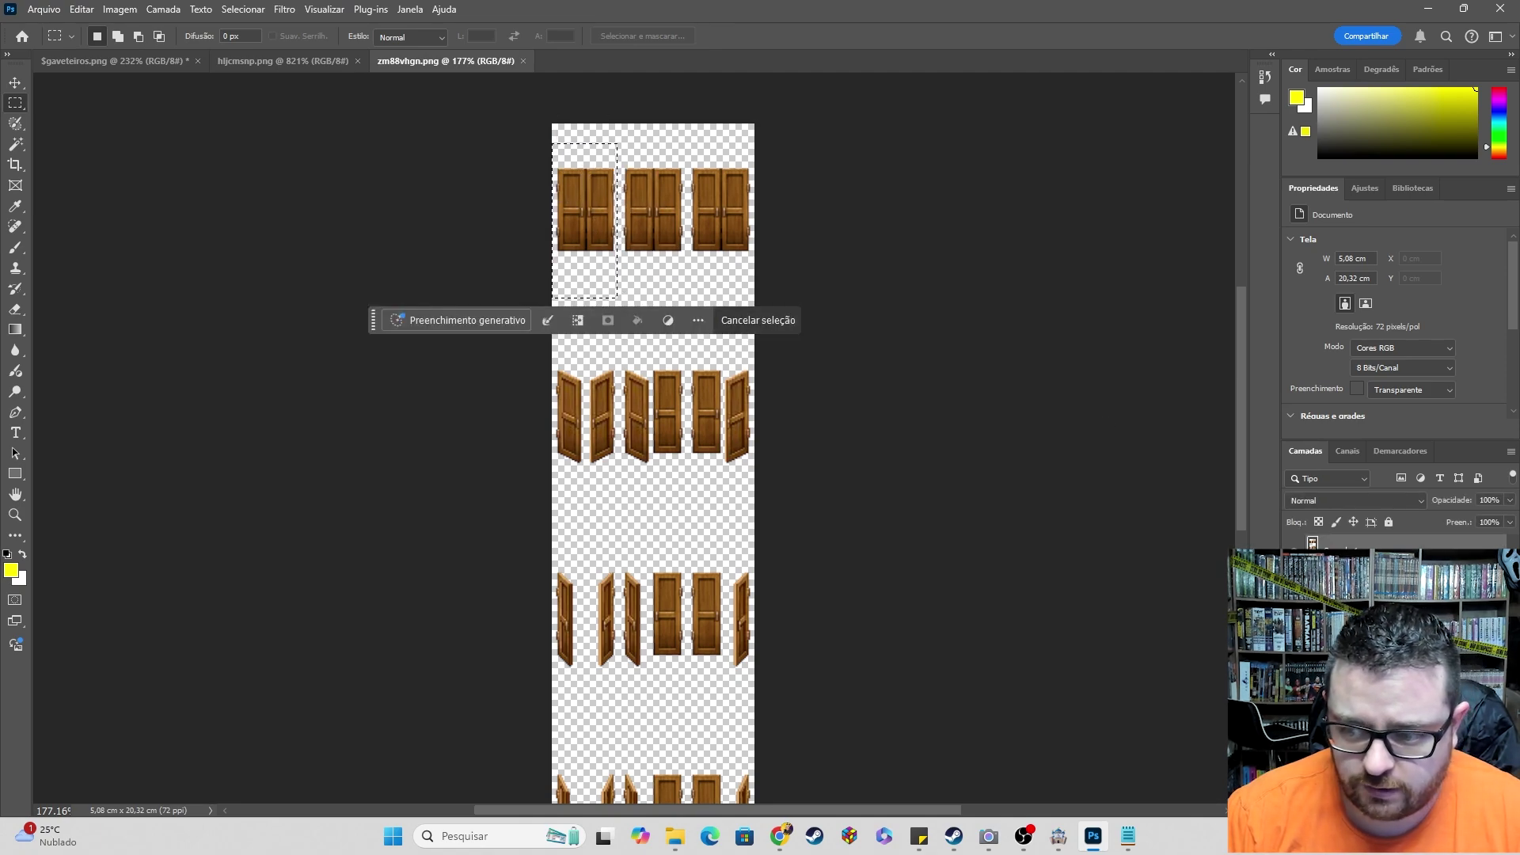
{"action": "key", "text": "ctrl+x"}
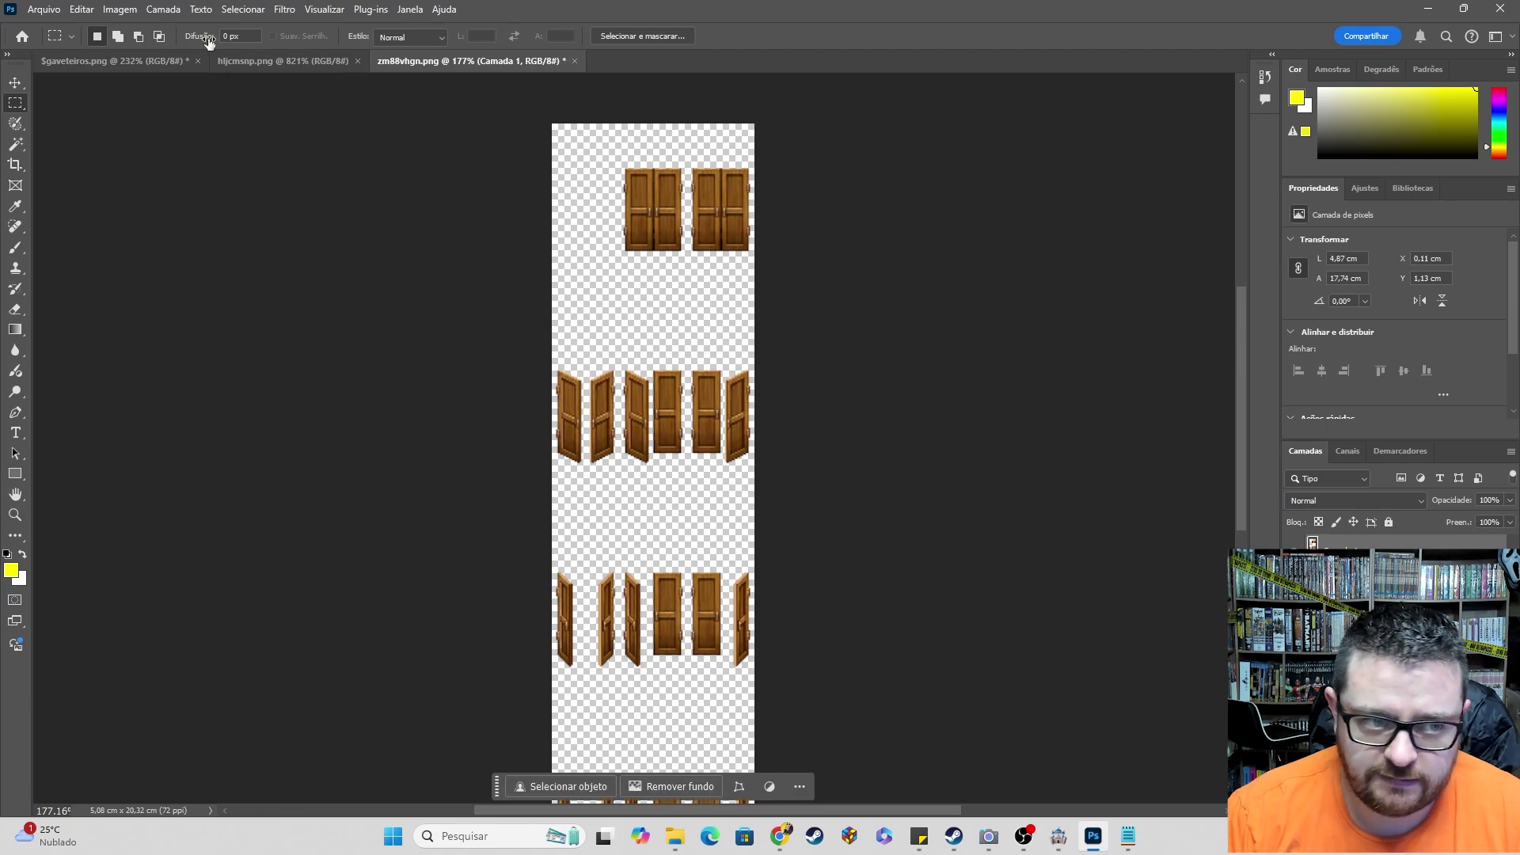
- Paste the closed doors into $gaveteiros.png and fit them over the first-row wardrobe at X 0,11 cm, Y 1,13 cm
{"action": "left_click", "coordinate": [75, 64]}
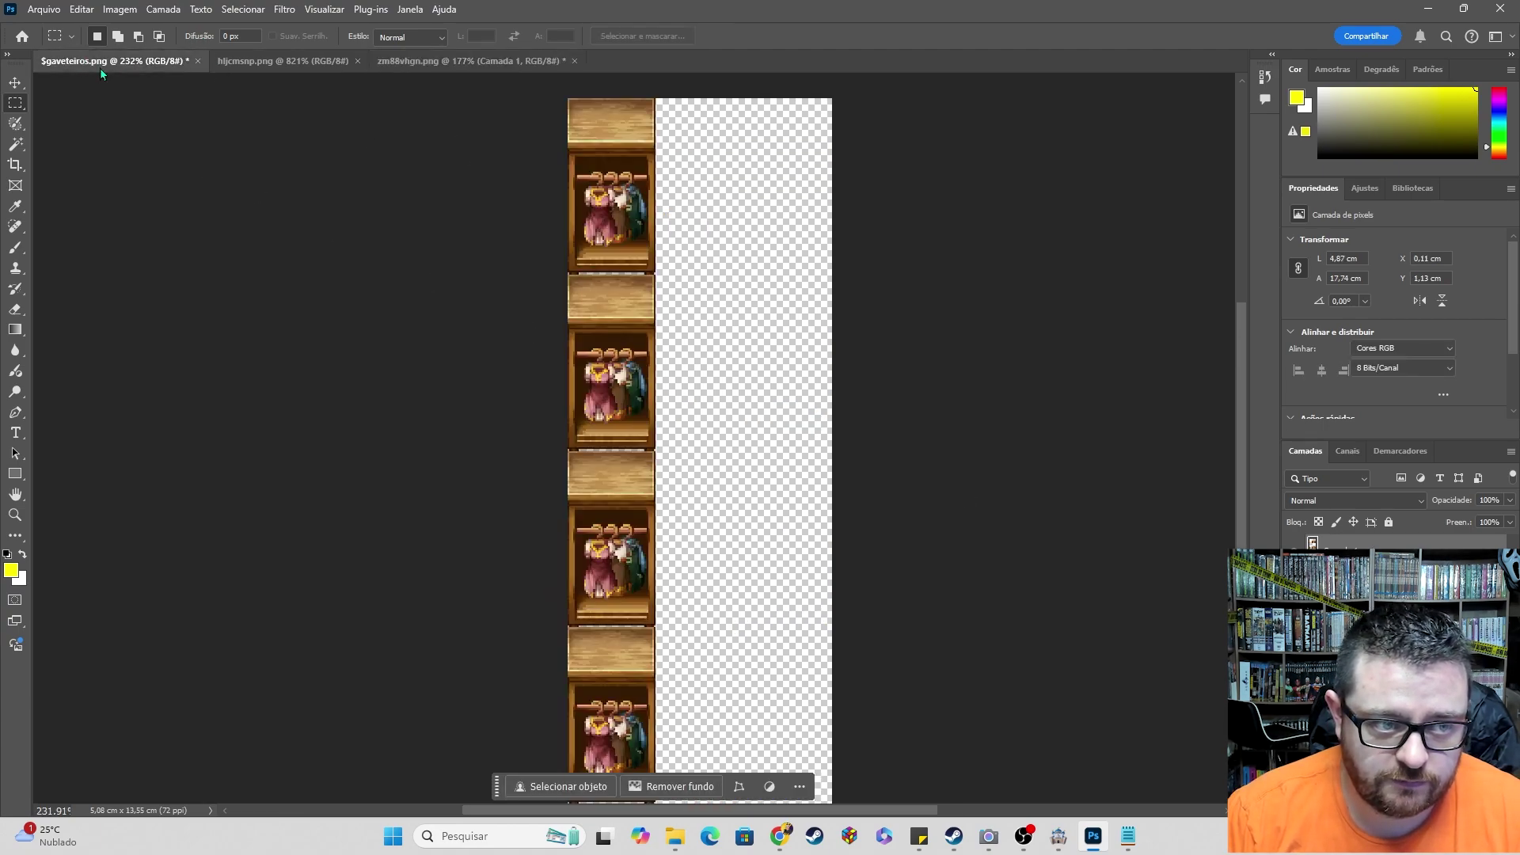
{"action": "key", "text": "ctrl+v"}
{"action": "key", "text": "v"}
{"action": "left_click_drag", "start_coordinate": [697, 458], "coordinate": [617, 221]}
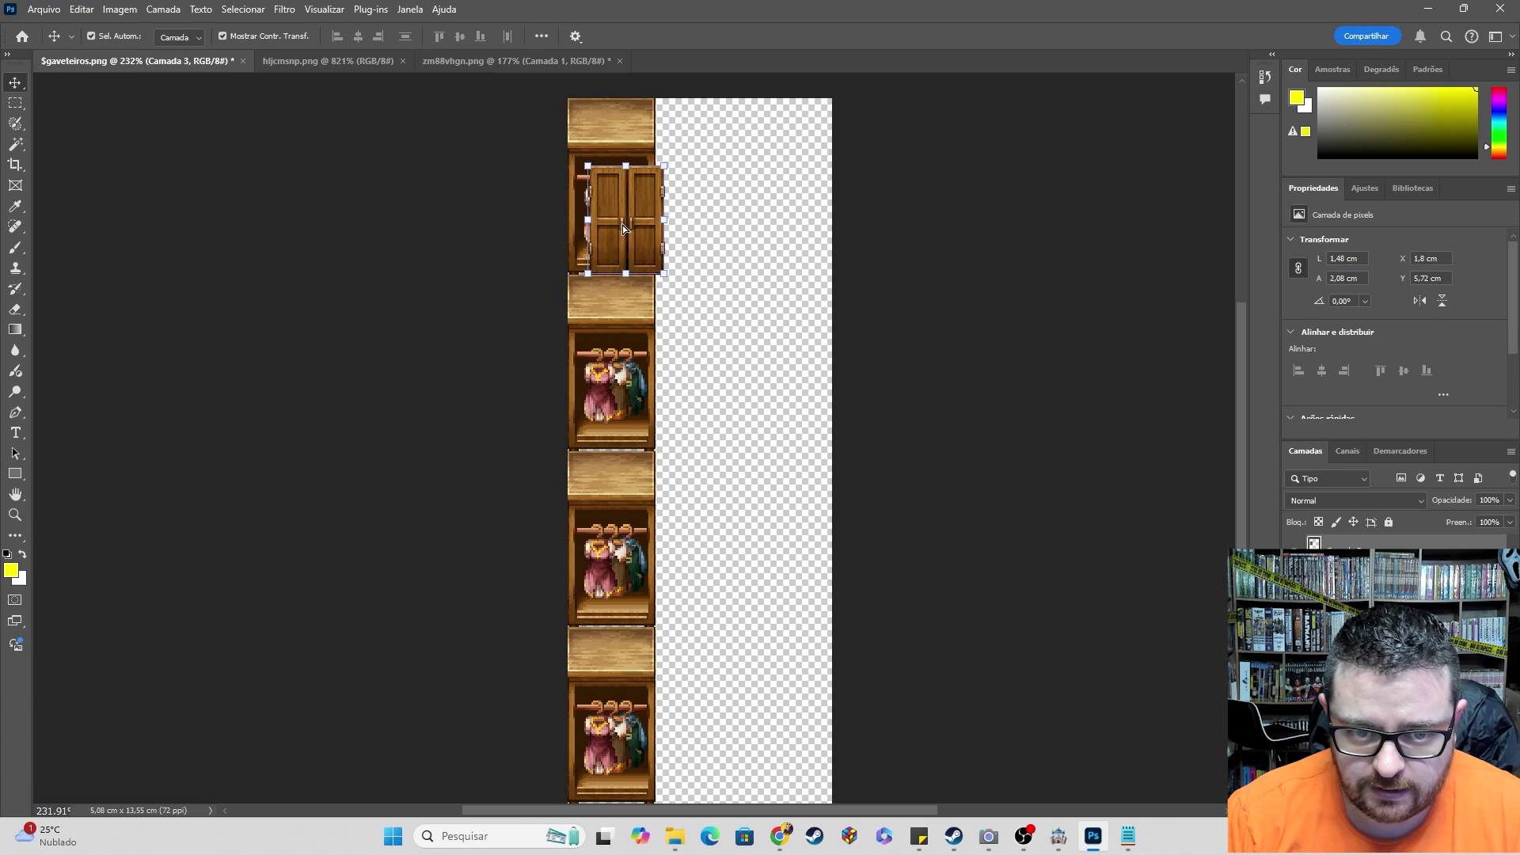
{"action": "scroll", "coordinate": [610, 238], "scroll_direction": "up", "scroll_amount": 5, "text": "alt"}
{"action": "scroll", "coordinate": [595, 290], "scroll_direction": "up", "scroll_amount": 3}
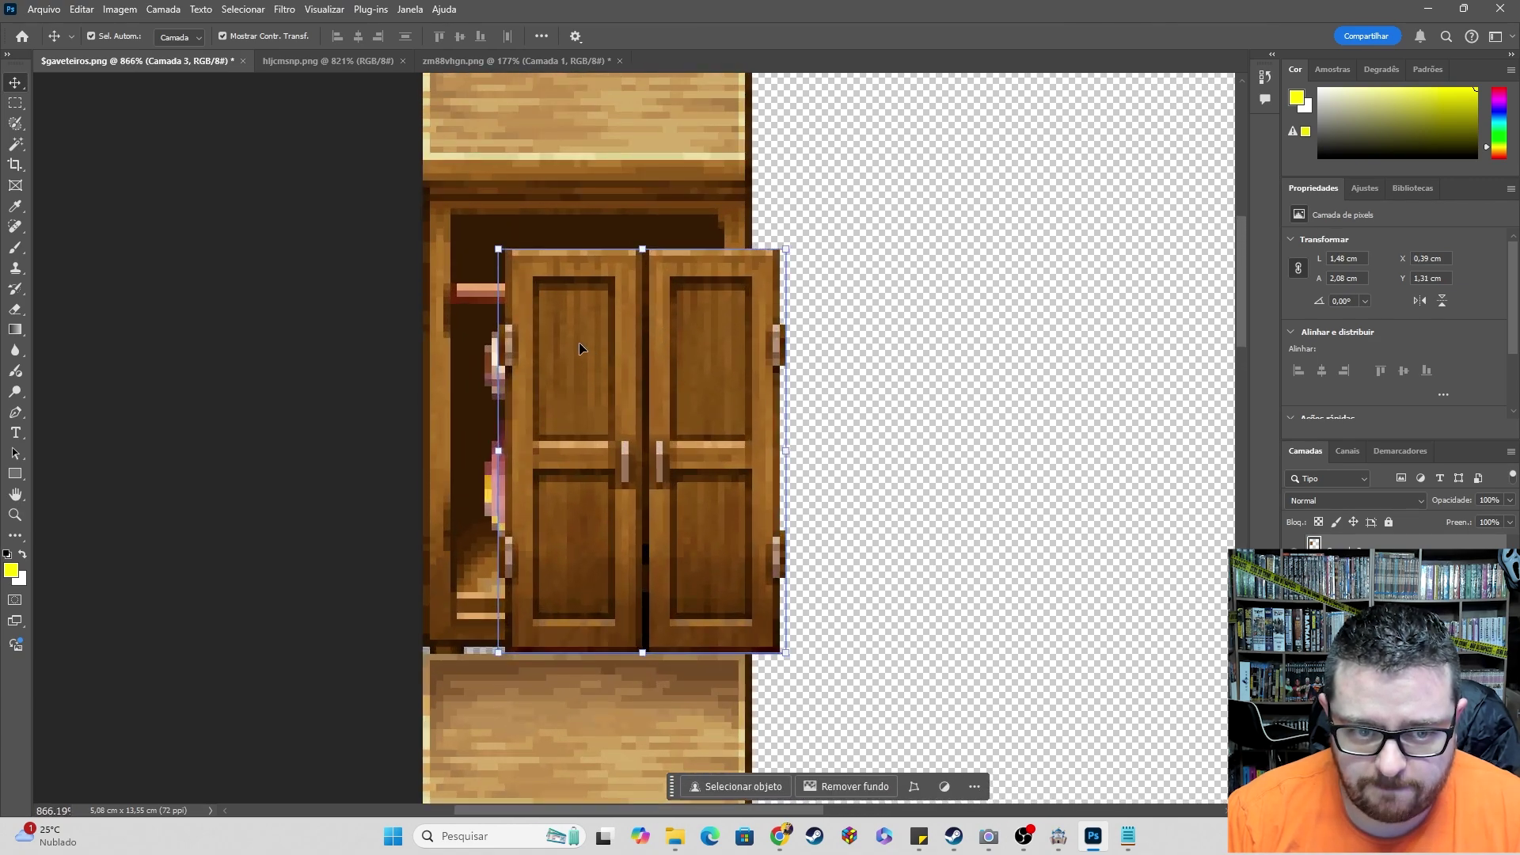
{"action": "left_click_drag", "start_coordinate": [581, 349], "coordinate": [533, 344]}
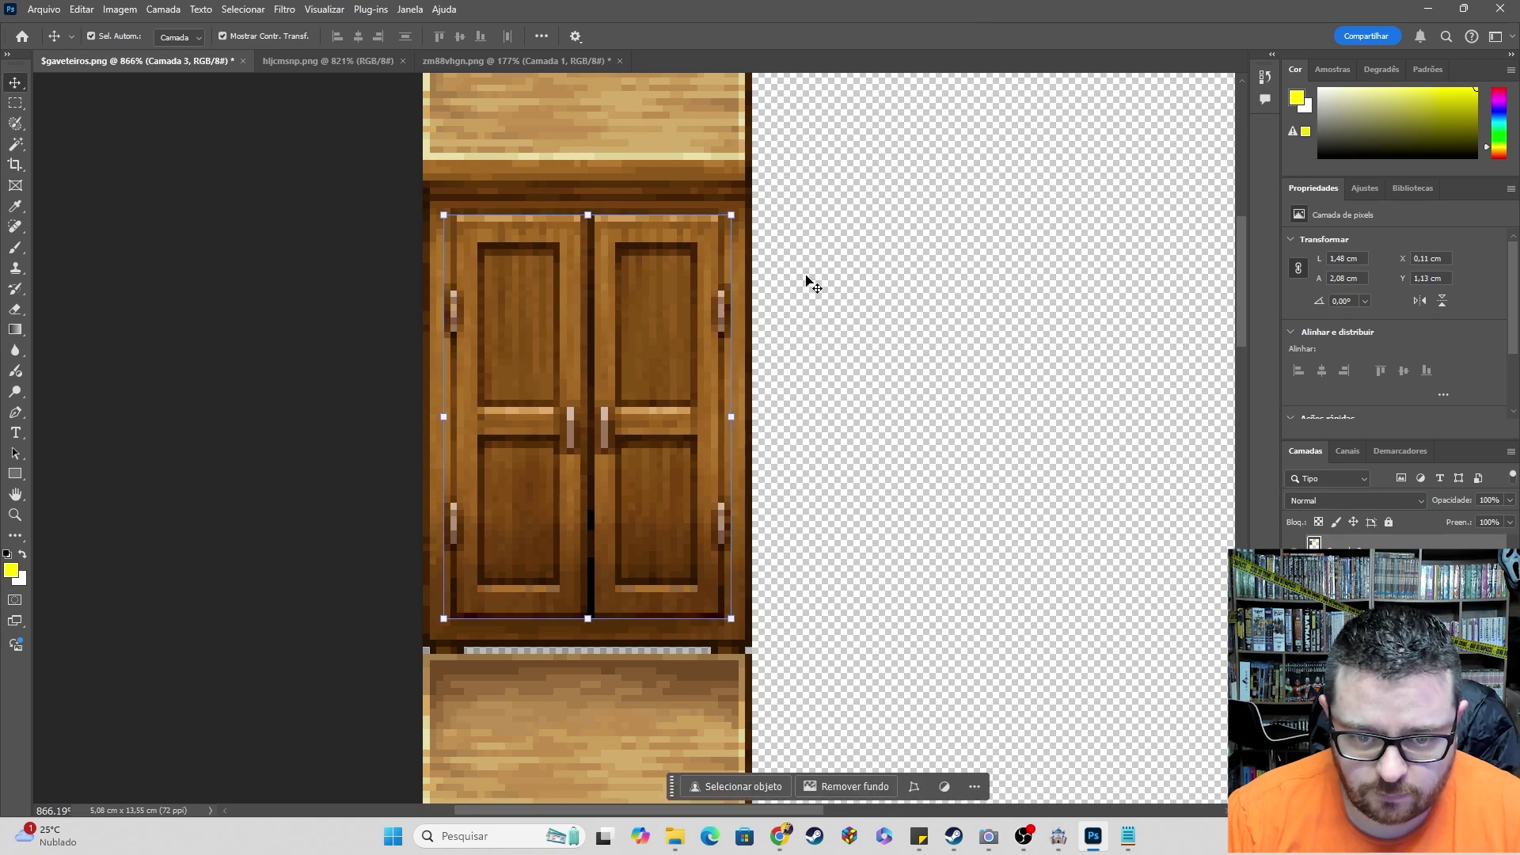
{"action": "left_click", "coordinate": [813, 291]}
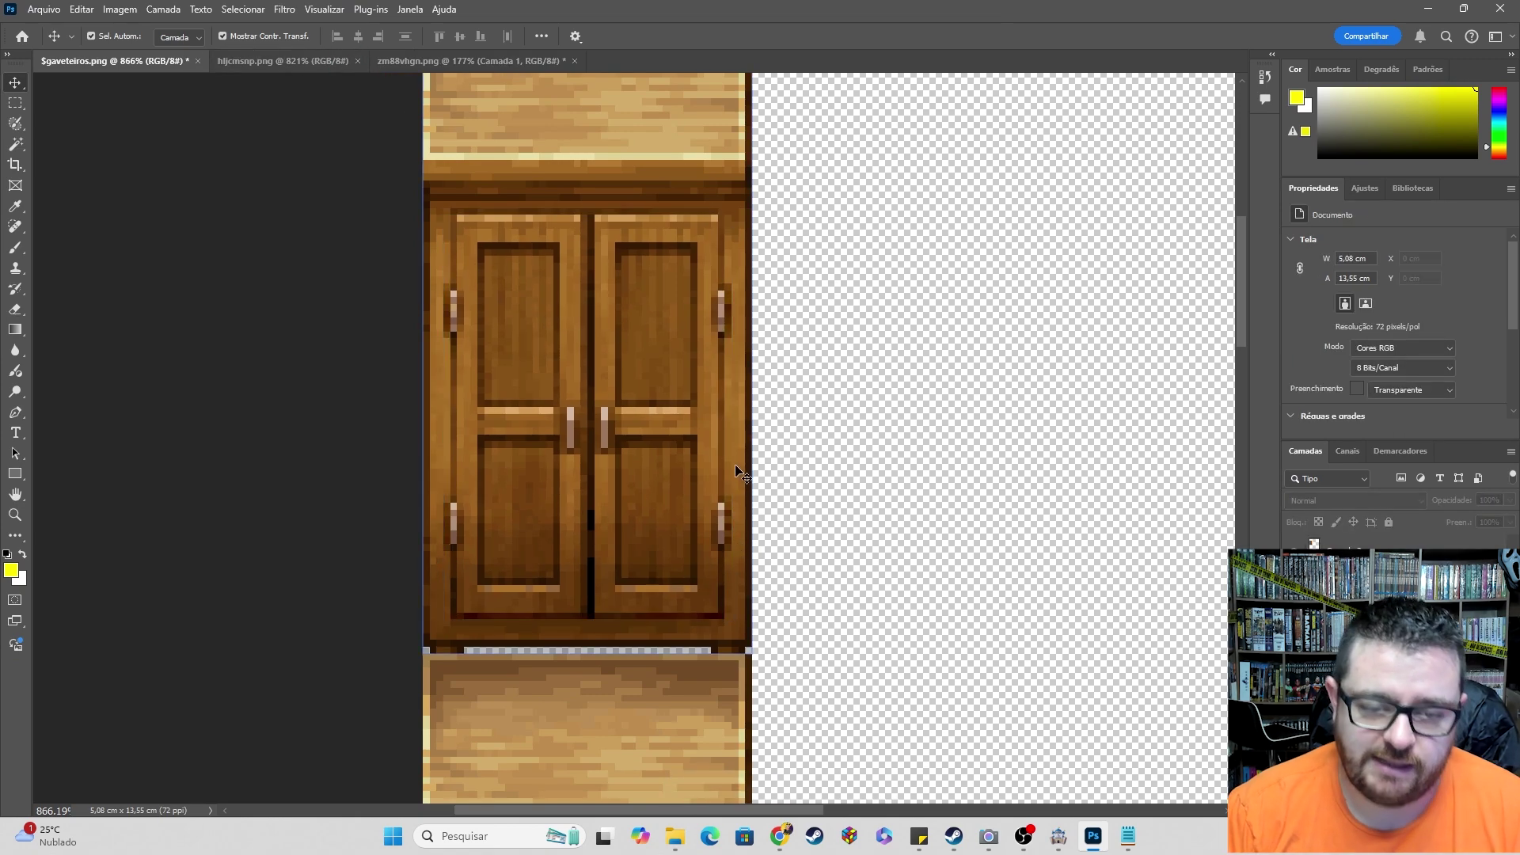
- Return to the door sheet and cut the slightly open door pair from the second row of the left column
{"action": "left_click", "coordinate": [472, 60]}
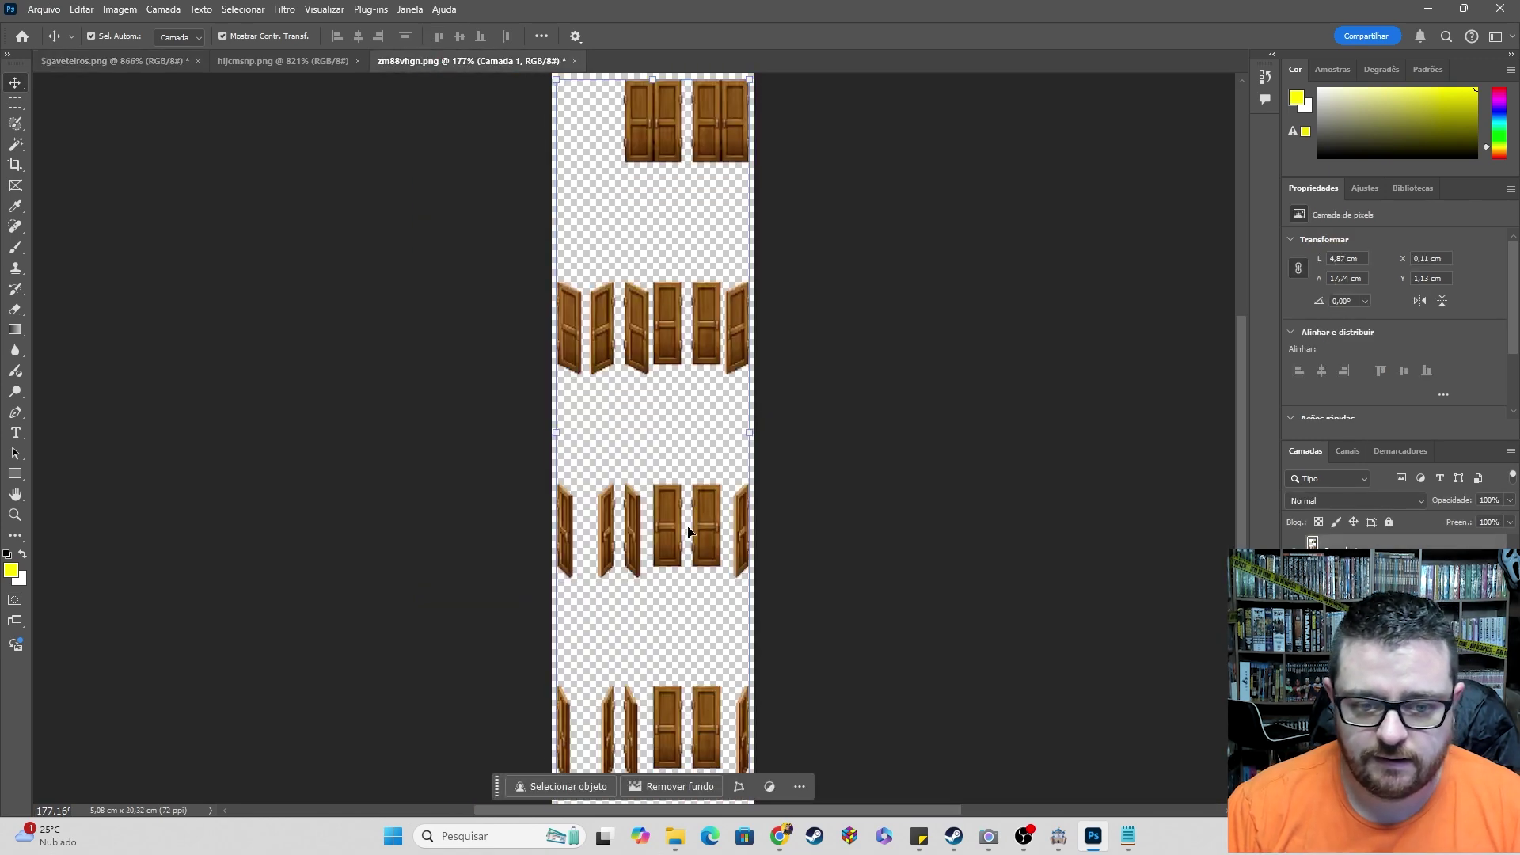
{"action": "left_click", "coordinate": [621, 450]}
{"action": "key", "text": "m"}
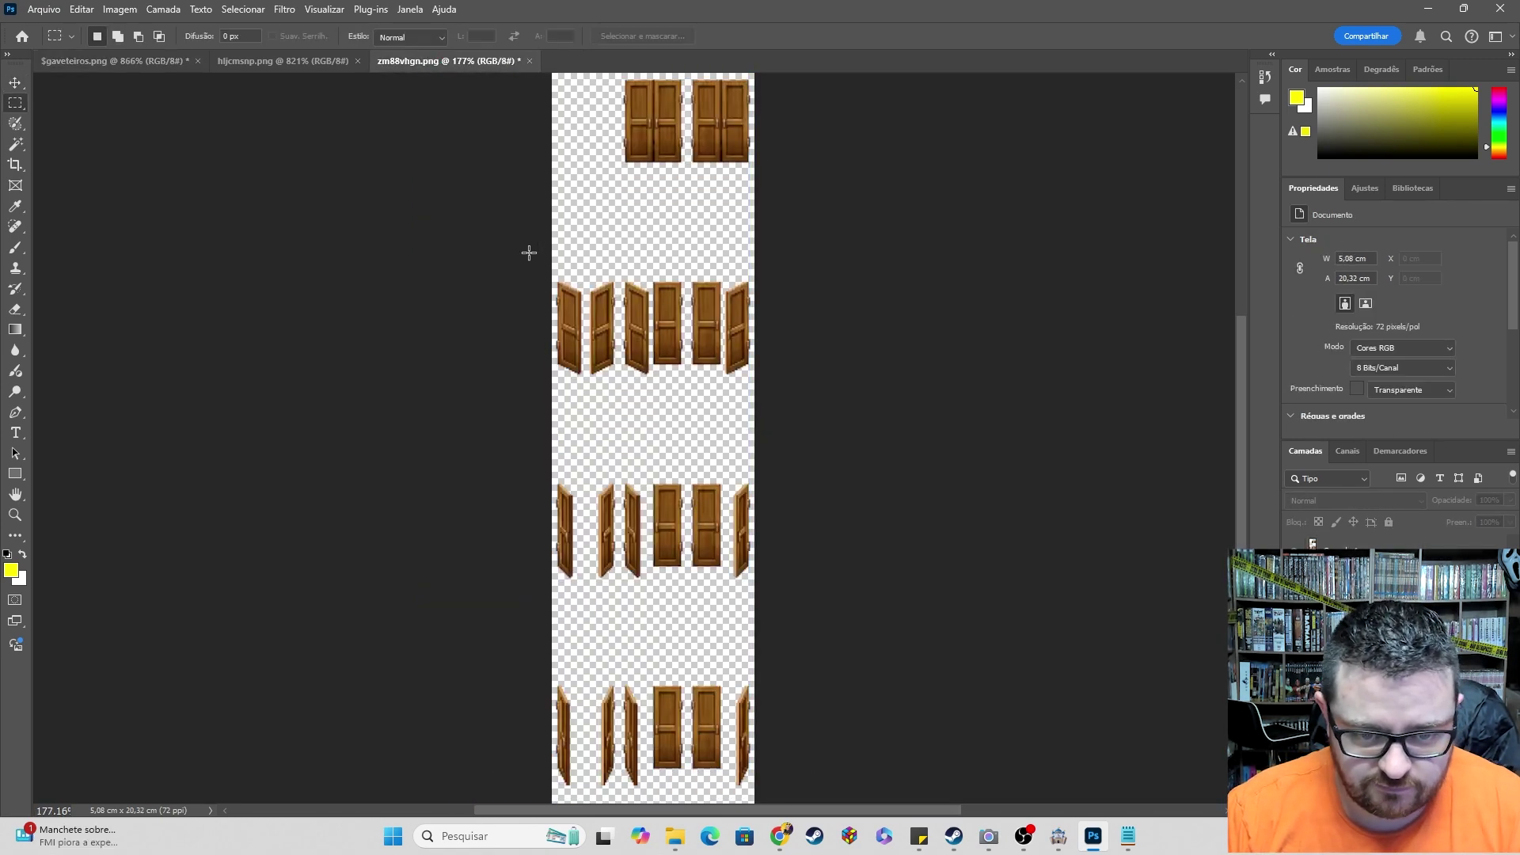
{"action": "left_click_drag", "start_coordinate": [526, 250], "coordinate": [621, 423]}
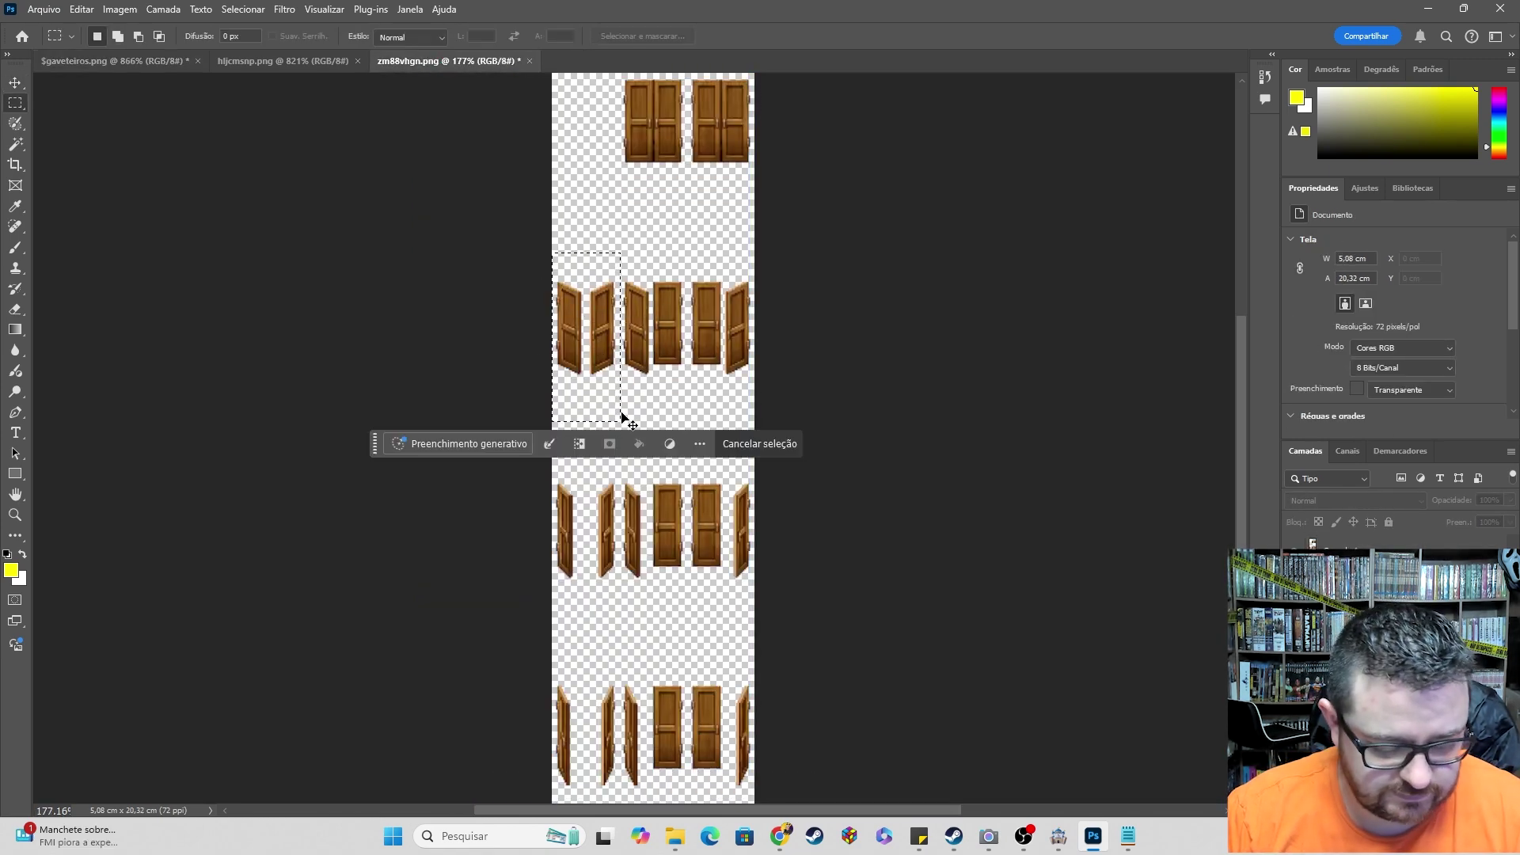
{"action": "left_click", "coordinate": [1347, 543]}
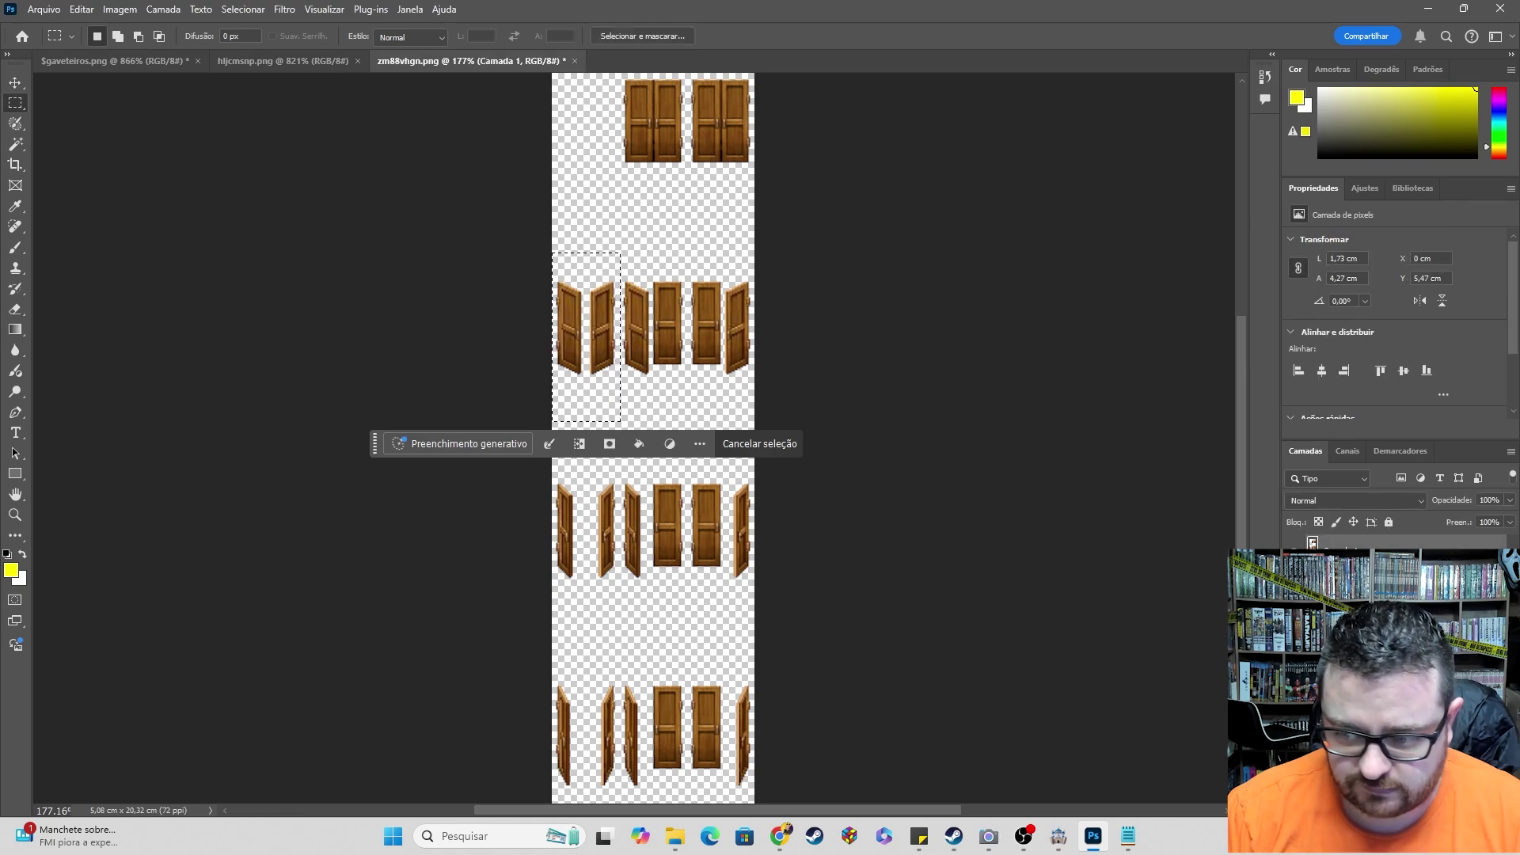
{"action": "key", "text": "Delete"}
{"action": "key", "text": "ctrl+d"}
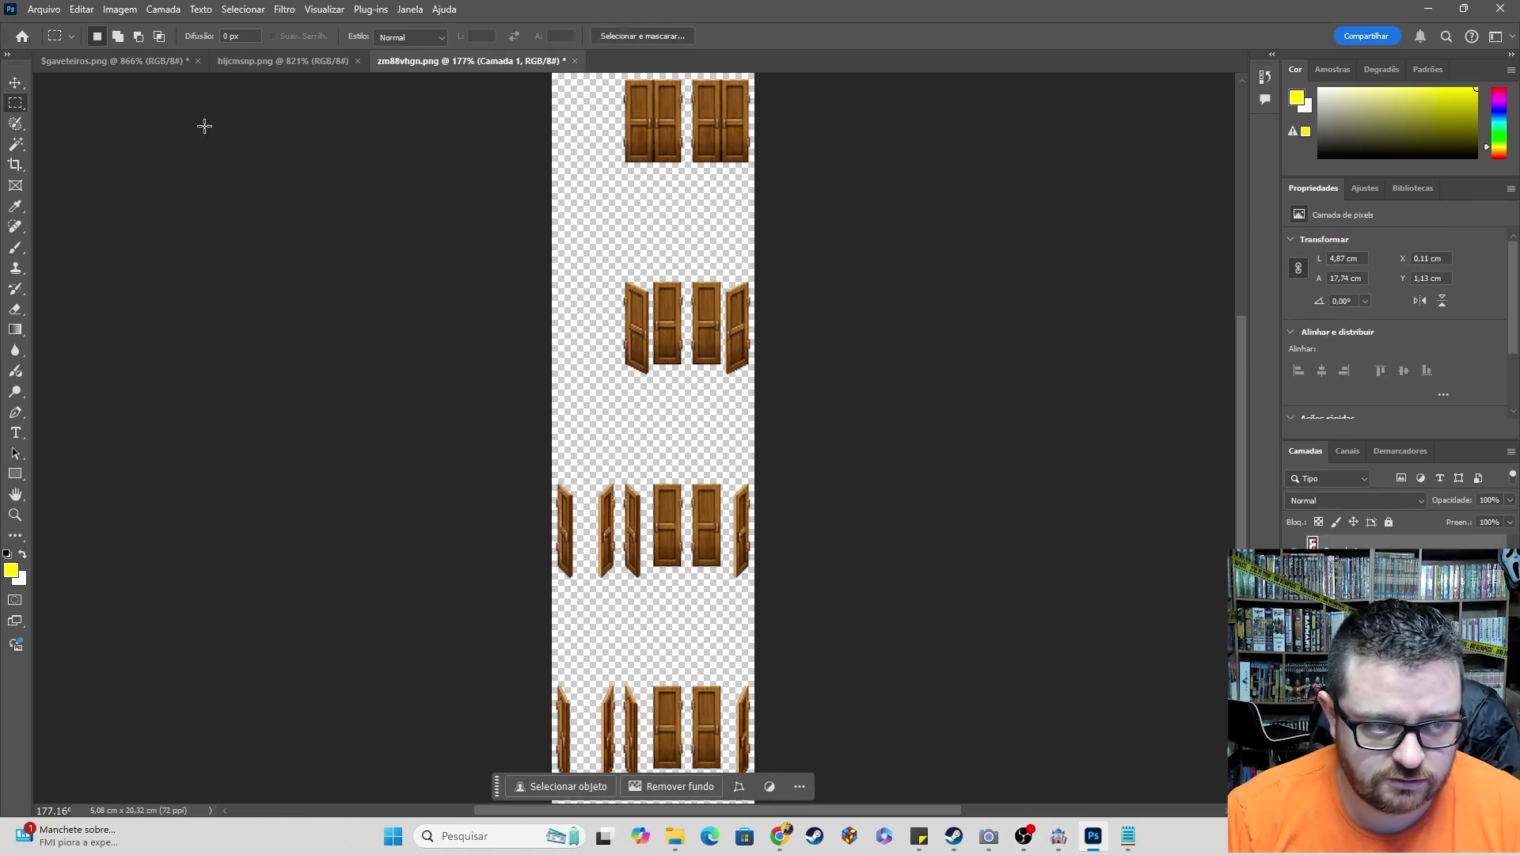
- Paste the slightly open doors into $gaveteiros.png and fit them over the second-row wardrobe
{"action": "left_click", "coordinate": [147, 63]}
{"action": "key", "text": "ctrl+v"}
{"action": "scroll", "coordinate": [757, 515], "scroll_direction": "down", "scroll_amount": 5, "text": "alt"}
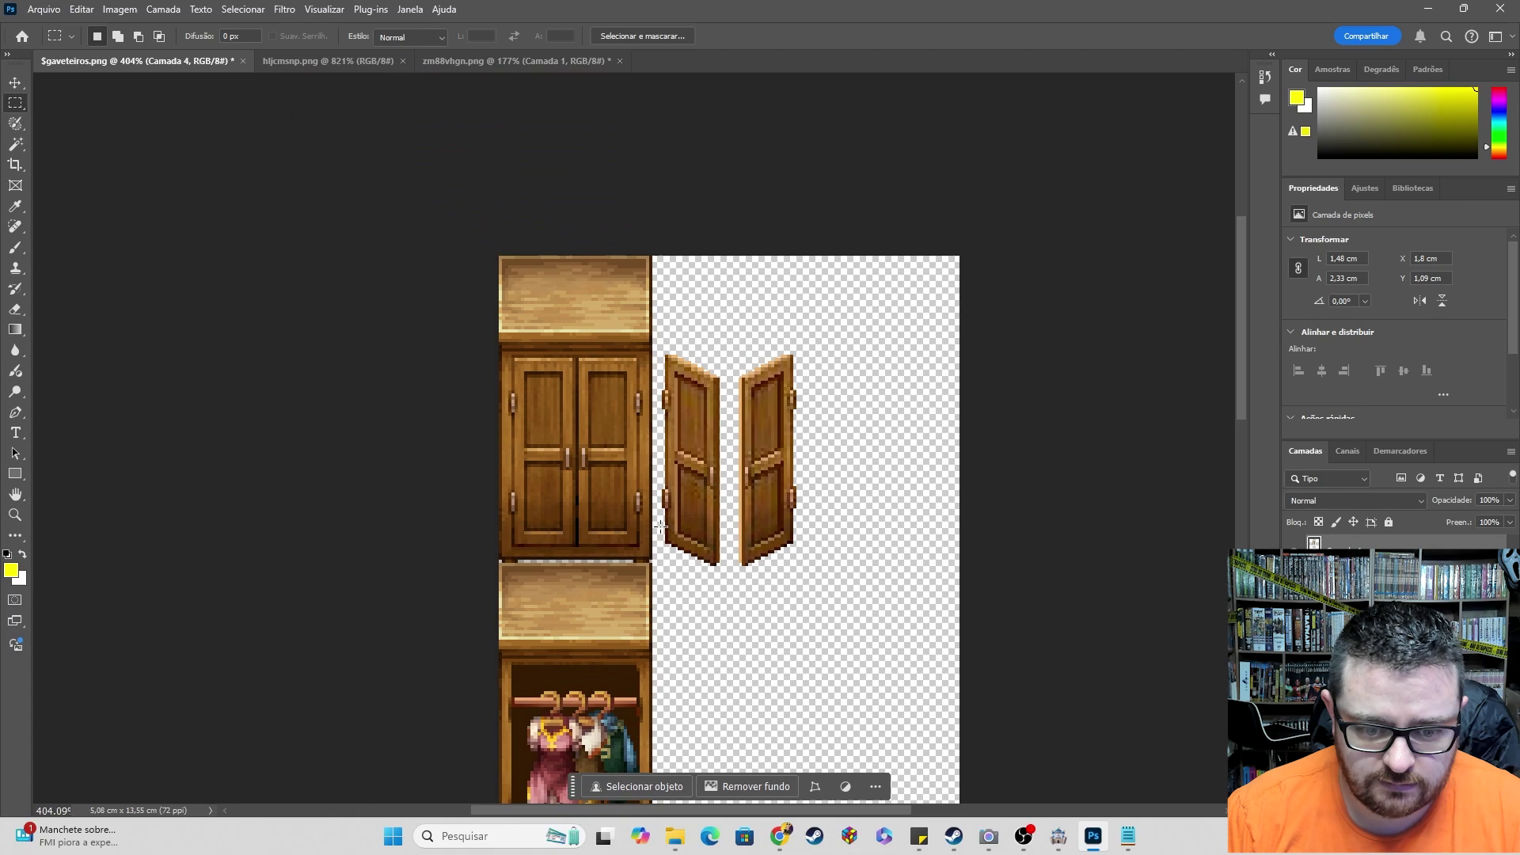
{"action": "scroll", "coordinate": [713, 475], "scroll_direction": "down", "scroll_amount": 3}
{"action": "key", "text": "v"}
{"action": "left_click_drag", "start_coordinate": [705, 353], "coordinate": [550, 646]}
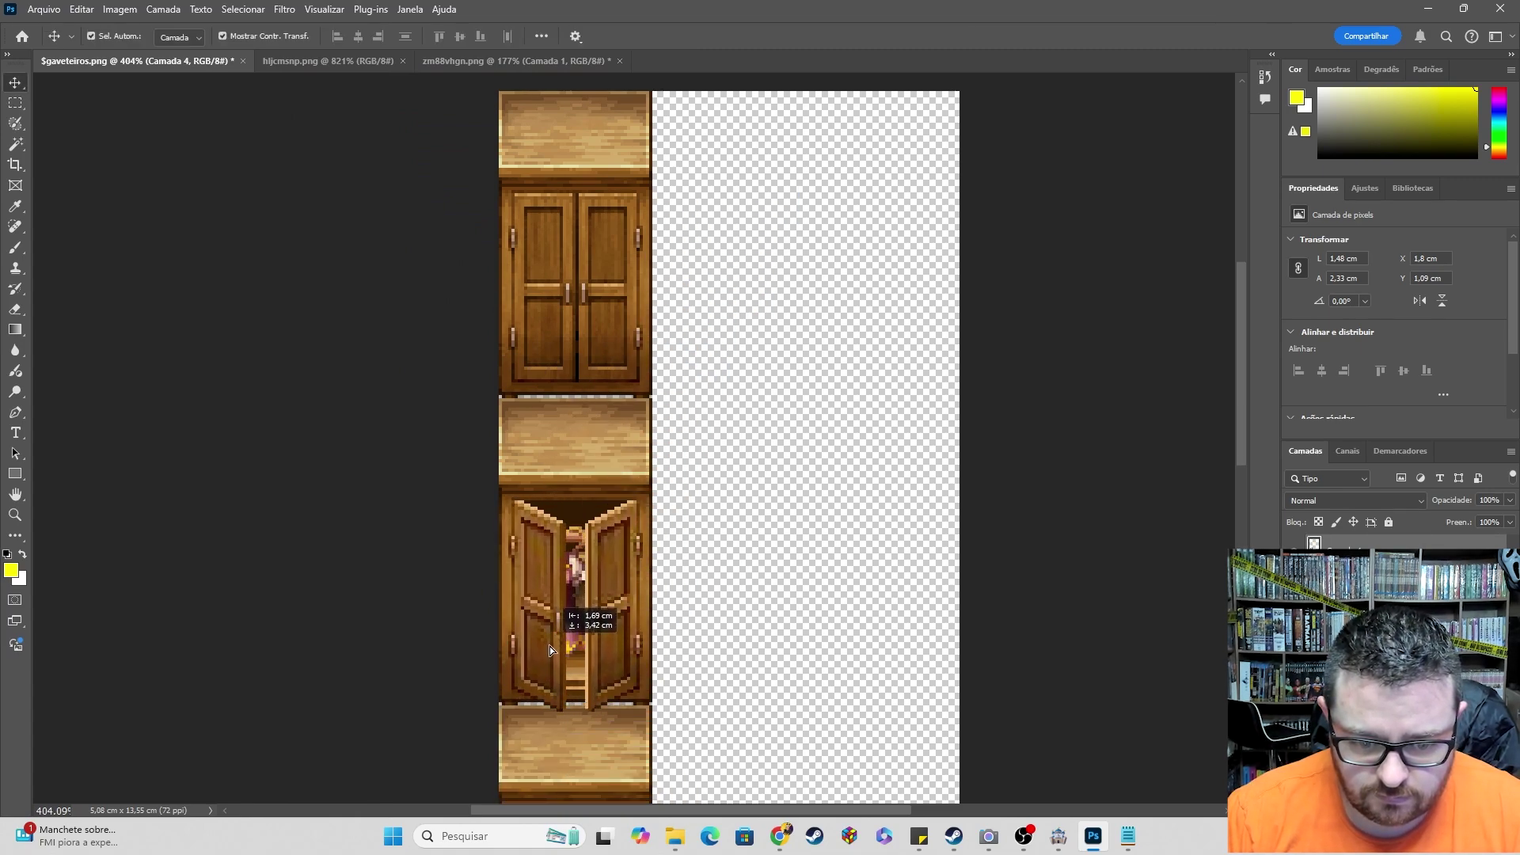
{"action": "left_click", "coordinate": [901, 462]}
{"action": "scroll", "coordinate": [753, 590], "scroll_direction": "down", "scroll_amount": 2}
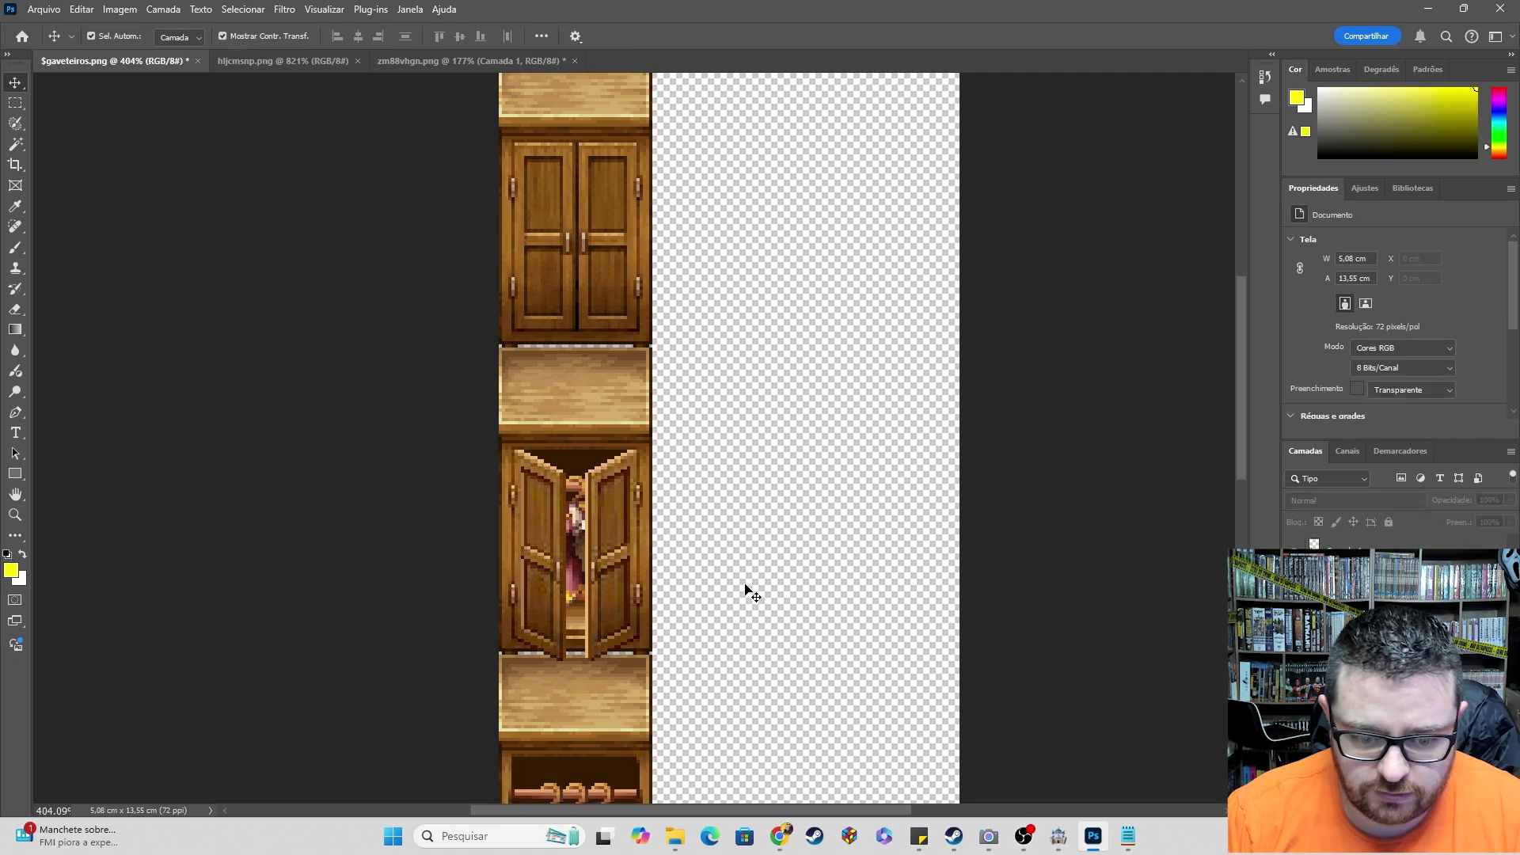
{"action": "scroll", "coordinate": [832, 558], "scroll_direction": "down", "scroll_amount": 2, "text": "alt"}
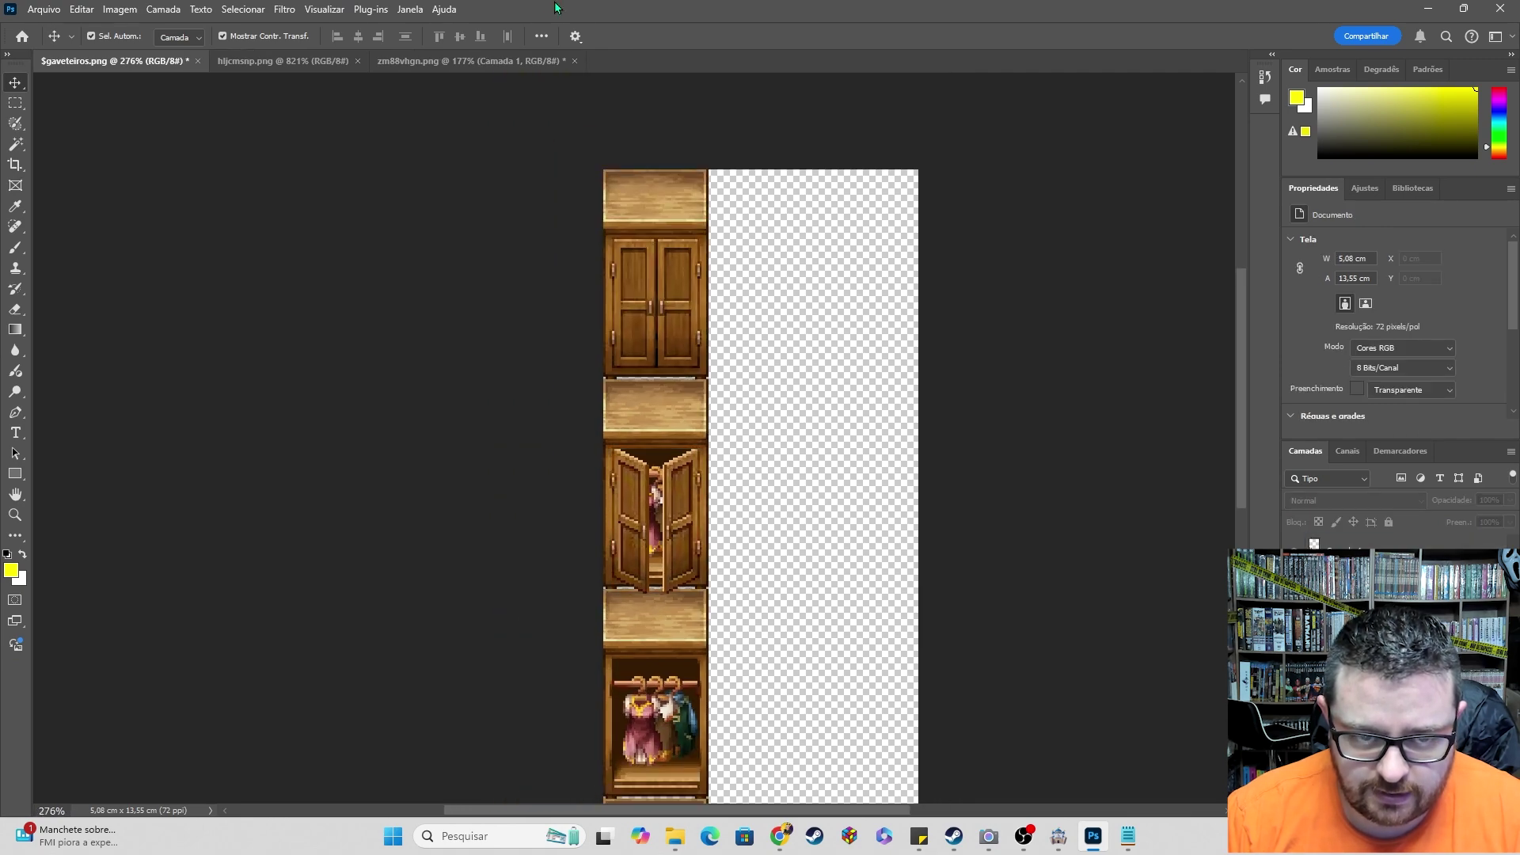
- Undo the cuts in the door sheet to restore both left-column door pairs
{"action": "left_click", "coordinate": [489, 61]}
{"action": "key", "text": "ctrl+z"}
{"action": "key", "text": "ctrl+z"}
{"action": "key", "text": "ctrl+z"}
{"action": "key", "text": "ctrl+z"}
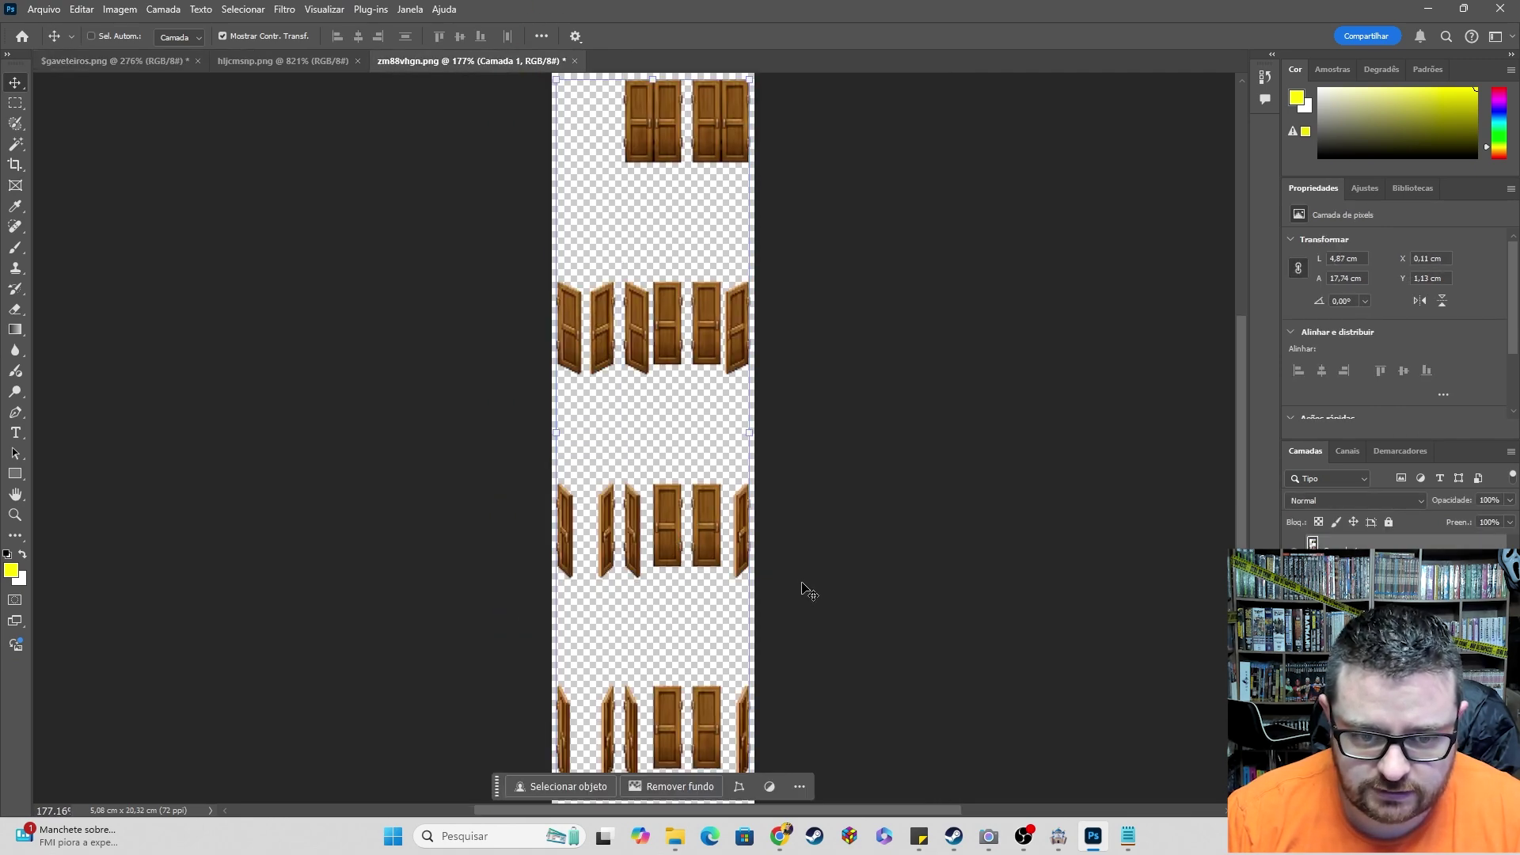
{"action": "left_click", "coordinate": [959, 444], "text": "ctrl"}
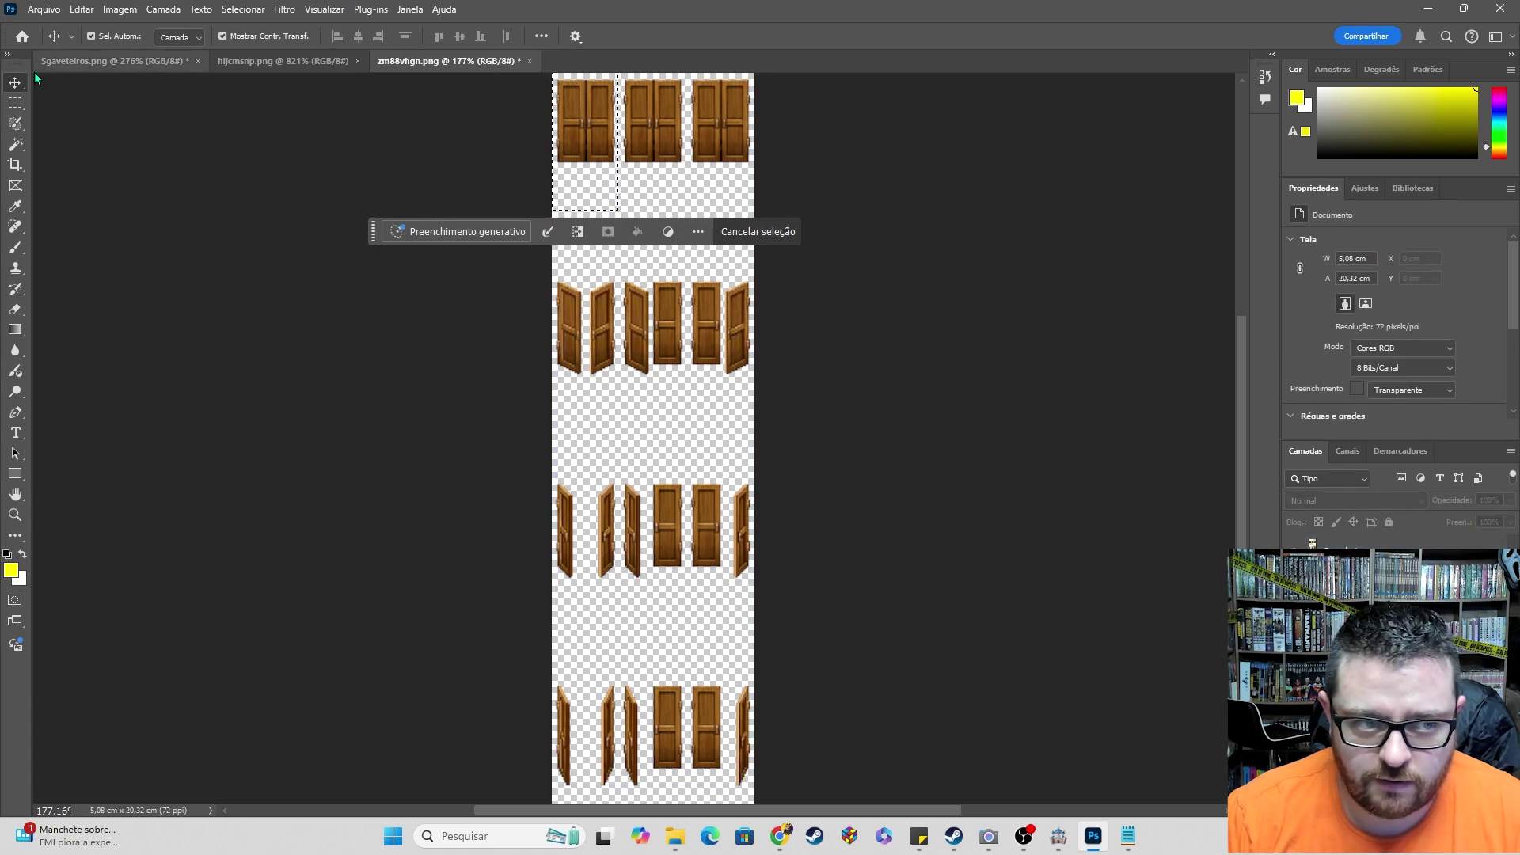
- Copy the third-row wardrobe from $gaveteiros.png into the door sheet's left column at X 0 cm, Y 0,74 cm
{"action": "left_click", "coordinate": [76, 63]}
{"action": "left_click", "coordinate": [653, 582]}
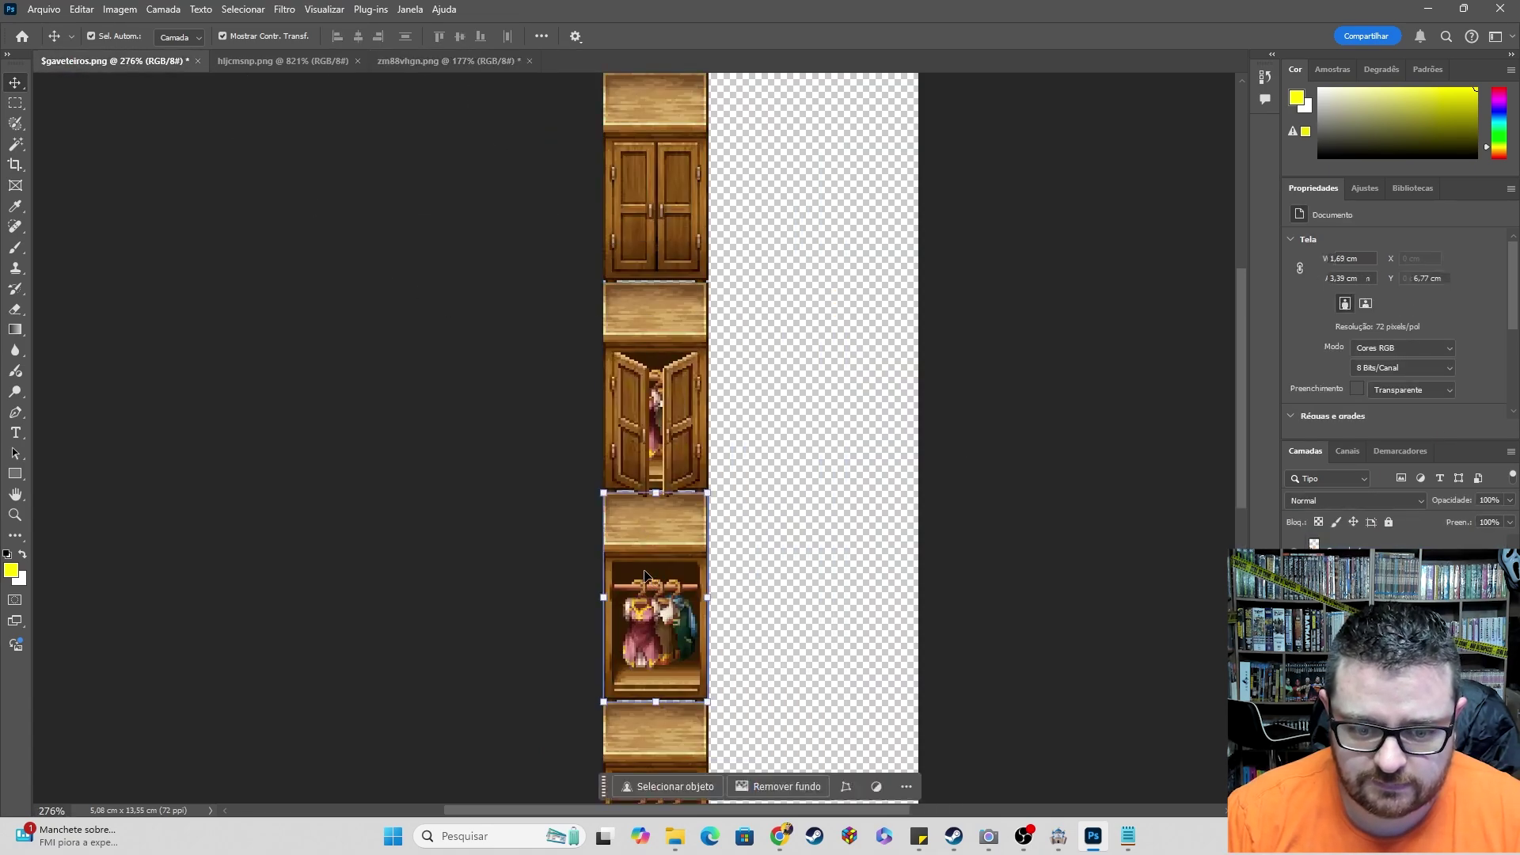
{"action": "left_click_drag", "start_coordinate": [653, 582], "coordinate": [632, 194]}
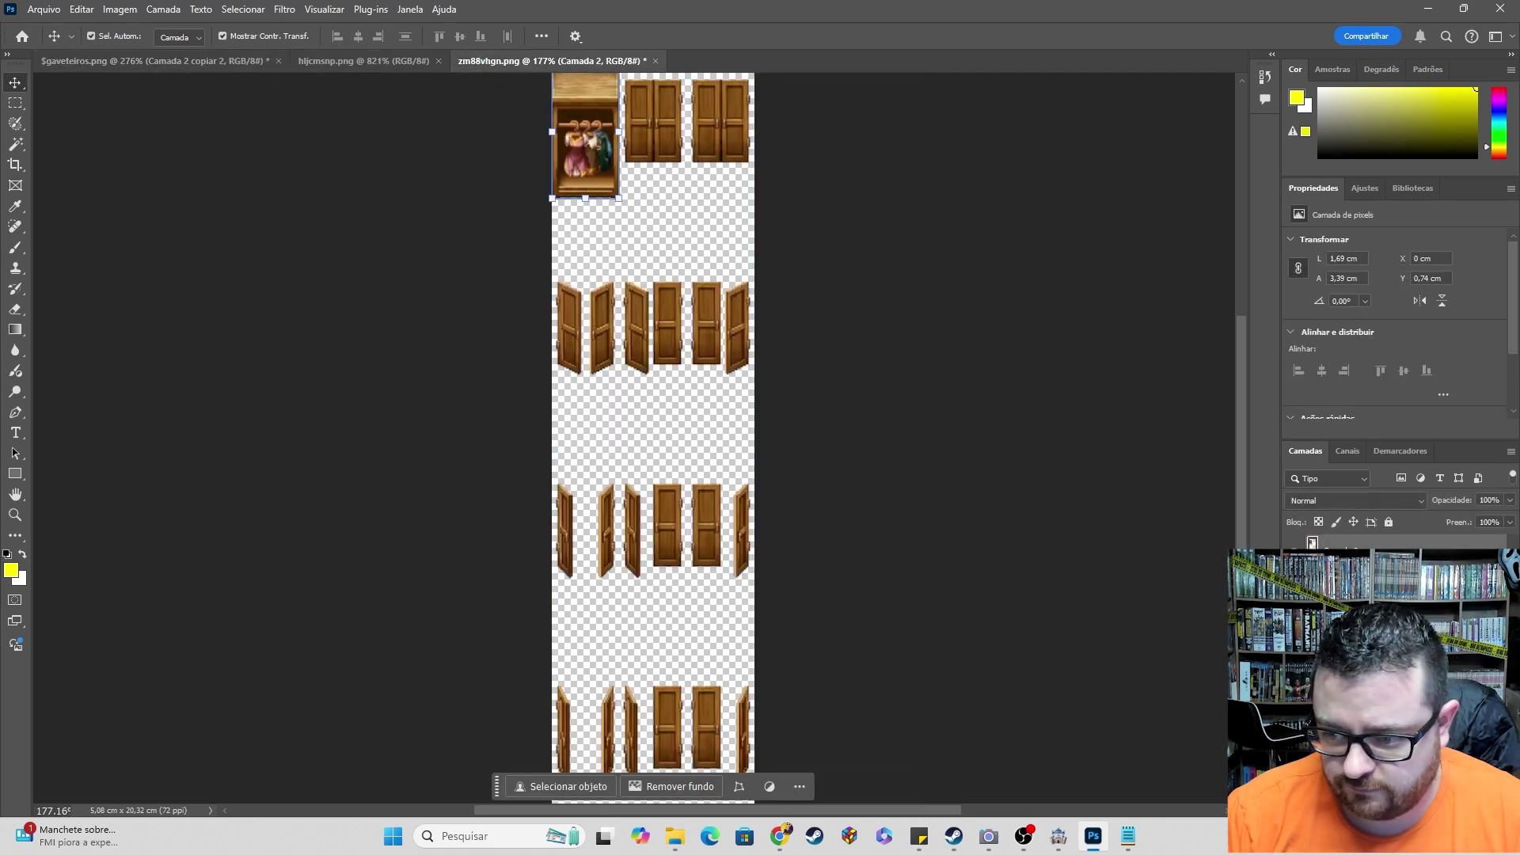
- Send the wardrobe layer behind the doors and move it up until its frame fits the first-row closed doors
{"action": "key", "text": "ctrl+["}
{"action": "scroll", "coordinate": [633, 159], "scroll_direction": "up", "scroll_amount": 3}
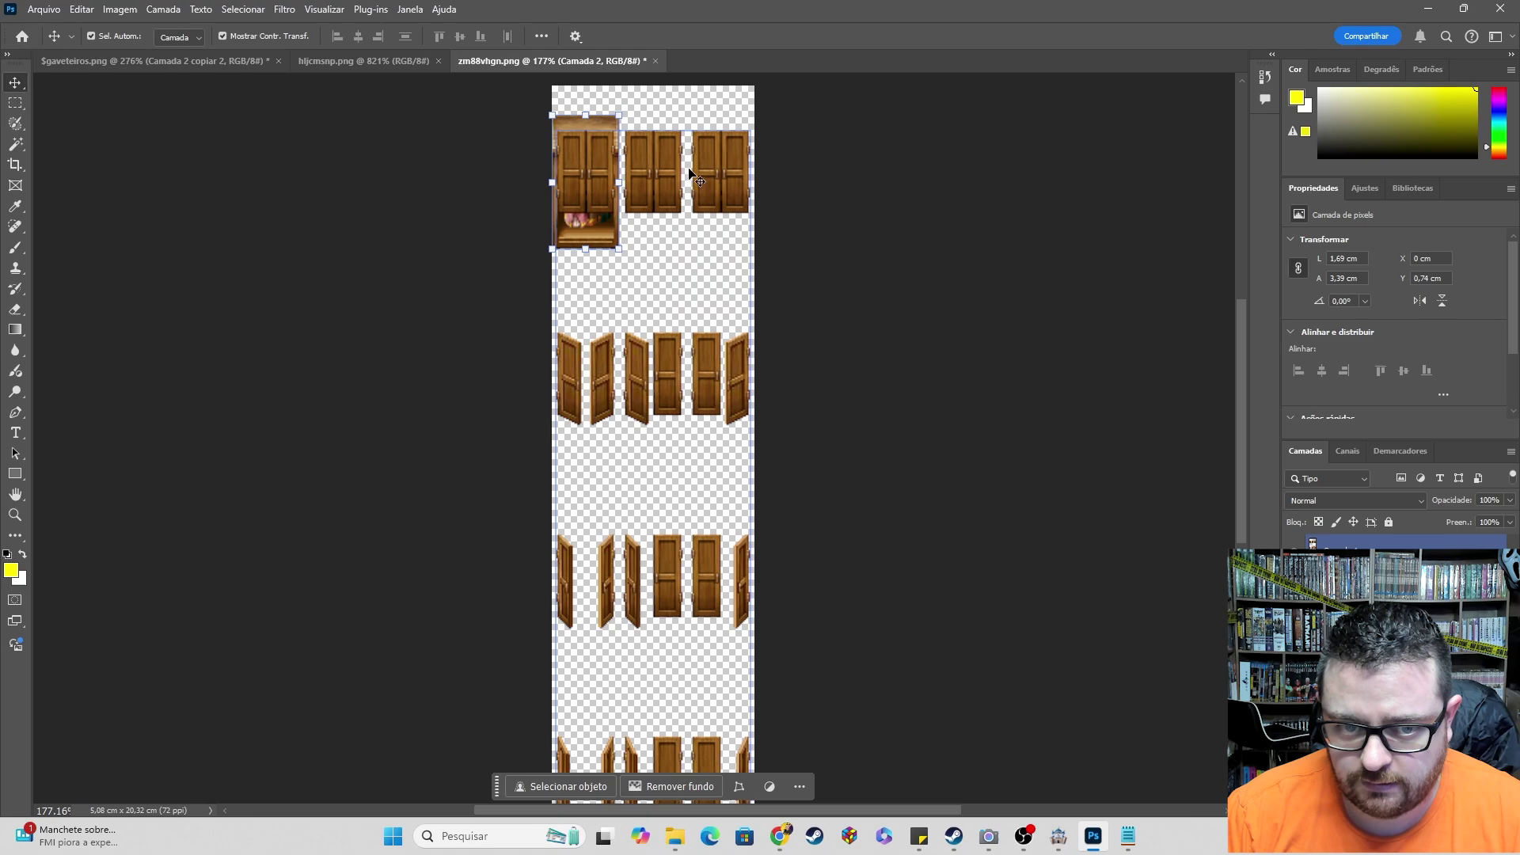
{"action": "scroll", "coordinate": [602, 268], "scroll_direction": "up", "scroll_amount": 6, "text": "alt"}
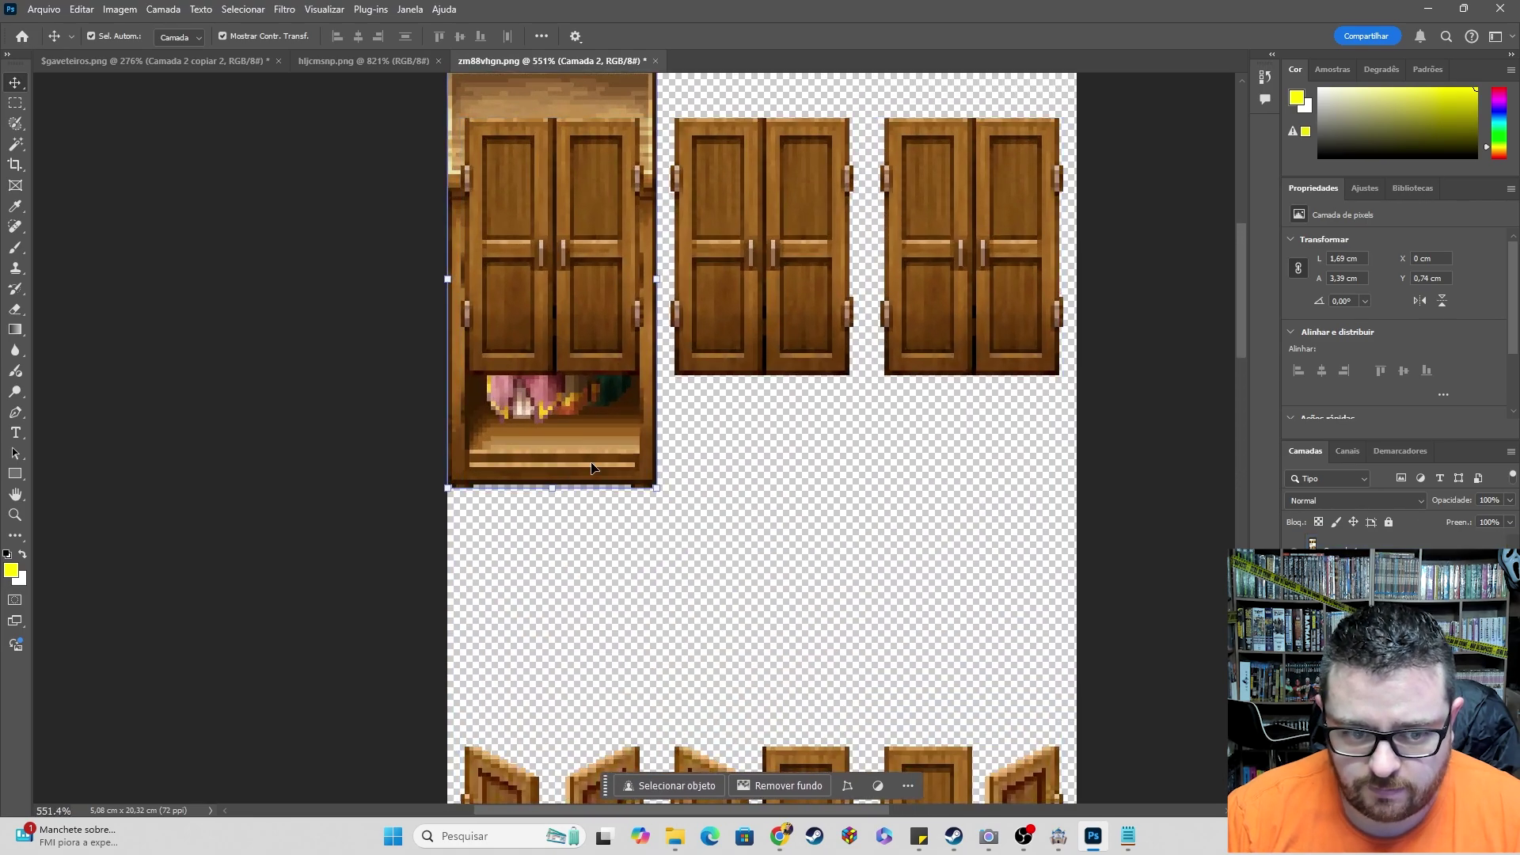
{"action": "mouse_move", "coordinate": [576, 387]}
{"action": "left_mouse_down"}
{"action": "mouse_move", "coordinate": [585, 426]}
{"action": "mouse_move", "coordinate": [597, 371]}
{"action": "left_mouse_up"}
- Paste another wardrobe and place it behind the second-row doors of the left column at X 0 cm, Y 5,08 cm
{"action": "key", "text": "ctrl+v"}
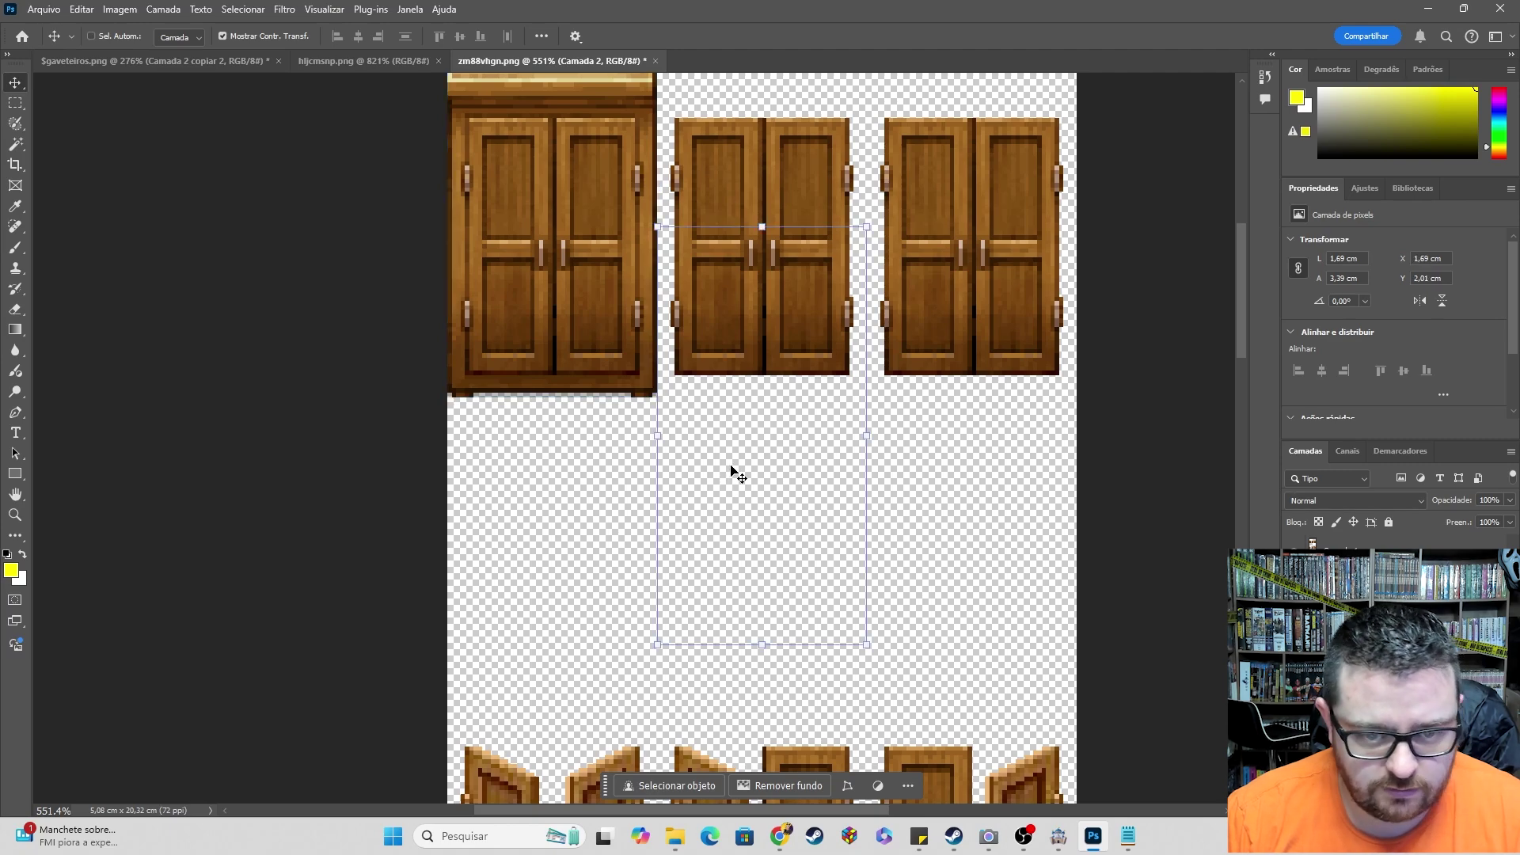
{"action": "scroll", "coordinate": [795, 467], "scroll_direction": "down", "scroll_amount": 3}
{"action": "scroll", "coordinate": [784, 451], "scroll_direction": "down", "scroll_amount": 2}
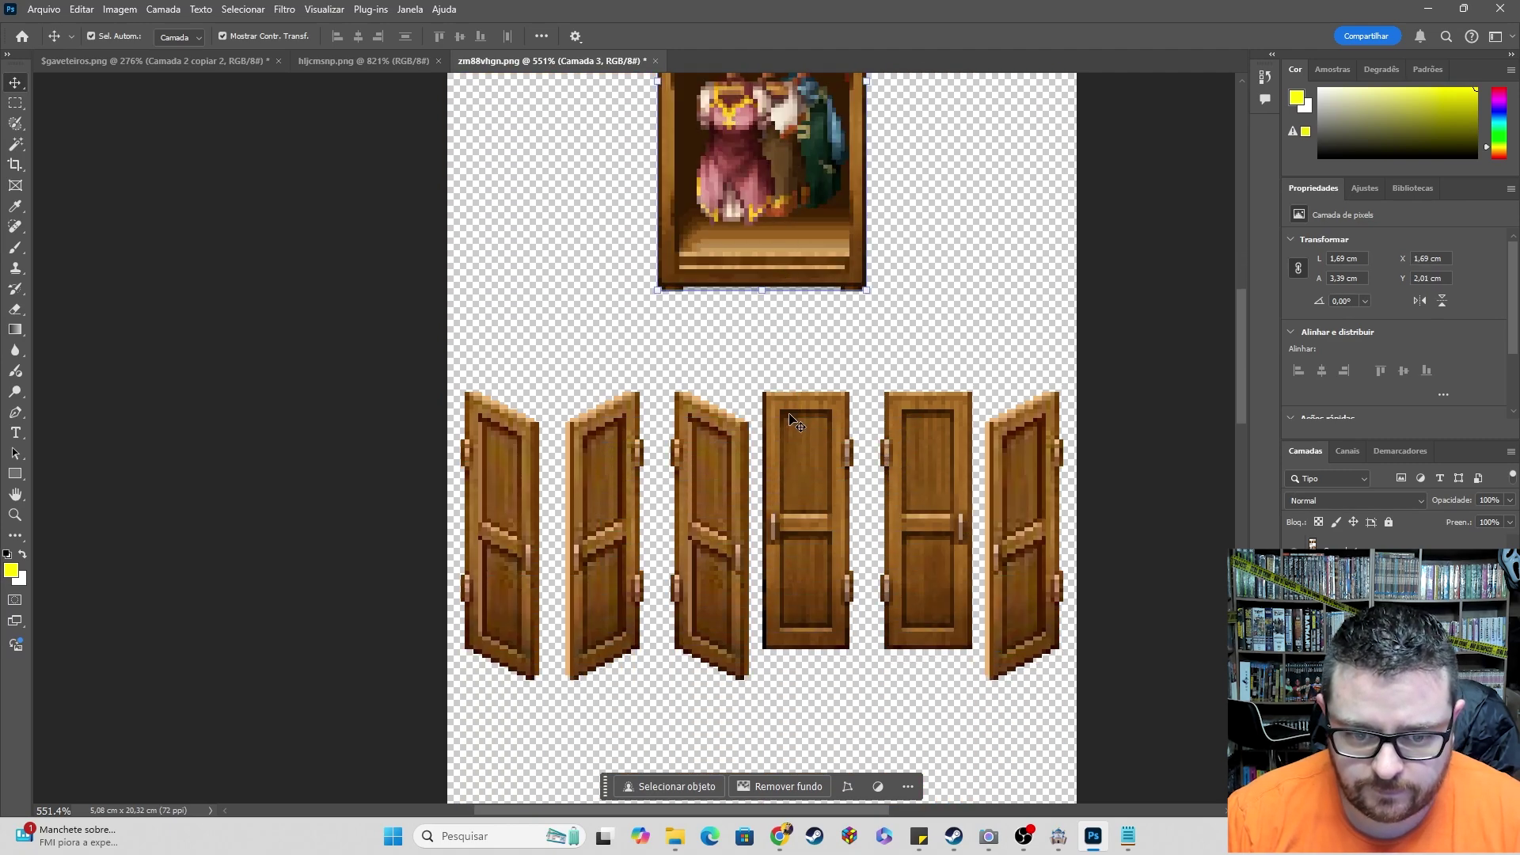
{"action": "left_click_drag", "start_coordinate": [802, 244], "coordinate": [597, 619]}
{"action": "scroll", "coordinate": [888, 383], "scroll_direction": "down", "scroll_amount": 4, "text": "alt"}
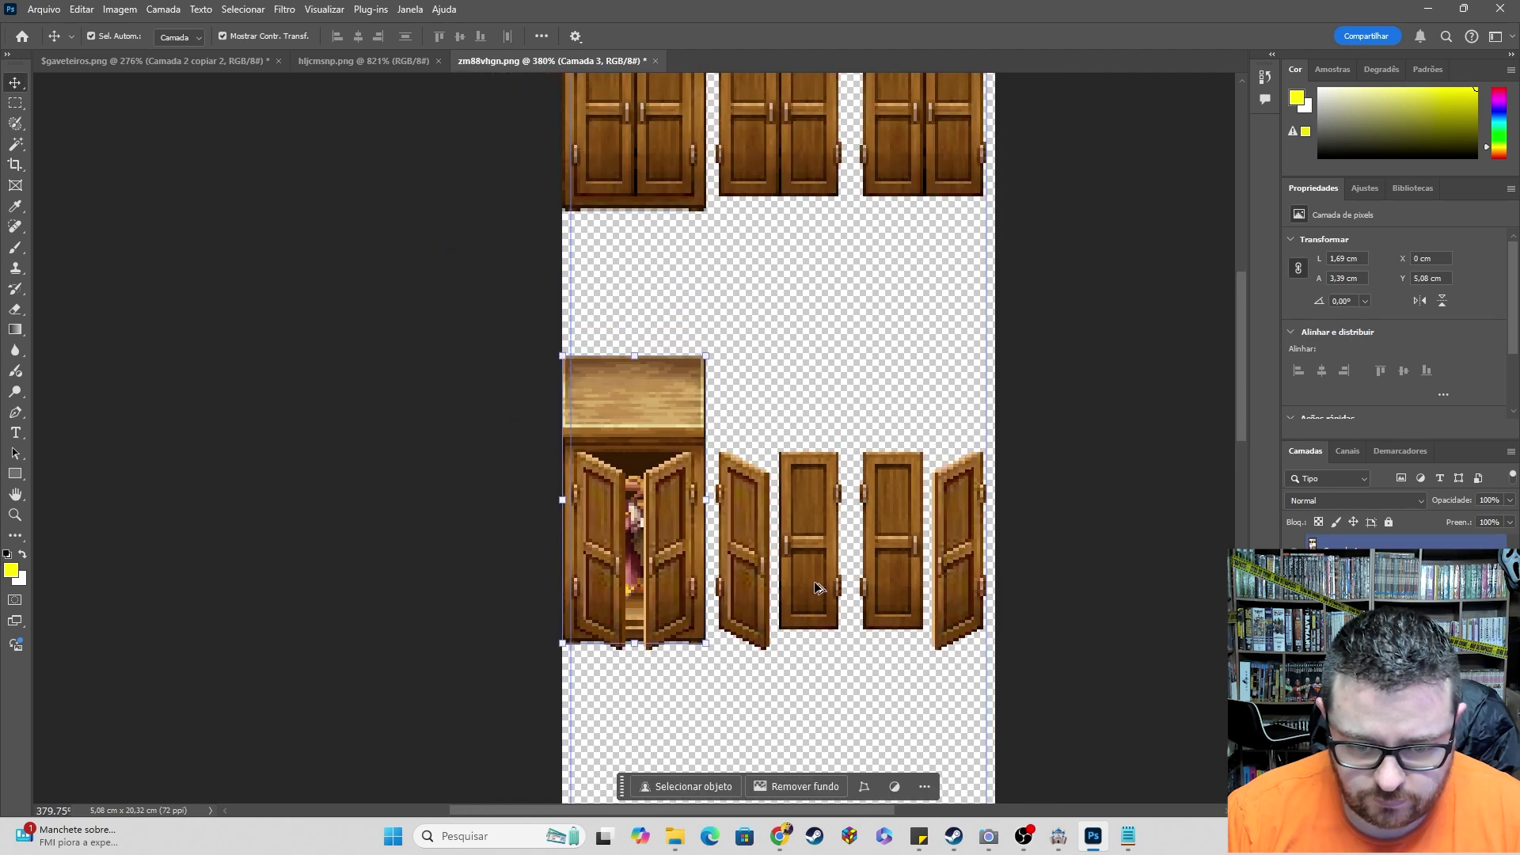
{"action": "left_click", "coordinate": [1102, 257]}
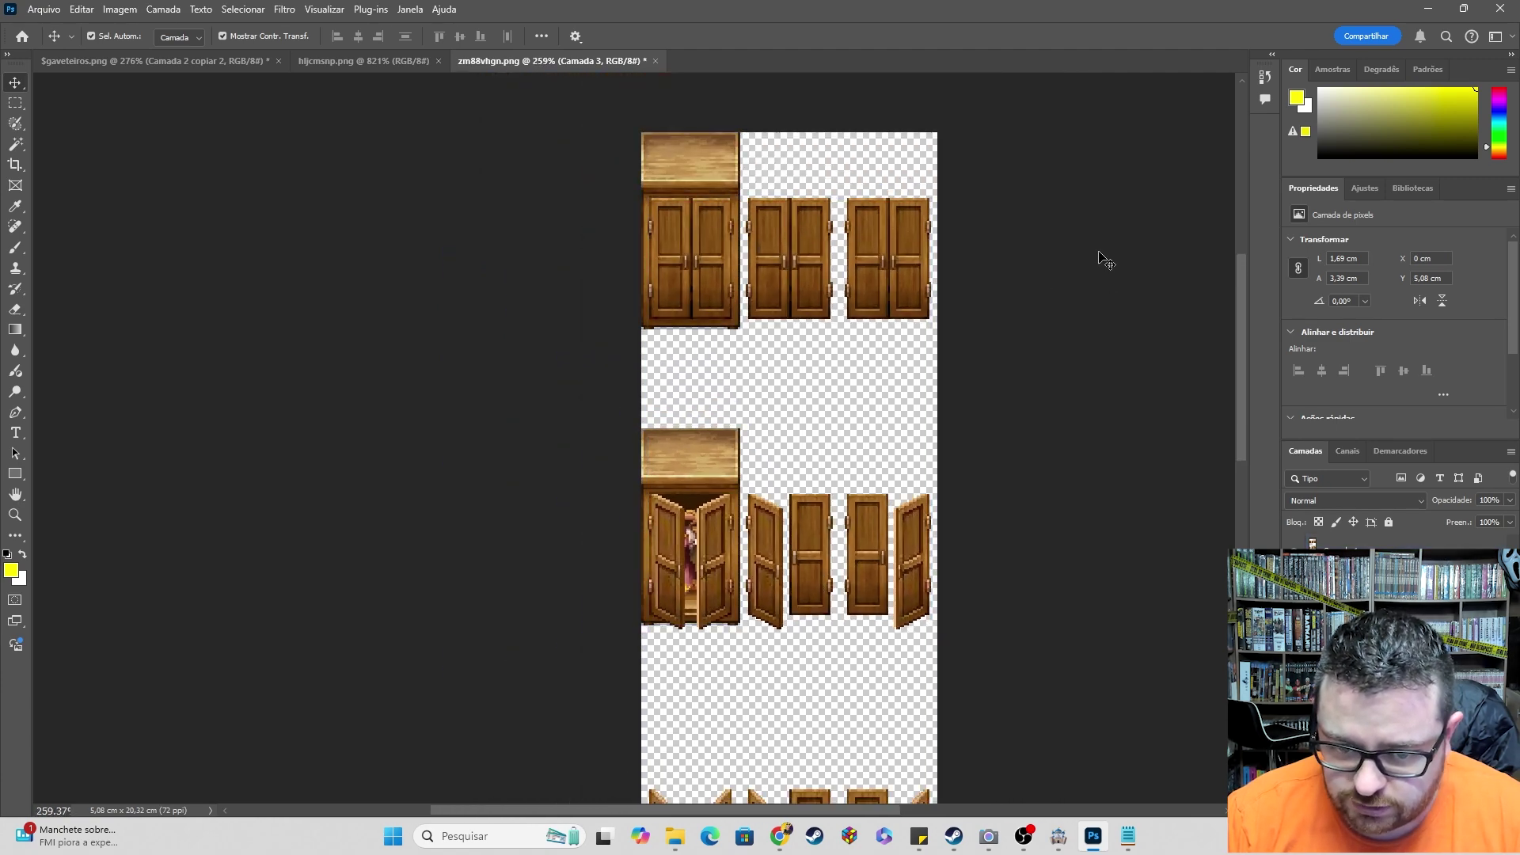
- Paste a third wardrobe at X 0 cm, Y 10,83 cm in the left column and send it behind the third-row doors
{"action": "scroll", "coordinate": [751, 601], "scroll_direction": "down", "scroll_amount": 3}
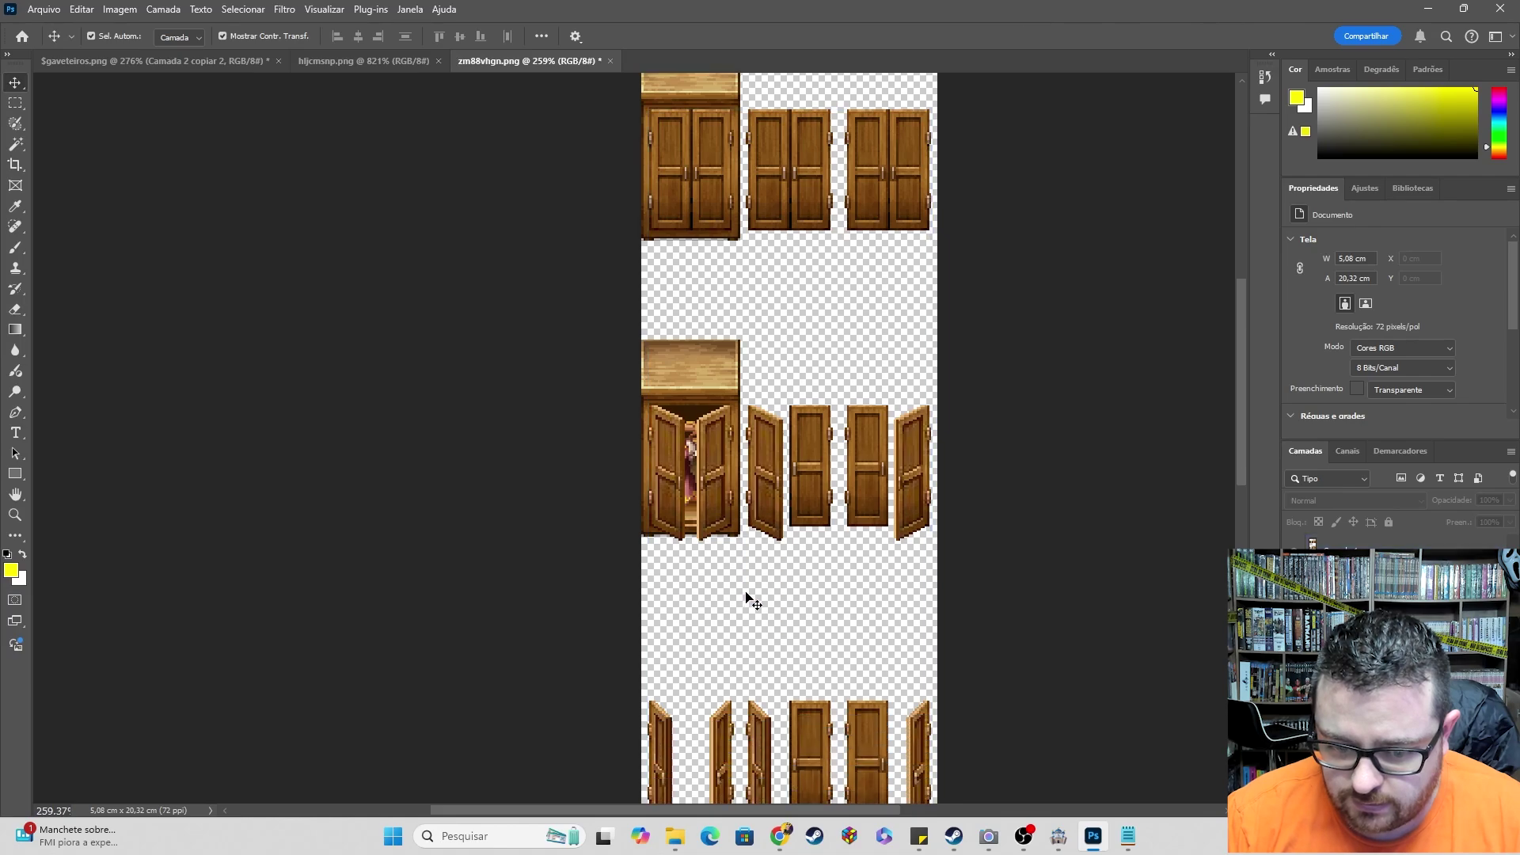
{"action": "key", "text": "ctrl+v"}
{"action": "scroll", "coordinate": [889, 553], "scroll_direction": "down", "scroll_amount": 3}
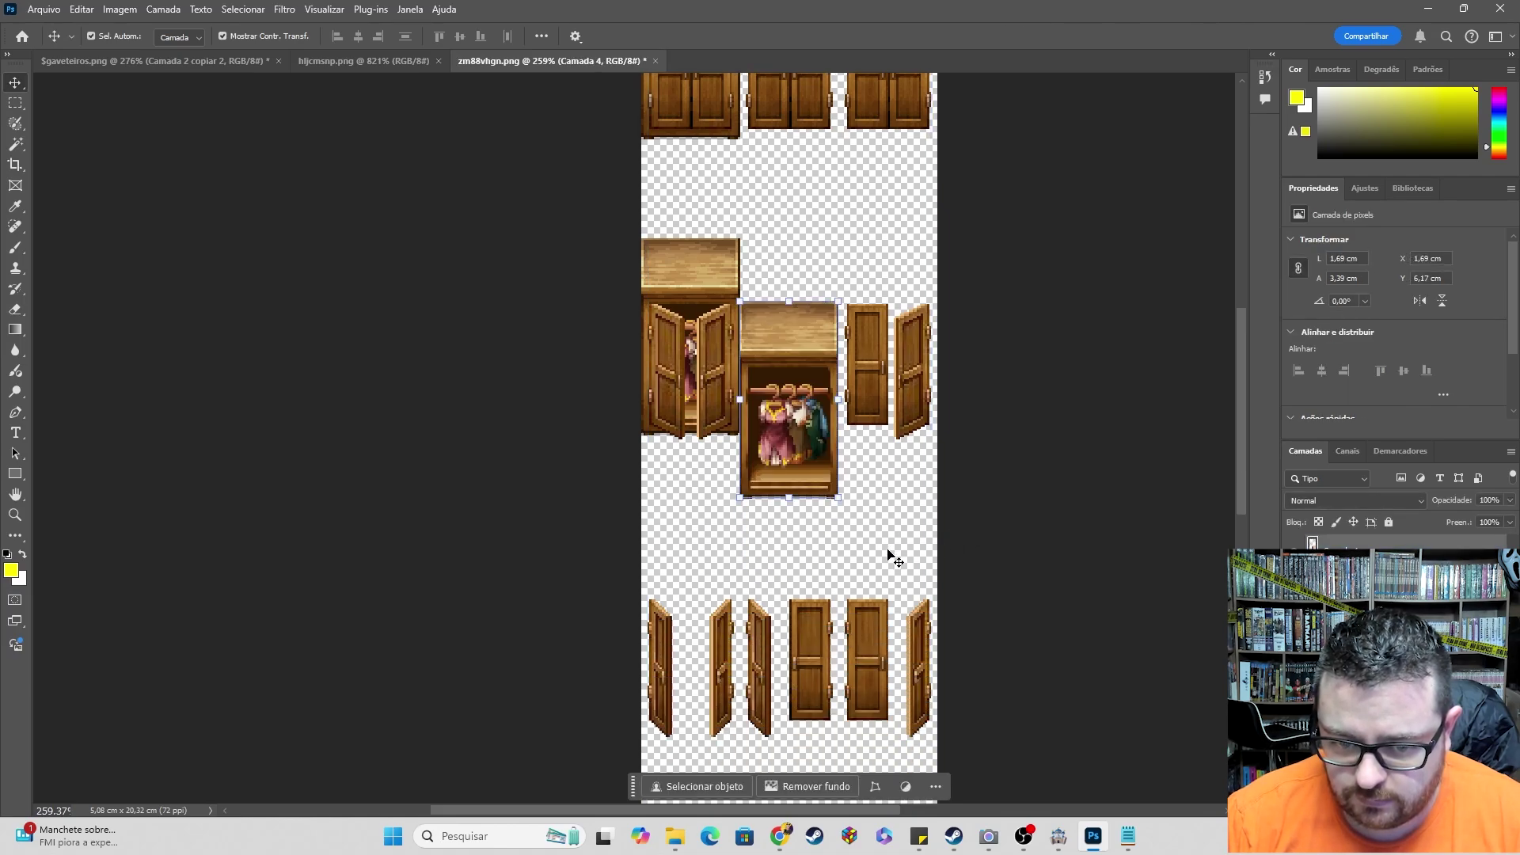
{"action": "left_click_drag", "start_coordinate": [801, 314], "coordinate": [707, 586]}
{"action": "key", "text": "ctrl+bracketleft"}
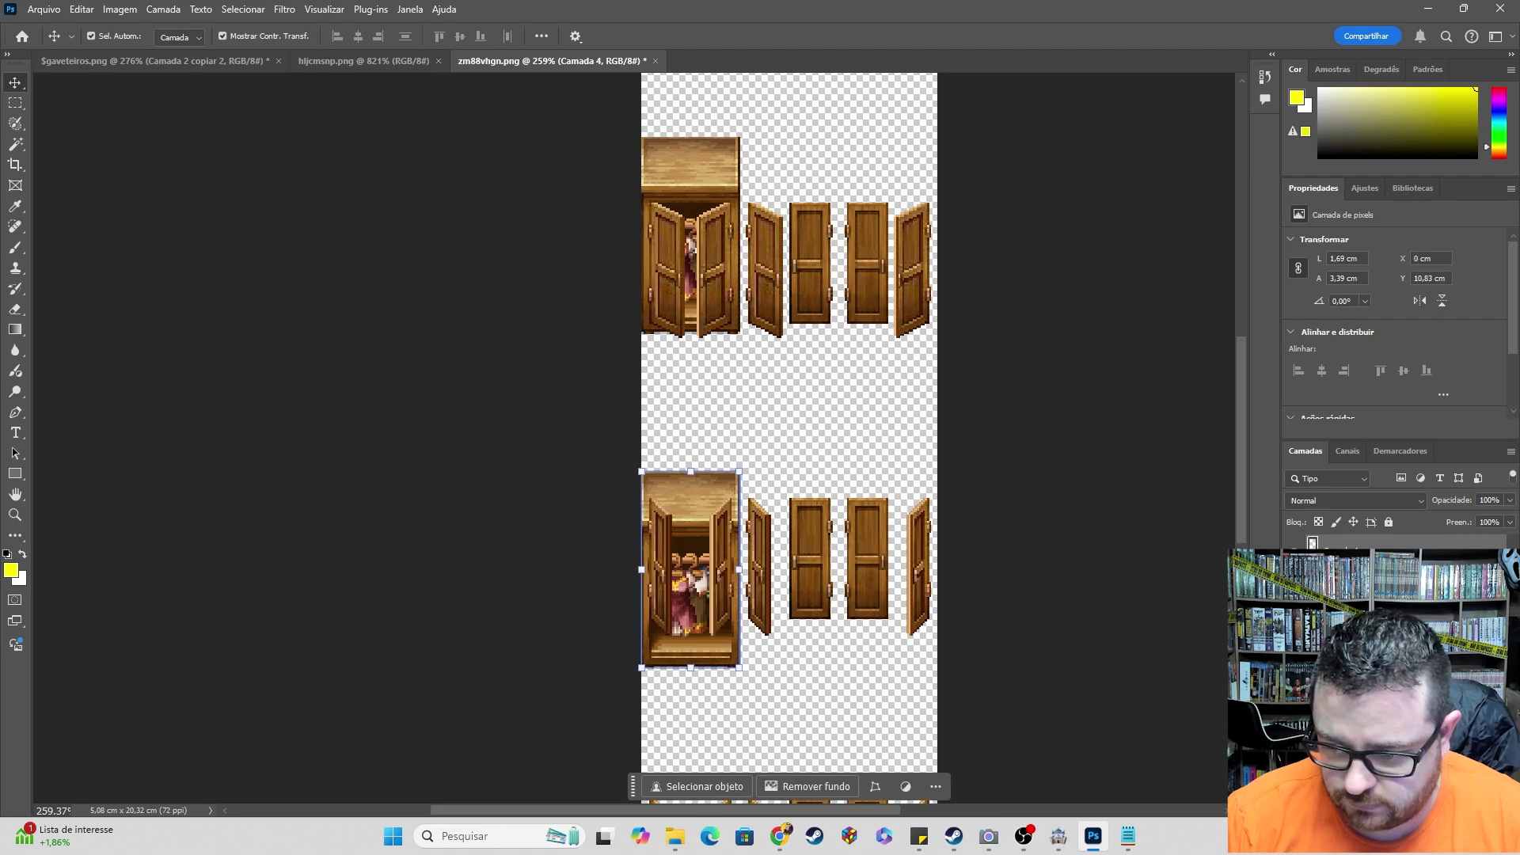
- Examine up close how the left-column doors line up with the wardrobe frames in the three rows
{"action": "scroll", "coordinate": [857, 691], "scroll_direction": "up", "scroll_amount": 1}
{"action": "scroll", "coordinate": [778, 729], "scroll_direction": "up", "scroll_amount": 4, "text": "alt"}
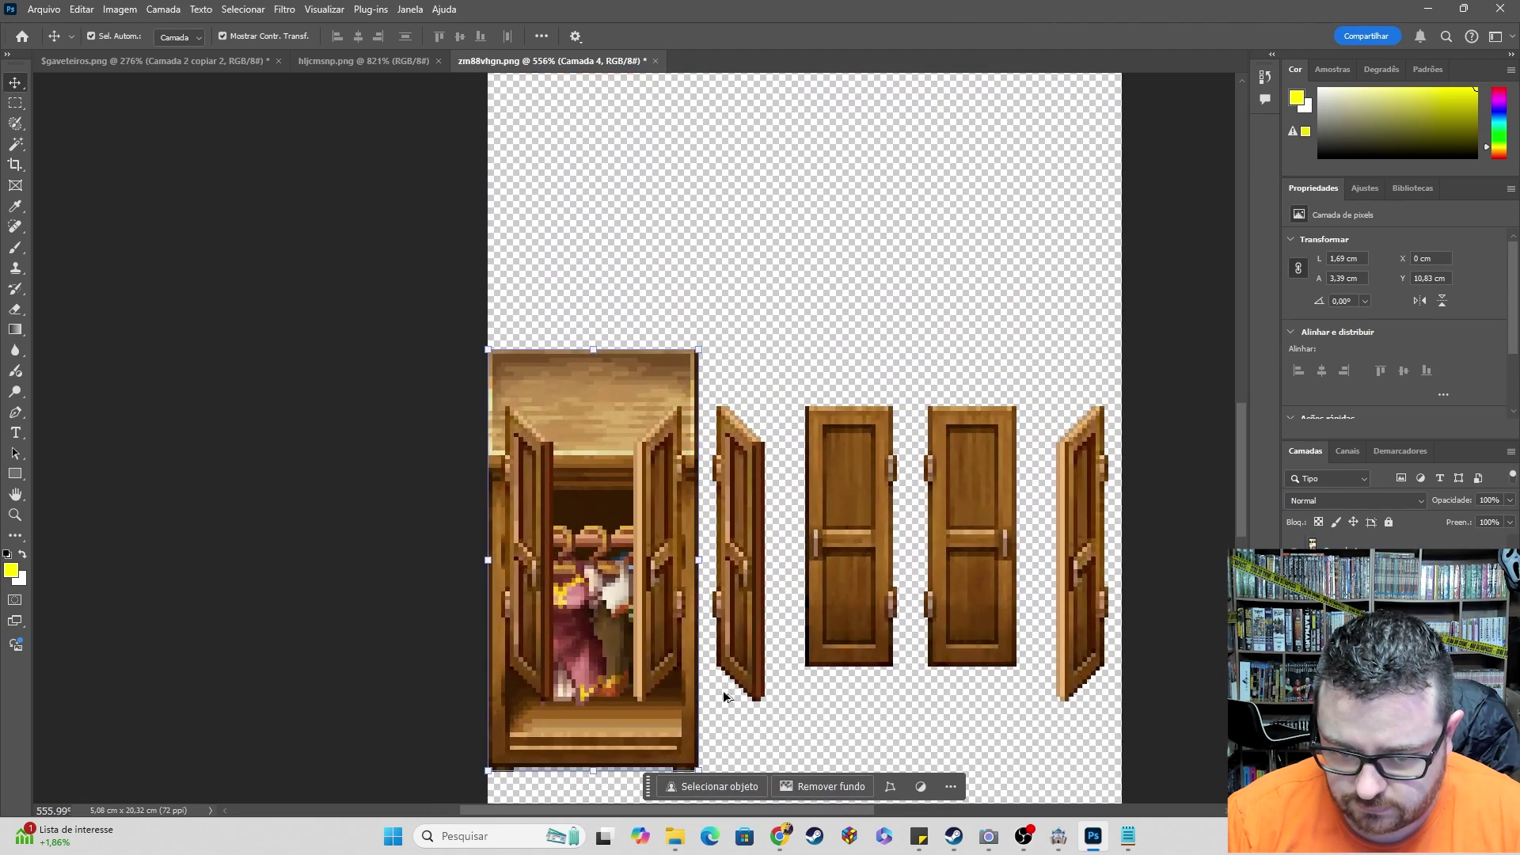
{"action": "scroll", "coordinate": [709, 633], "scroll_direction": "down", "scroll_amount": 4, "text": "alt"}
{"action": "scroll", "coordinate": [712, 177], "scroll_direction": "up", "scroll_amount": 6}
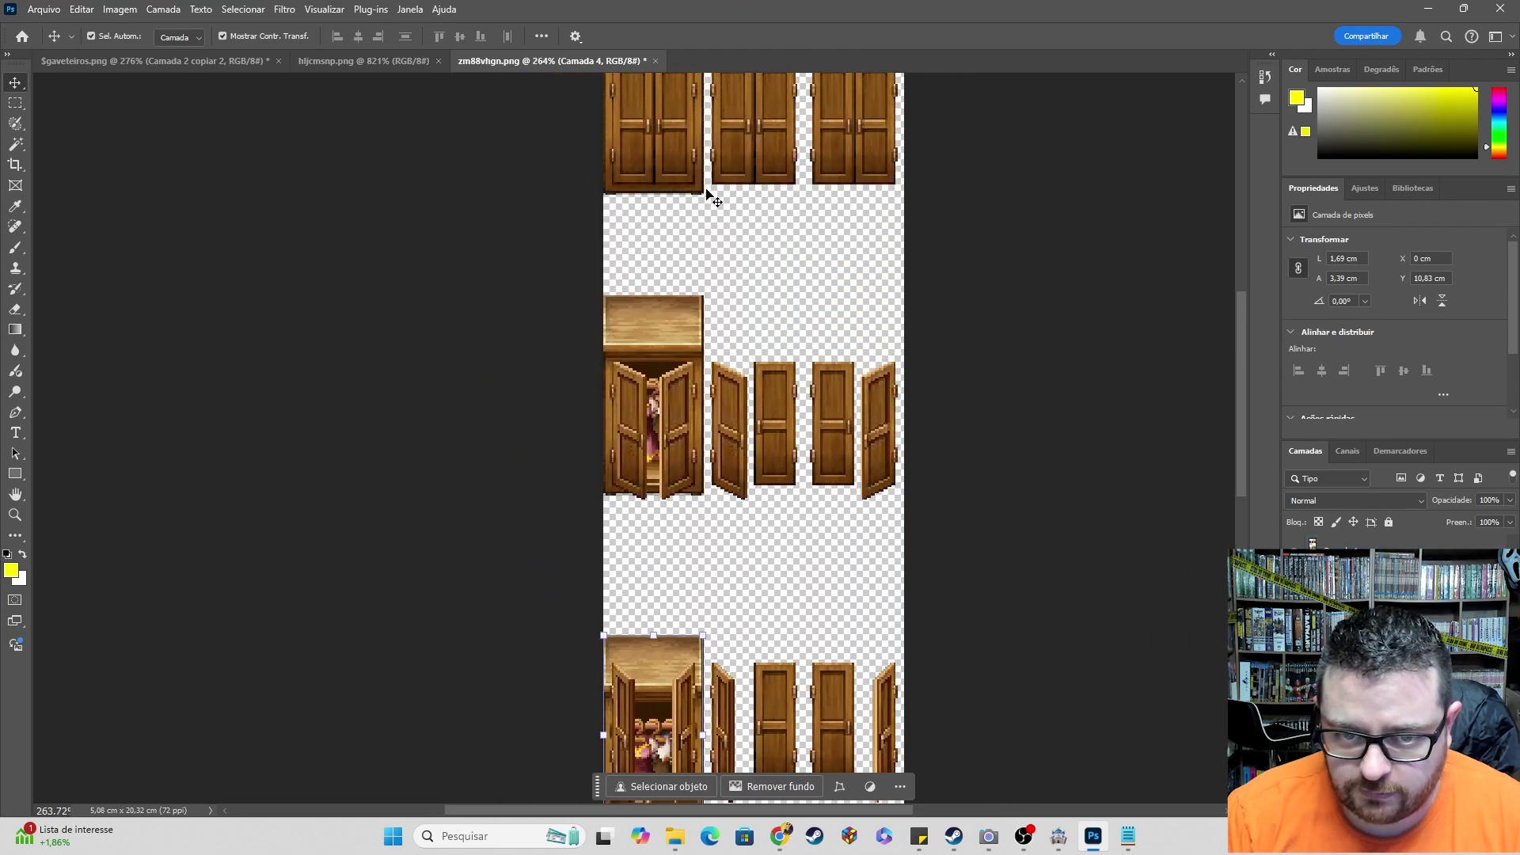
{"action": "scroll", "coordinate": [694, 134], "scroll_direction": "up", "scroll_amount": 8, "text": "alt"}
{"action": "left_click_drag", "start_coordinate": [611, 380], "coordinate": [615, 377]}
{"action": "scroll", "coordinate": [614, 377], "scroll_direction": "down", "scroll_amount": 1}
{"action": "scroll", "coordinate": [758, 633], "scroll_direction": "down", "scroll_amount": 5, "text": "alt"}
{"action": "scroll", "coordinate": [750, 625], "scroll_direction": "down", "scroll_amount": 5}
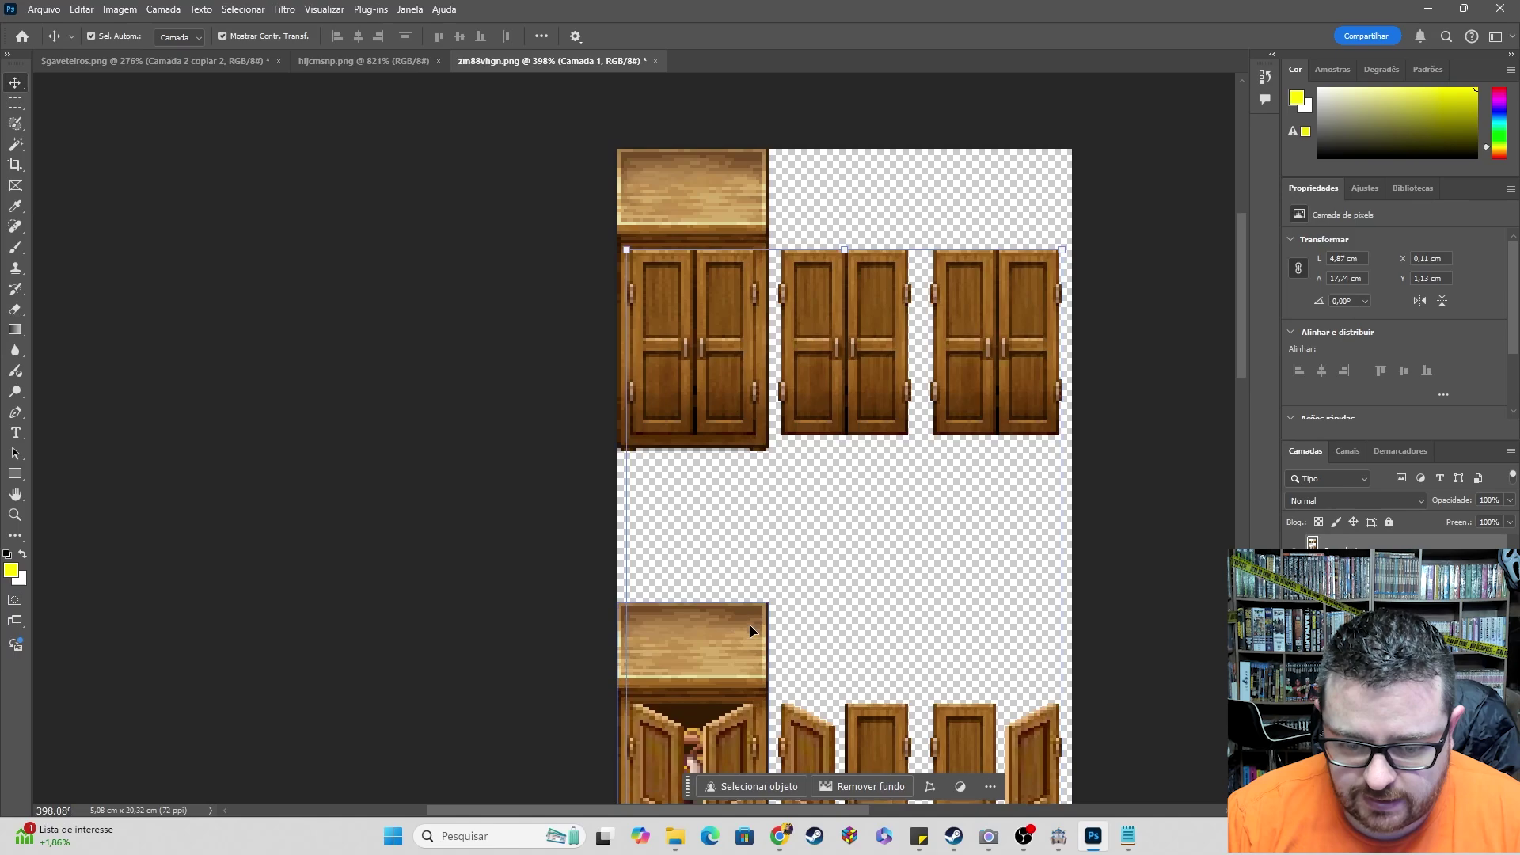
{"action": "scroll", "coordinate": [724, 557], "scroll_direction": "down", "scroll_amount": 2, "text": "alt"}
{"action": "scroll", "coordinate": [673, 638], "scroll_direction": "up", "scroll_amount": 4, "text": "alt"}
{"action": "scroll", "coordinate": [654, 640], "scroll_direction": "up", "scroll_amount": 5, "text": "alt"}
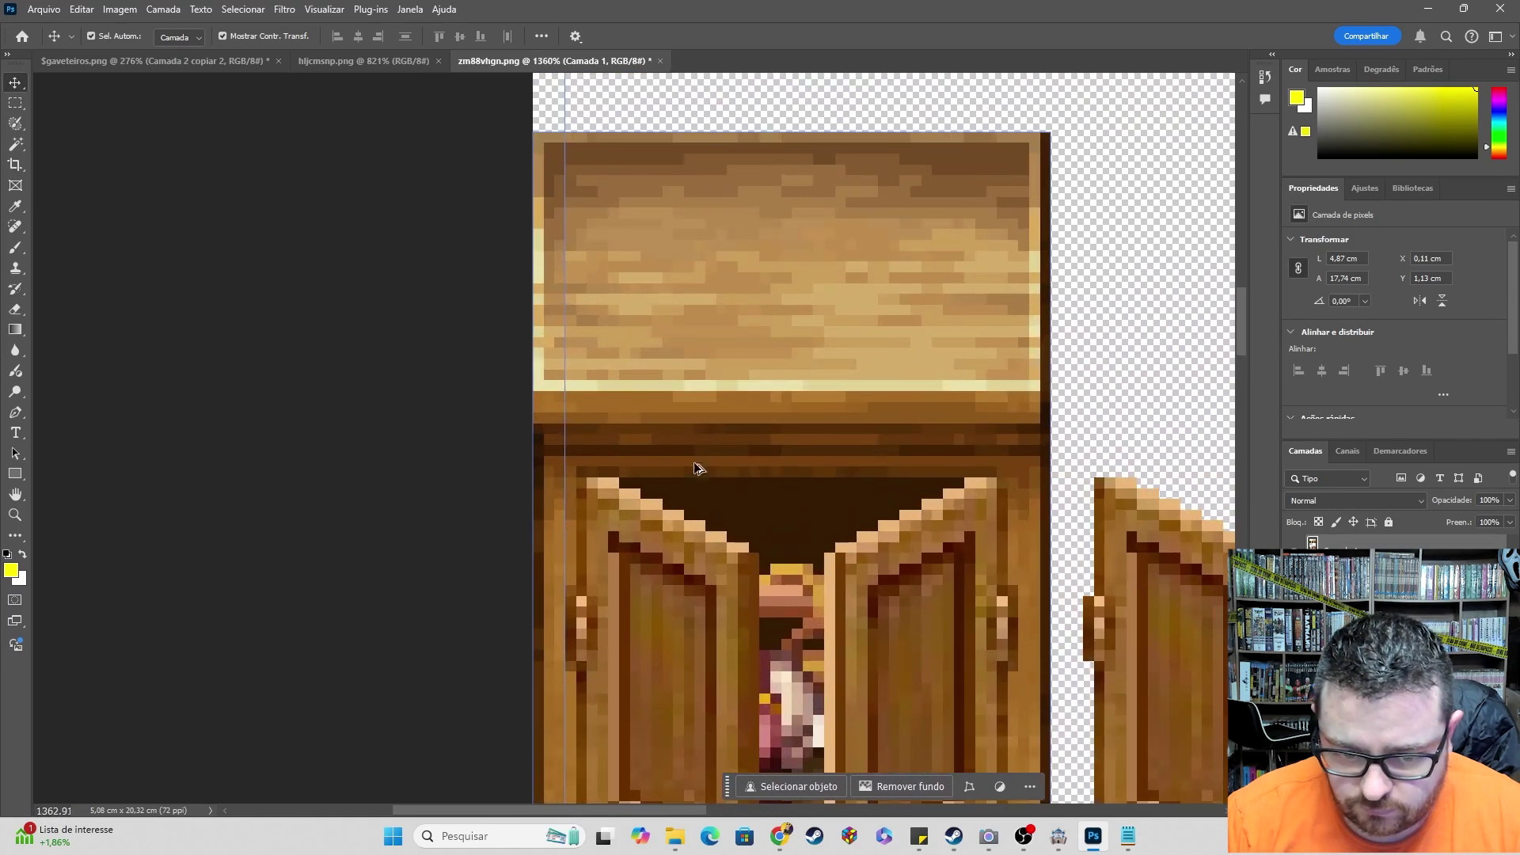
- Move the third-row wardrobe in the left column up to X 0 cm, Y 10,16 cm behind its doors
{"action": "left_click_drag", "start_coordinate": [705, 409], "coordinate": [703, 423]}
{"action": "left_click", "coordinate": [919, 531]}
{"action": "scroll", "coordinate": [922, 532], "scroll_direction": "down", "scroll_amount": 1}
{"action": "scroll", "coordinate": [919, 539], "scroll_direction": "down", "scroll_amount": 4, "text": "alt"}
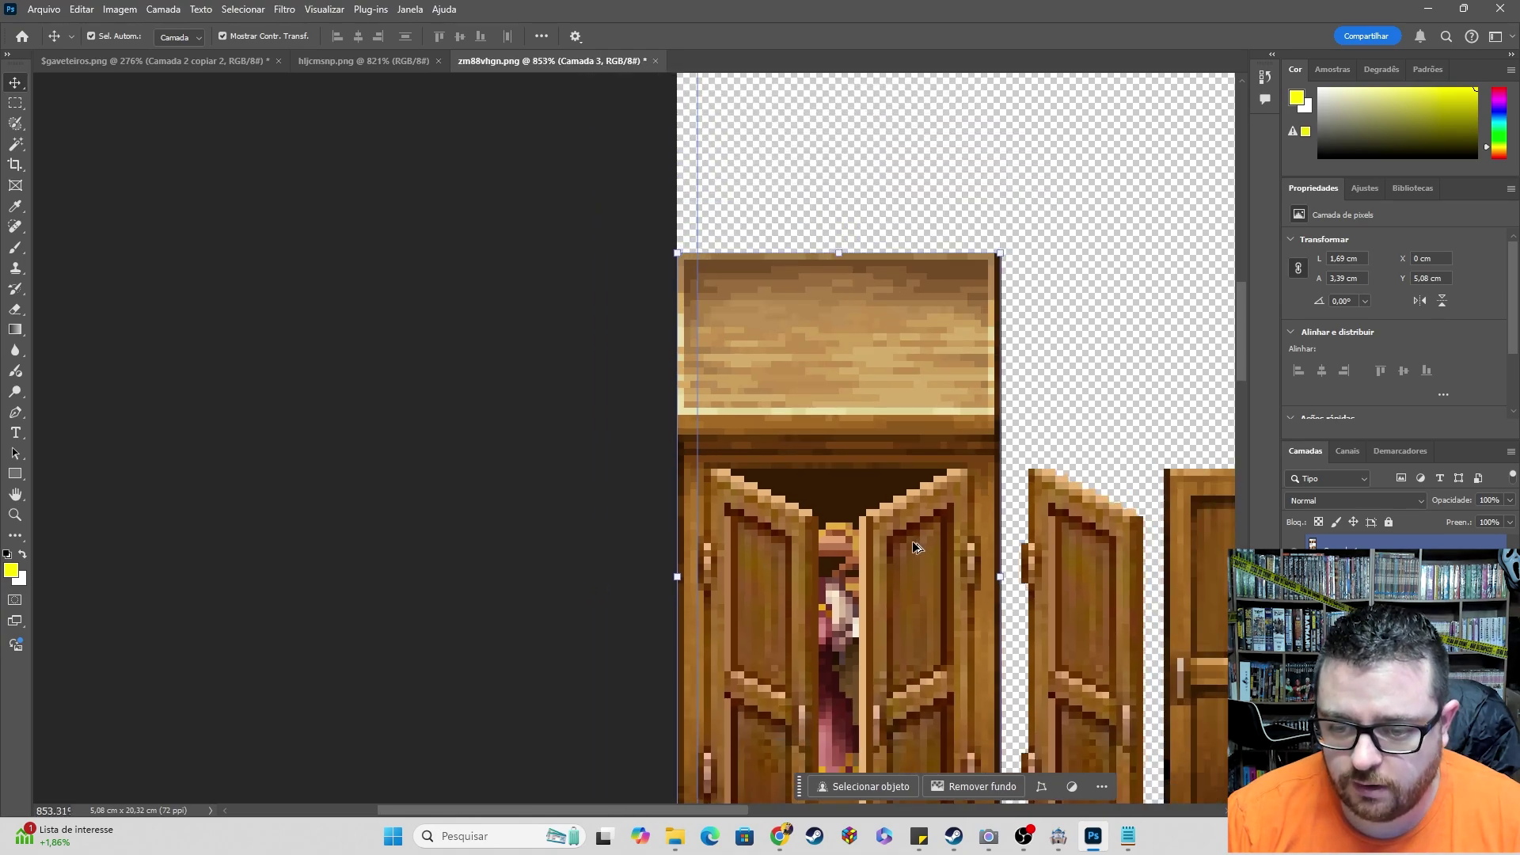
{"action": "scroll", "coordinate": [879, 654], "scroll_direction": "down", "scroll_amount": 3}
{"action": "scroll", "coordinate": [880, 662], "scroll_direction": "down", "scroll_amount": 5}
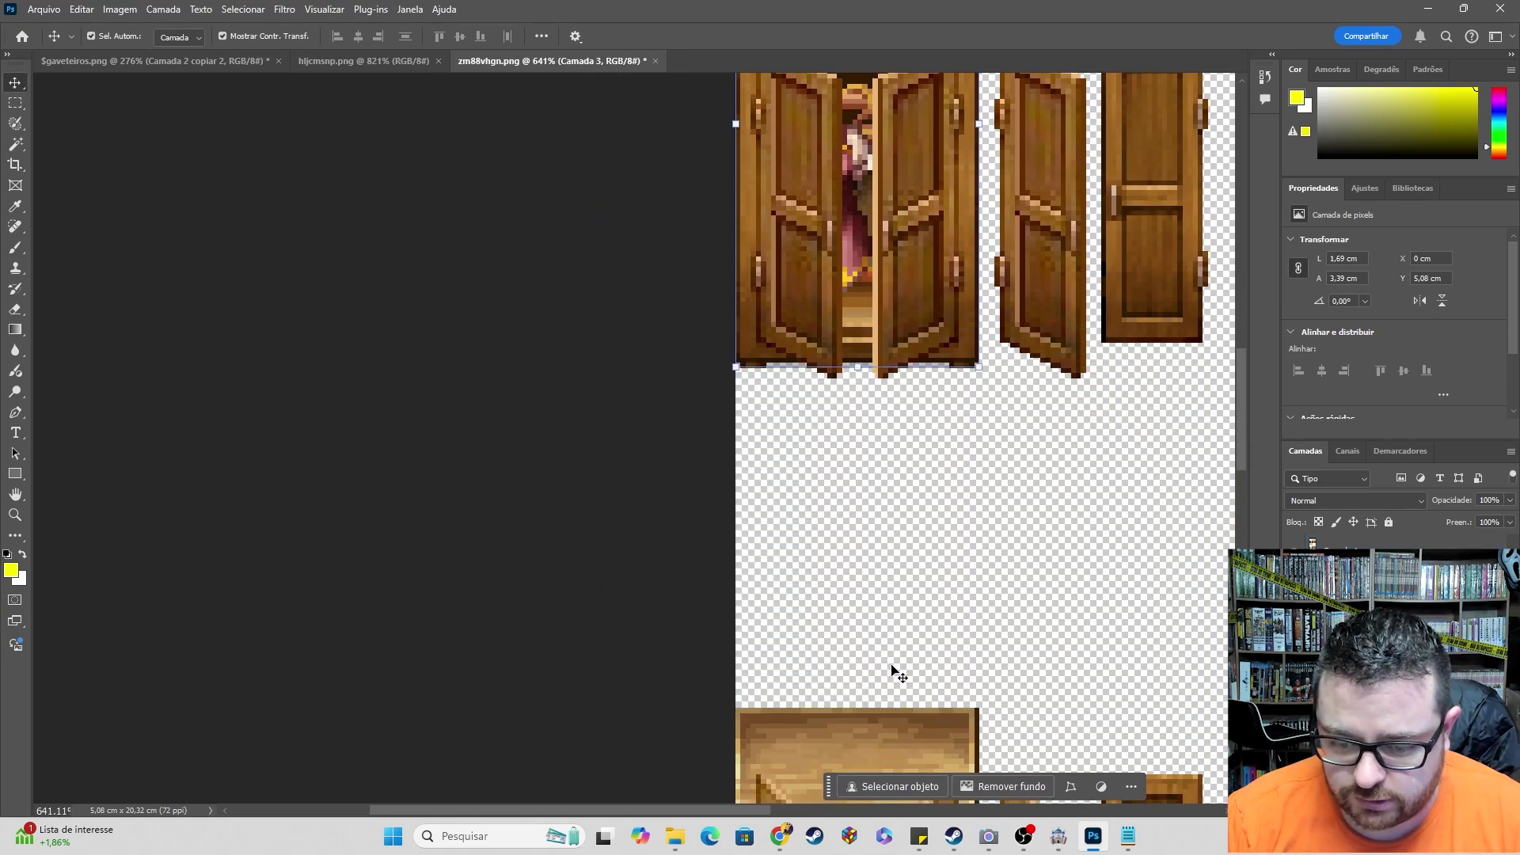
{"action": "left_click_drag", "start_coordinate": [864, 531], "coordinate": [862, 429]}
{"action": "scroll", "coordinate": [862, 430], "scroll_direction": "down", "scroll_amount": 5, "text": "alt"}
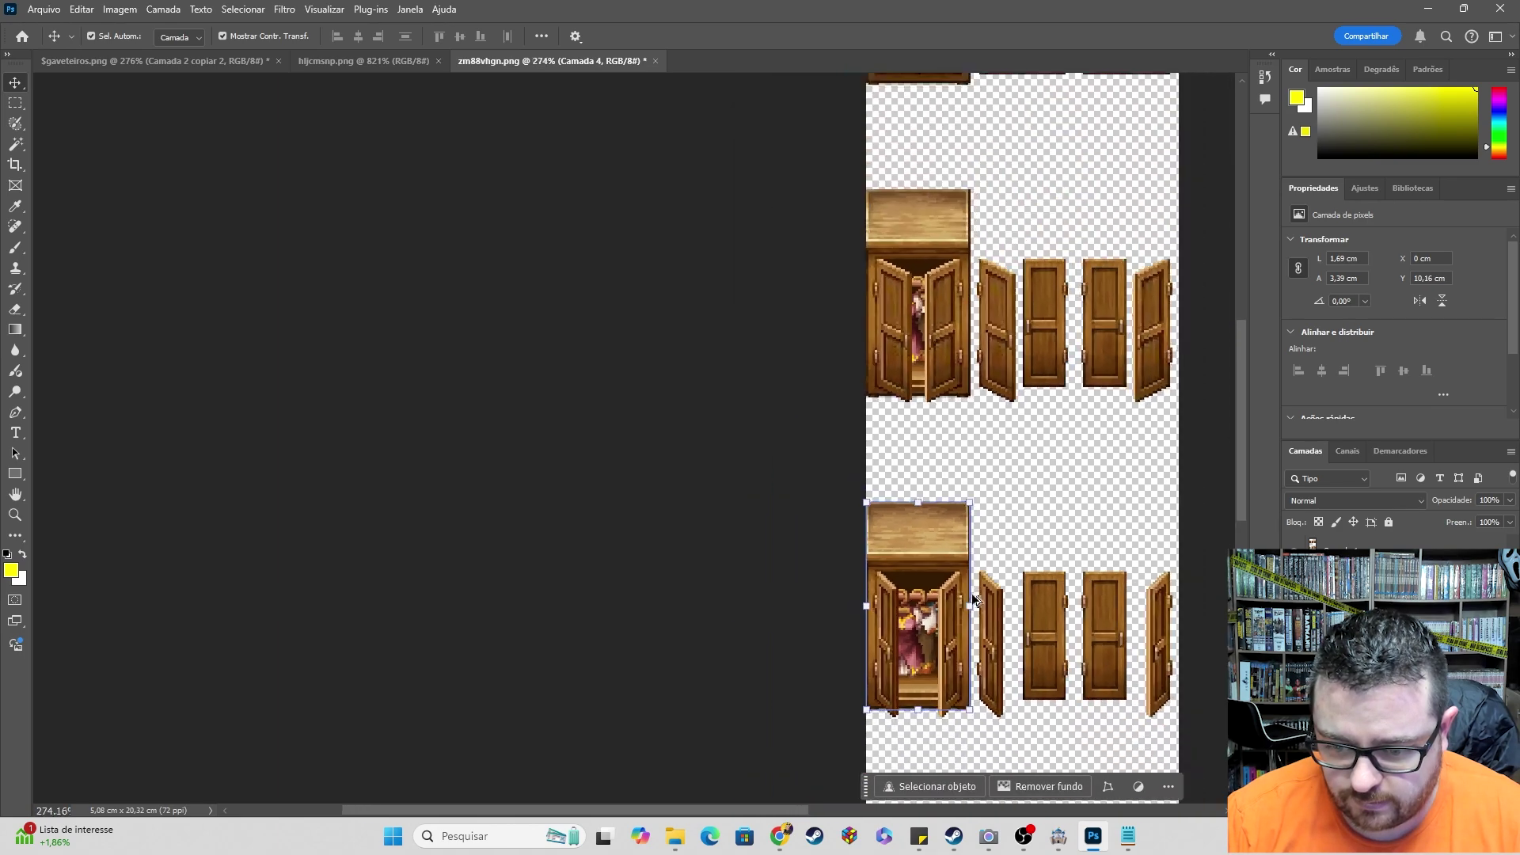
- Paste a fourth wardrobe and fit it behind the fourth-row doors at the canvas's left edge
{"action": "scroll", "coordinate": [990, 608], "scroll_direction": "down", "scroll_amount": 3}
{"action": "key", "text": "ctrl+v"}
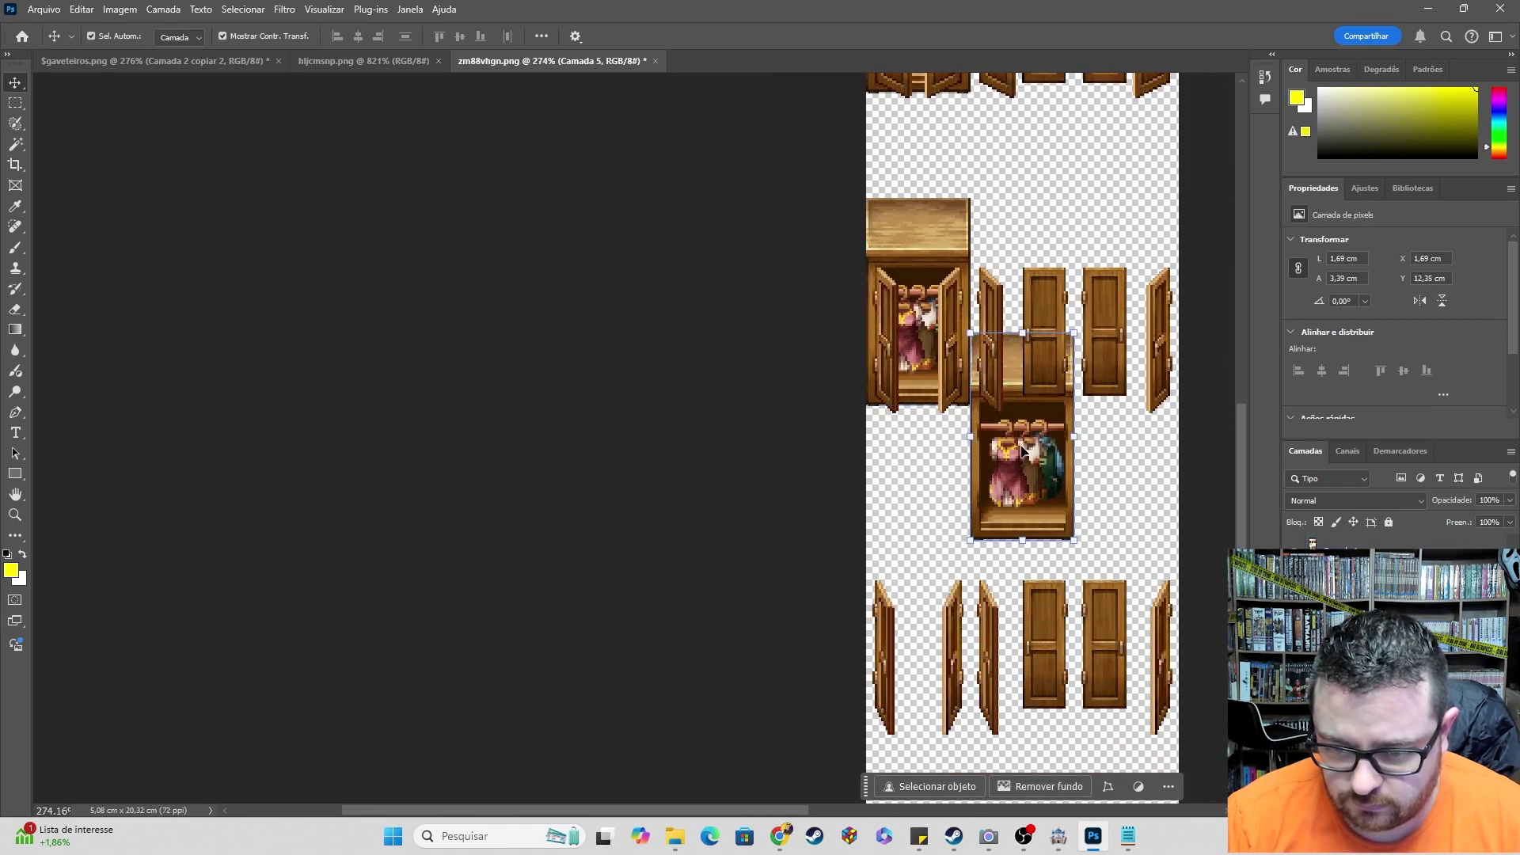
{"action": "left_click_drag", "start_coordinate": [1022, 453], "coordinate": [925, 653]}
{"action": "scroll", "coordinate": [970, 705], "scroll_direction": "up", "scroll_amount": 5, "text": "alt"}
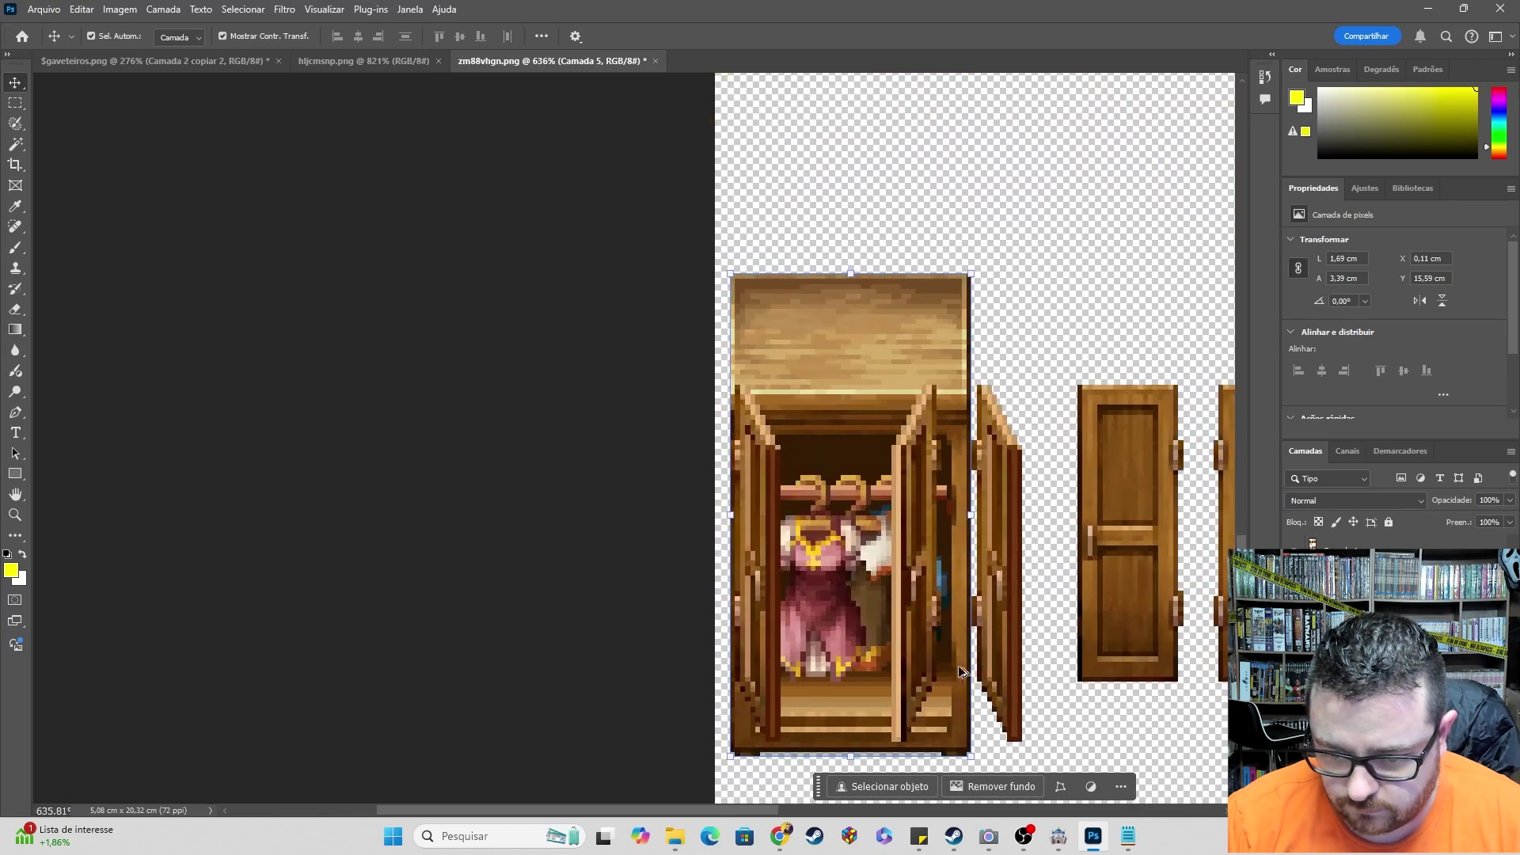
{"action": "left_click_drag", "start_coordinate": [774, 273], "coordinate": [750, 200]}
{"action": "left_click", "coordinate": [1010, 230]}
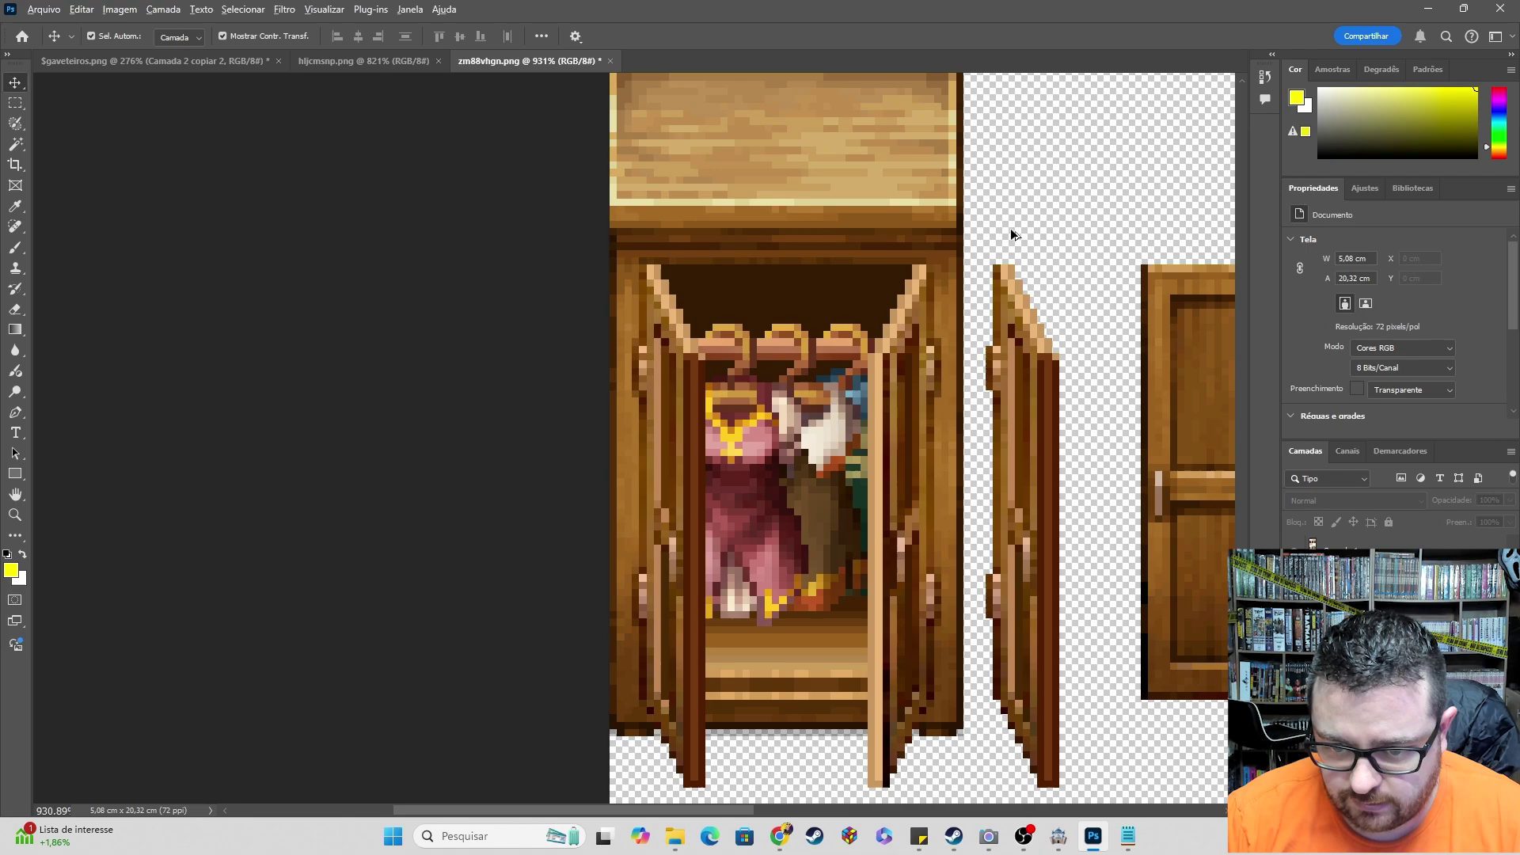
- Review the assembled door sheet as a whole and look over the wardrobe variants in hljcmsnp.png
{"action": "scroll", "coordinate": [942, 317], "scroll_direction": "down", "scroll_amount": 5, "text": "alt"}
{"action": "scroll", "coordinate": [873, 388], "scroll_direction": "down", "scroll_amount": 4, "text": "alt"}
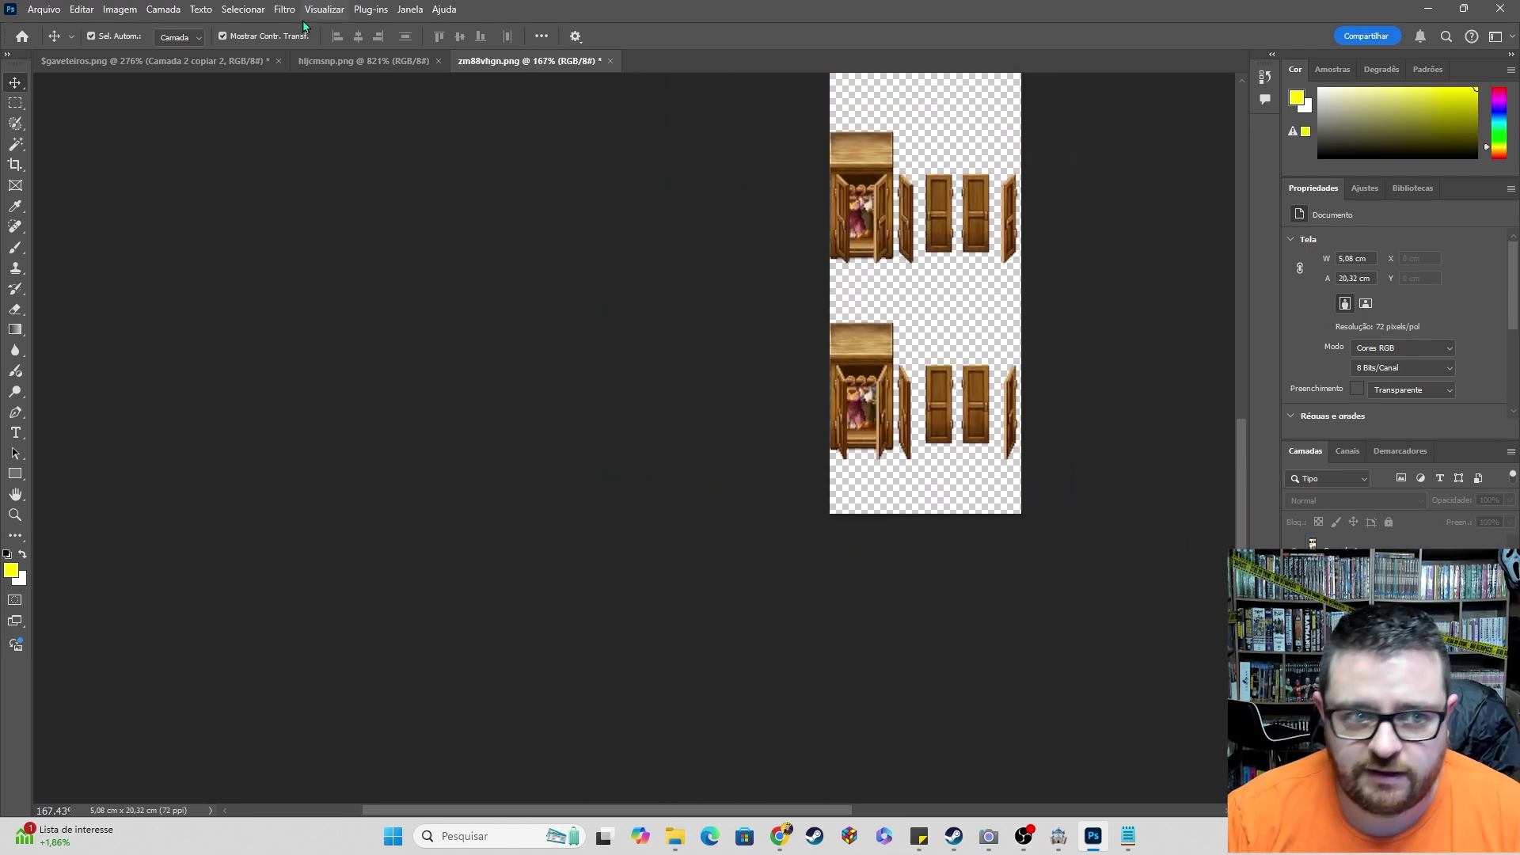
{"action": "left_click", "coordinate": [341, 61]}
{"action": "scroll", "coordinate": [669, 487], "scroll_direction": "down", "scroll_amount": 4, "text": "alt"}
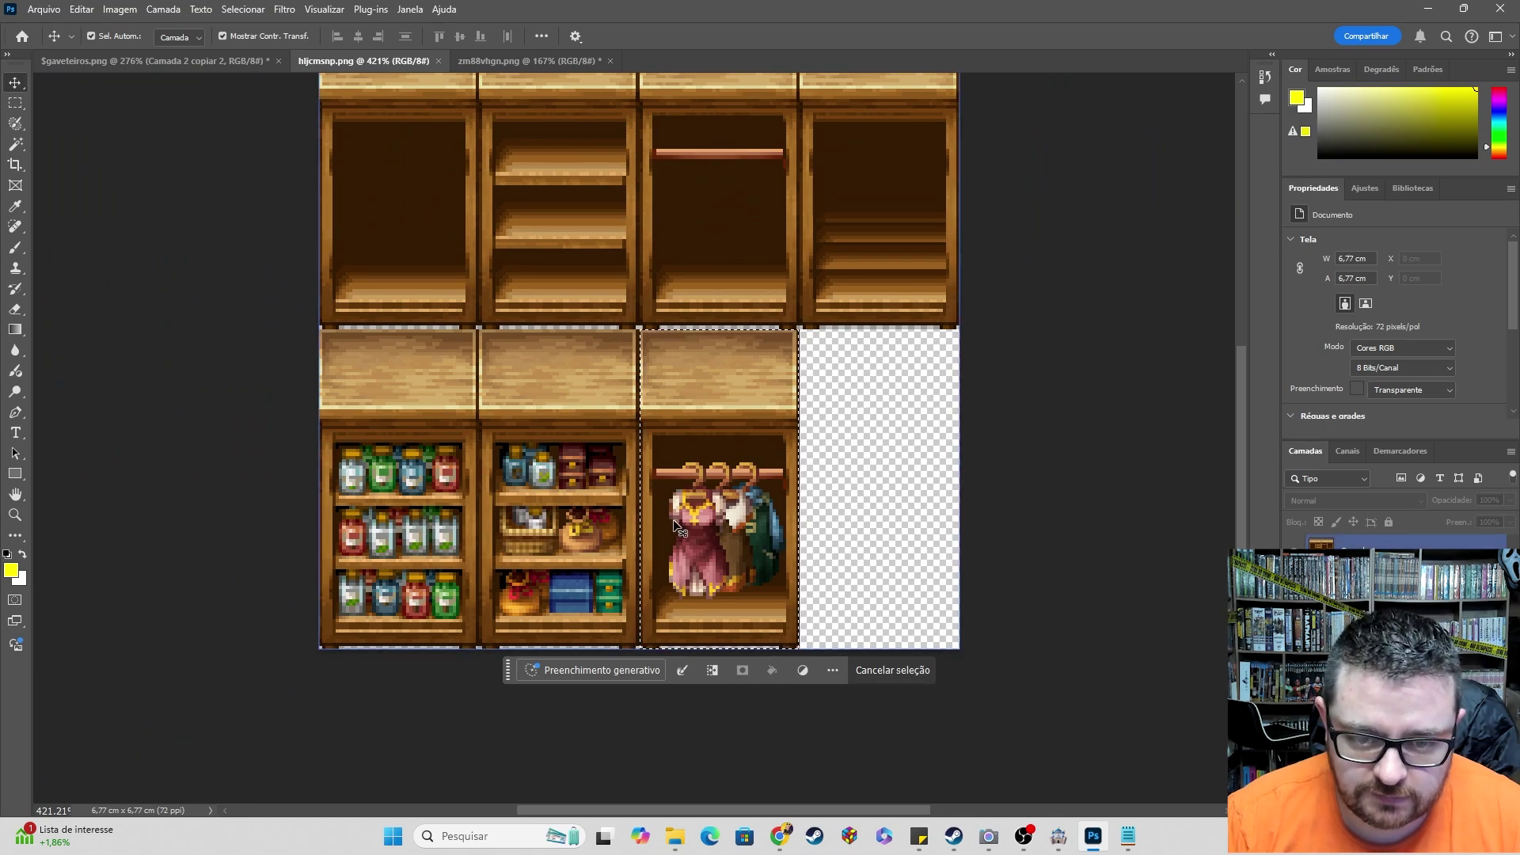
{"action": "scroll", "coordinate": [807, 585], "scroll_direction": "up", "scroll_amount": 1}
{"action": "scroll", "coordinate": [573, 552], "scroll_direction": "up", "scroll_amount": 1}
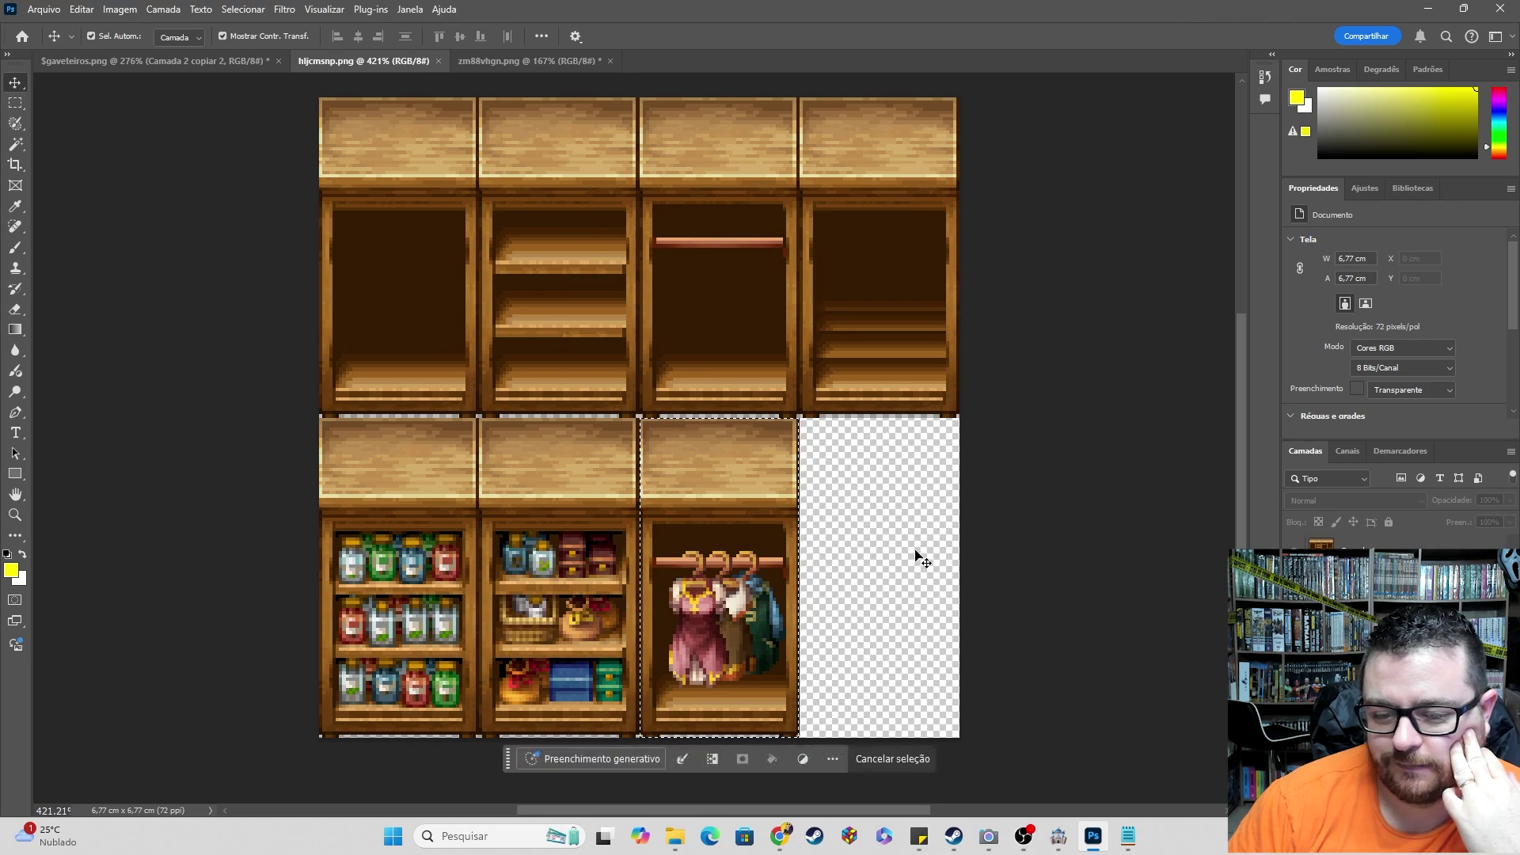
{"action": "key", "text": "ctrl+Tab"}
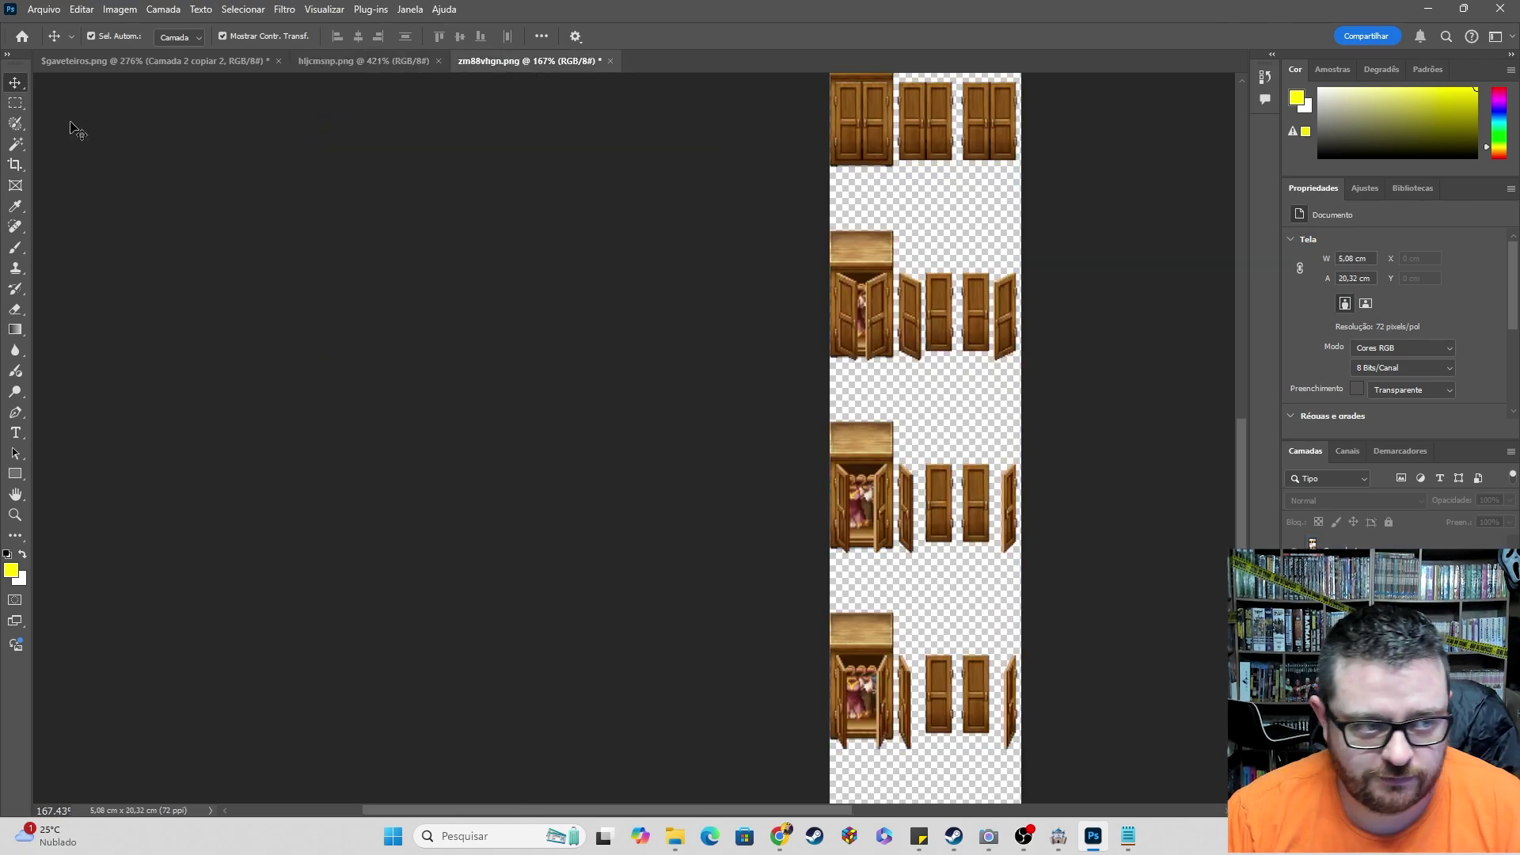
- Export the wardrobe door sheet to the project's characters folder as $armarios
{"action": "key", "text": "ctrl+shift+s"}
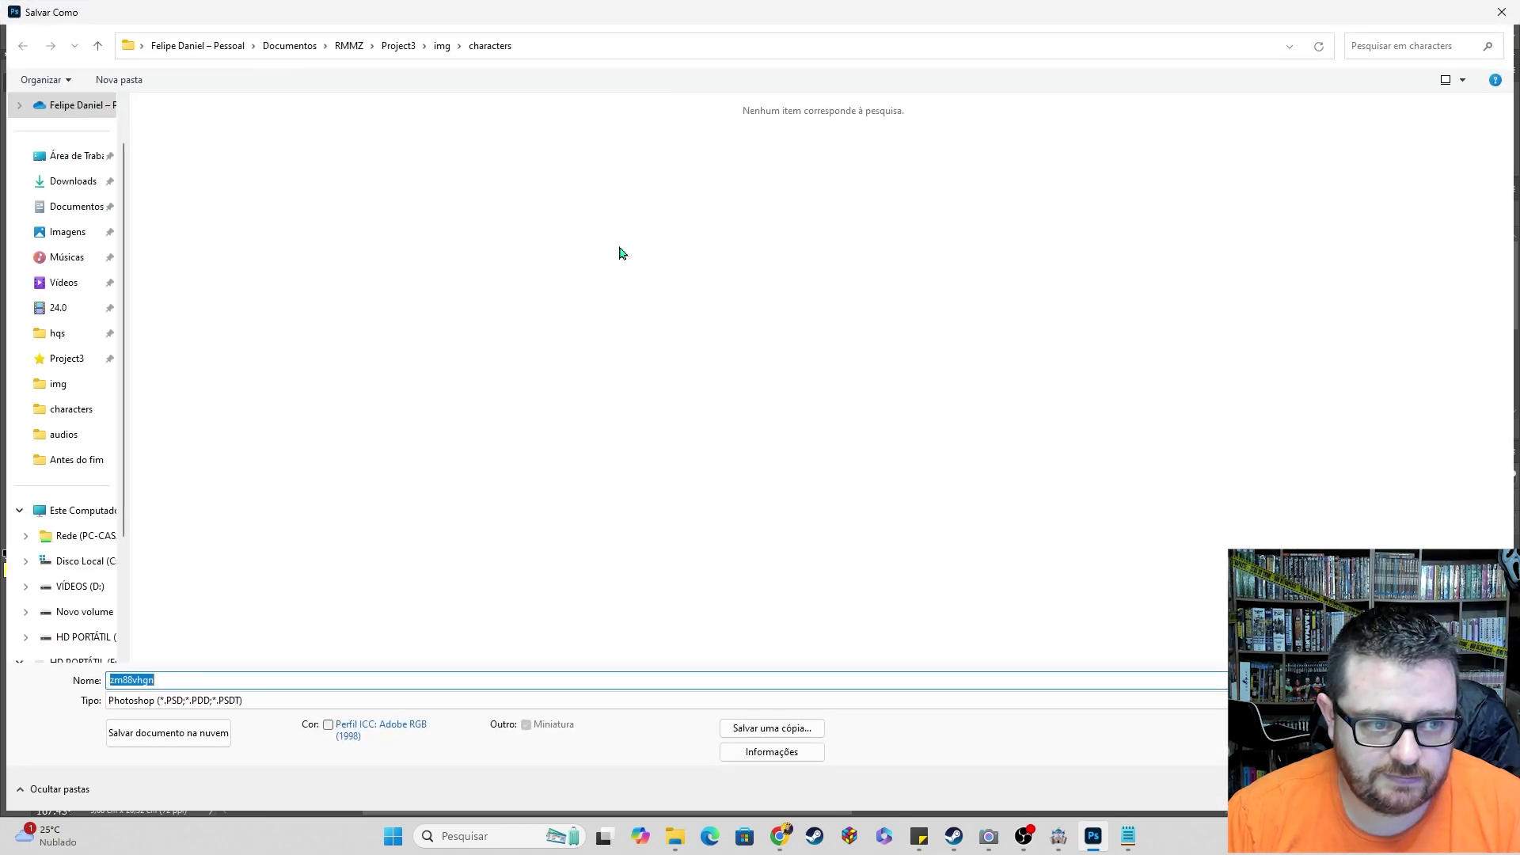
{"action": "key", "text": "Escape"}
{"action": "key", "text": "alt+a"}
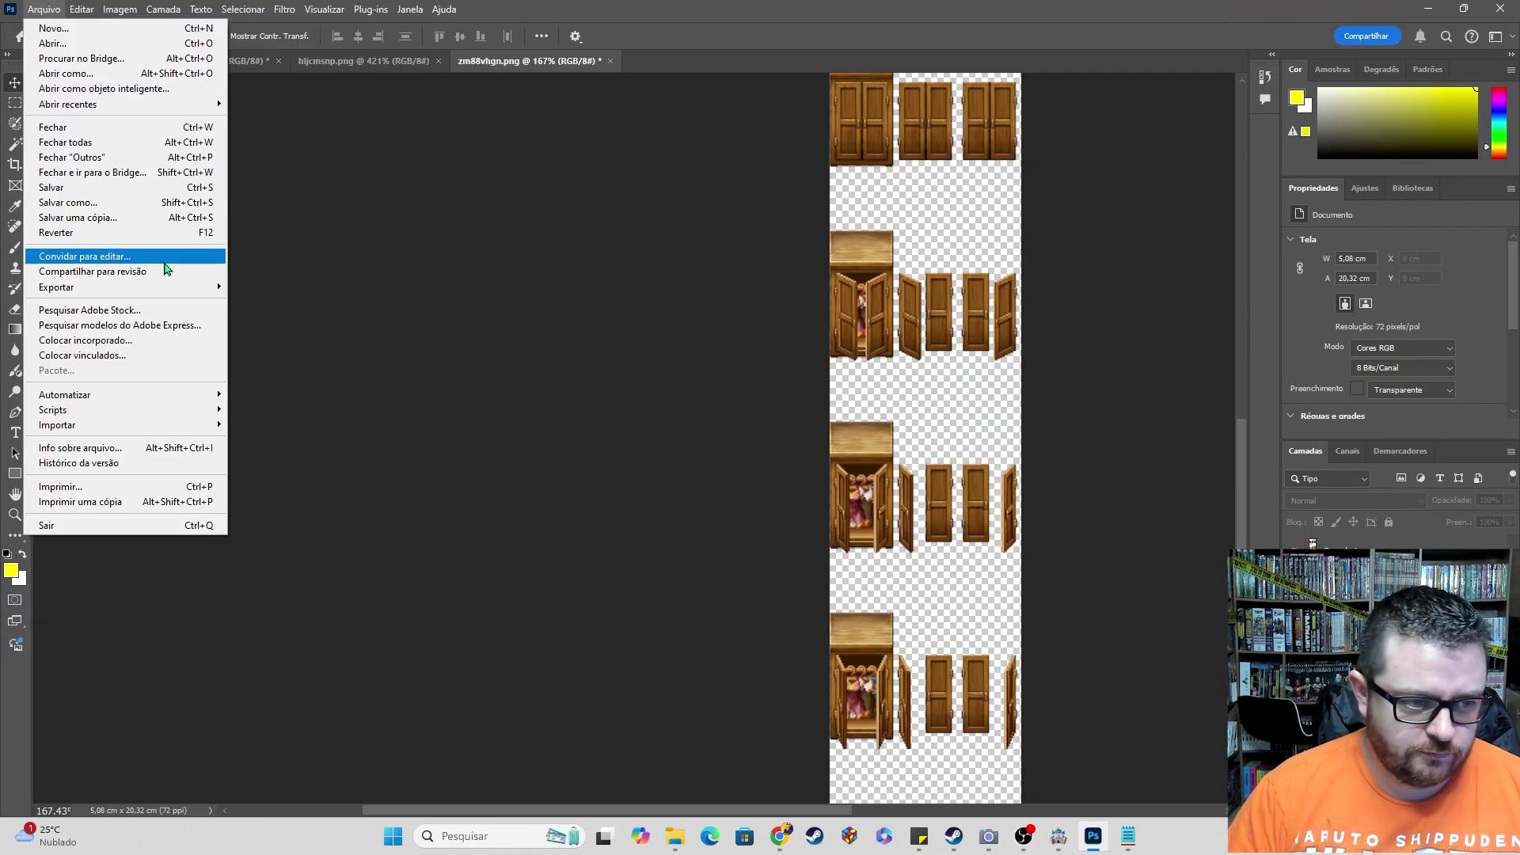
{"action": "mouse_move", "coordinate": [161, 290]}
{"action": "left_click", "coordinate": [388, 287]}
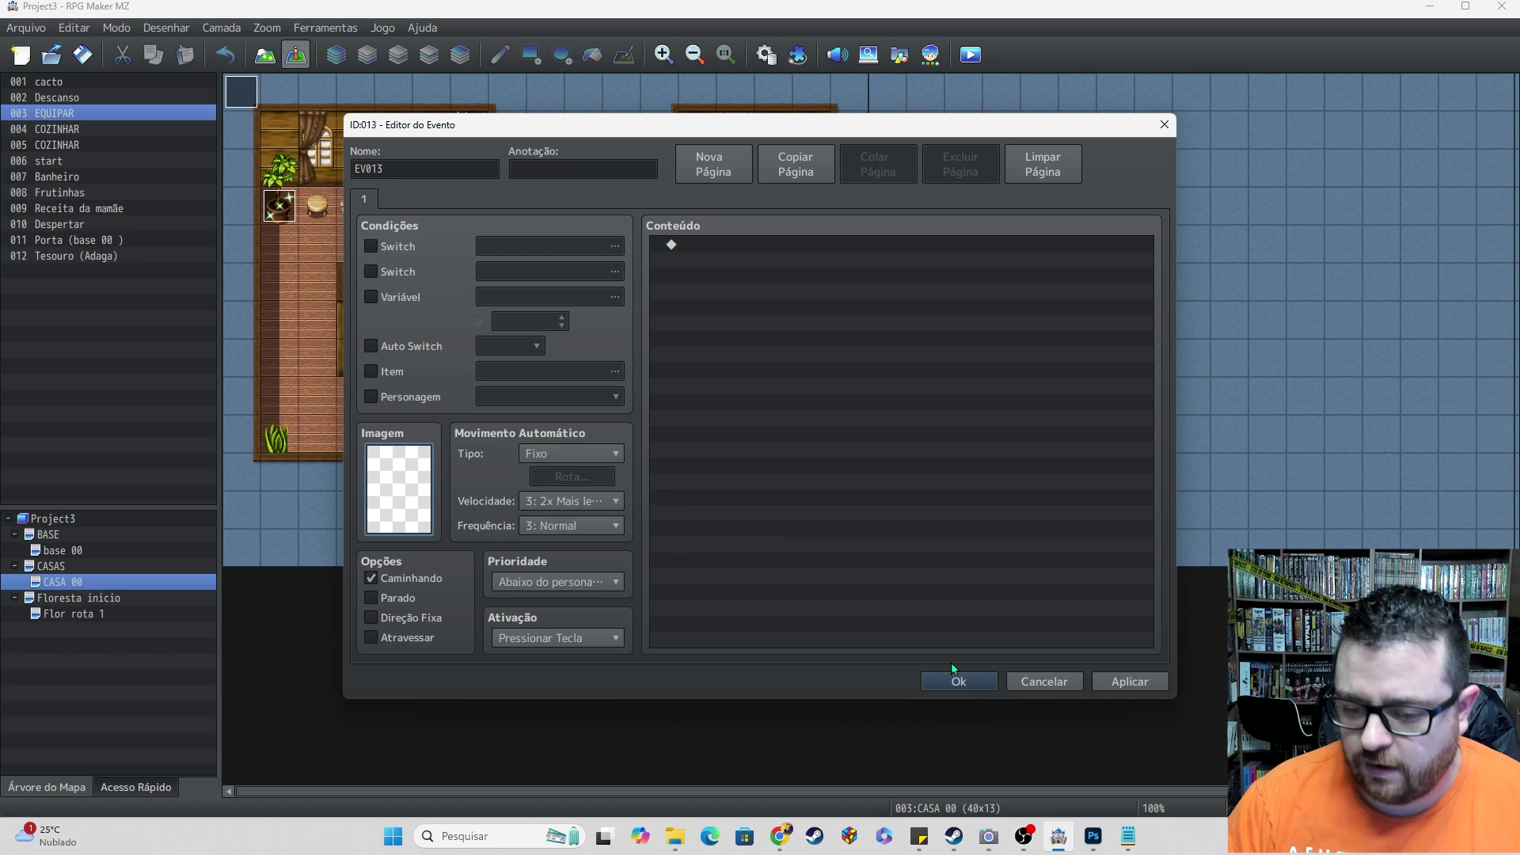
- In RPG Maker MZ, create an event on the CASA 00 map with the fourth-row open wardrobe from $armarios as its image
{"action": "key", "text": "Return"}
{"action": "double_click", "coordinate": [570, 392]}
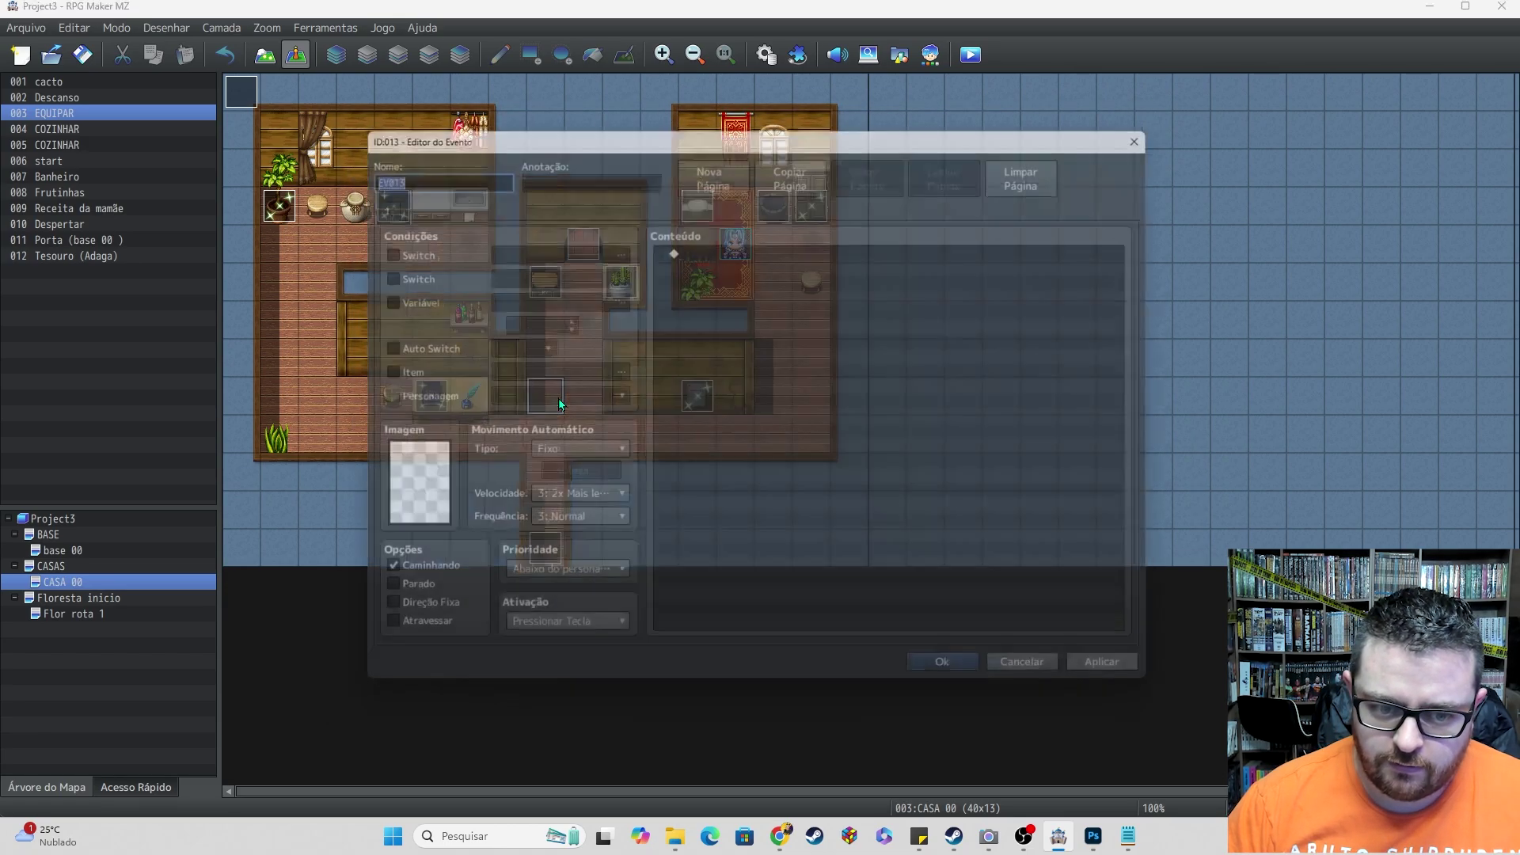
{"action": "double_click", "coordinate": [398, 489]}
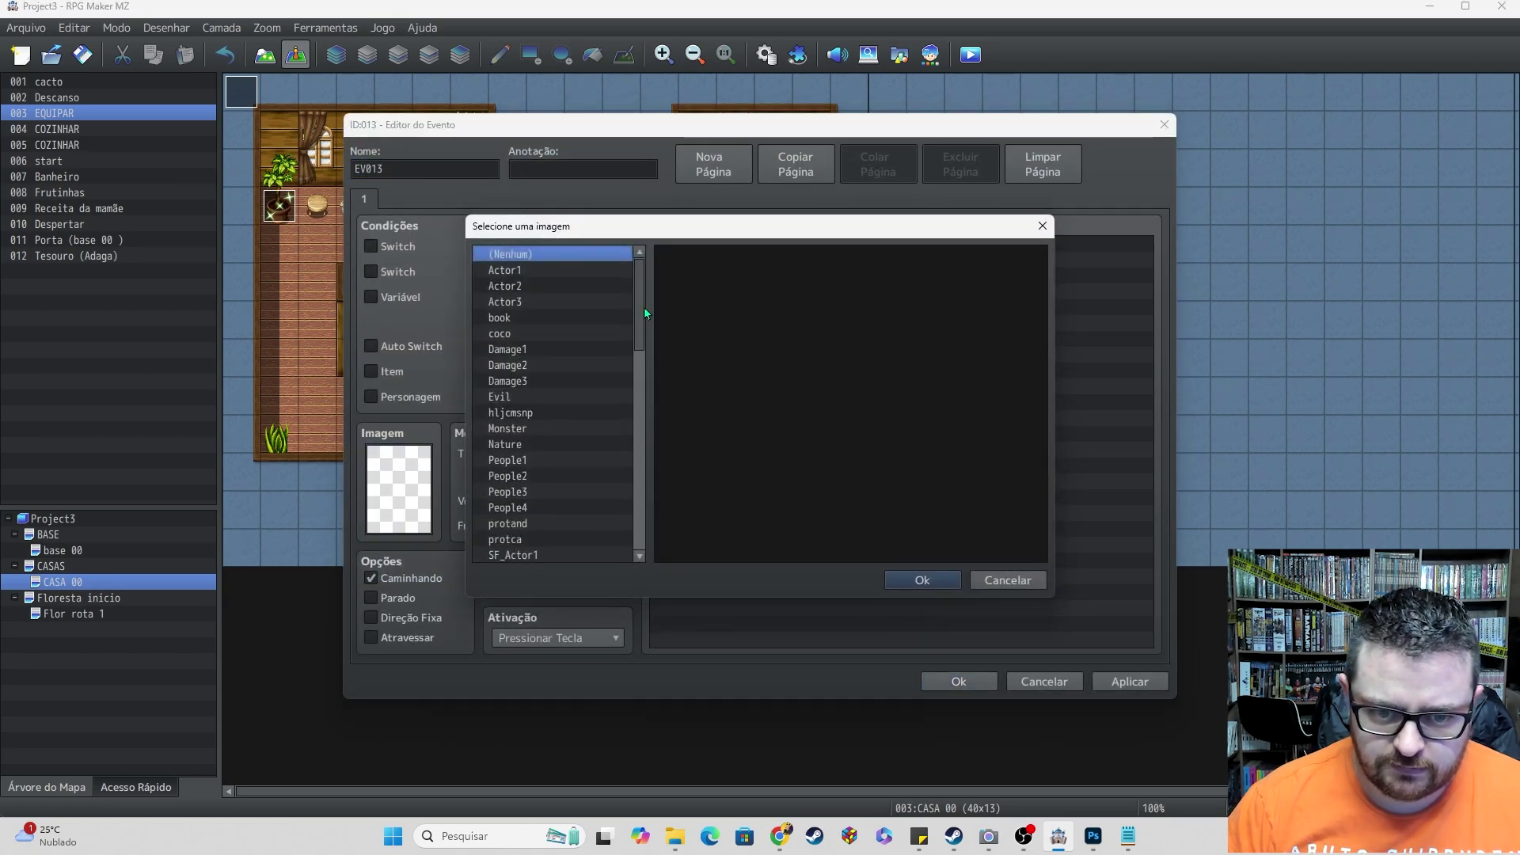
{"action": "left_click_drag", "start_coordinate": [644, 312], "coordinate": [650, 568]}
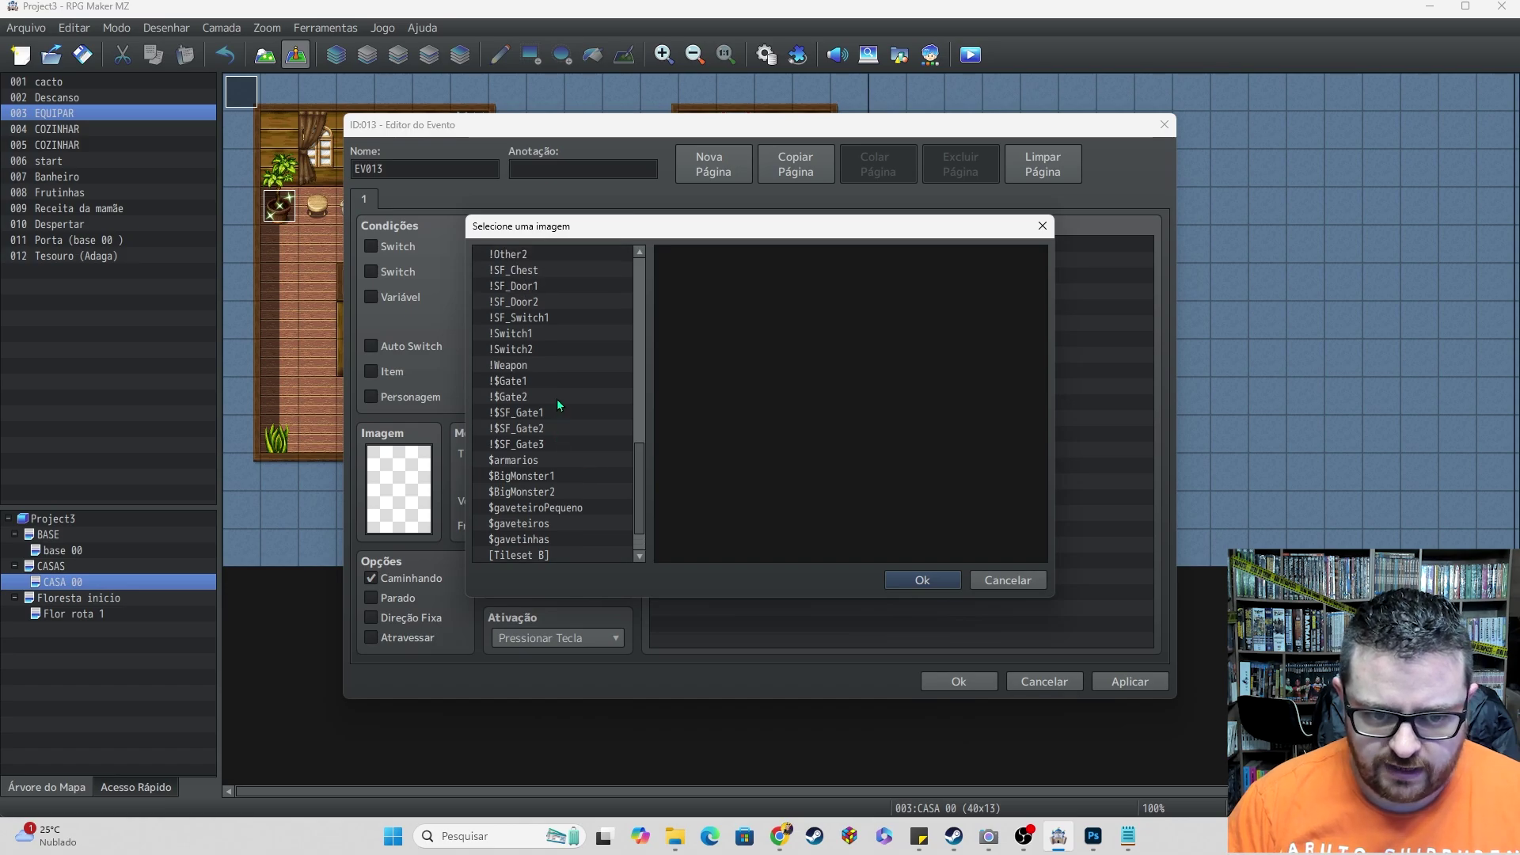
{"action": "left_click", "coordinate": [515, 460]}
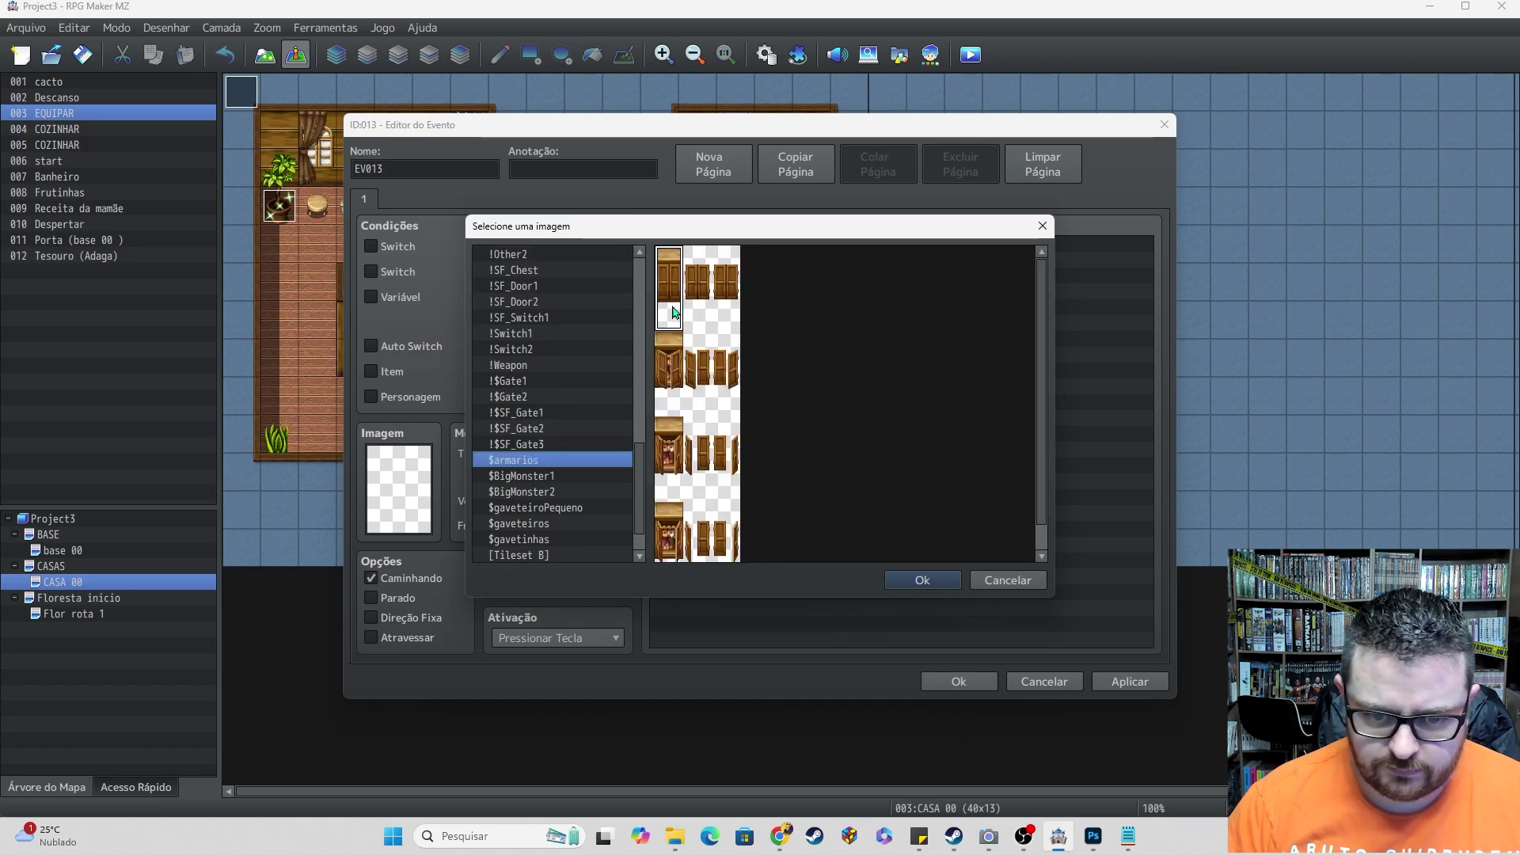
{"action": "left_click", "coordinate": [671, 367]}
{"action": "left_click", "coordinate": [681, 447]}
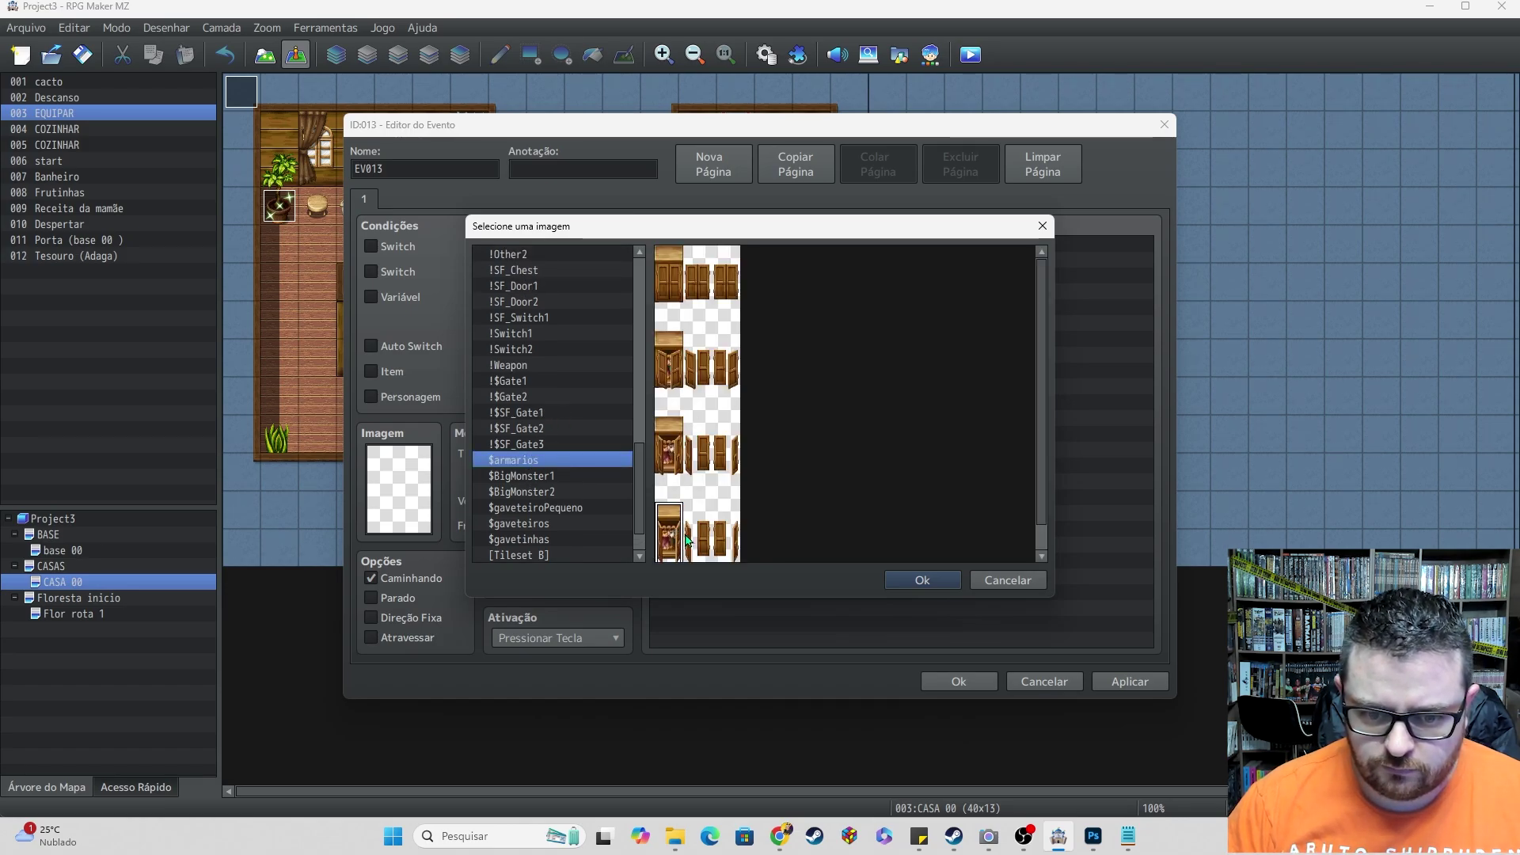
{"action": "scroll", "coordinate": [759, 500], "scroll_direction": "down", "scroll_amount": 1}
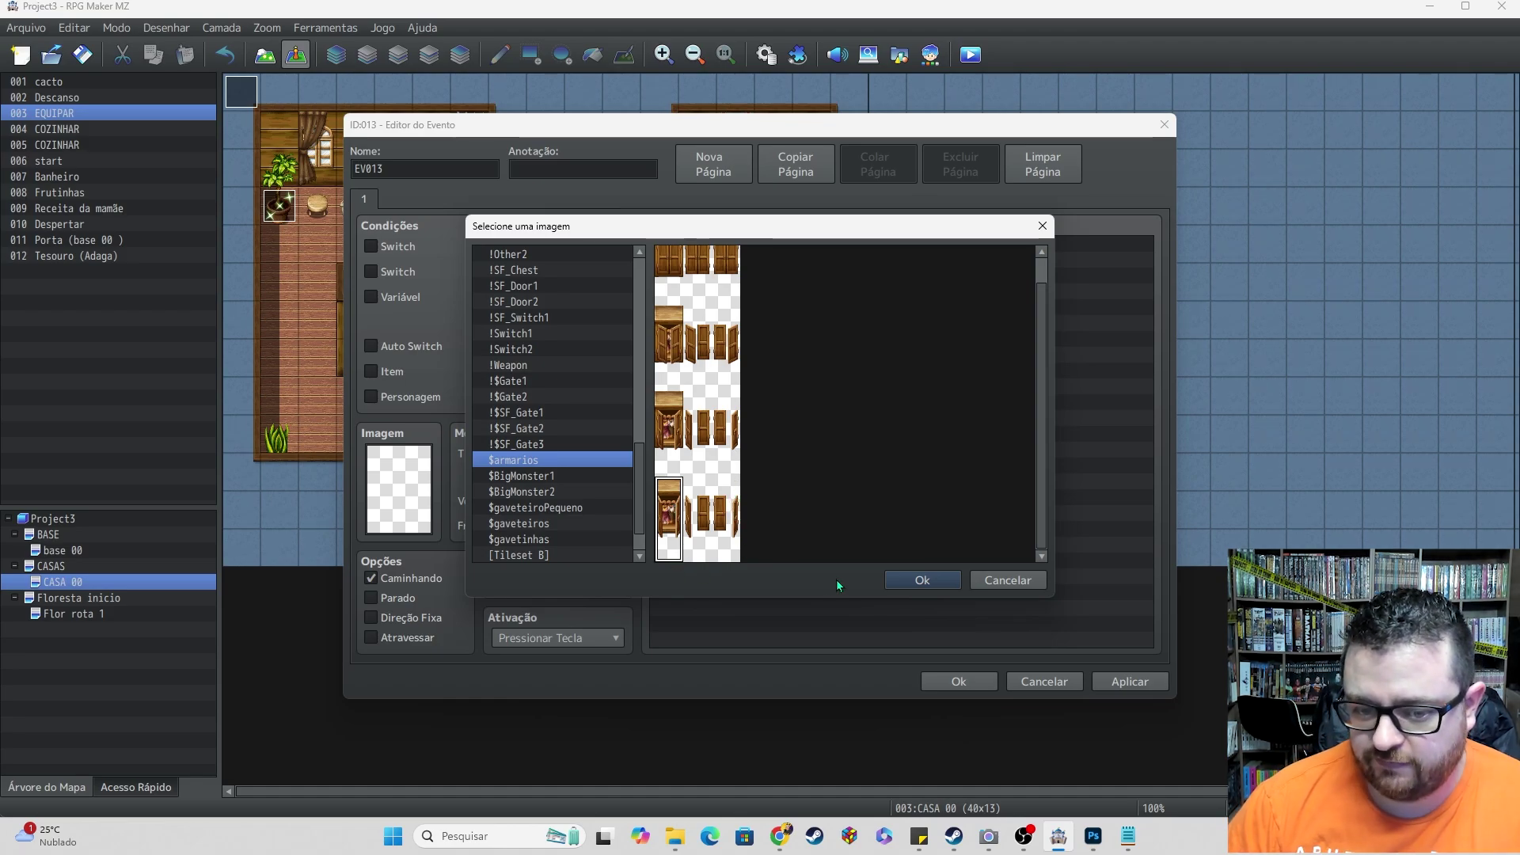
{"action": "left_click", "coordinate": [908, 583]}
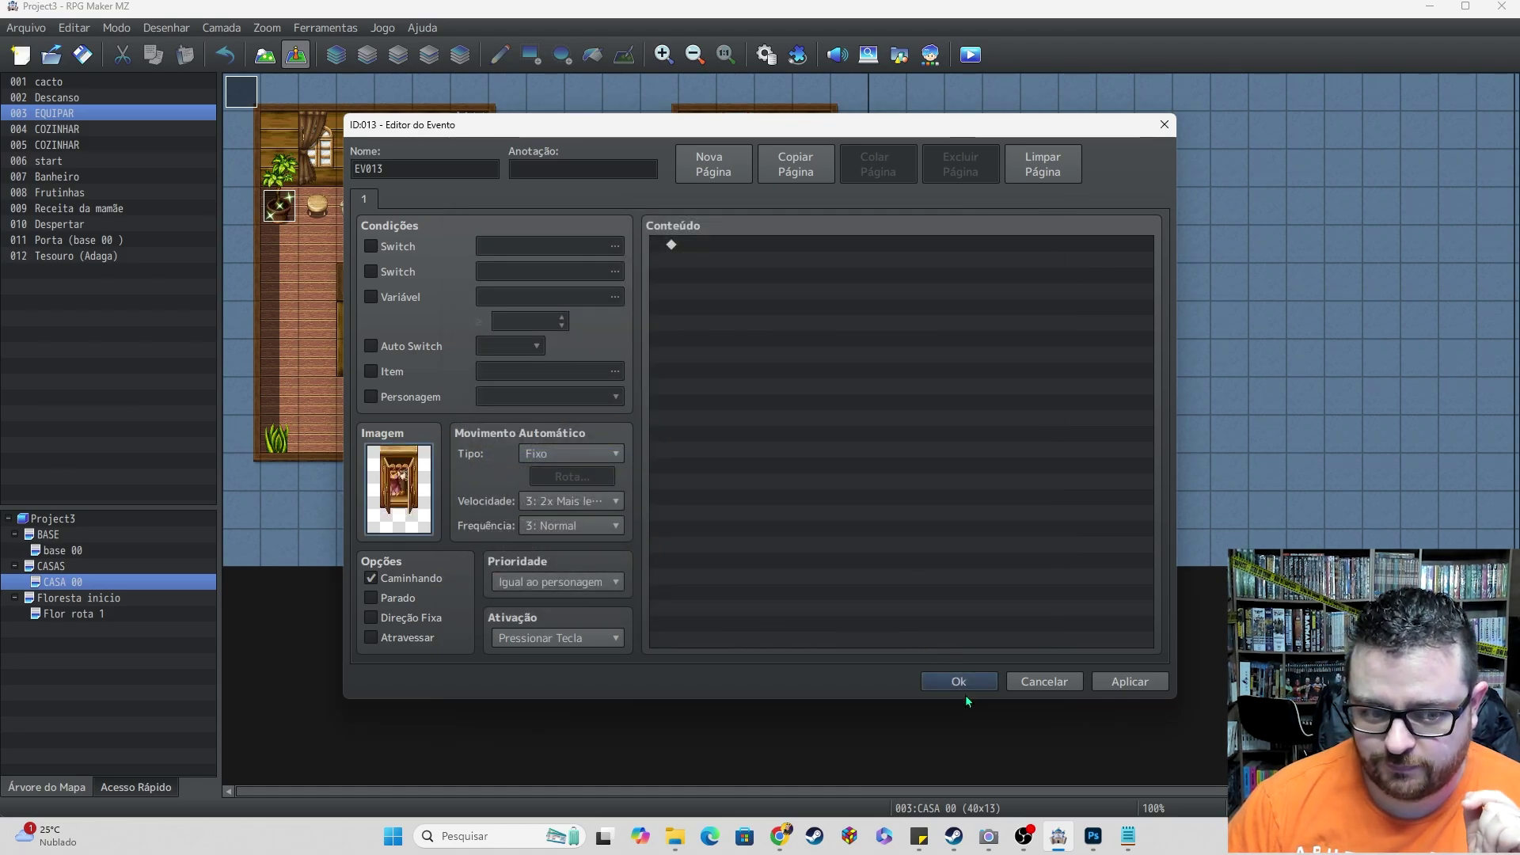
- Change the new event's image to the closed first-row wardrobe of $armarios and save the event
{"action": "double_click", "coordinate": [417, 509]}
{"action": "left_click", "coordinate": [555, 411]}
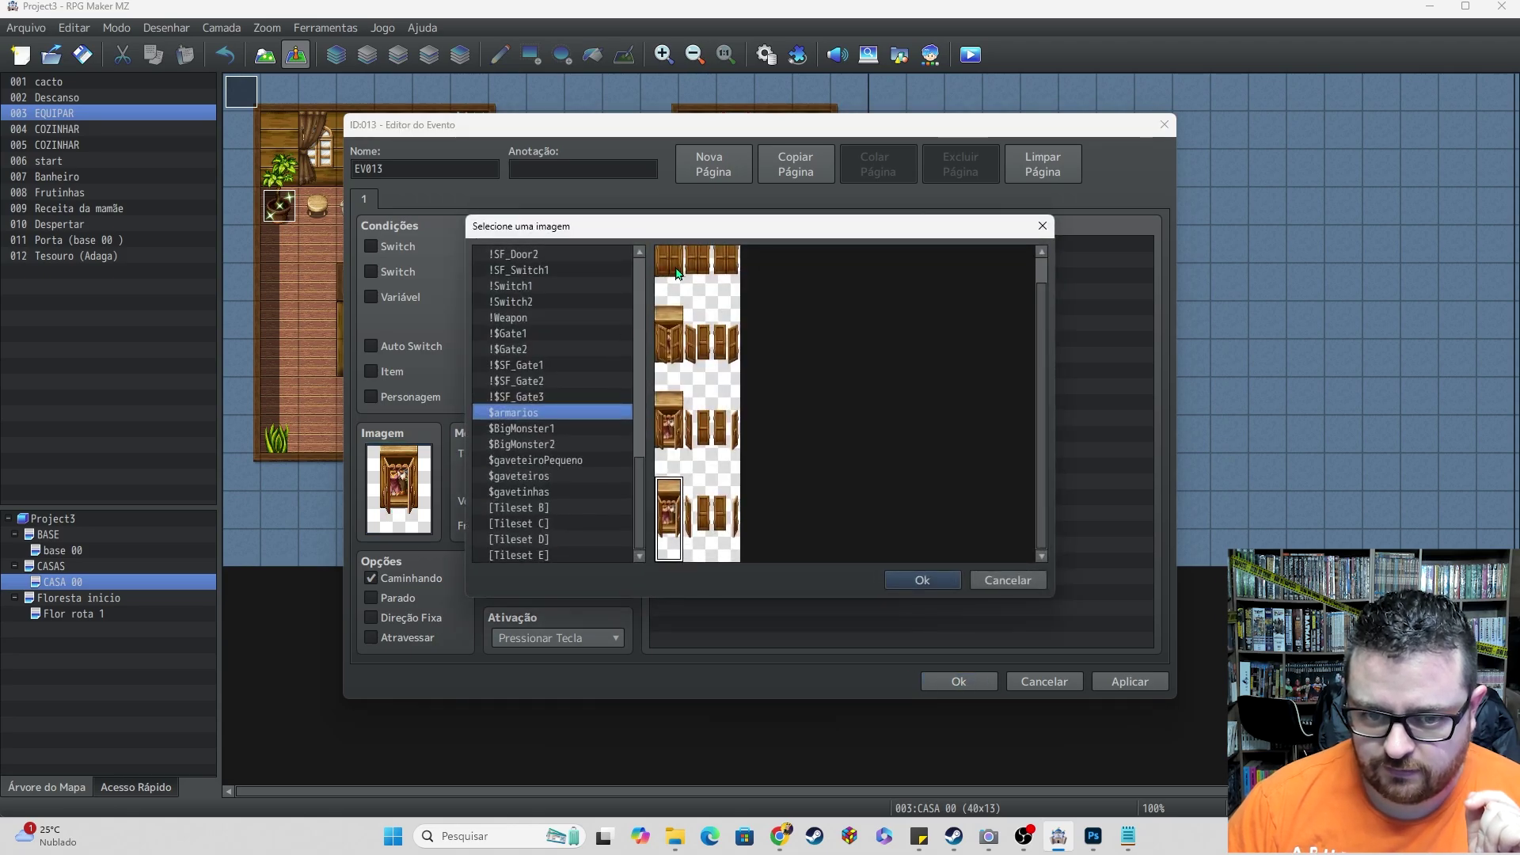
{"action": "double_click", "coordinate": [669, 519]}
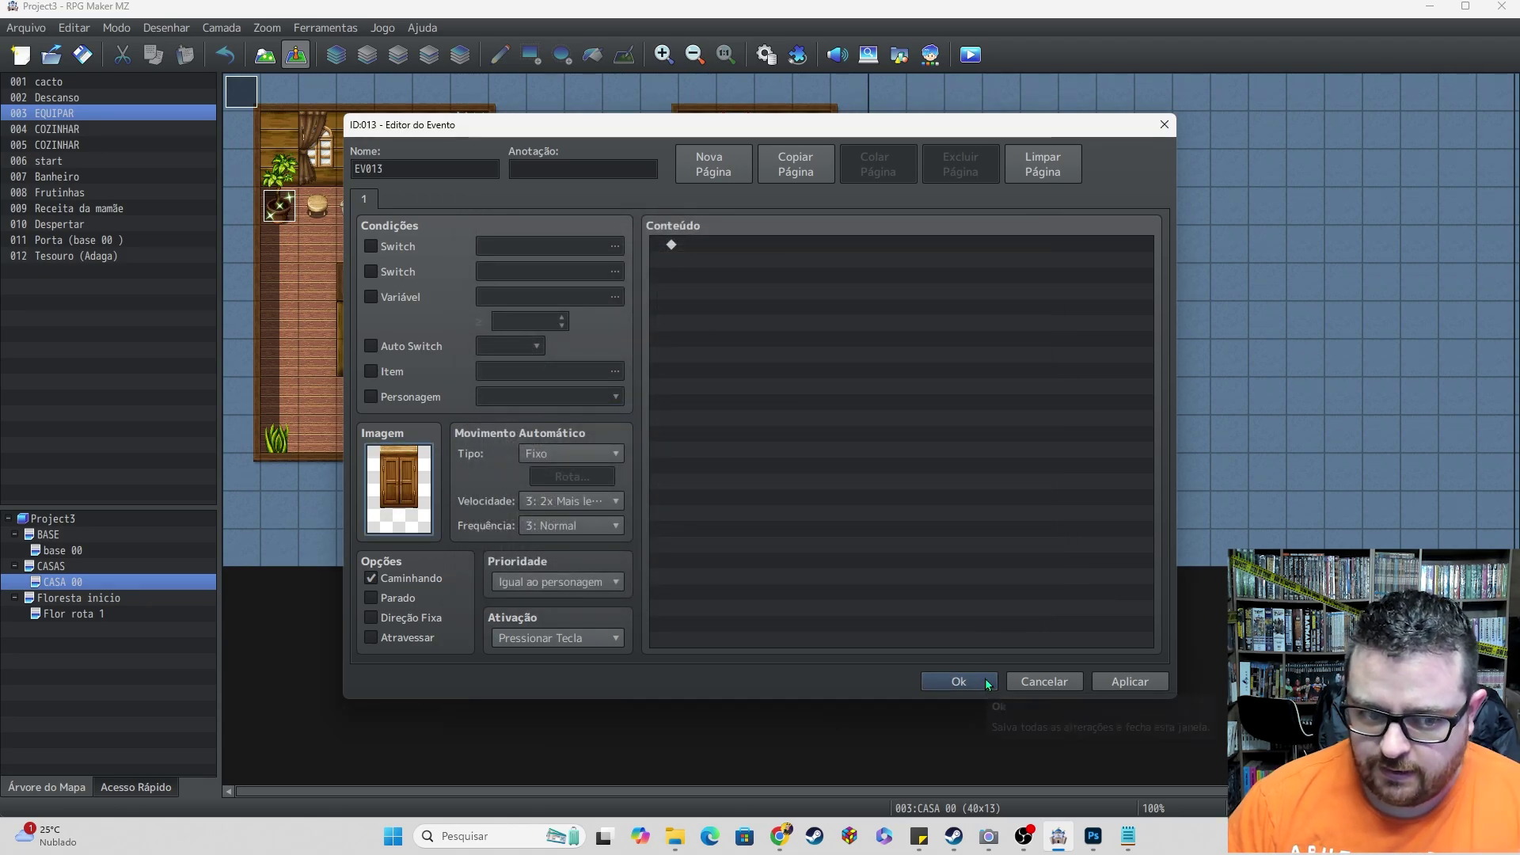
{"action": "left_click", "coordinate": [958, 682]}
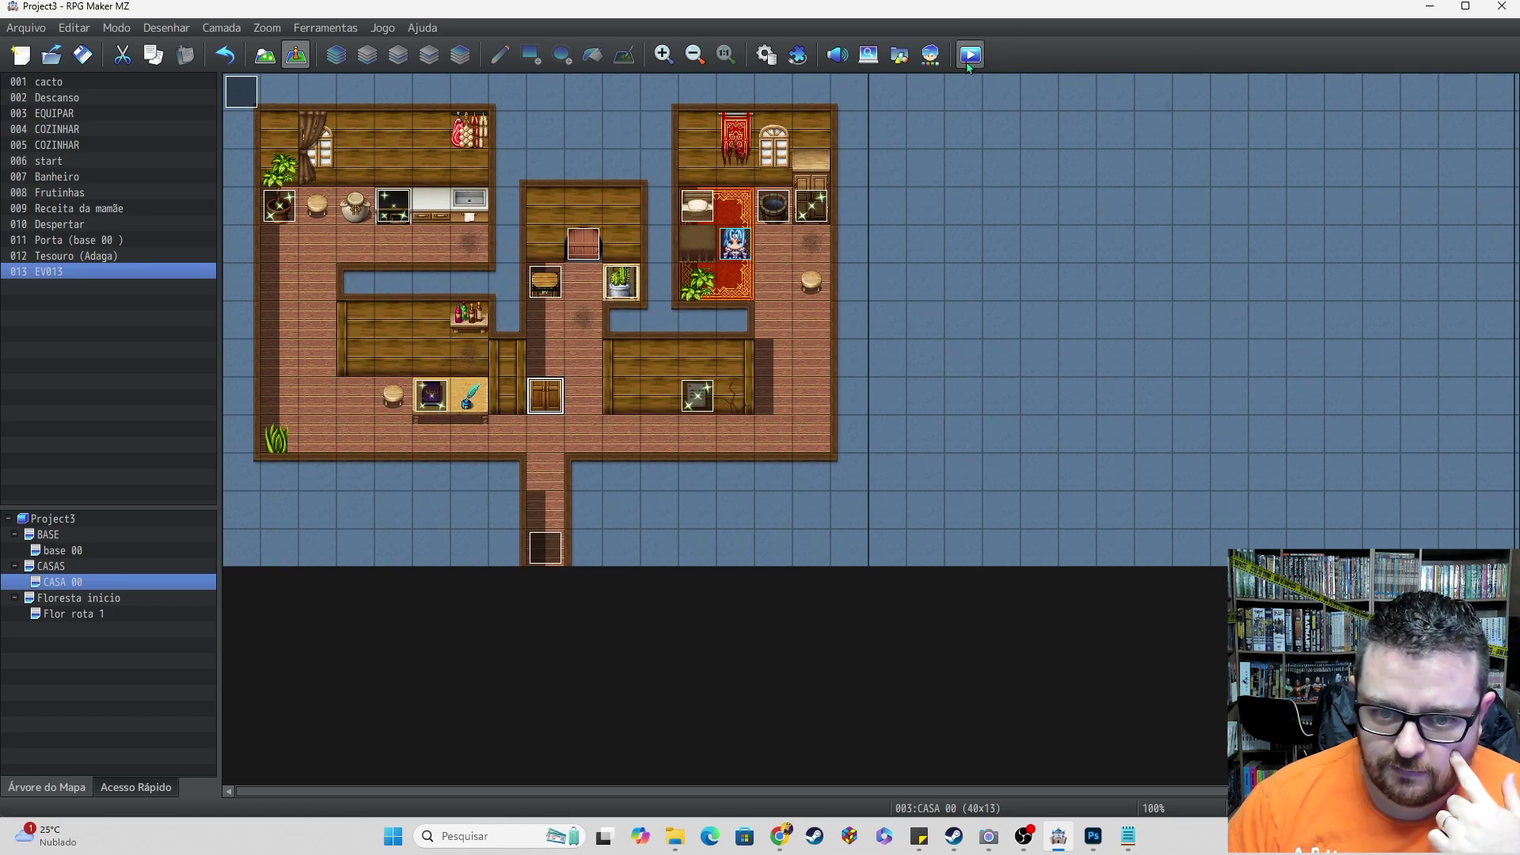
- Begin a Definir Rota de Movimento command in the wardrobe event, with Este Evento as its target
{"action": "double_click", "coordinate": [560, 391]}
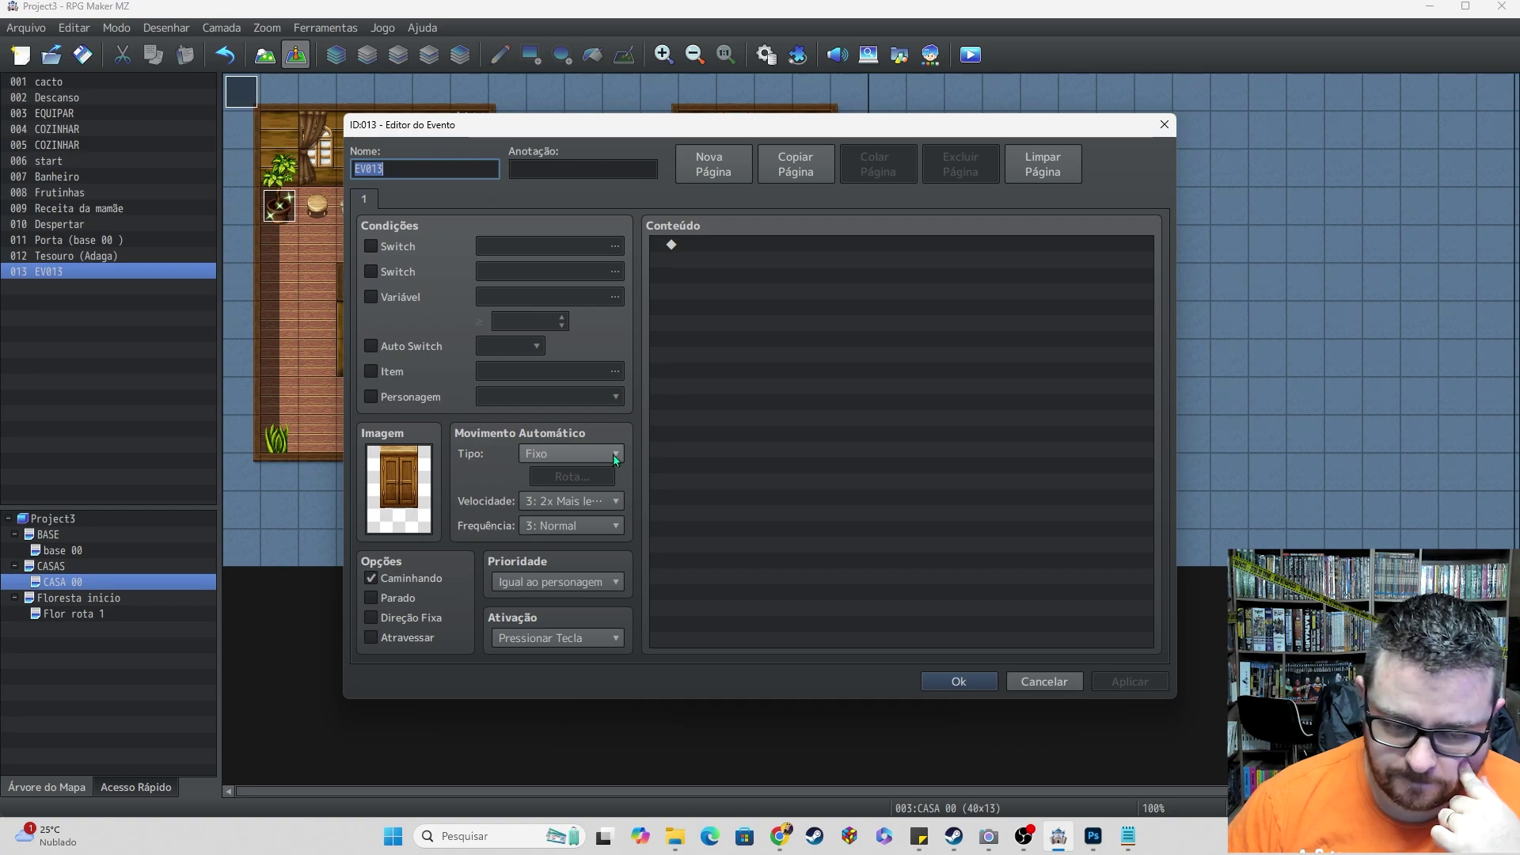
{"action": "double_click", "coordinate": [735, 244]}
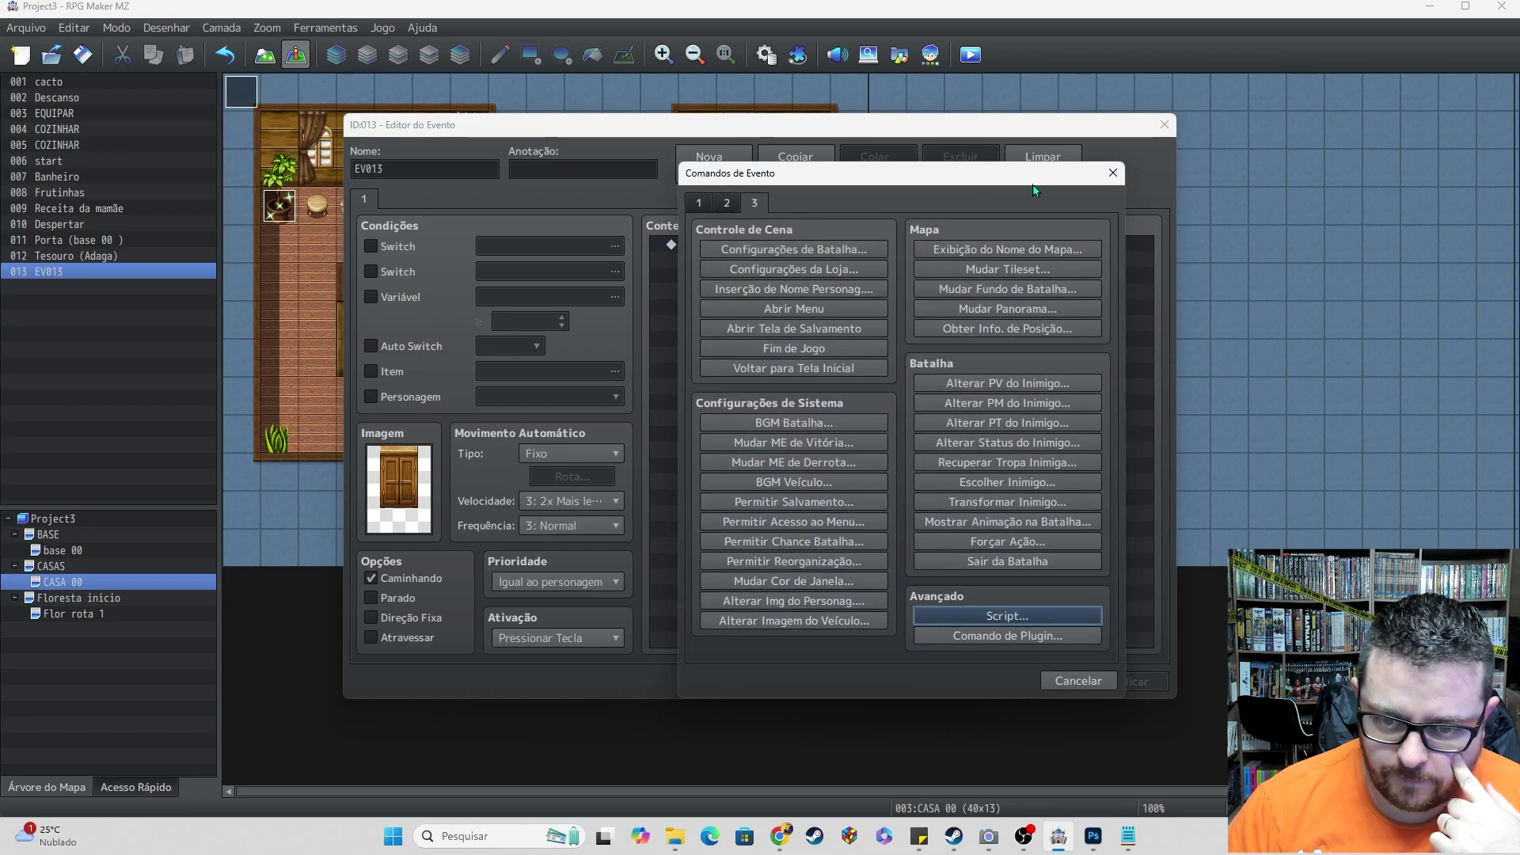
{"action": "left_click", "coordinate": [692, 204]}
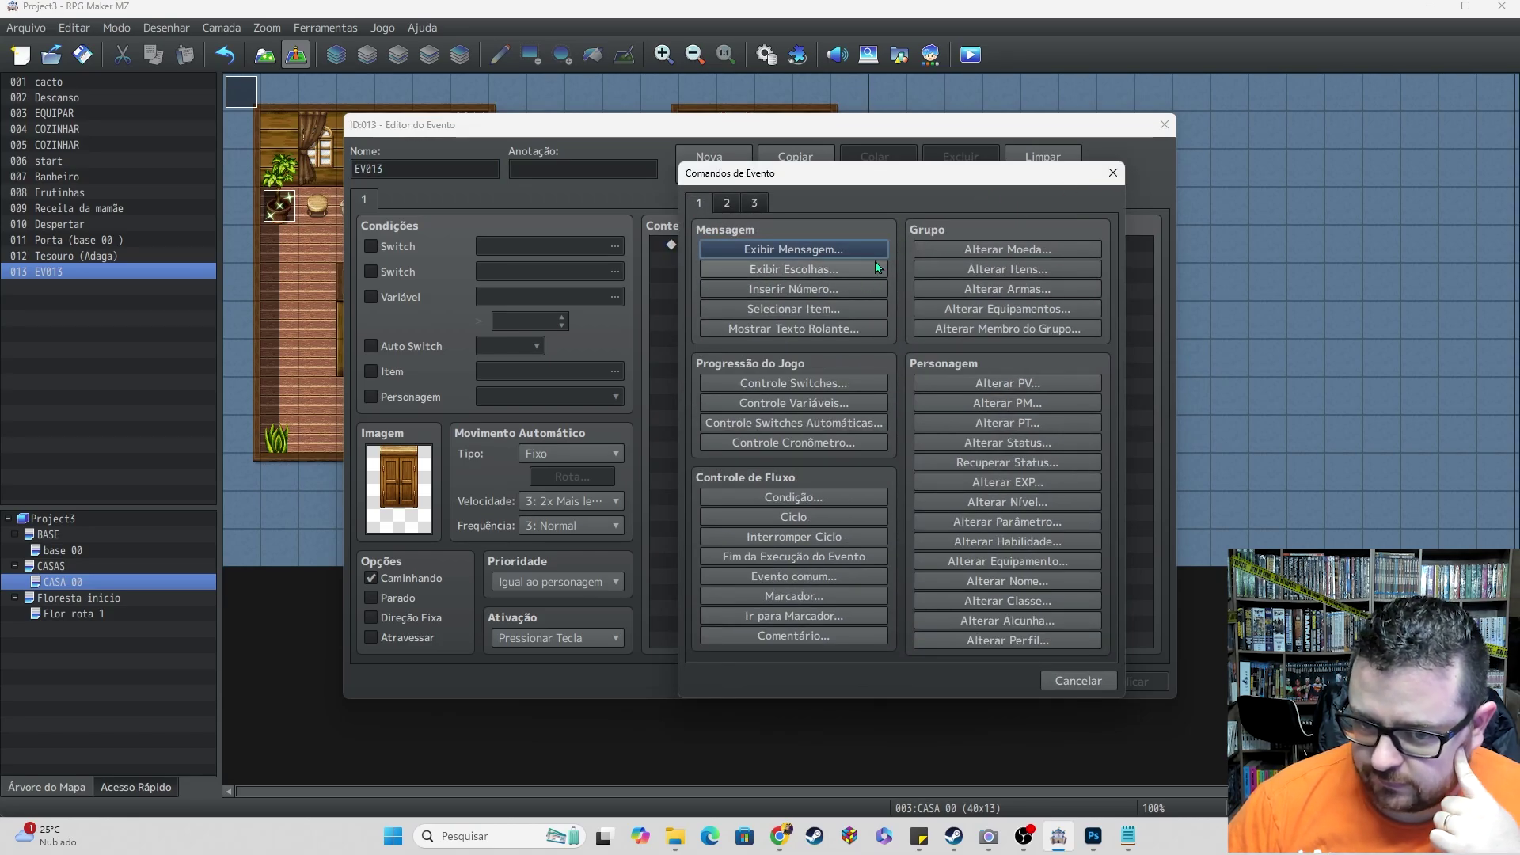
{"action": "left_click", "coordinate": [719, 204]}
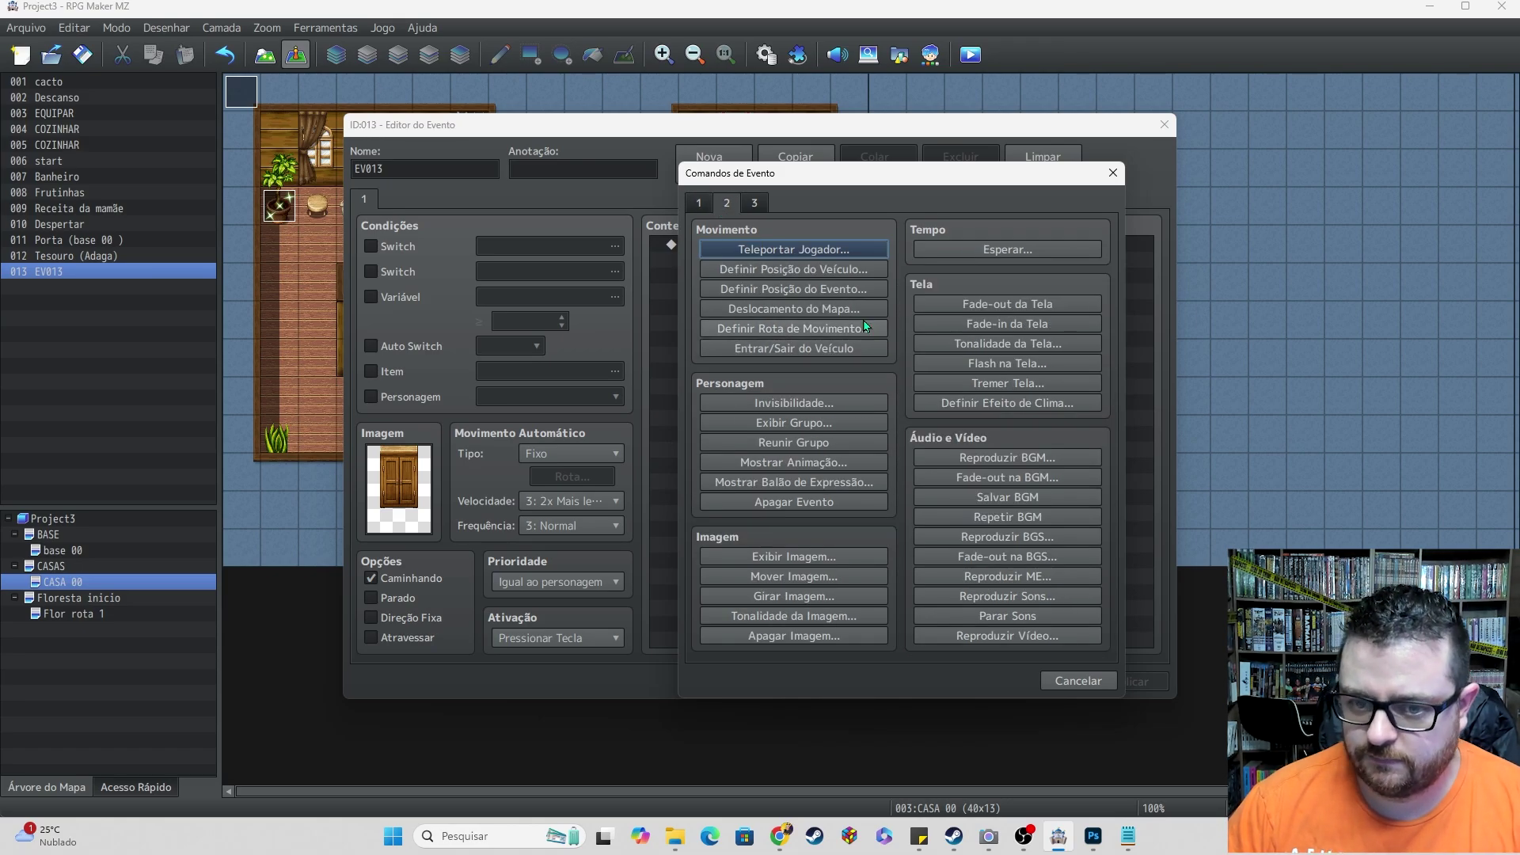
{"action": "left_click", "coordinate": [792, 327]}
{"action": "left_click", "coordinate": [646, 271]}
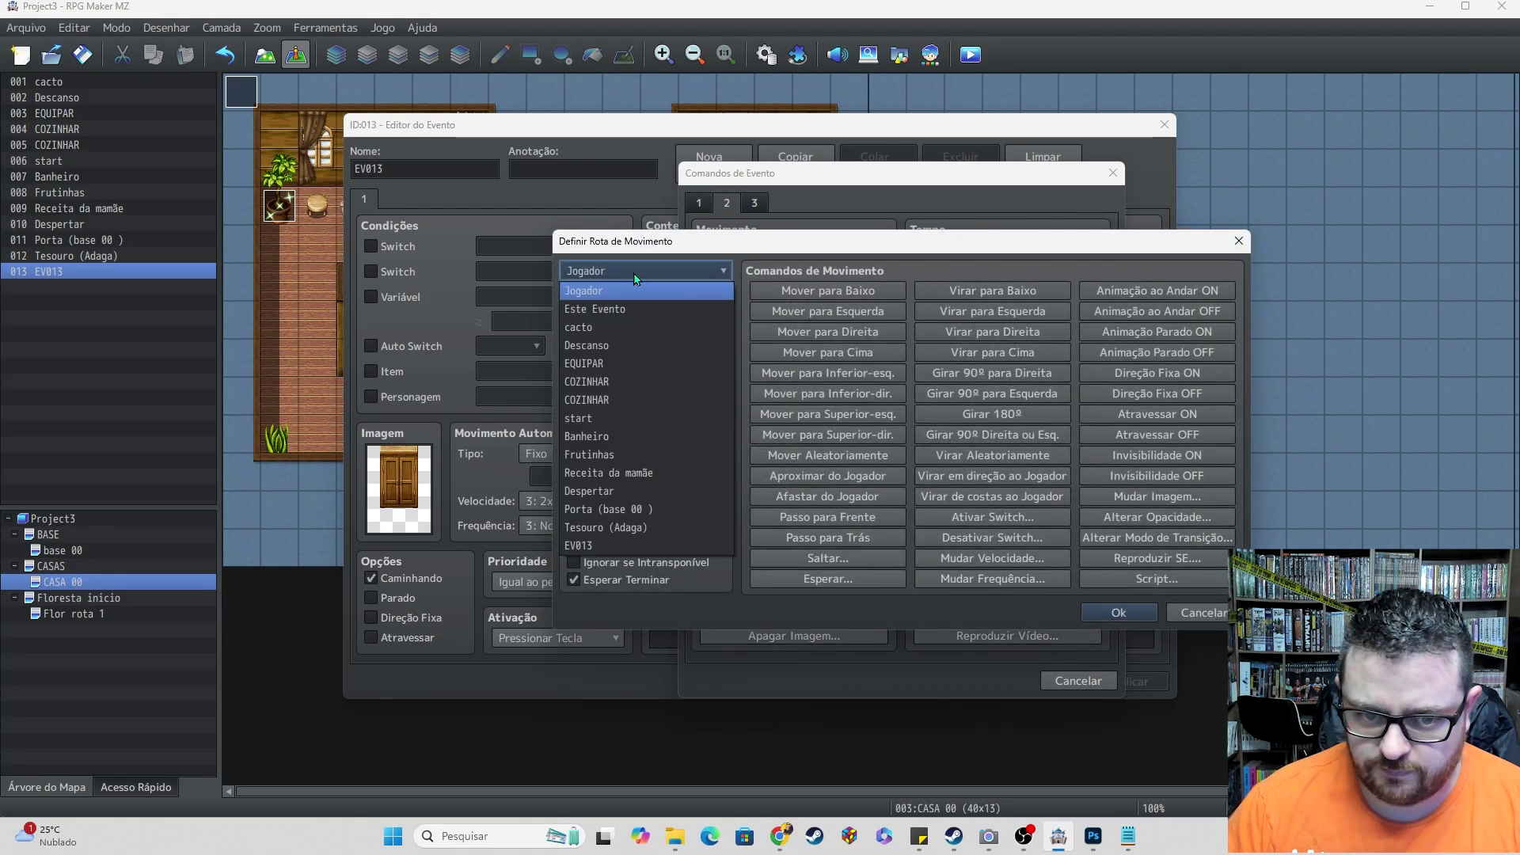
{"action": "left_click", "coordinate": [611, 308]}
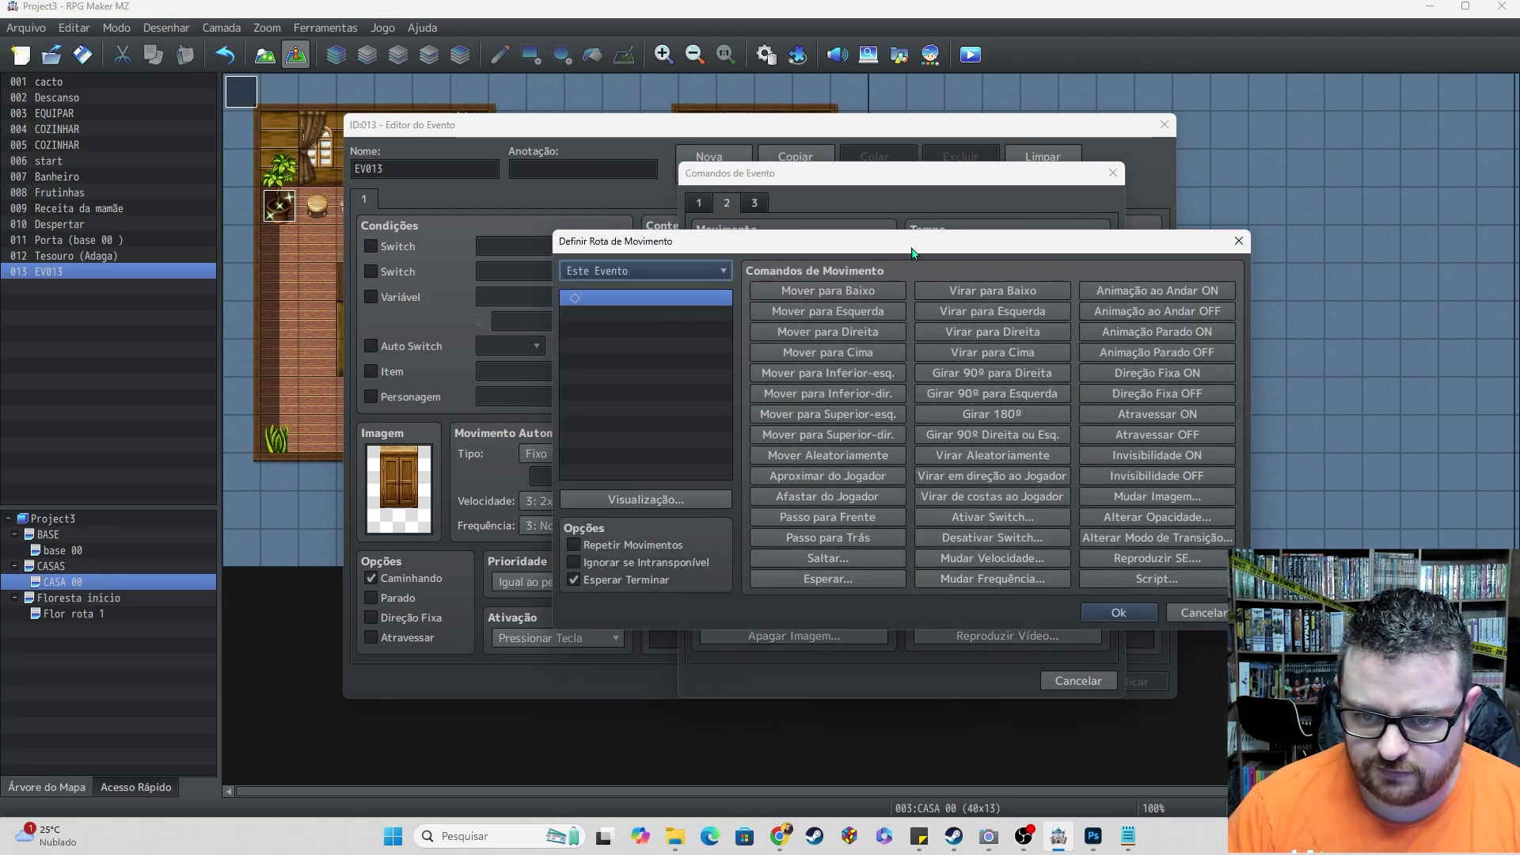
- Build the route as Virar para Esquerda, Esperar 3 quadros, Virar para Direita, Esperar 3 quadros, Virar para Cima, and confirm it
{"action": "left_click", "coordinate": [992, 311]}
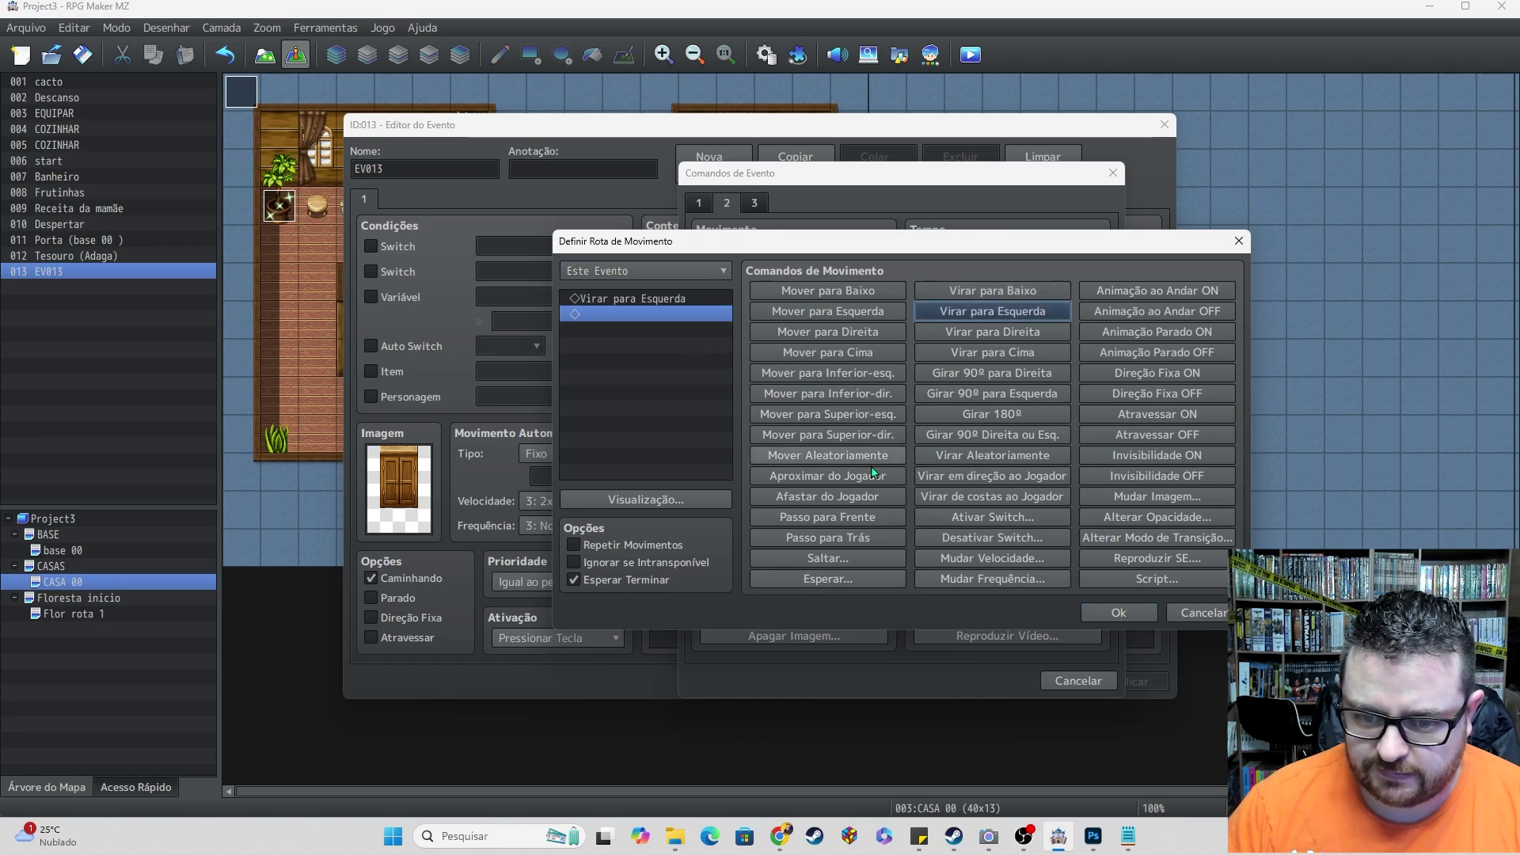
{"action": "left_click", "coordinate": [827, 579]}
{"action": "key", "text": "Return"}
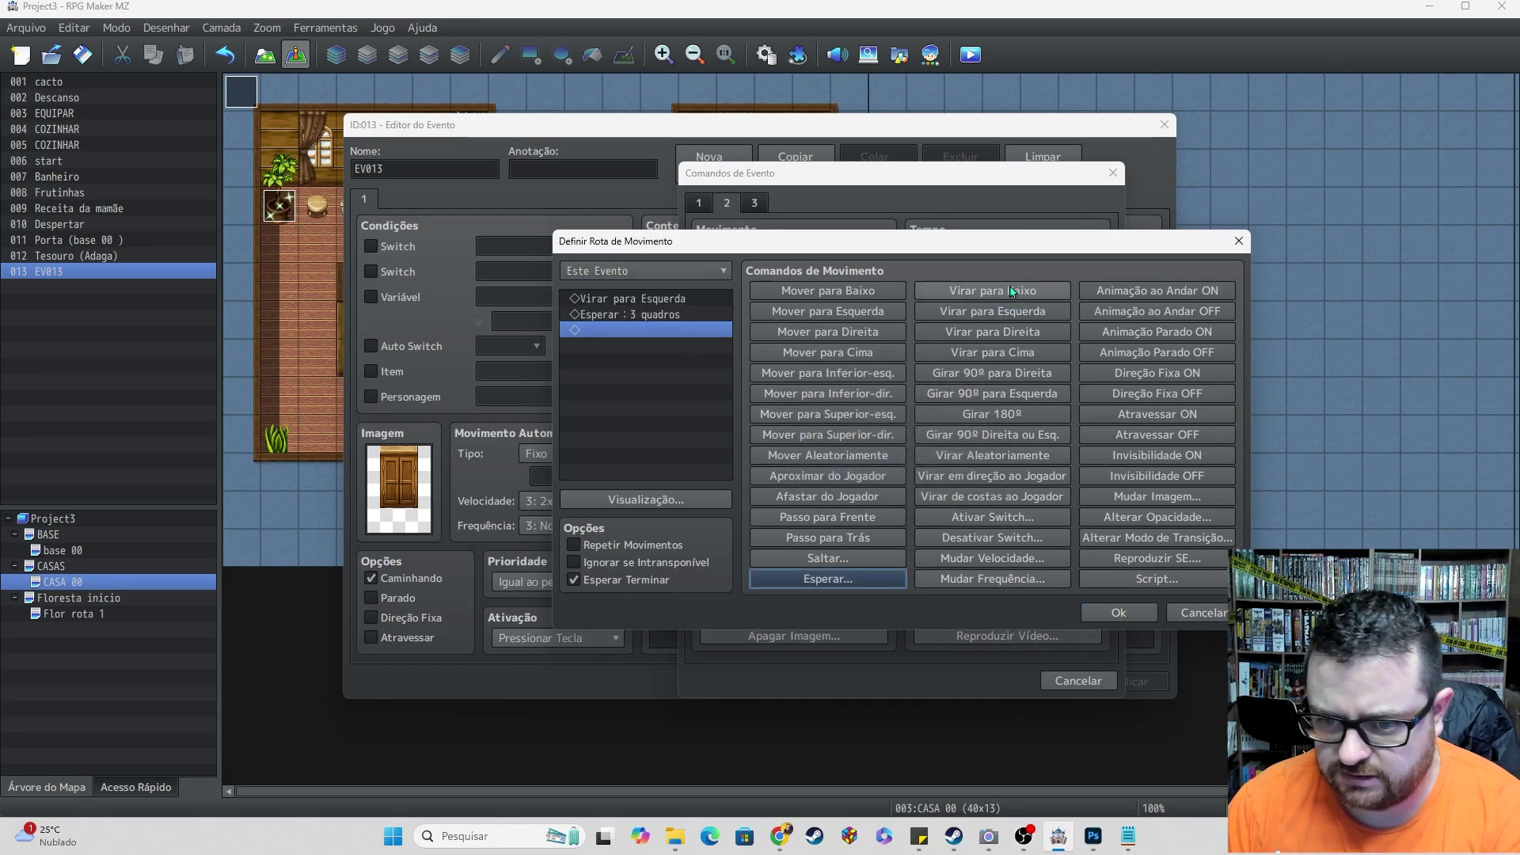
{"action": "left_click", "coordinate": [992, 331]}
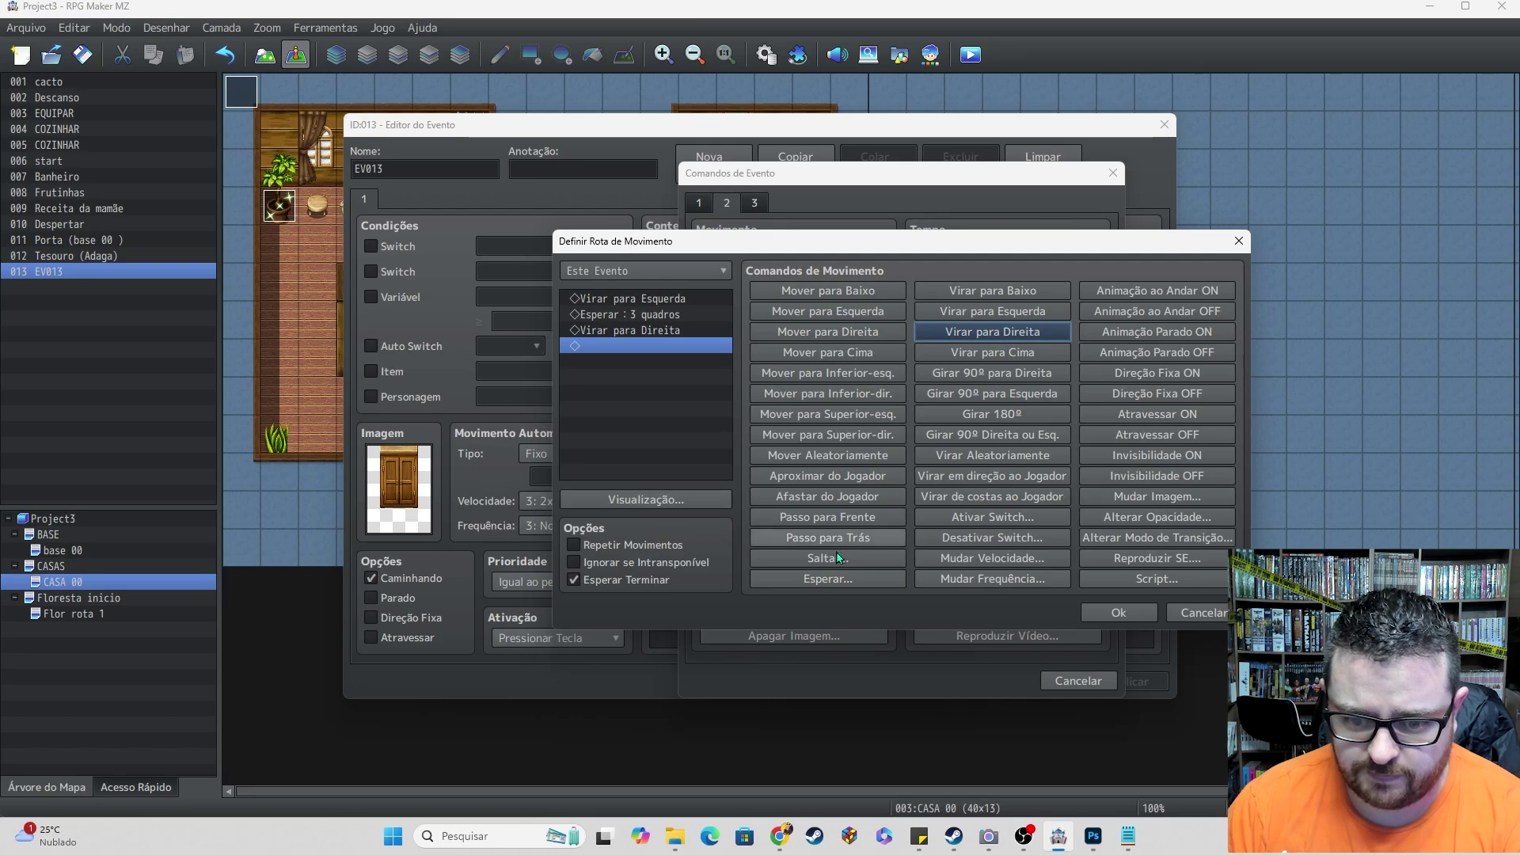
{"action": "left_click", "coordinate": [828, 579]}
{"action": "key", "text": "Return"}
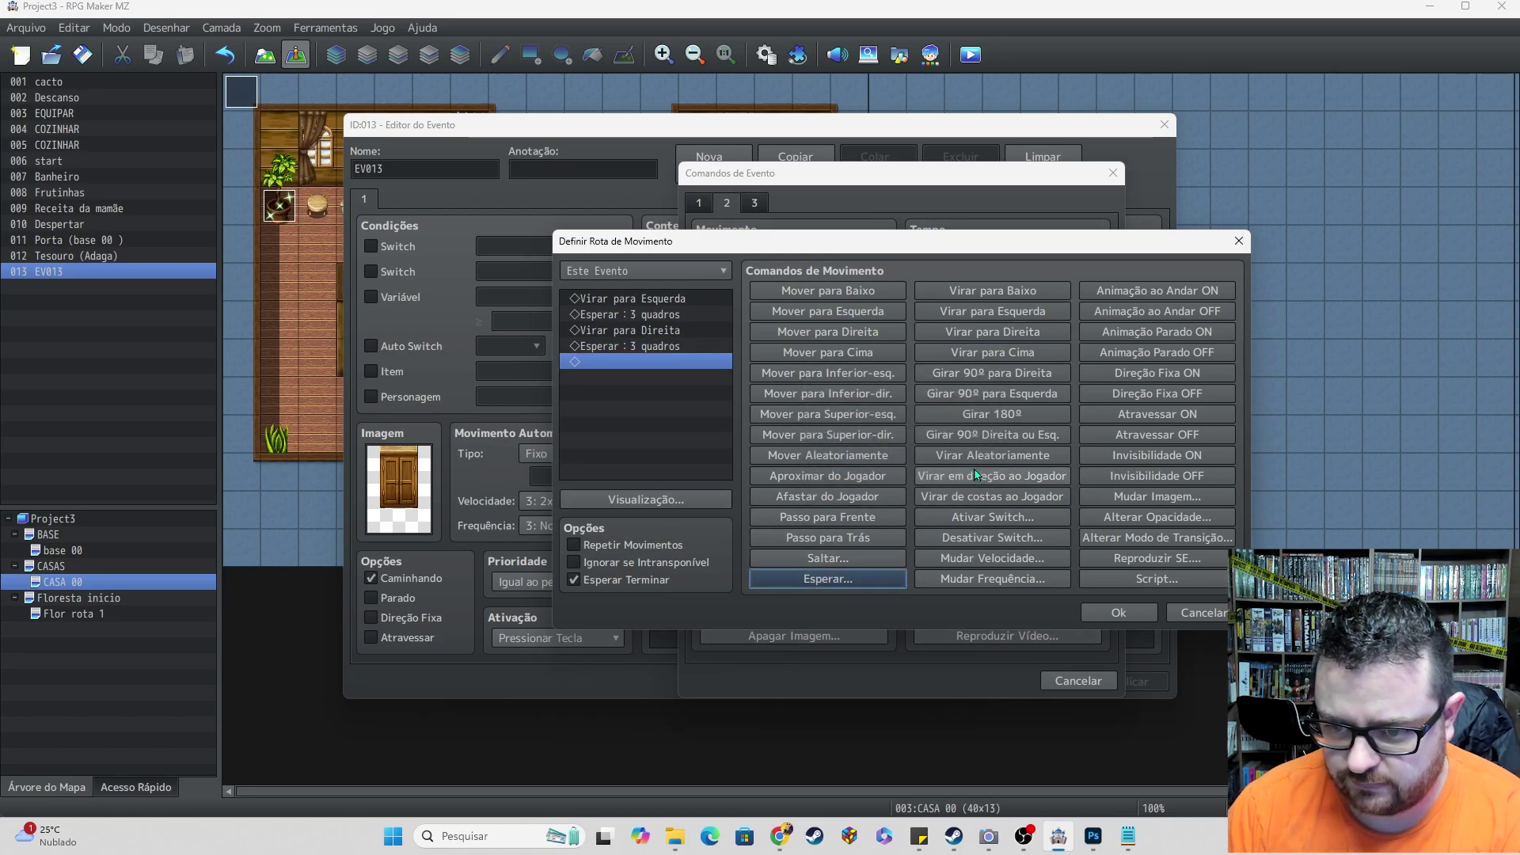
{"action": "left_click", "coordinate": [1042, 356]}
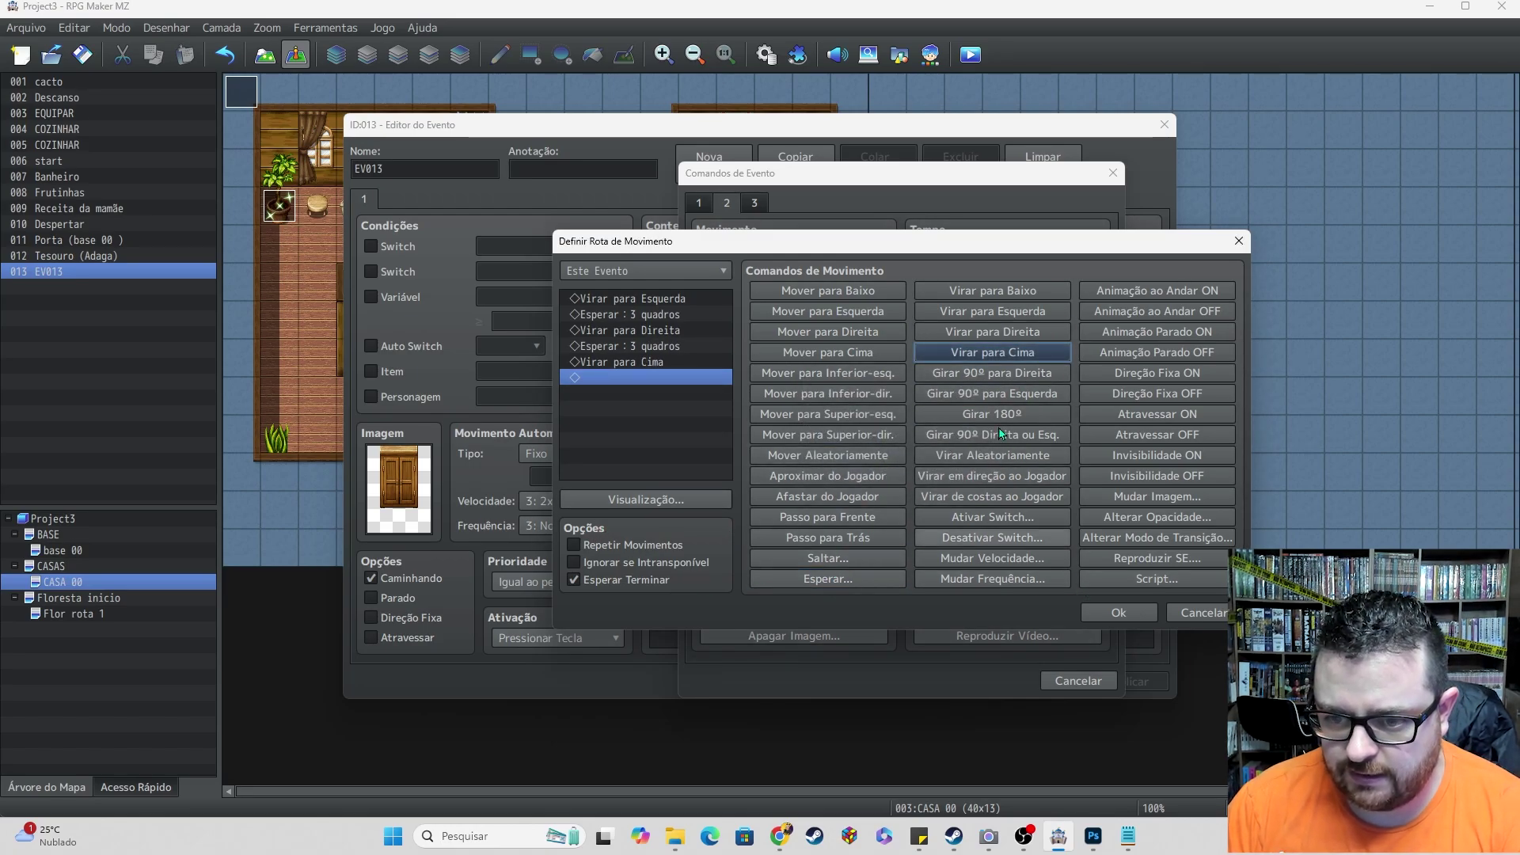
{"action": "left_click", "coordinate": [1119, 612]}
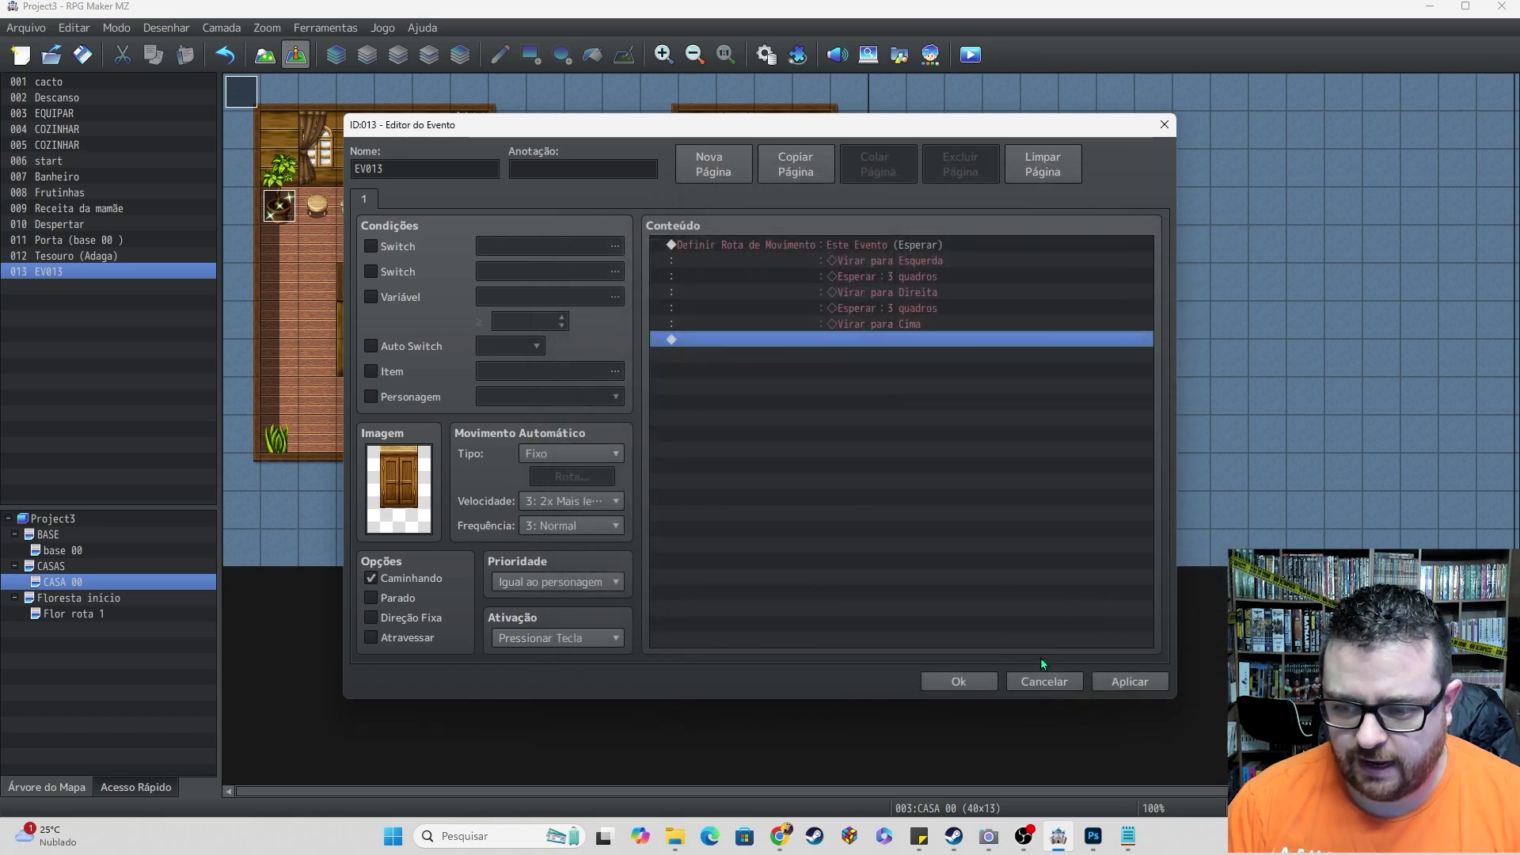
- Save the wardrobe event and paste copies of it on the adjacent tile and against the house's east wall
{"action": "left_click", "coordinate": [967, 683]}
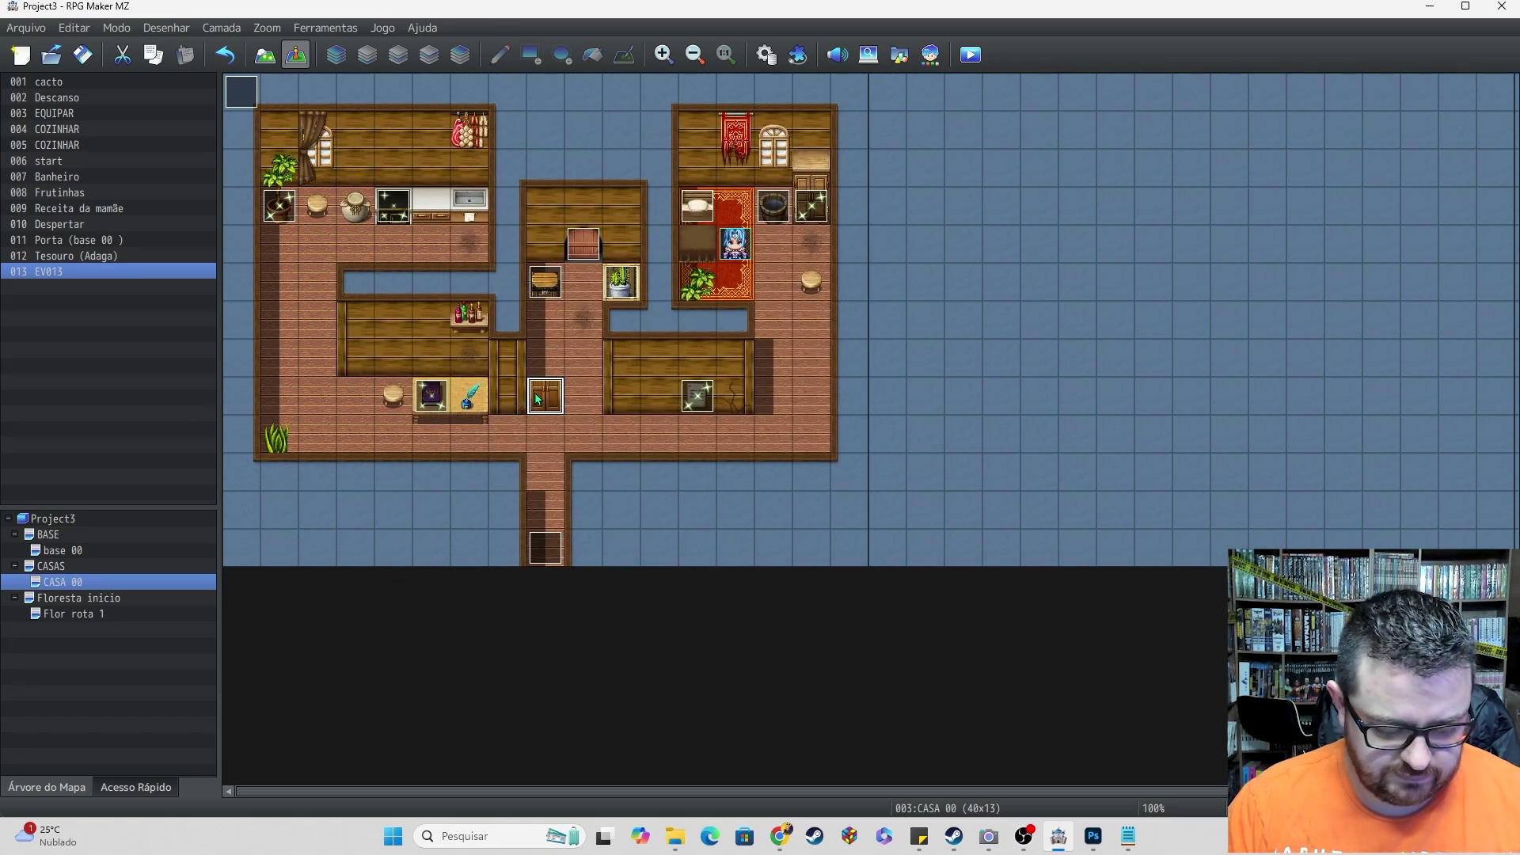
{"action": "left_click", "coordinate": [590, 393]}
{"action": "key", "text": "ctrl+v"}
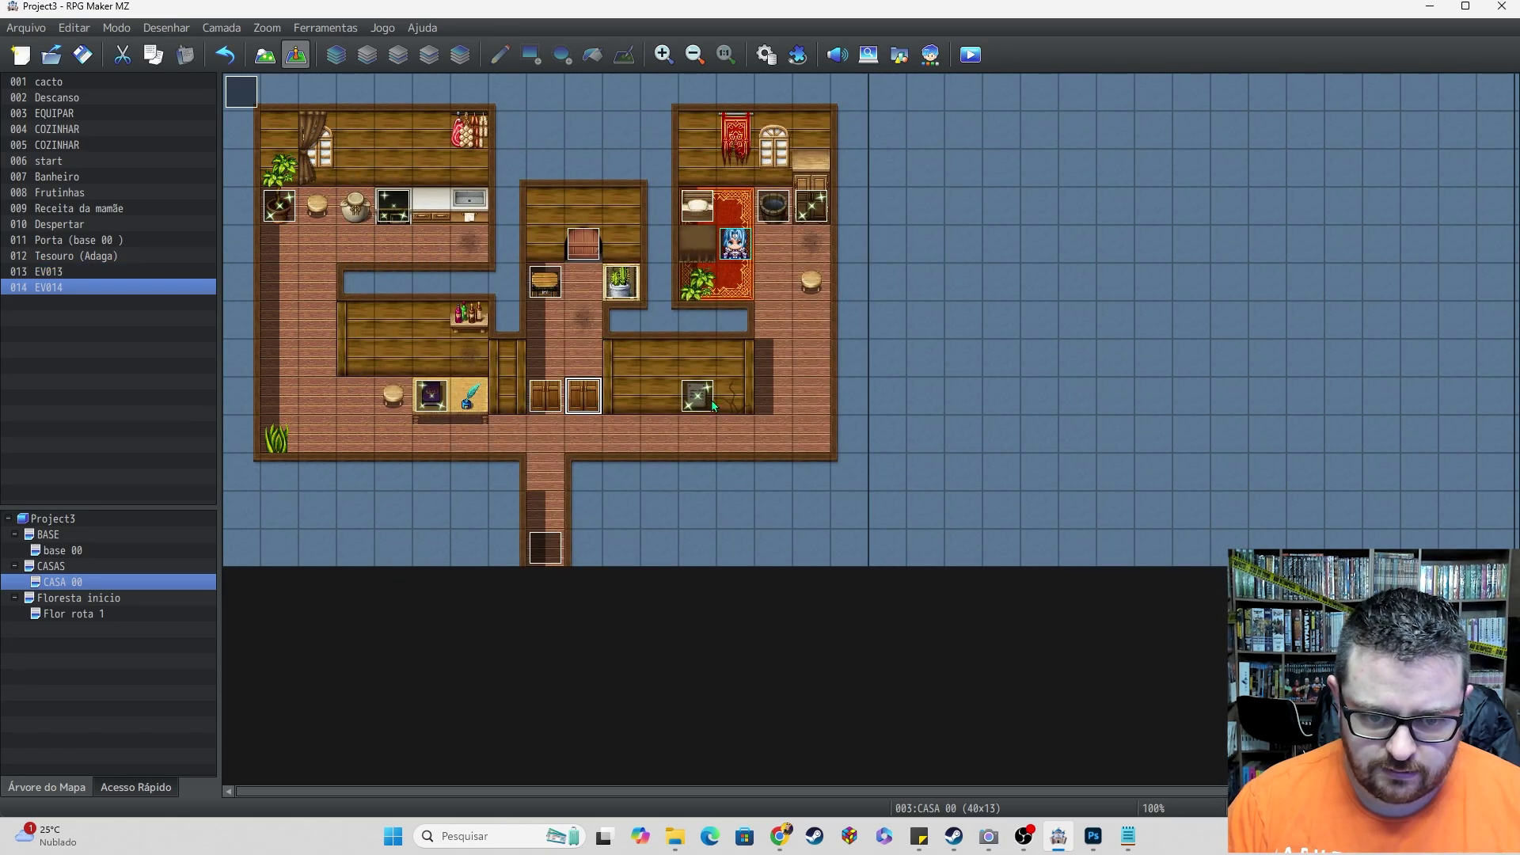
{"action": "left_click", "coordinate": [812, 396]}
{"action": "key", "text": "ctrl+v"}
- Save the project, playtest it in full screen walking the character down to the east wall wardrobe, and close the test
{"action": "left_click", "coordinate": [971, 54]}
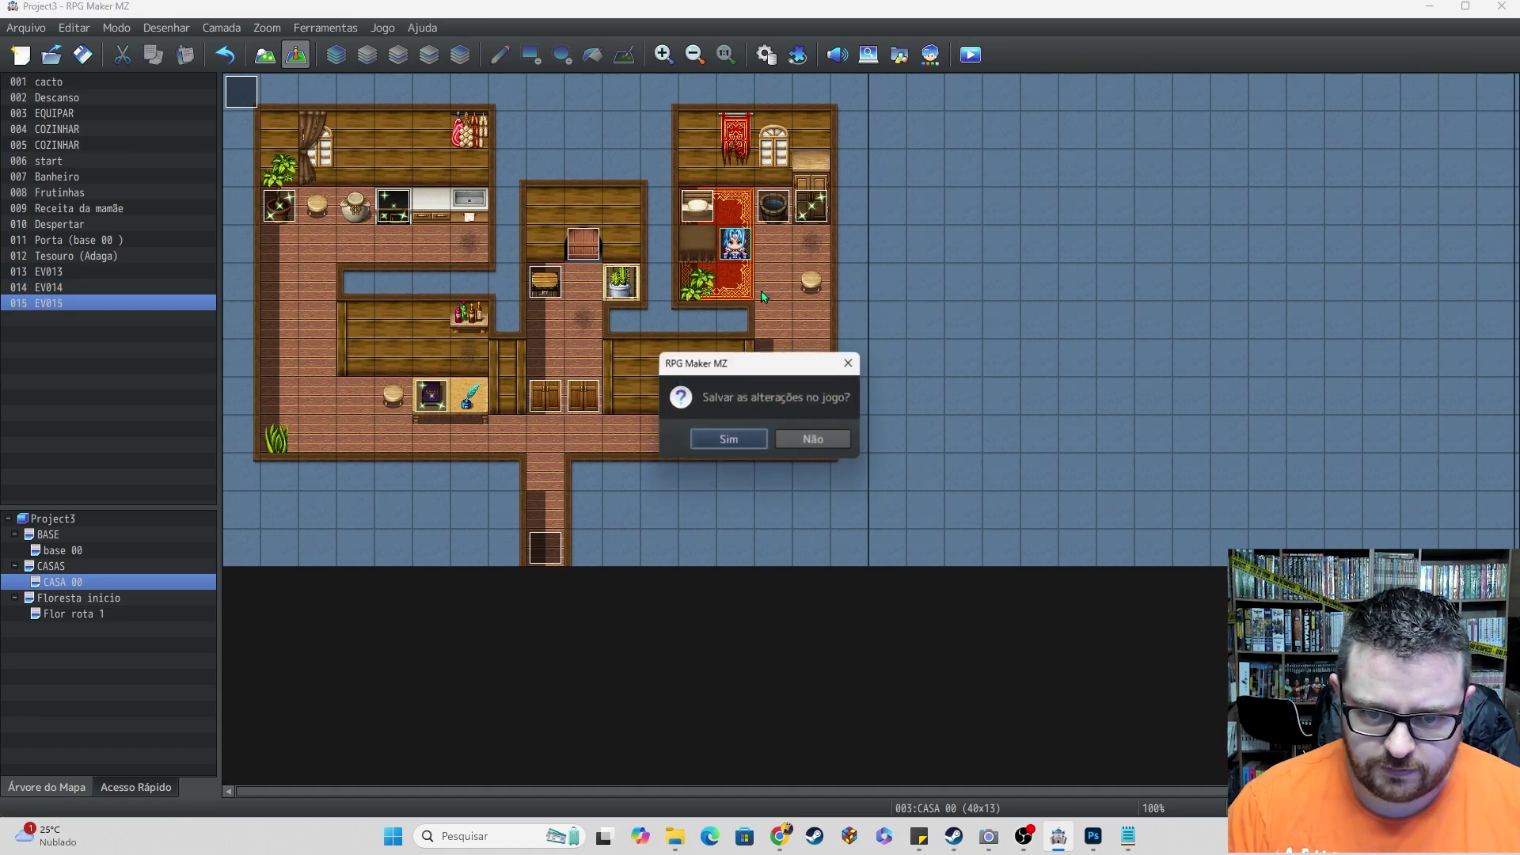
{"action": "left_click", "coordinate": [726, 441]}
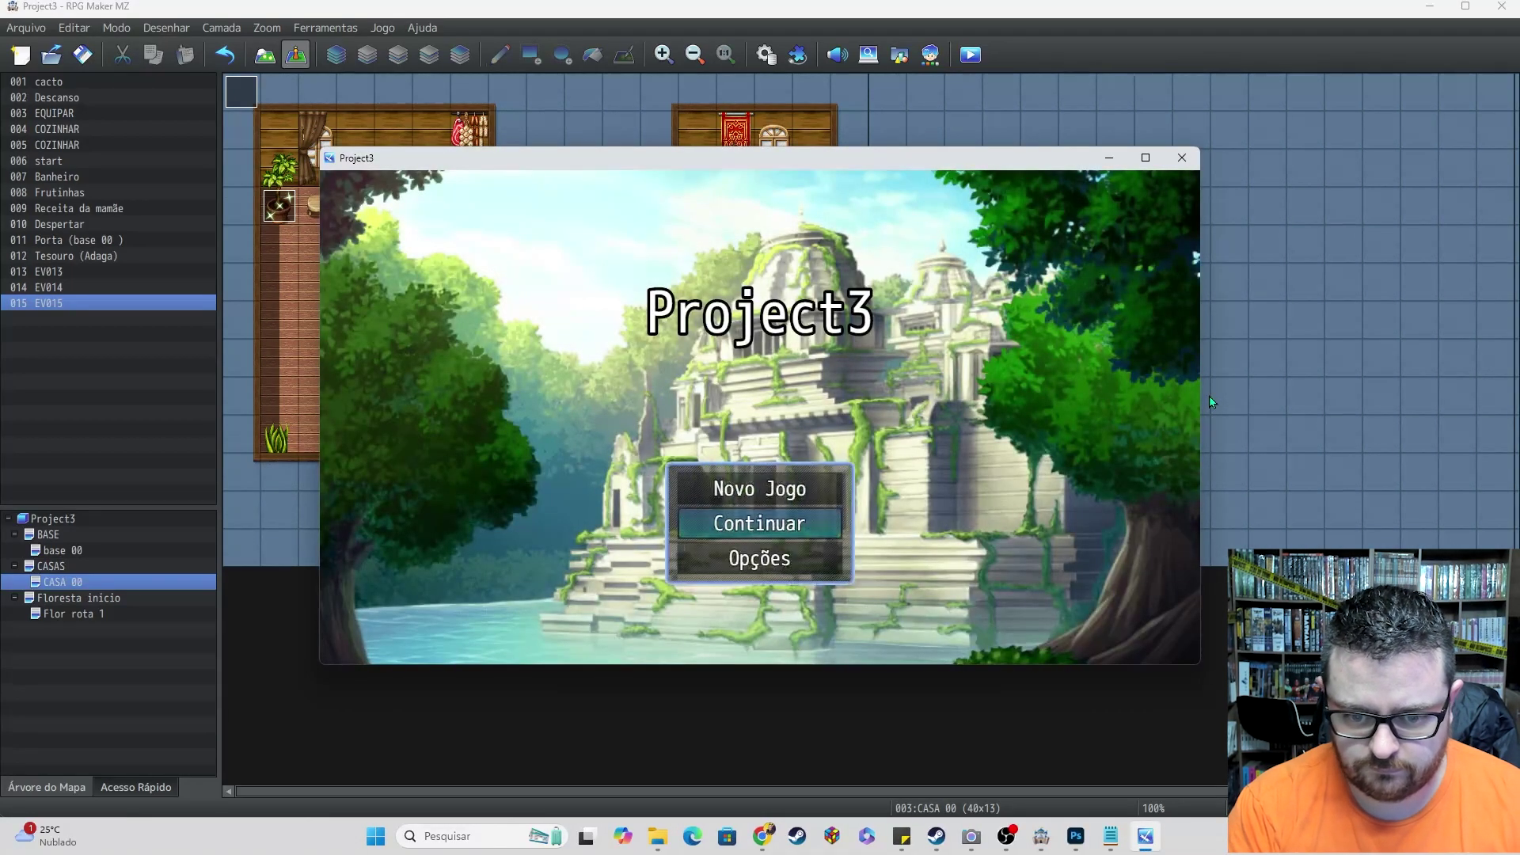
{"action": "key", "text": "Return"}
{"action": "key", "text": "F4"}
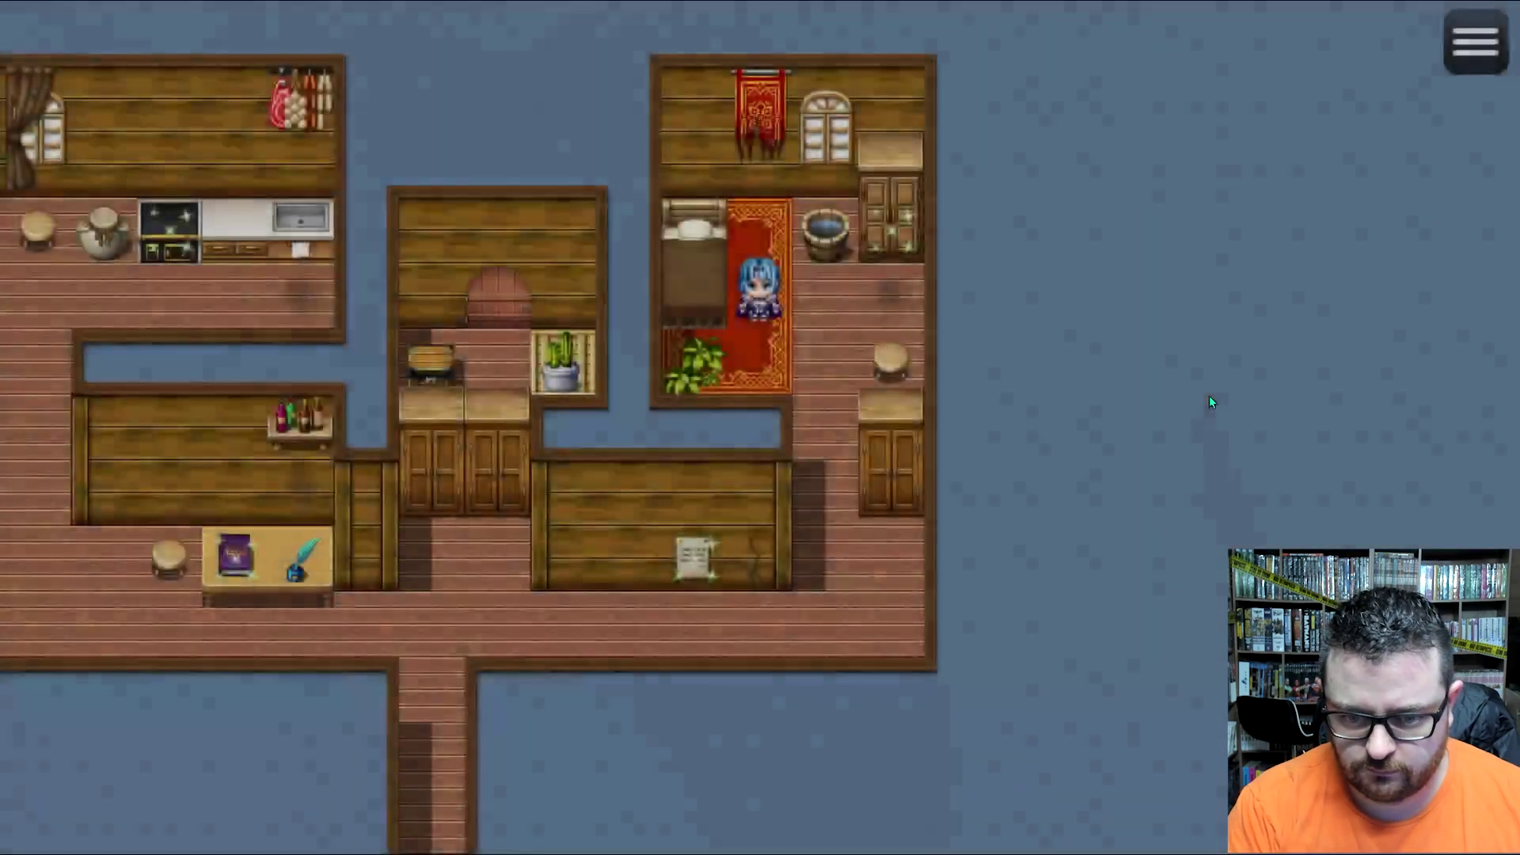
{"action": "key", "text": "Down"}
{"action": "key", "text": "Right"}
{"action": "key", "text": "Down"}
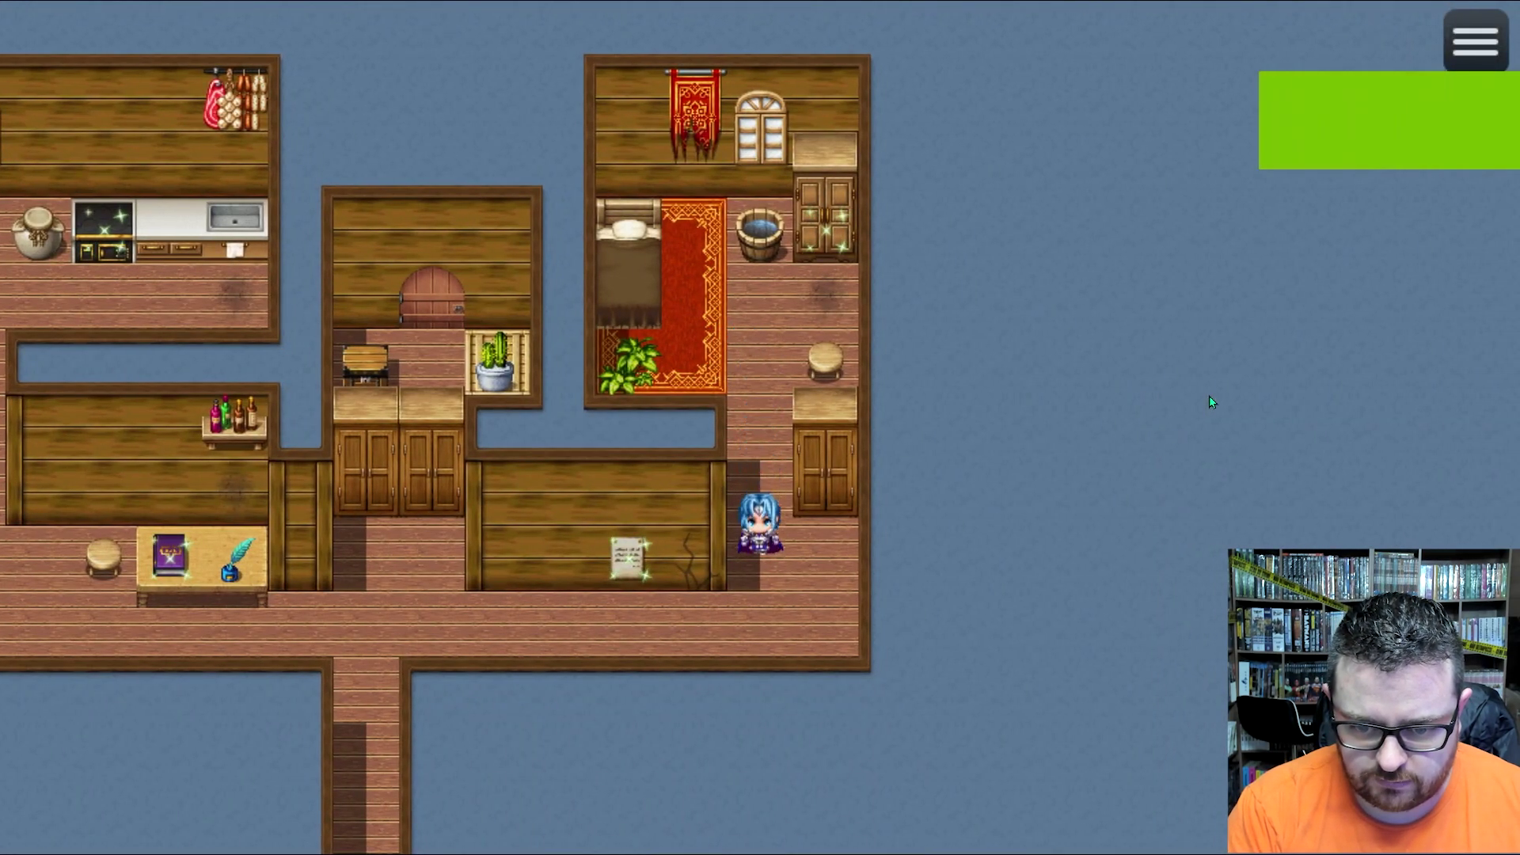
{"action": "key", "text": "Right"}
{"action": "key", "text": "Down"}
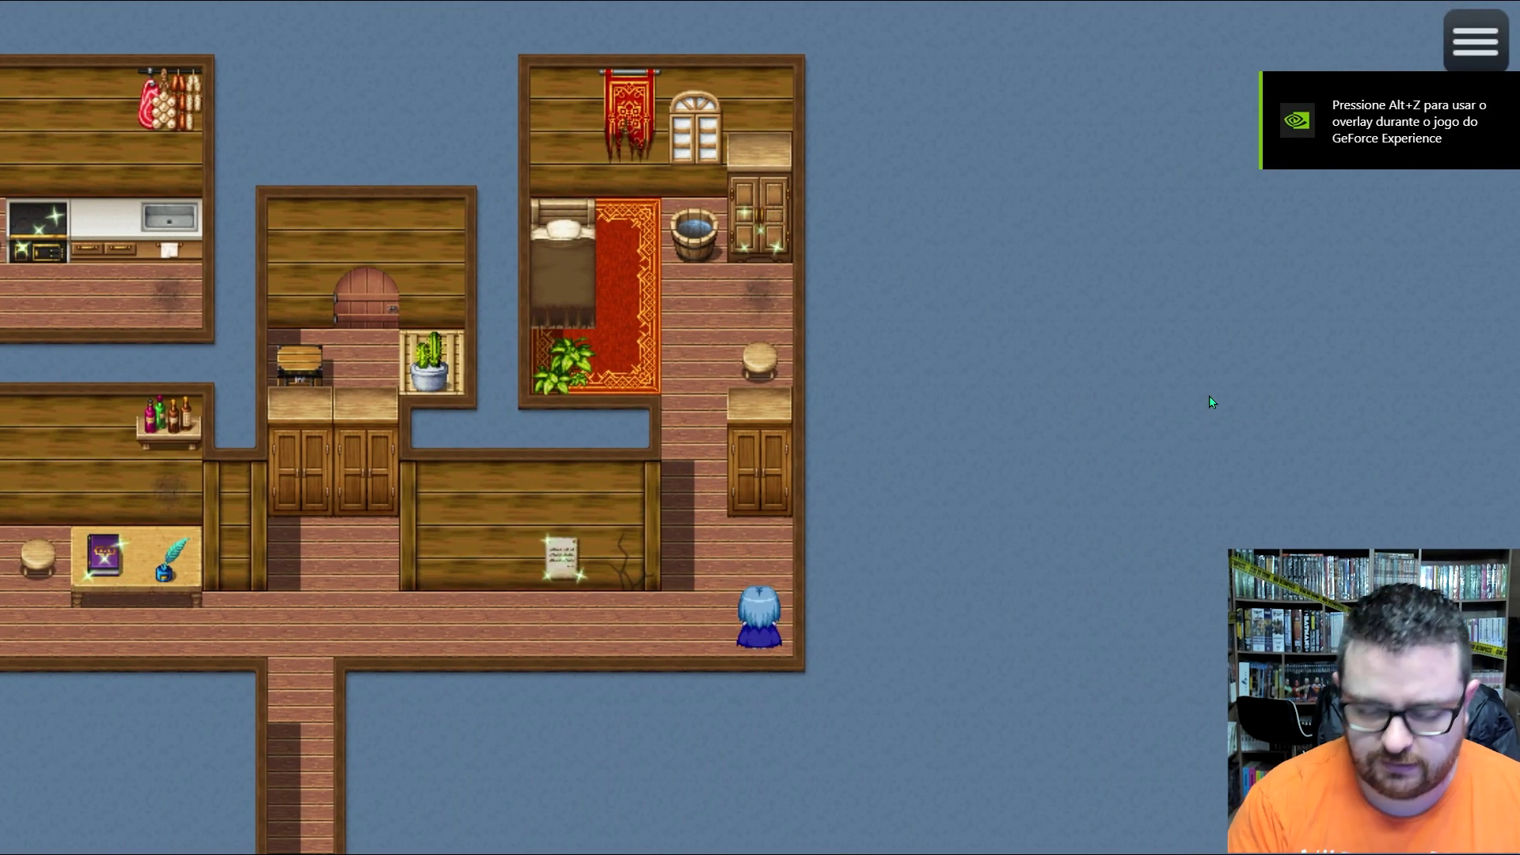
{"action": "key", "text": "F4"}
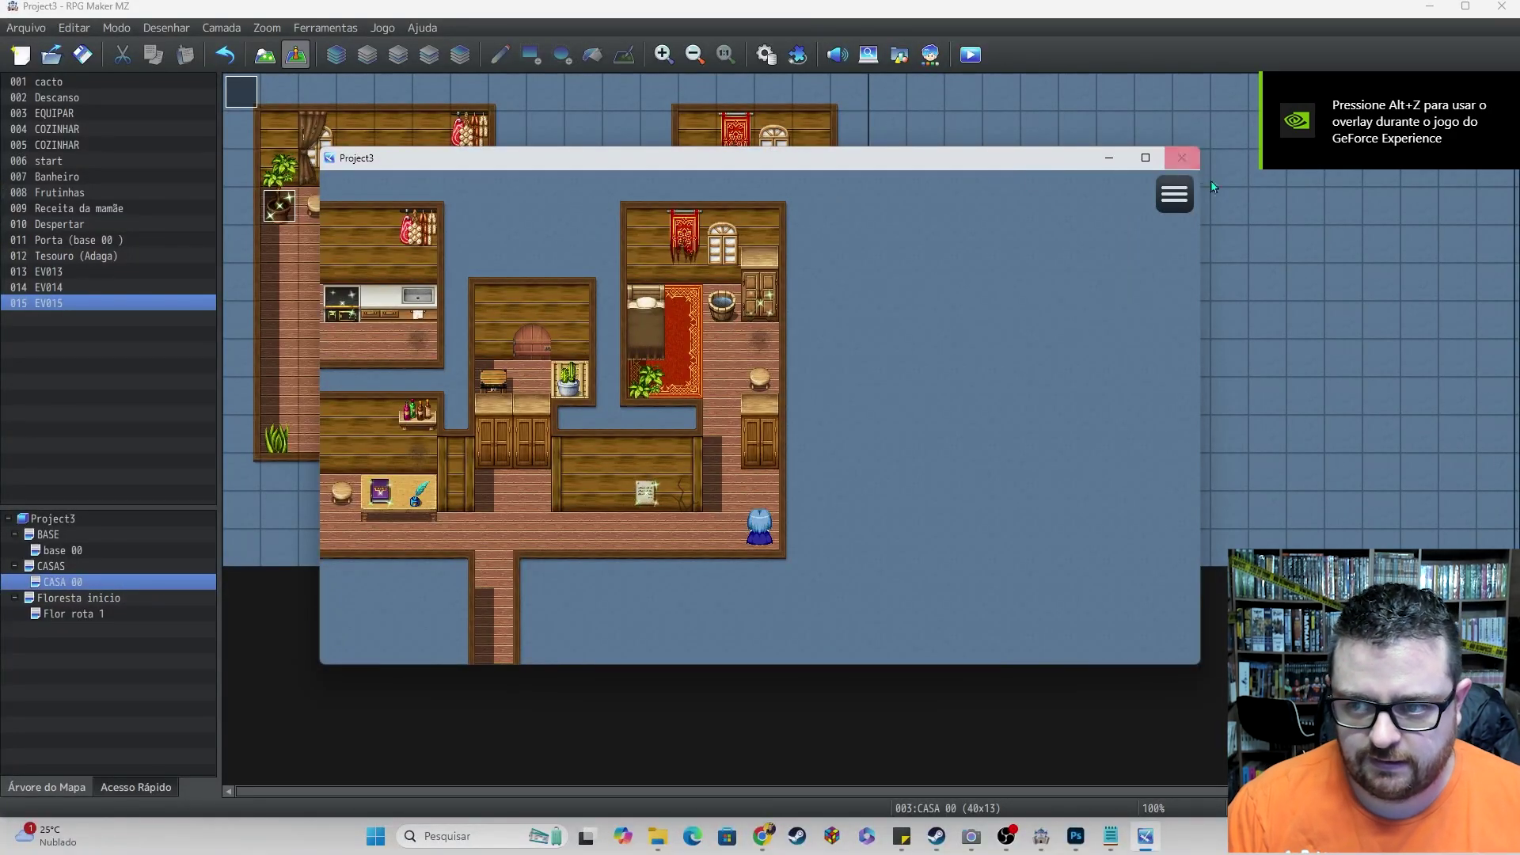
{"action": "left_click", "coordinate": [1188, 165]}
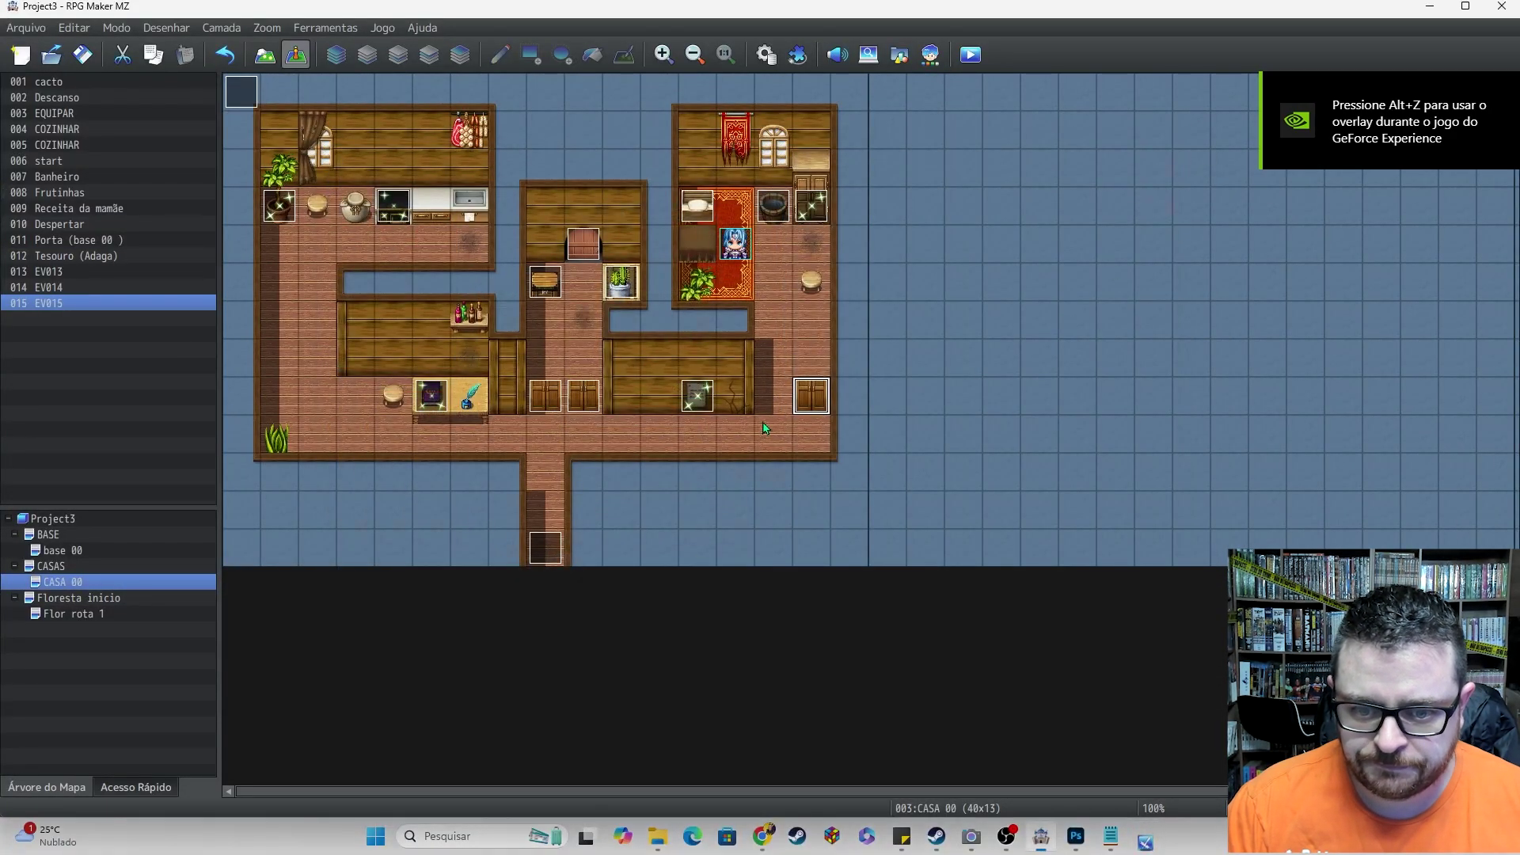
- Set the east wardrobe event's priority to Abaixo do personagem and move the EQUIPAR event to the tile directly above it
{"action": "double_click", "coordinate": [805, 409]}
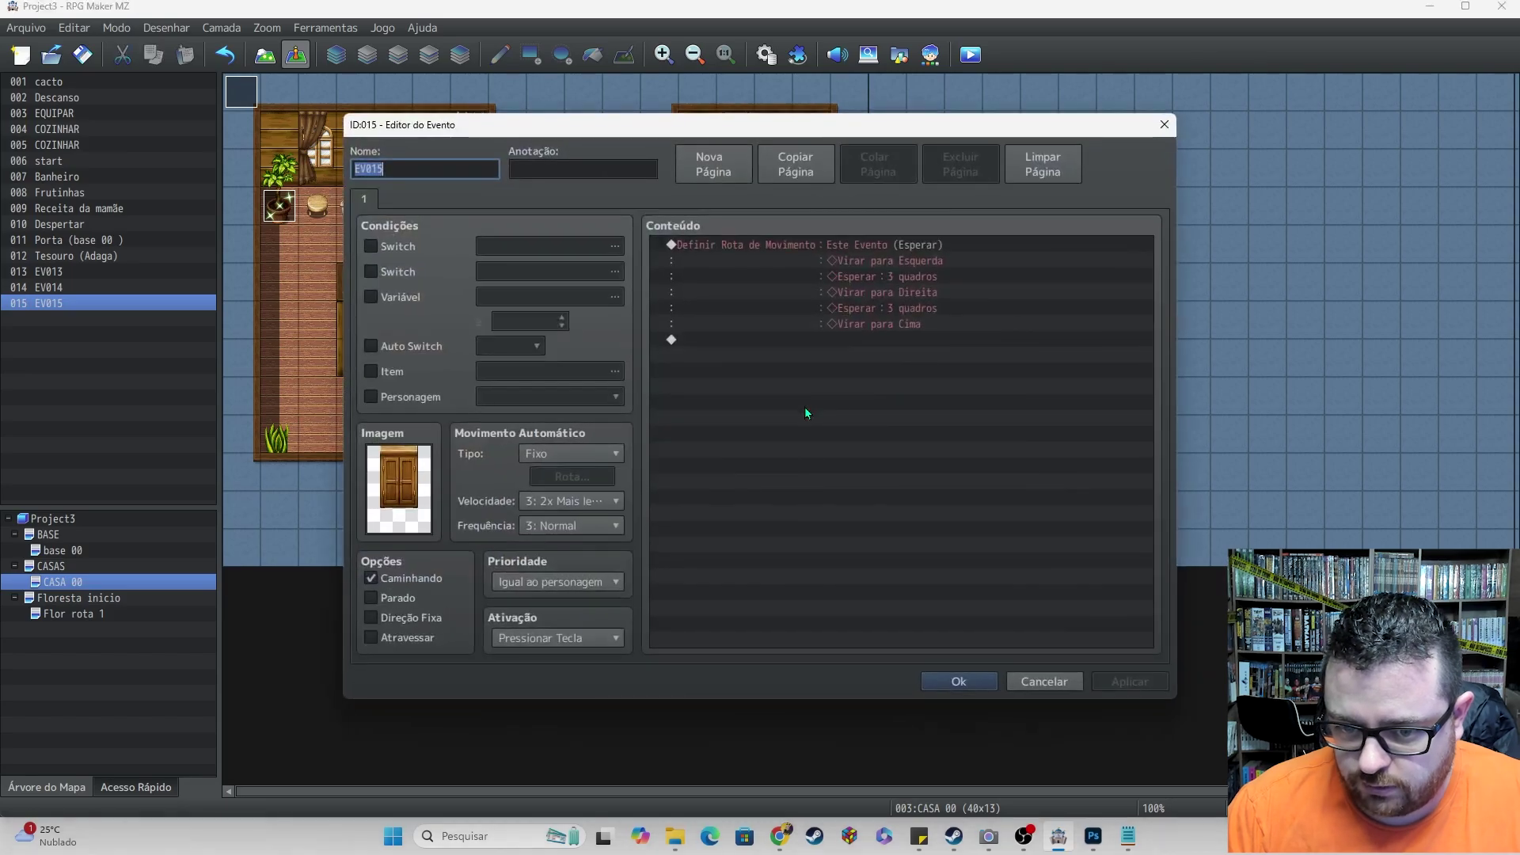
{"action": "left_click", "coordinate": [549, 582]}
{"action": "left_click", "coordinate": [591, 605]}
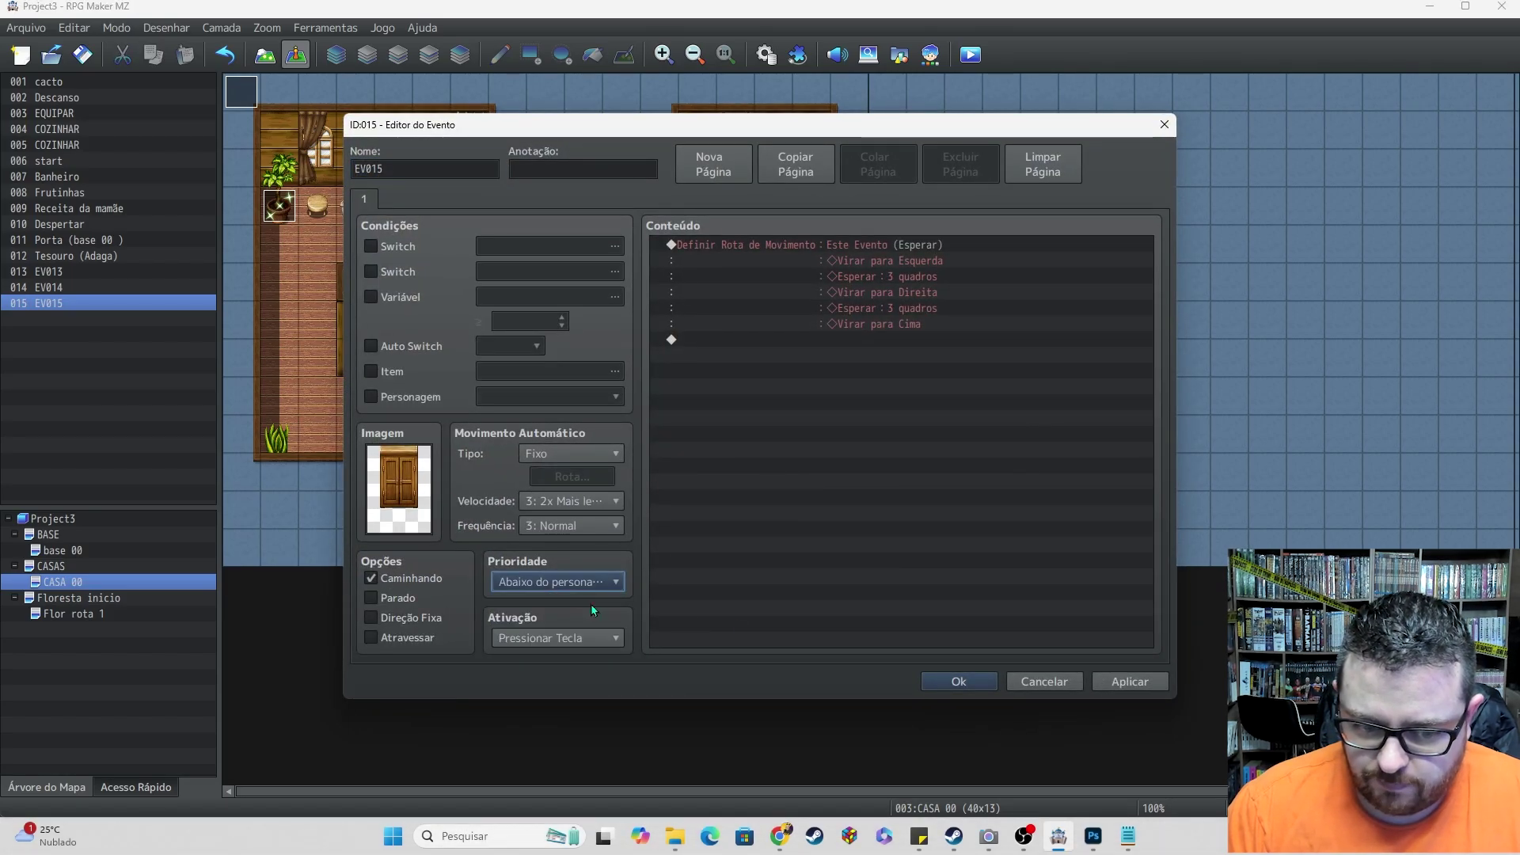
{"action": "left_click", "coordinate": [975, 682]}
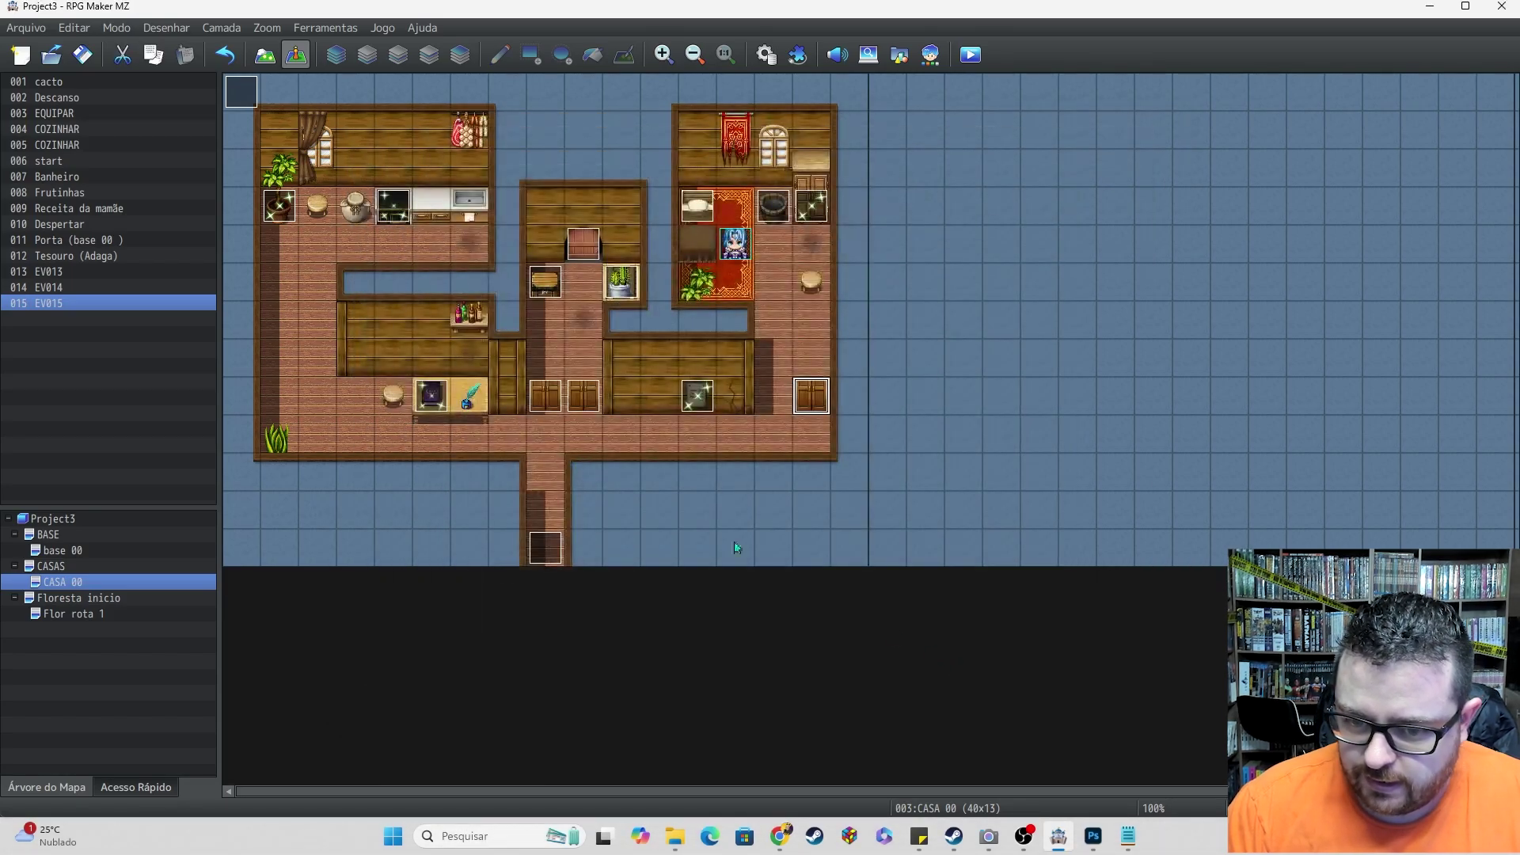
{"action": "left_click", "coordinate": [808, 211]}
{"action": "left_click_drag", "start_coordinate": [808, 211], "coordinate": [812, 363]}
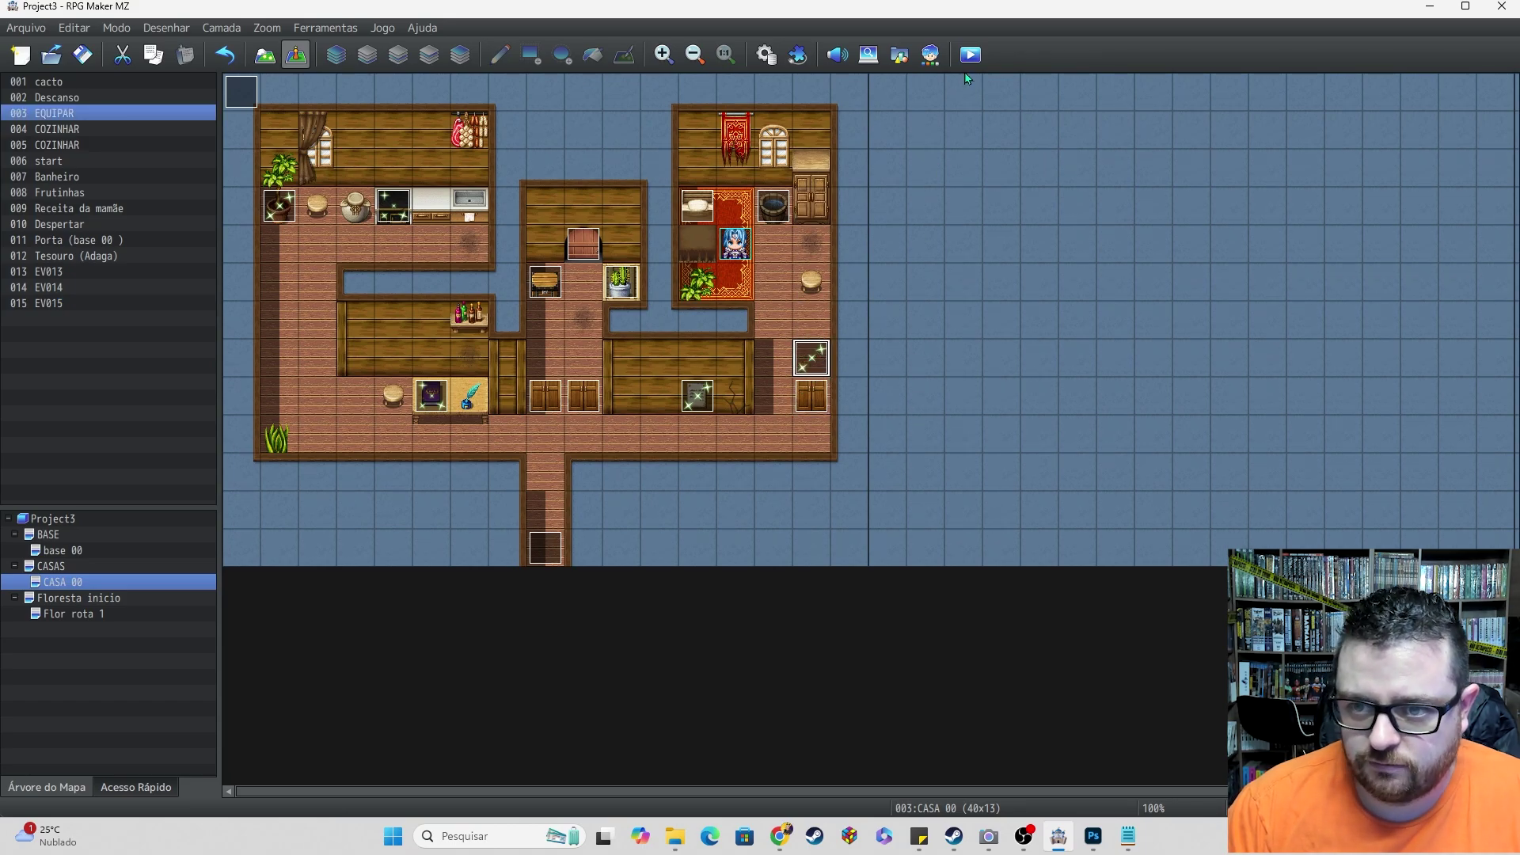
- Delete the two side-by-side wardrobe events in the middle of the house
{"action": "left_click", "coordinate": [583, 388]}
{"action": "key", "text": "Delete"}
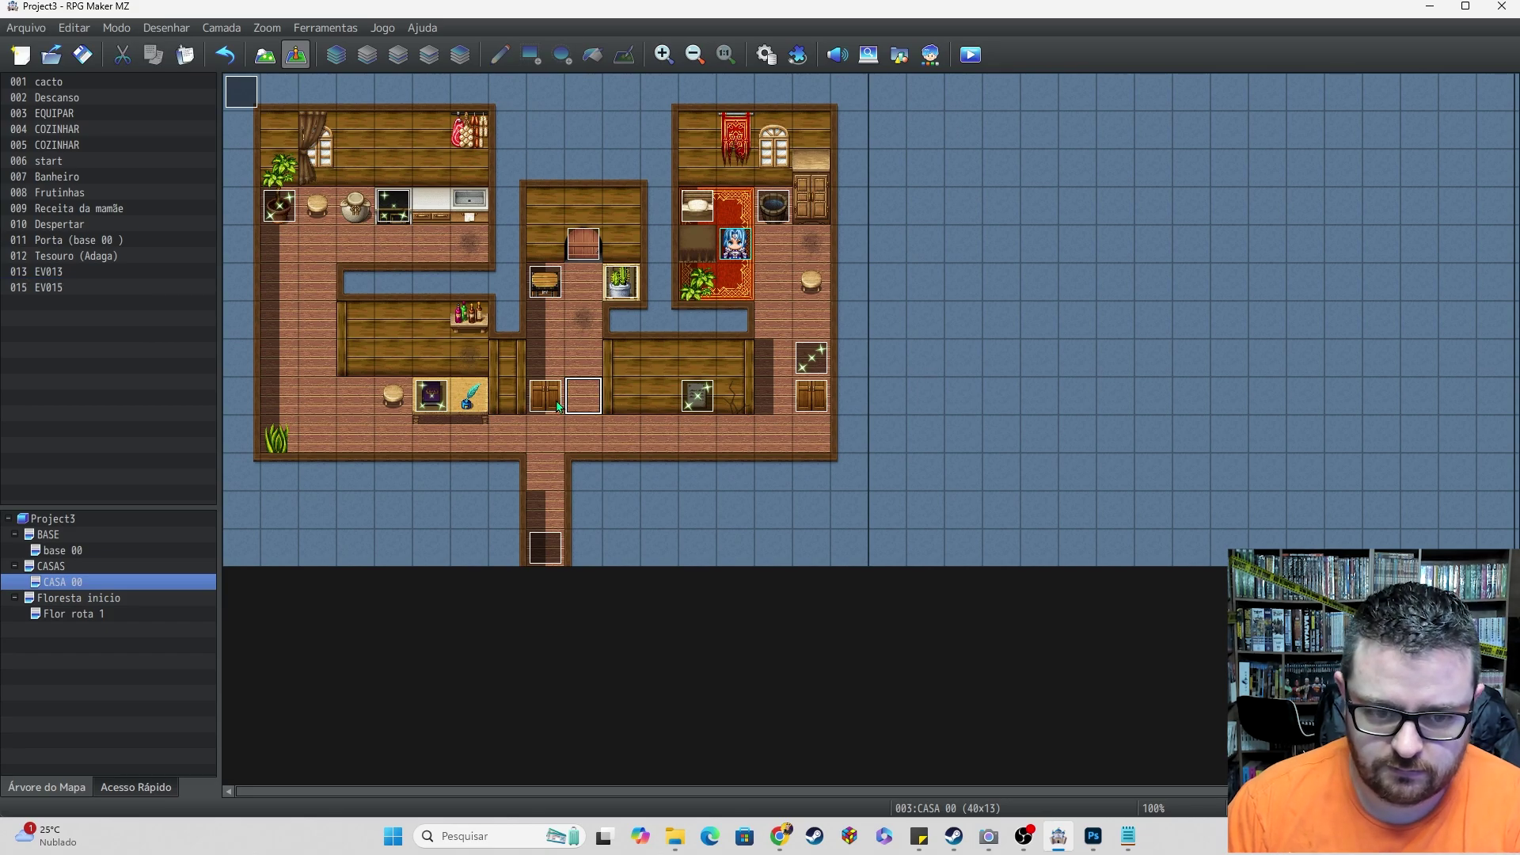
{"action": "left_click", "coordinate": [557, 407]}
{"action": "key", "text": "Delete"}
- Paste two copies of the east wardrobe event side by side, one tile above where the middle wardrobes stood
{"action": "left_click", "coordinate": [808, 394]}
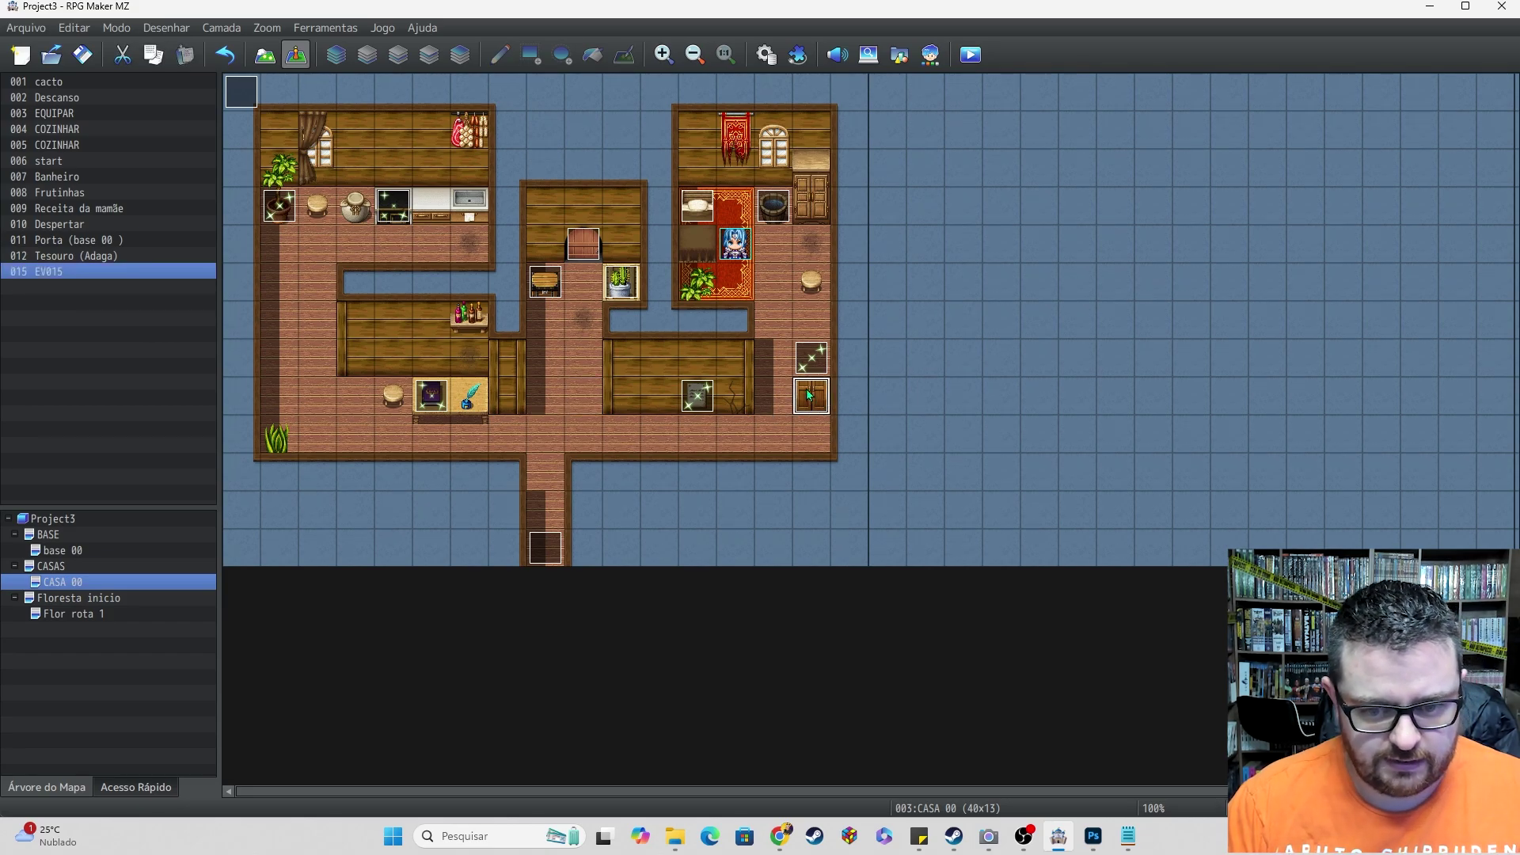
{"action": "left_click", "coordinate": [576, 364]}
{"action": "key", "text": "ctrl+v"}
{"action": "left_click", "coordinate": [547, 360]}
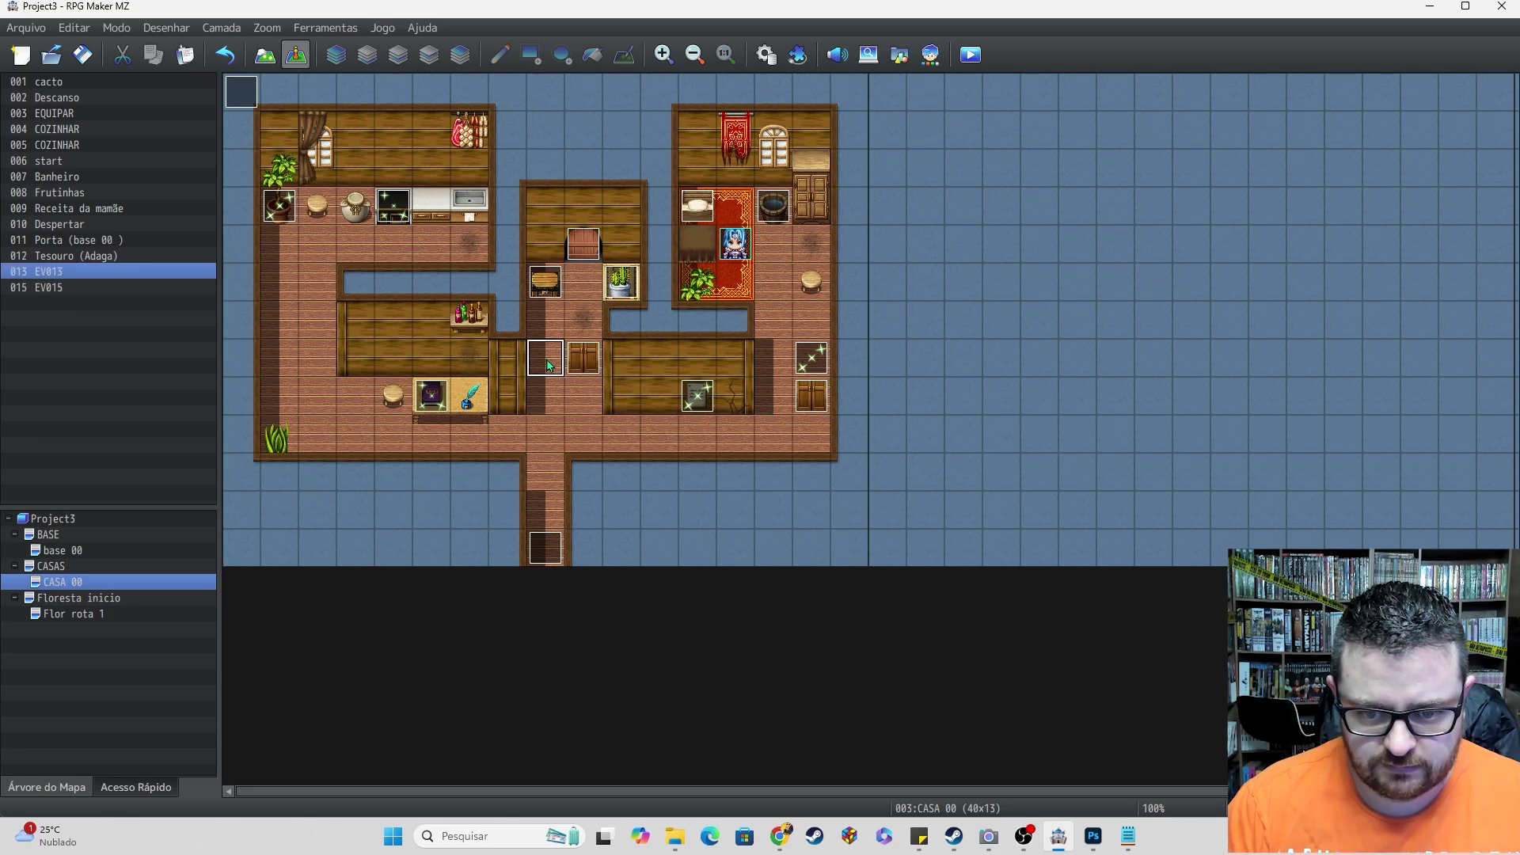
{"action": "key", "text": "ctrl+v"}
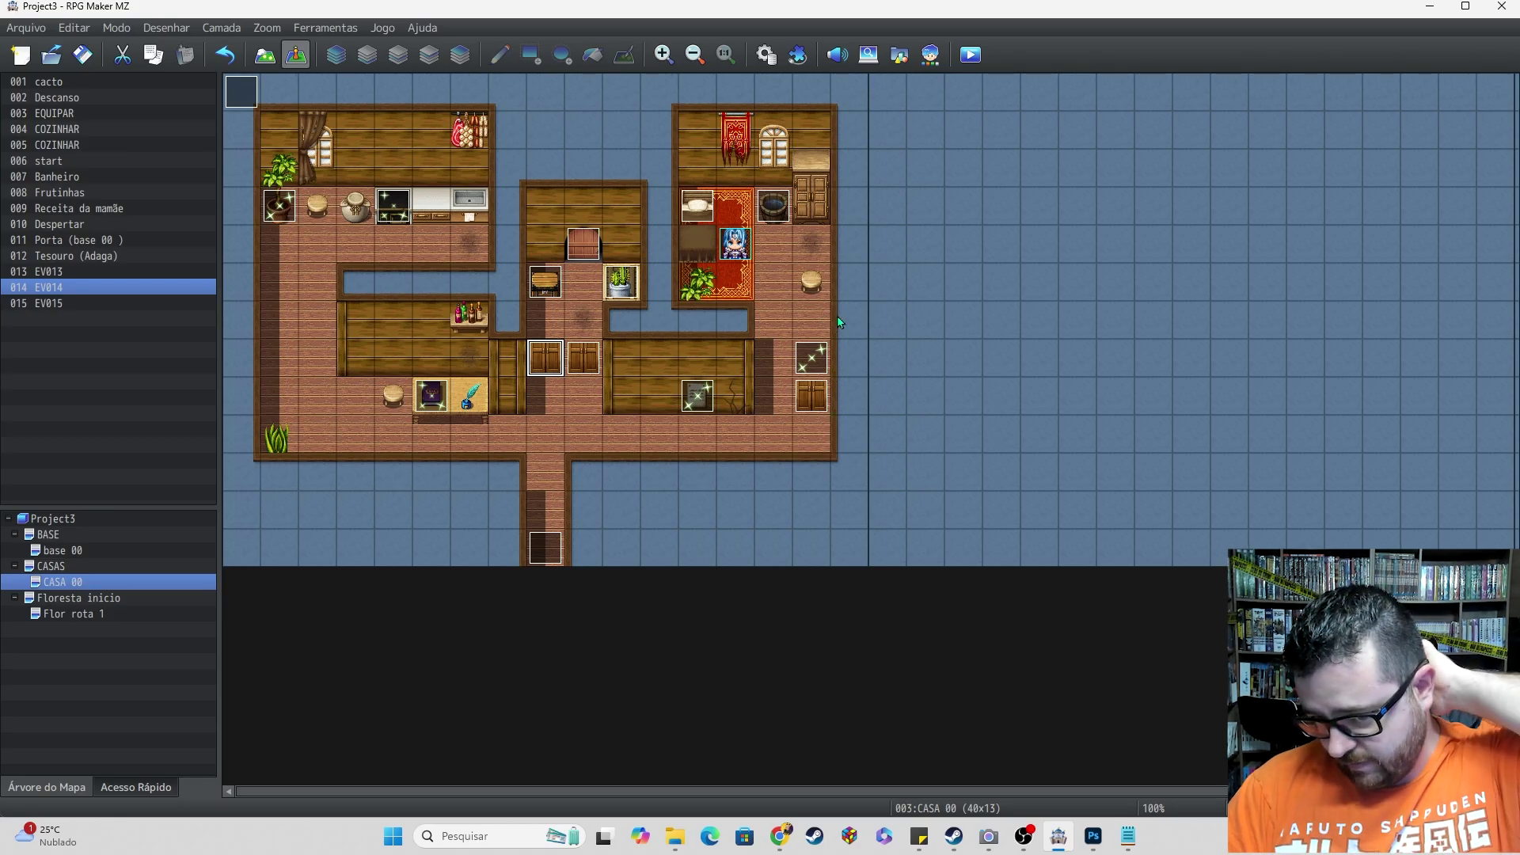
- Save the project, playtest the east wardrobe by walking the character up to it to check the doors, and close the test
{"action": "left_click", "coordinate": [971, 54]}
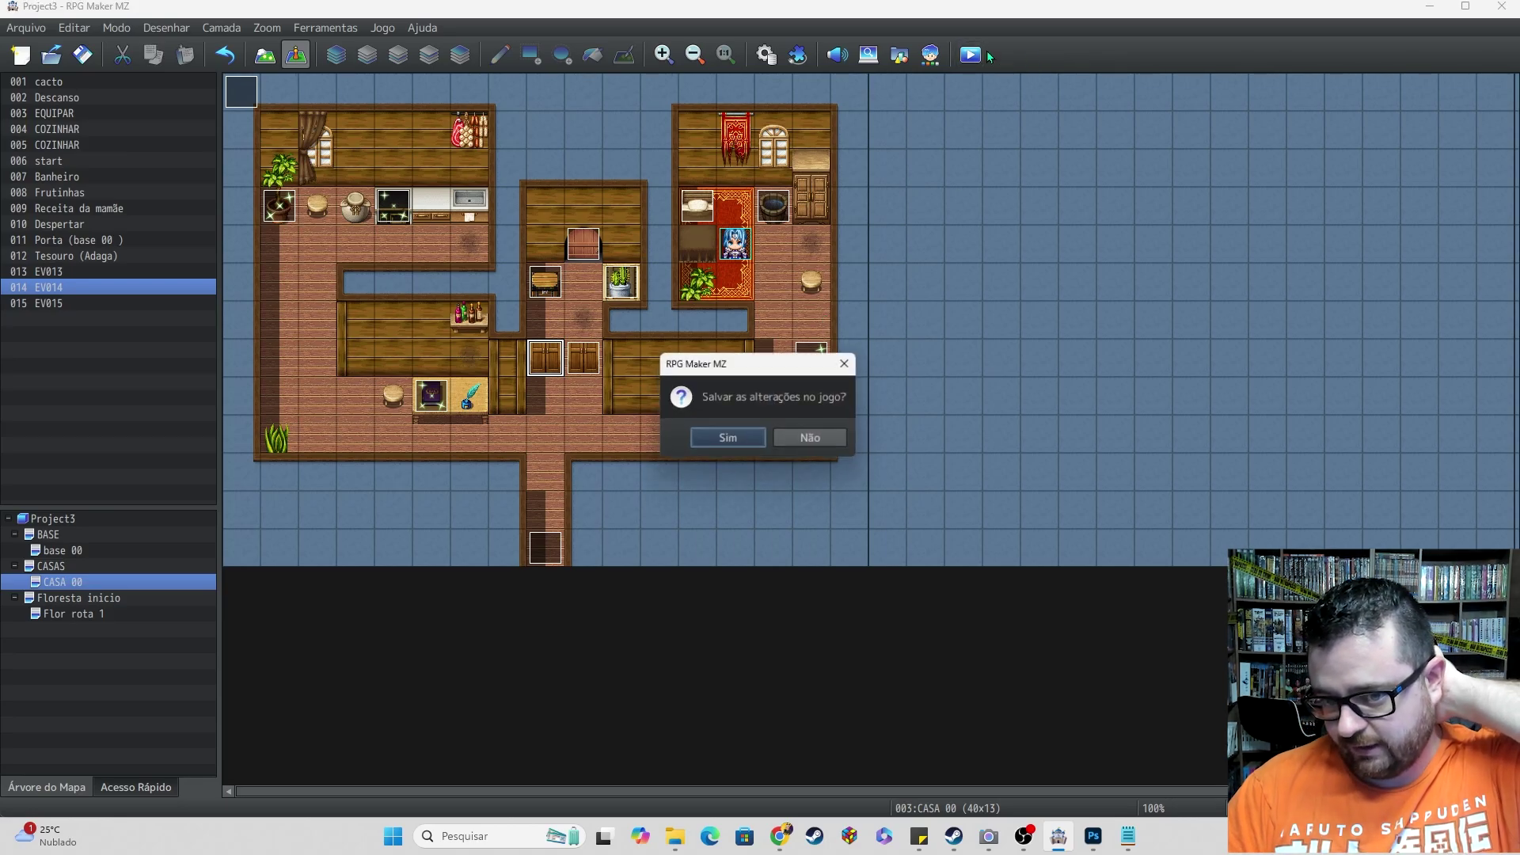
{"action": "left_click", "coordinate": [730, 439]}
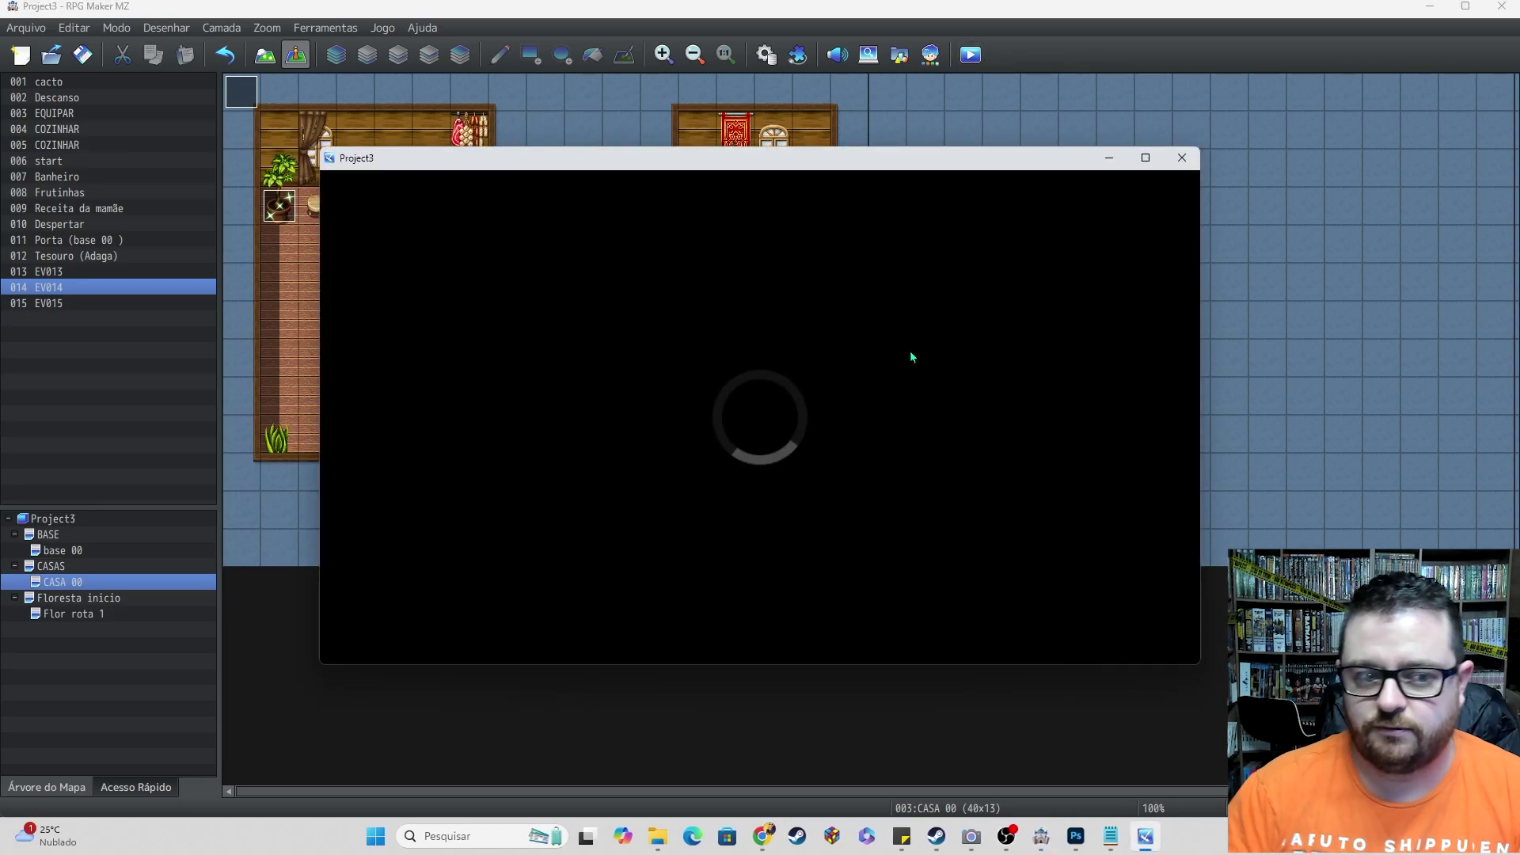
{"action": "key", "text": "Return"}
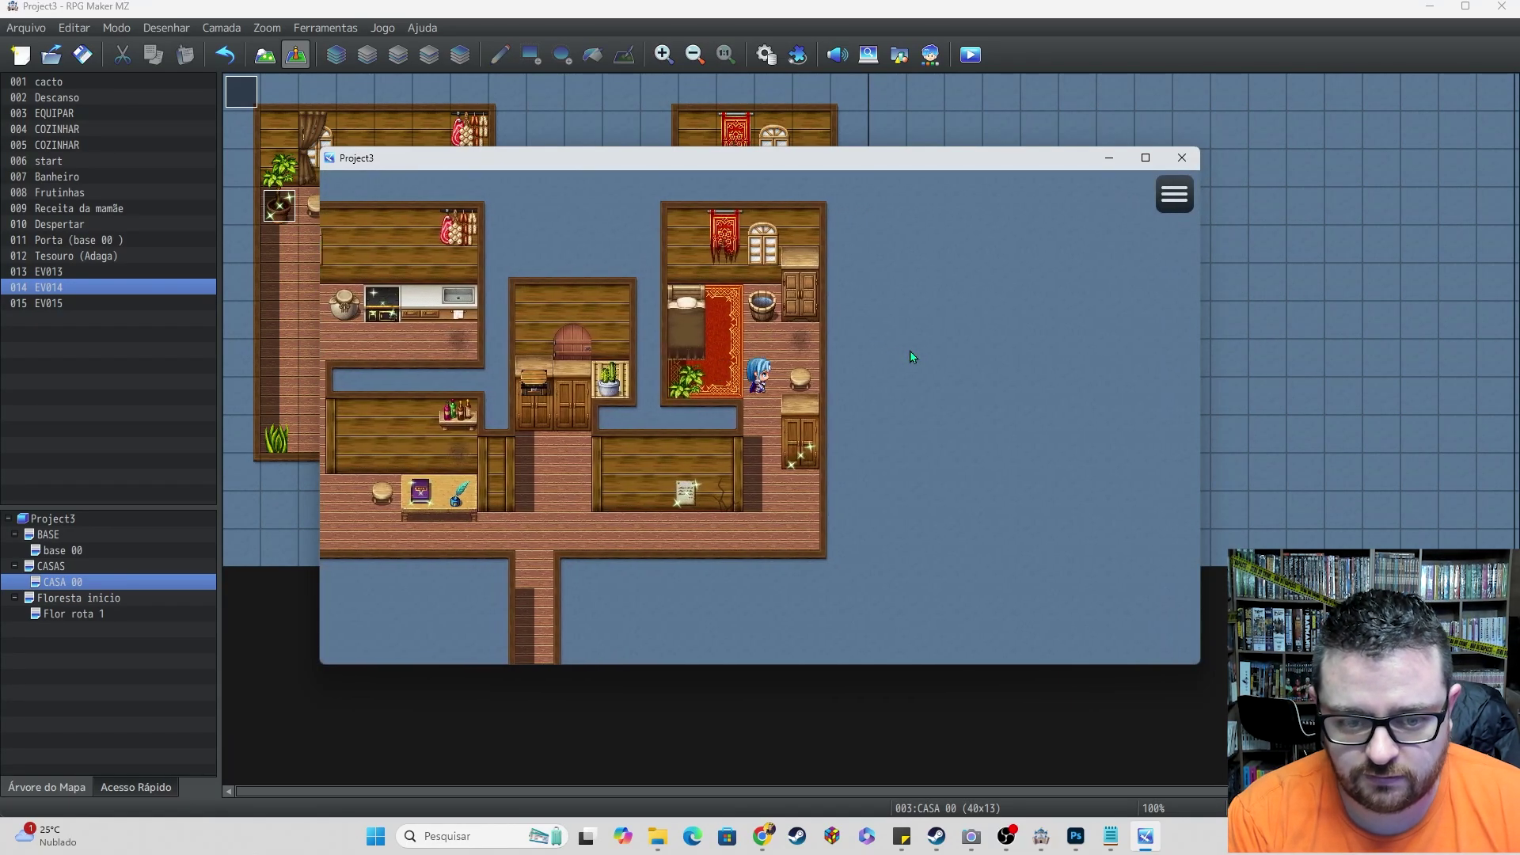
{"action": "key", "text": "Down"}
{"action": "key", "text": "Down"}
{"action": "key", "text": "Down"}
{"action": "key", "text": "Right"}
{"action": "key", "text": "Up"}
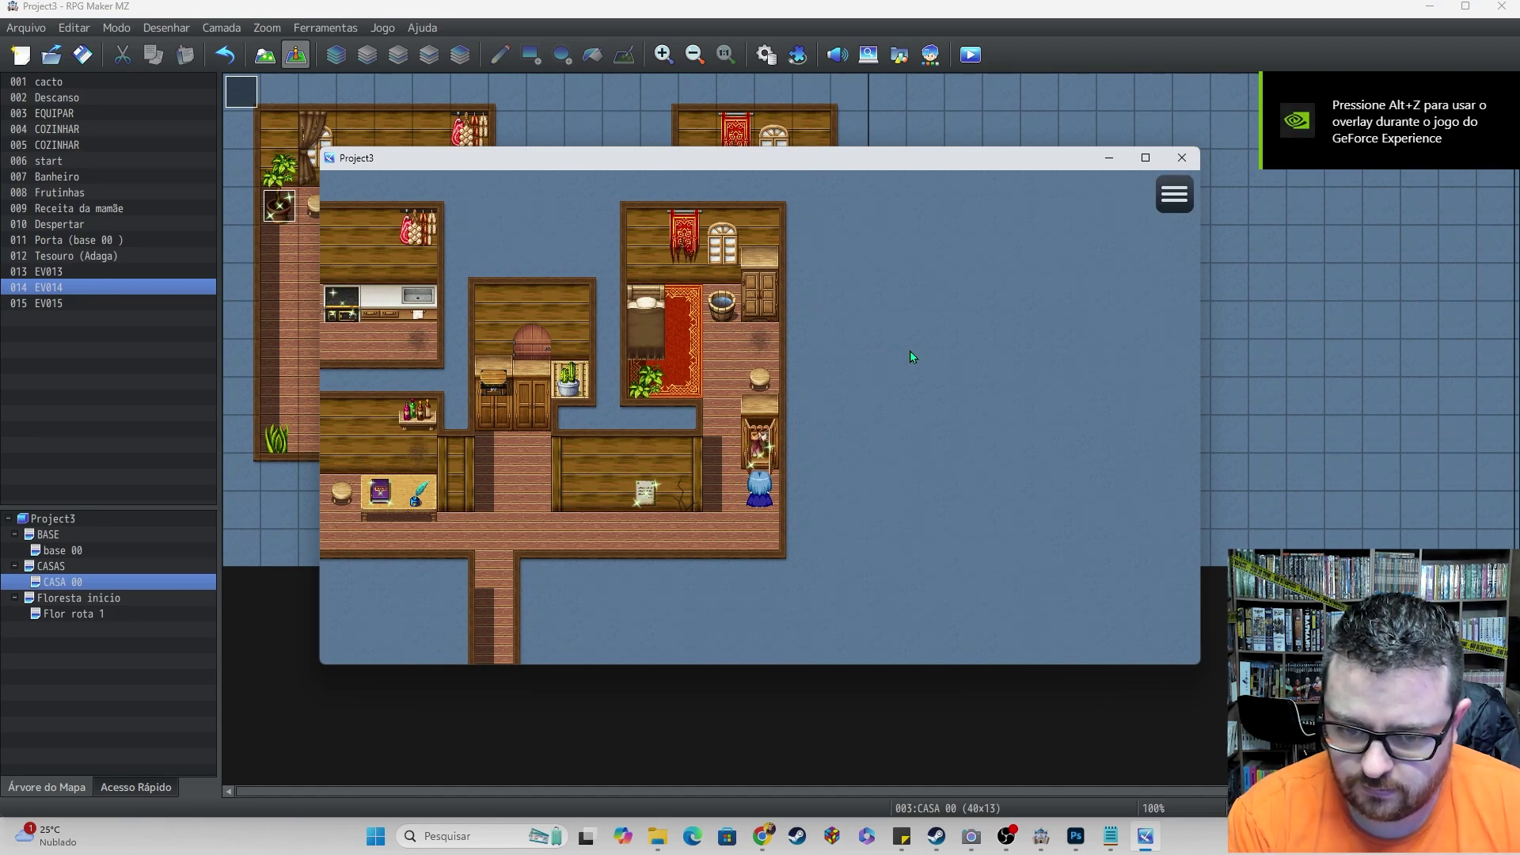
{"action": "key", "text": "Down"}
{"action": "key", "text": "Up"}
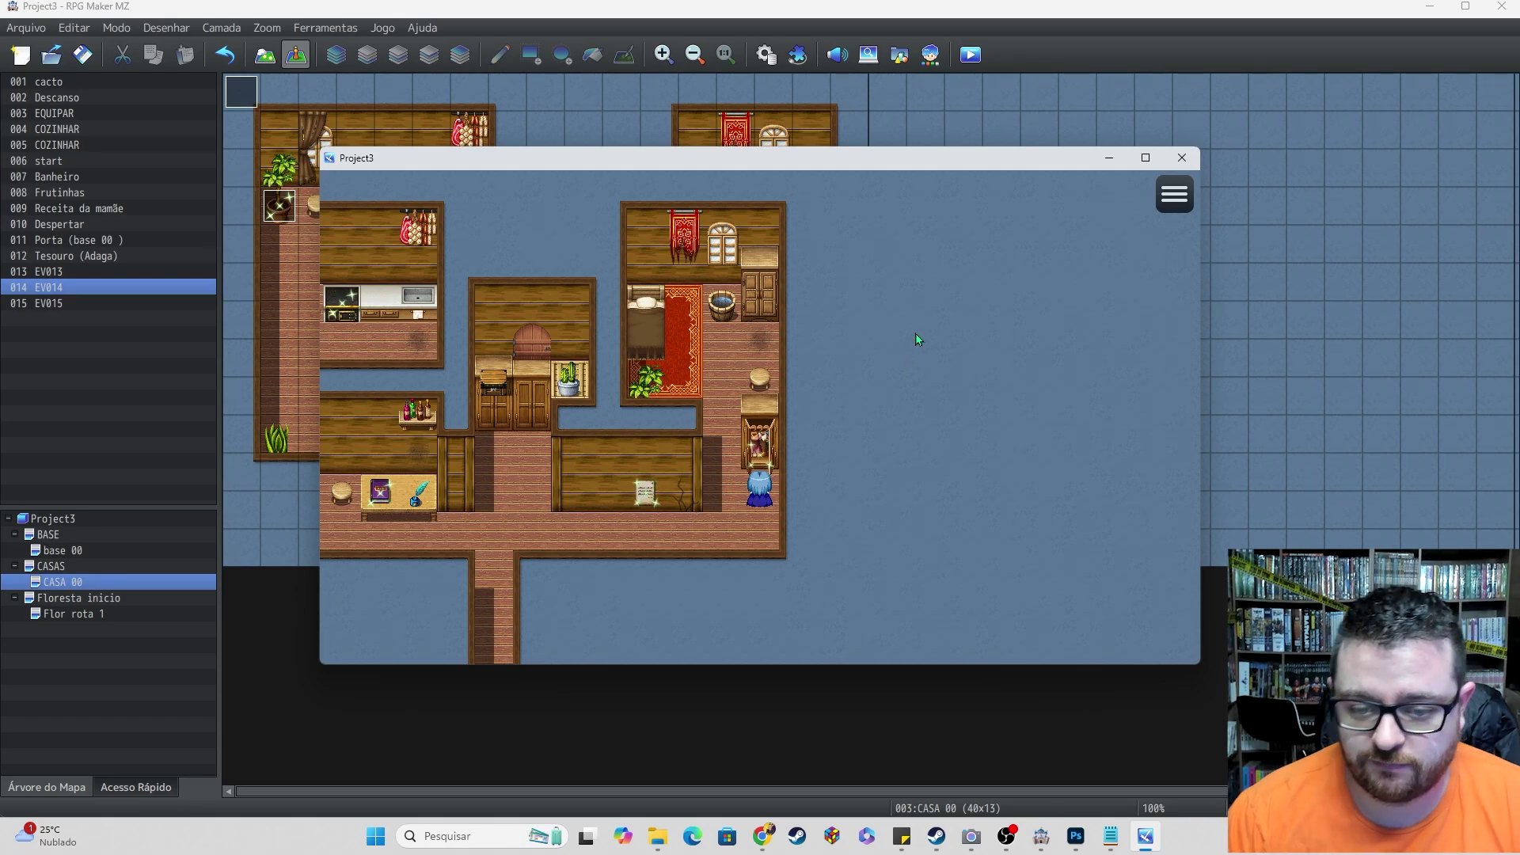
{"action": "left_click", "coordinate": [1182, 159]}
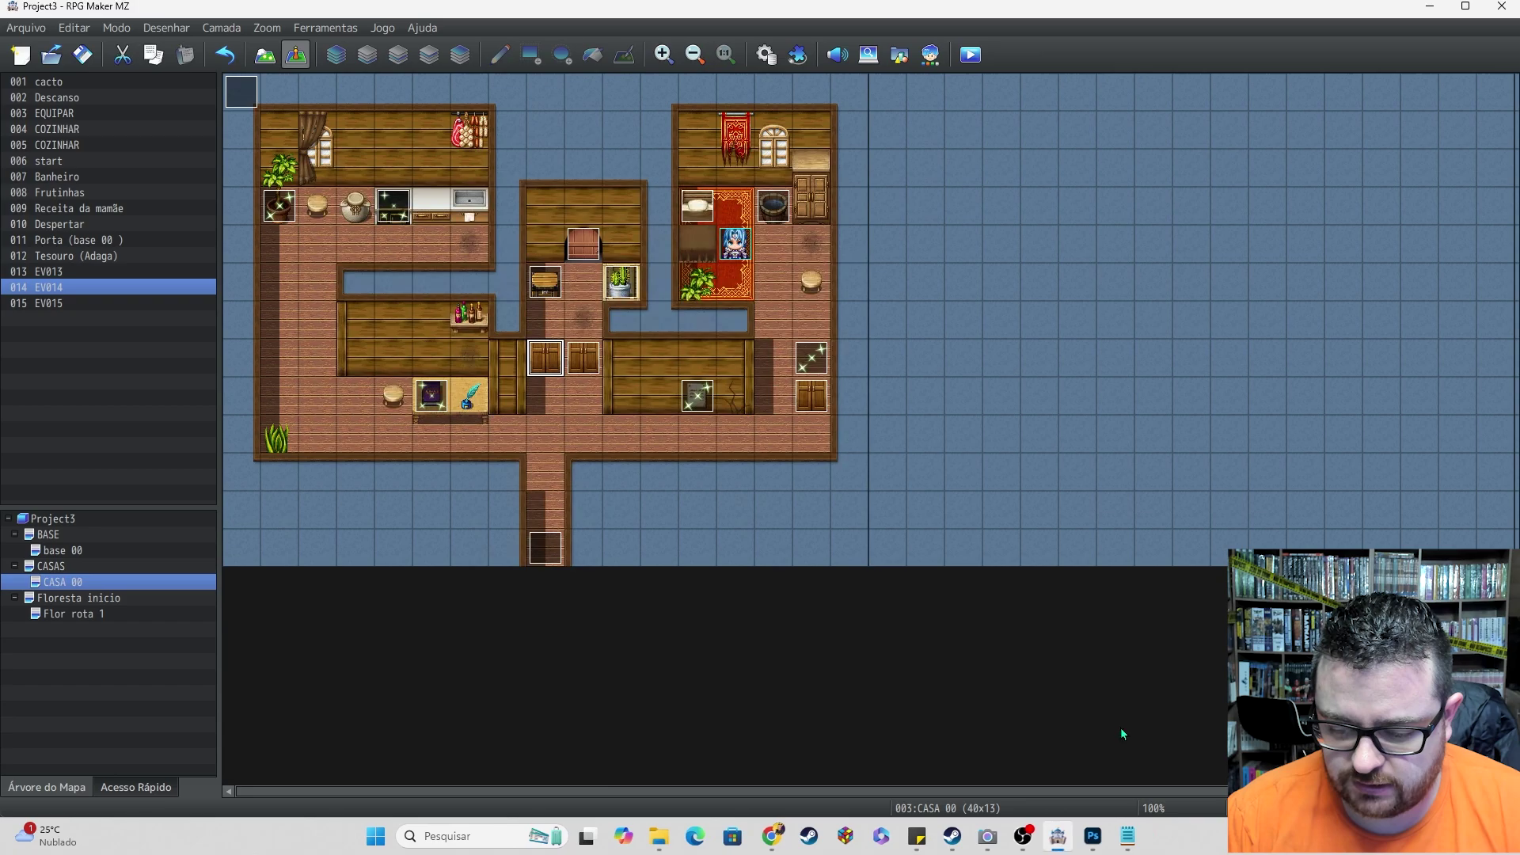
- Switch to Photoshop and select the fourth-row open wardrobe on the sprite sheet
{"action": "left_click", "coordinate": [1092, 836]}
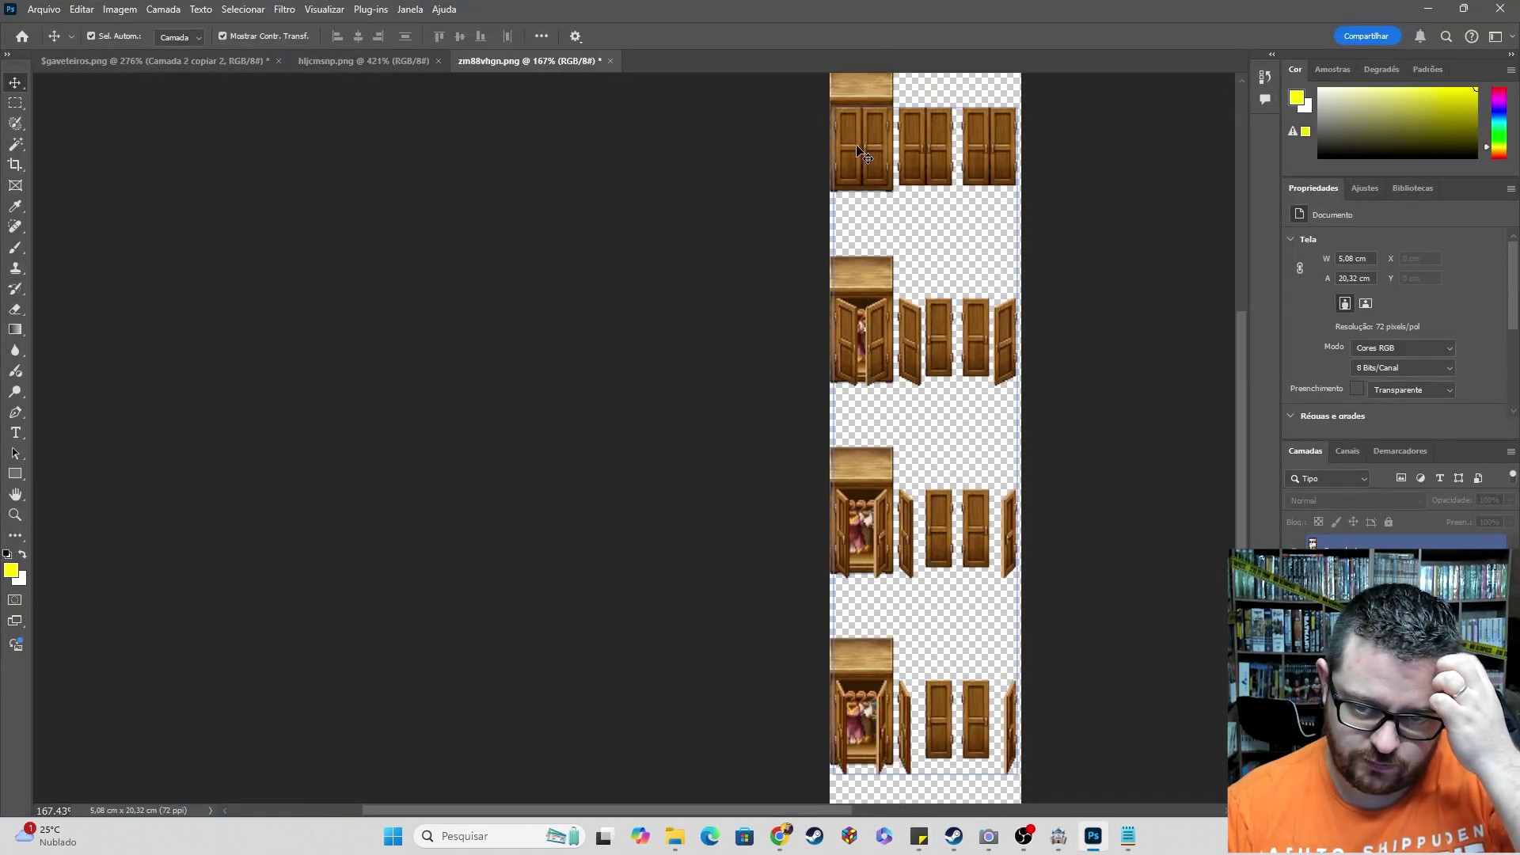
{"action": "scroll", "coordinate": [903, 475], "scroll_direction": "down", "scroll_amount": 2}
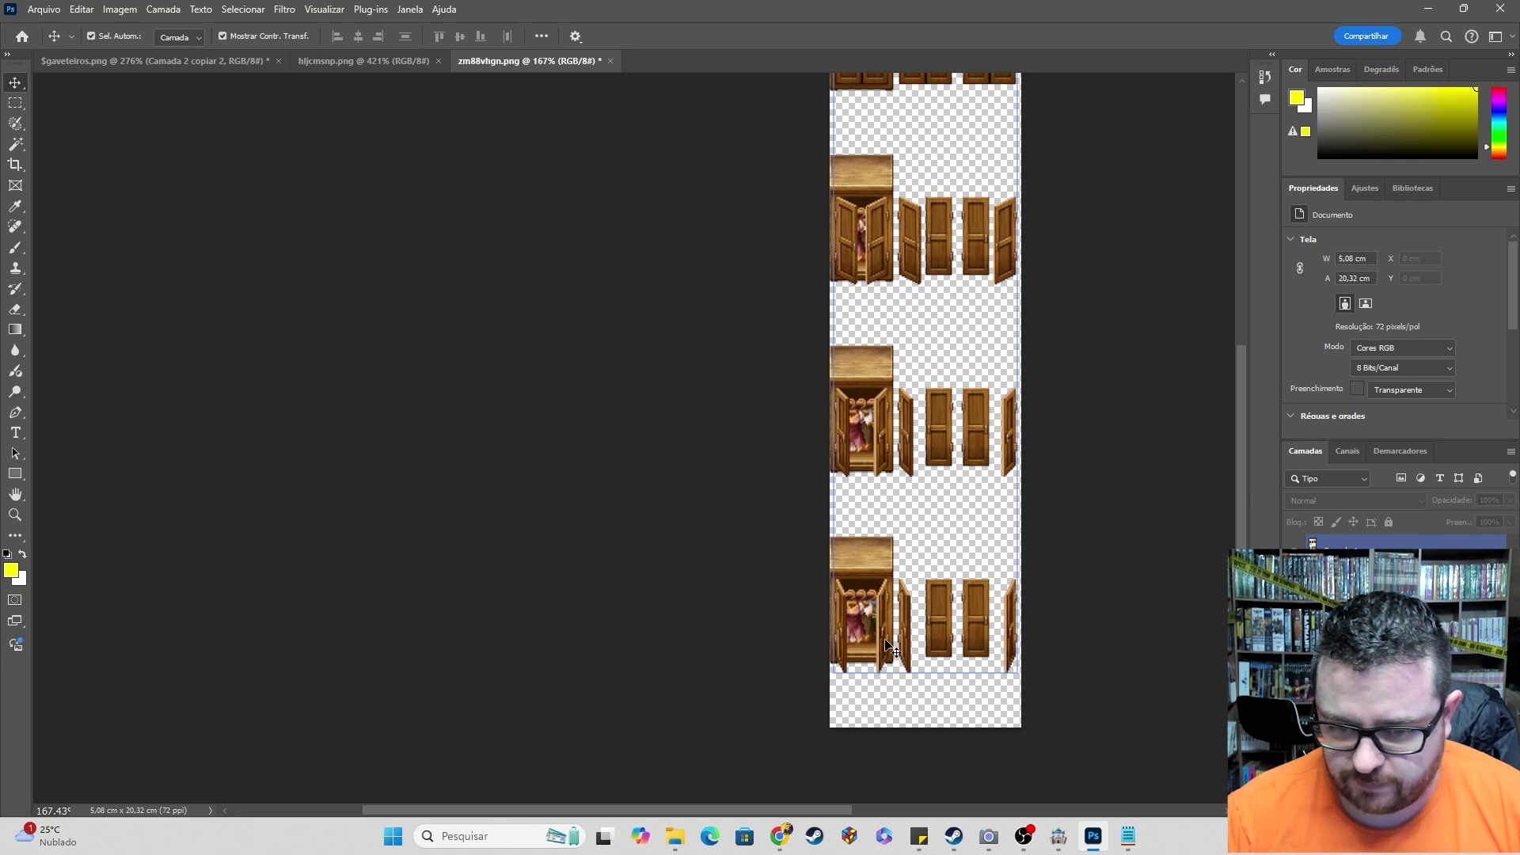
{"action": "left_click", "coordinate": [870, 621]}
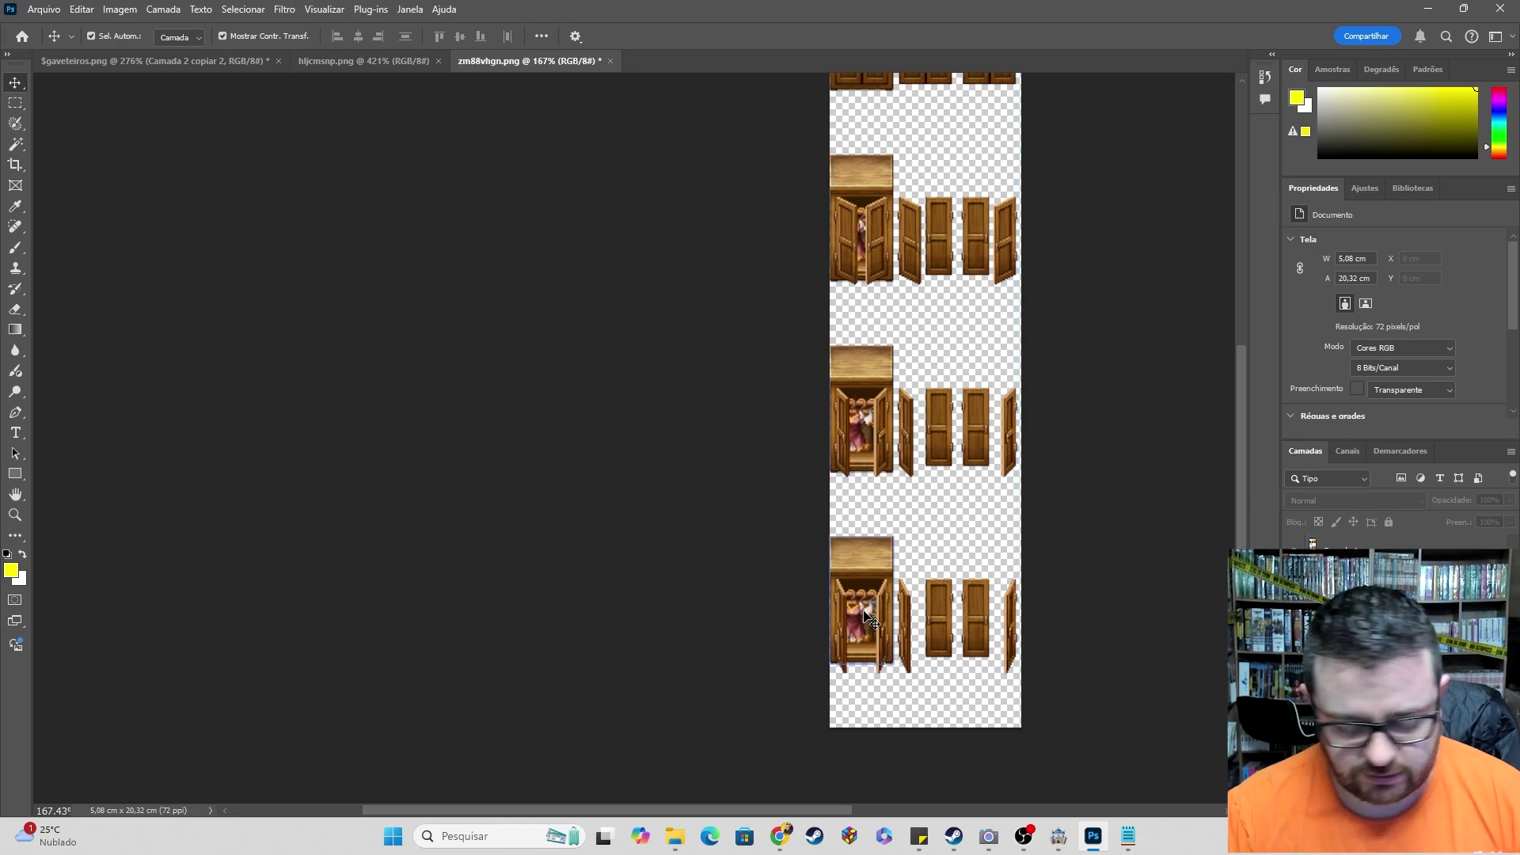
{"action": "key", "text": "m"}
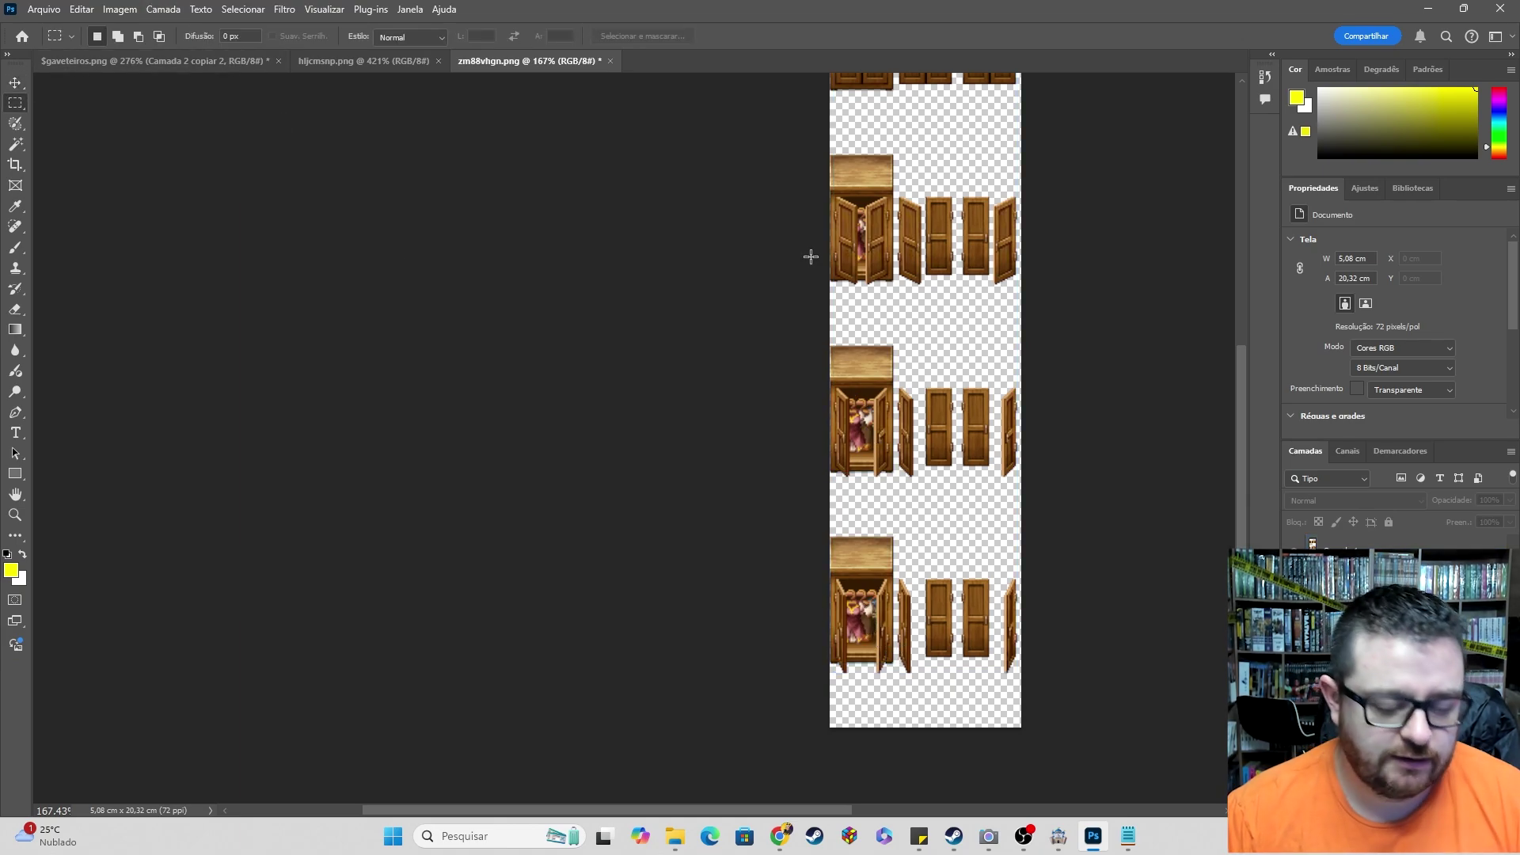
- Set the ruler units (Réguas) to Pixels in the Unidades e Réguas preferences
{"action": "key", "text": "i"}
{"action": "key", "text": "ctrl+k"}
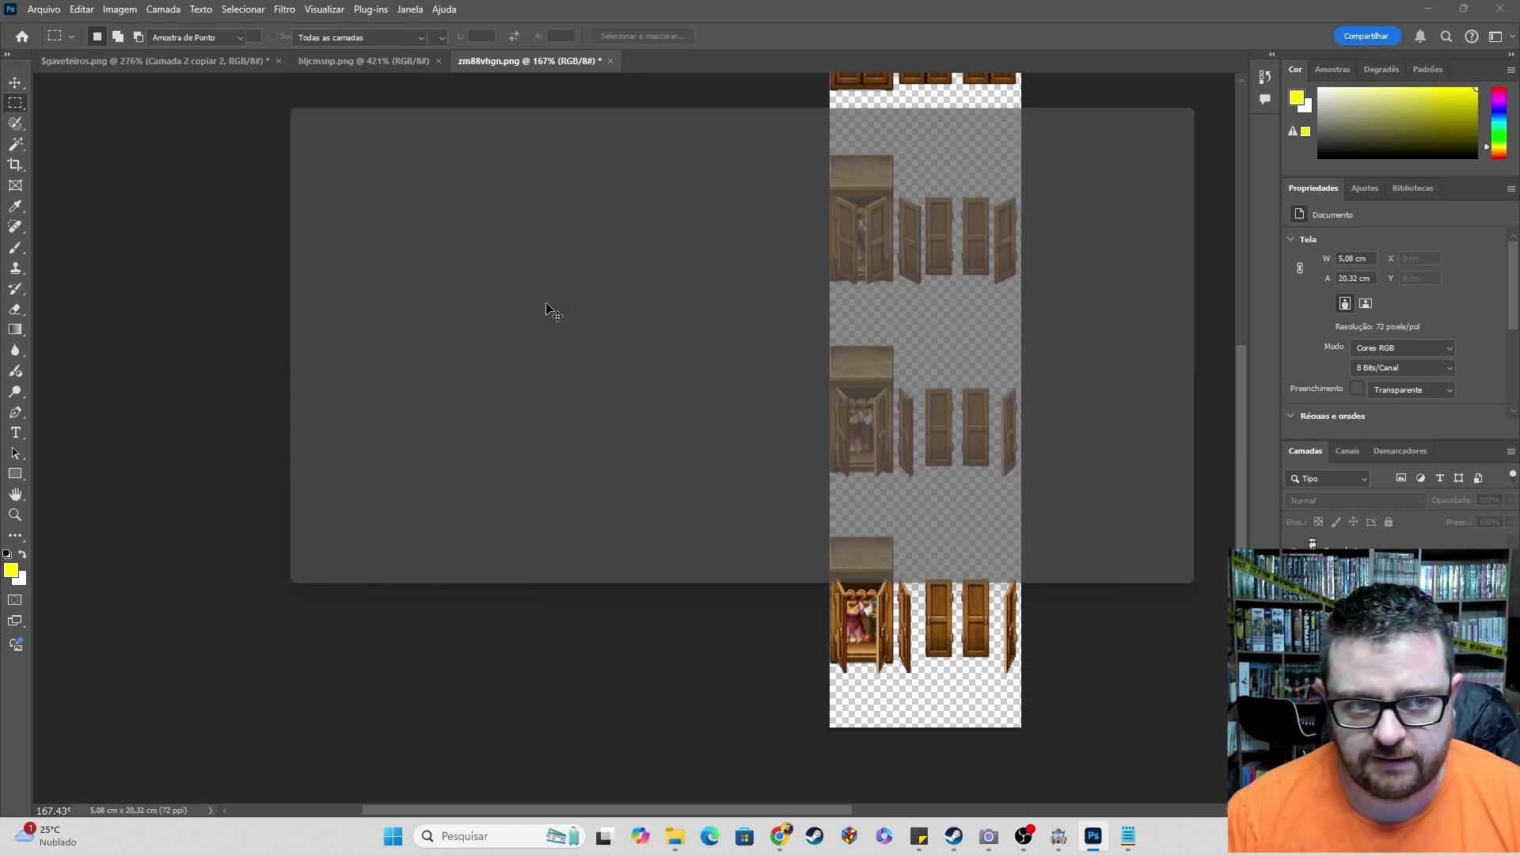
{"action": "left_click", "coordinate": [301, 322]}
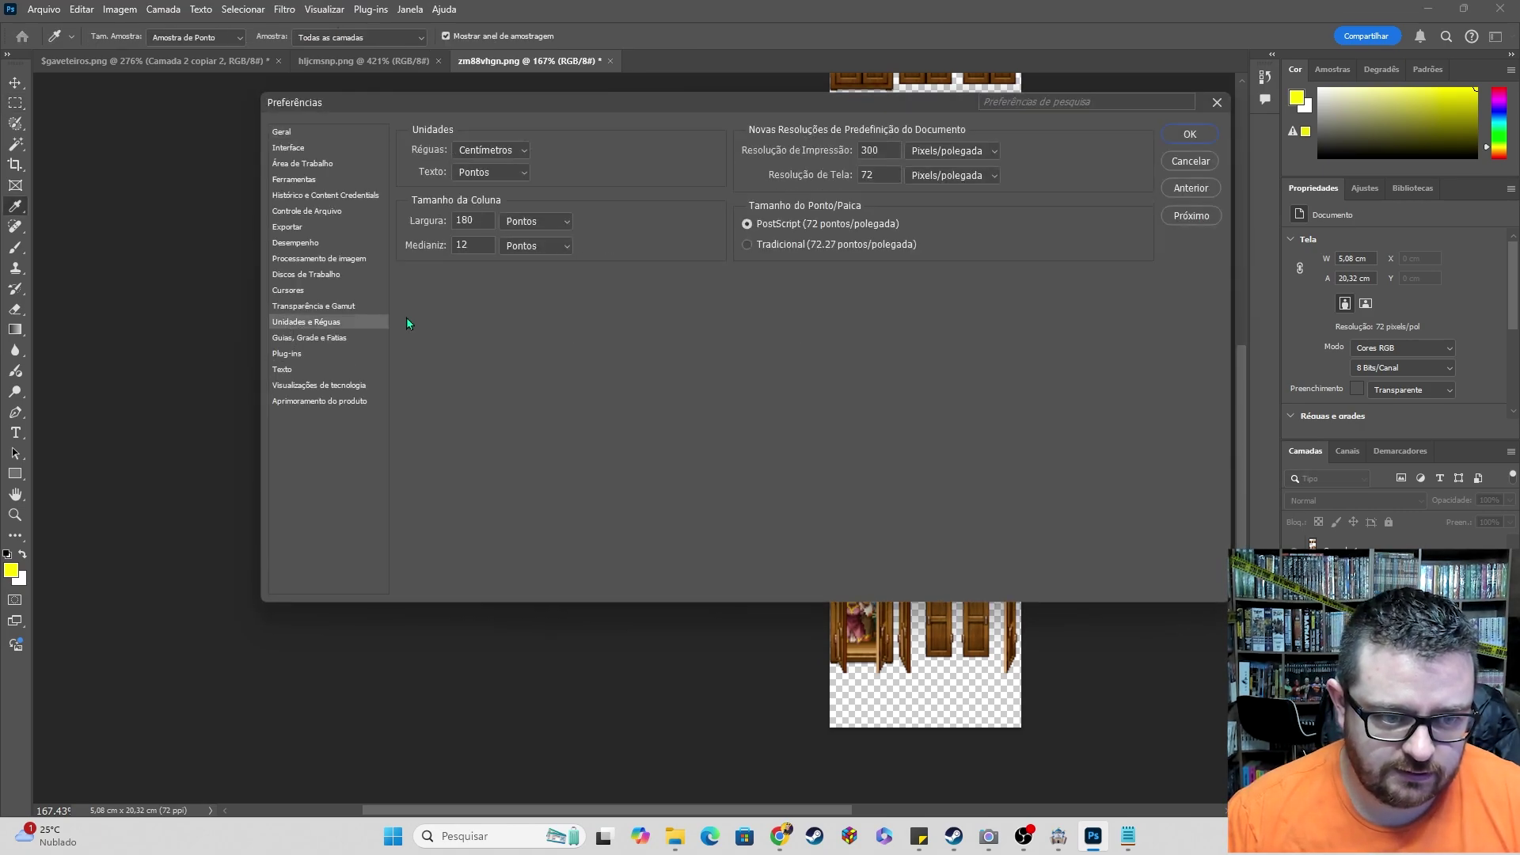
{"action": "left_click", "coordinate": [482, 171]}
{"action": "left_click", "coordinate": [487, 150]}
{"action": "left_click", "coordinate": [485, 157]}
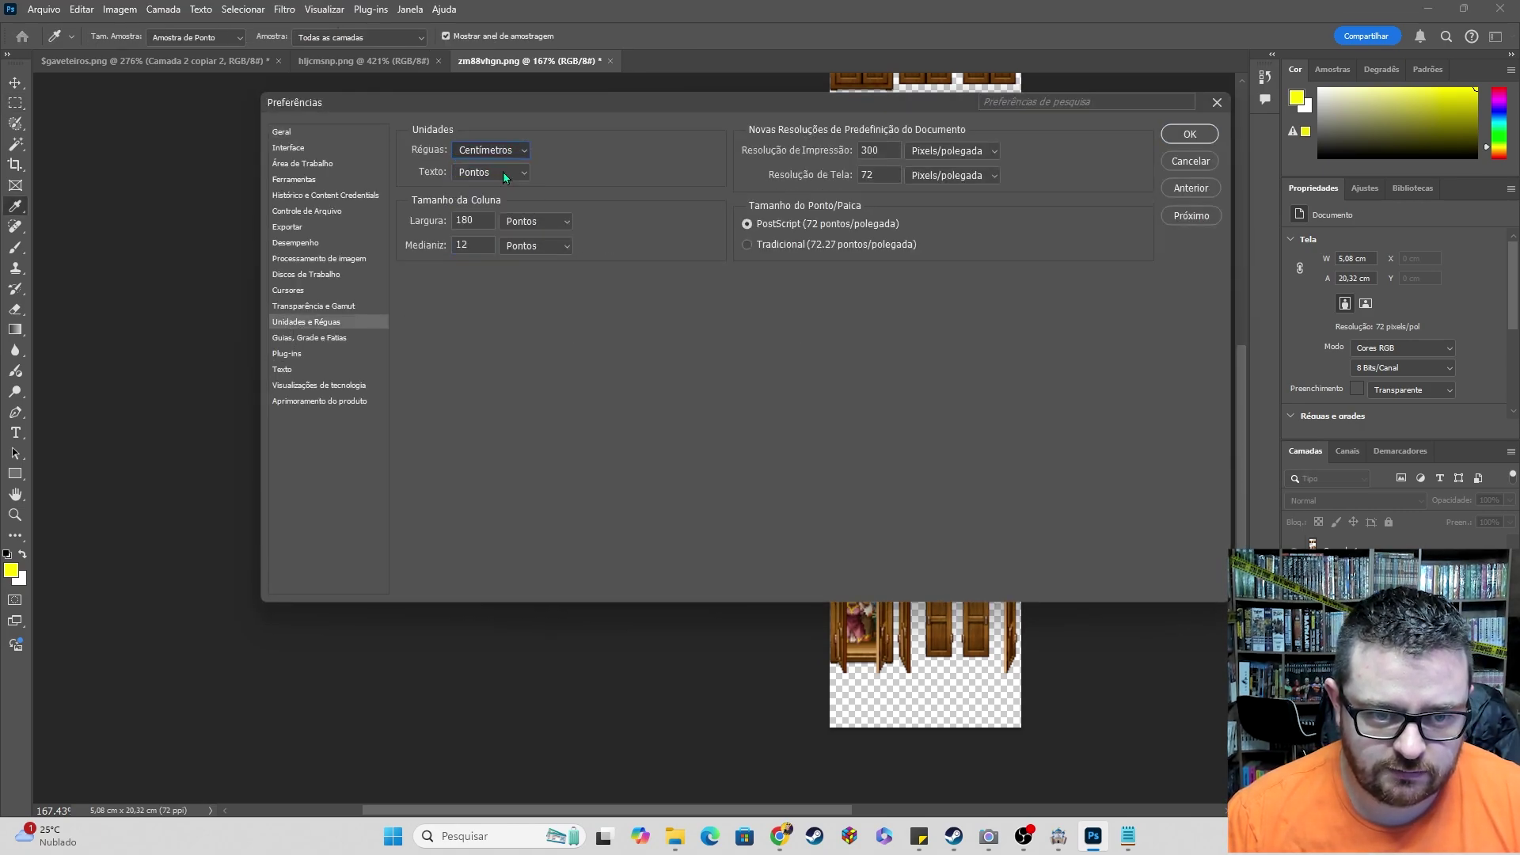
{"action": "left_click", "coordinate": [500, 173]}
{"action": "left_click", "coordinate": [559, 212]}
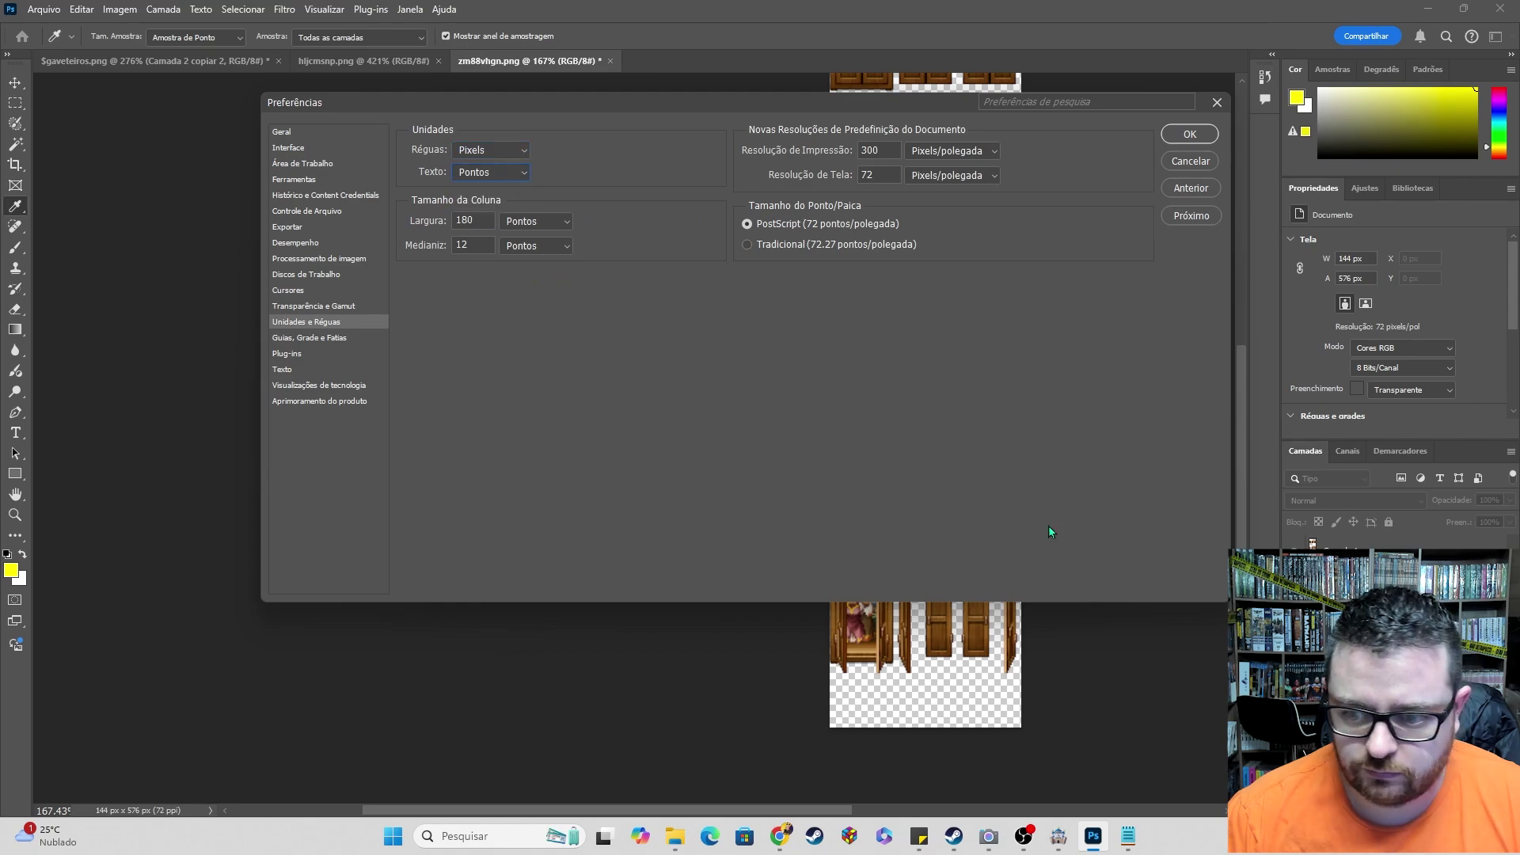
{"action": "left_click", "coordinate": [1189, 134]}
- Make a rectangular marquee selection around the whole fourth-row open wardrobe, including its open doors
{"action": "key", "text": "m"}
{"action": "scroll", "coordinate": [1045, 600], "scroll_direction": "up", "scroll_amount": 2, "text": "alt"}
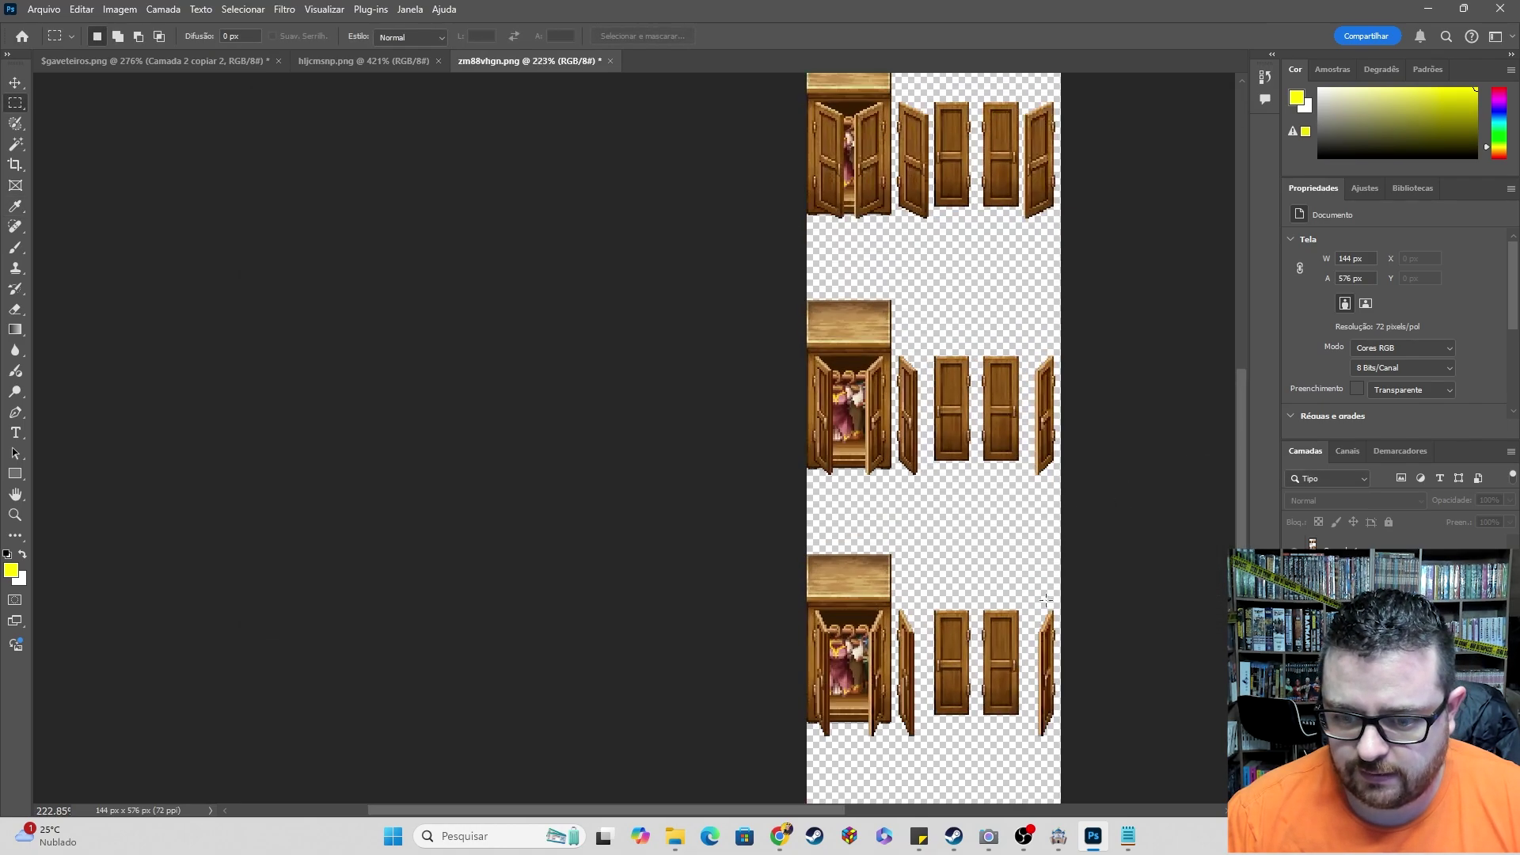
{"action": "scroll", "coordinate": [883, 301], "scroll_direction": "up", "scroll_amount": 6, "text": "alt"}
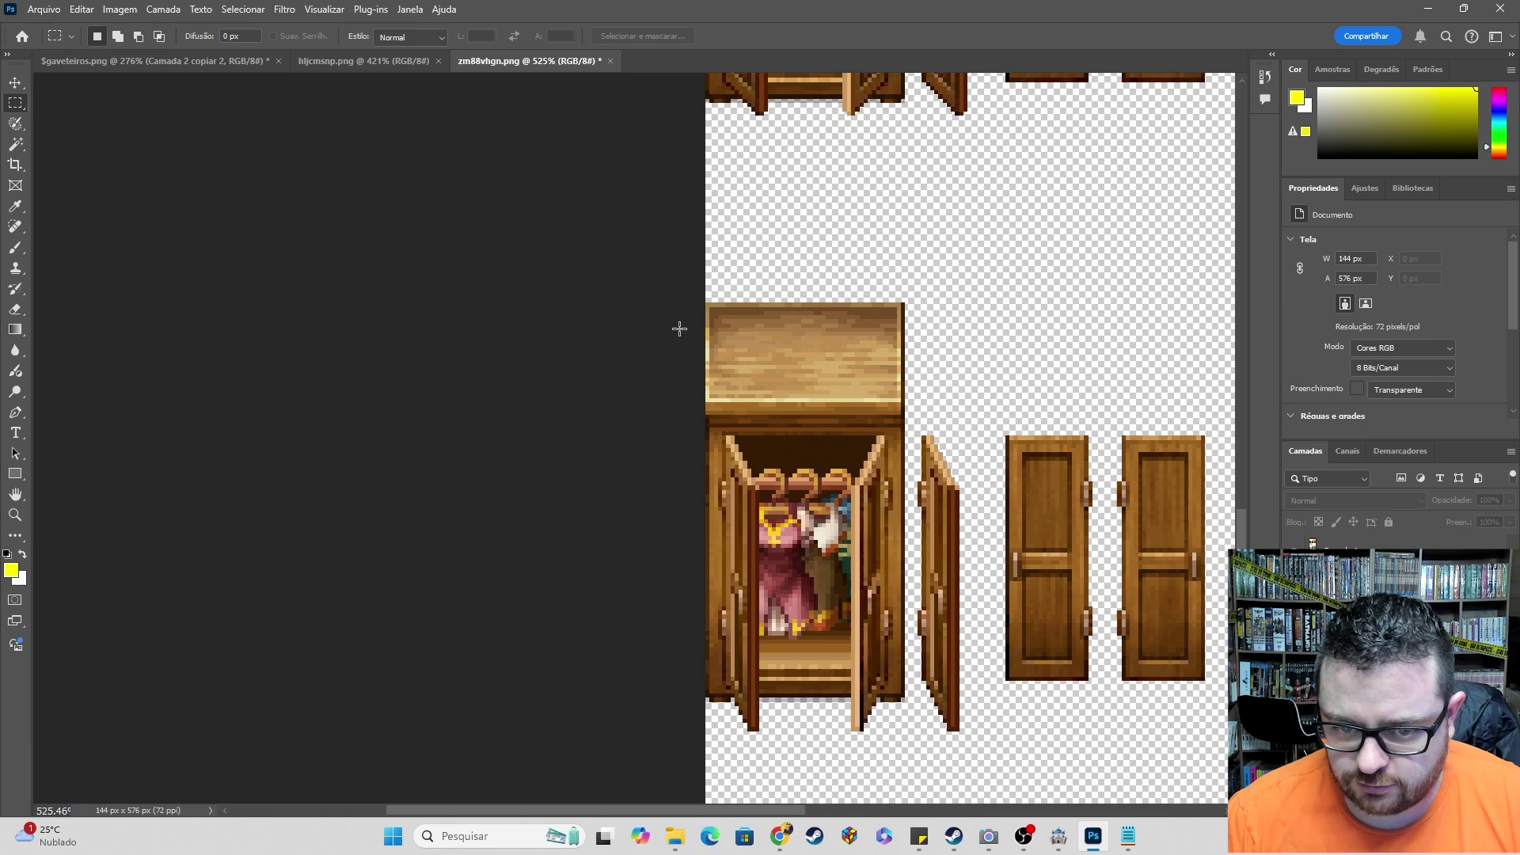
{"action": "left_click_drag", "start_coordinate": [702, 302], "coordinate": [904, 727]}
{"action": "scroll", "coordinate": [962, 681], "scroll_direction": "down", "scroll_amount": 2}
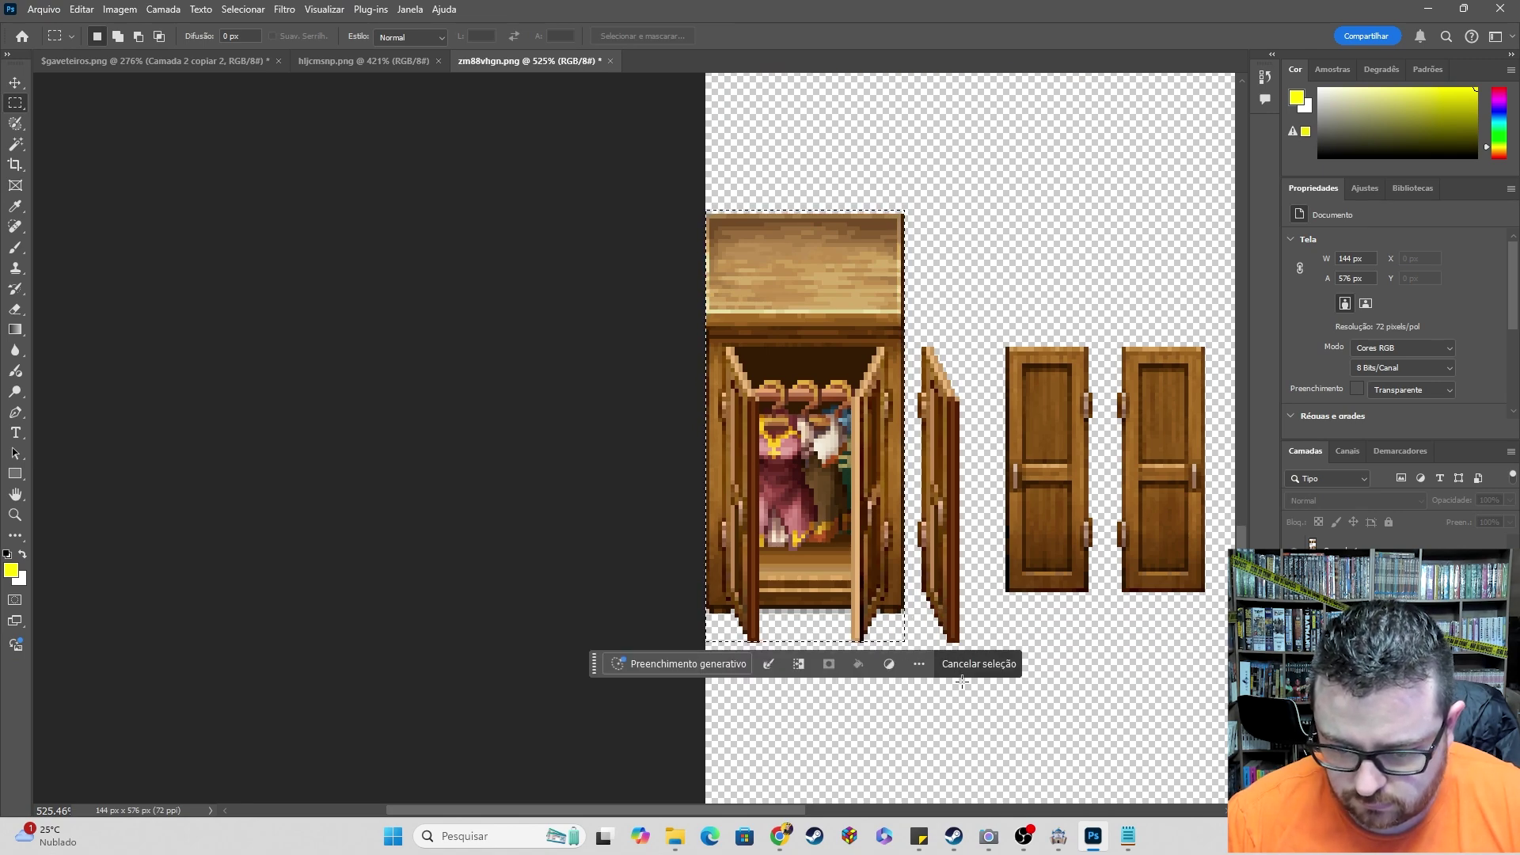
{"action": "left_click", "coordinate": [738, 222]}
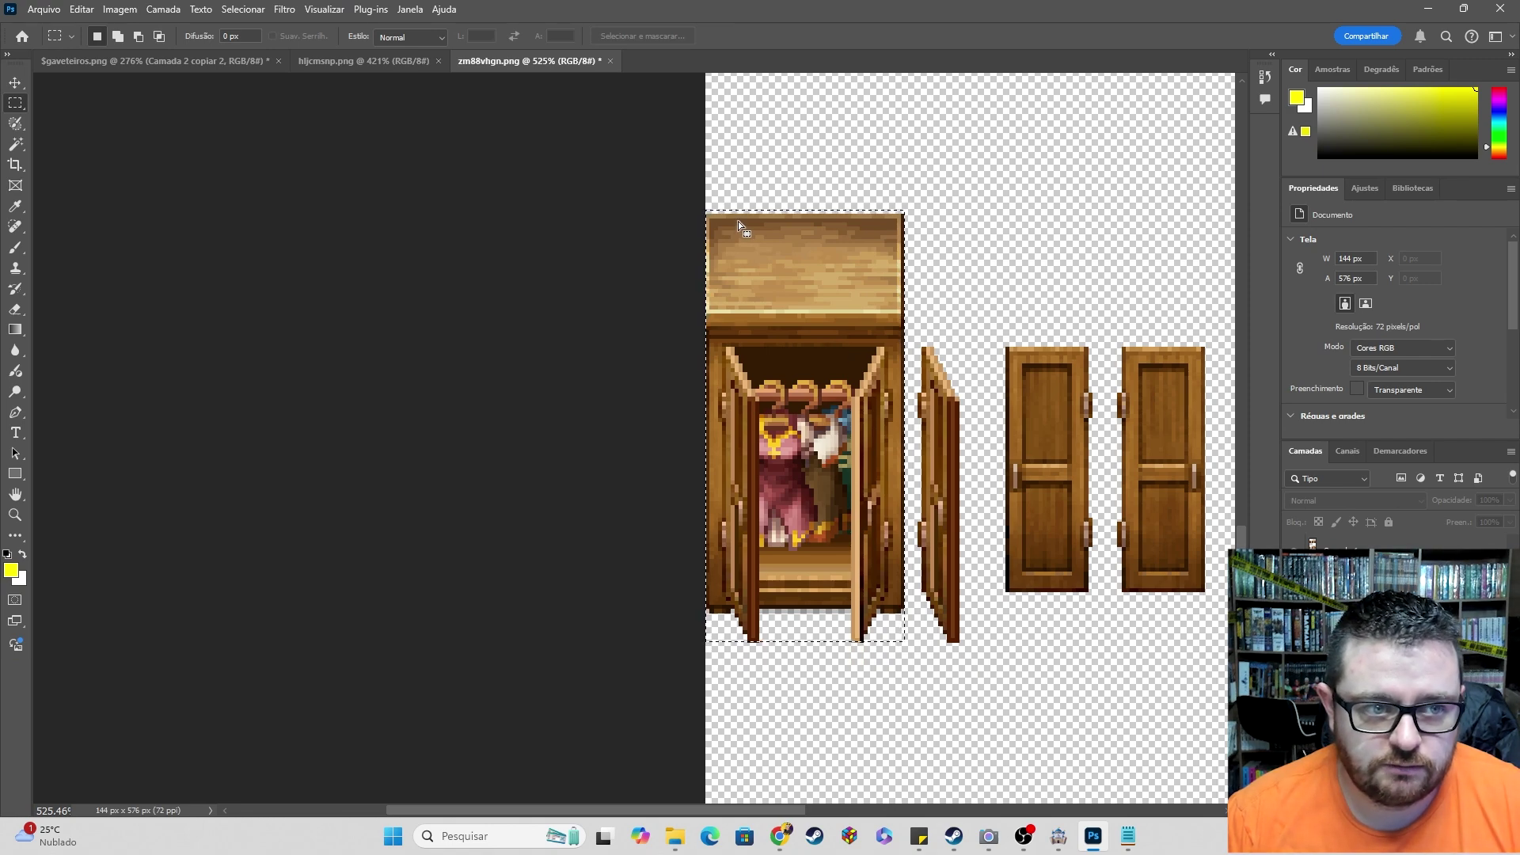
- Measure the fourth-row open wardrobe from its top edge to the lowest door tips with a rectangular marquee
{"action": "left_click_drag", "start_coordinate": [697, 215], "coordinate": [902, 639]}
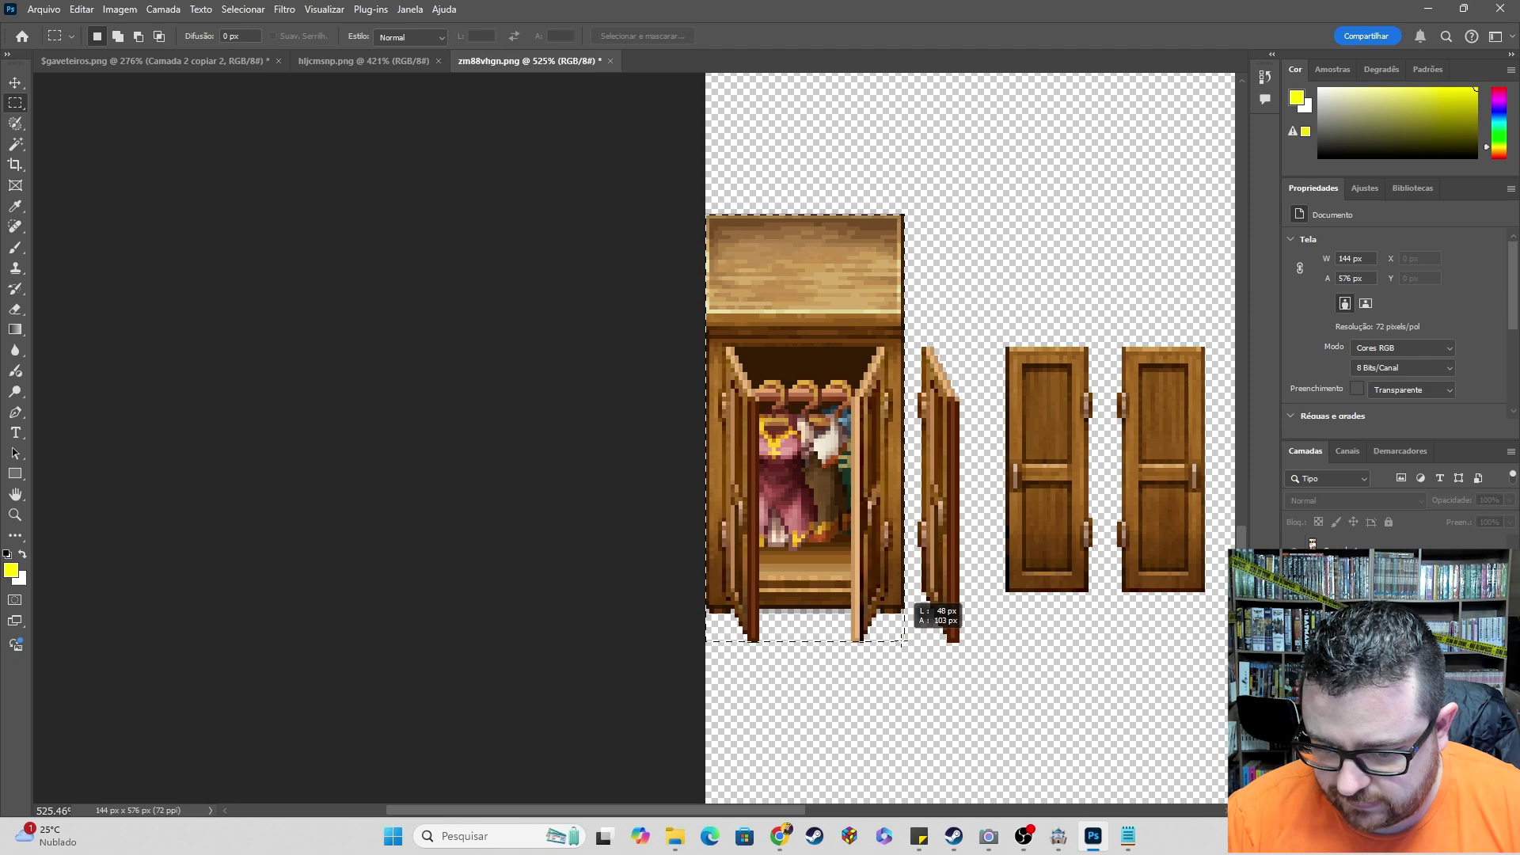
{"action": "left_click_drag", "start_coordinate": [903, 639], "coordinate": [902, 639]}
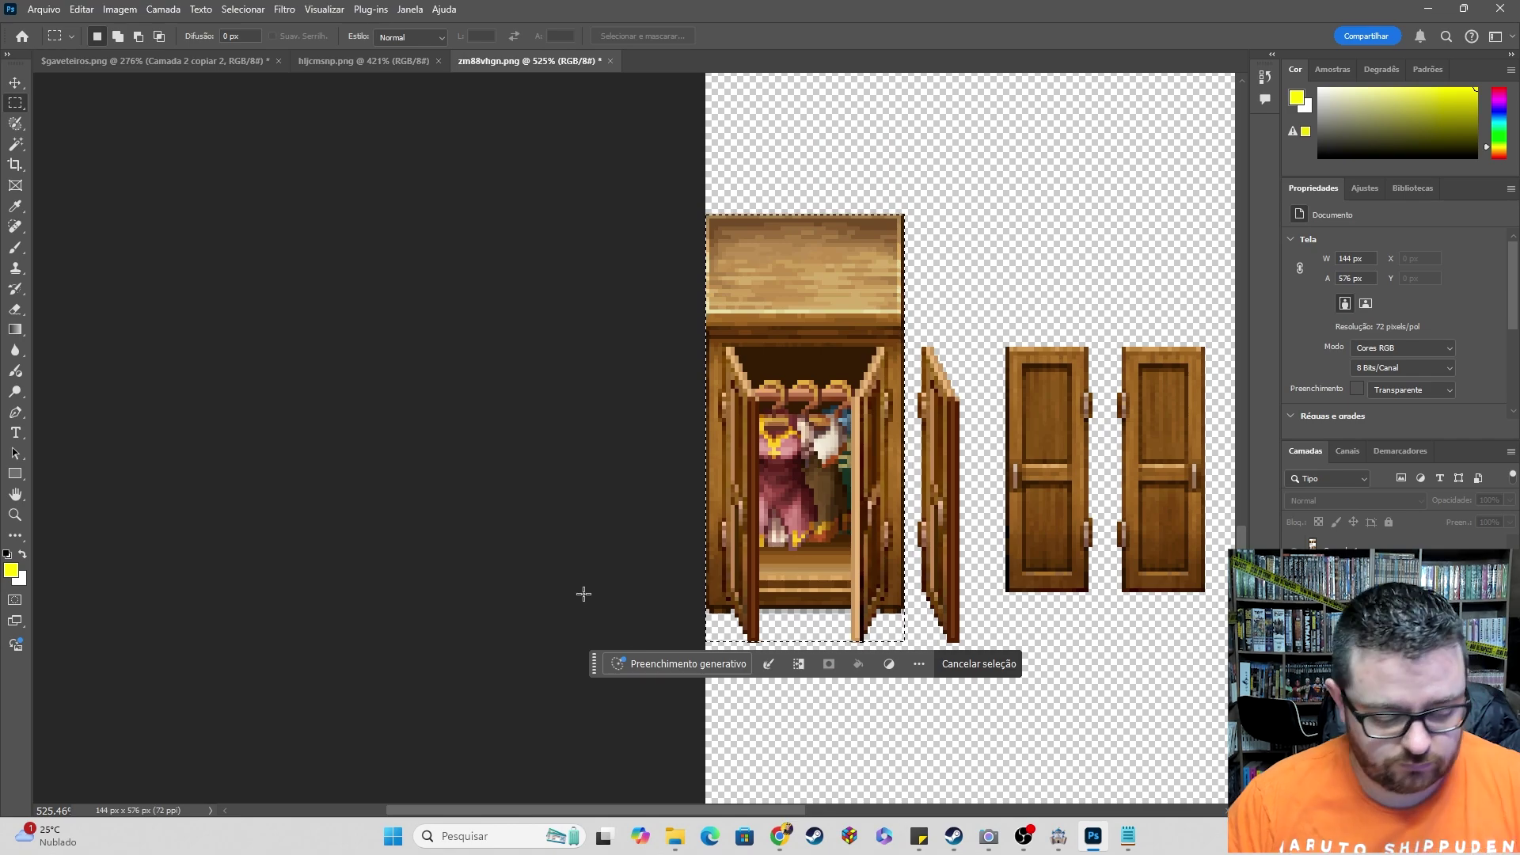
{"action": "key", "text": "ctrl+d"}
- Calculate 103 × 4 in Windows Calculator, clear the entry and return to Photoshop
{"action": "key", "text": "super"}
{"action": "type", "text": "calc"}
{"action": "key", "text": "Return"}
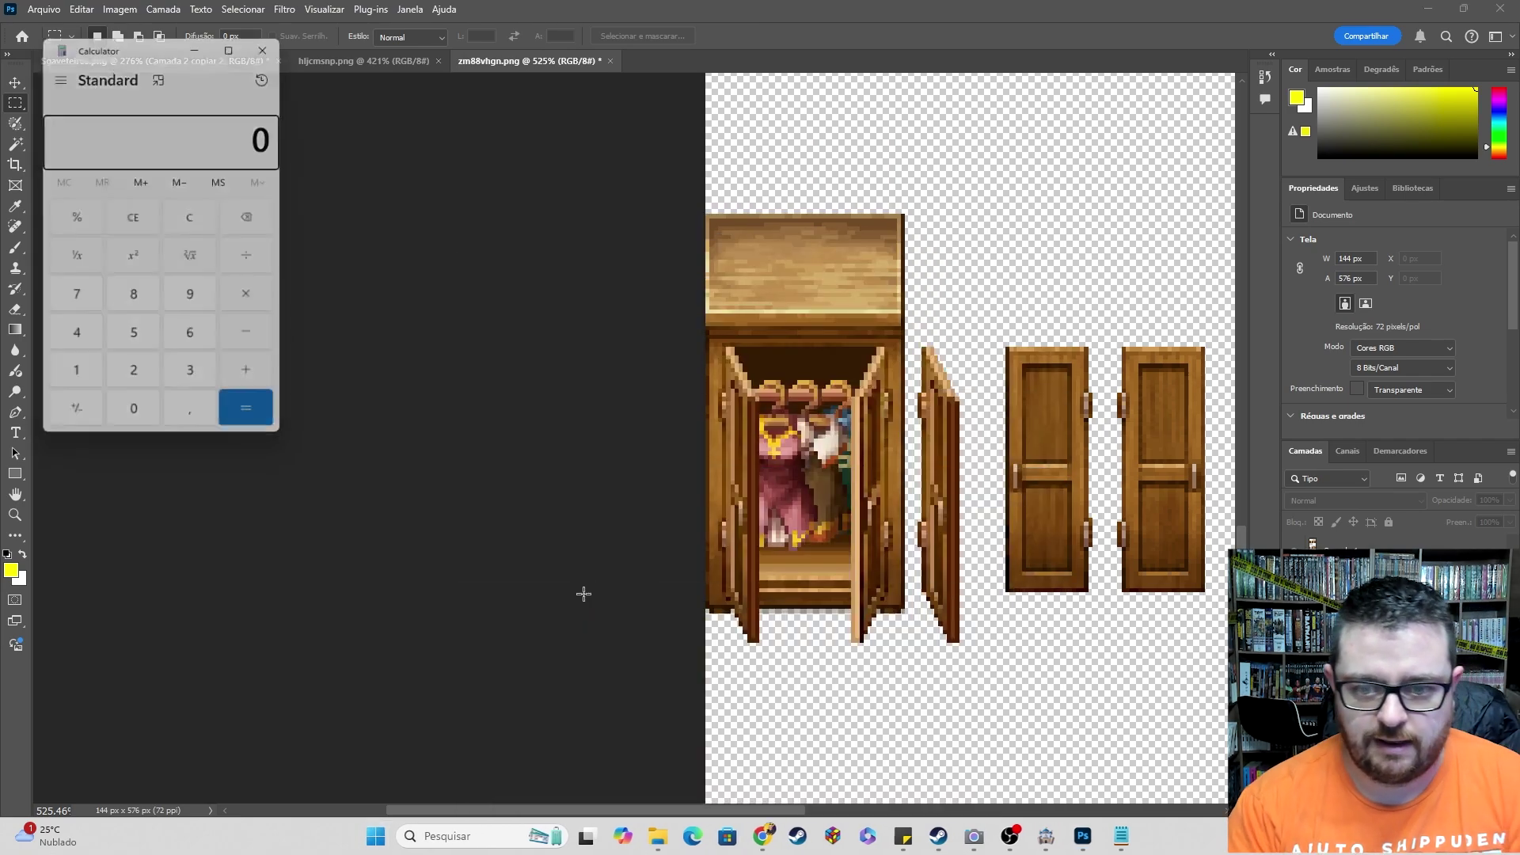
{"action": "type", "text": "103*4"}
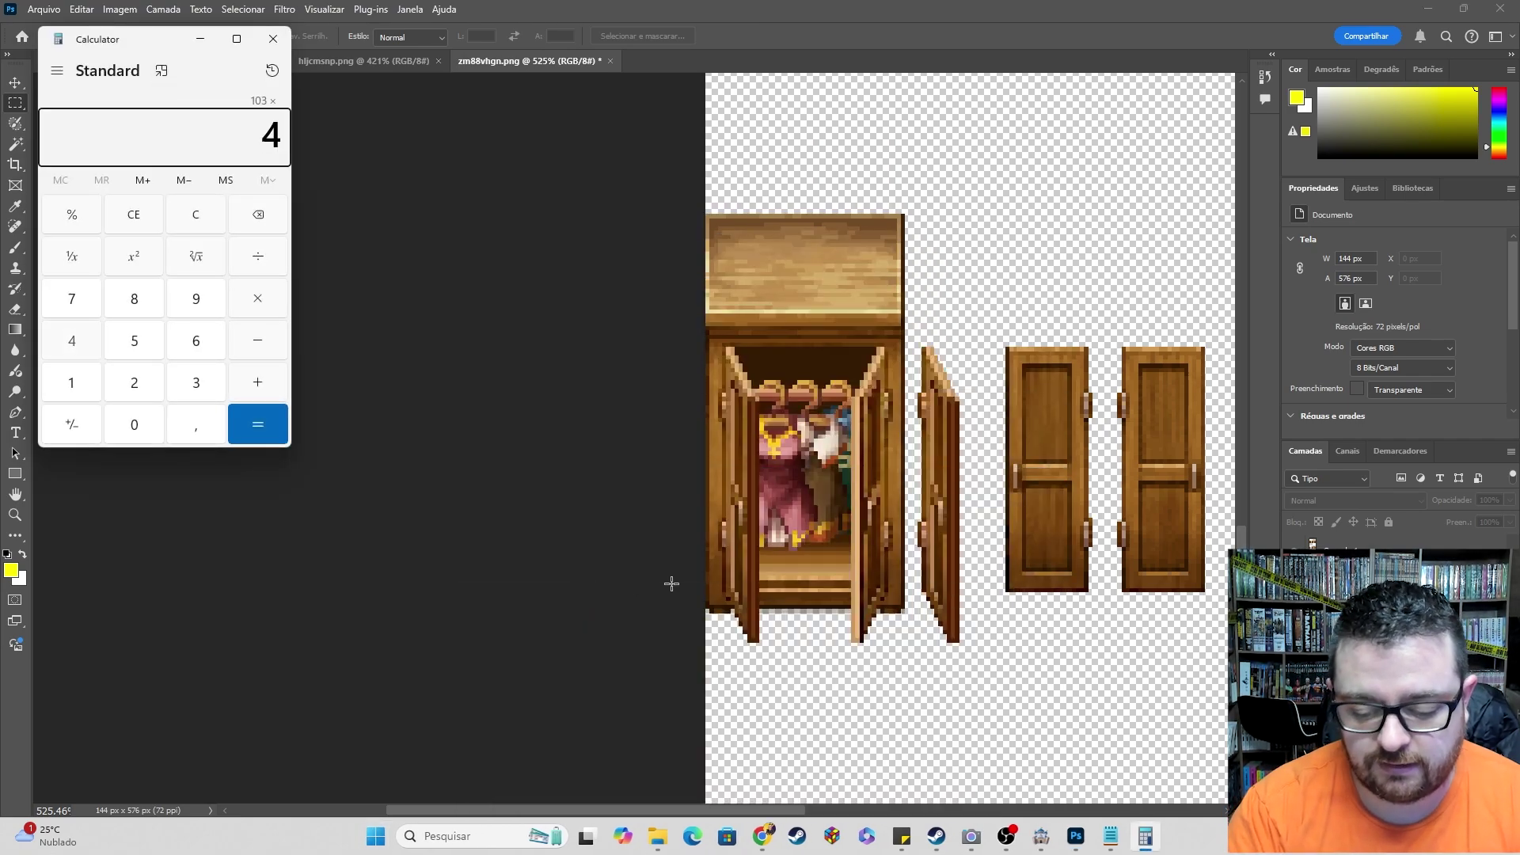
{"action": "key", "text": "Return"}
{"action": "key", "text": "Escape"}
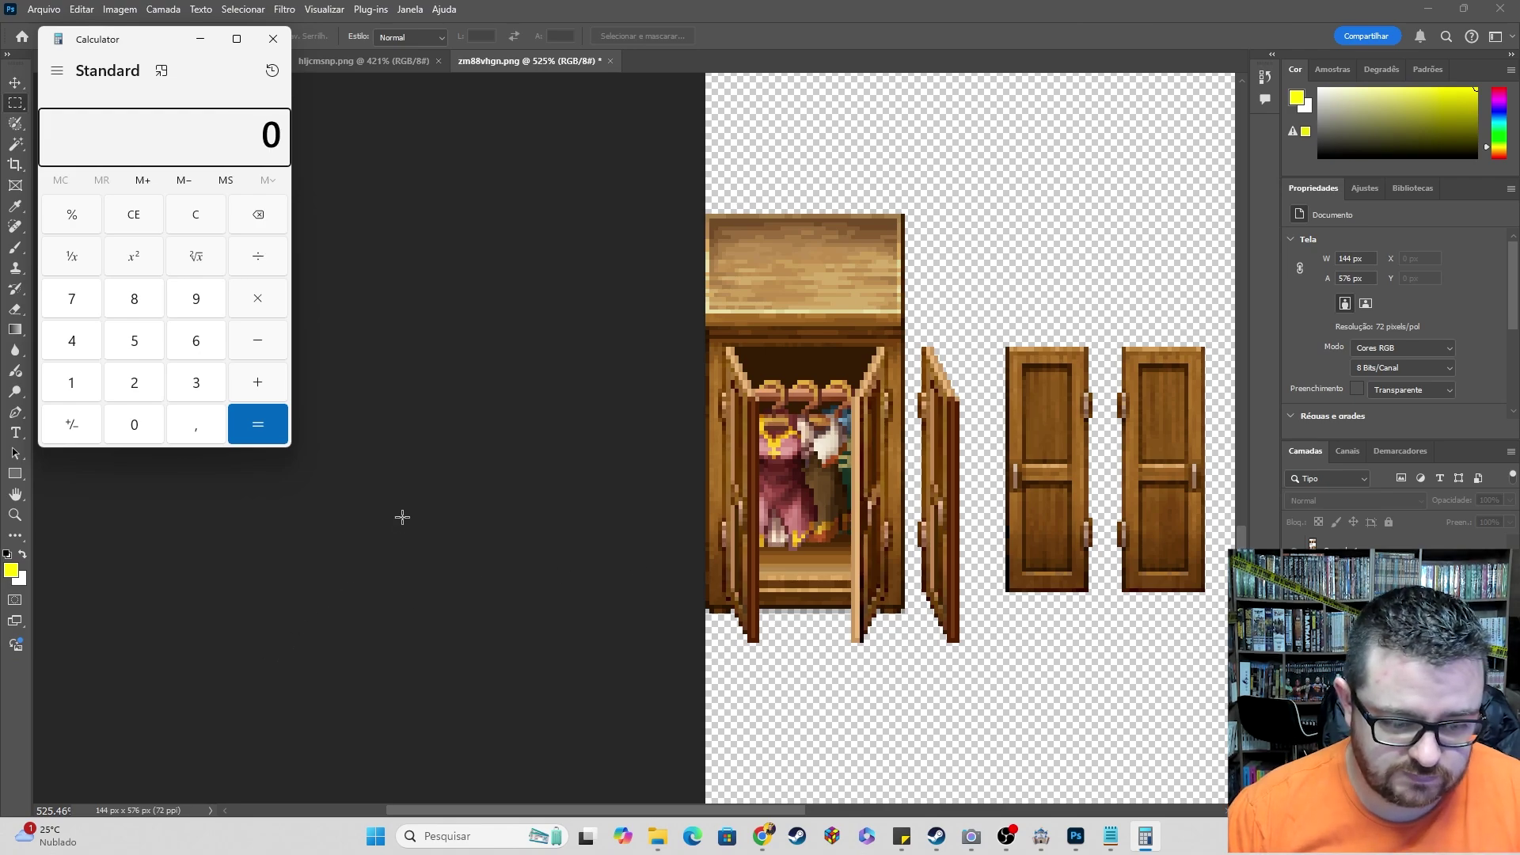
{"action": "left_click", "coordinate": [462, 318]}
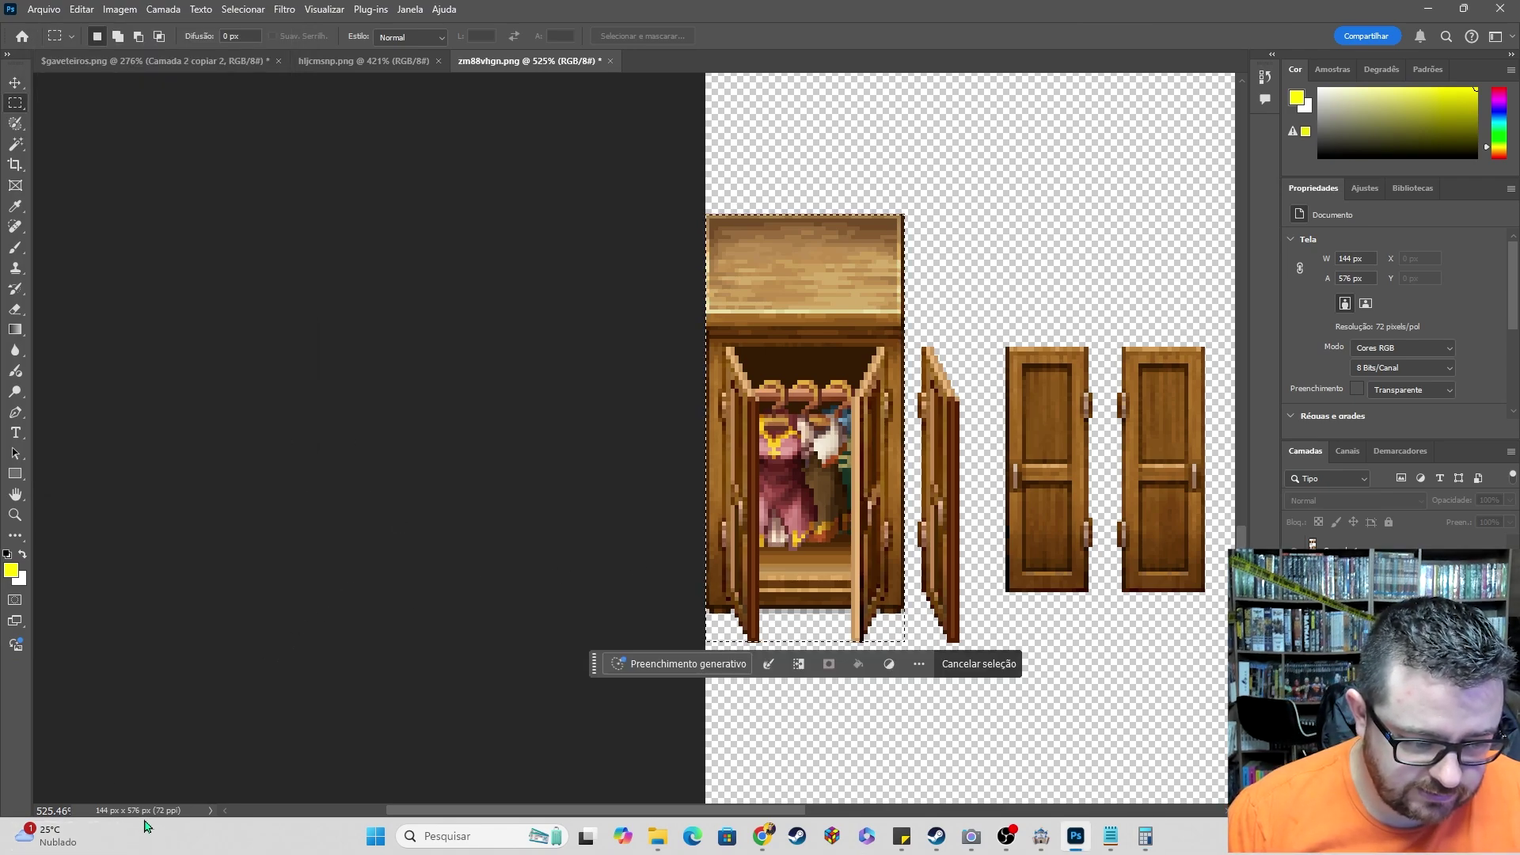
- Measure the sprite sheet's rows from just above the second wardrobe downward with a full-width marquee, and deselect
{"action": "scroll", "coordinate": [563, 391], "scroll_direction": "down", "scroll_amount": 5, "text": "alt"}
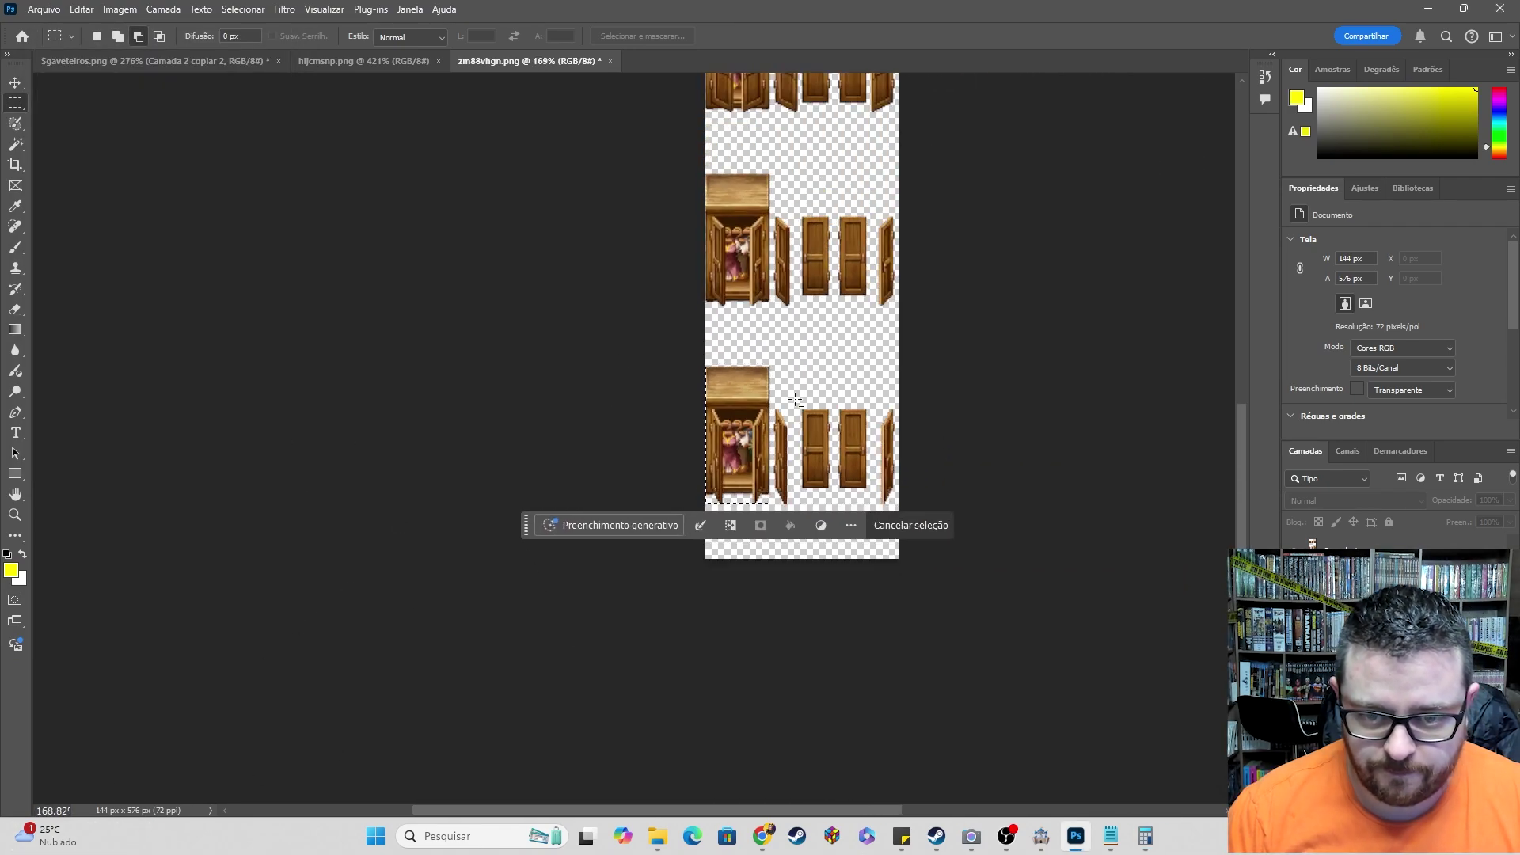
{"action": "scroll", "coordinate": [796, 396], "scroll_direction": "up", "scroll_amount": 2, "text": "alt"}
{"action": "scroll", "coordinate": [793, 380], "scroll_direction": "down", "scroll_amount": 4, "text": "alt"}
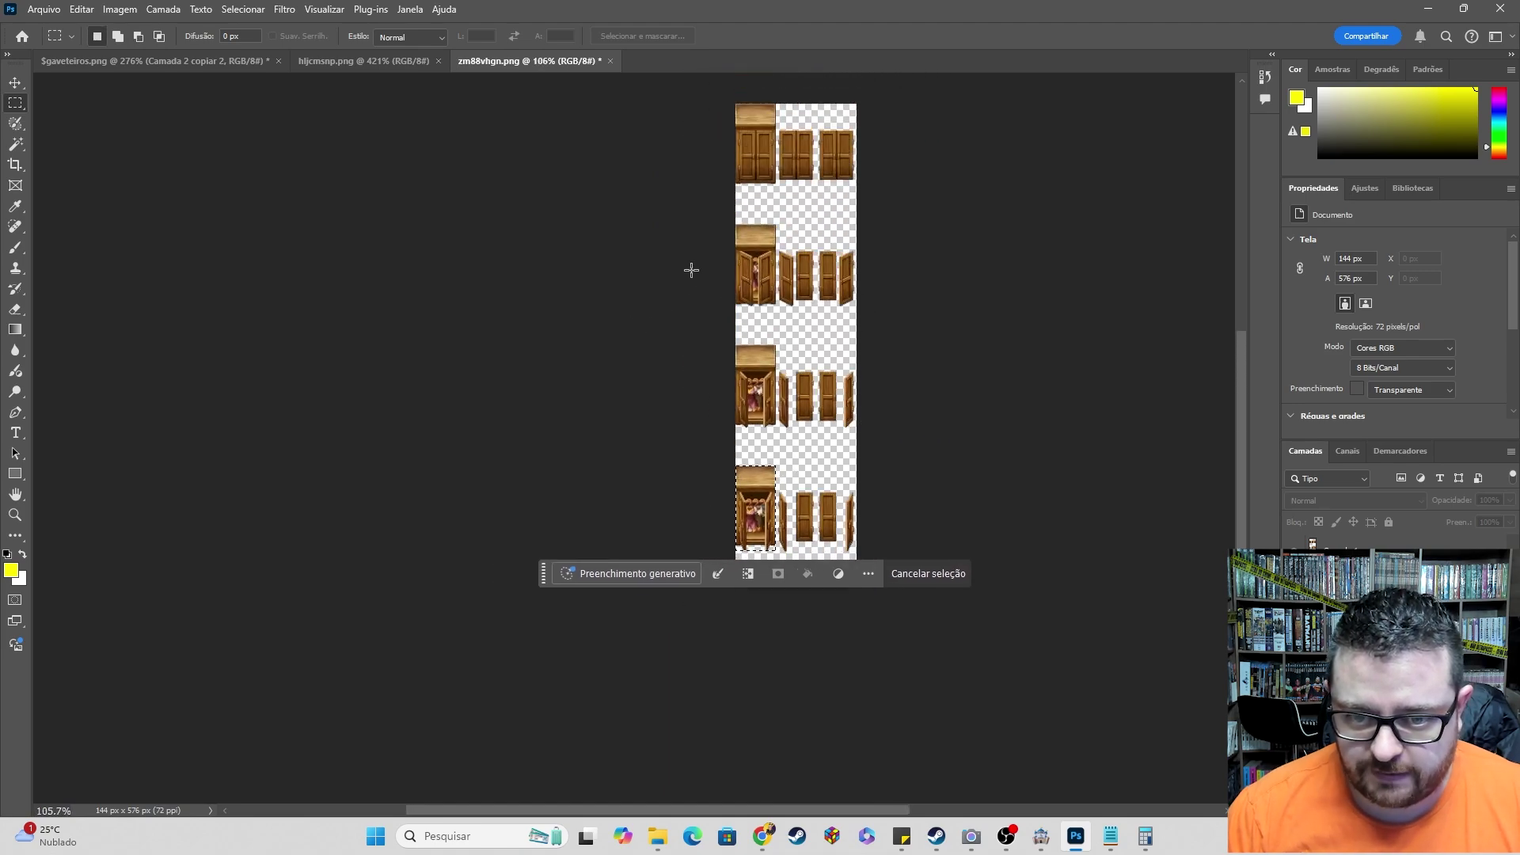
{"action": "key", "text": "ctrl+d"}
{"action": "left_click_drag", "start_coordinate": [632, 216], "coordinate": [898, 354]}
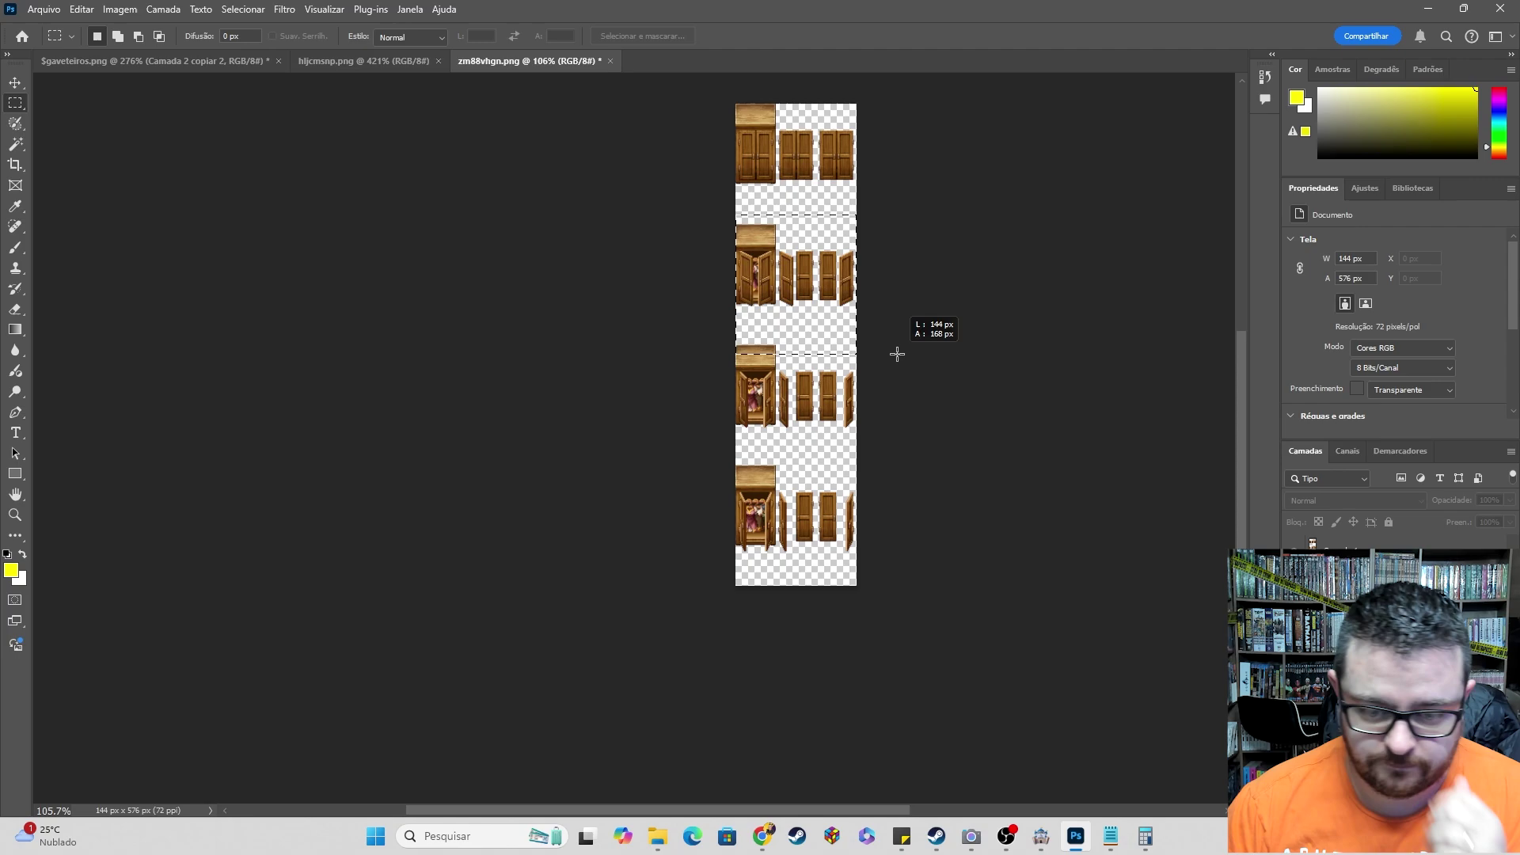
{"action": "left_click_drag", "start_coordinate": [898, 356], "coordinate": [892, 572]}
{"action": "left_click", "coordinate": [568, 383]}
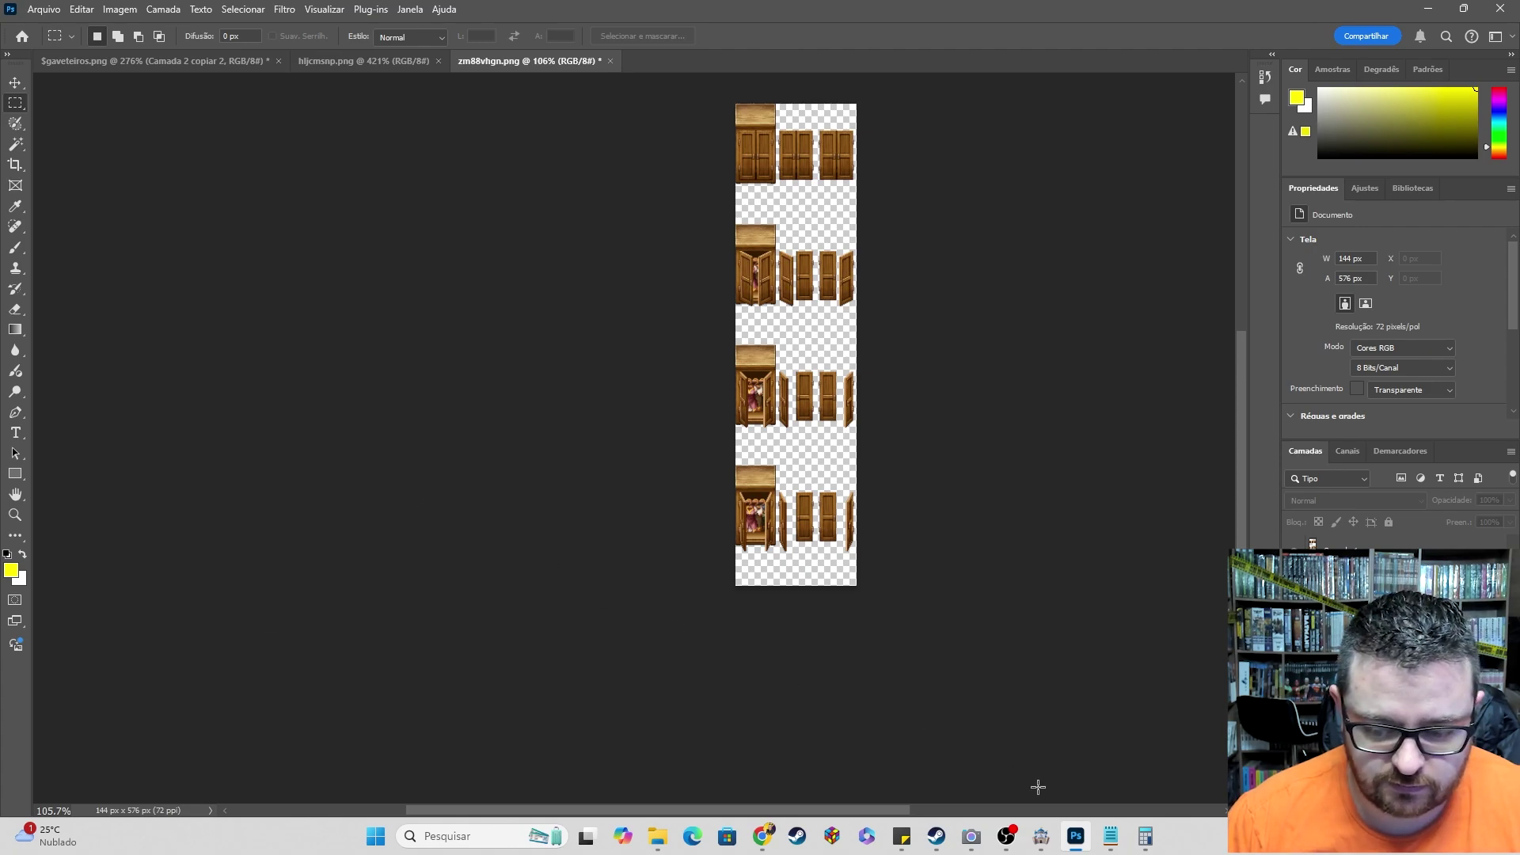
- Switch to Calculator to check the calculation history and return to Photoshop
{"action": "left_click", "coordinate": [1145, 838]}
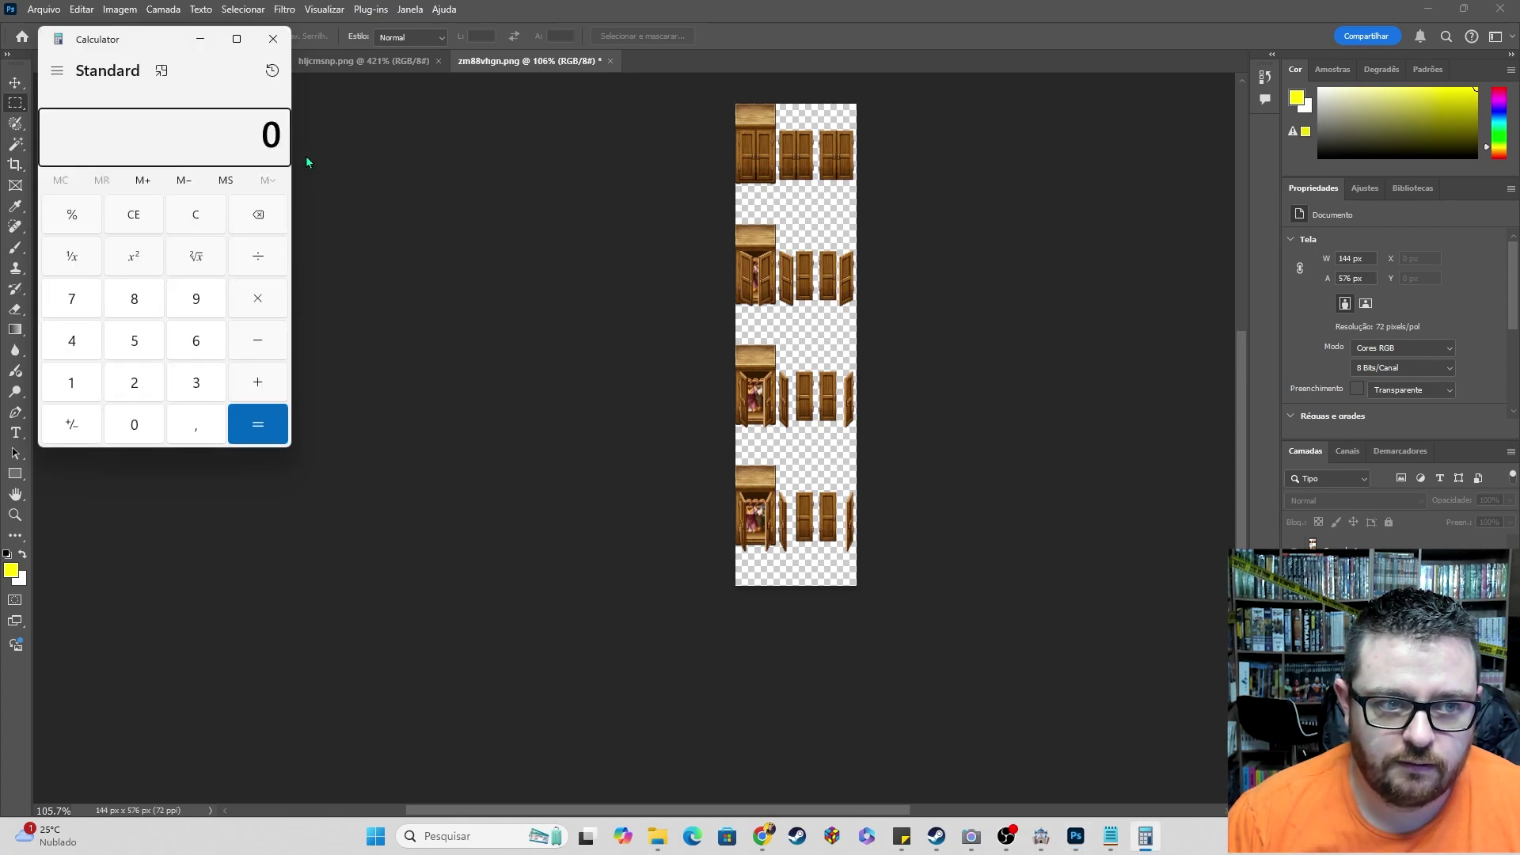
{"action": "left_click", "coordinate": [272, 70]}
{"action": "left_click", "coordinate": [411, 245]}
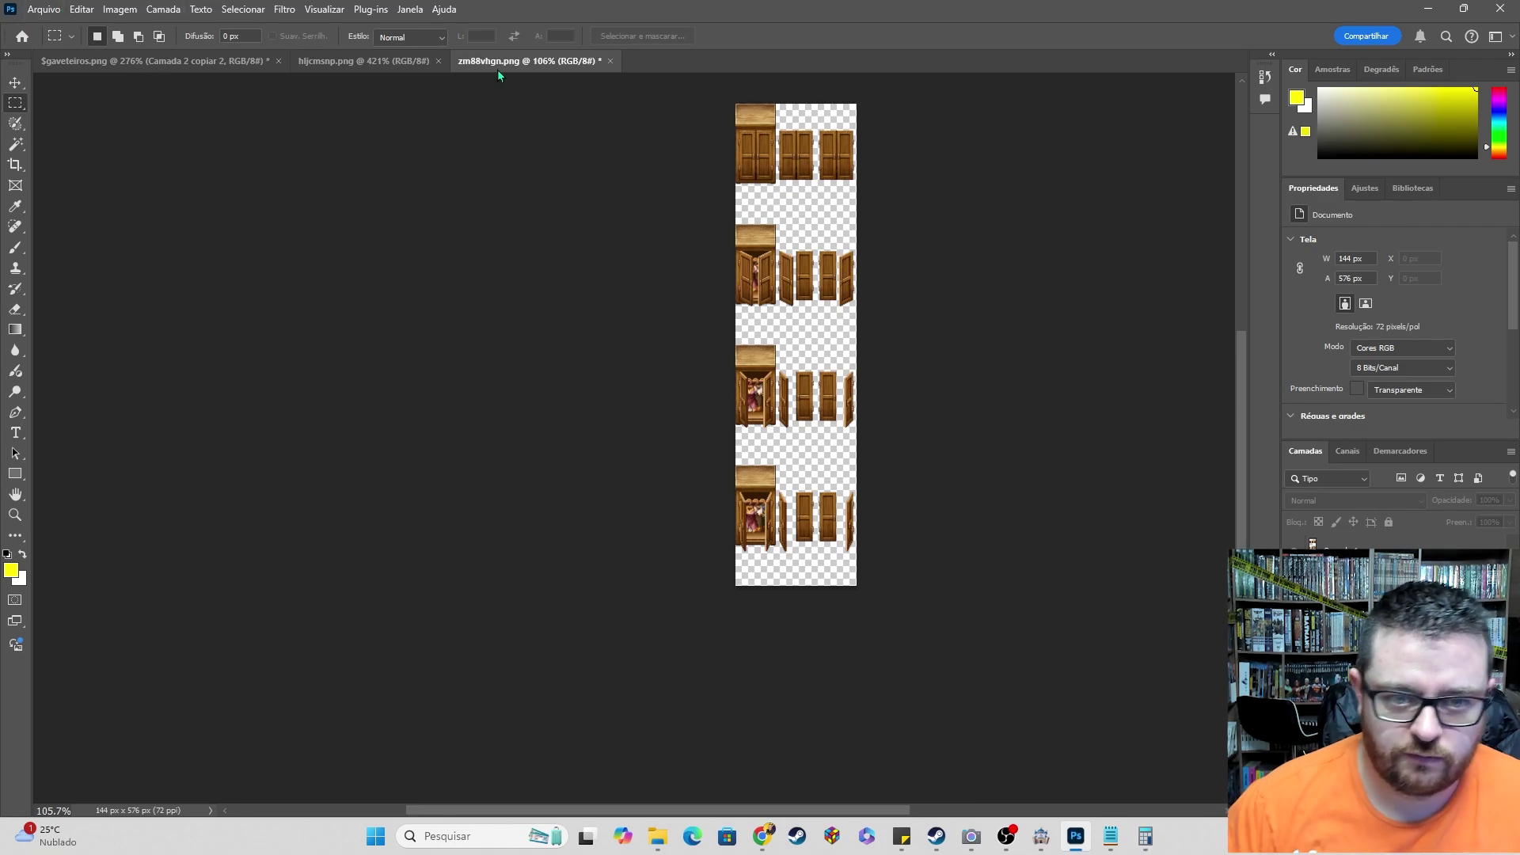
- Try to set the layer-bounds hover line width to 103 px in the Guias, Grade e Fatias preferences
{"action": "key", "text": "i"}
{"action": "key", "text": "ctrl+k"}
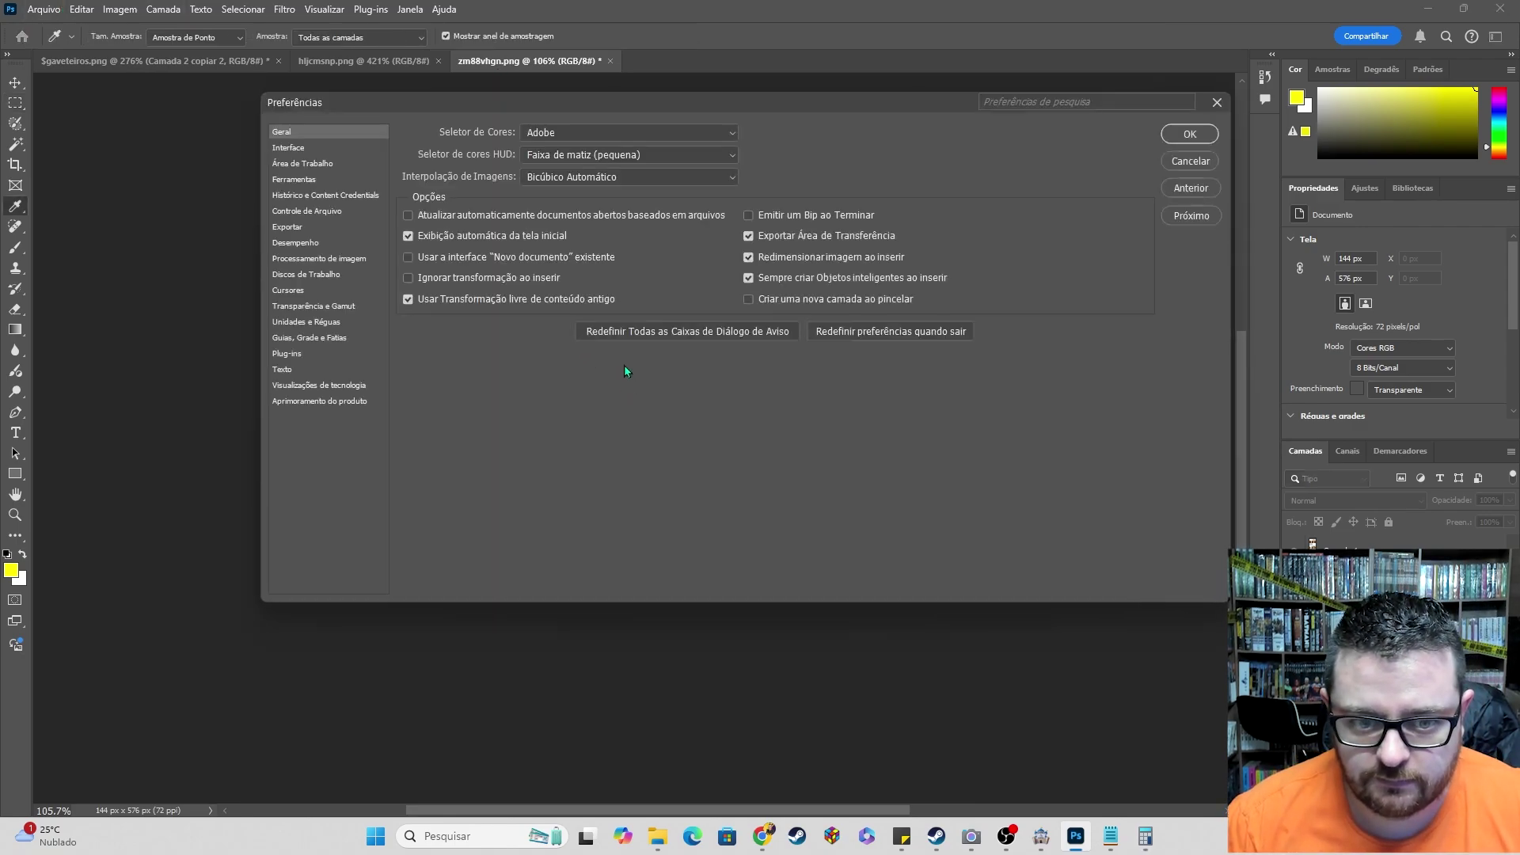
{"action": "left_click", "coordinate": [301, 338]}
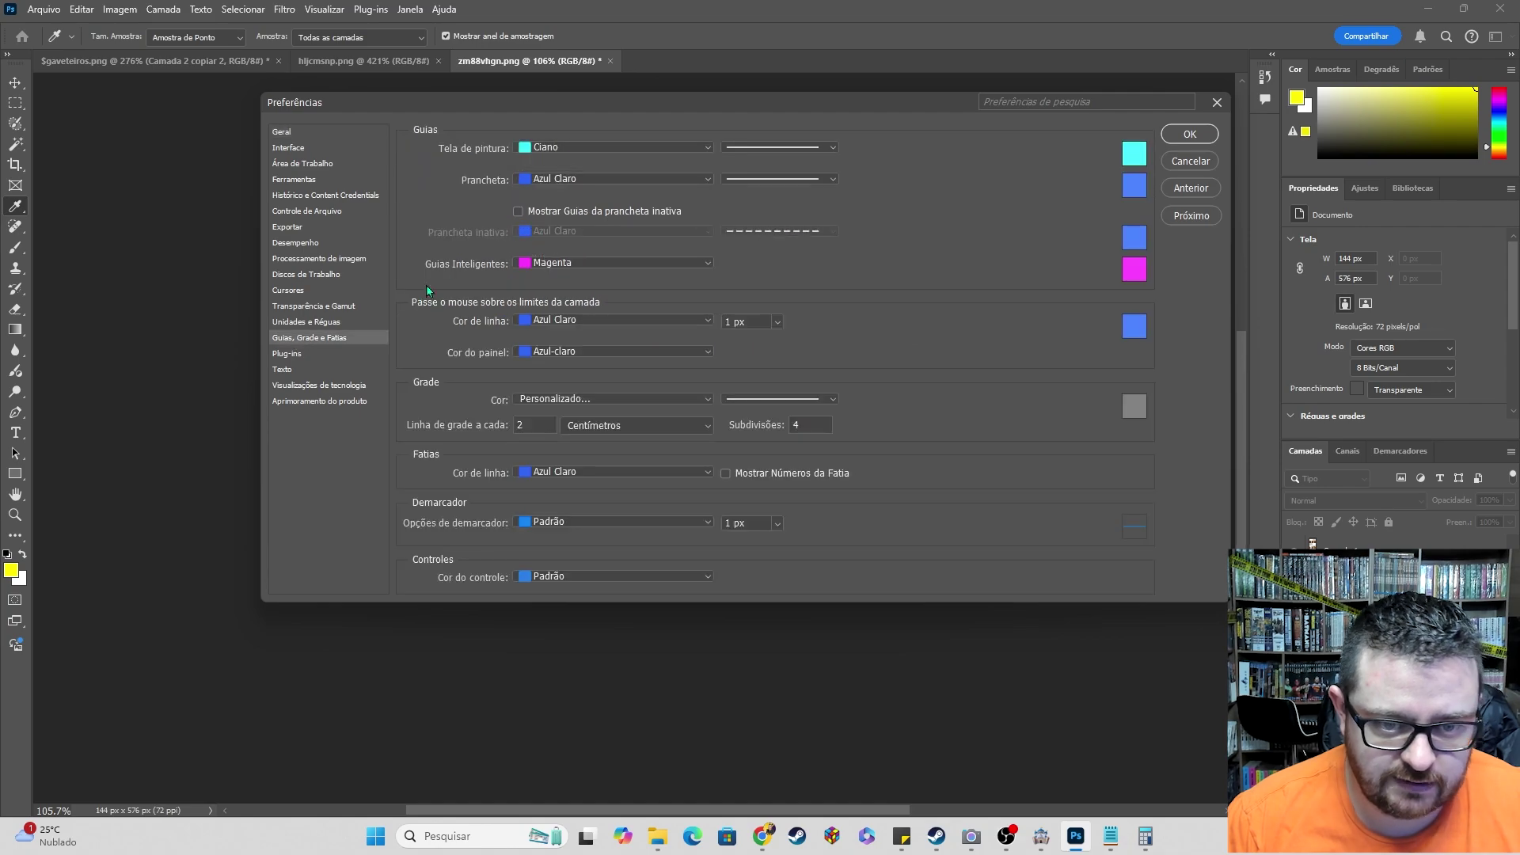
{"action": "left_click", "coordinate": [751, 323]}
{"action": "type", "text": "10"}
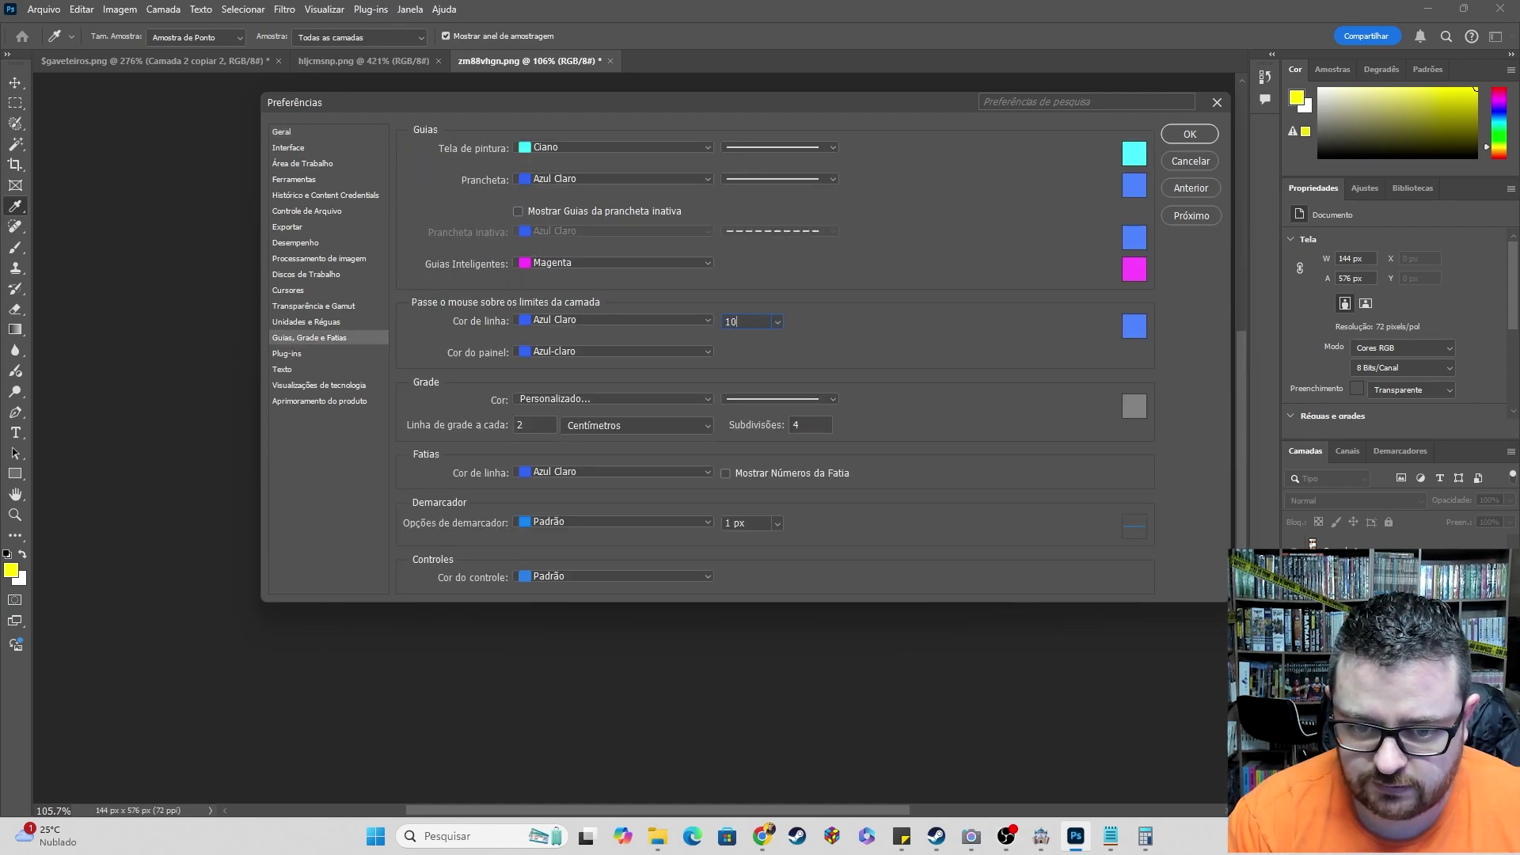
{"action": "key", "text": "Tab"}
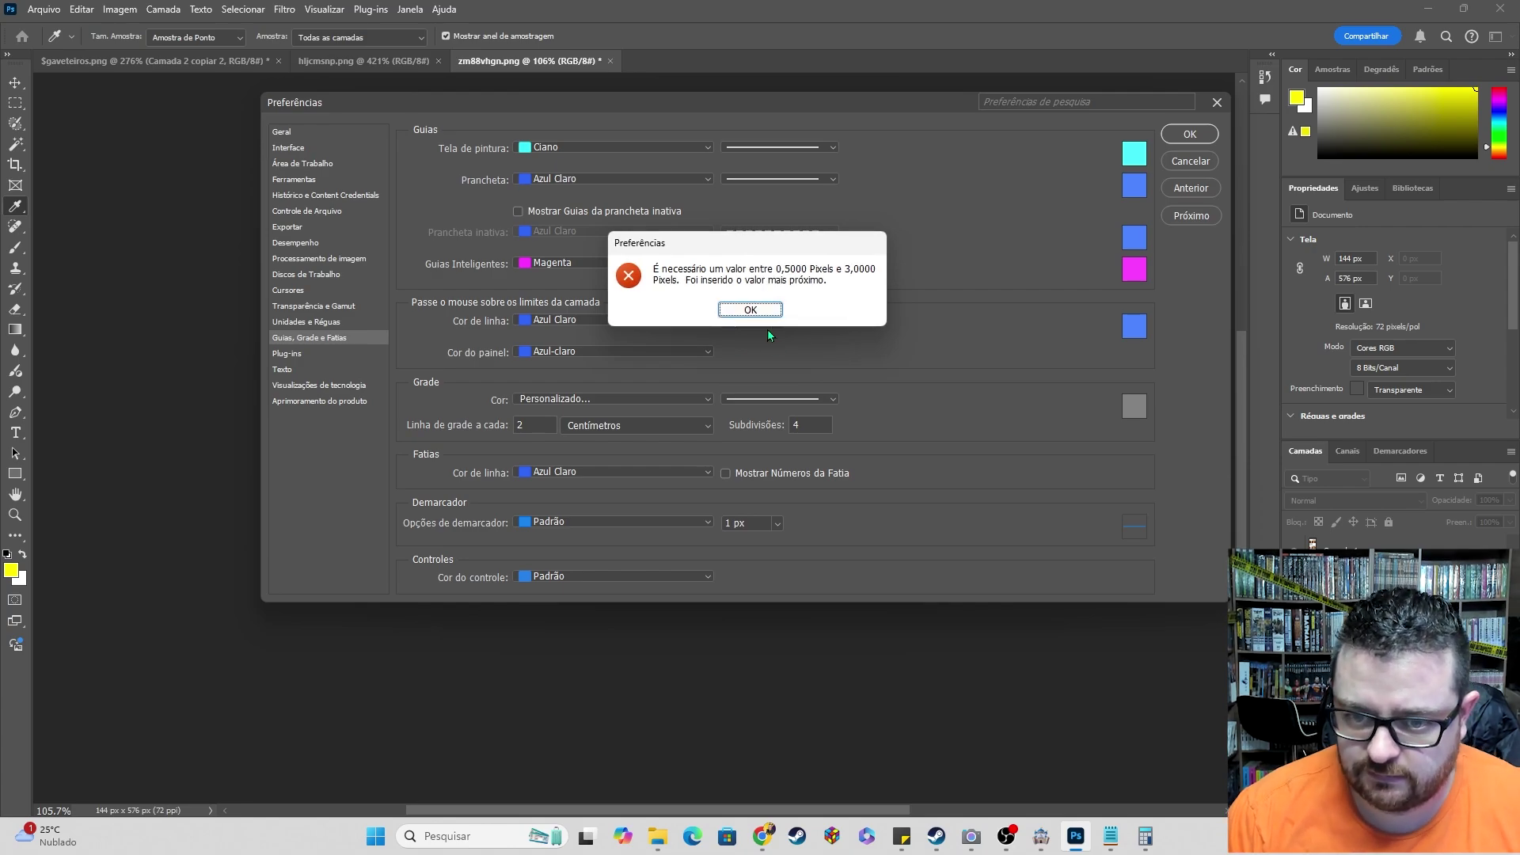
{"action": "left_click", "coordinate": [750, 310]}
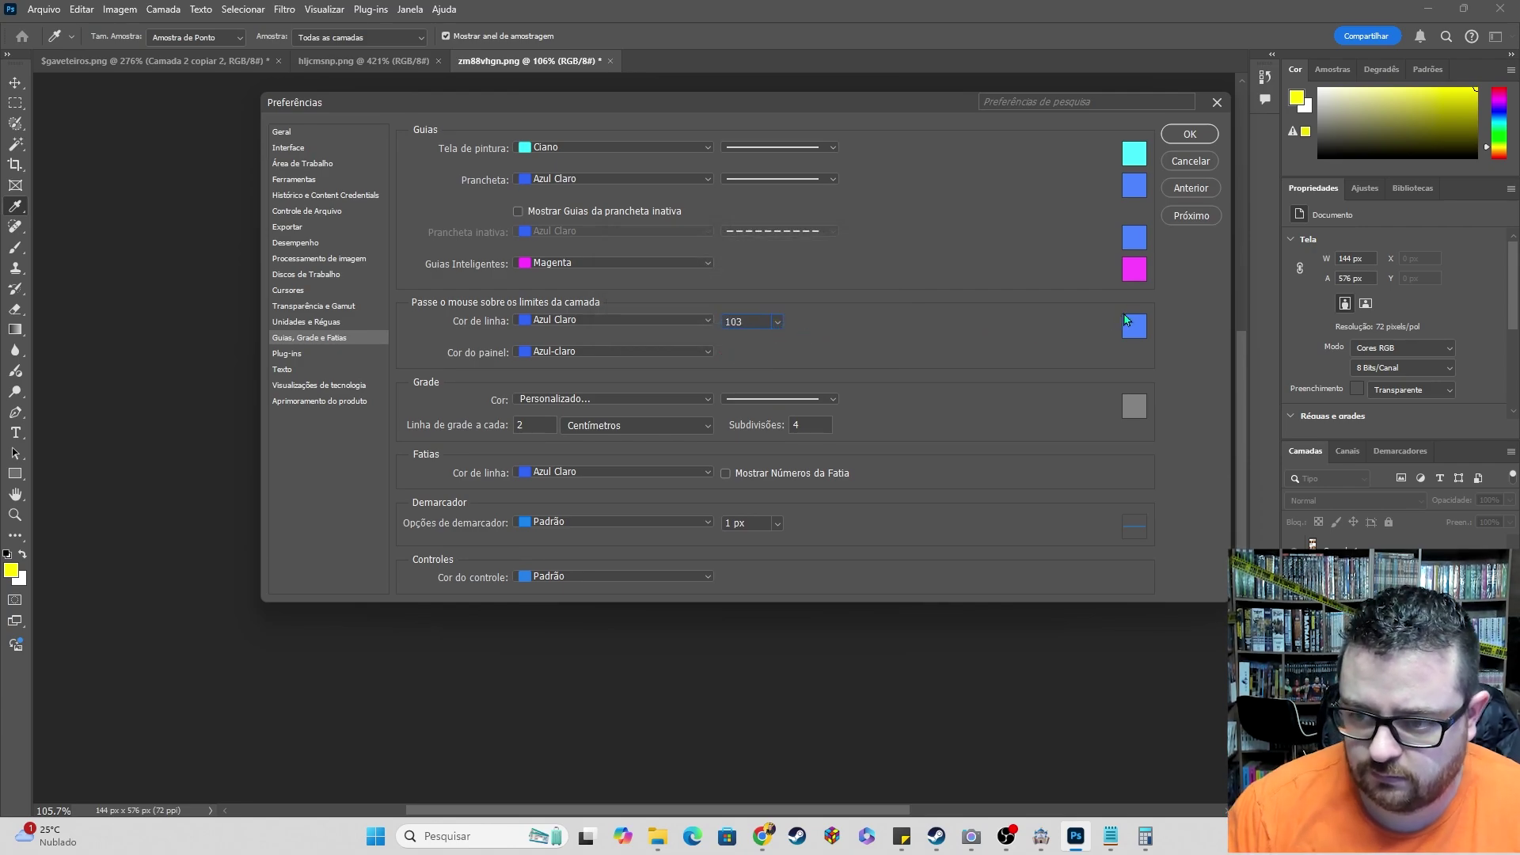
{"action": "left_click", "coordinate": [1192, 133]}
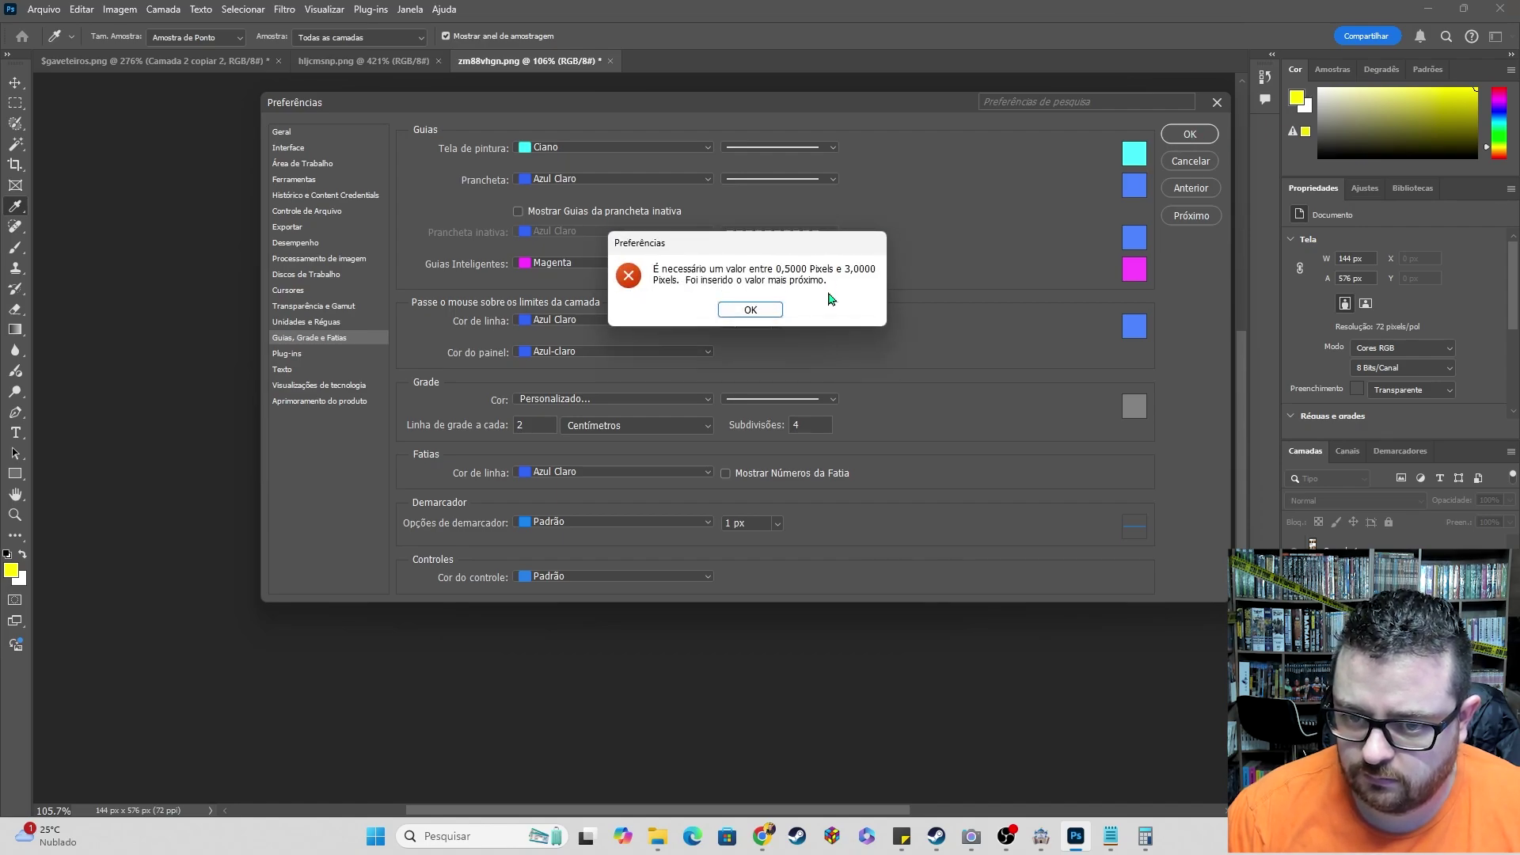
{"action": "left_click", "coordinate": [745, 313]}
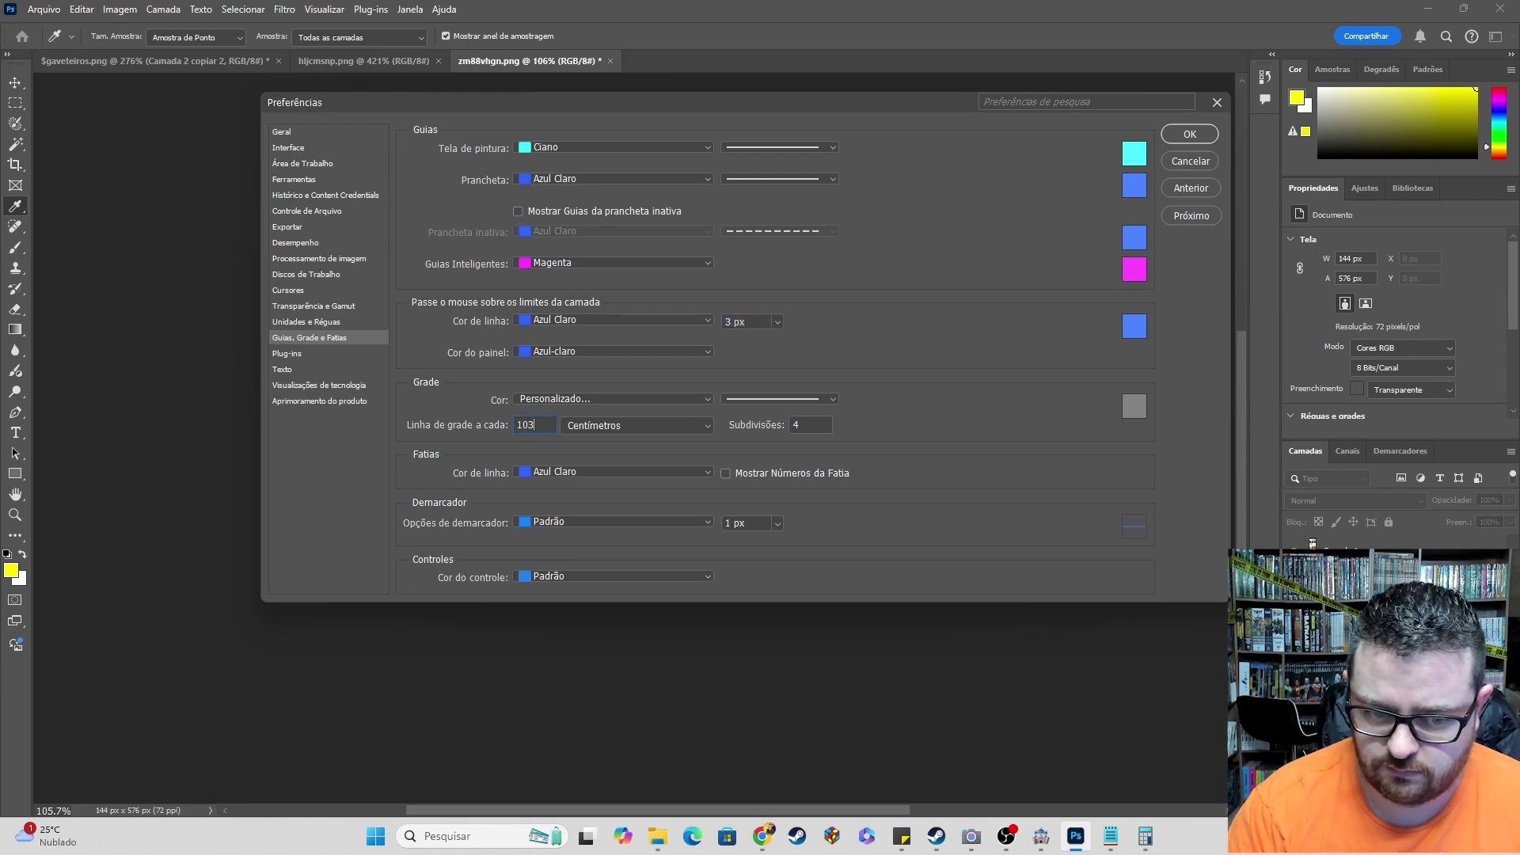
- Set the gridline interval to 103 Centímetros and show the grid (Grade) over the sprite sheet
{"action": "left_click", "coordinate": [1205, 139]}
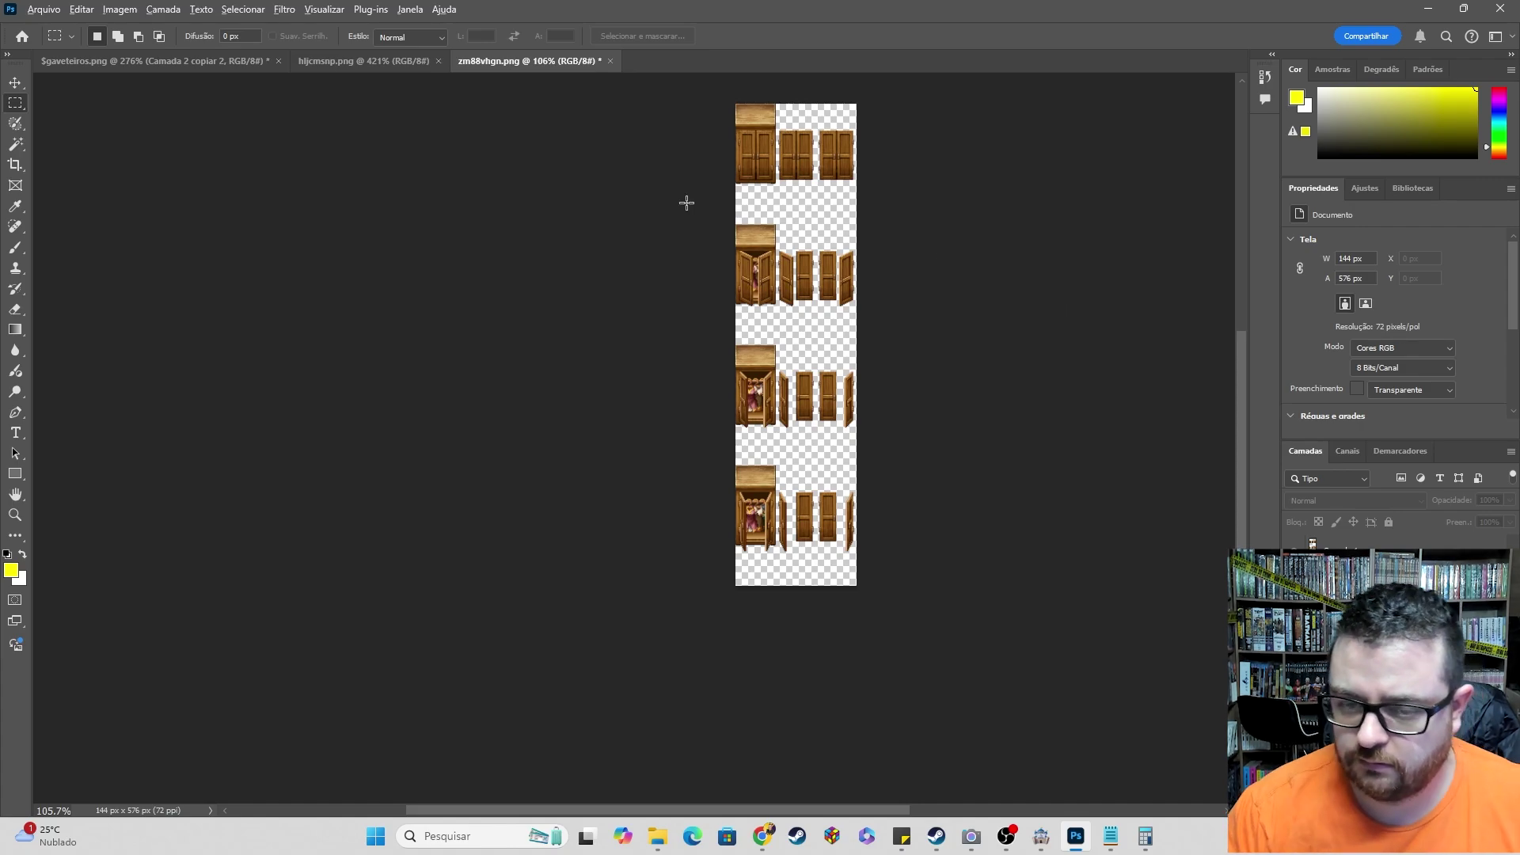
{"action": "scroll", "coordinate": [918, 273], "scroll_direction": "up", "scroll_amount": 5, "text": "alt"}
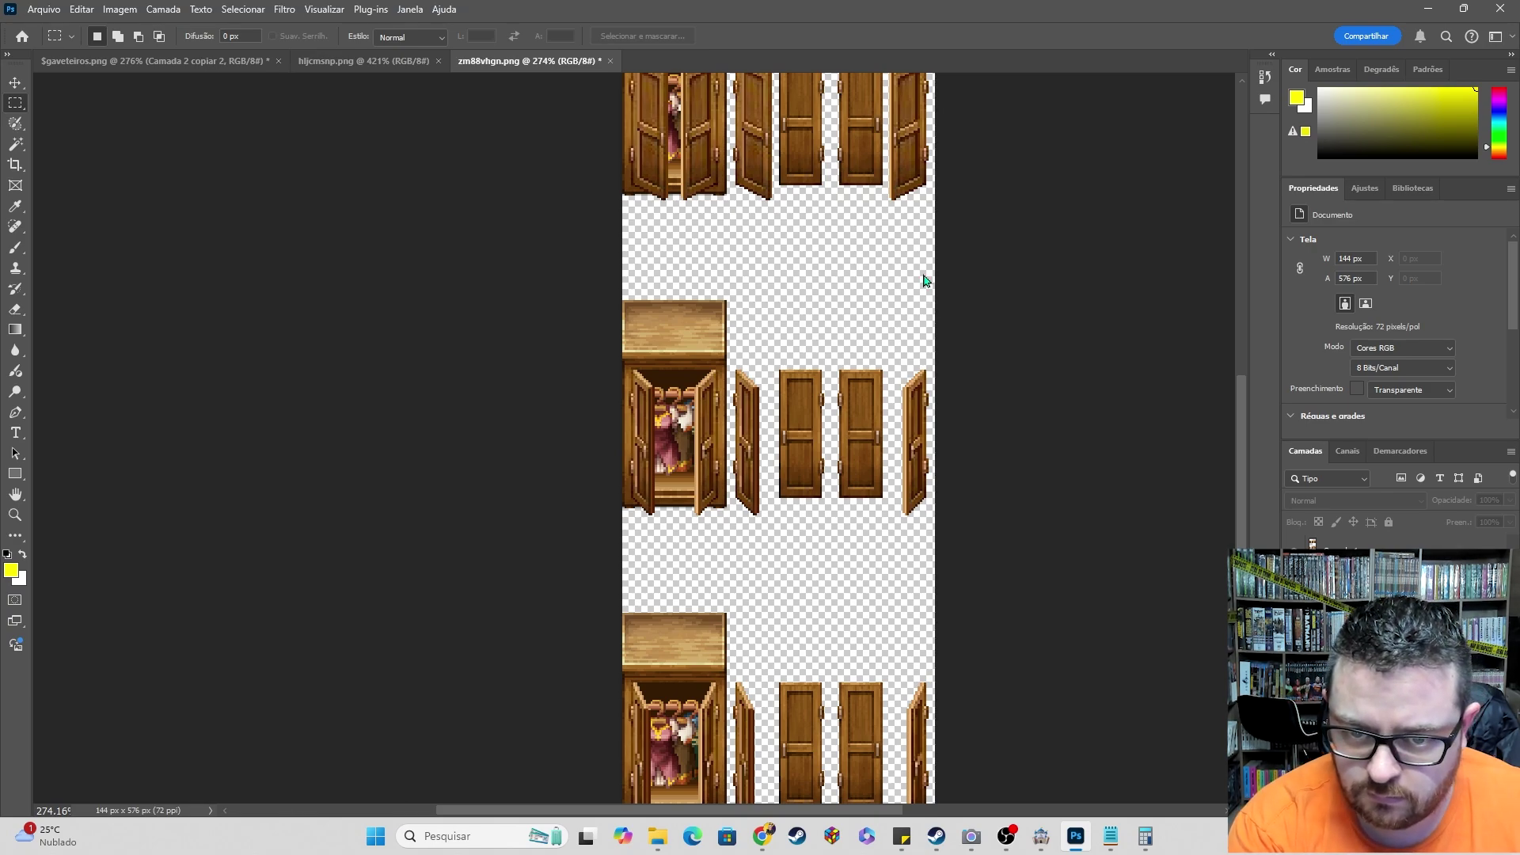
{"action": "key", "text": "alt+t"}
{"action": "key", "text": "Escape"}
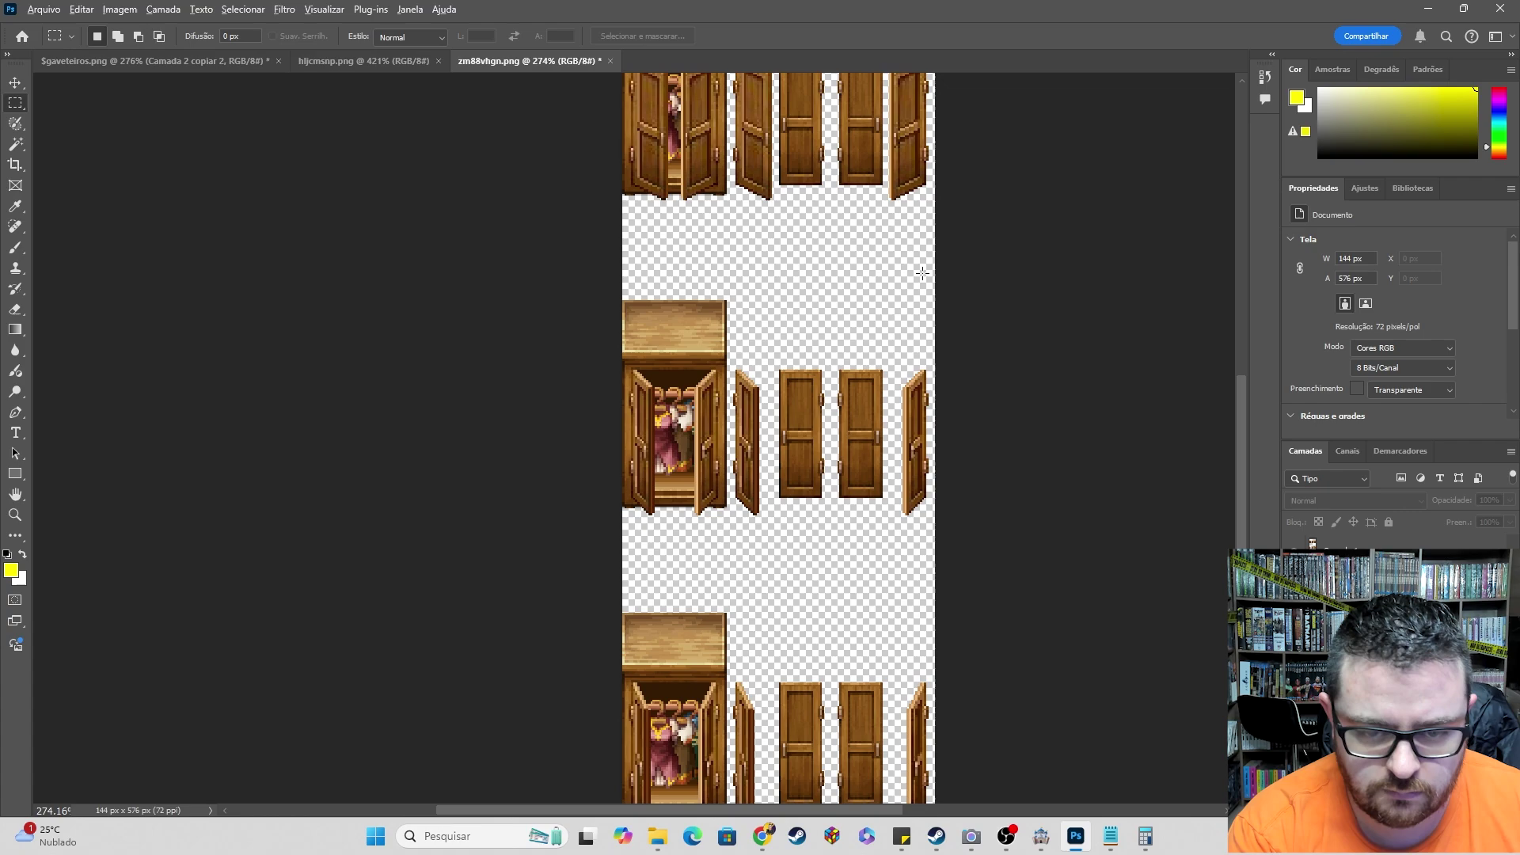
{"action": "left_click", "coordinate": [324, 9]}
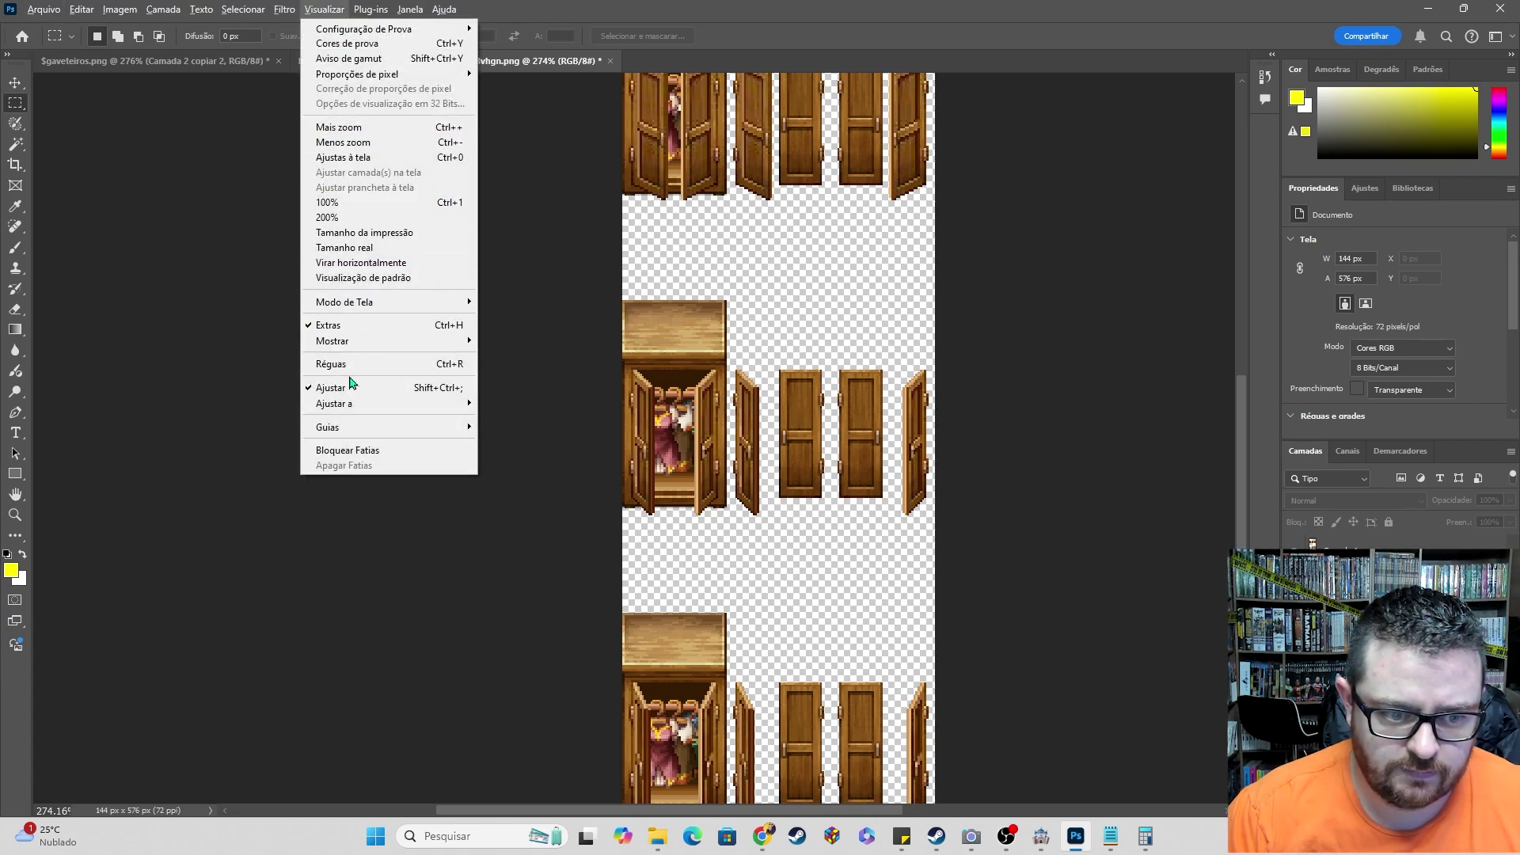
{"action": "mouse_move", "coordinate": [362, 344]}
{"action": "left_click", "coordinate": [527, 386]}
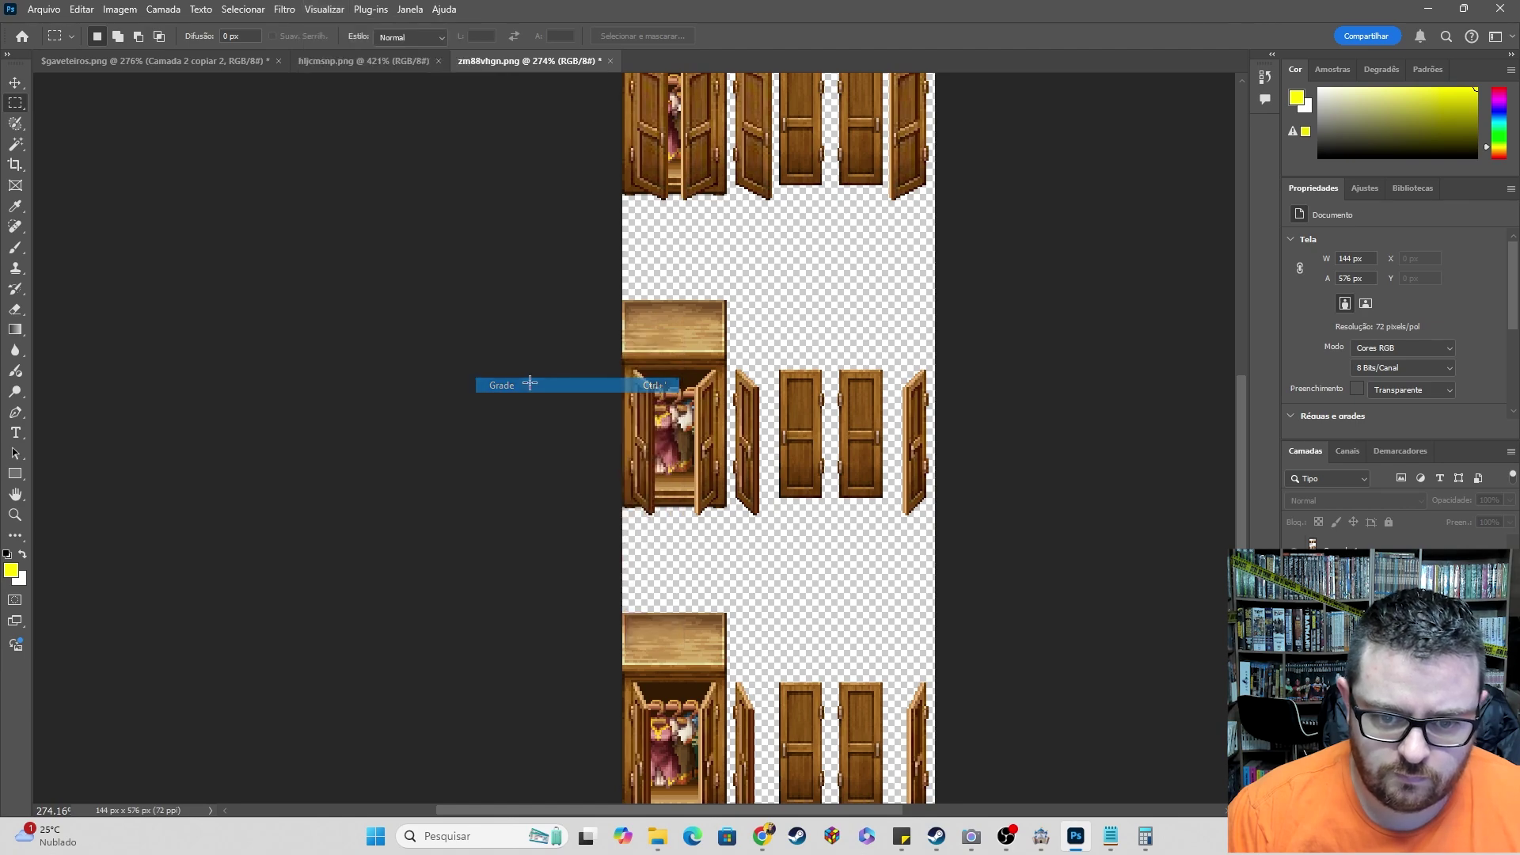
{"action": "scroll", "coordinate": [738, 441], "scroll_direction": "down", "scroll_amount": 2}
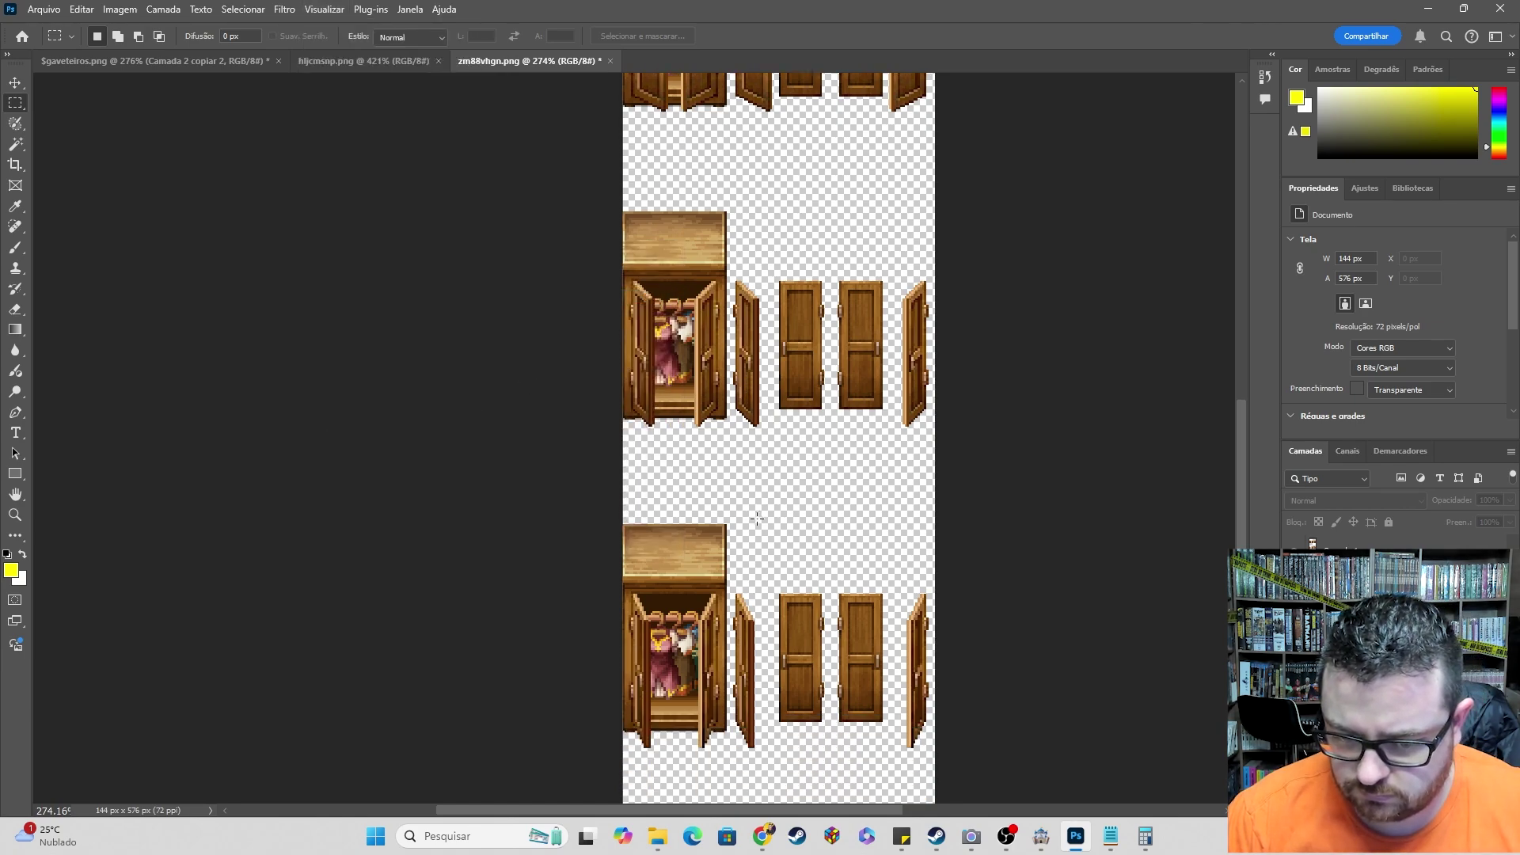
{"action": "scroll", "coordinate": [760, 475], "scroll_direction": "up", "scroll_amount": 3}
{"action": "scroll", "coordinate": [784, 520], "scroll_direction": "up", "scroll_amount": 5}
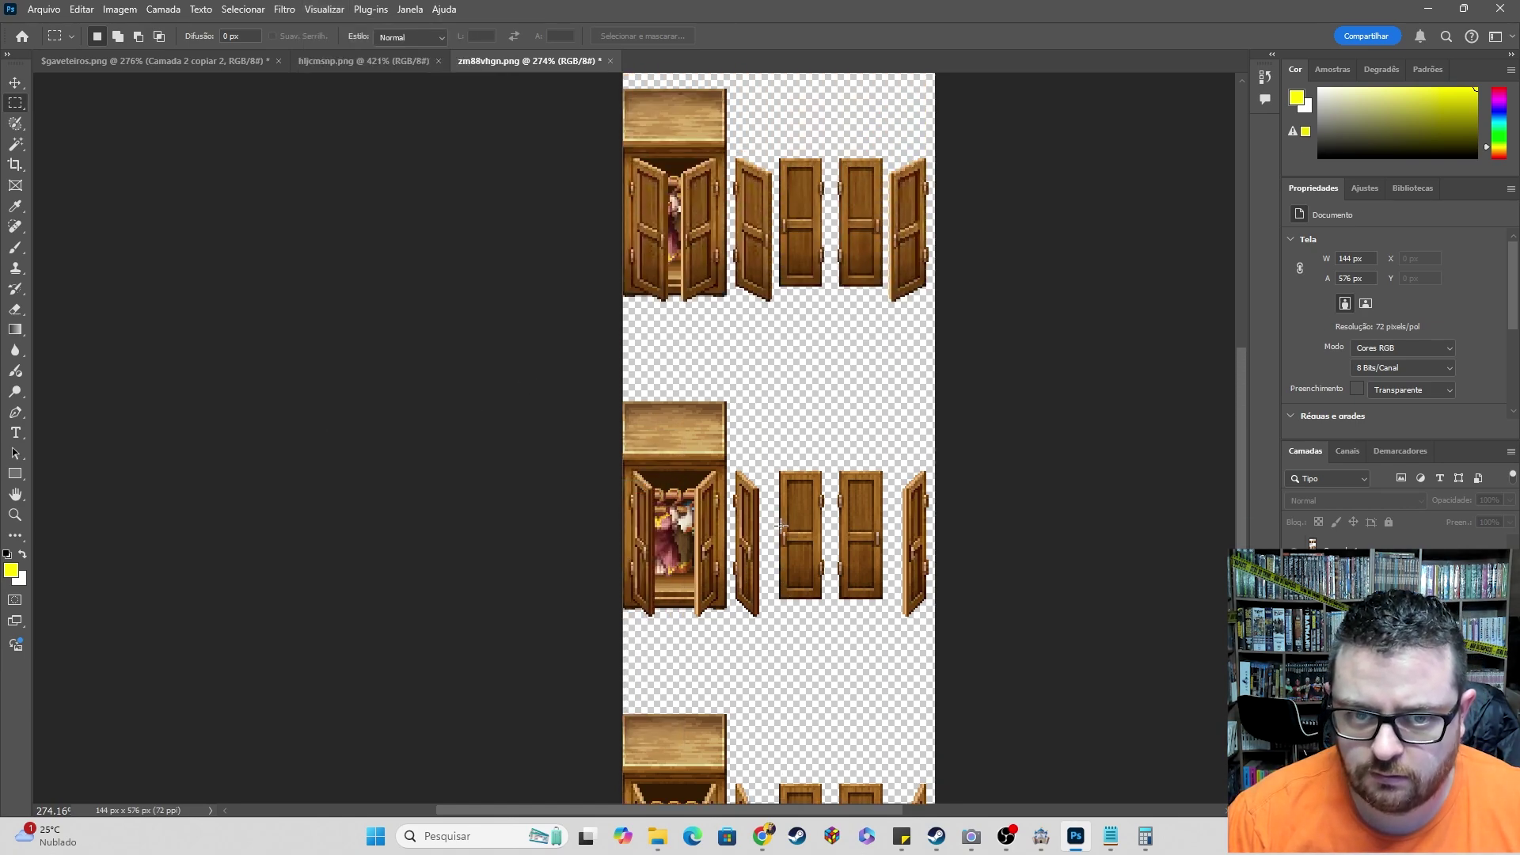
{"action": "scroll", "coordinate": [772, 542], "scroll_direction": "up", "scroll_amount": 1}
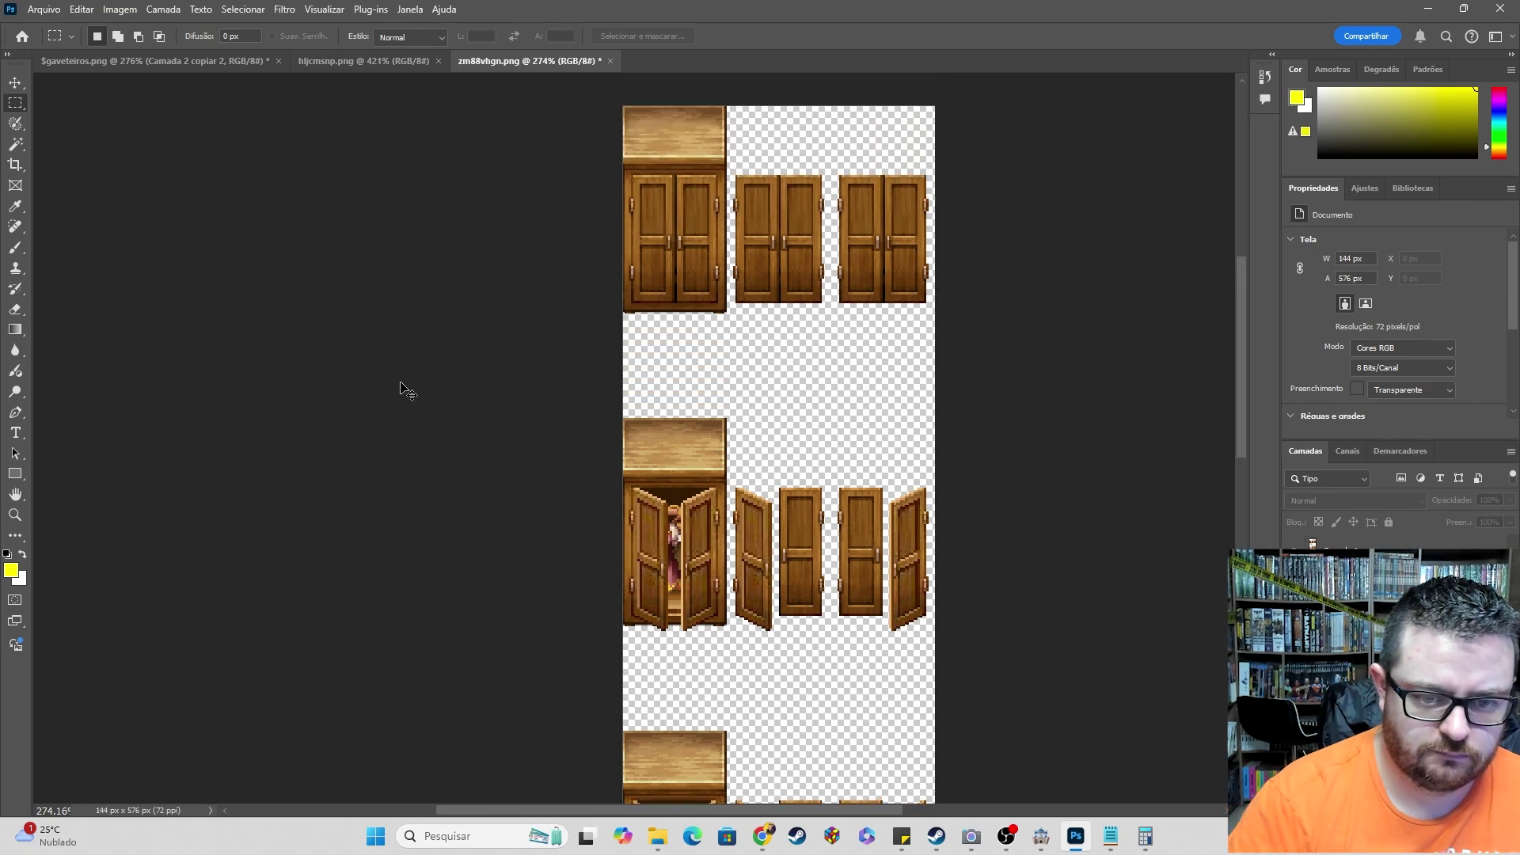
- Set the gridline interval to 103 Pixels in the Guias, Grade e Fatias preferences
{"action": "key", "text": "i"}
{"action": "key", "text": "ctrl+k"}
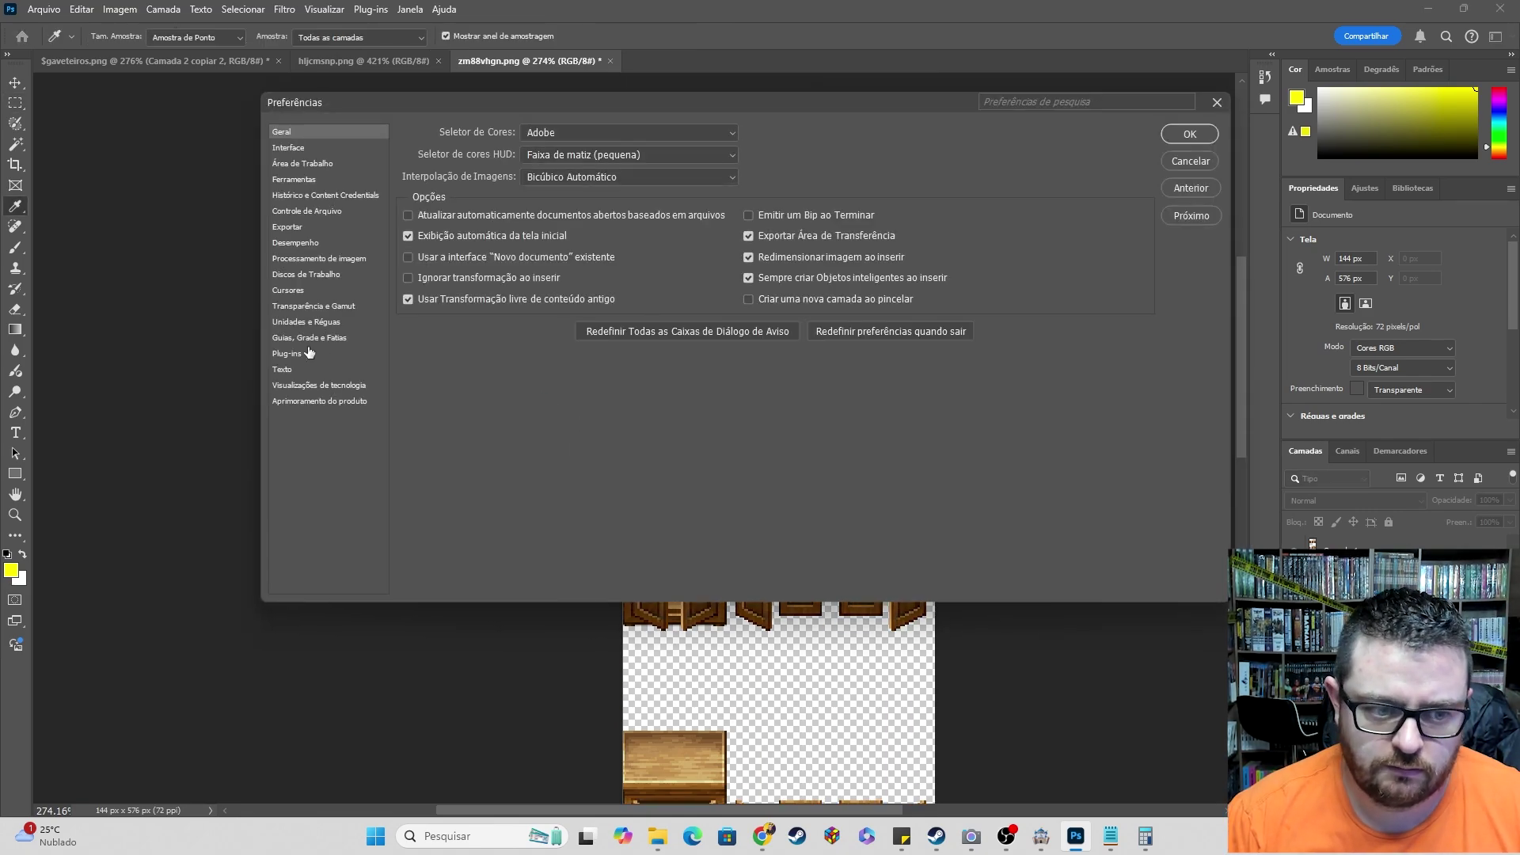
{"action": "left_click", "coordinate": [309, 353]}
{"action": "left_click", "coordinate": [310, 342]}
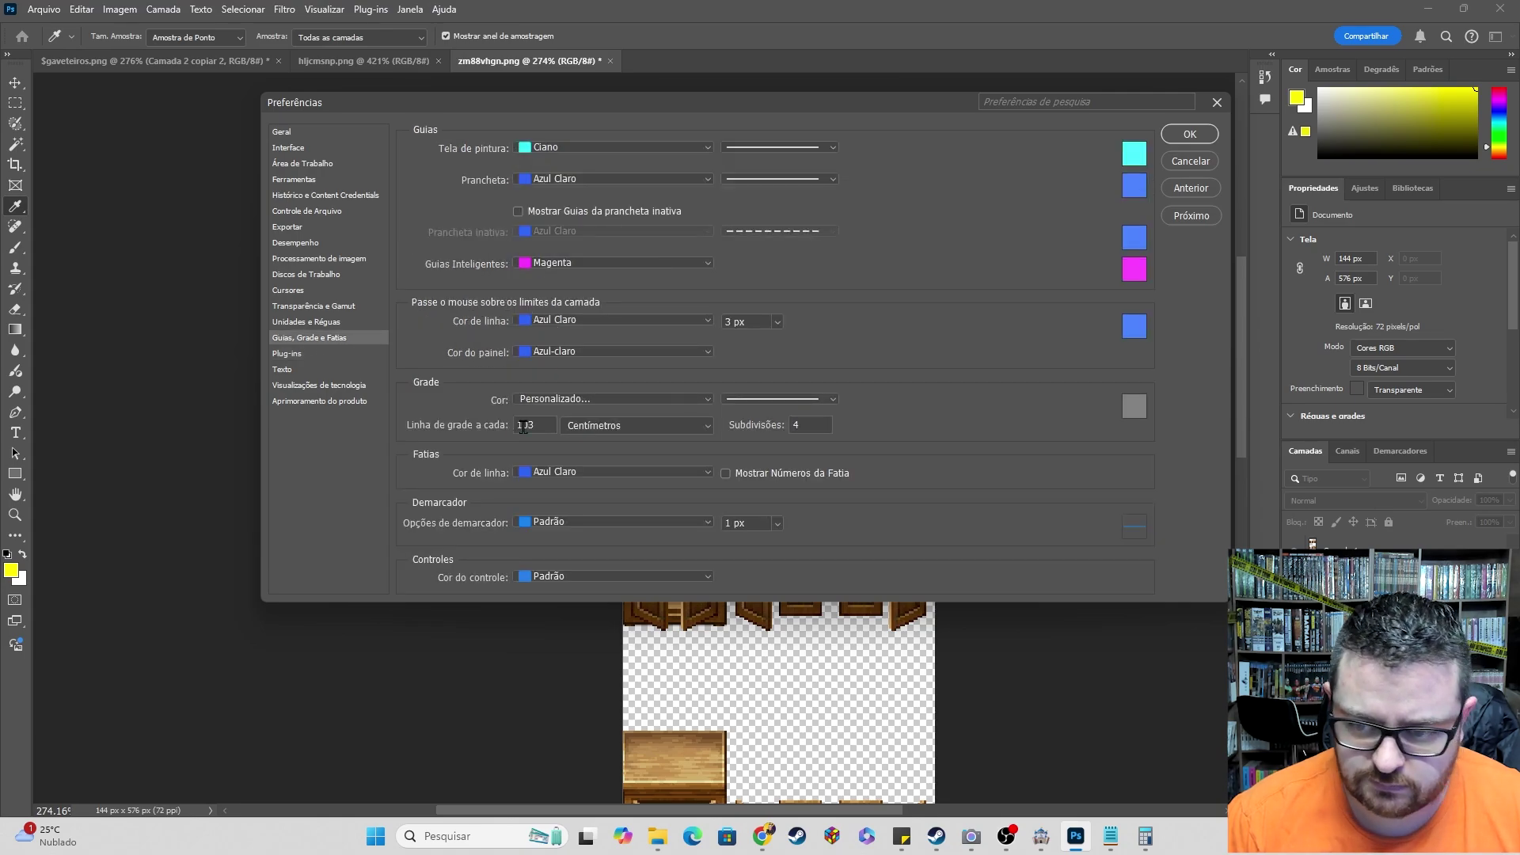
{"action": "left_click", "coordinate": [622, 428]}
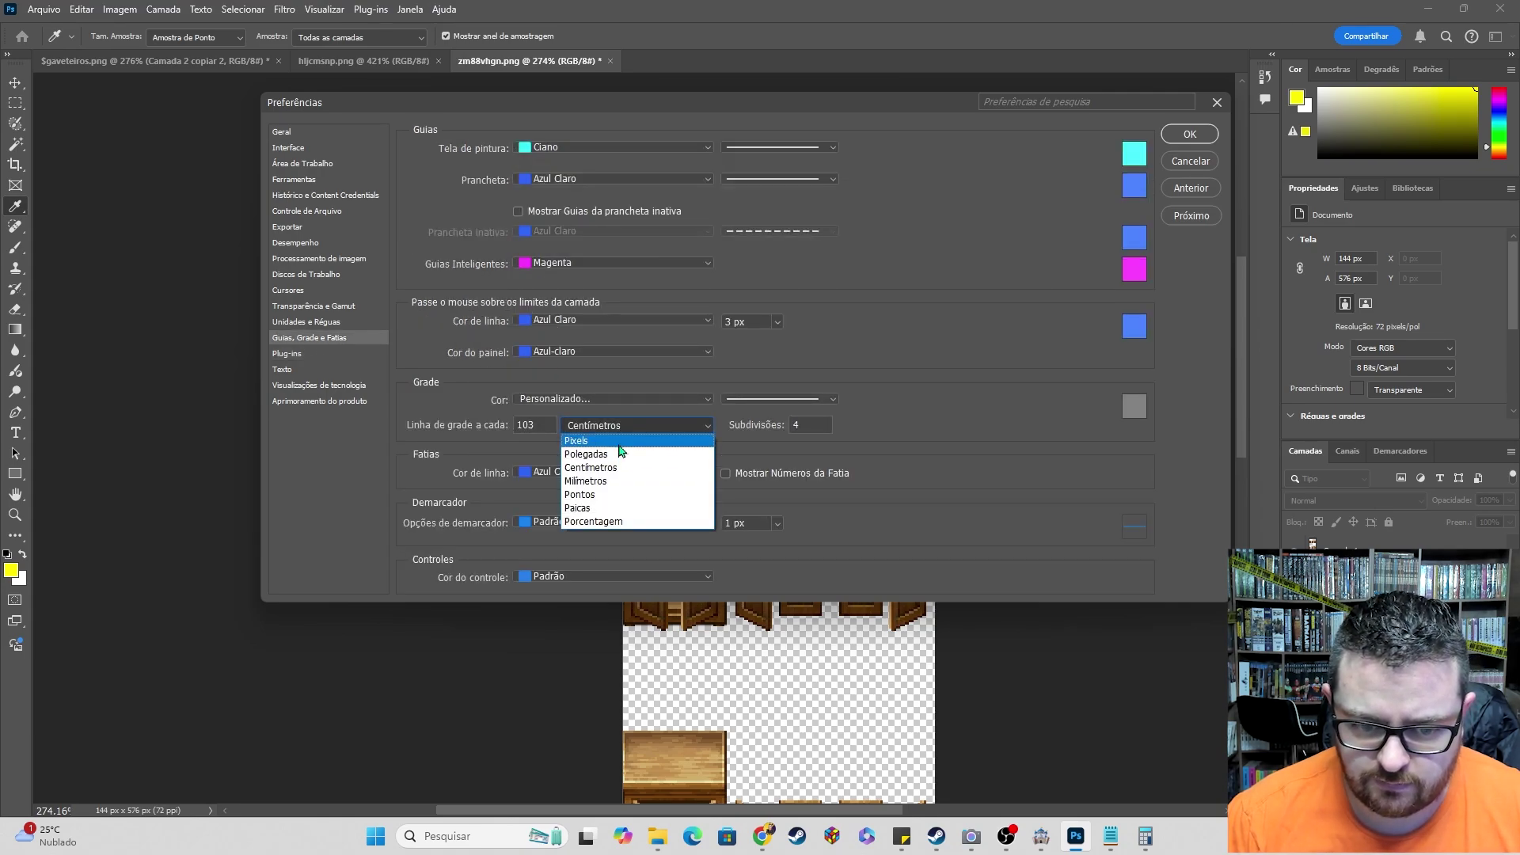
{"action": "left_click", "coordinate": [621, 442]}
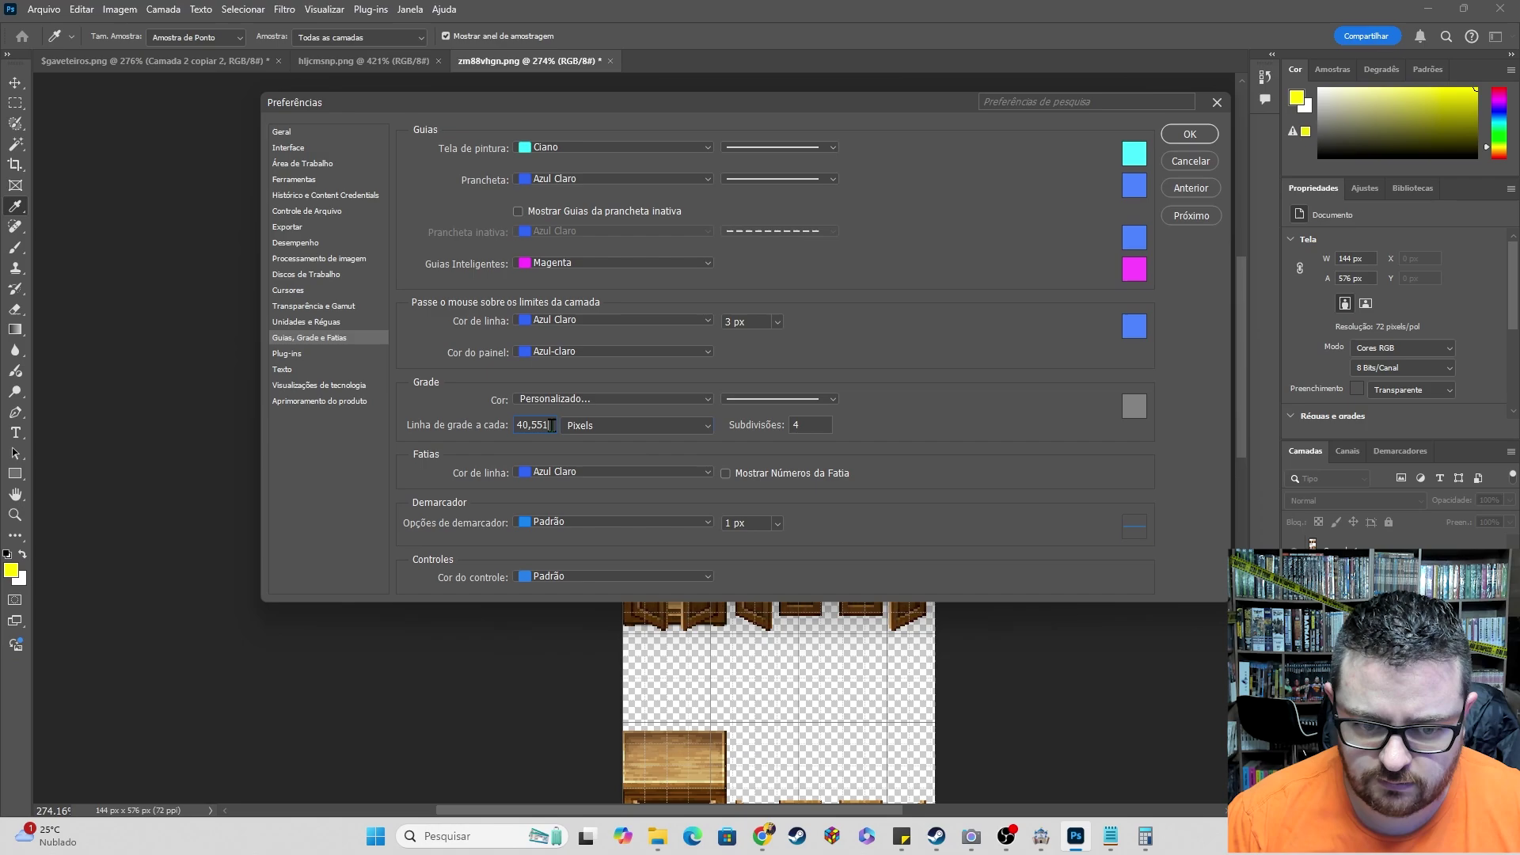
{"action": "type", "text": "103"}
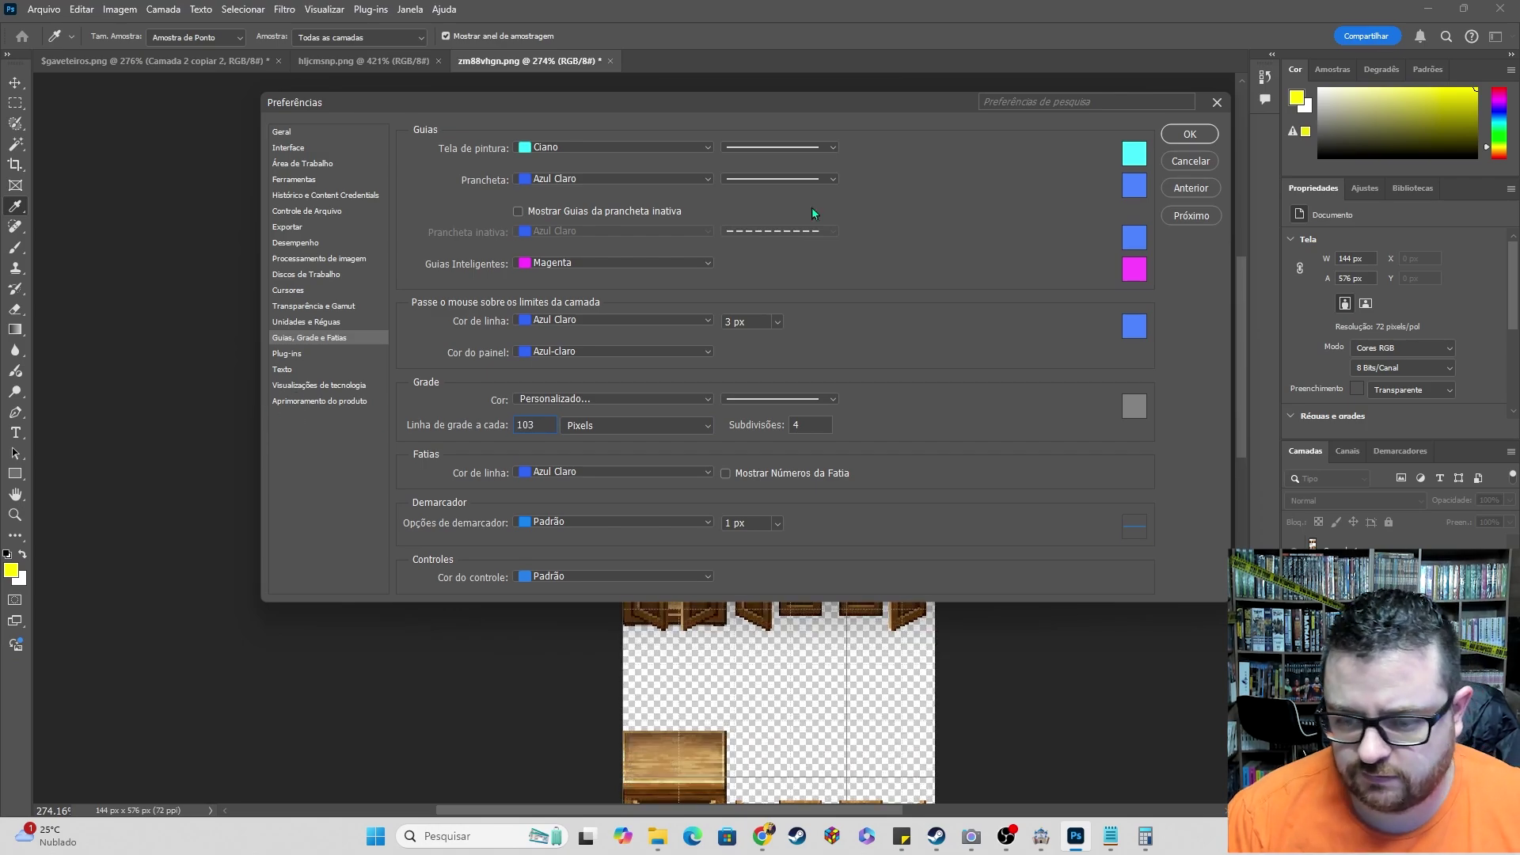
{"action": "left_click", "coordinate": [1190, 134]}
- Merge all the layers of the wardrobe sprite sheet into a single layer
{"action": "key", "text": "m"}
{"action": "scroll", "coordinate": [1011, 435], "scroll_direction": "up", "scroll_amount": 2}
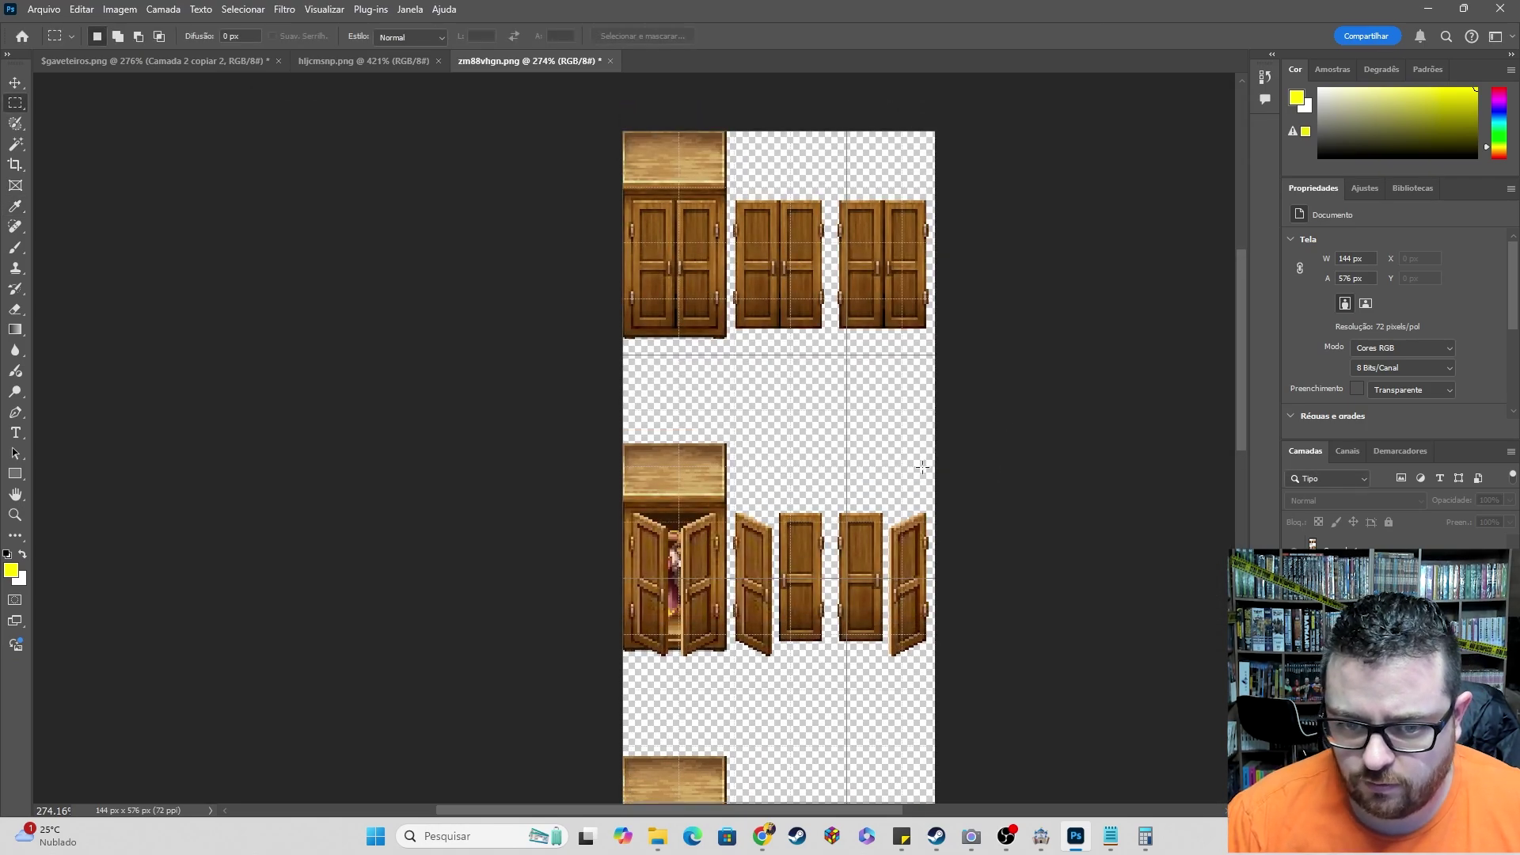
{"action": "key", "text": "v"}
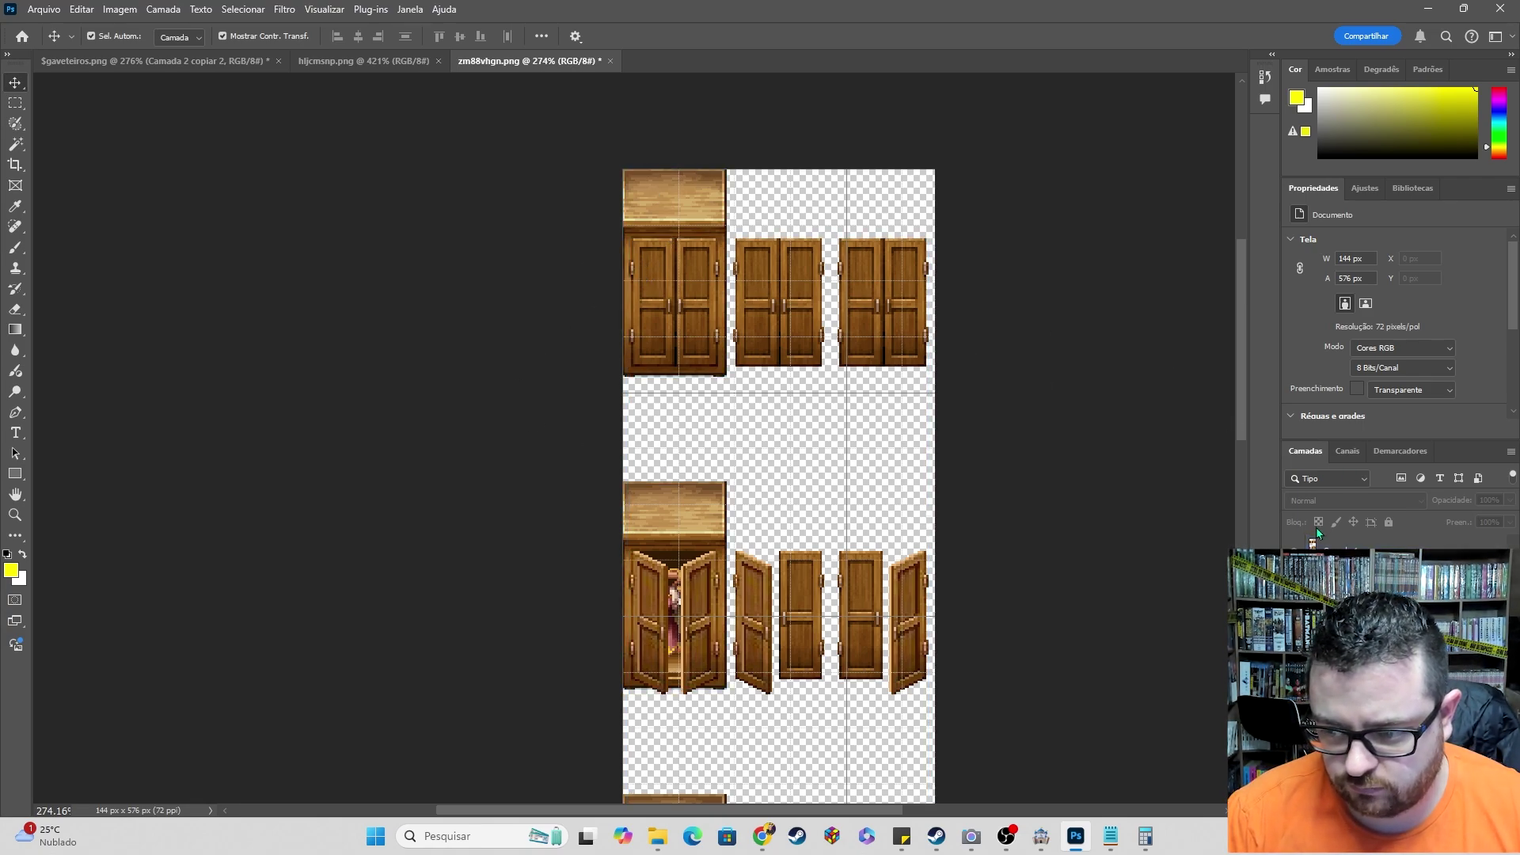
{"action": "left_click", "coordinate": [1384, 542]}
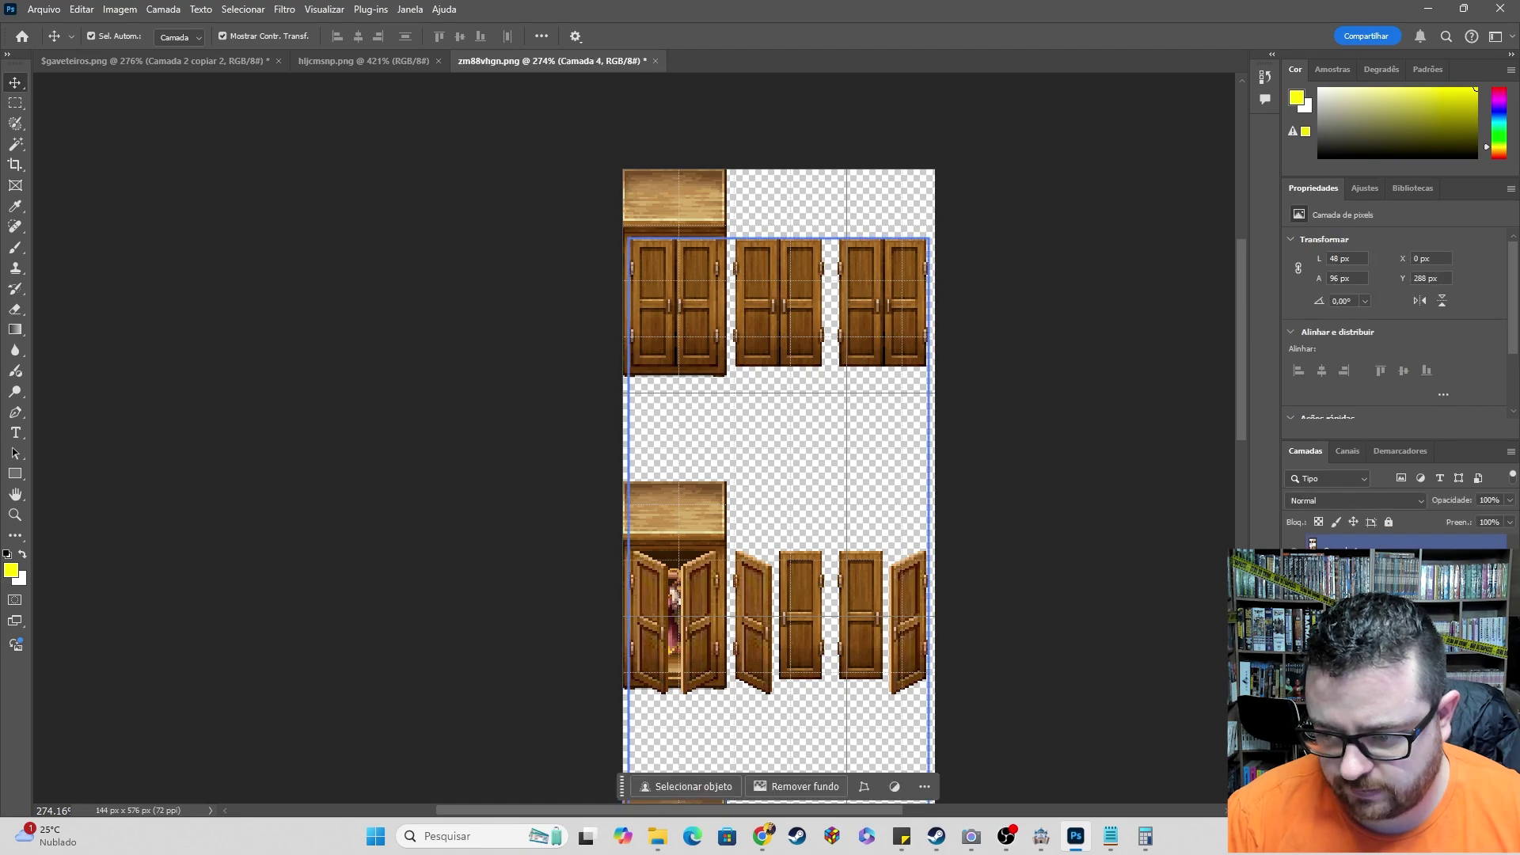
{"action": "left_click", "coordinate": [1384, 554], "text": "shift"}
{"action": "right_click", "coordinate": [1384, 554]}
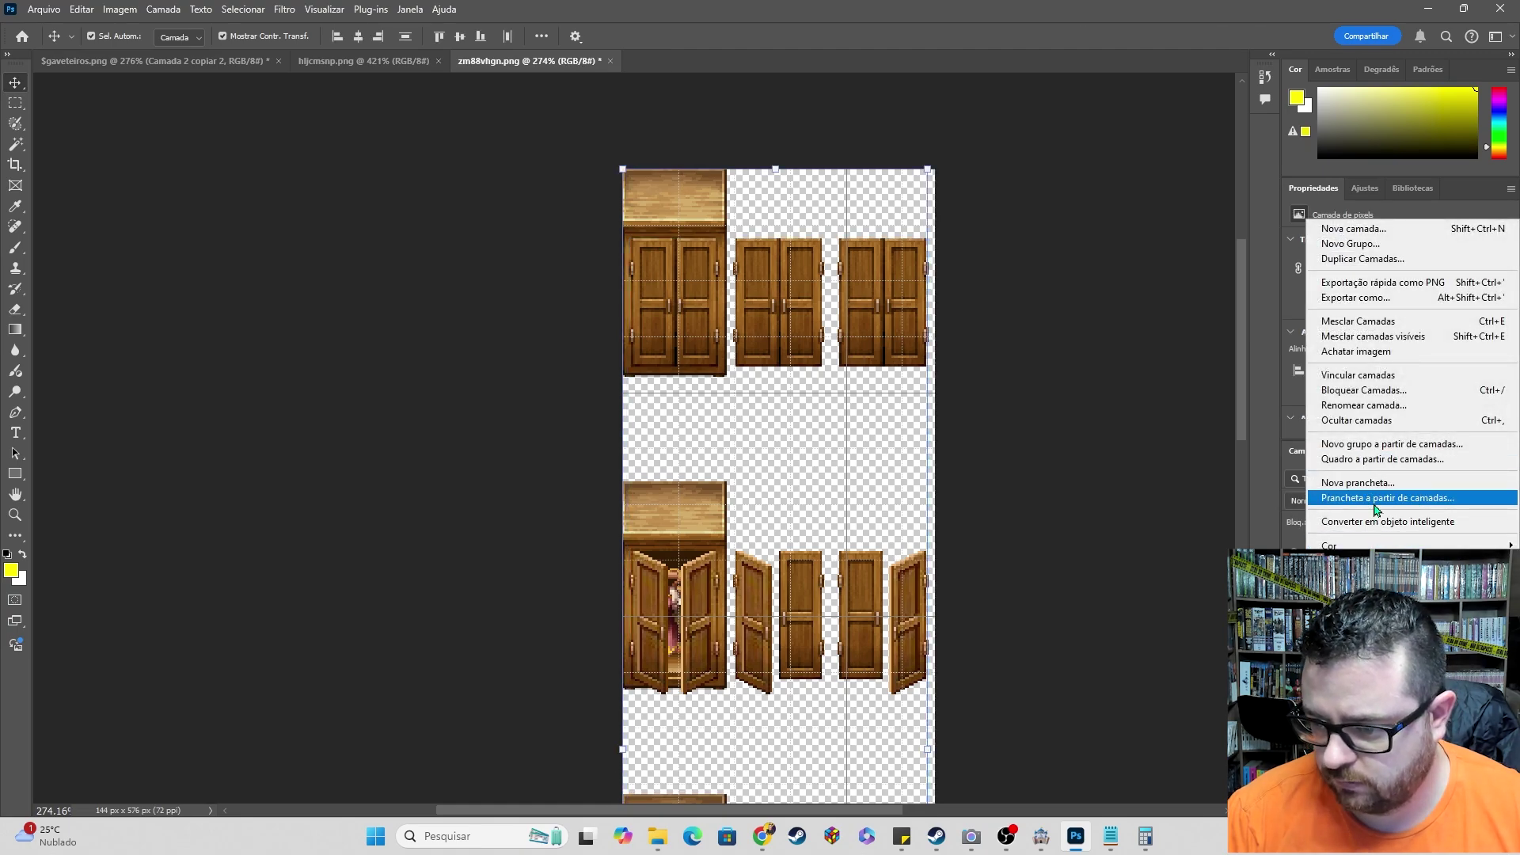
{"action": "right_click", "coordinate": [1384, 586]}
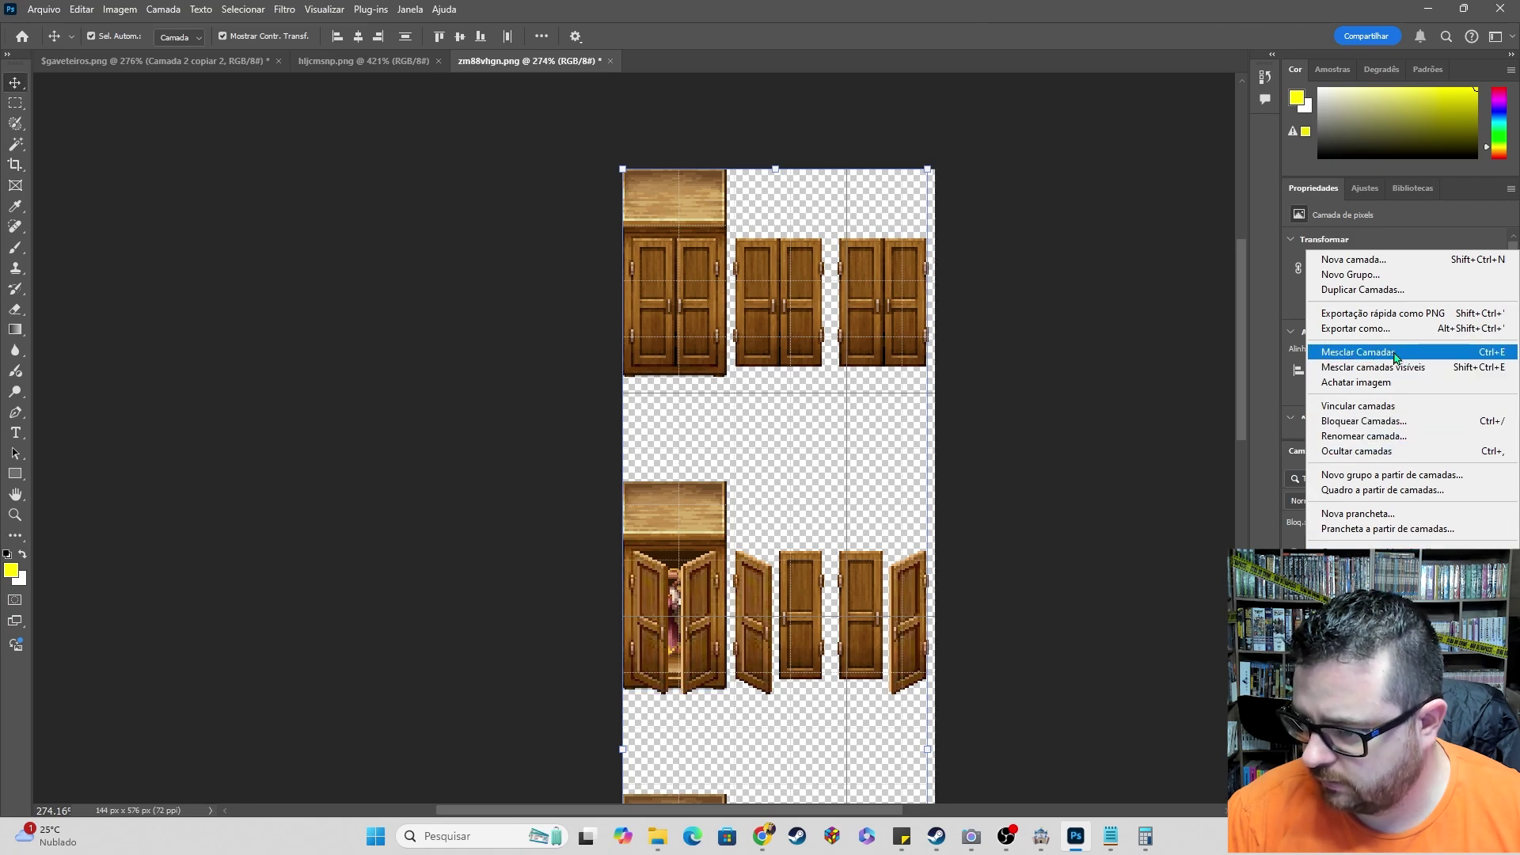
{"action": "left_click", "coordinate": [1359, 351]}
{"action": "left_click", "coordinate": [1053, 449]}
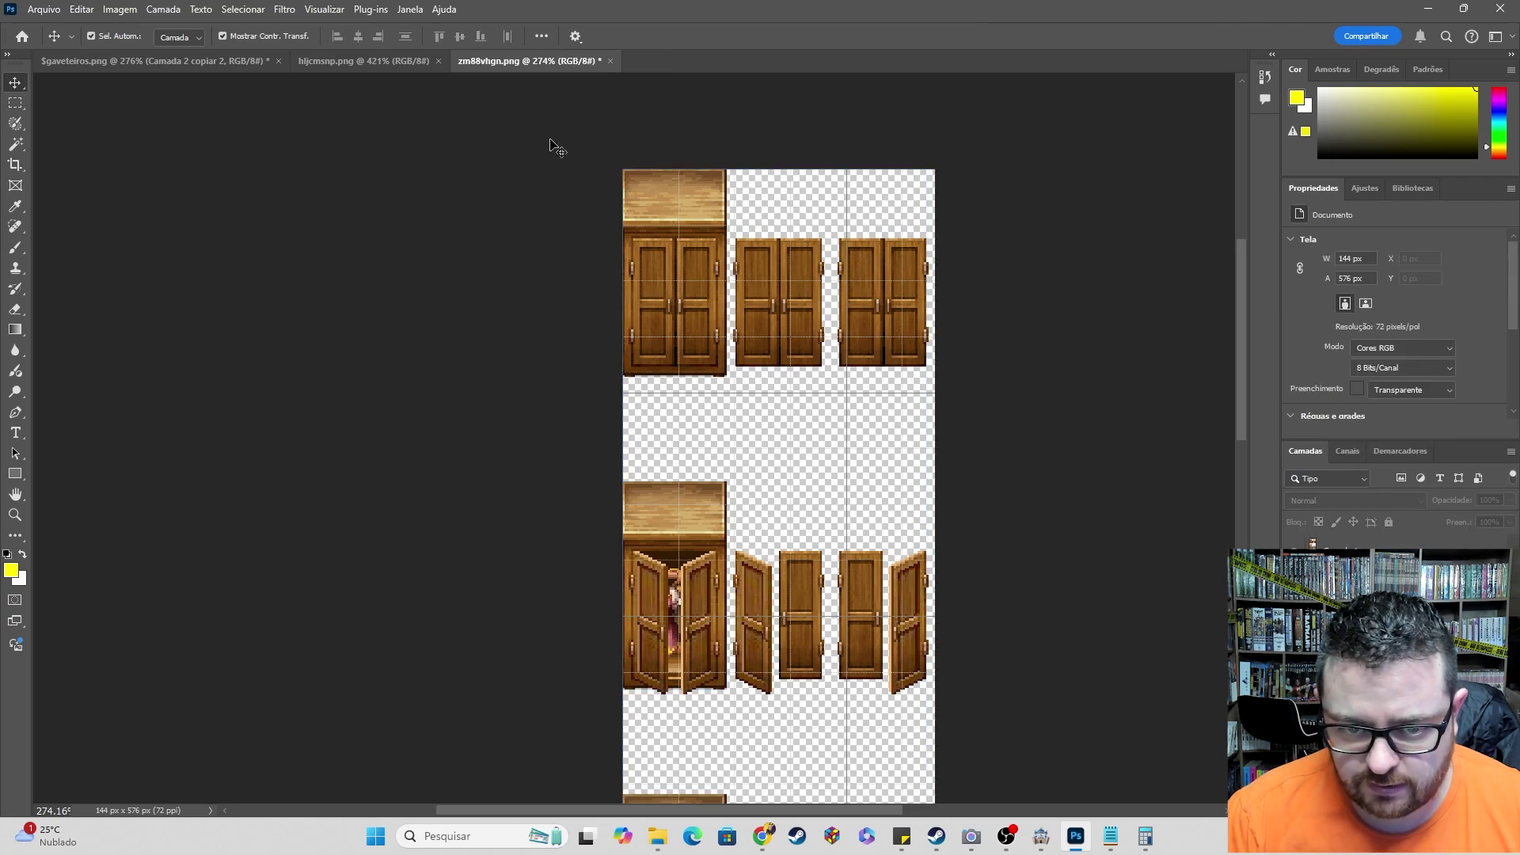
- Separate the slightly open wardrobe in the second row onto its own layer
{"action": "scroll", "coordinate": [590, 482], "scroll_direction": "down", "scroll_amount": 3}
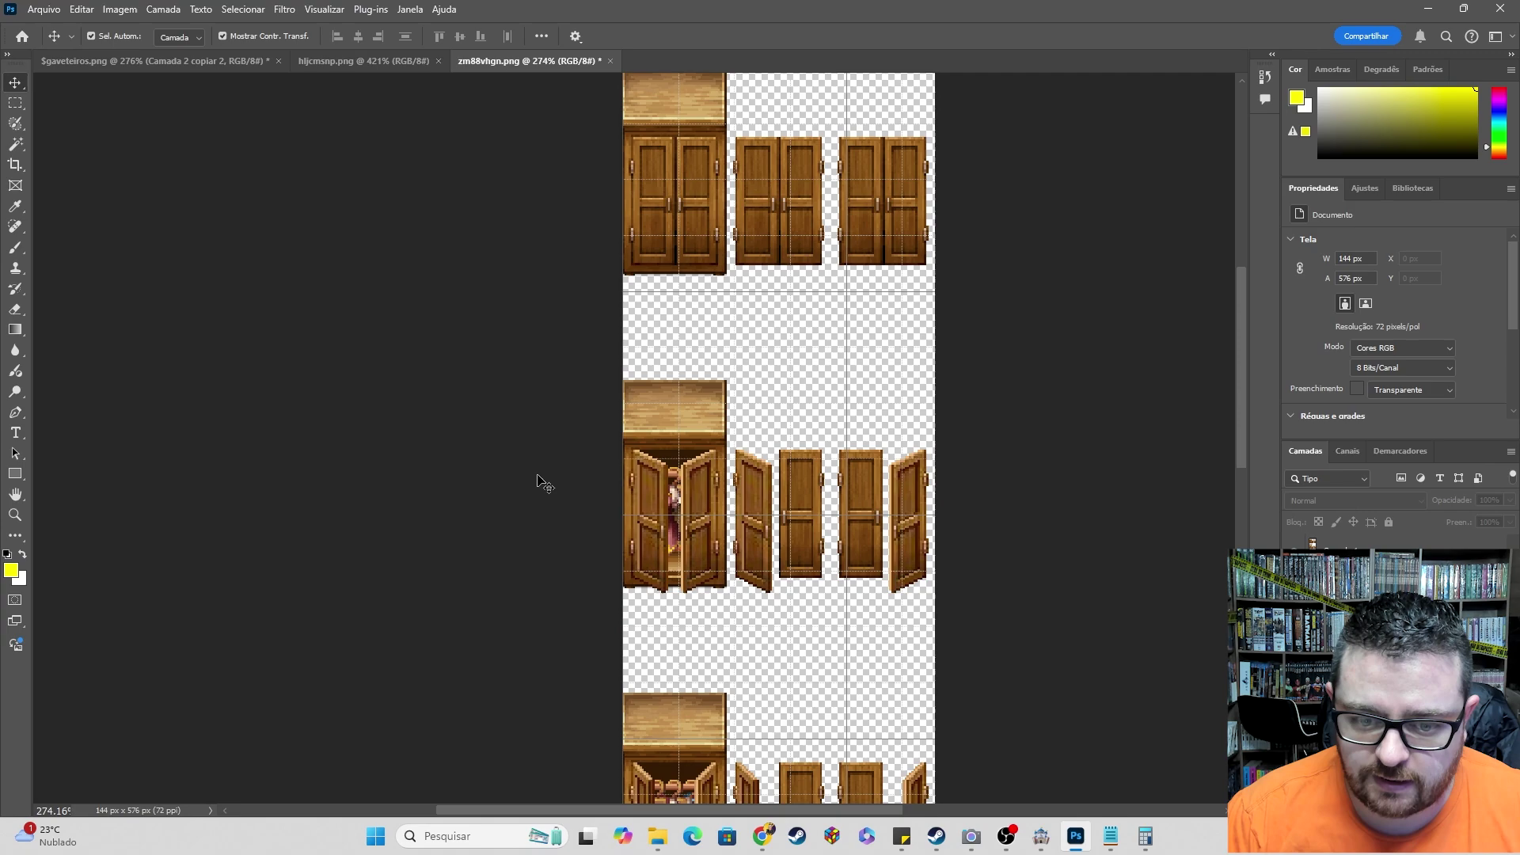
{"action": "key", "text": "m"}
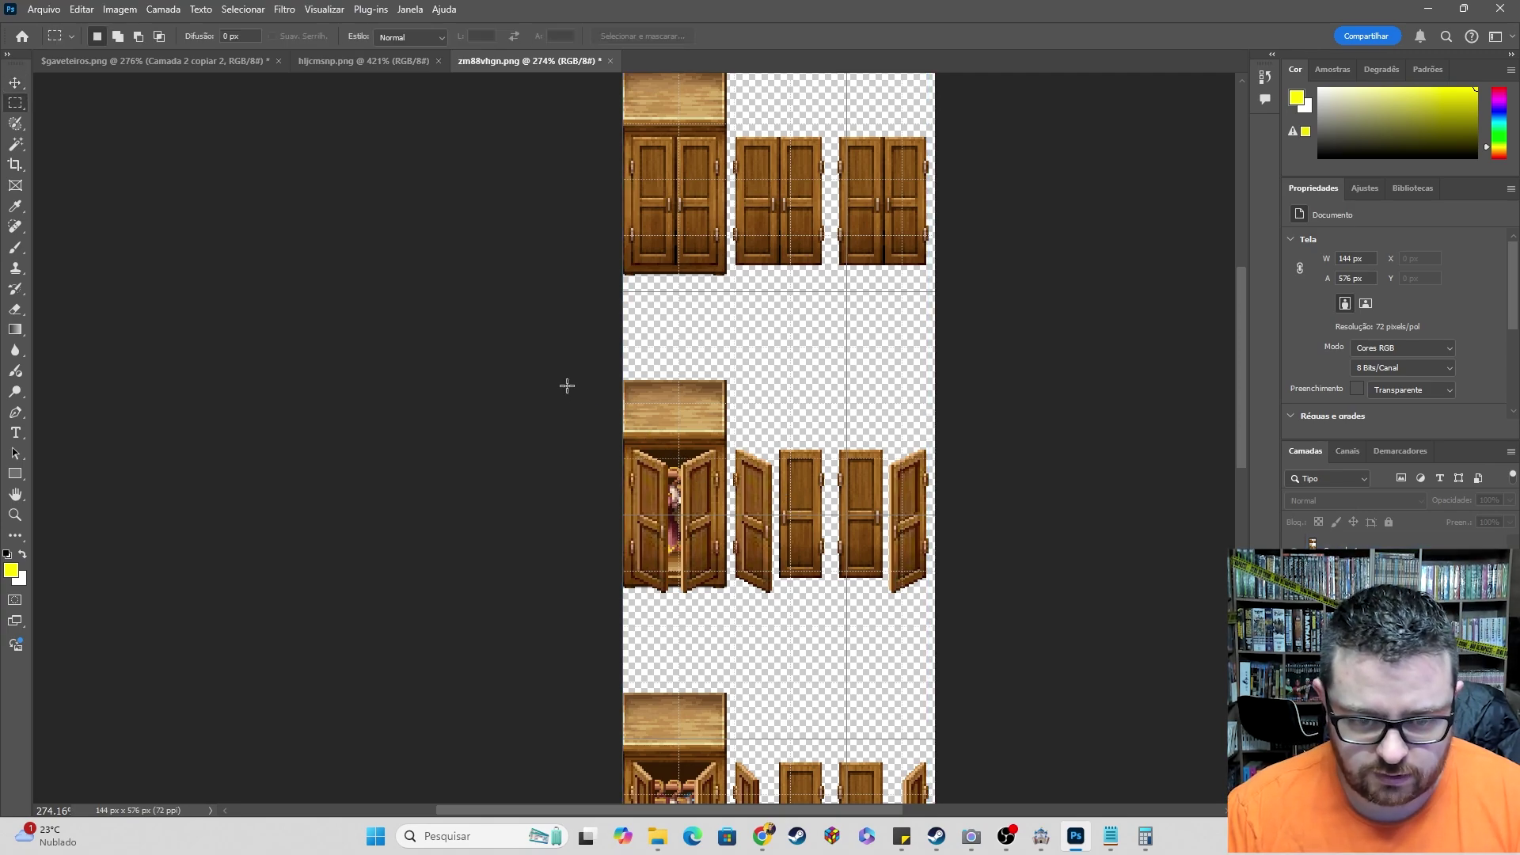
{"action": "left_click_drag", "start_coordinate": [624, 374], "coordinate": [735, 628]}
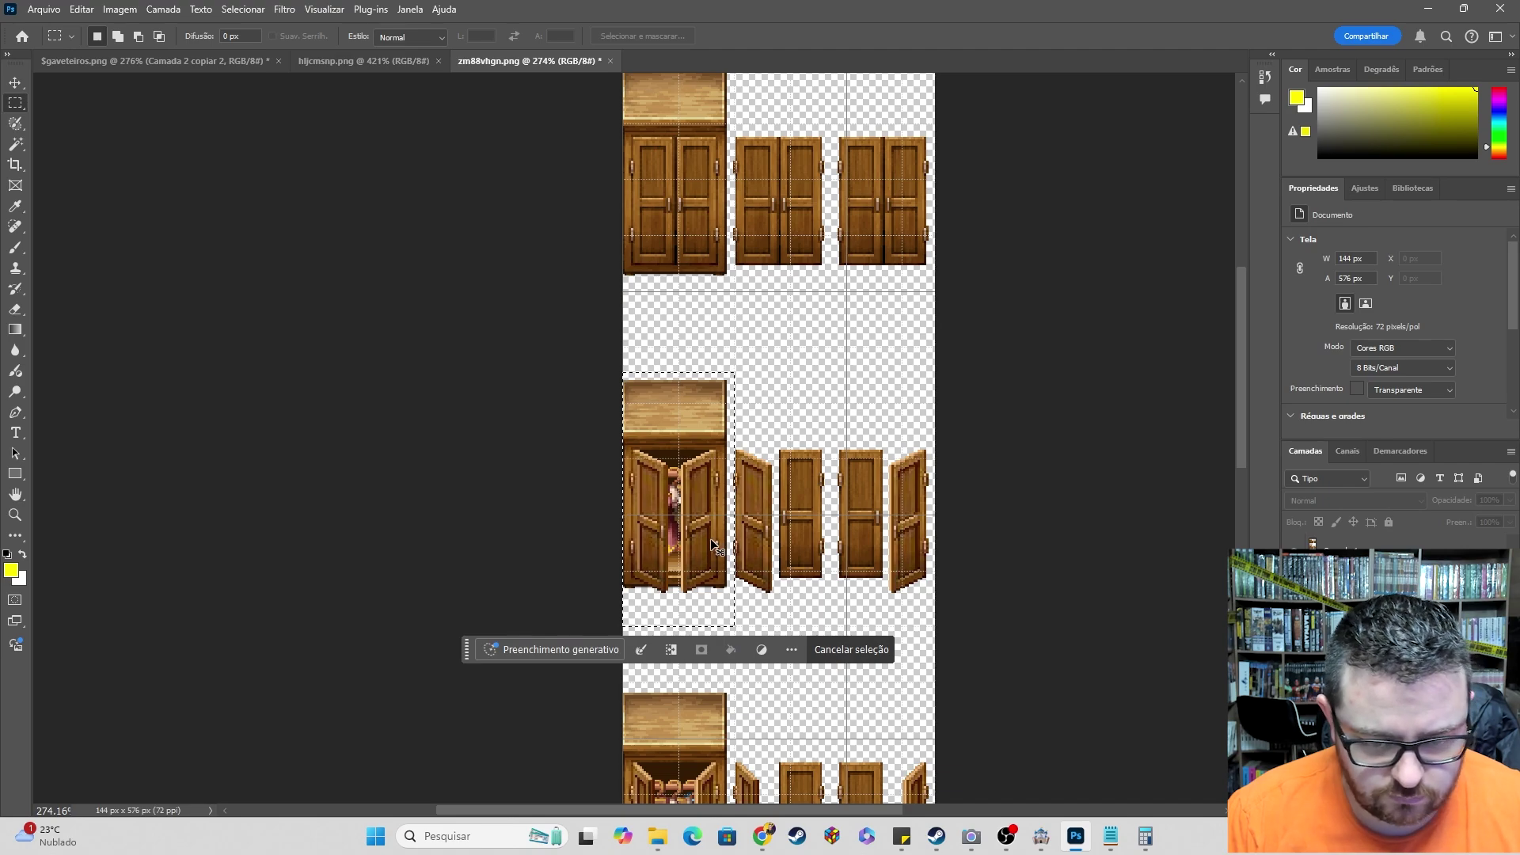
{"action": "key", "text": "ctrl+j"}
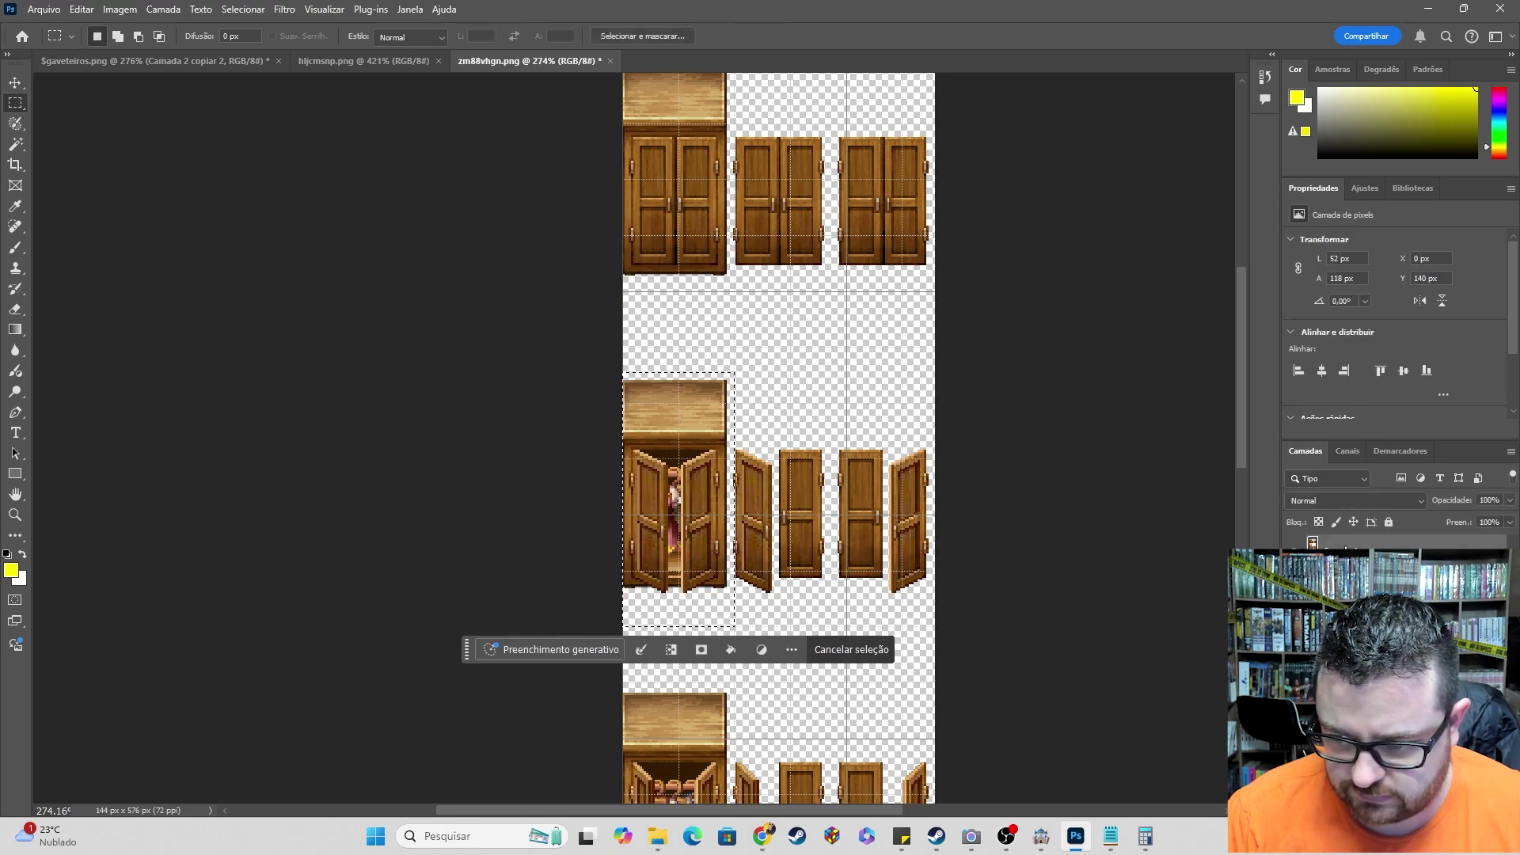
- Move the second wardrobe frame up to the first 103 px gridline, at X 0 px, Y 103 px
{"action": "key", "text": "v"}
{"action": "left_click_drag", "start_coordinate": [788, 387], "coordinate": [679, 346]}
{"action": "scroll", "coordinate": [679, 345], "scroll_direction": "up", "scroll_amount": 6, "text": "alt"}
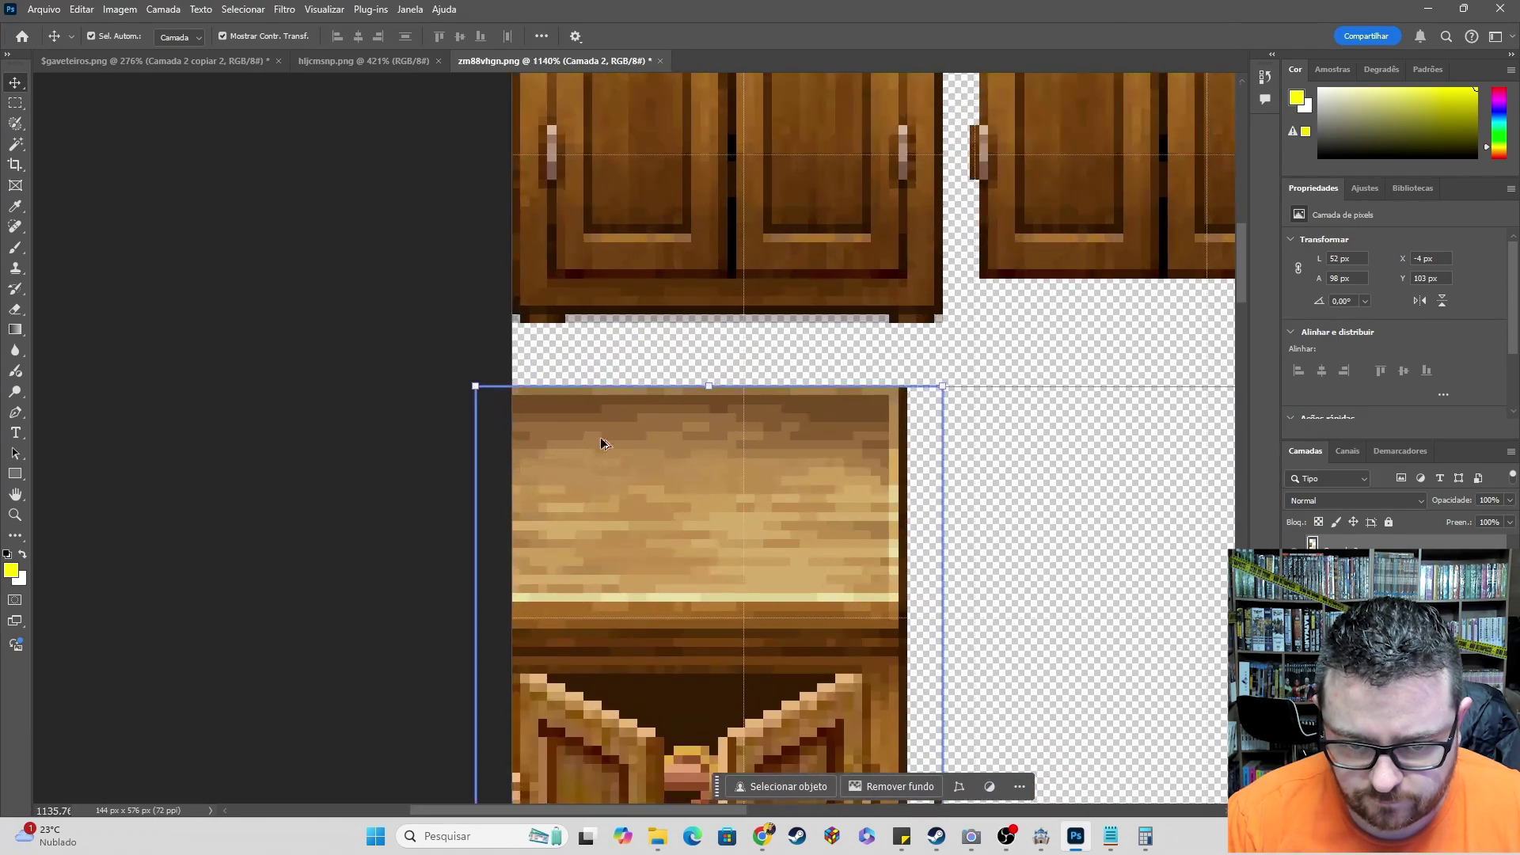
{"action": "left_click_drag", "start_coordinate": [606, 439], "coordinate": [641, 441]}
{"action": "scroll", "coordinate": [664, 448], "scroll_direction": "down", "scroll_amount": 6, "text": "alt"}
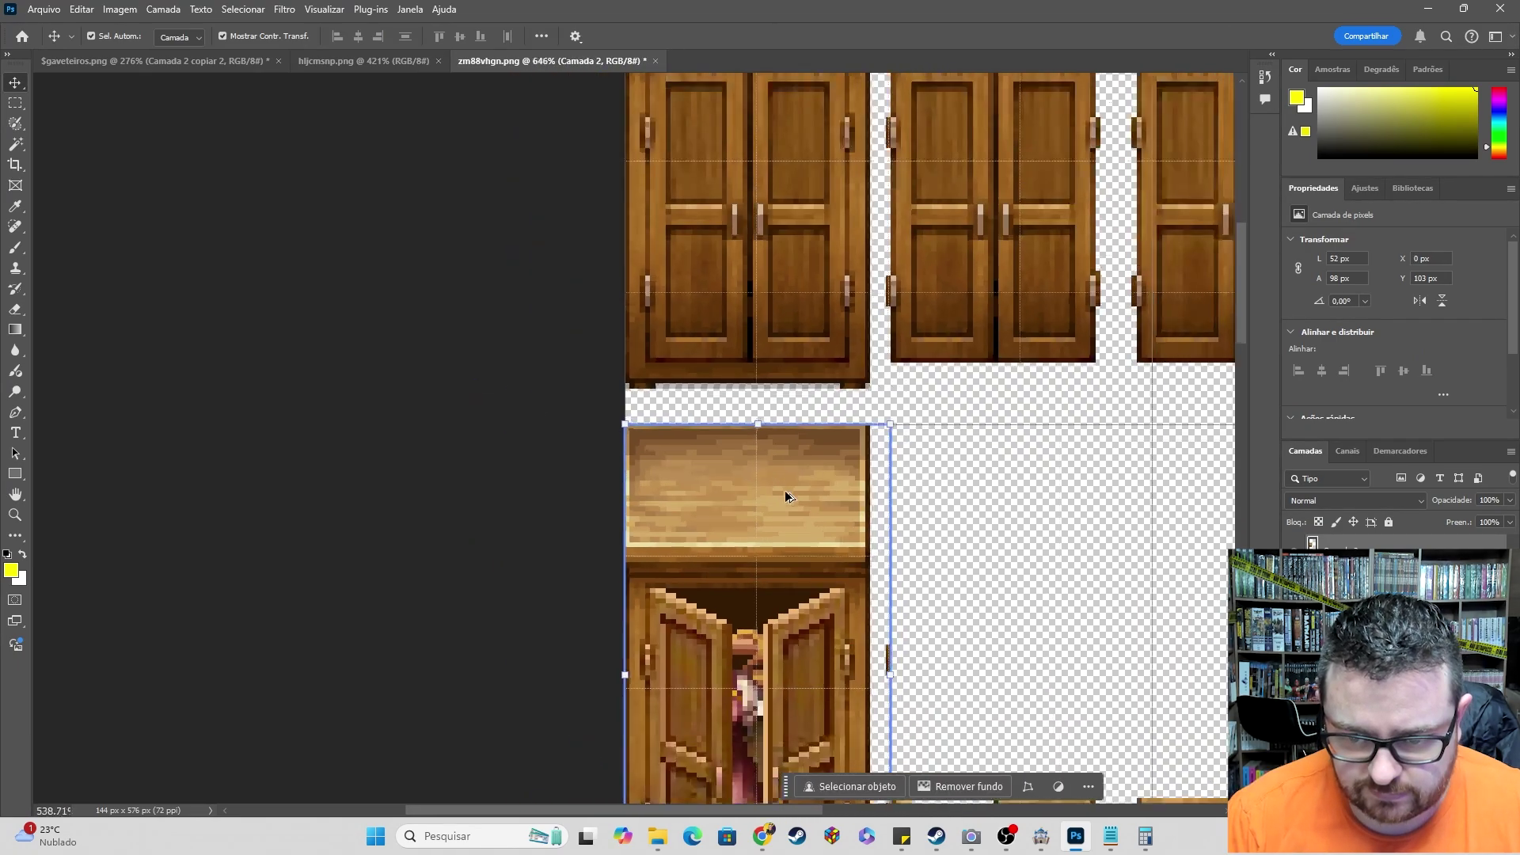
{"action": "left_click", "coordinate": [960, 513]}
- Cut the third-row wardrobe frame out of the merged layer and paste it onto its own layer
{"action": "scroll", "coordinate": [1141, 509], "scroll_direction": "down", "scroll_amount": 5}
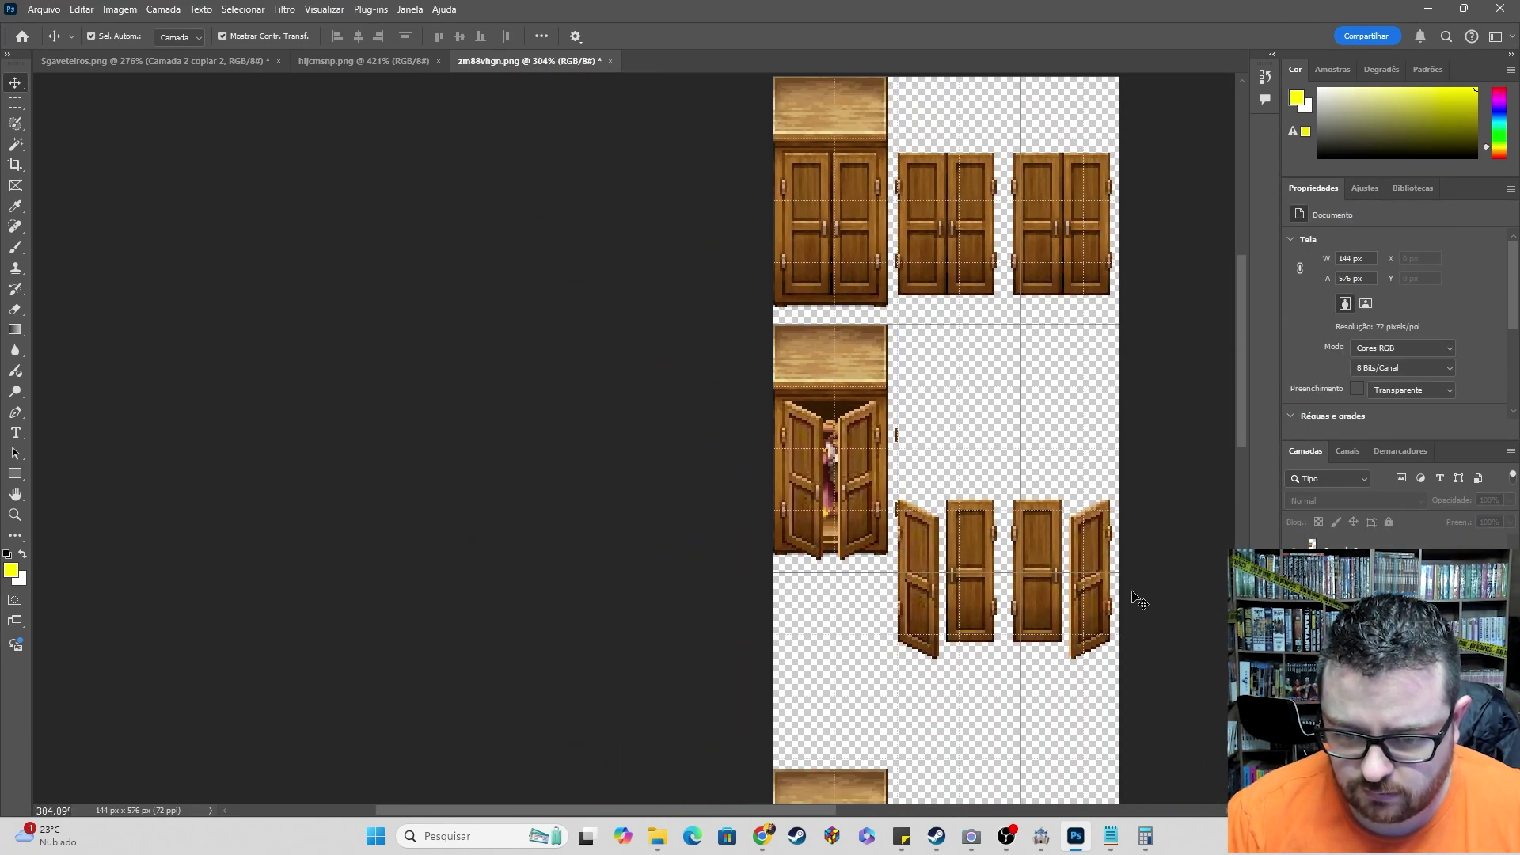
{"action": "scroll", "coordinate": [984, 638], "scroll_direction": "down", "scroll_amount": 4}
{"action": "left_click", "coordinate": [816, 522]}
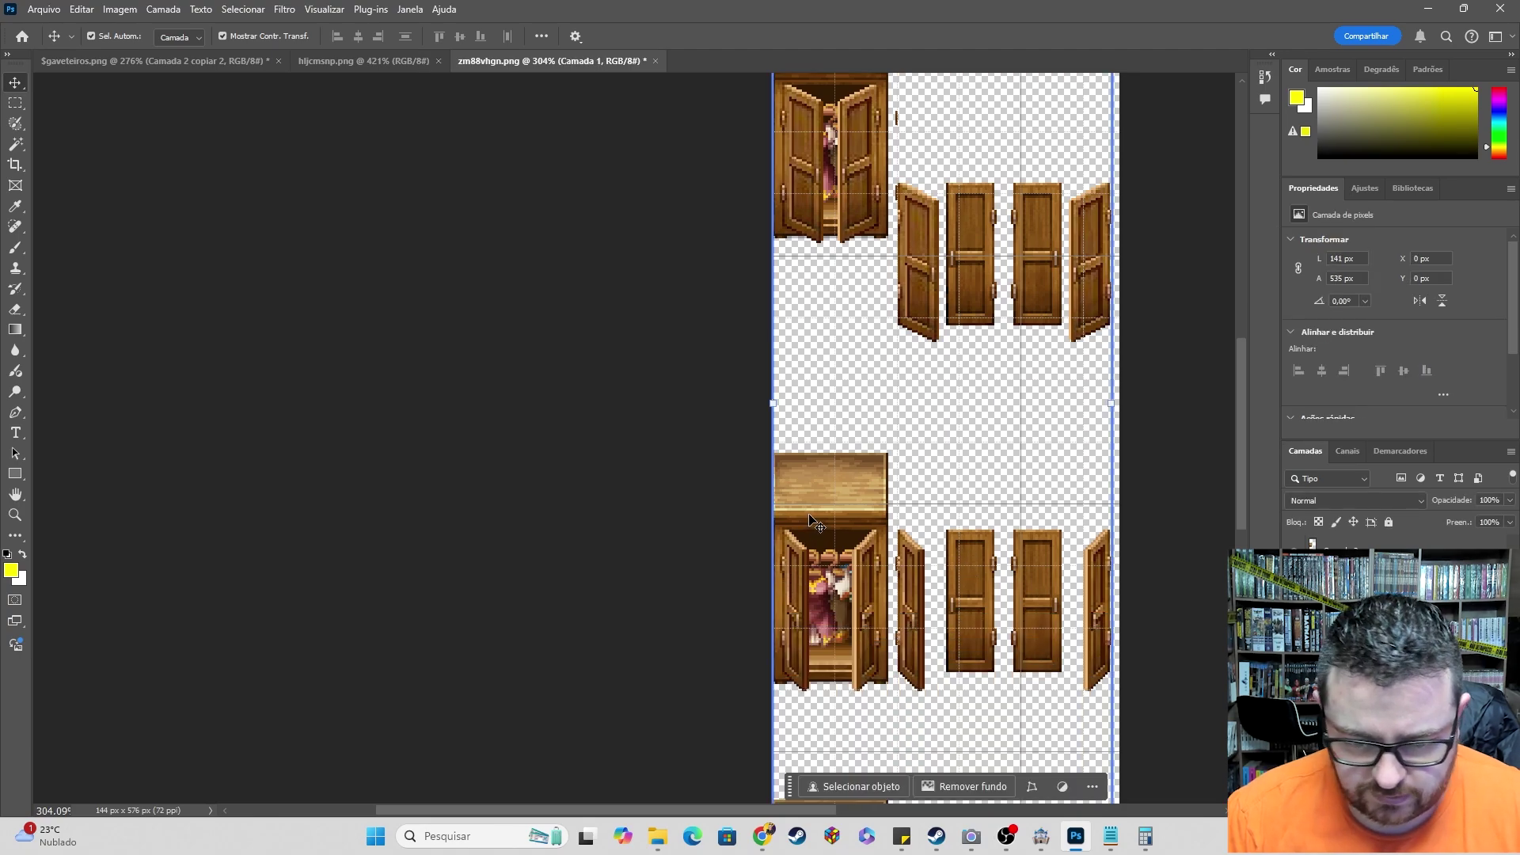
{"action": "key", "text": "m"}
{"action": "left_click_drag", "start_coordinate": [774, 403], "coordinate": [890, 749]}
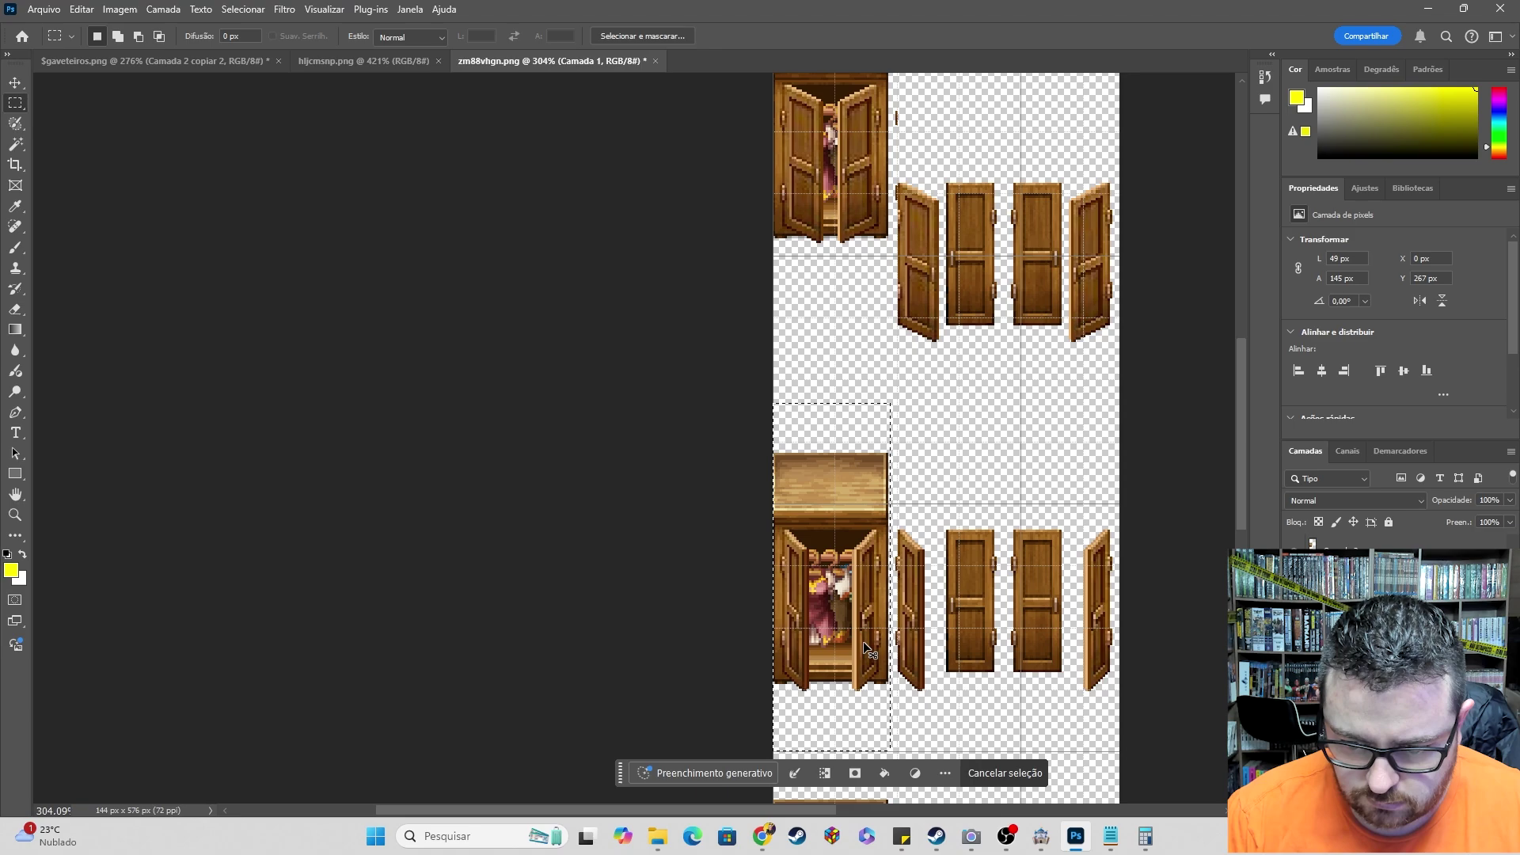
{"action": "key", "text": "ctrl+x"}
{"action": "key", "text": "ctrl+v"}
- Position the third wardrobe frame, unrotated, against the second horizontal gridline at X 0 px, Y 206 px
{"action": "key", "text": "v"}
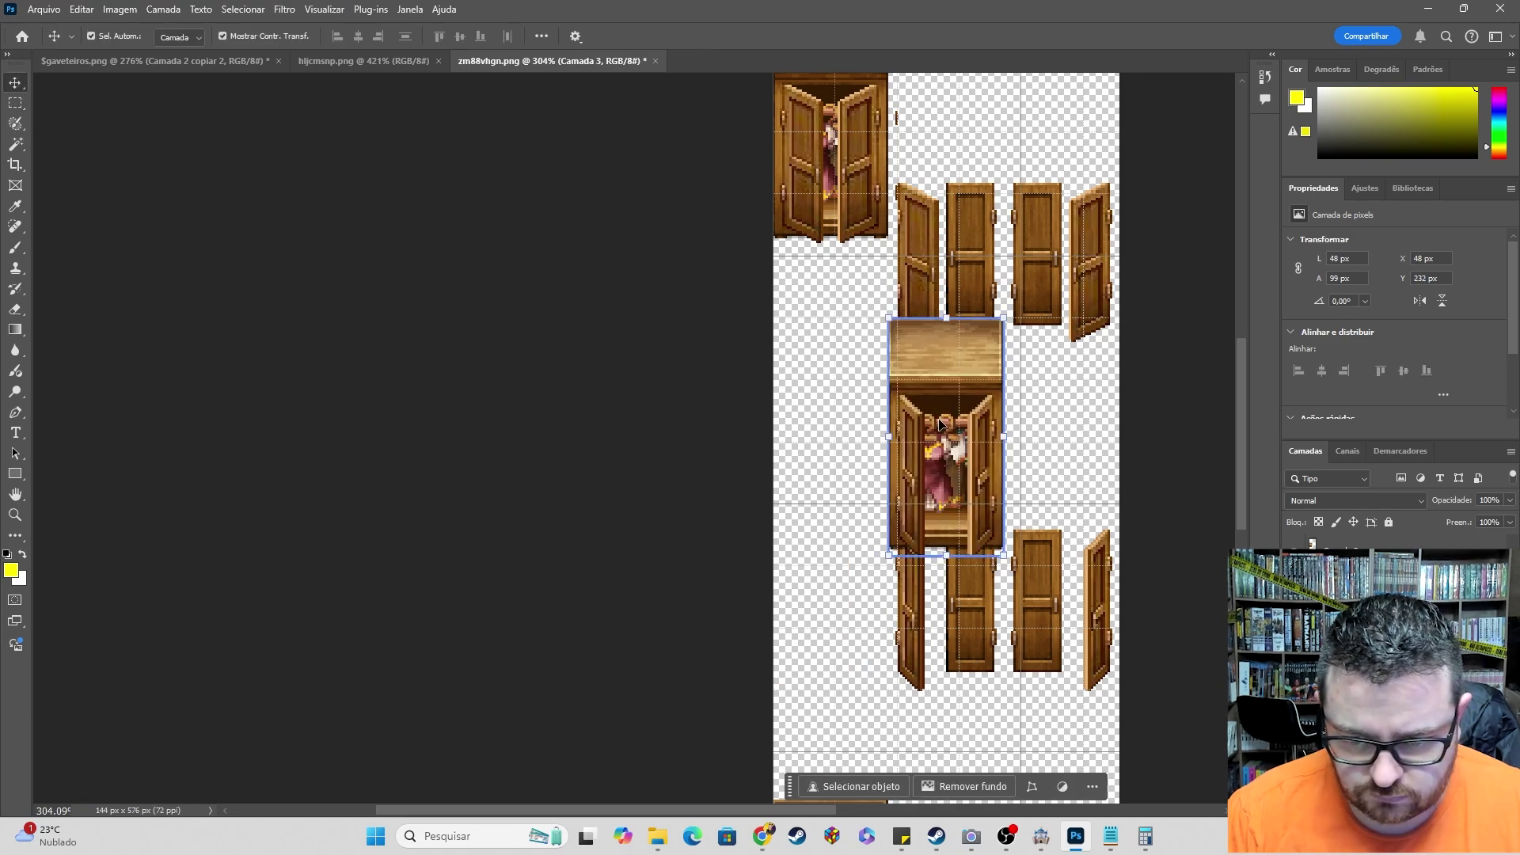
{"action": "left_click_drag", "start_coordinate": [963, 341], "coordinate": [1057, 297]}
{"action": "scroll", "coordinate": [895, 269], "scroll_direction": "up", "scroll_amount": 6, "text": "alt"}
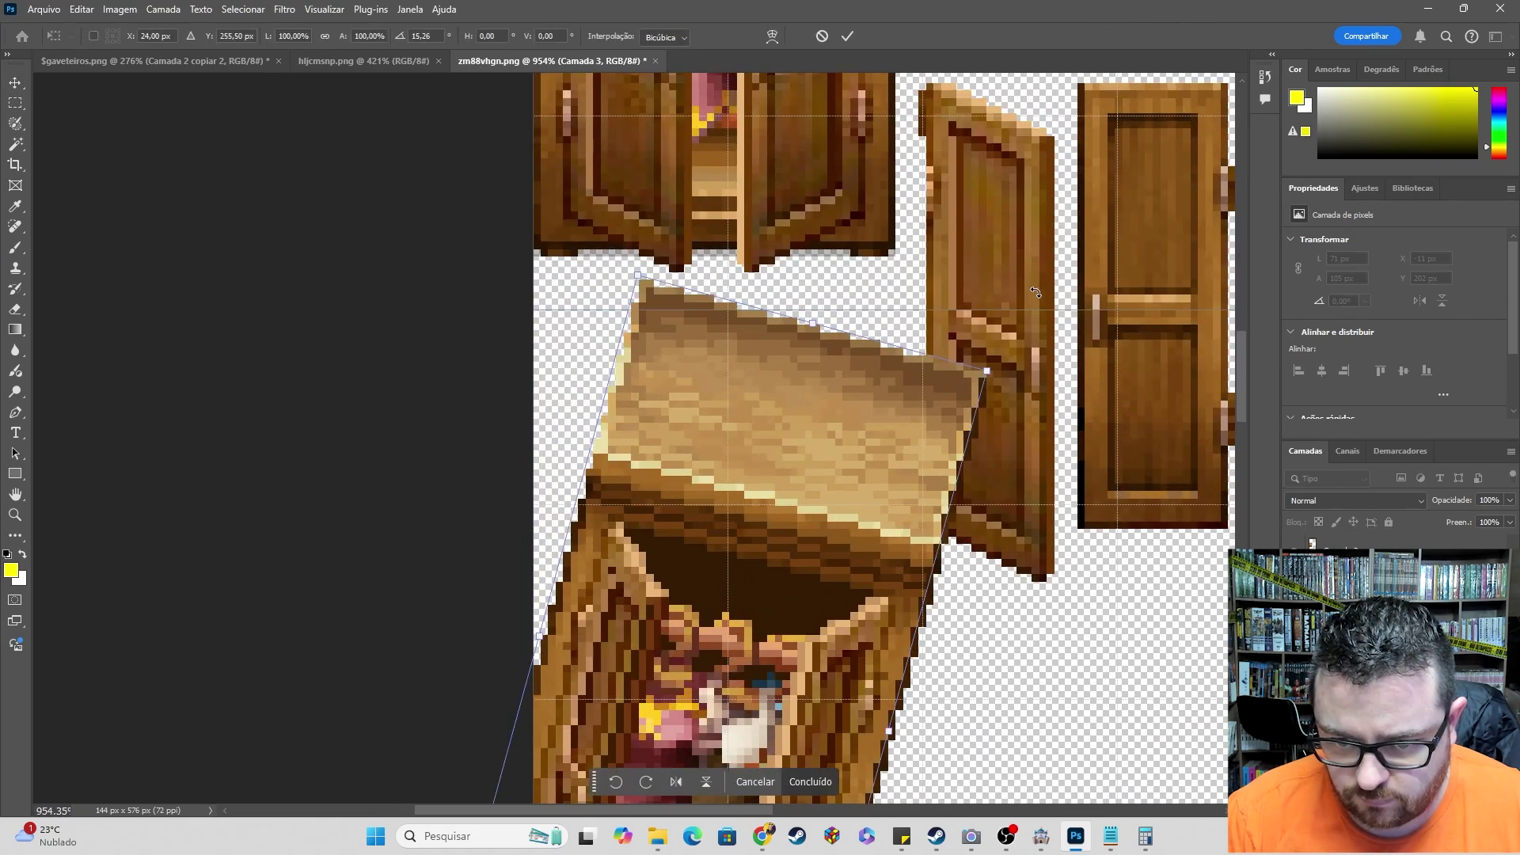
{"action": "key", "text": "ctrl+z"}
{"action": "key", "text": "Escape"}
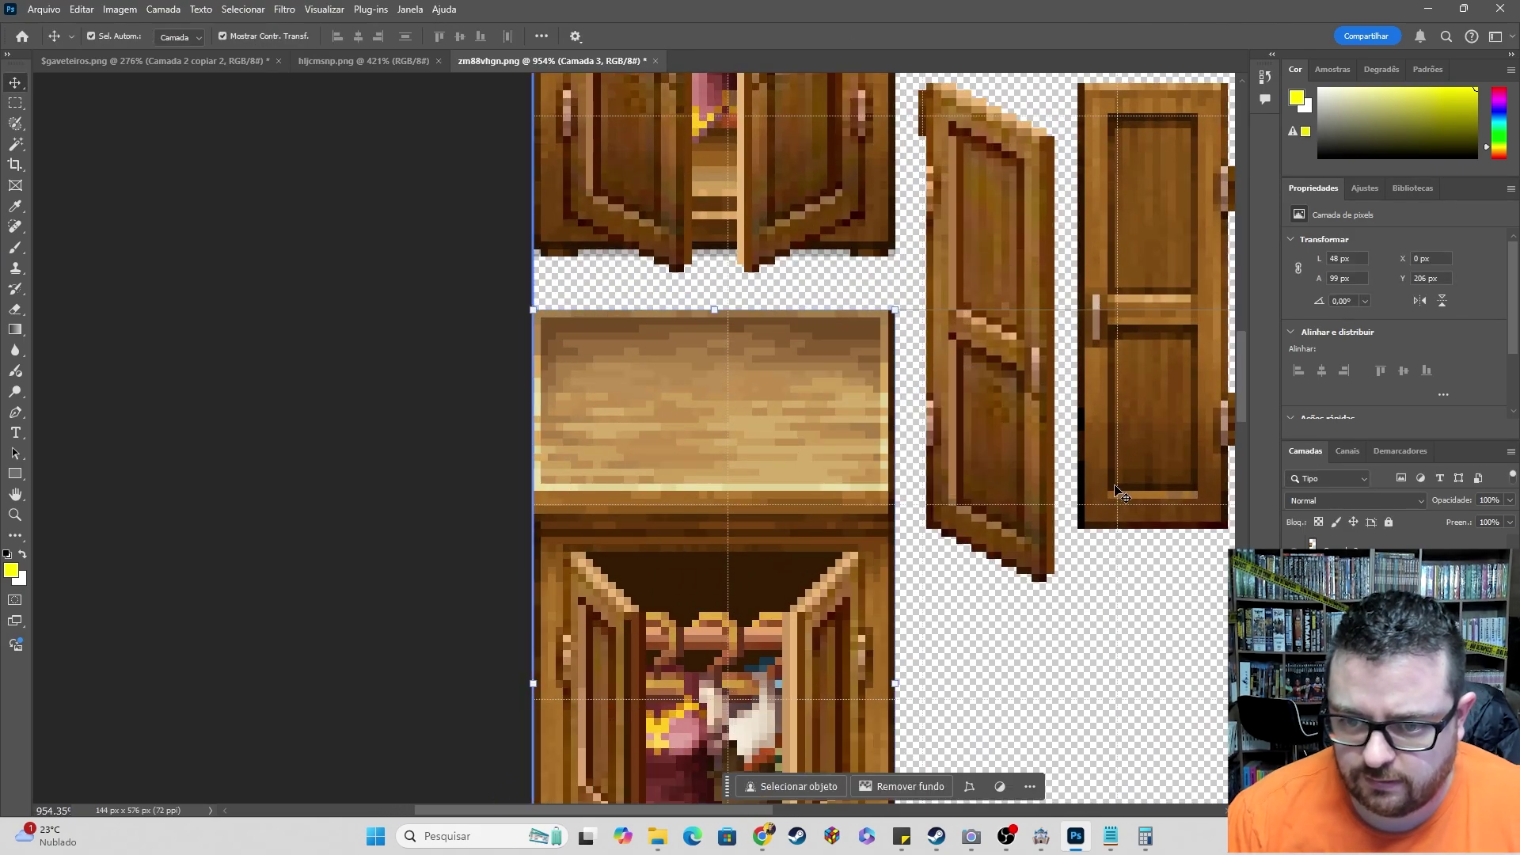
{"action": "scroll", "coordinate": [883, 565], "scroll_direction": "down", "scroll_amount": 6, "text": "alt"}
- Cut the fully open wardrobe in the last row and paste it onto its own layer
{"action": "scroll", "coordinate": [883, 565], "scroll_direction": "down", "scroll_amount": 5}
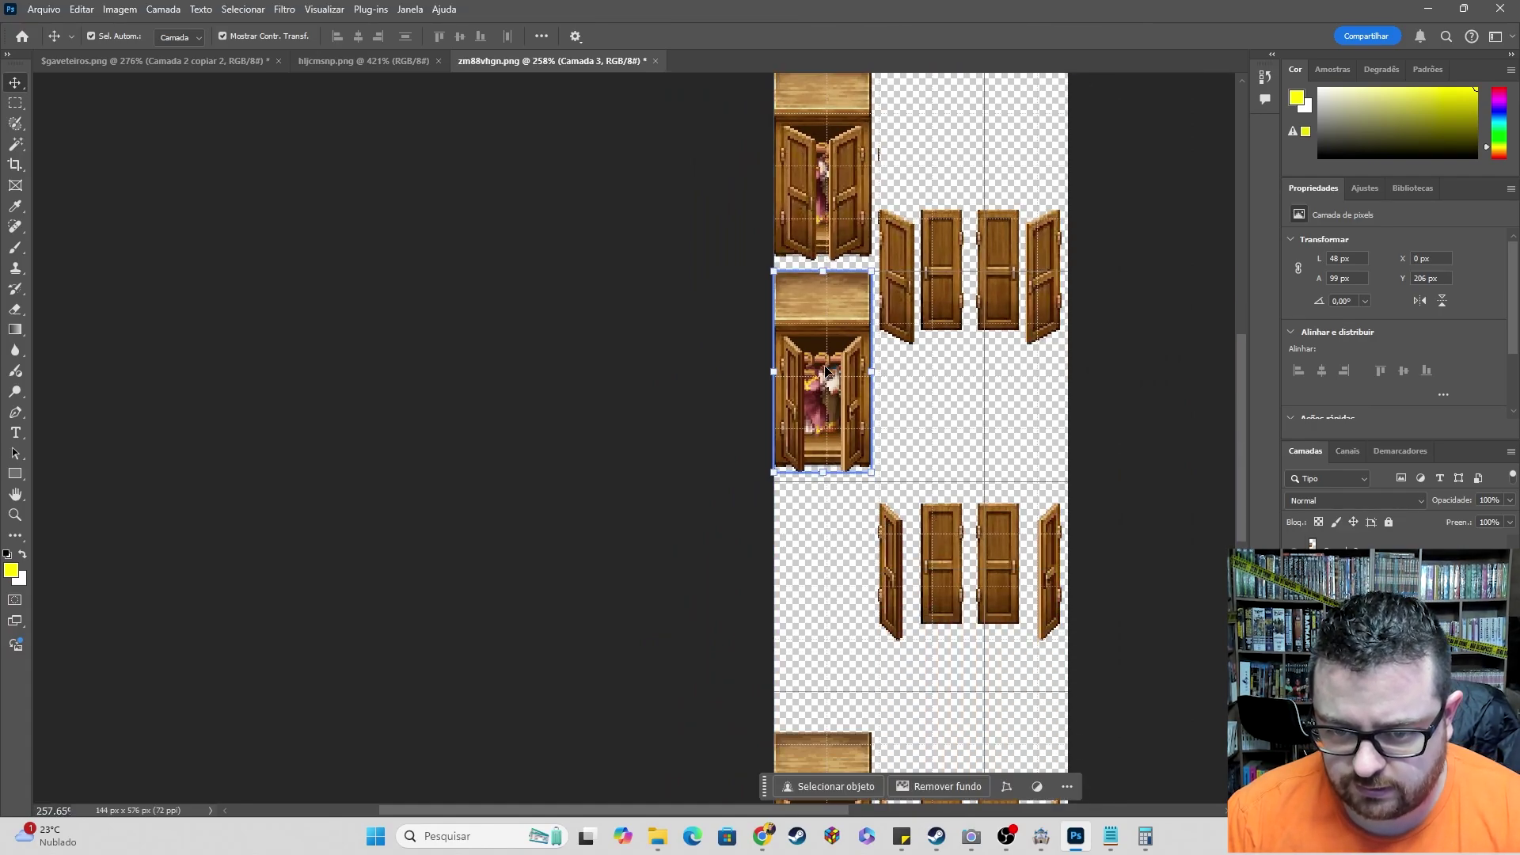
{"action": "left_click", "coordinate": [823, 547]}
{"action": "scroll", "coordinate": [807, 594], "scroll_direction": "down", "scroll_amount": 5}
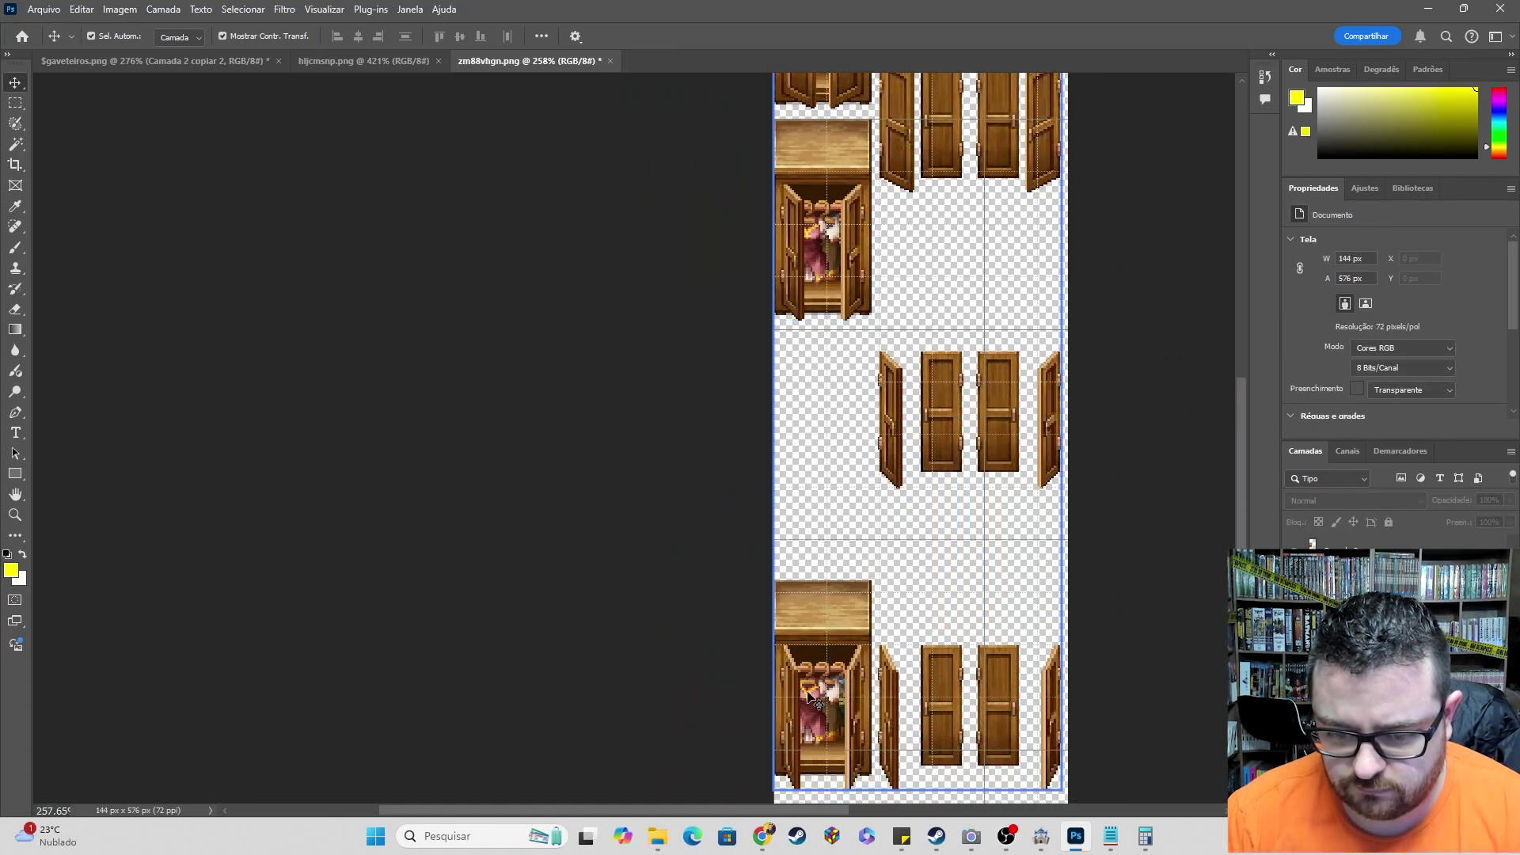
{"action": "left_click", "coordinate": [819, 663]}
{"action": "key", "text": "m"}
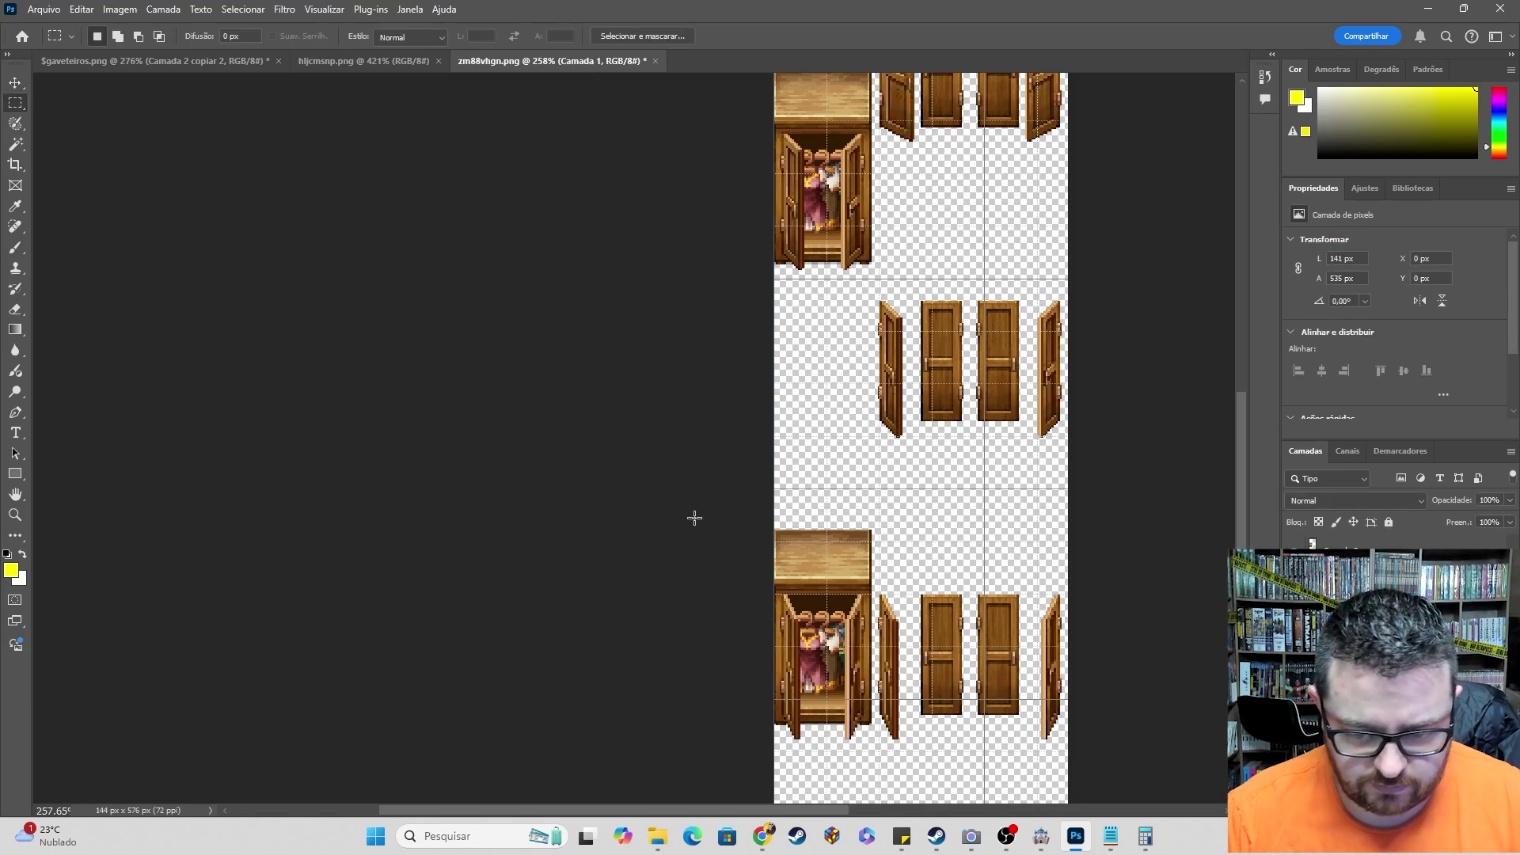
{"action": "left_click_drag", "start_coordinate": [774, 519], "coordinate": [874, 784]}
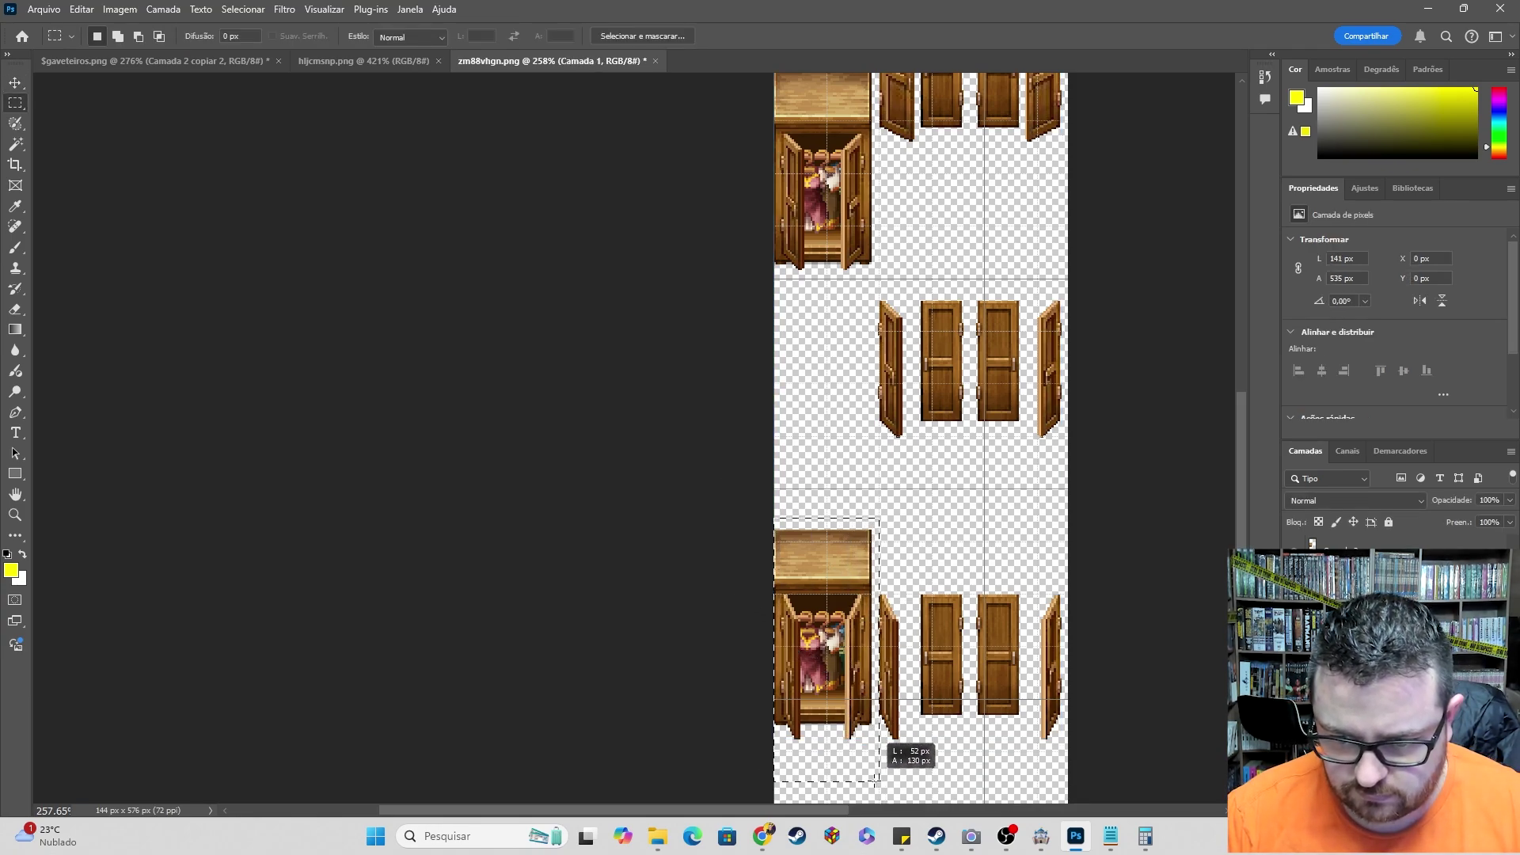
{"action": "key", "text": "ctrl+x"}
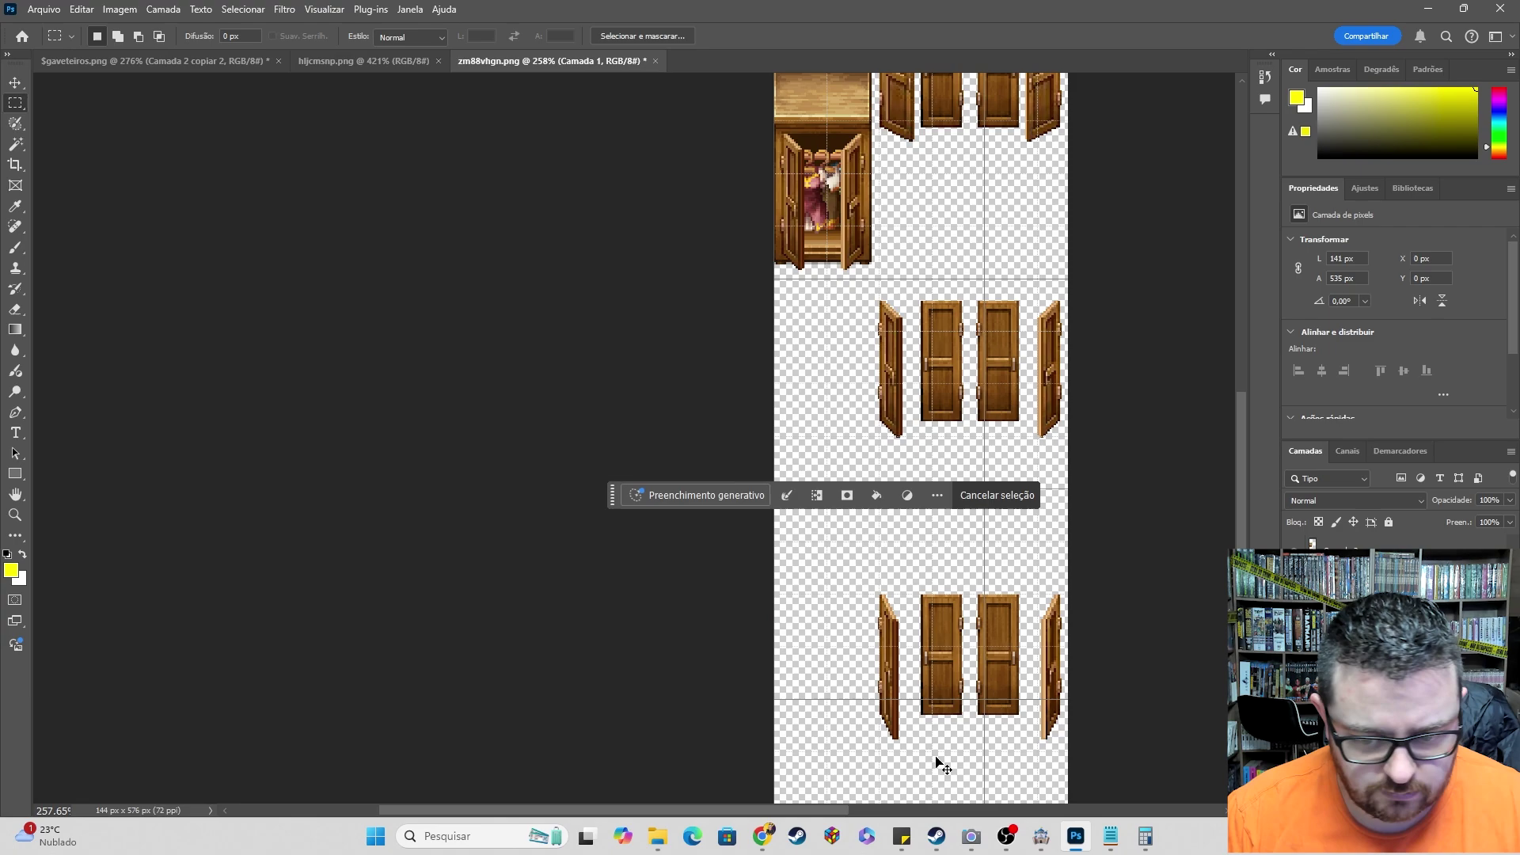
{"action": "key", "text": "ctrl+v"}
- Position the fully open wardrobe frame against the third horizontal gridline at X 0 px, Y 309 px
{"action": "key", "text": "v"}
{"action": "left_click_drag", "start_coordinate": [939, 437], "coordinate": [841, 382]}
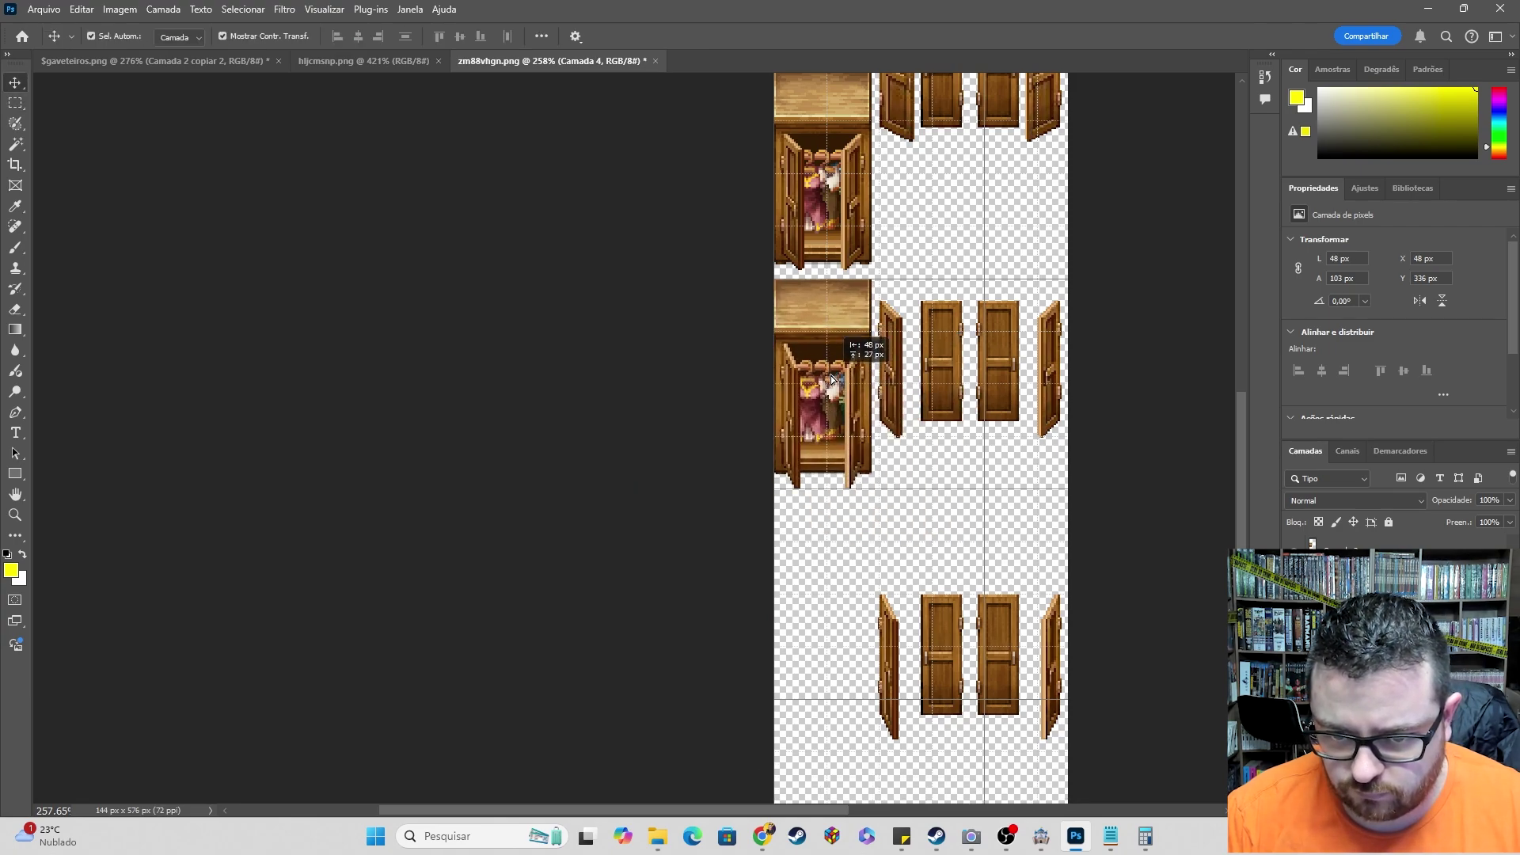
{"action": "scroll", "coordinate": [861, 219], "scroll_direction": "up", "scroll_amount": 3, "text": "alt"}
{"action": "scroll", "coordinate": [803, 380], "scroll_direction": "up", "scroll_amount": 3, "text": "alt"}
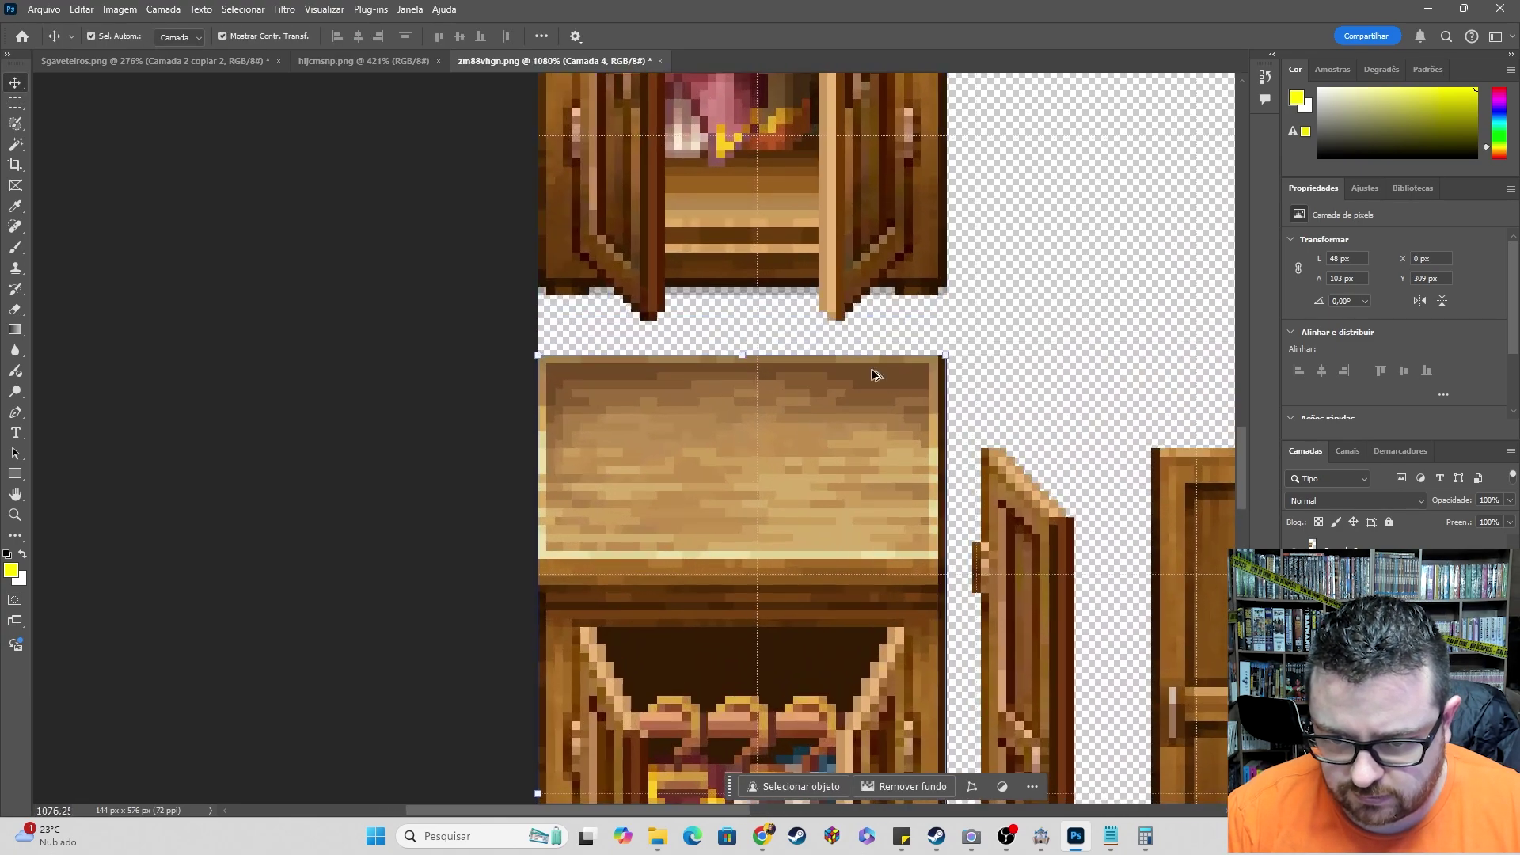
{"action": "left_click", "coordinate": [1062, 316]}
{"action": "scroll", "coordinate": [917, 496], "scroll_direction": "down", "scroll_amount": 5}
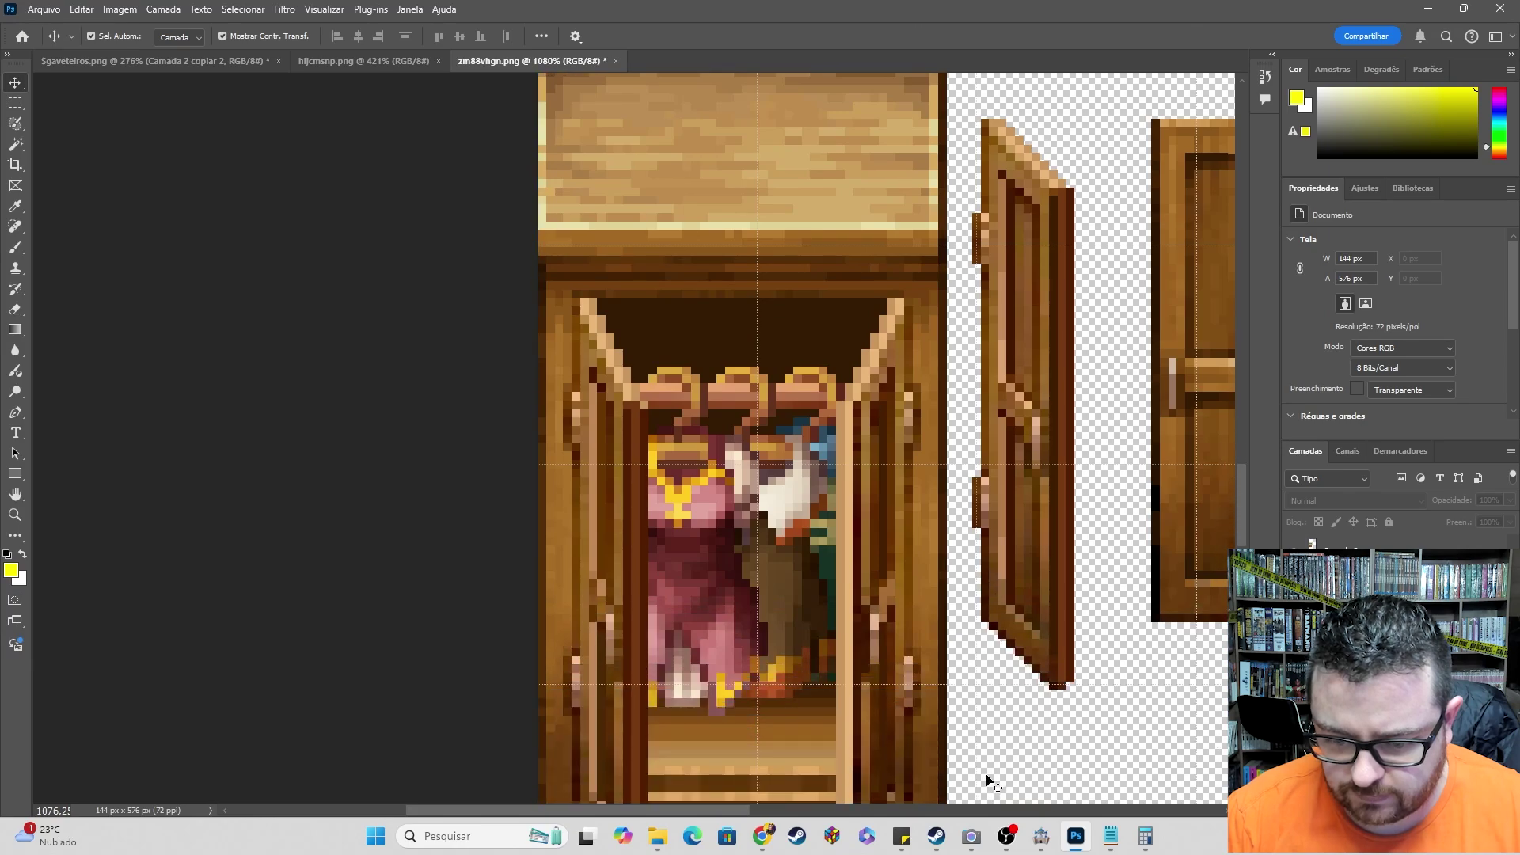
{"action": "scroll", "coordinate": [722, 707], "scroll_direction": "down", "scroll_amount": 7, "text": "alt"}
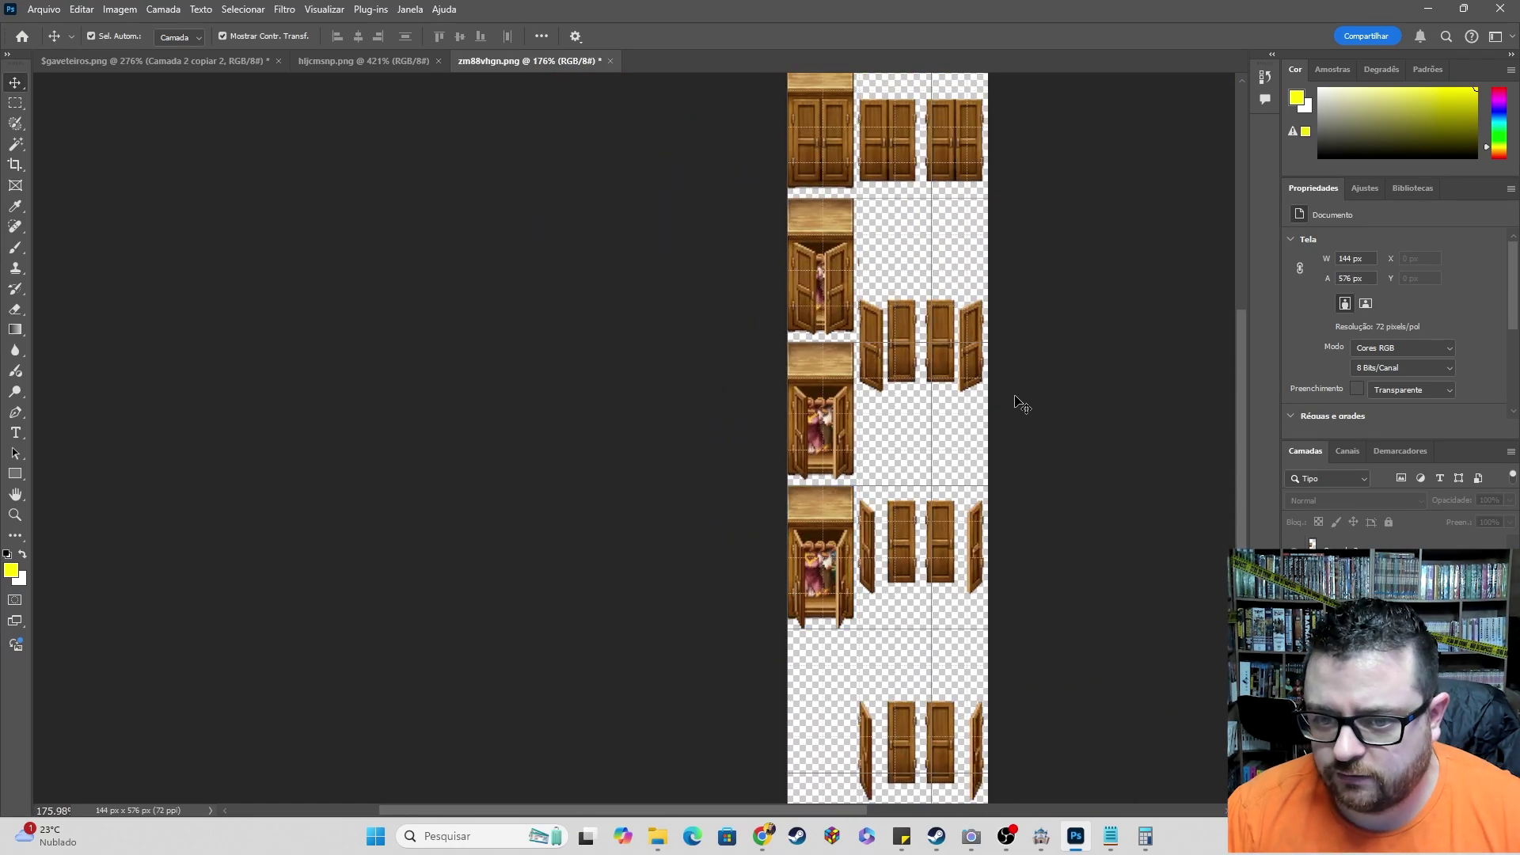
- Cut the second-row set of four separate doors and paste it onto its own layer
{"action": "scroll", "coordinate": [1021, 404], "scroll_direction": "up", "scroll_amount": 1}
{"action": "scroll", "coordinate": [873, 301], "scroll_direction": "up", "scroll_amount": 4, "text": "alt"}
{"action": "scroll", "coordinate": [845, 343], "scroll_direction": "up", "scroll_amount": 4, "text": "alt"}
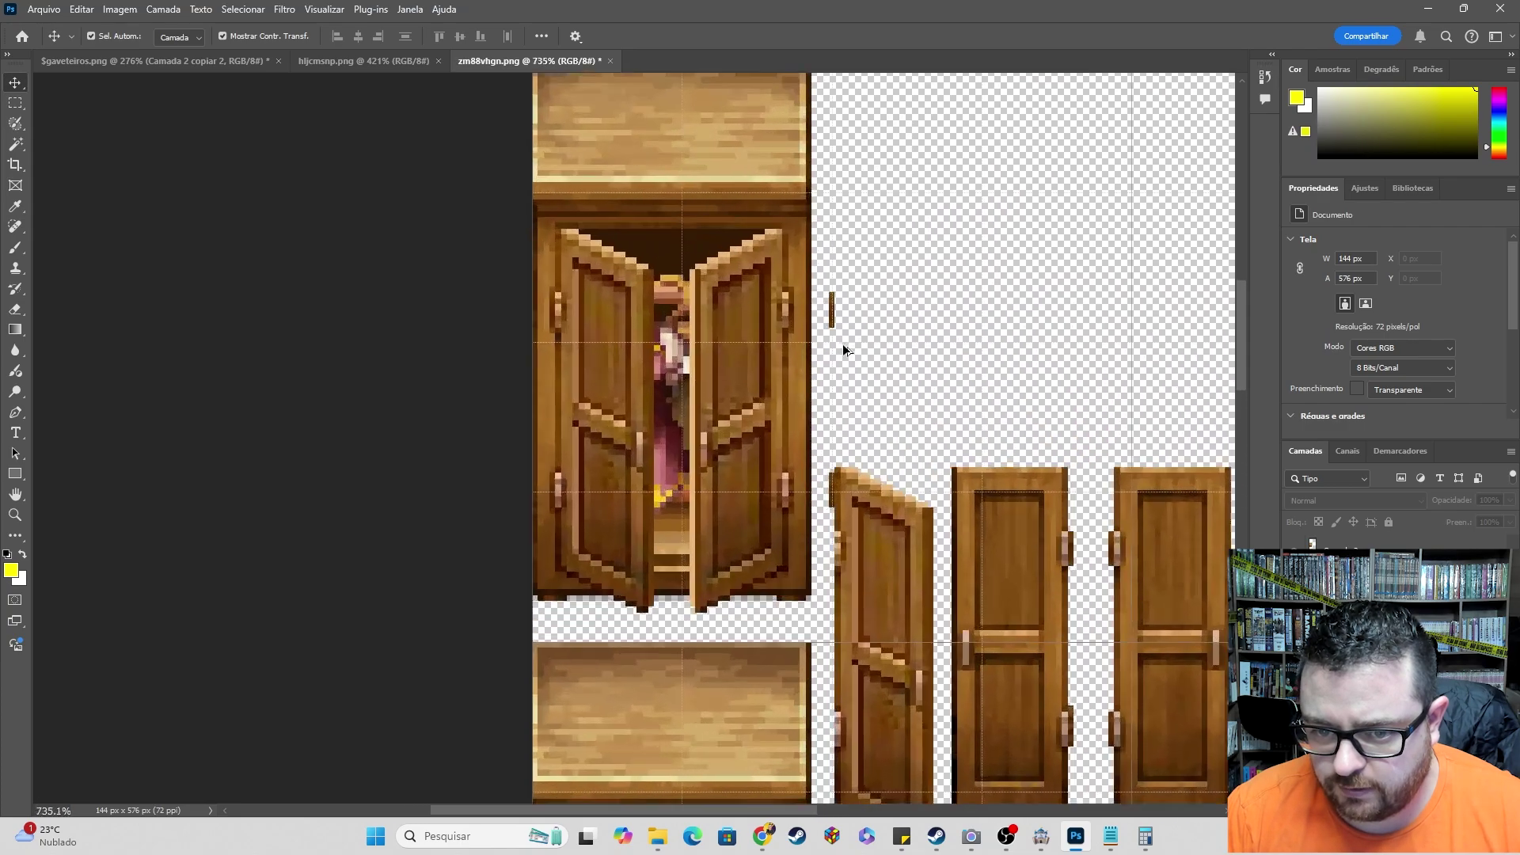
{"action": "scroll", "coordinate": [839, 333], "scroll_direction": "down", "scroll_amount": 5, "text": "alt"}
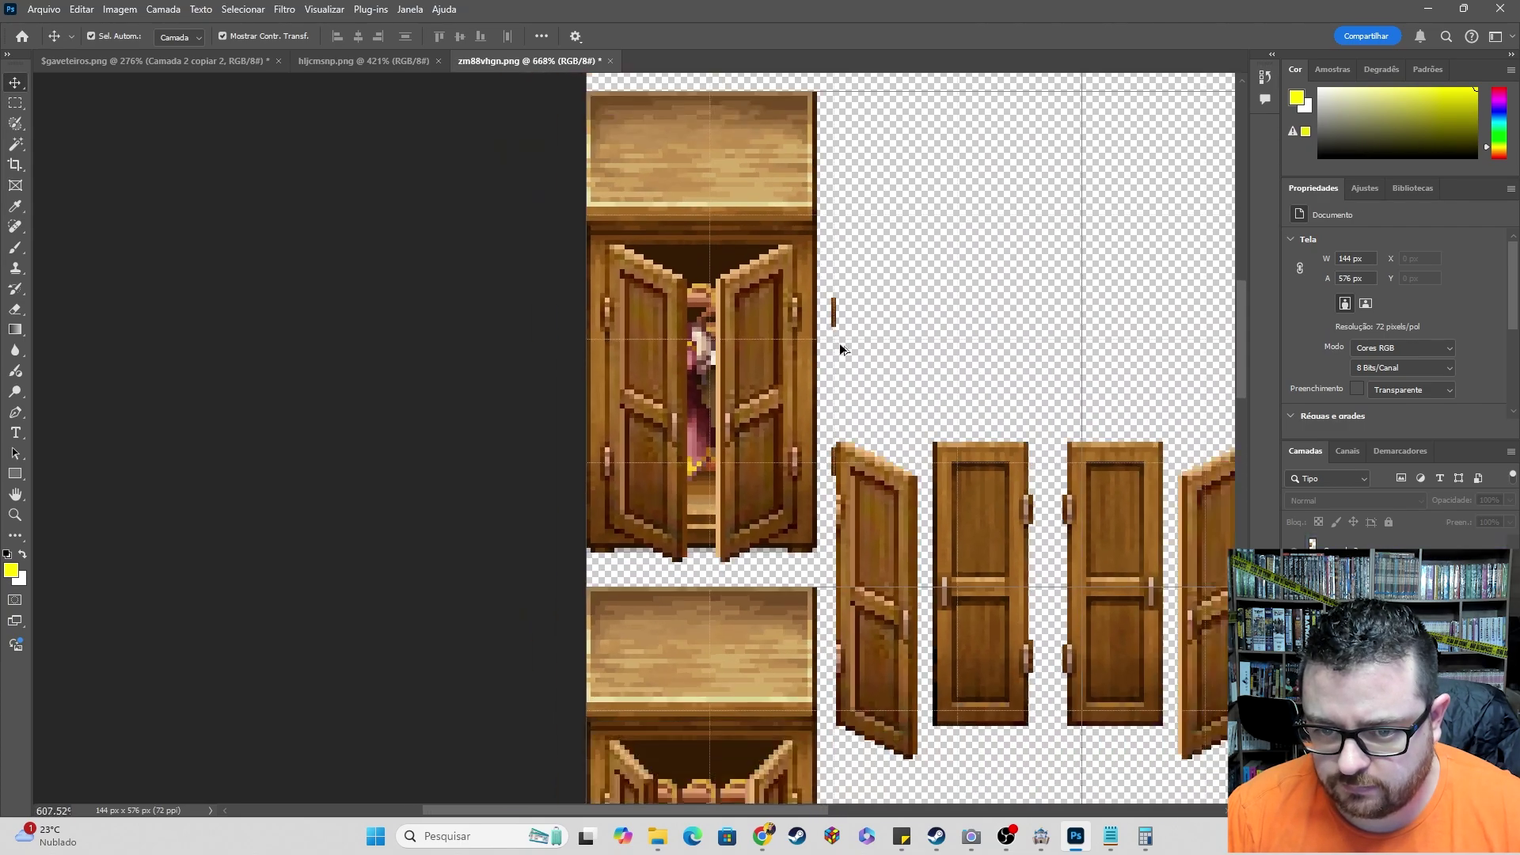
{"action": "scroll", "coordinate": [876, 415], "scroll_direction": "up", "scroll_amount": 3, "text": "alt"}
{"action": "scroll", "coordinate": [876, 416], "scroll_direction": "up", "scroll_amount": 1, "text": "alt"}
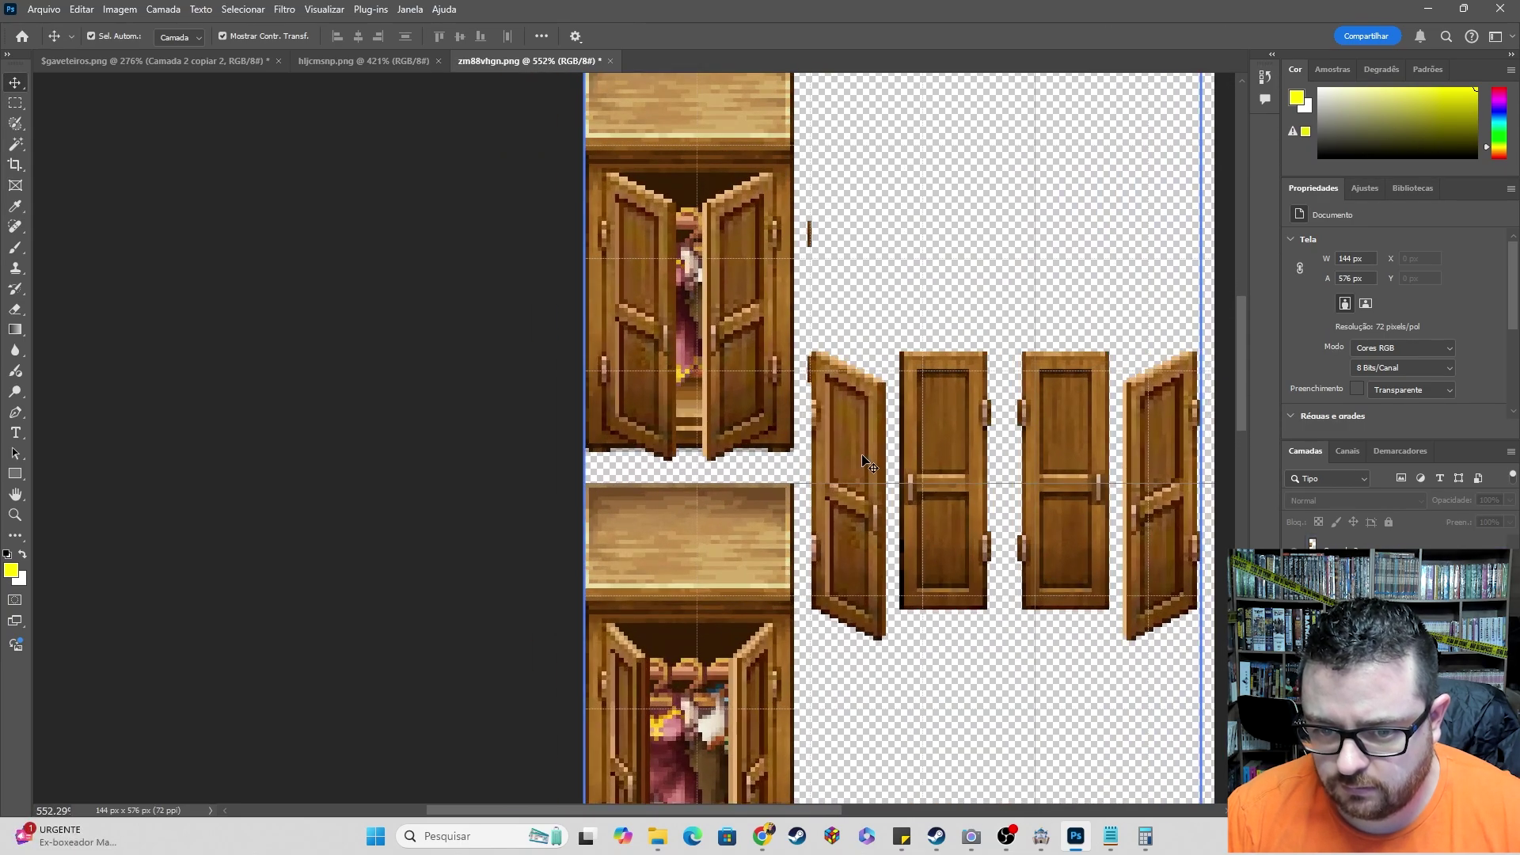
{"action": "left_click", "coordinate": [866, 459]}
{"action": "key", "text": "m"}
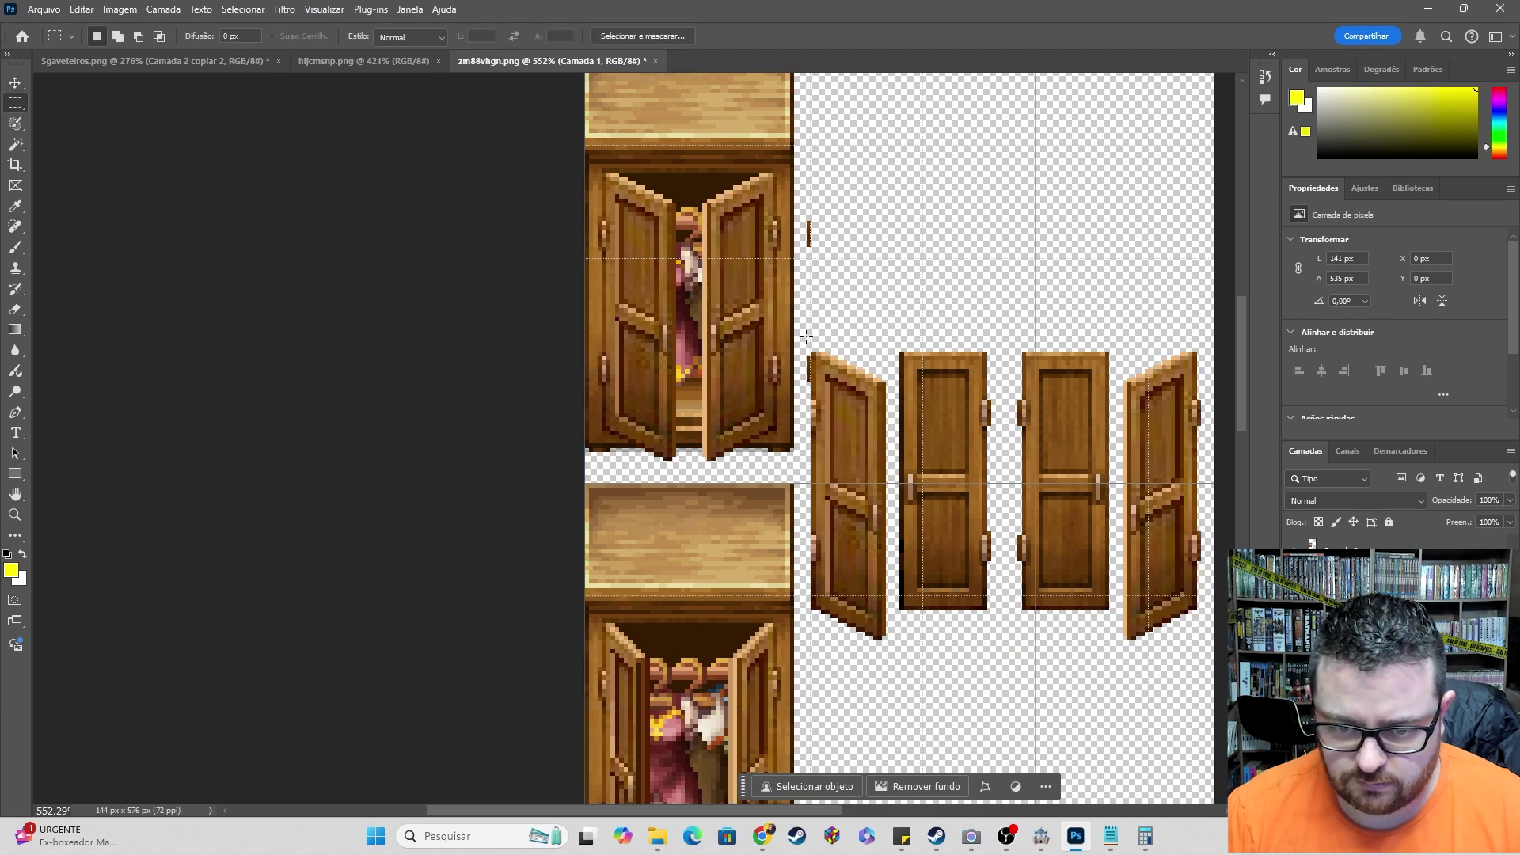
{"action": "left_click_drag", "start_coordinate": [806, 337], "coordinate": [1214, 684]}
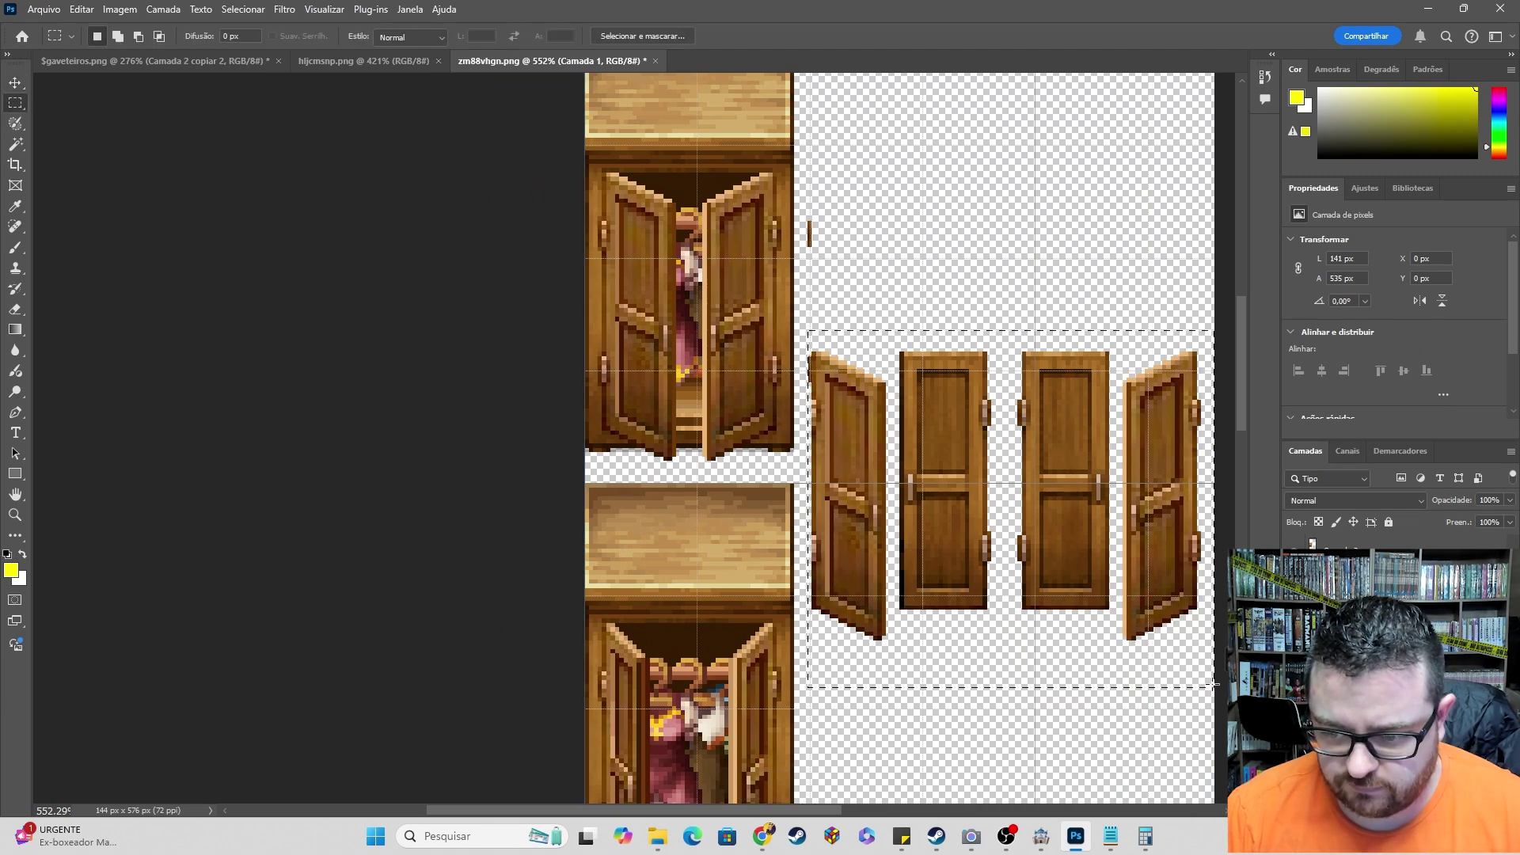
{"action": "key", "text": "ctrl+x"}
{"action": "key", "text": "ctrl+v"}
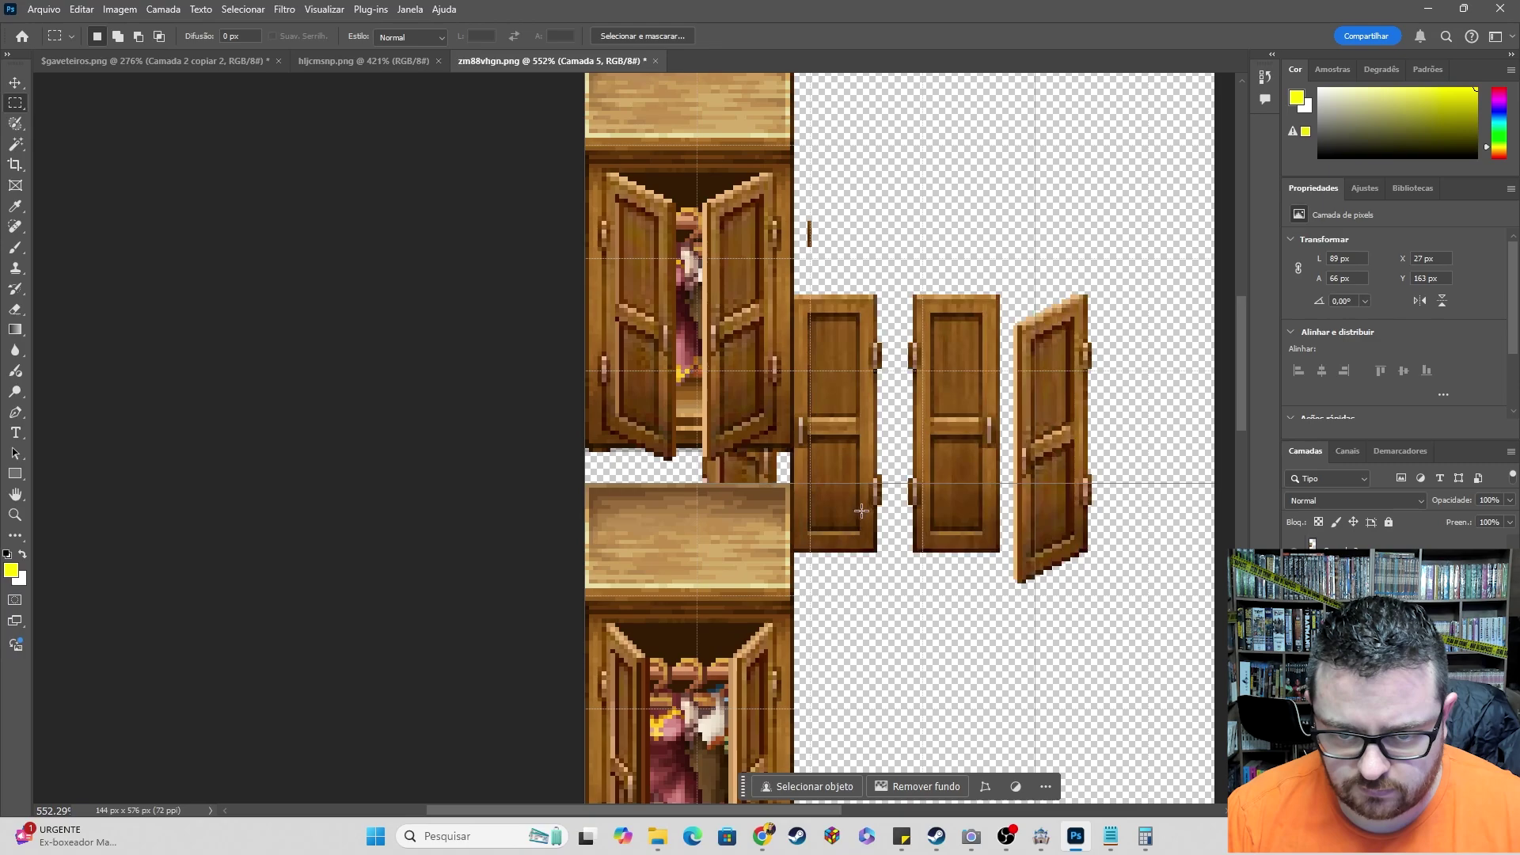
- Move the second-row door set level with the doors of the second wardrobe frame, at X 52 px, Y 135 px
{"action": "key", "text": "v"}
{"action": "left_click_drag", "start_coordinate": [849, 481], "coordinate": [959, 347]}
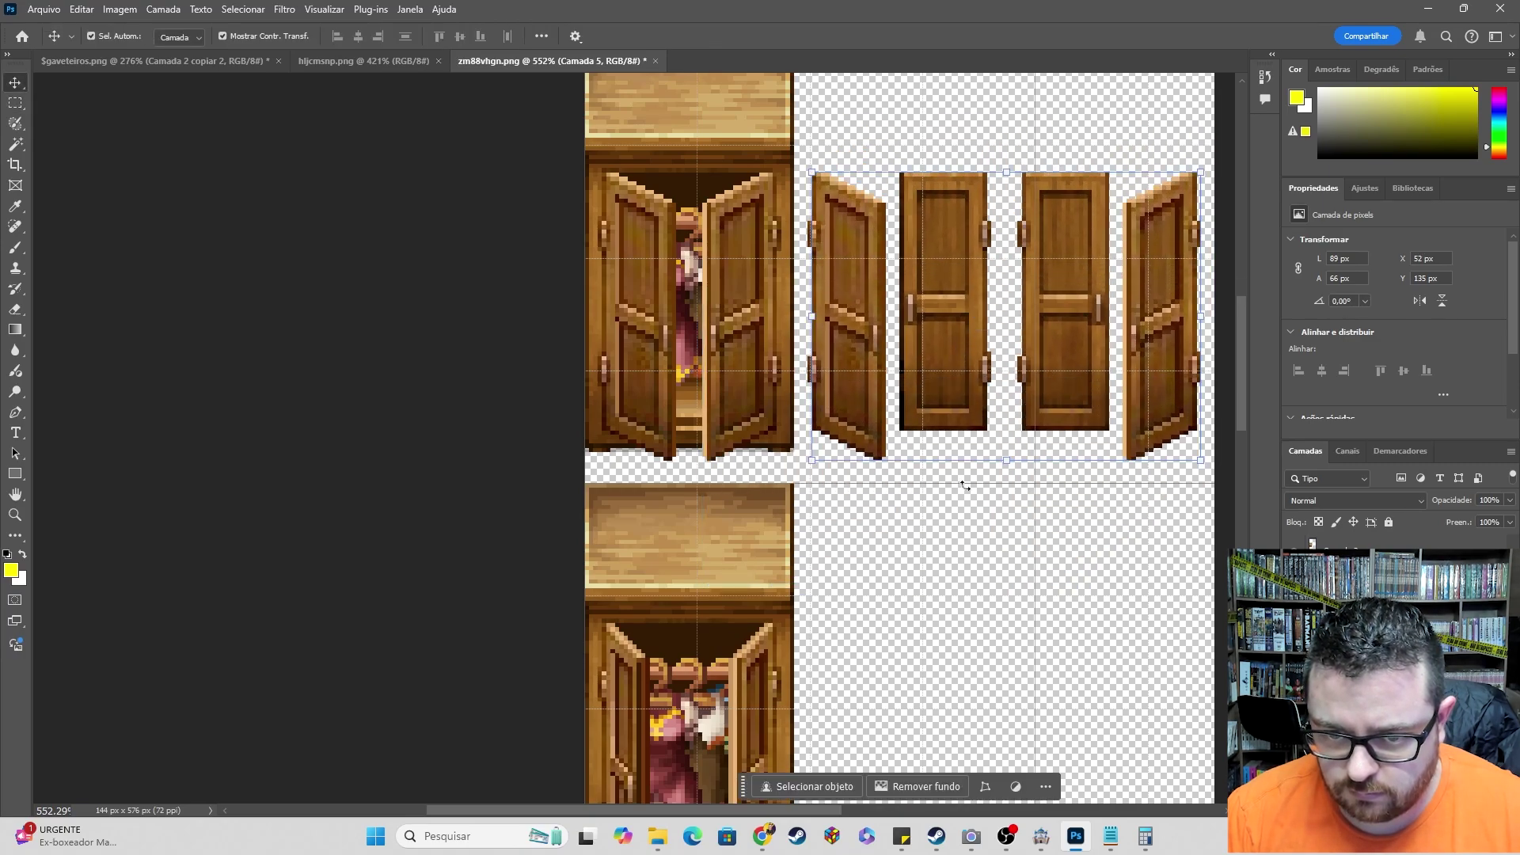
{"action": "left_click", "coordinate": [967, 570]}
{"action": "scroll", "coordinate": [891, 214], "scroll_direction": "up", "scroll_amount": 2, "text": "alt"}
{"action": "scroll", "coordinate": [800, 218], "scroll_direction": "up", "scroll_amount": 1, "text": "alt"}
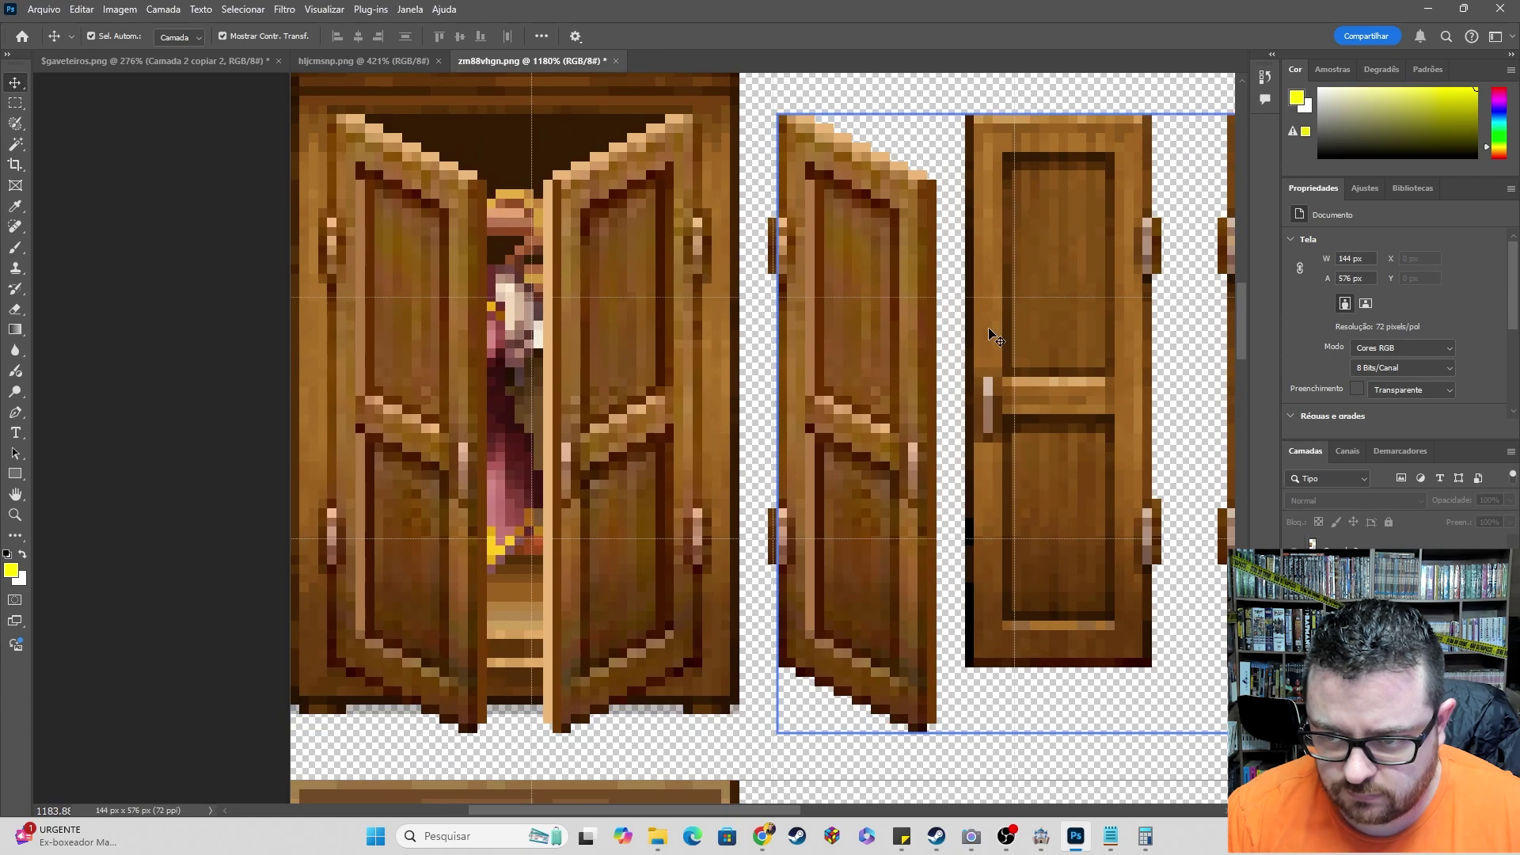
- Cut the next row's set of four separate doors beside the last wardrobe frame and paste it onto its own layer
{"action": "scroll", "coordinate": [928, 321], "scroll_direction": "down", "scroll_amount": 3, "text": "alt"}
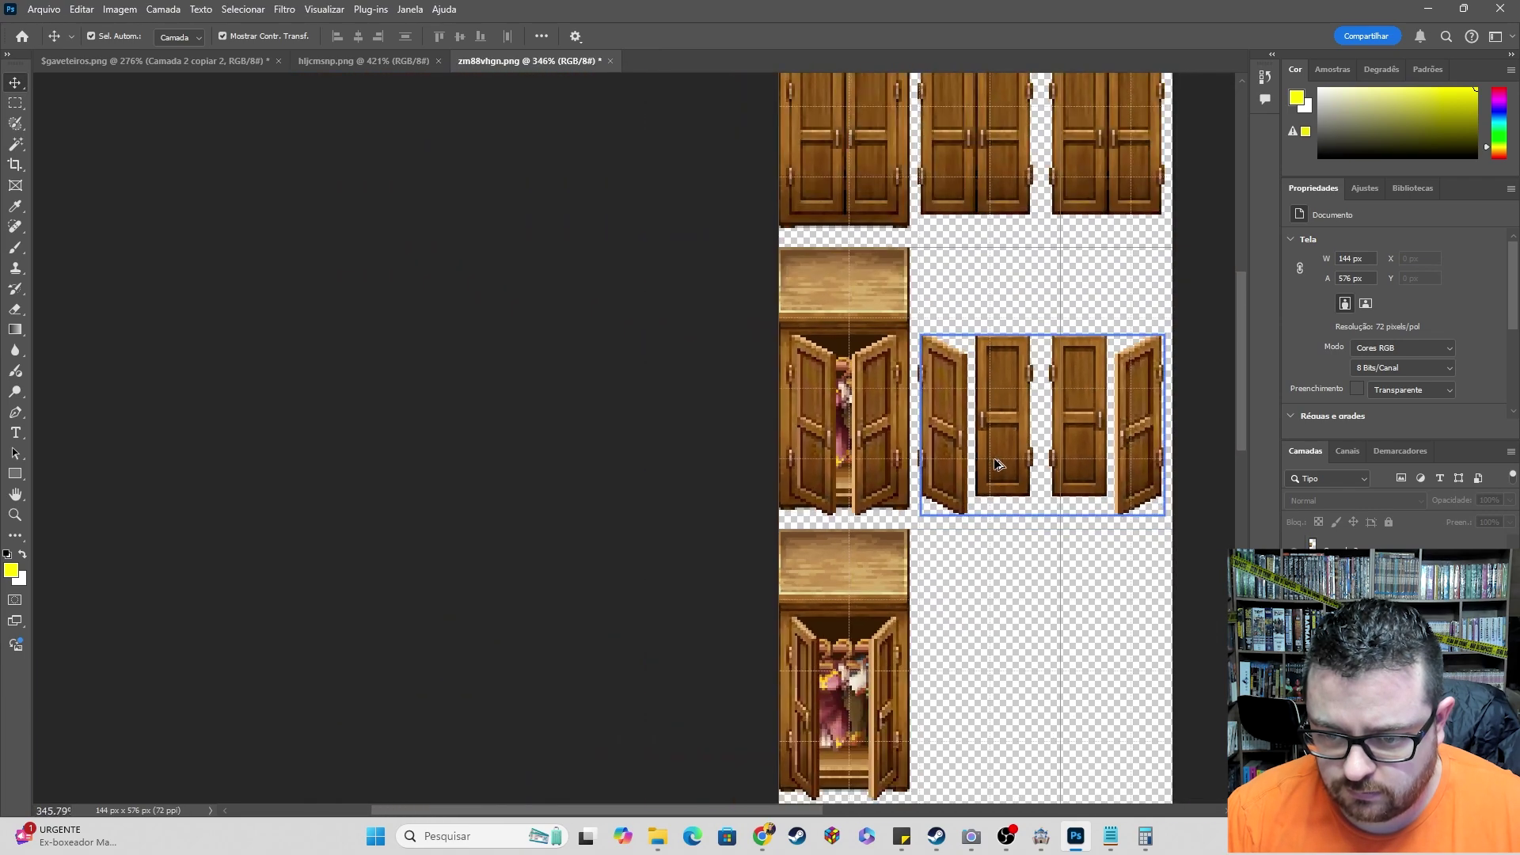
{"action": "scroll", "coordinate": [994, 458], "scroll_direction": "down", "scroll_amount": 3}
{"action": "scroll", "coordinate": [962, 640], "scroll_direction": "down", "scroll_amount": 2}
{"action": "left_click", "coordinate": [1023, 554]}
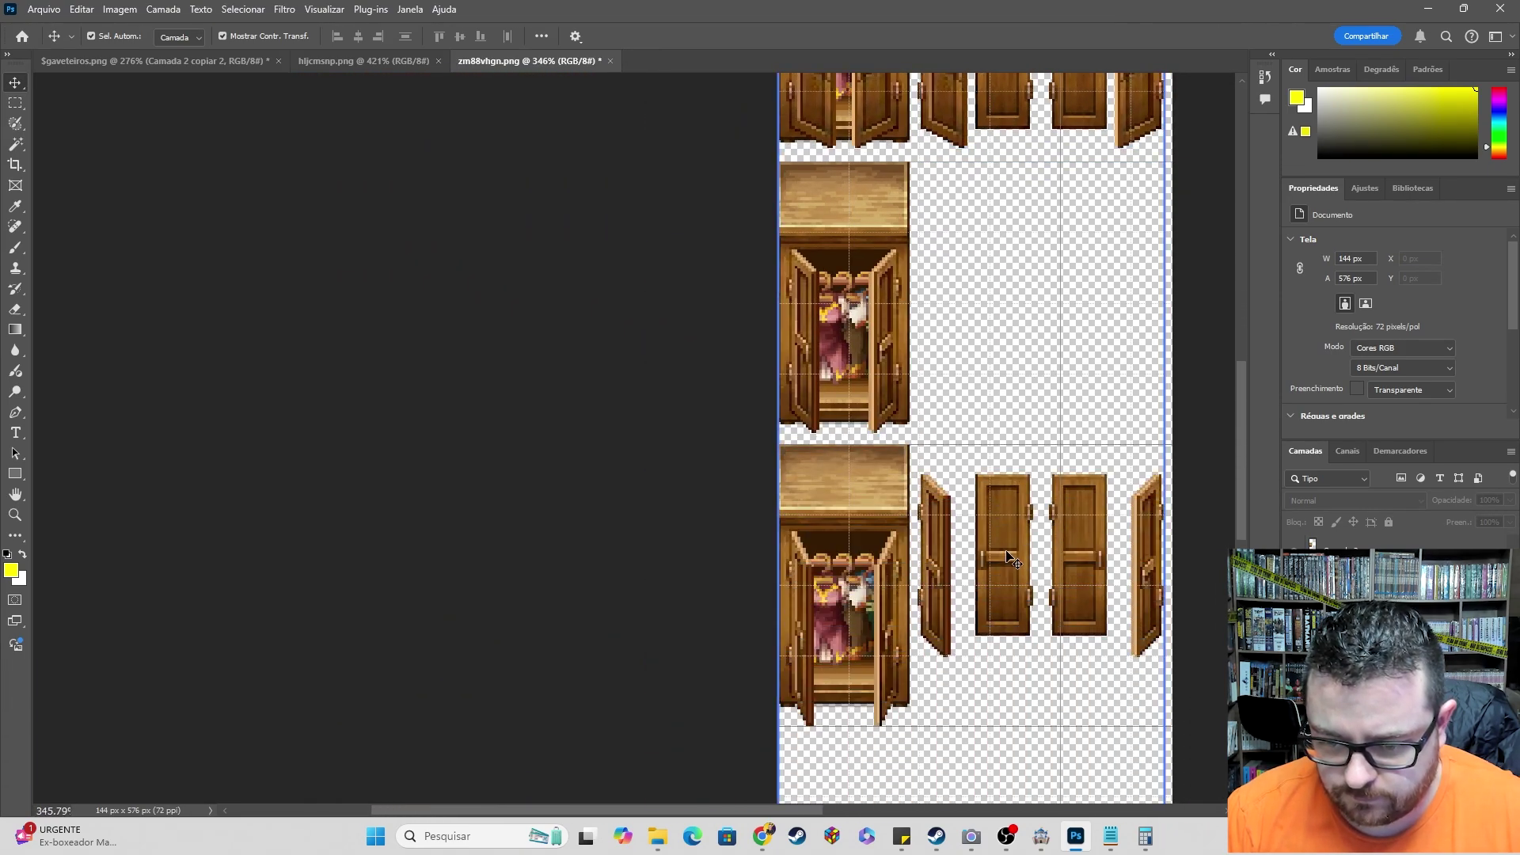
{"action": "key", "text": "m"}
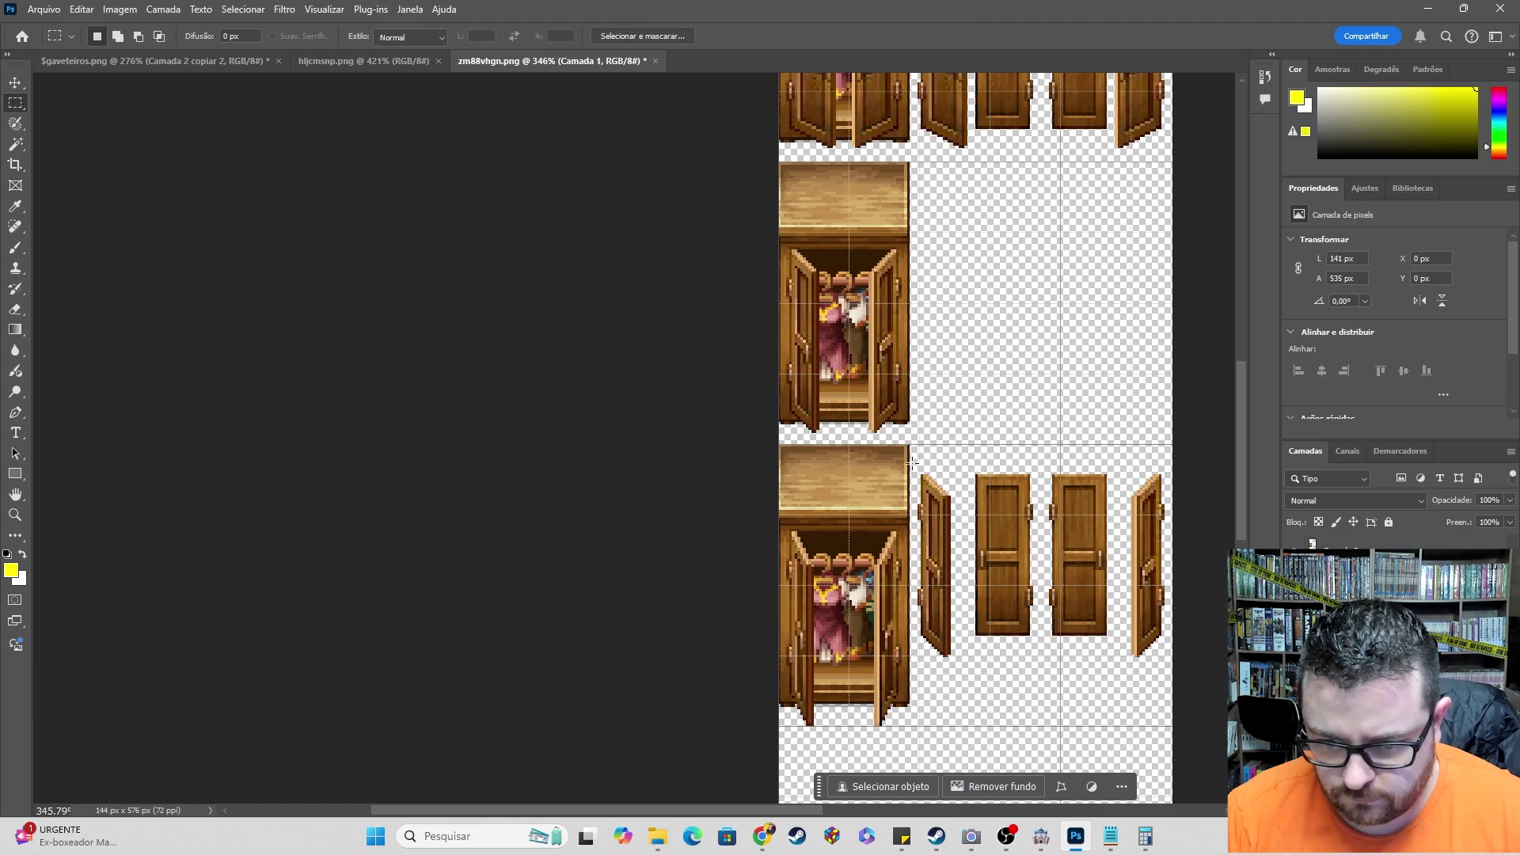
{"action": "left_click_drag", "start_coordinate": [912, 461], "coordinate": [1187, 688]}
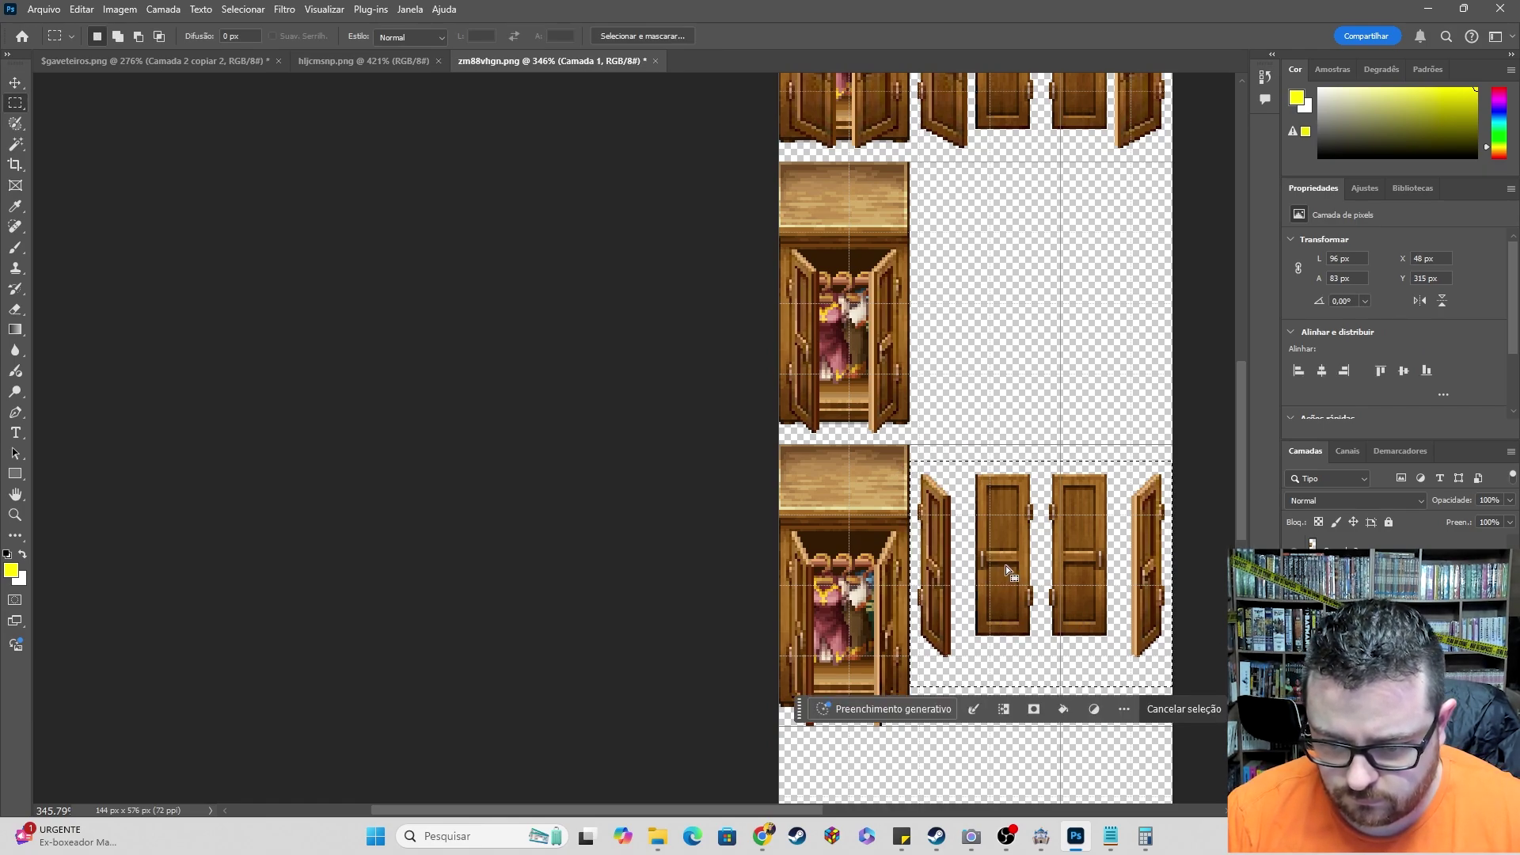
{"action": "key", "text": "ctrl+x"}
{"action": "key", "text": "ctrl+v"}
- Move the pasted door set level with the third wardrobe frame's doors, at X 54 px, Y 238 px
{"action": "key", "text": "v"}
{"action": "left_click_drag", "start_coordinate": [944, 464], "coordinate": [1096, 364]}
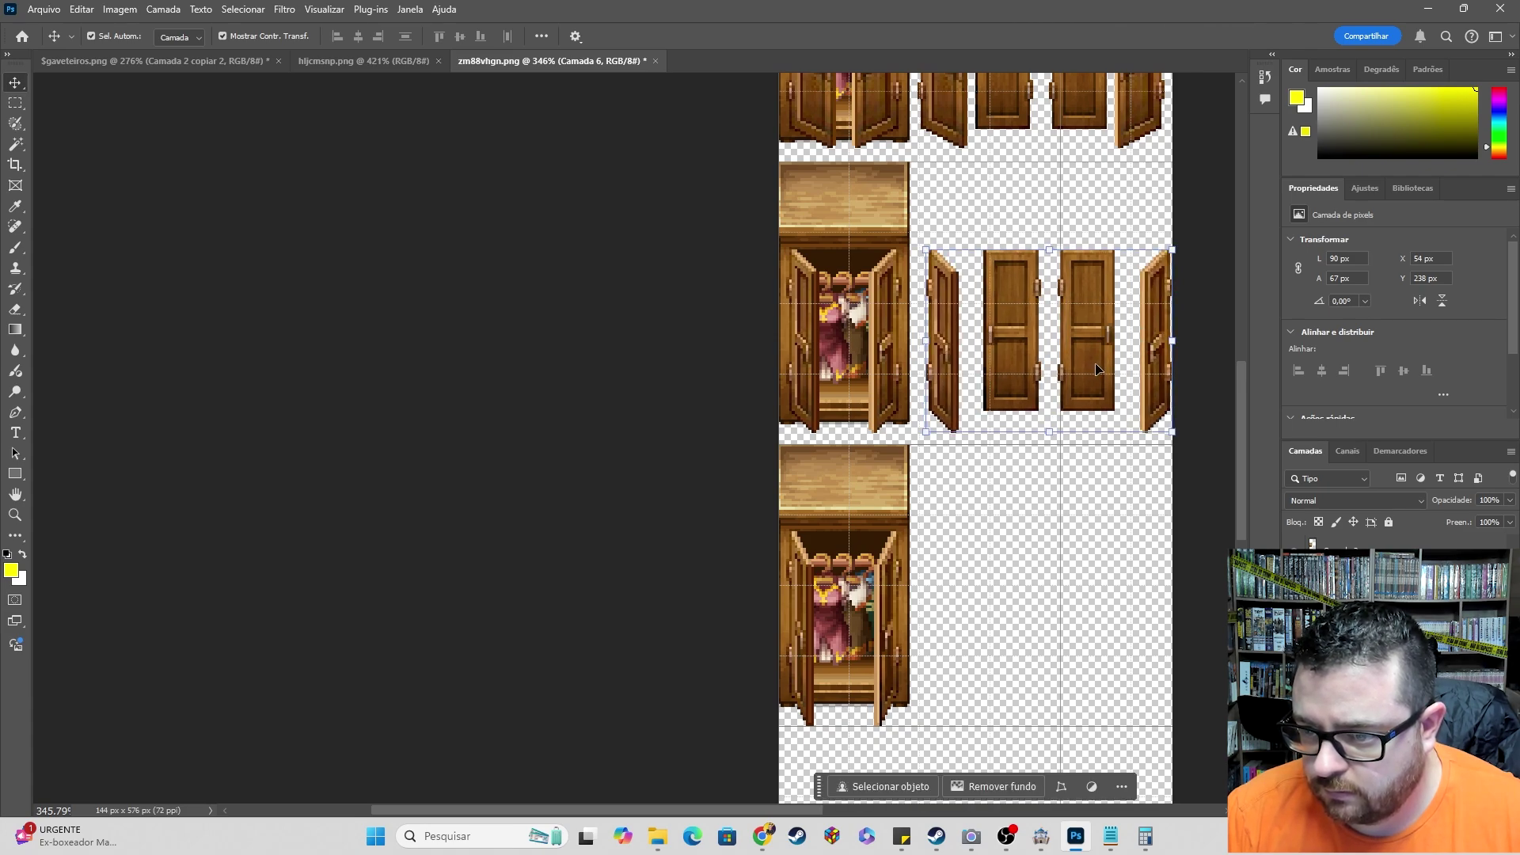
{"action": "left_click", "coordinate": [1208, 216]}
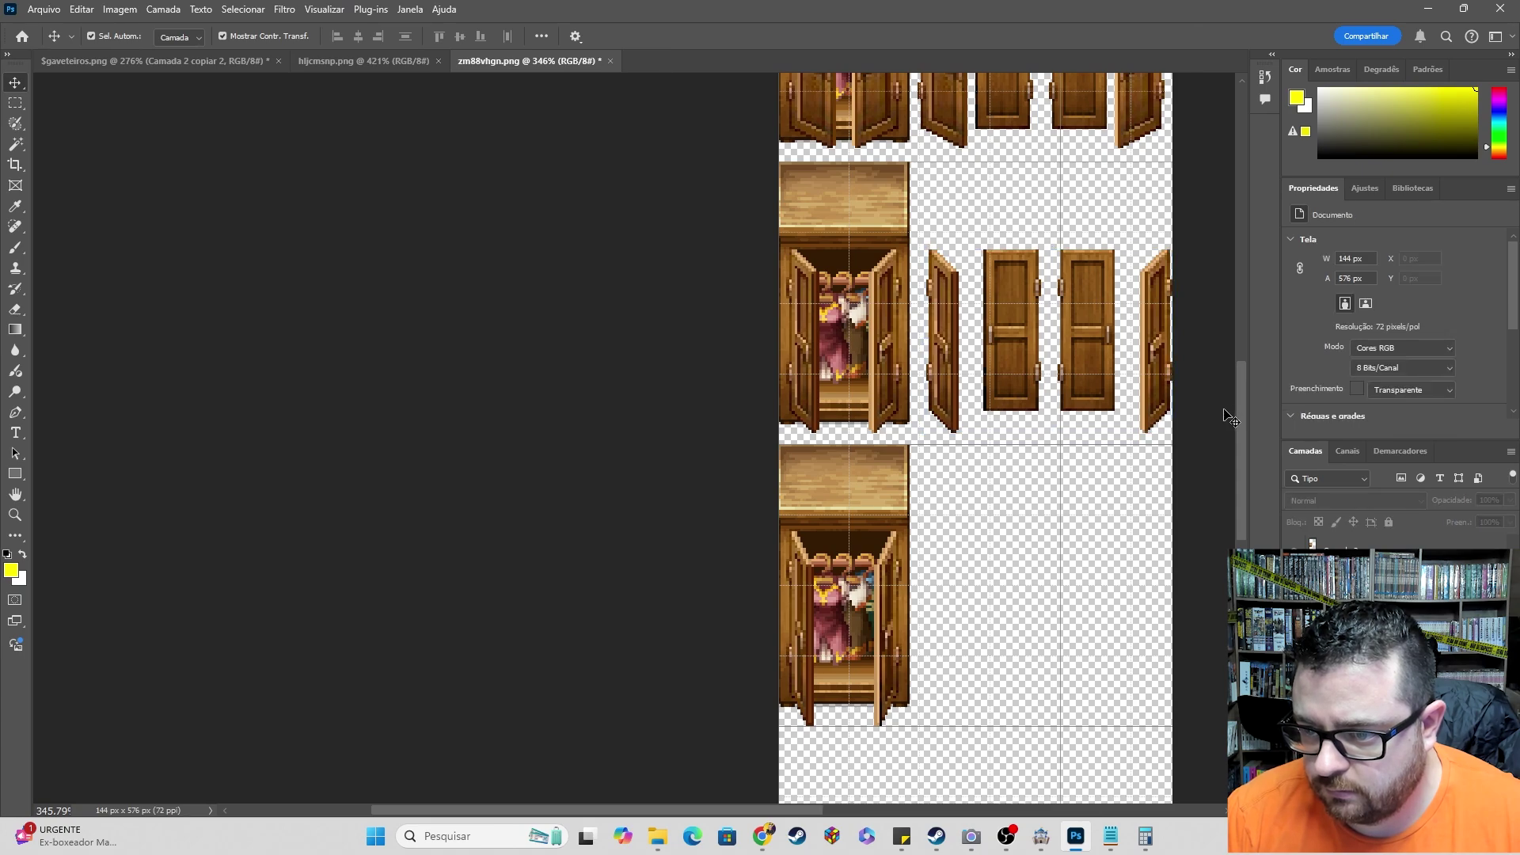
- Shift the second-row door set slightly right so that it lines up with the third-row door set
{"action": "scroll", "coordinate": [1225, 414], "scroll_direction": "up", "scroll_amount": 3}
{"action": "left_click", "coordinate": [1125, 236]}
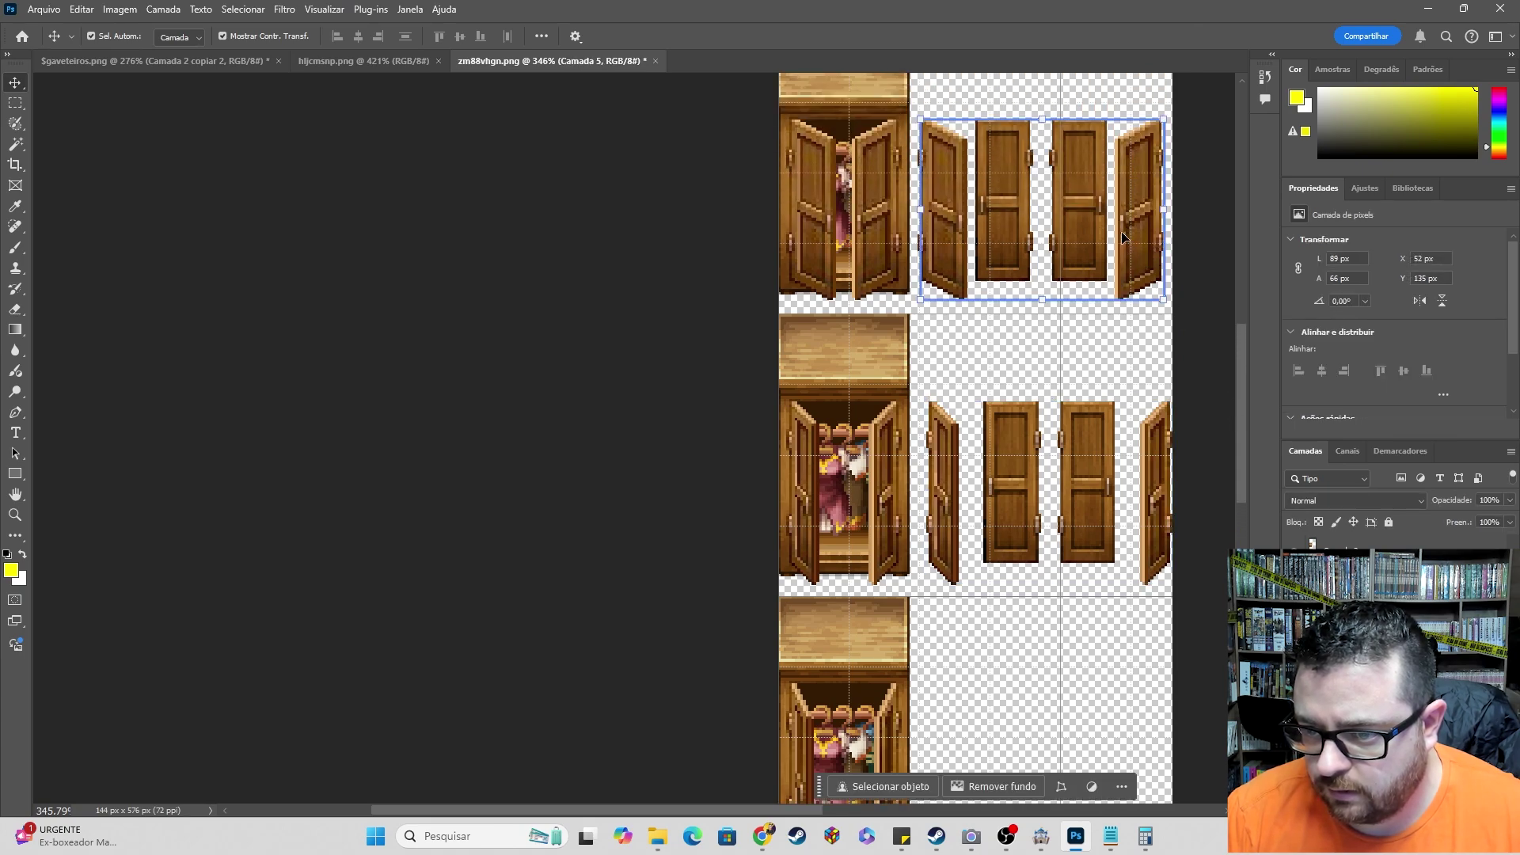
{"action": "left_click_drag", "start_coordinate": [1137, 241], "coordinate": [1145, 235]}
{"action": "left_click", "coordinate": [1188, 465]}
- Cut the remaining set of four narrow and closed doors near the canvas bottom and paste it onto its own layer
{"action": "scroll", "coordinate": [1142, 475], "scroll_direction": "down", "scroll_amount": 2, "text": "alt"}
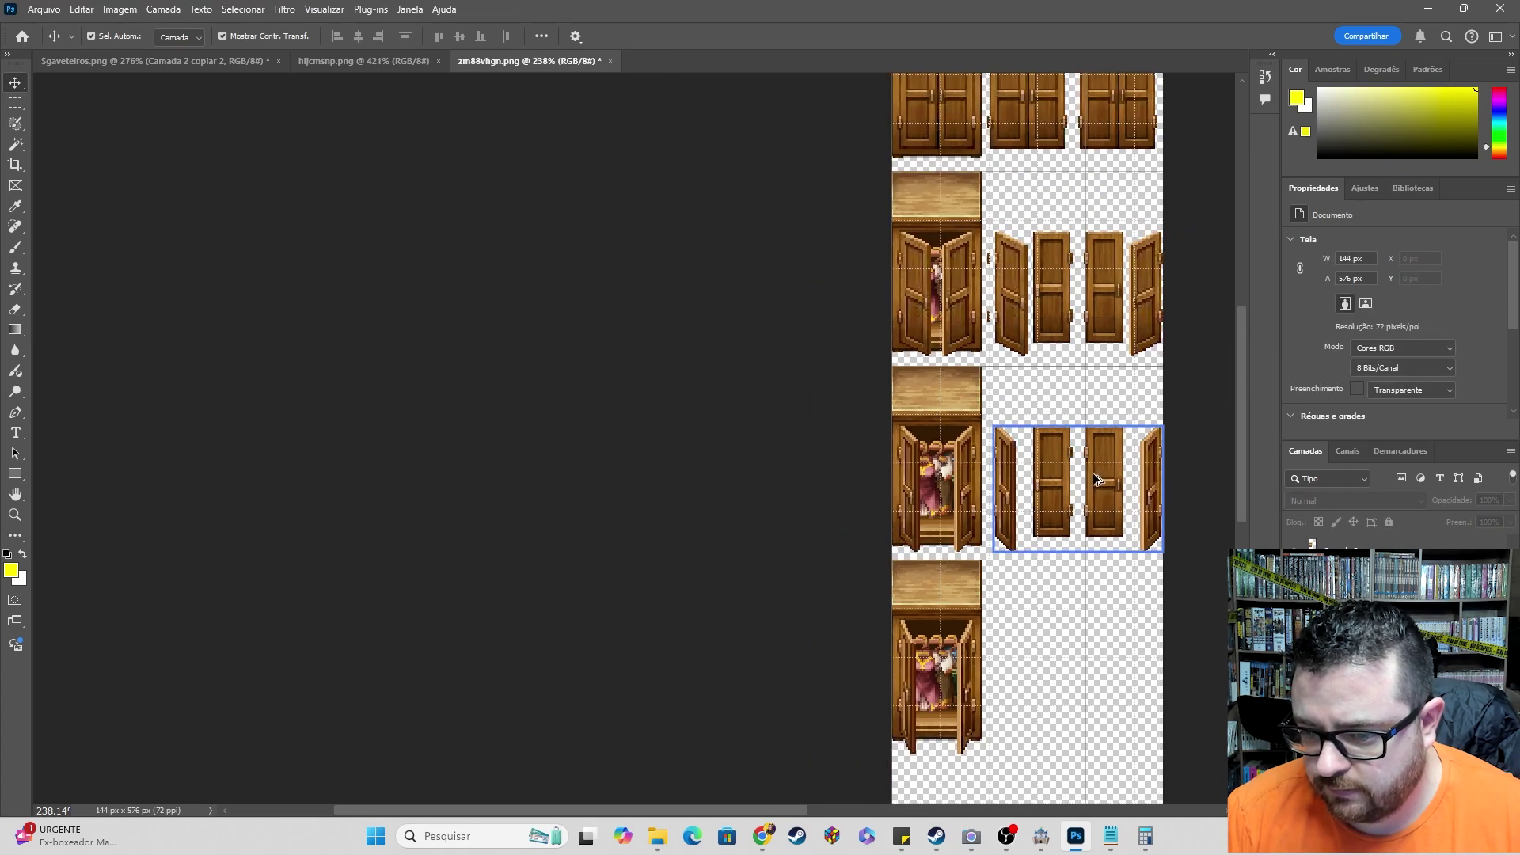
{"action": "scroll", "coordinate": [1096, 479], "scroll_direction": "down", "scroll_amount": 5}
{"action": "key", "text": "m"}
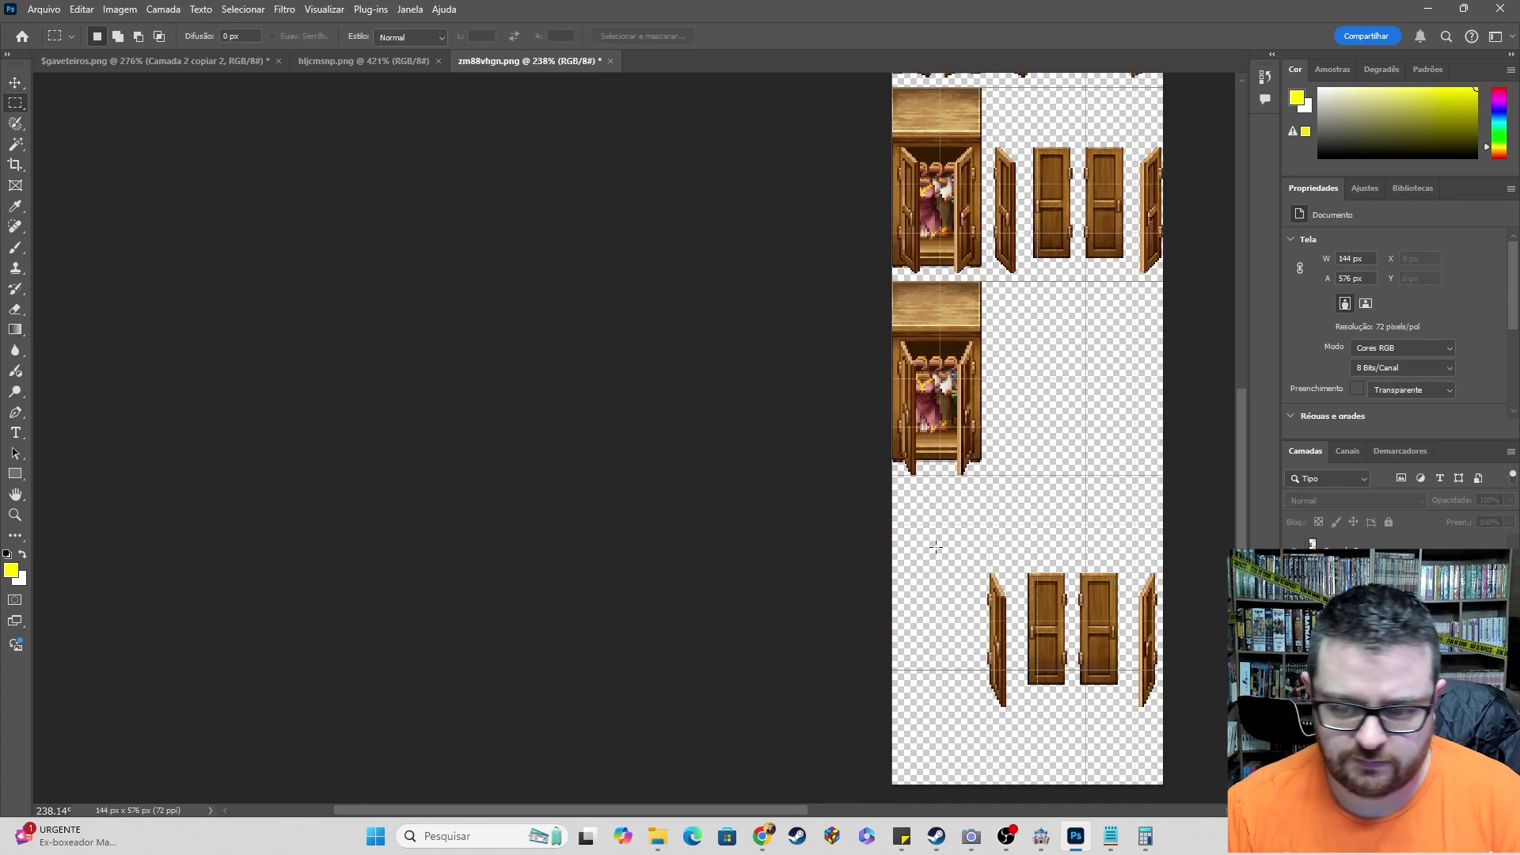
{"action": "key", "text": "v"}
{"action": "left_click", "coordinate": [1045, 626]}
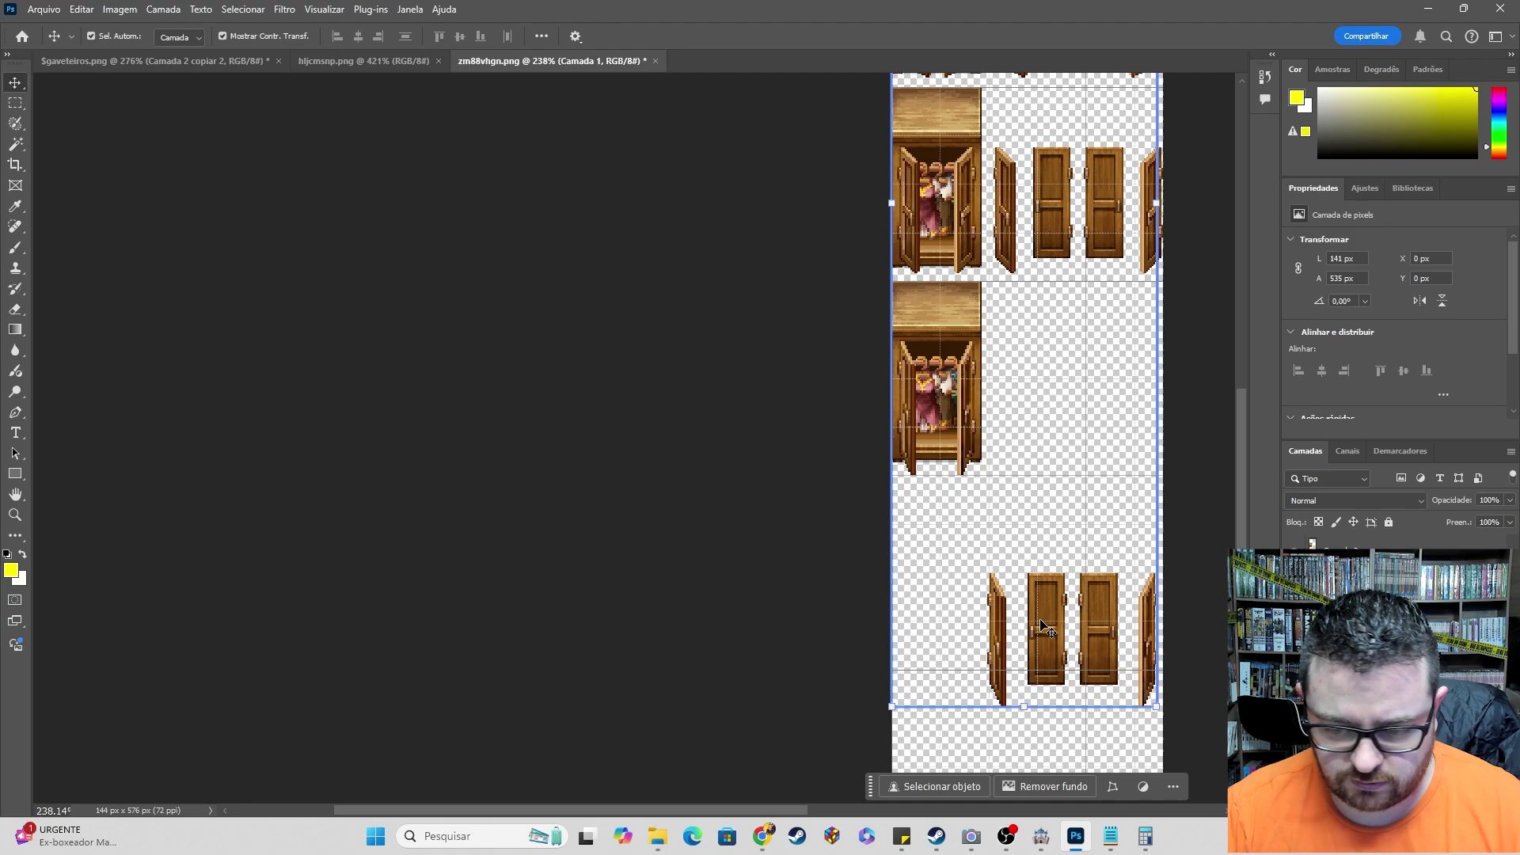
{"action": "key", "text": "m"}
{"action": "left_click_drag", "start_coordinate": [898, 548], "coordinate": [1161, 717]}
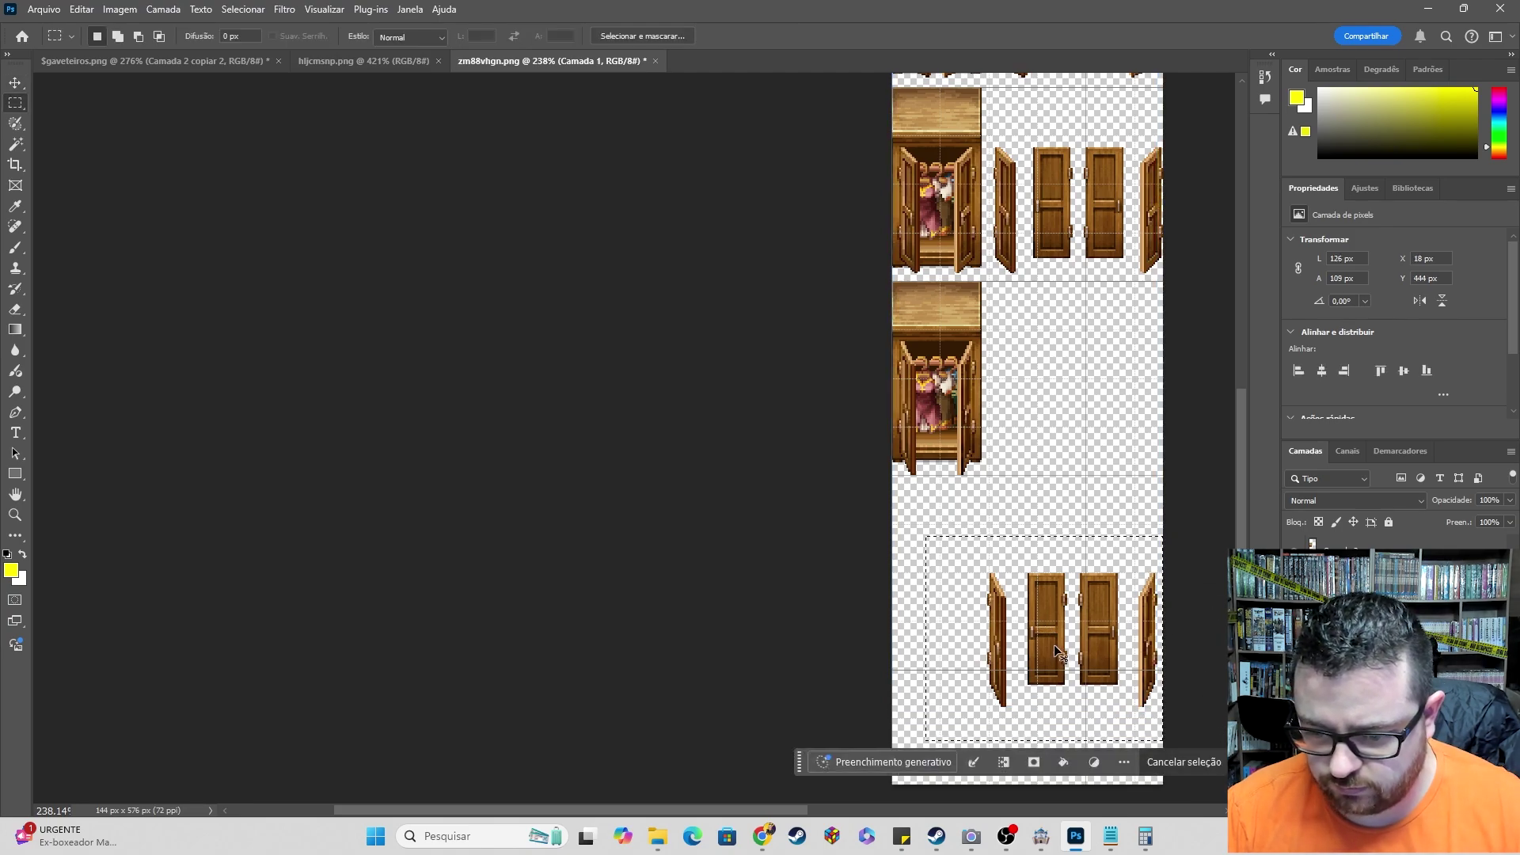
{"action": "key", "text": "ctrl+x"}
{"action": "key", "text": "ctrl+v"}
- Place the last door set beside the fully open wardrobe frame, in line with the door sets above
{"action": "key", "text": "v"}
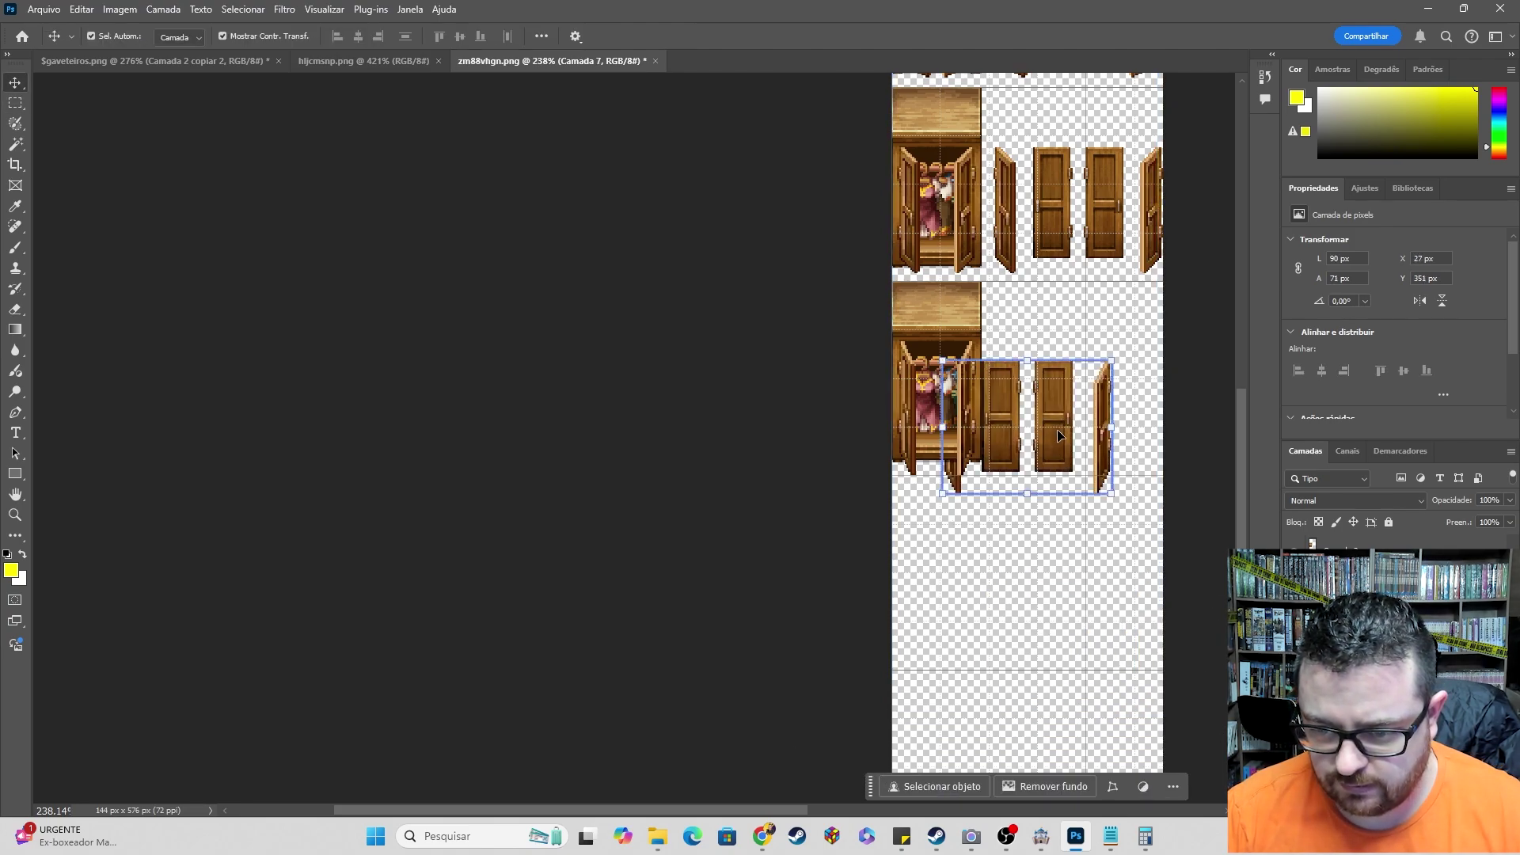
{"action": "left_click_drag", "start_coordinate": [1057, 437], "coordinate": [1109, 386]}
{"action": "left_click", "coordinate": [881, 514]}
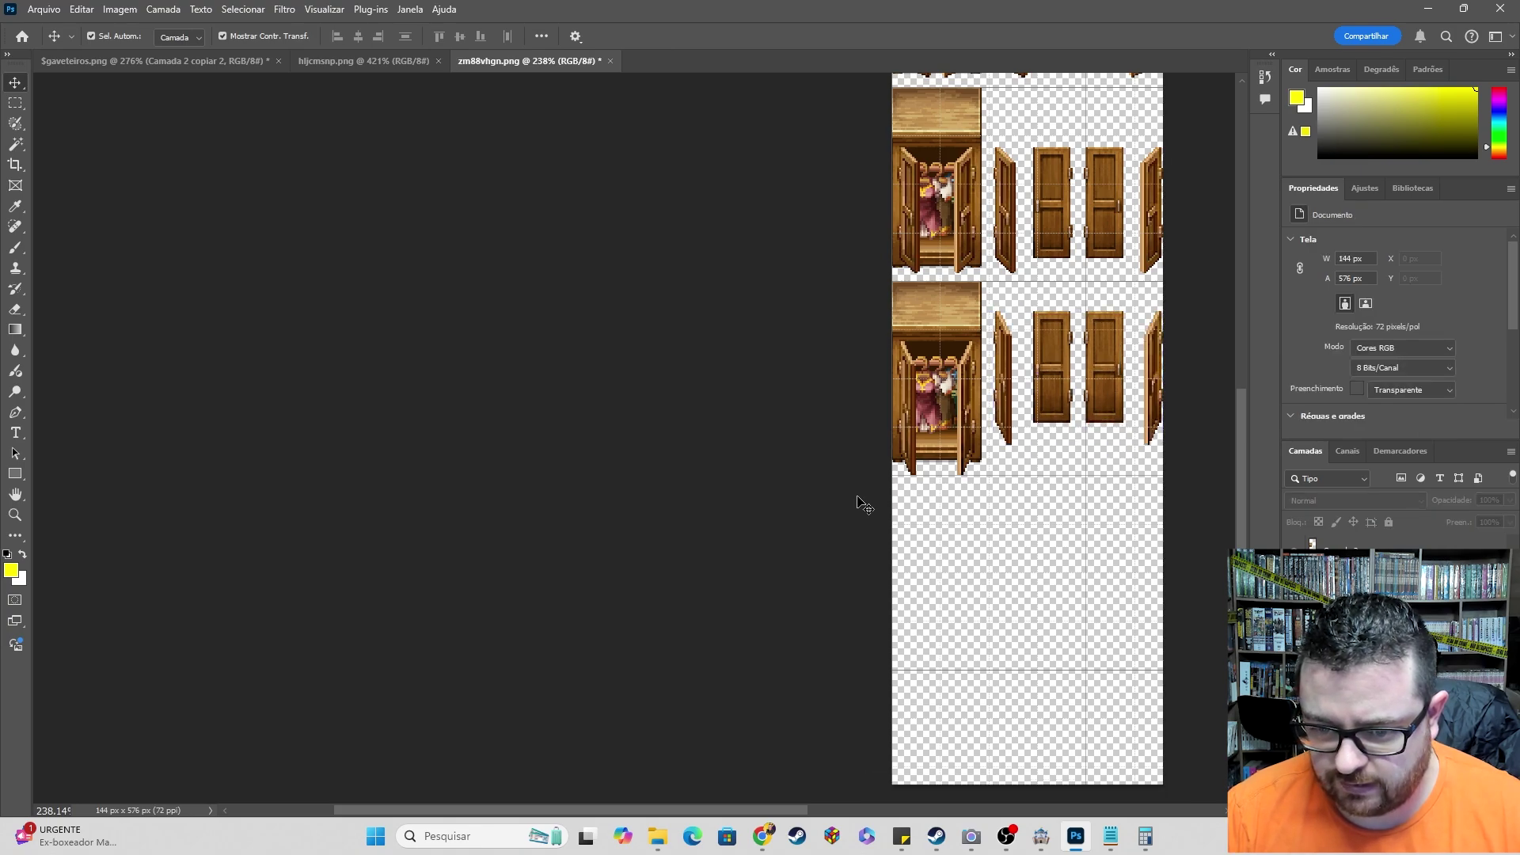
- Crop the empty lower area off the canvas at the fourth-row gridline, leaving it 144 × 412 px
{"action": "left_click", "coordinate": [16, 162]}
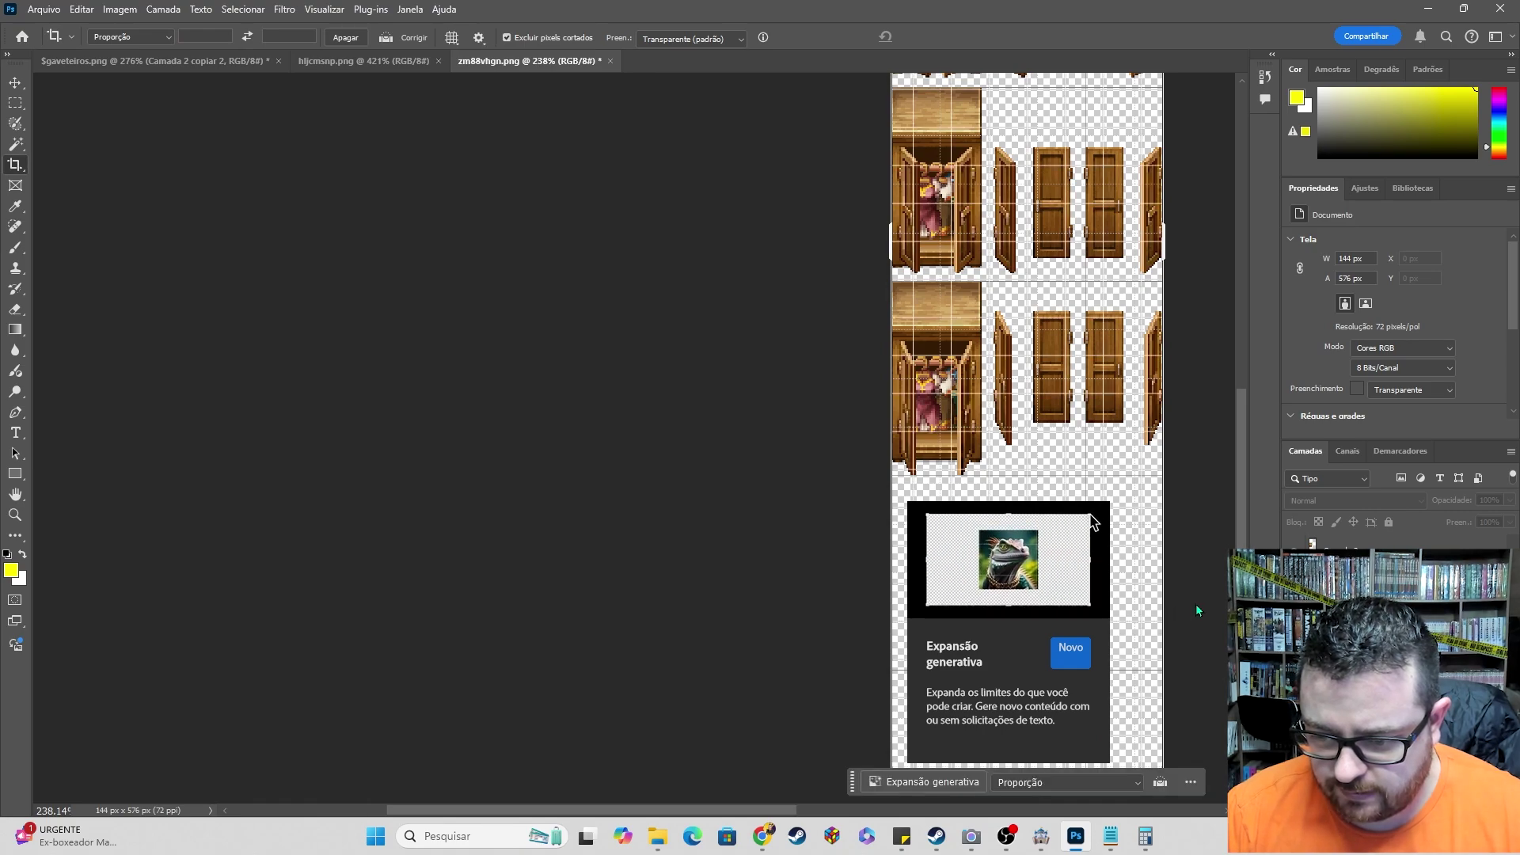
{"action": "left_click", "coordinate": [1088, 651]}
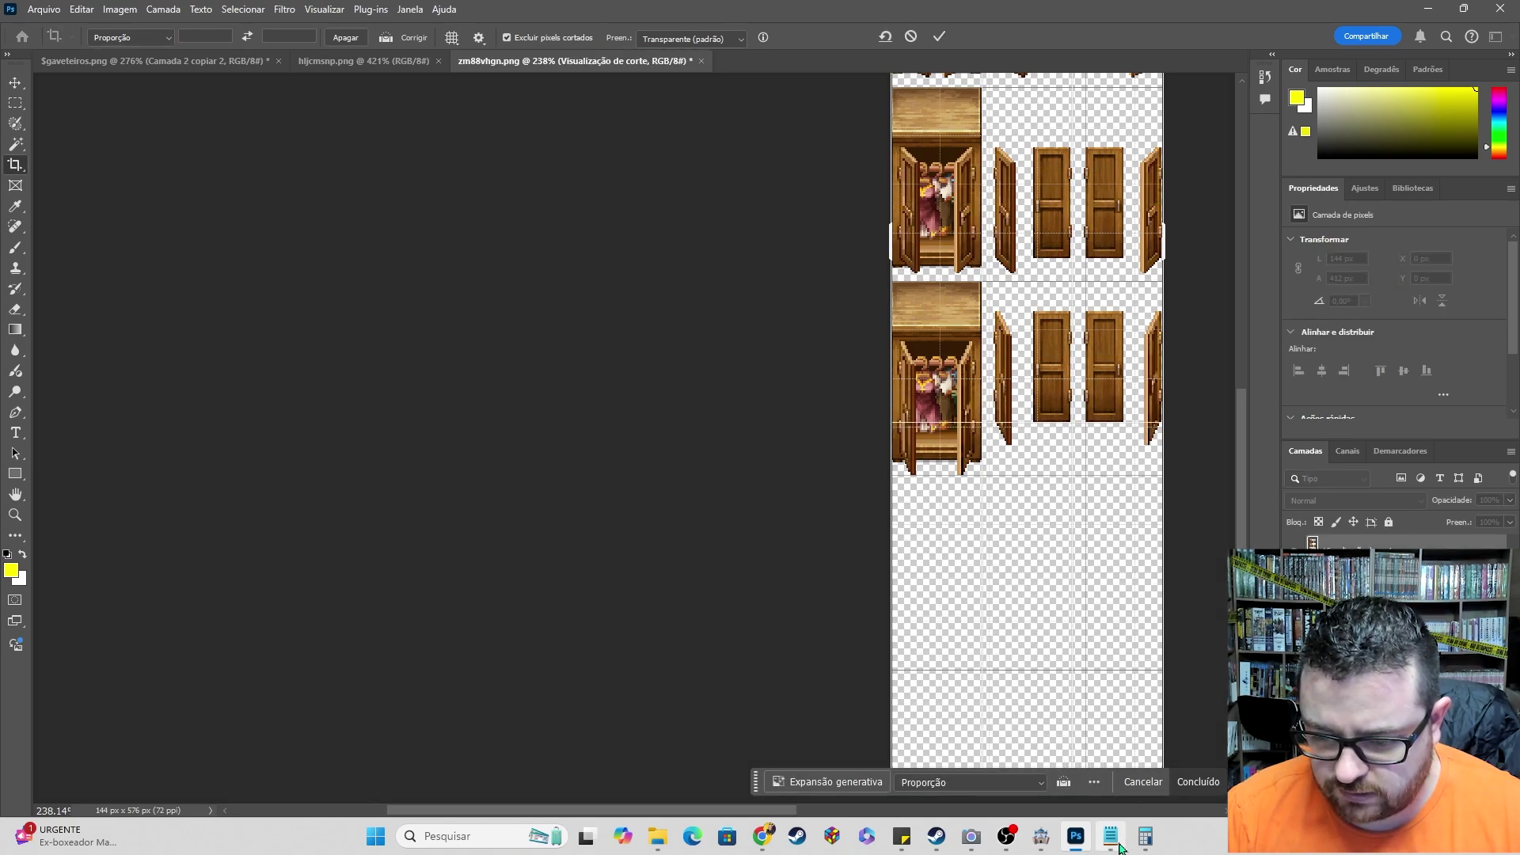
{"action": "left_click", "coordinate": [1145, 836]}
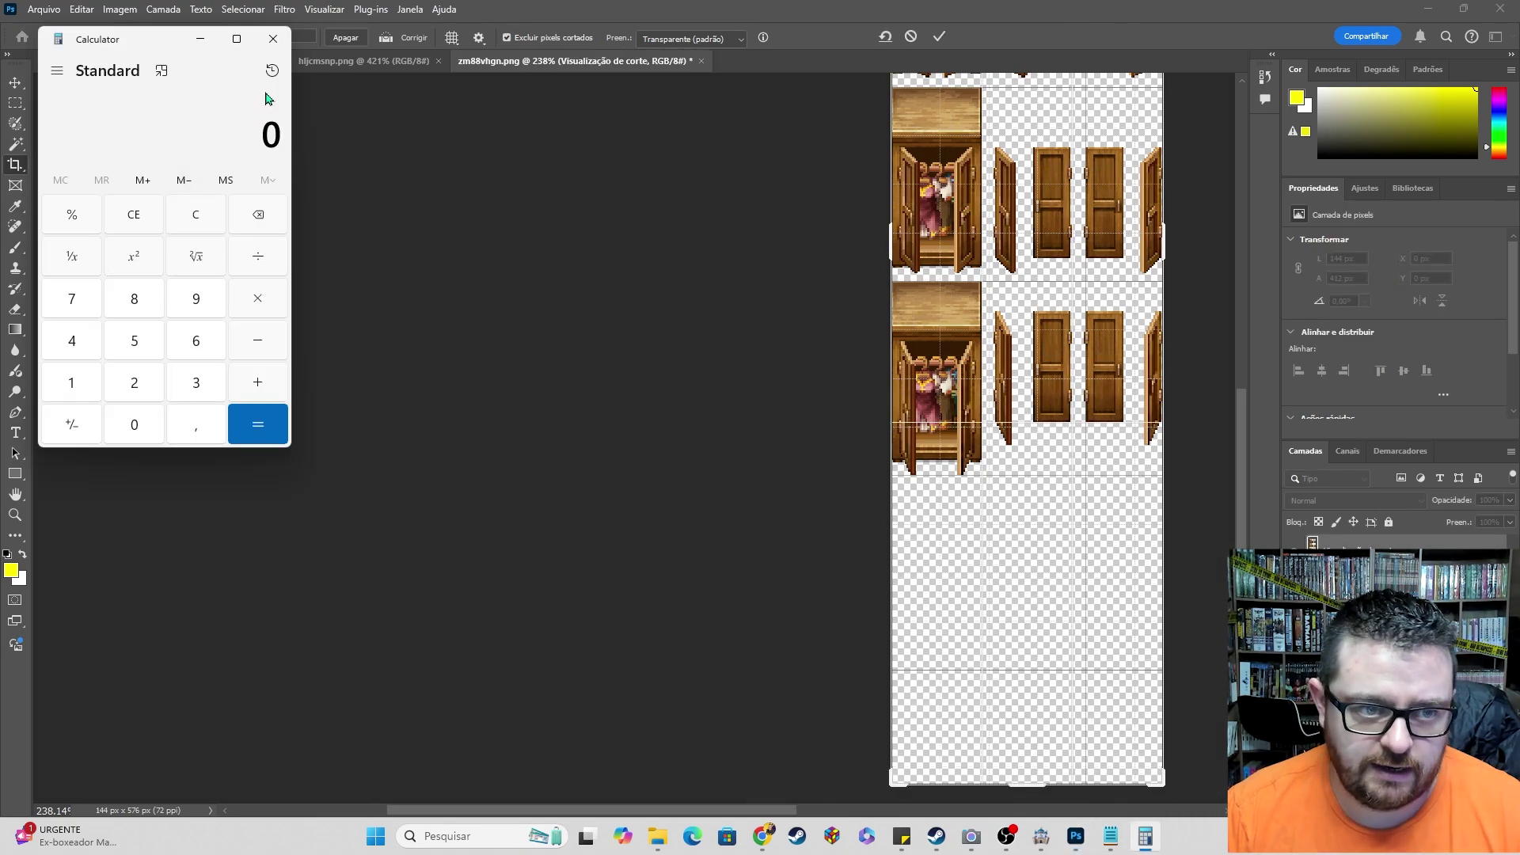
{"action": "left_click", "coordinate": [272, 71]}
{"action": "left_click", "coordinate": [617, 251]}
{"action": "scroll", "coordinate": [1053, 697], "scroll_direction": "down", "scroll_amount": 1}
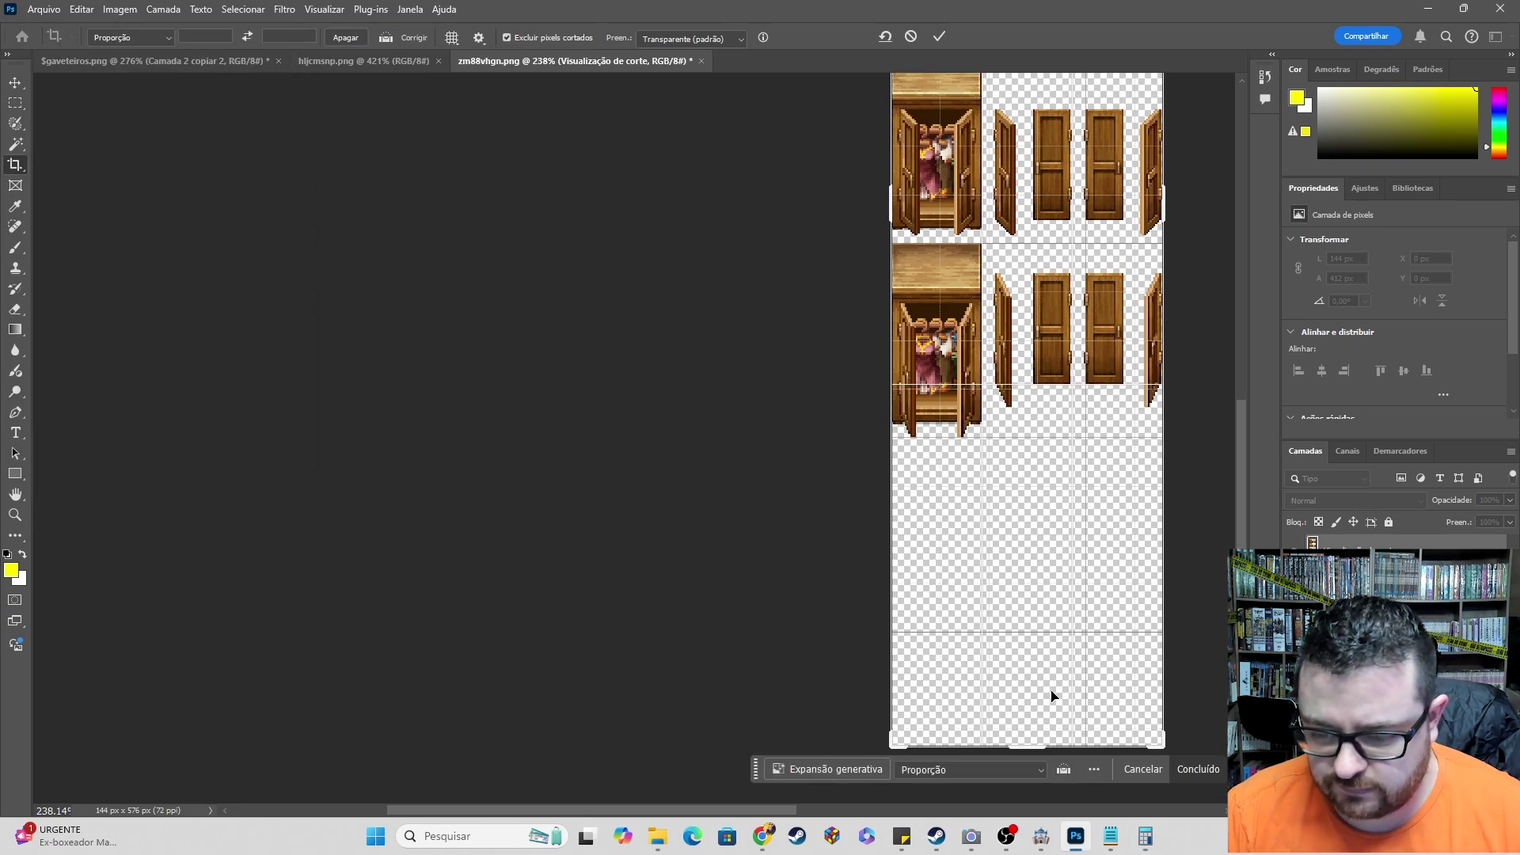
{"action": "scroll", "coordinate": [1054, 697], "scroll_direction": "down", "scroll_amount": 1}
{"action": "scroll", "coordinate": [1097, 670], "scroll_direction": "up", "scroll_amount": 3, "text": "alt"}
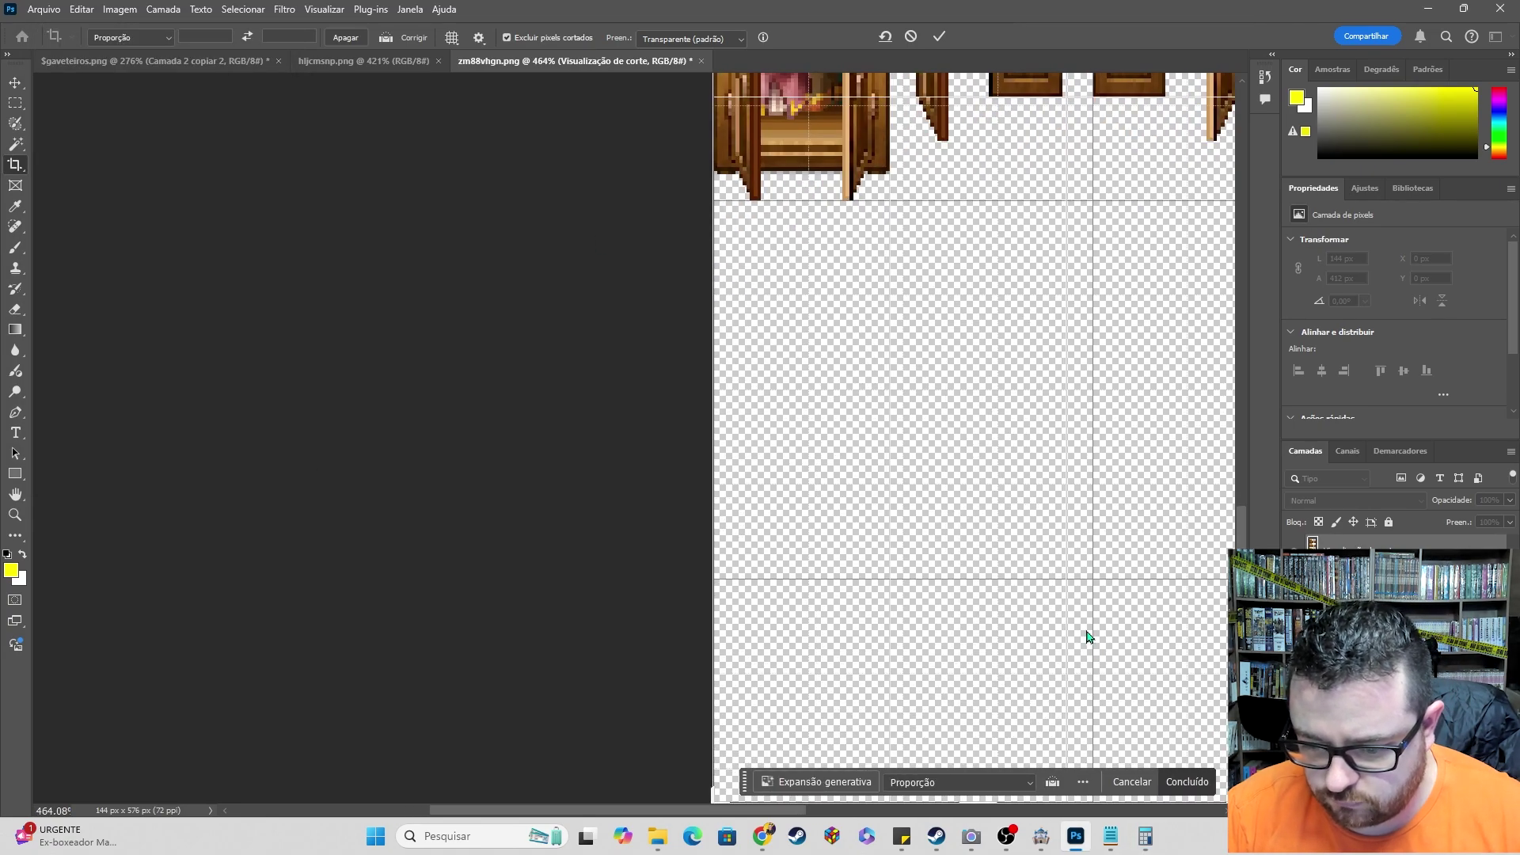
{"action": "scroll", "coordinate": [1243, 516], "scroll_direction": "down", "scroll_amount": 3}
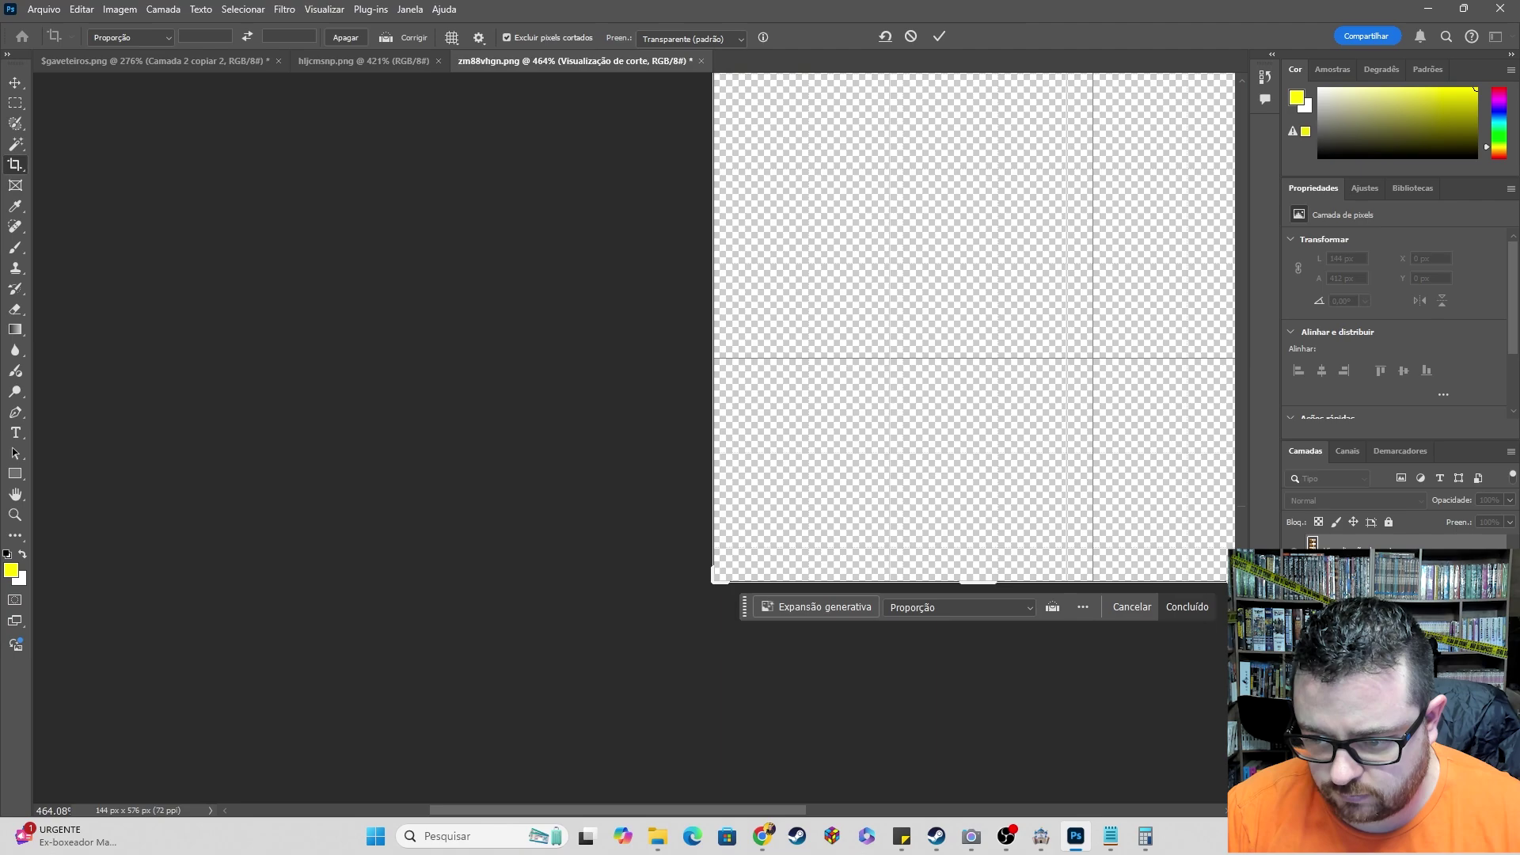
{"action": "left_click_drag", "start_coordinate": [978, 545], "coordinate": [938, 252]}
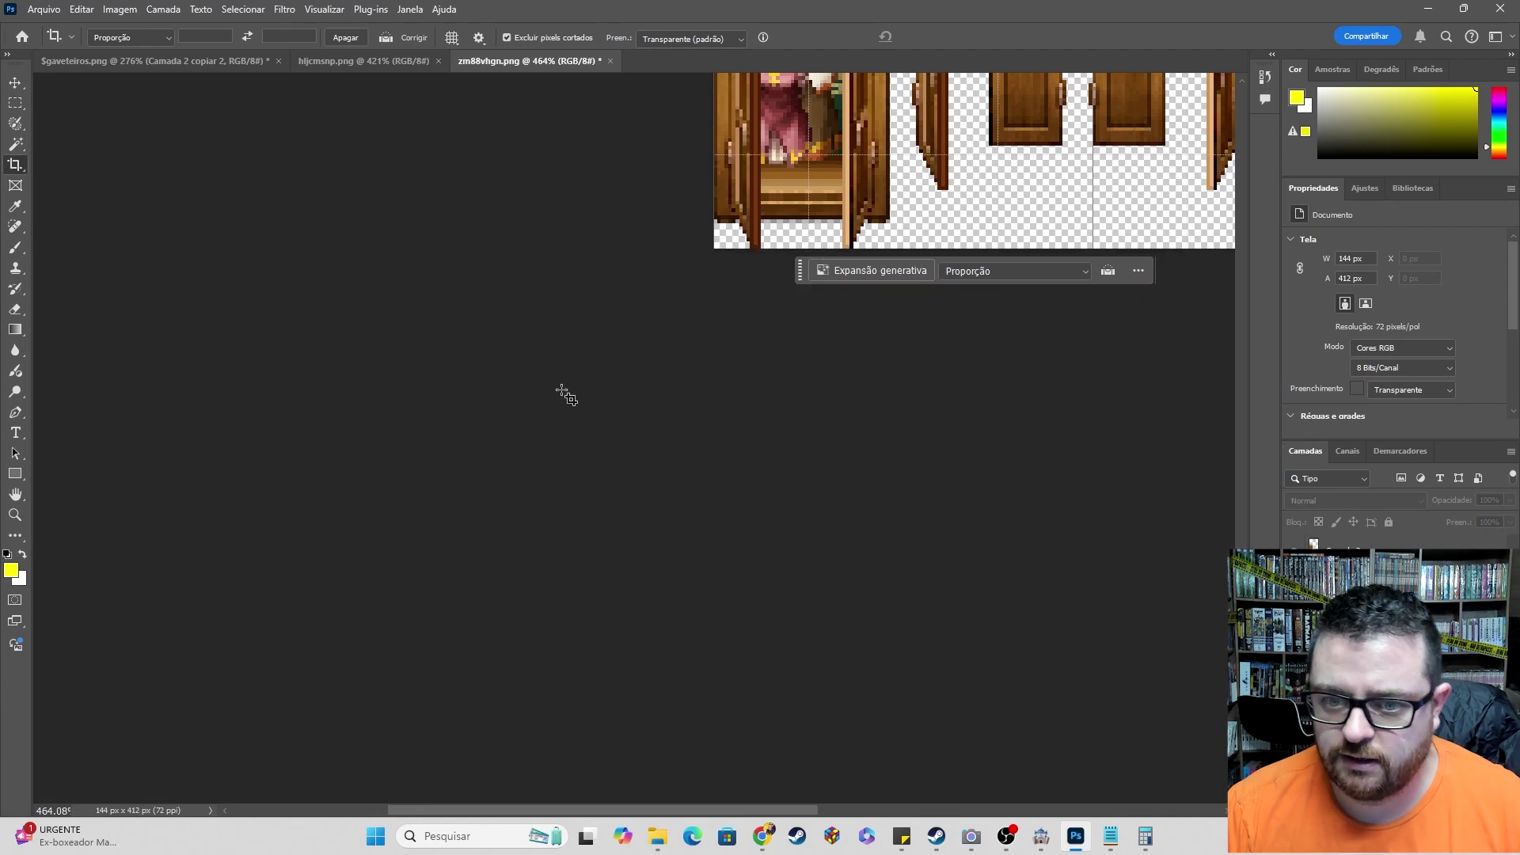
{"action": "scroll", "coordinate": [712, 418], "scroll_direction": "down", "scroll_amount": 3, "text": "alt"}
{"action": "scroll", "coordinate": [792, 408], "scroll_direction": "down", "scroll_amount": 3, "text": "alt"}
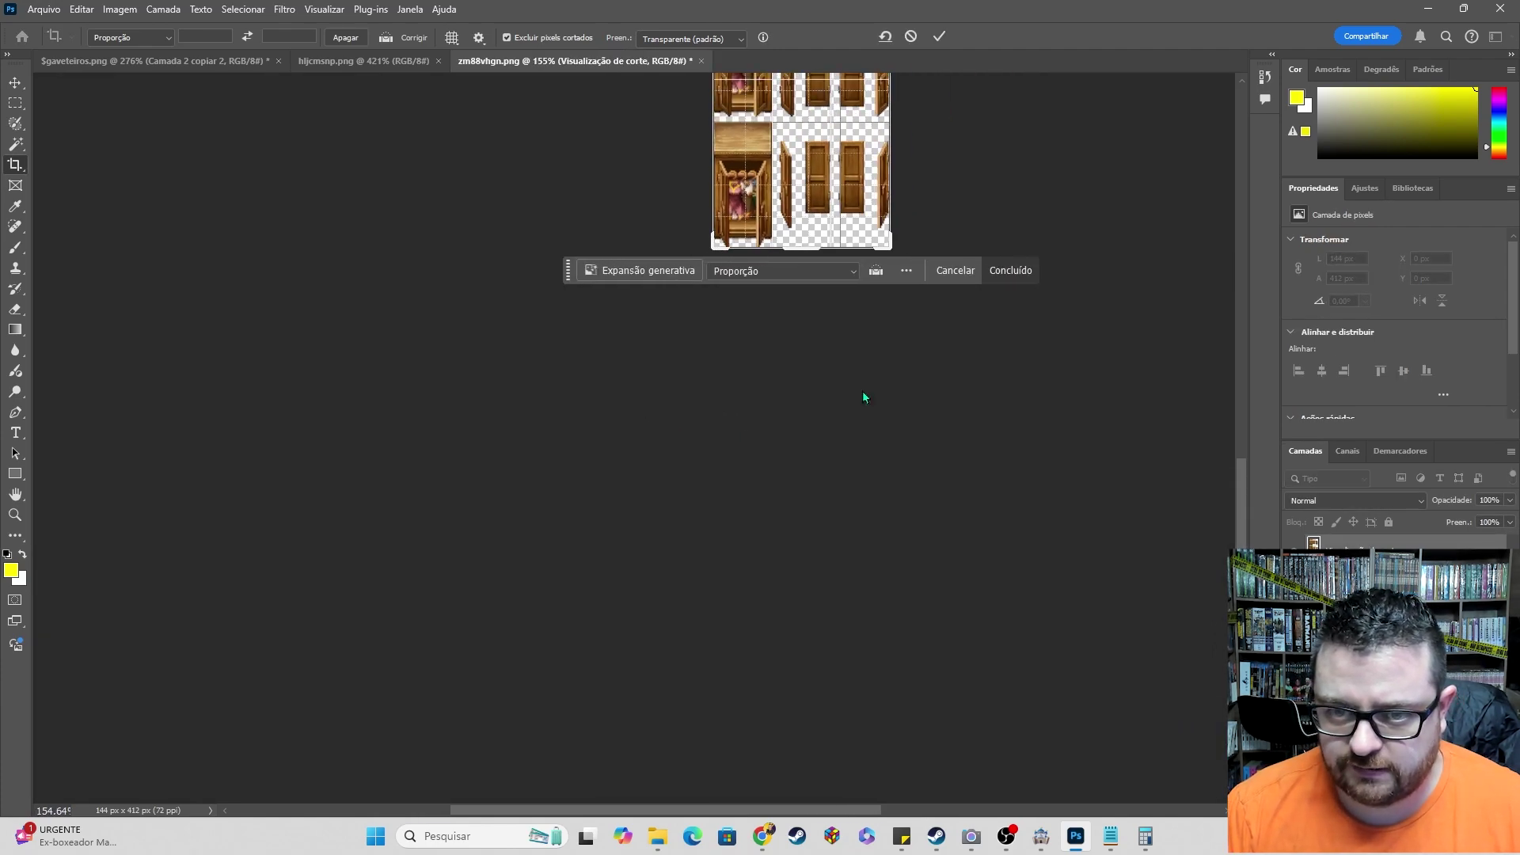
{"action": "left_click", "coordinate": [9, 84]}
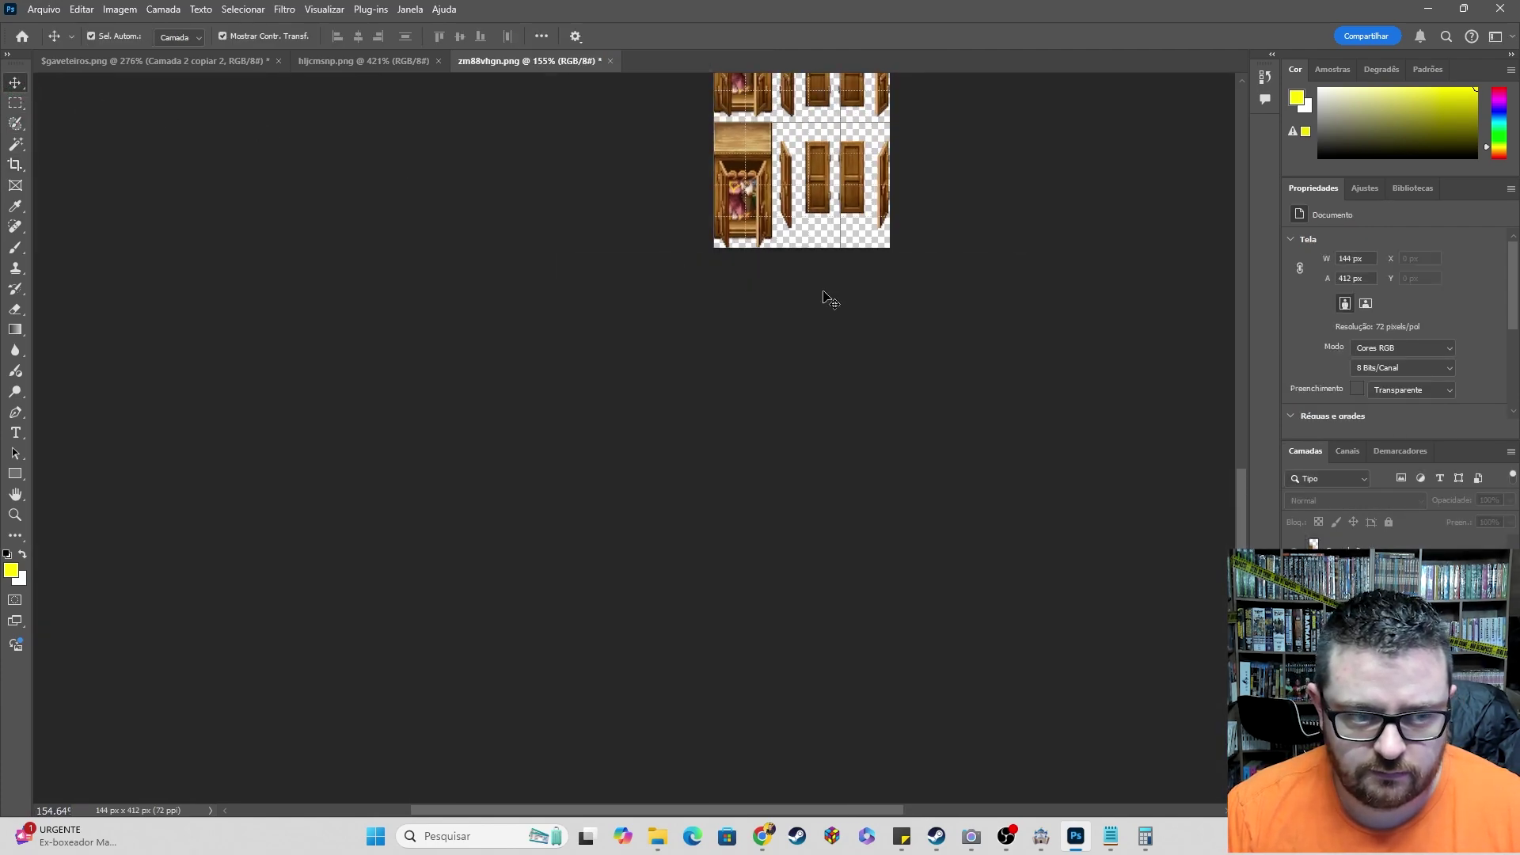
- Export the cropped wardrobe sprite sheet with its four frame rows
{"action": "scroll", "coordinate": [986, 282], "scroll_direction": "up", "scroll_amount": 5}
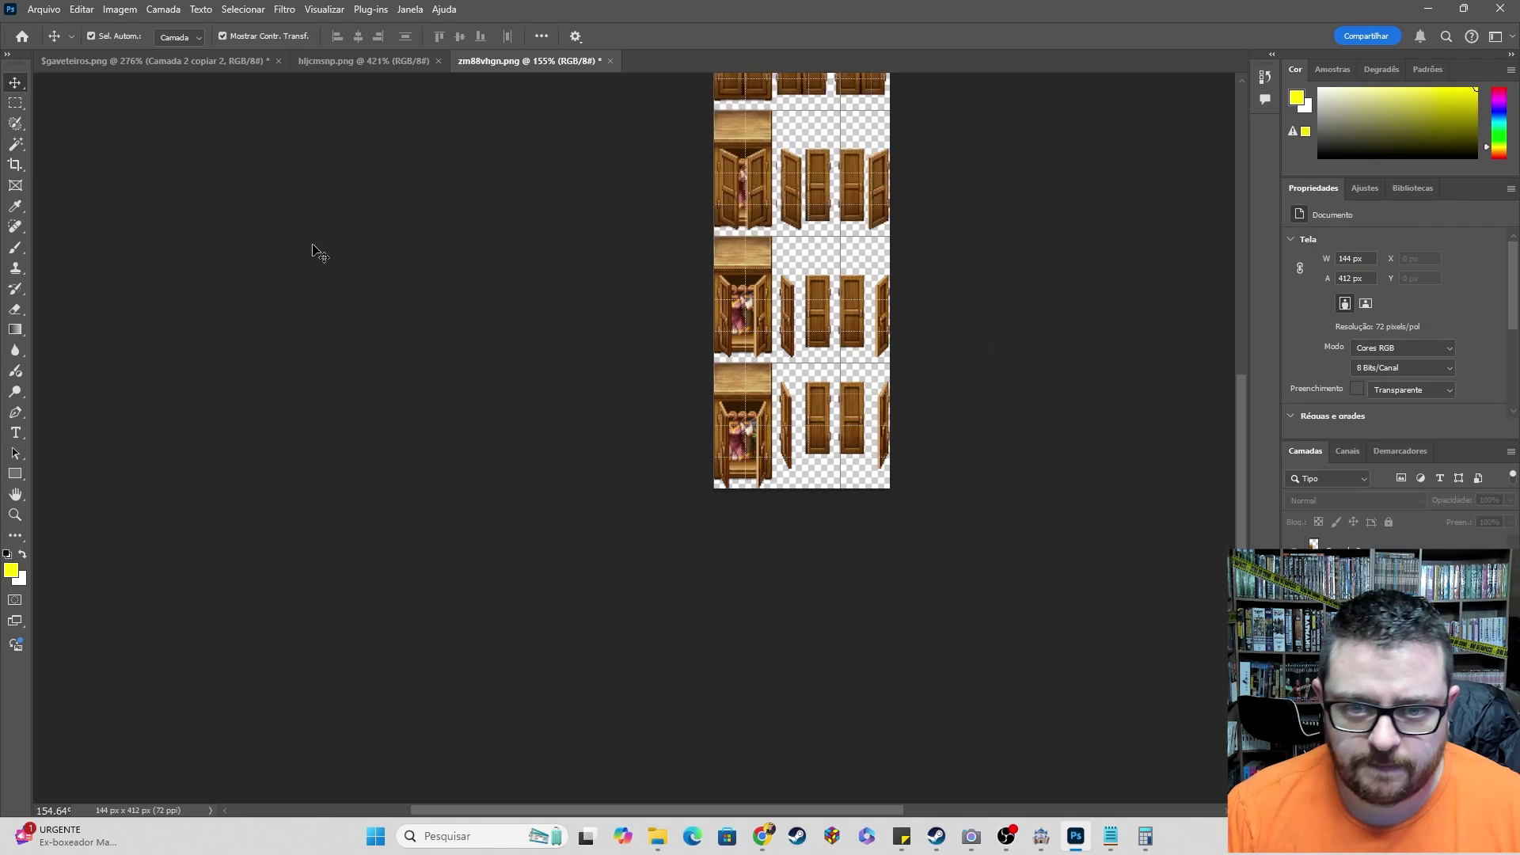
{"action": "scroll", "coordinate": [544, 472], "scroll_direction": "up", "scroll_amount": 1}
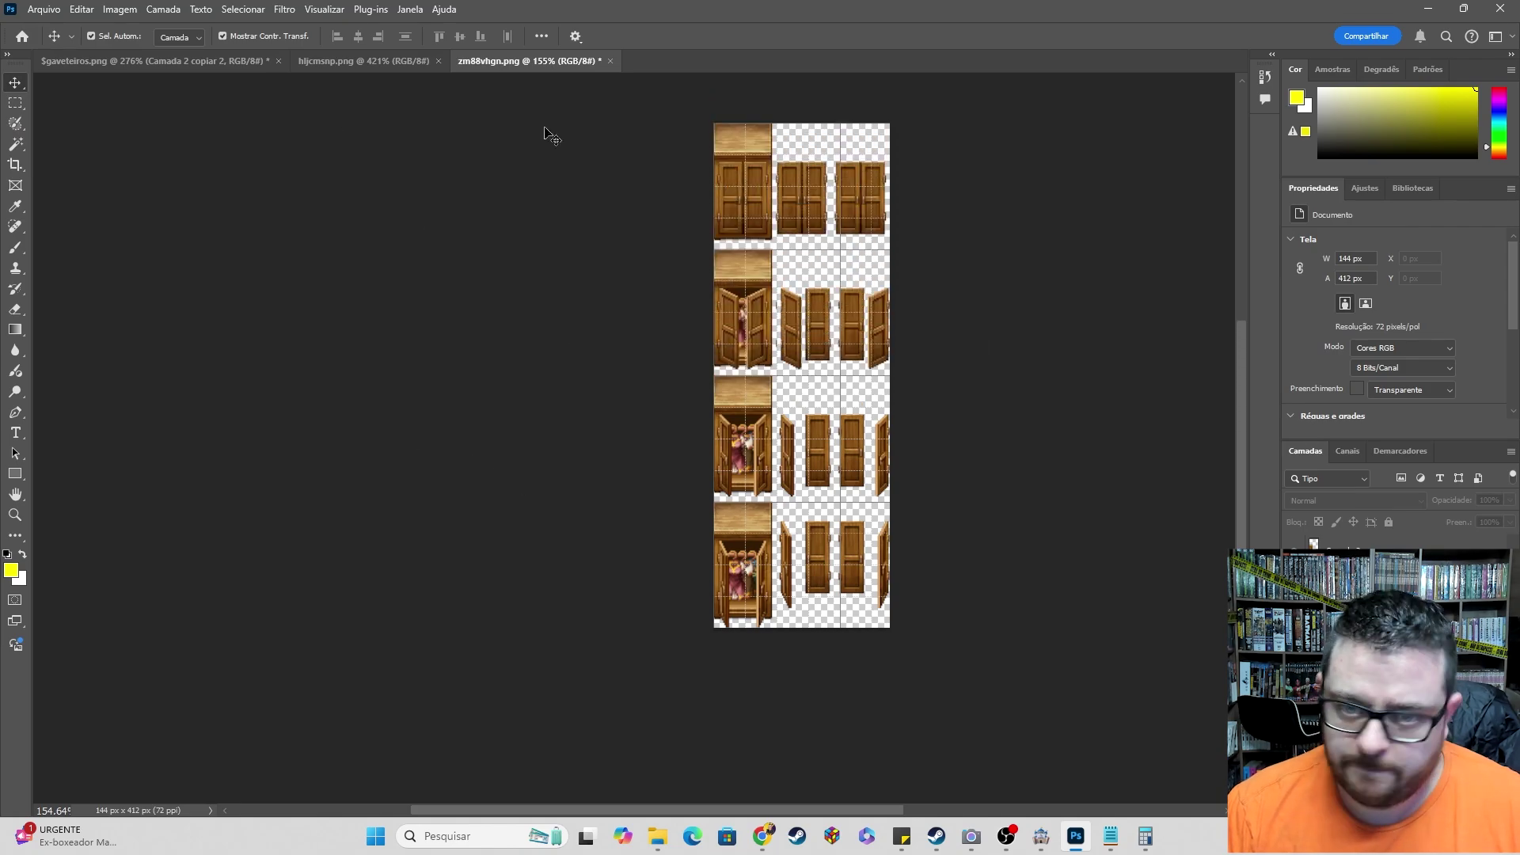
{"action": "left_click", "coordinate": [45, 11]}
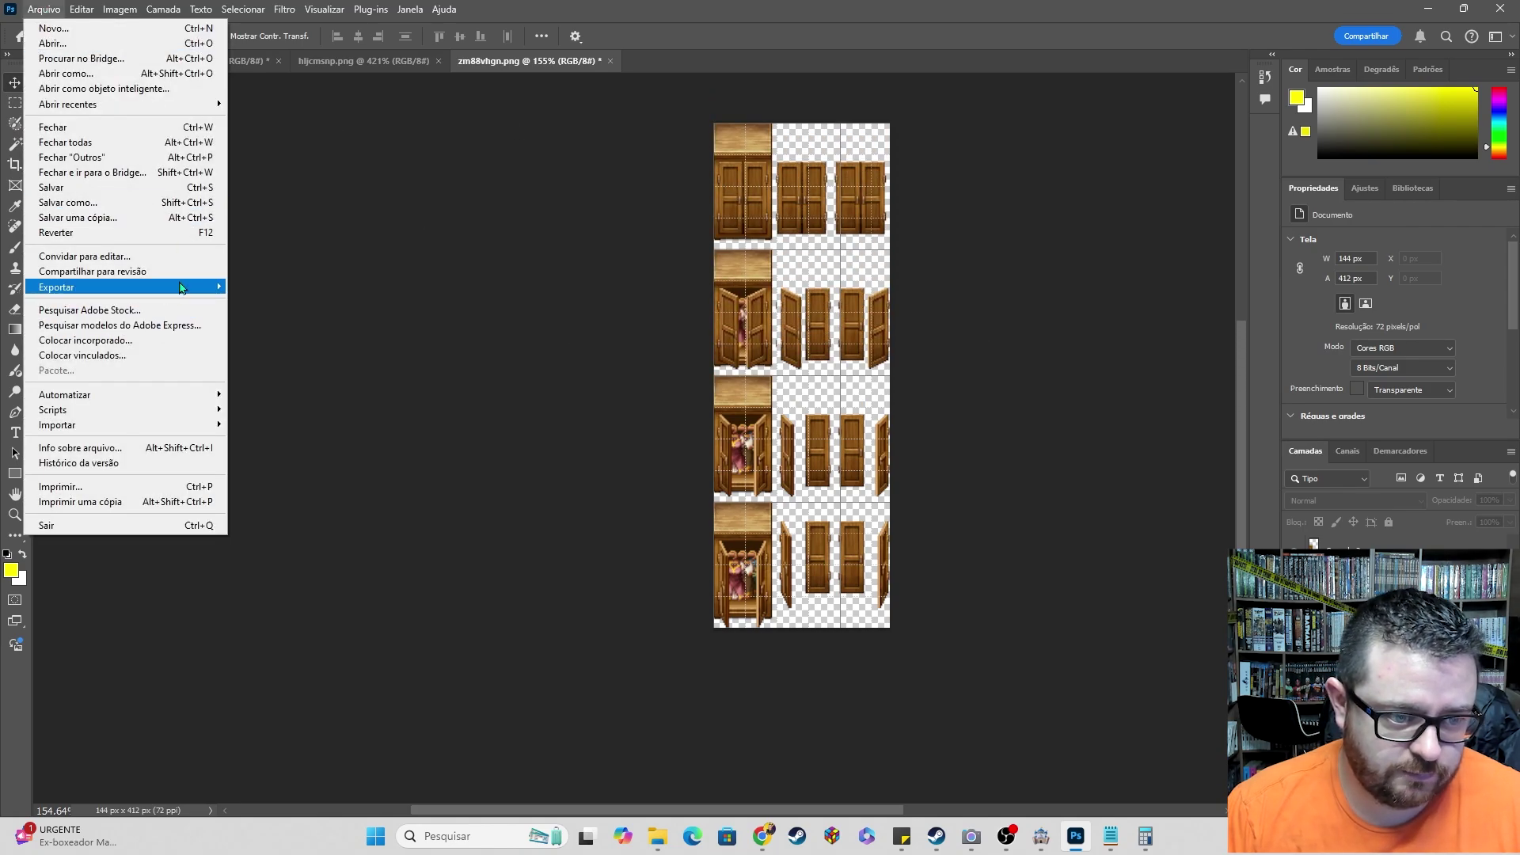
{"action": "mouse_move", "coordinate": [182, 286]}
{"action": "left_click", "coordinate": [293, 287]}
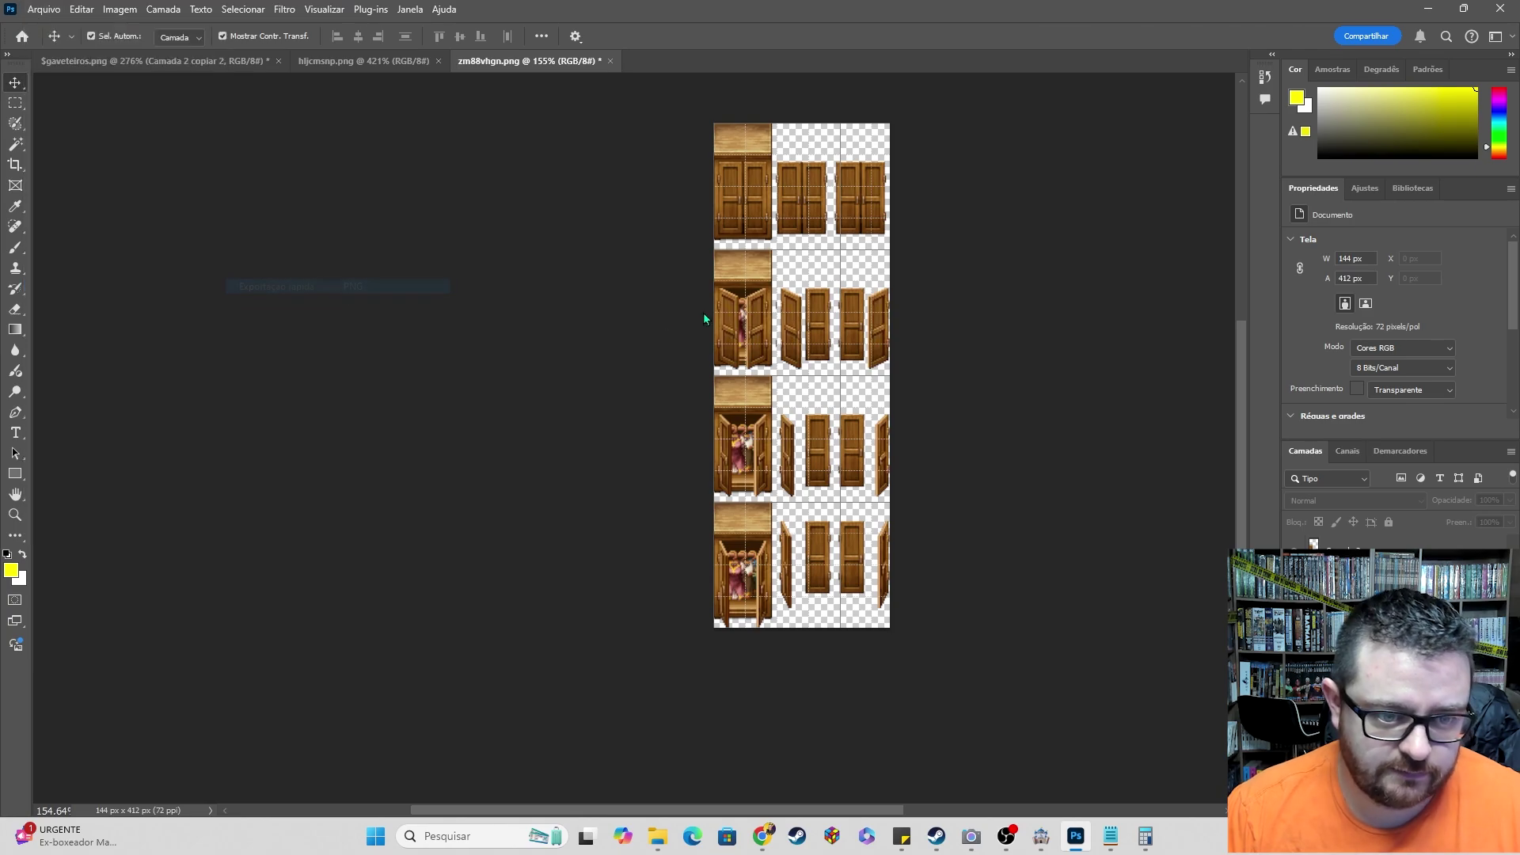
- Switch to the RPG Maker MZ playtest of Project3 and start a new game in full screen
{"action": "key", "text": "alt+Tab"}
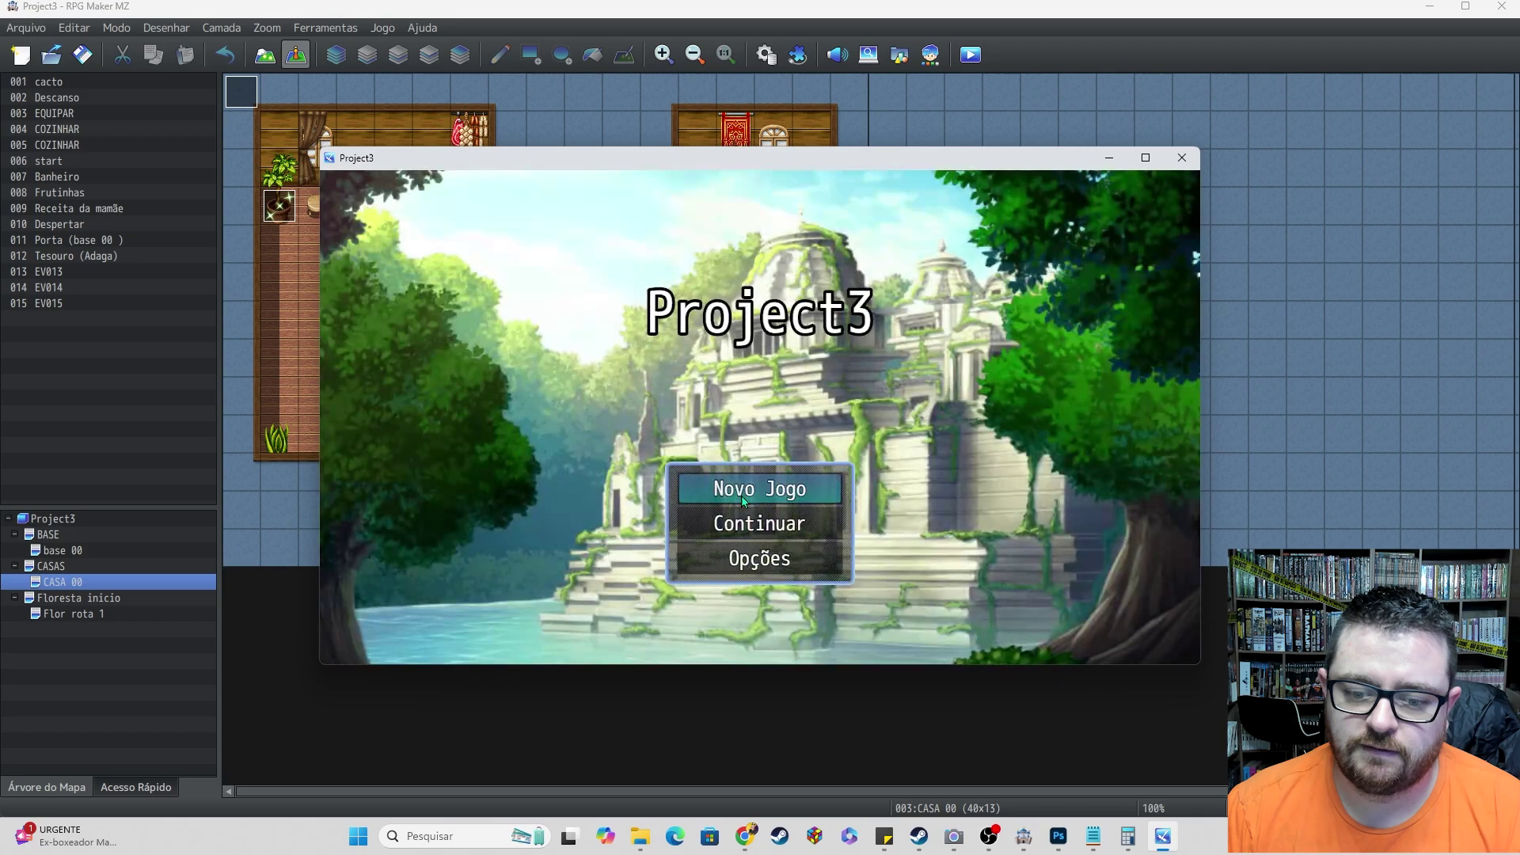
{"action": "key", "text": "Return"}
{"action": "key", "text": "F4"}
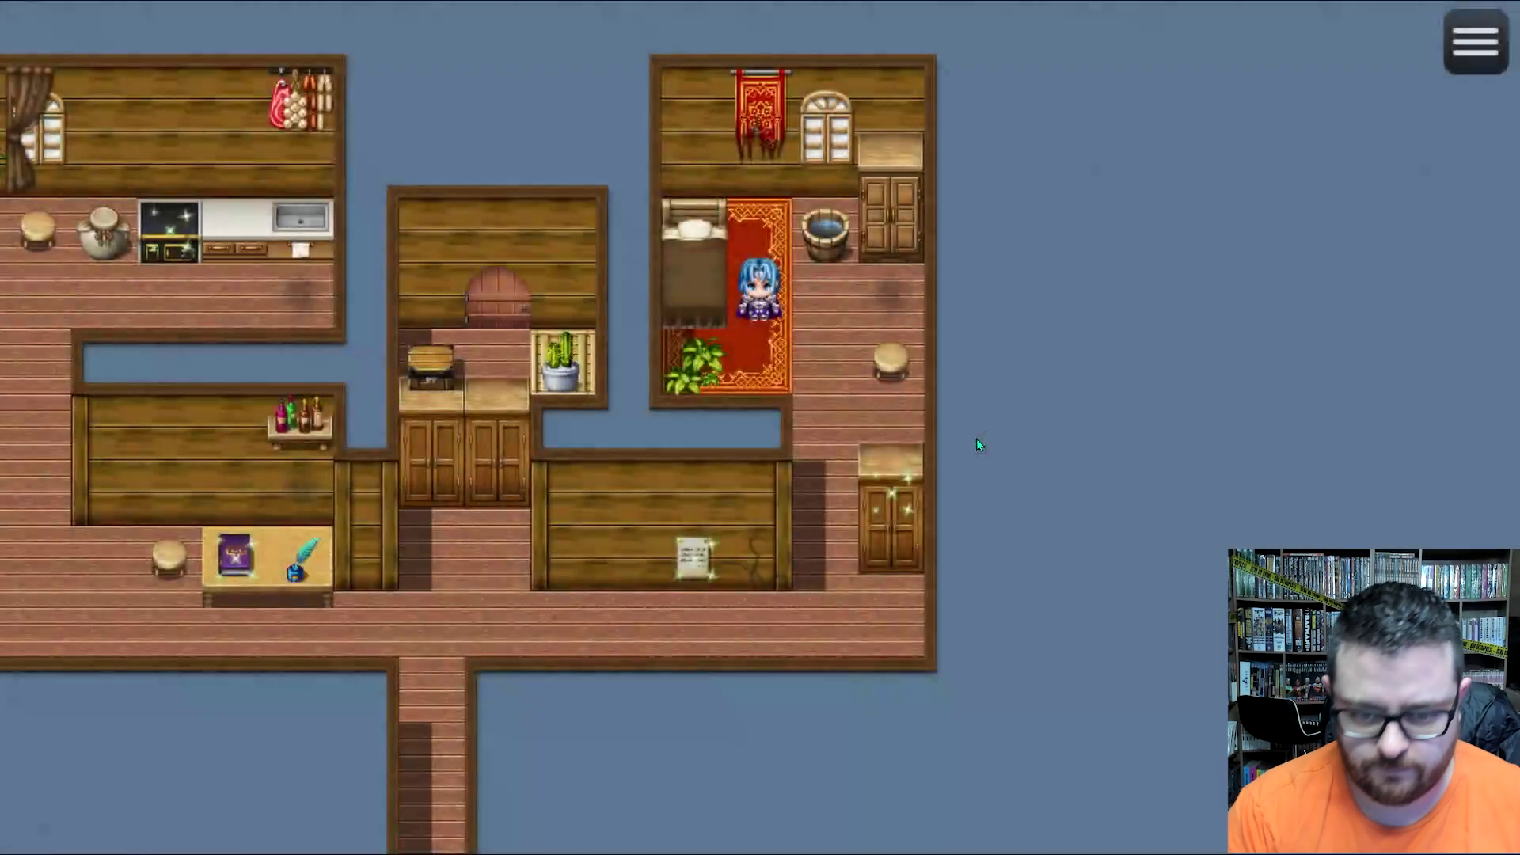
- Walk the character from the bedroom to the right one of the two central wardrobes and interact with it
{"action": "key", "text": "Down"}
{"action": "key", "text": "Right"}
{"action": "key", "text": "Down"}
{"action": "key", "text": "Down"}
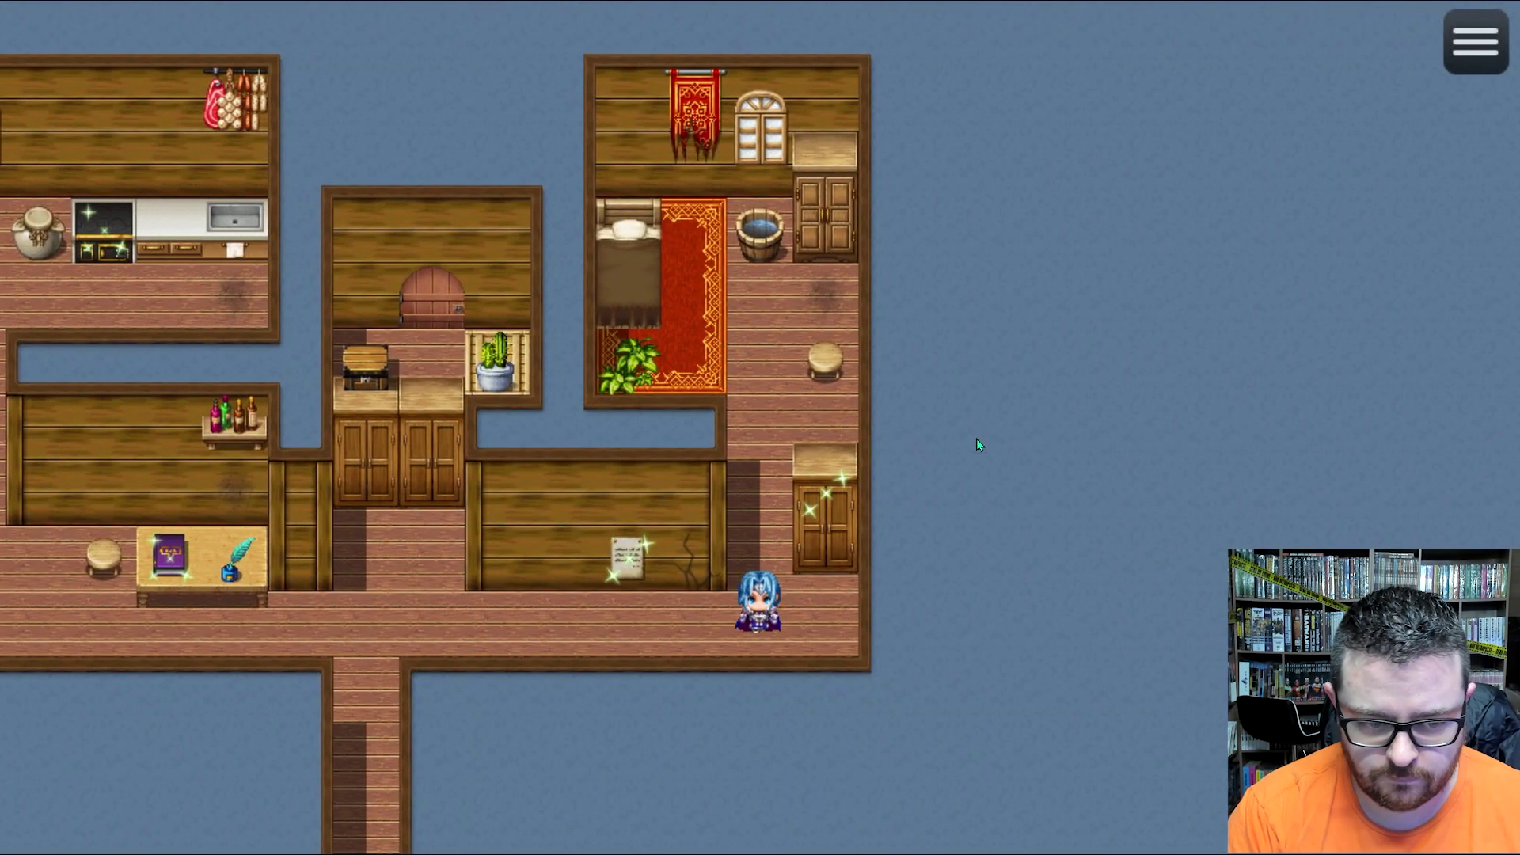
{"action": "key", "text": "Left"}
{"action": "key", "text": "Up"}
{"action": "key", "text": "Up"}
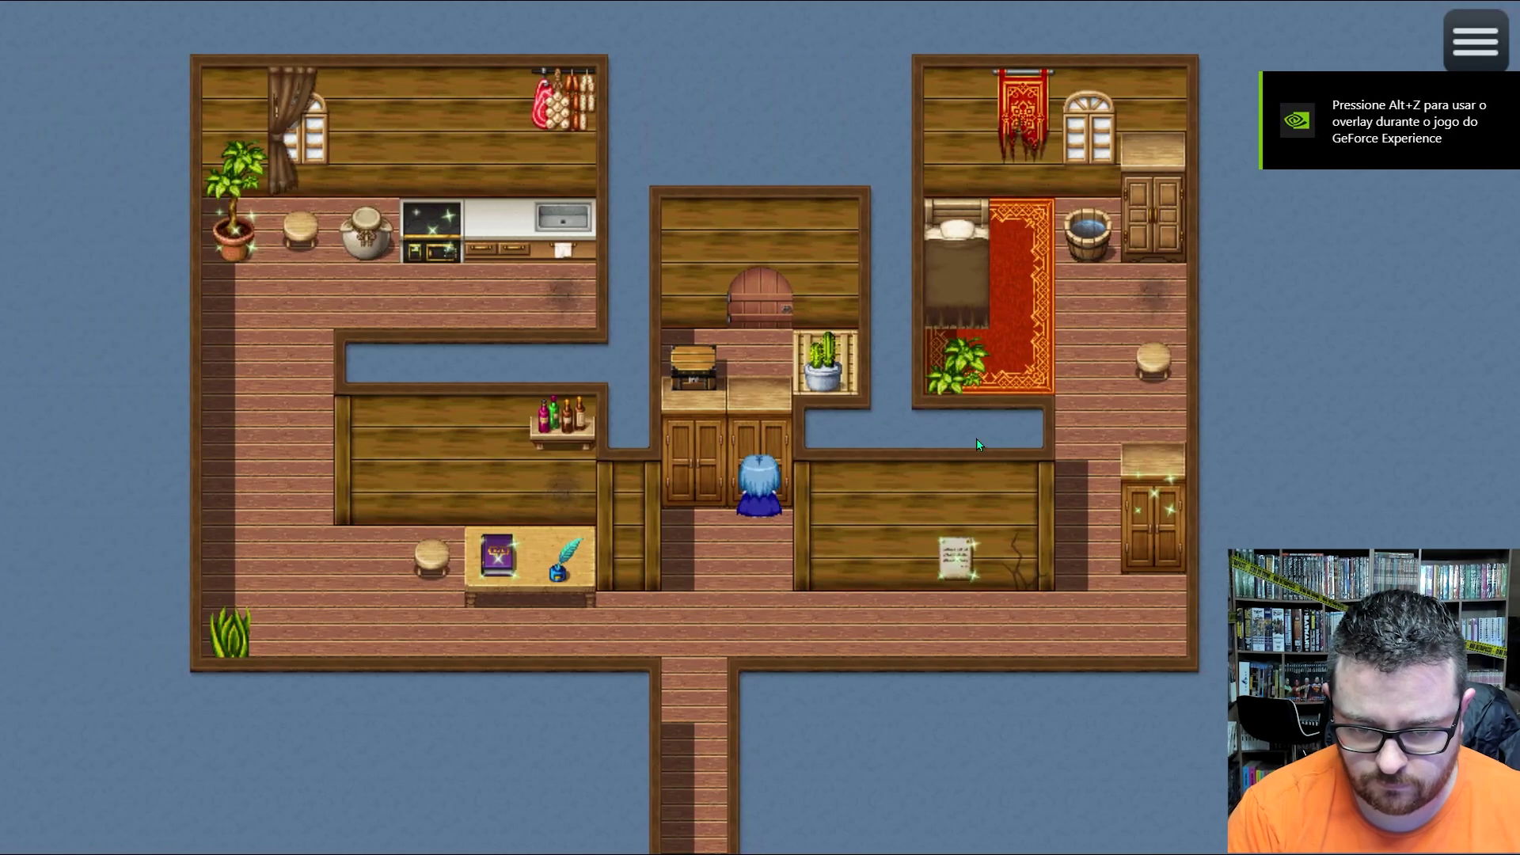
{"action": "key", "text": "Up"}
{"action": "key", "text": "Down"}
{"action": "key", "text": "Down"}
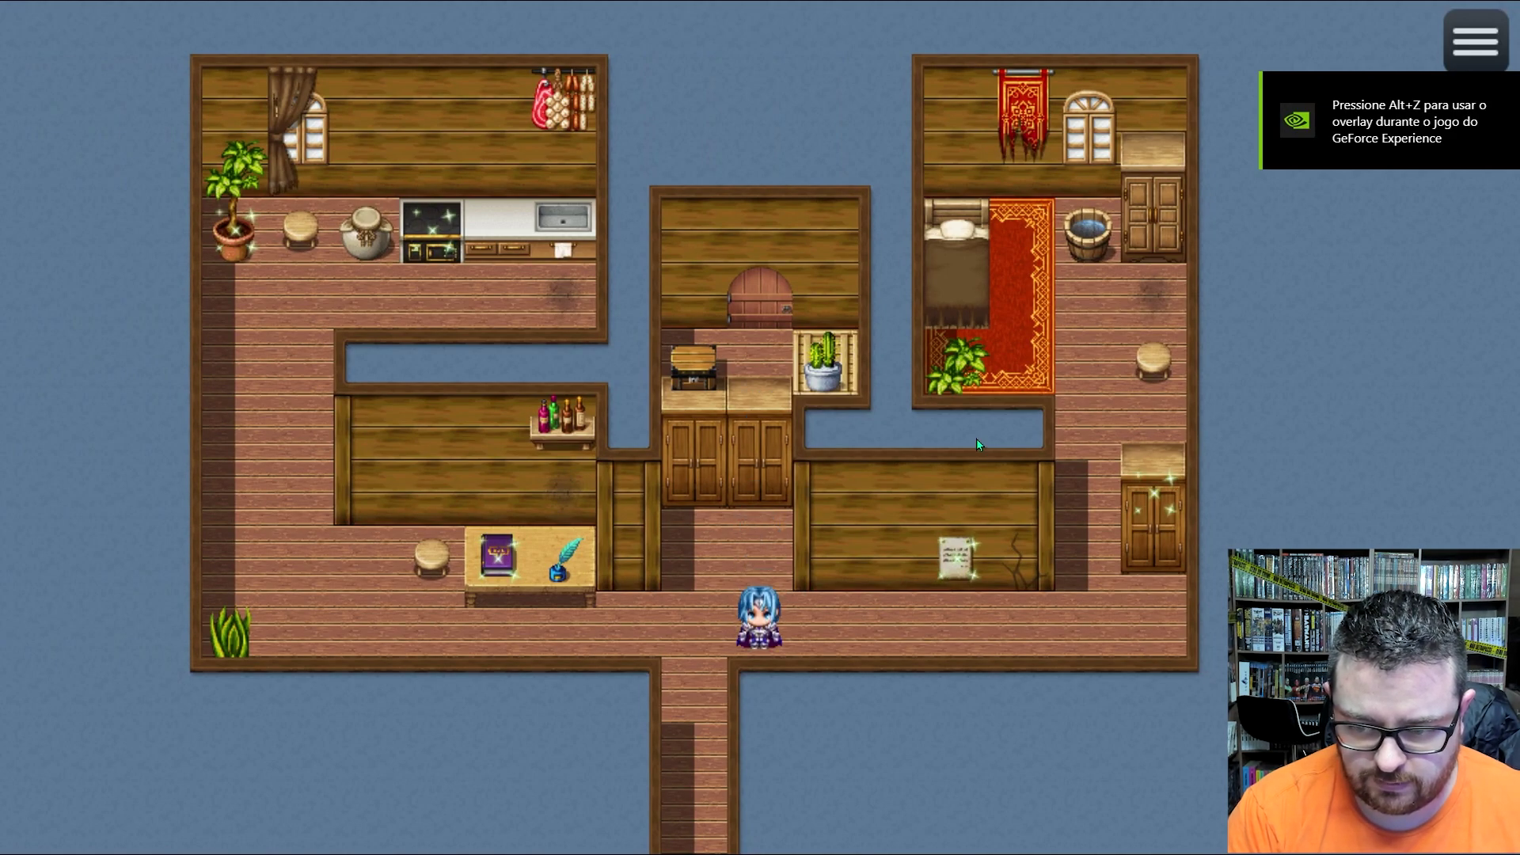
{"action": "key", "text": "Up"}
{"action": "key", "text": "Return"}
- Open the left central wardrobe and step the character back to examine both open wardrobes
{"action": "key", "text": "Left"}
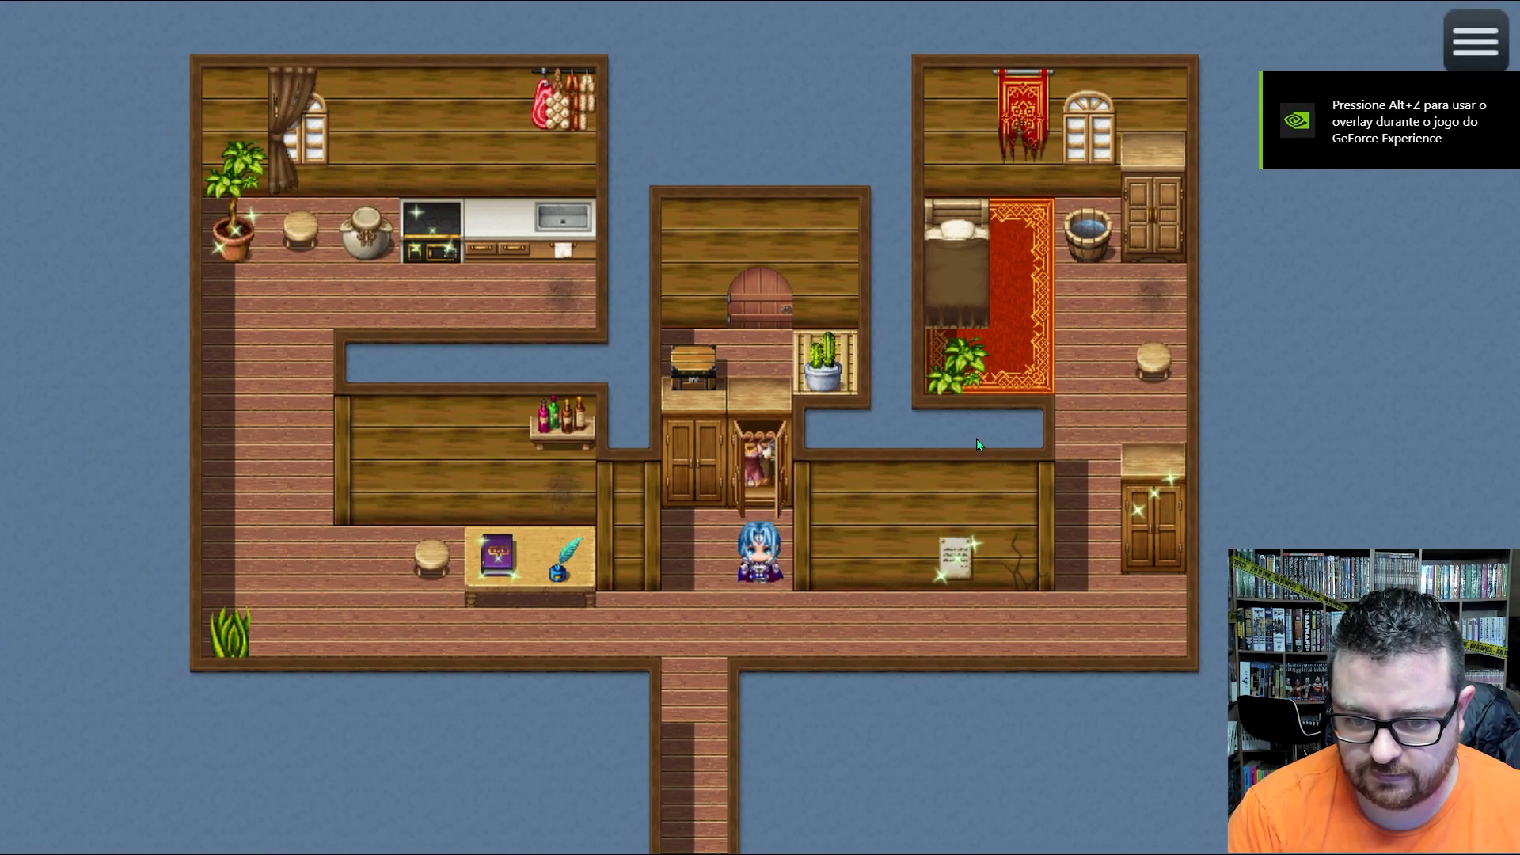
{"action": "key", "text": "Up"}
{"action": "key", "text": "Return"}
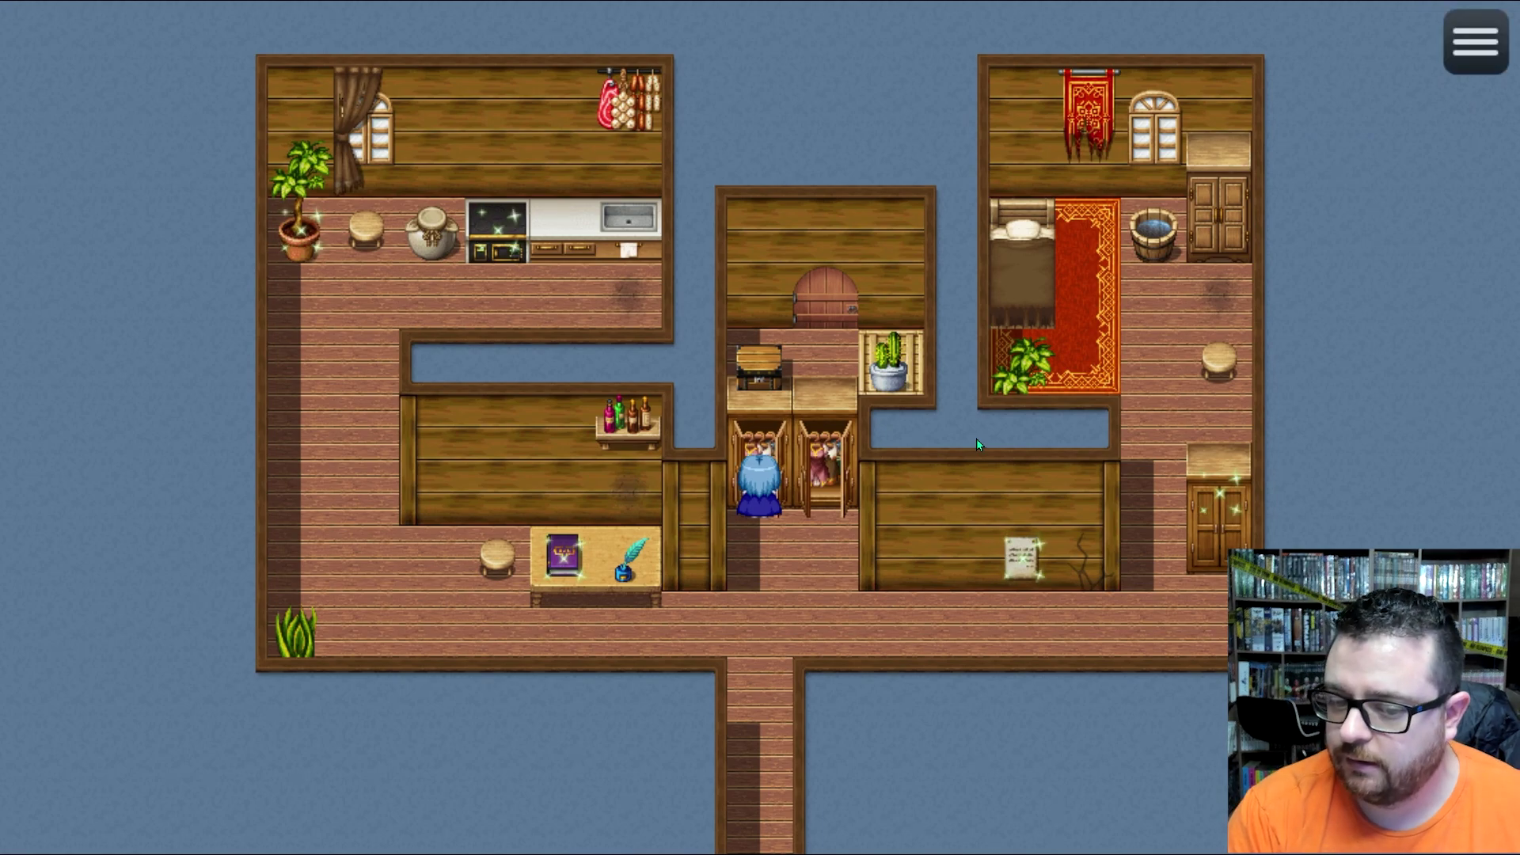
{"action": "key", "text": "Down"}
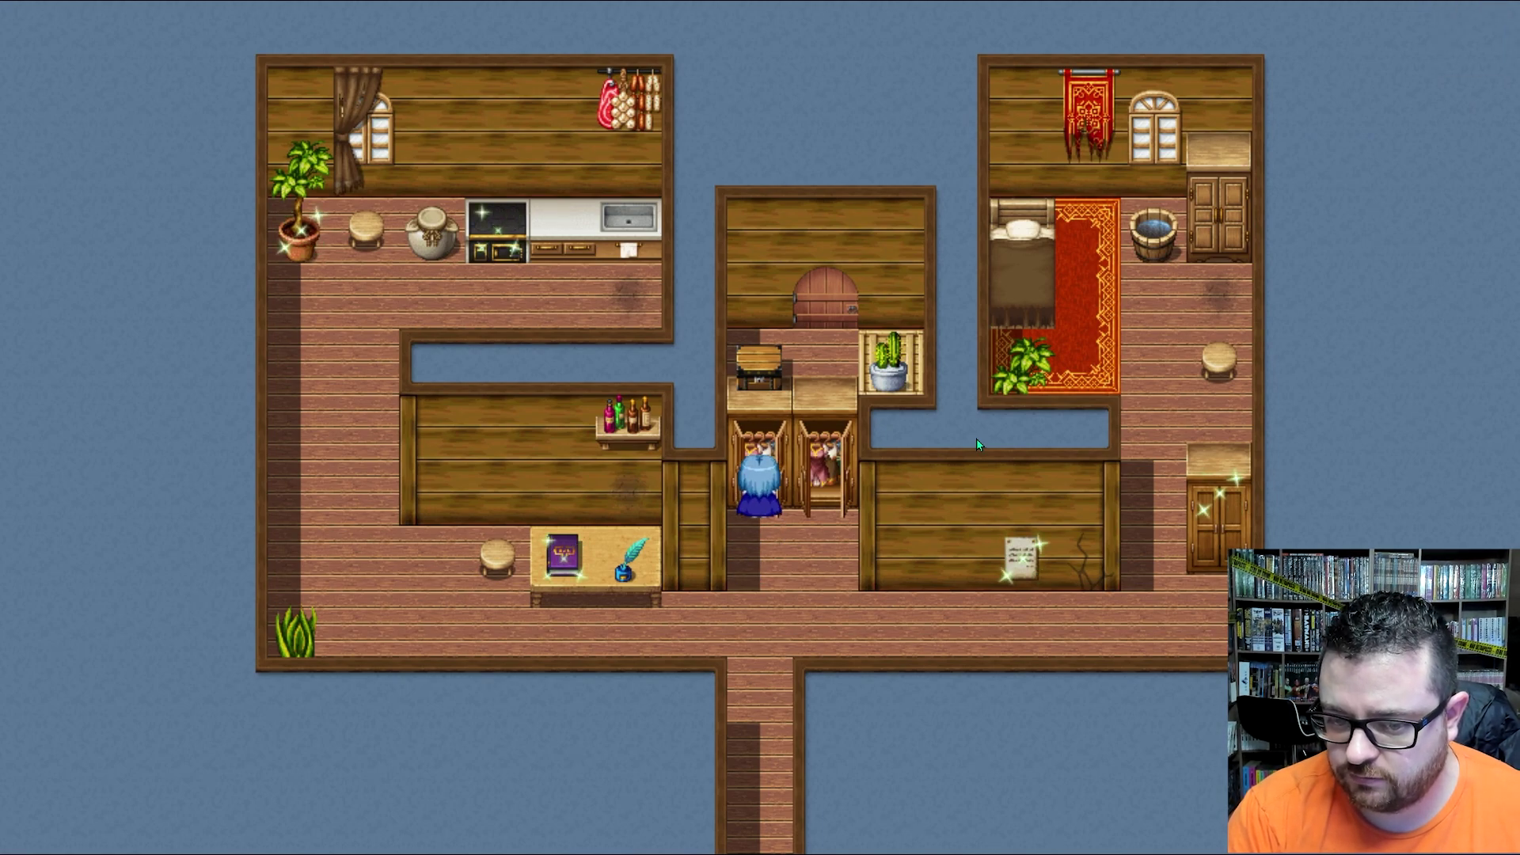
{"action": "key", "text": "Down"}
{"action": "key", "text": "Down"}
{"action": "key", "text": "Down"}
{"action": "key", "text": "Up"}
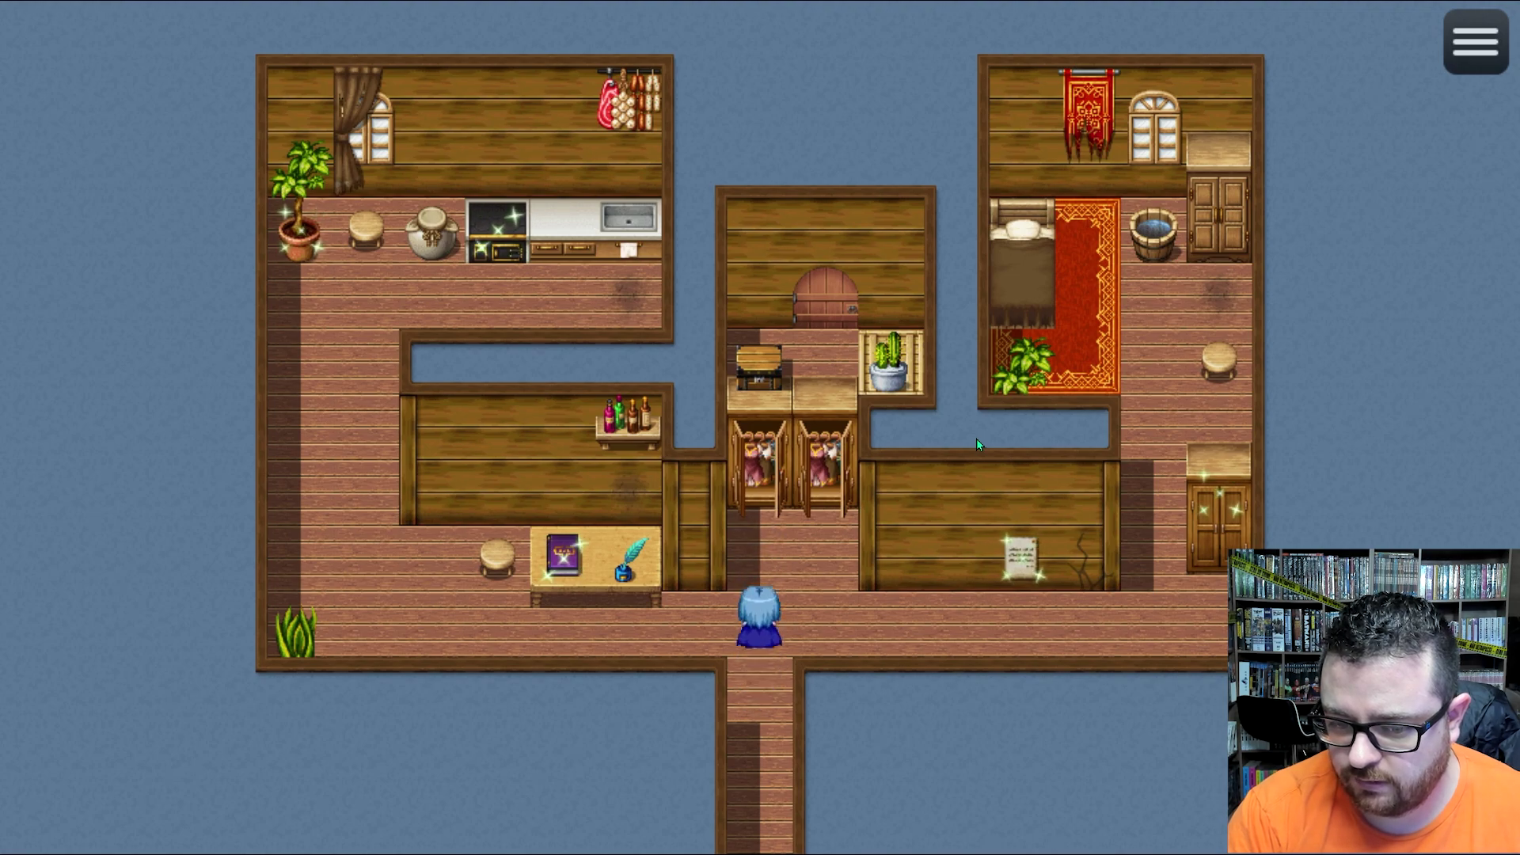
- Walk the character right along the lower corridor and close the full-screen playtest
{"action": "key", "text": "Right"}
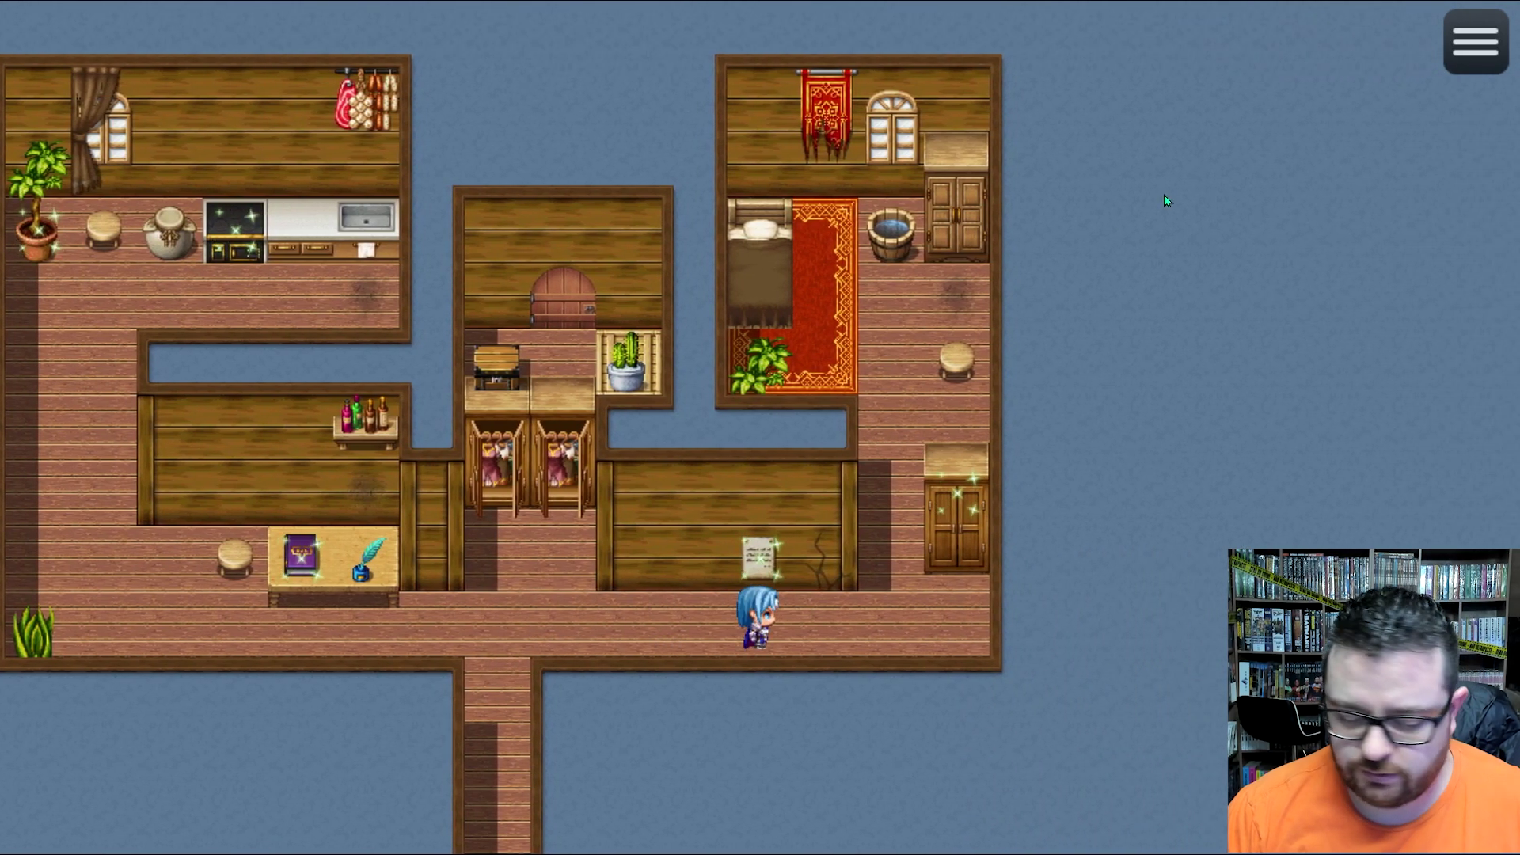
{"action": "key", "text": "F4"}
{"action": "left_click", "coordinate": [1182, 158]}
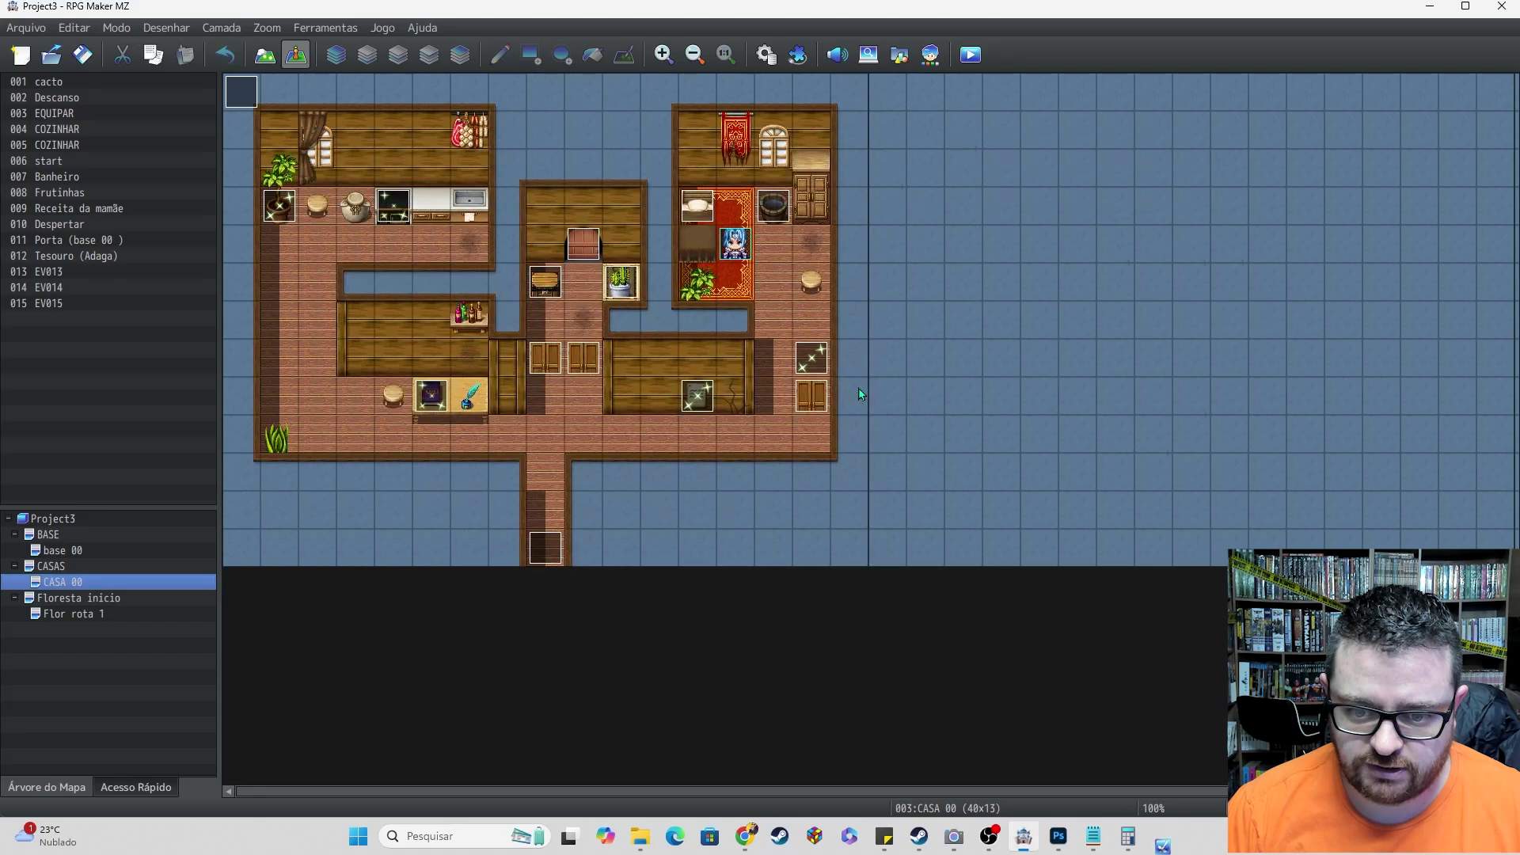
- Set the priority of the lower right wardrobe event EV015 to "Igual ao personagem"
{"action": "double_click", "coordinate": [814, 400]}
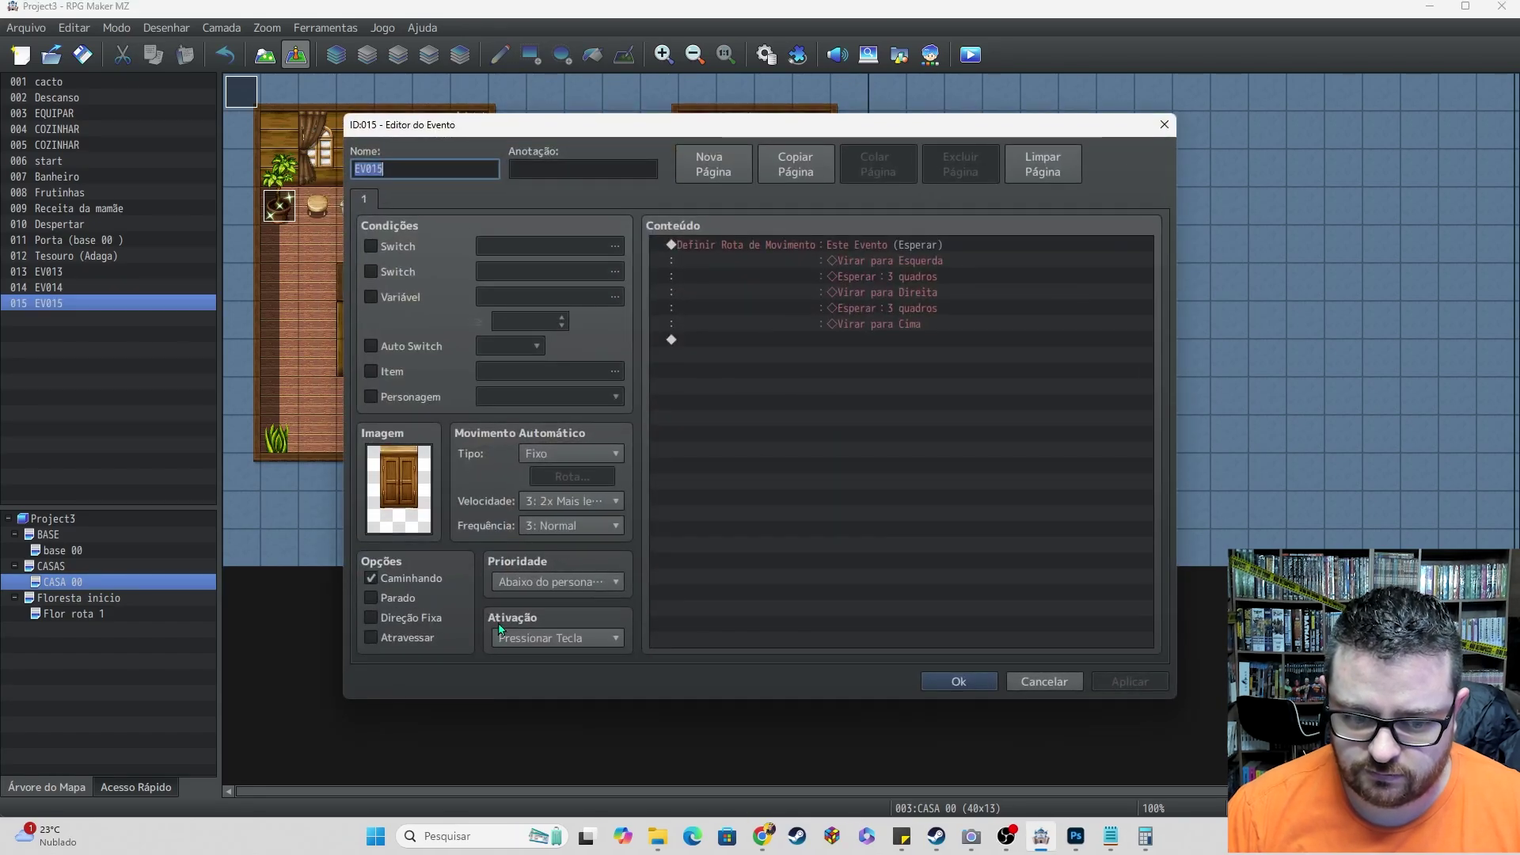
{"action": "left_click", "coordinate": [578, 582]}
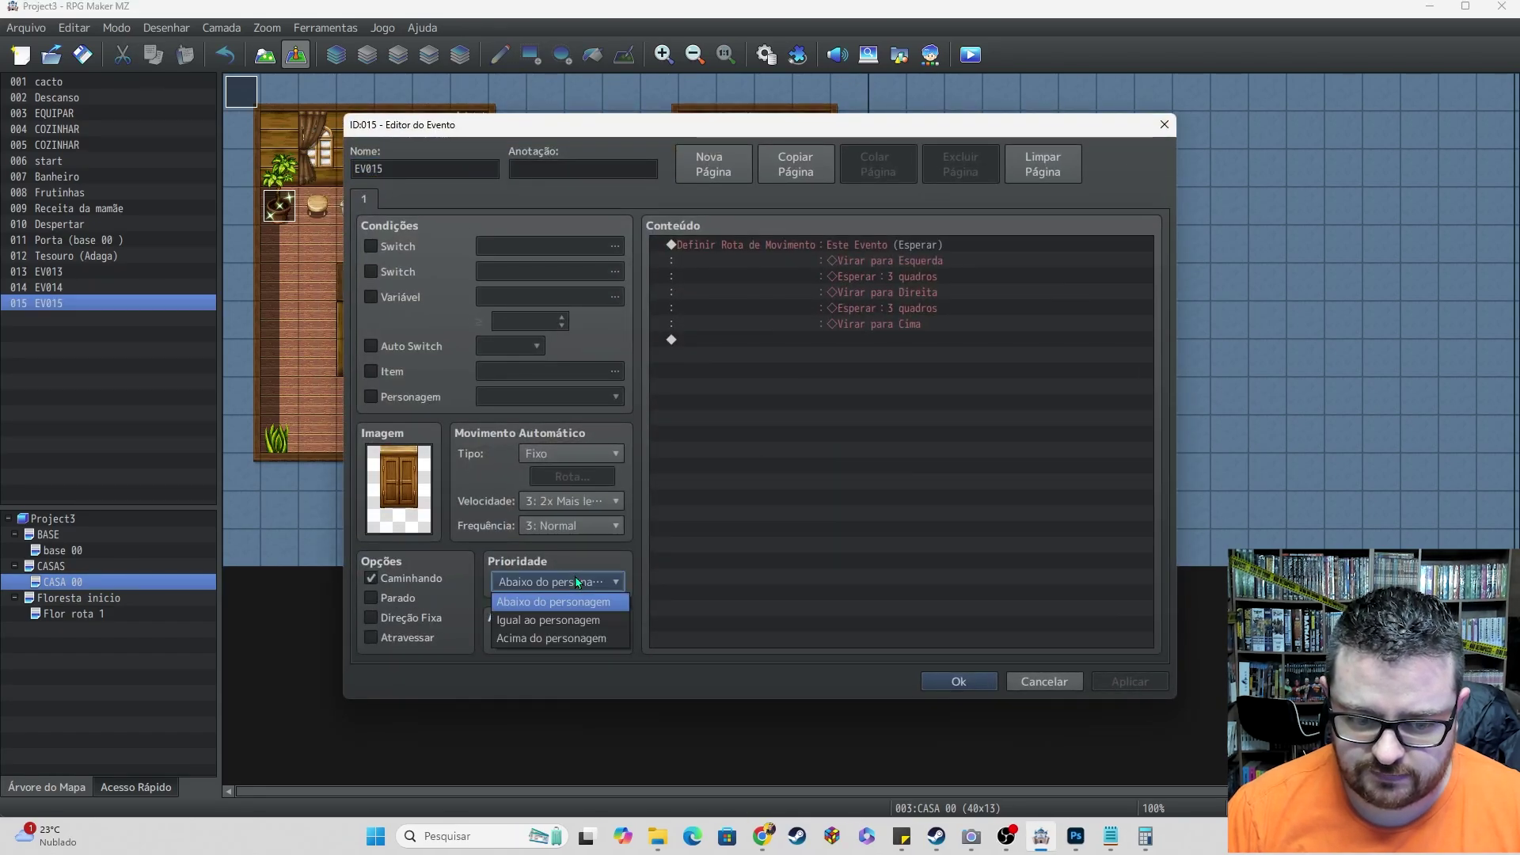
{"action": "left_click", "coordinate": [563, 621]}
{"action": "left_click", "coordinate": [974, 683]}
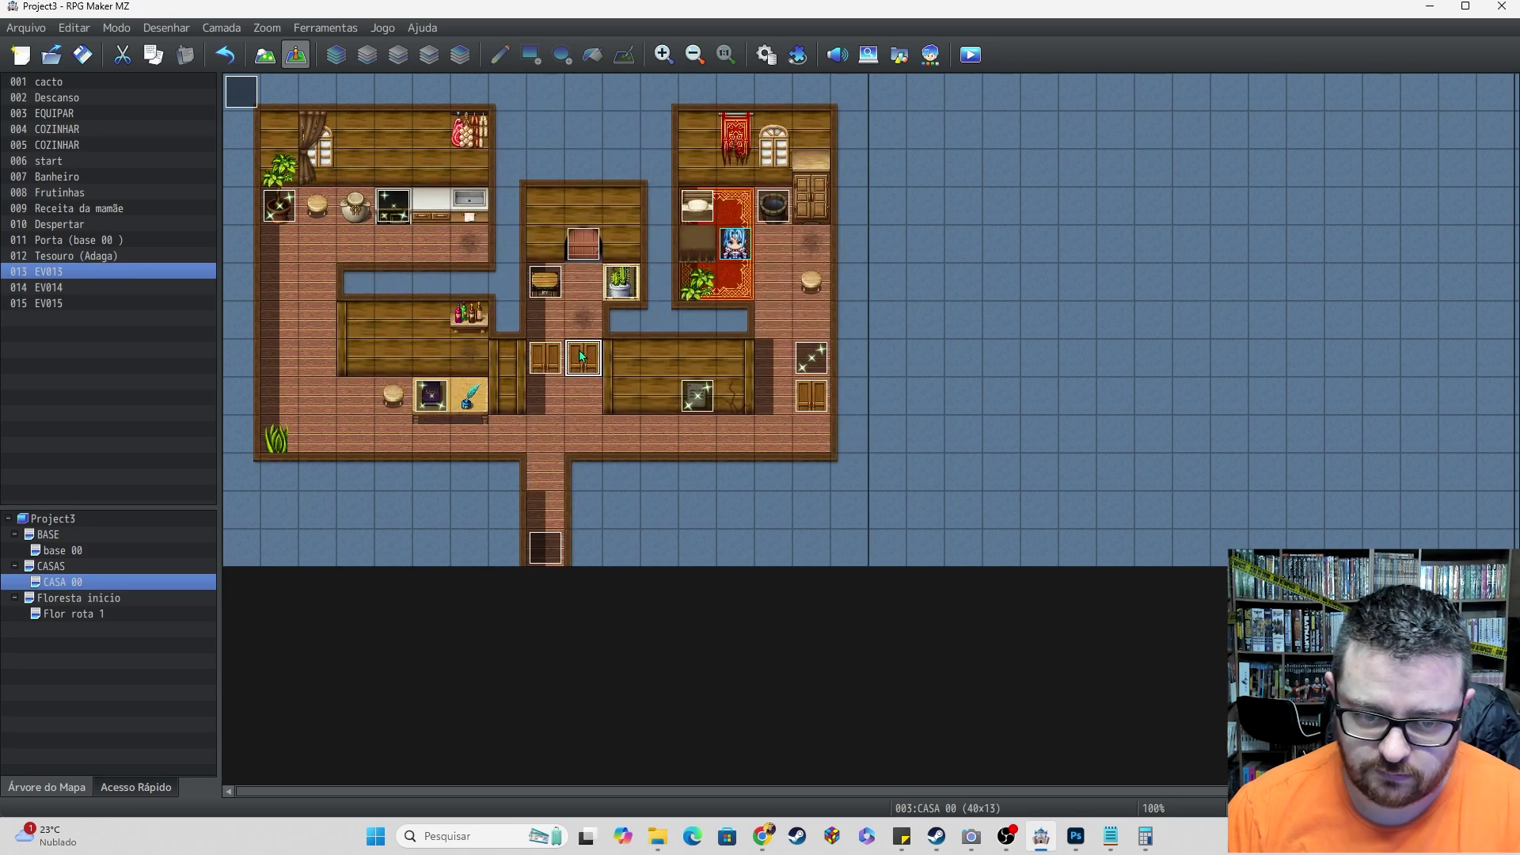
- Paste the wardrobe event over the left central wardrobe, erase the bedroom's wardrobe tiles, and paste another copy of the event there
{"action": "left_click", "coordinate": [822, 401]}
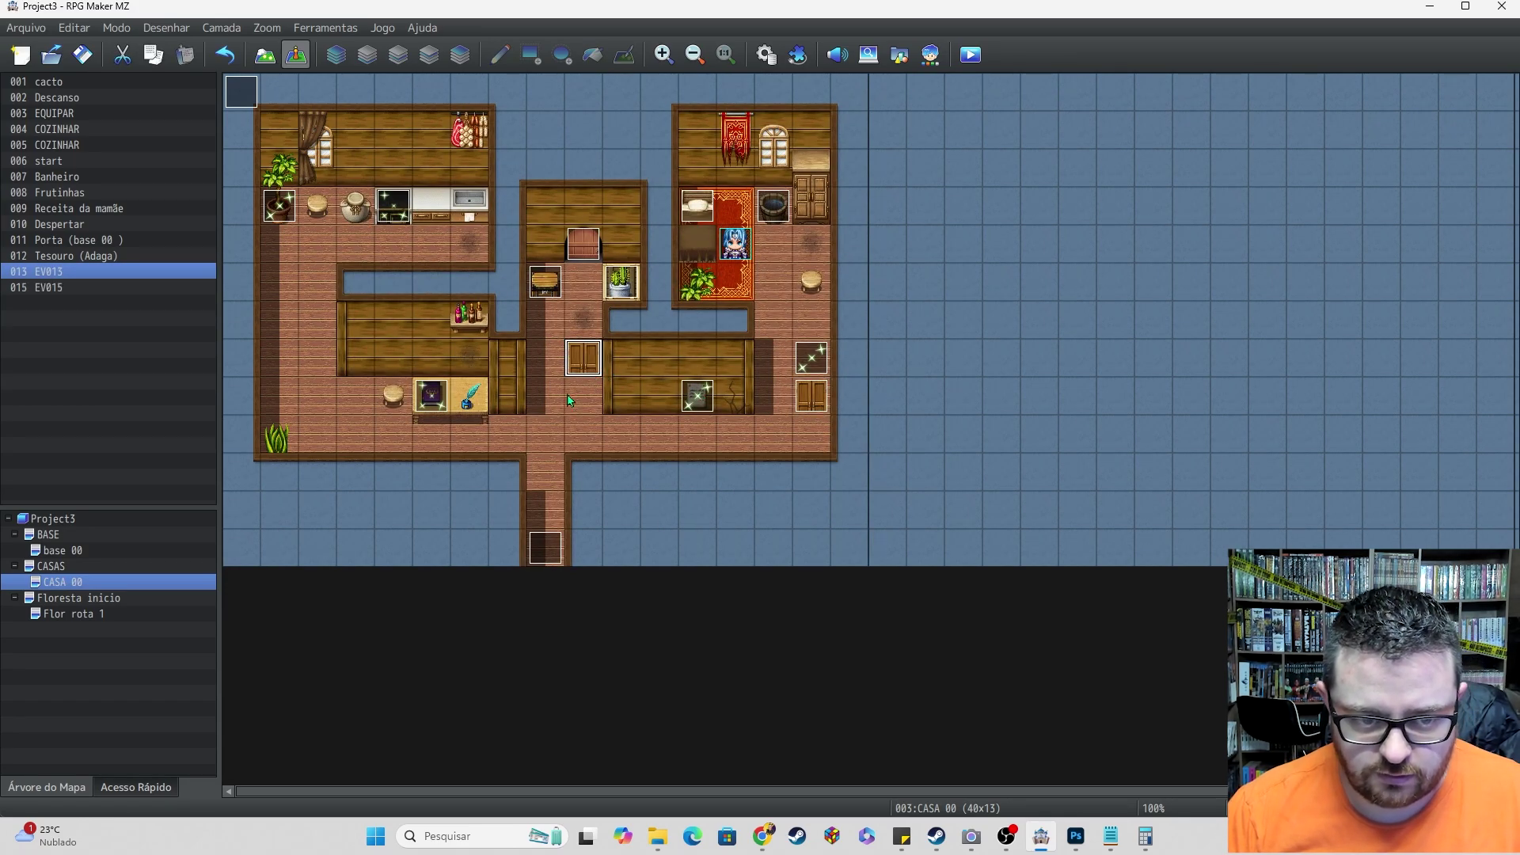
{"action": "key", "text": "ctrl+v"}
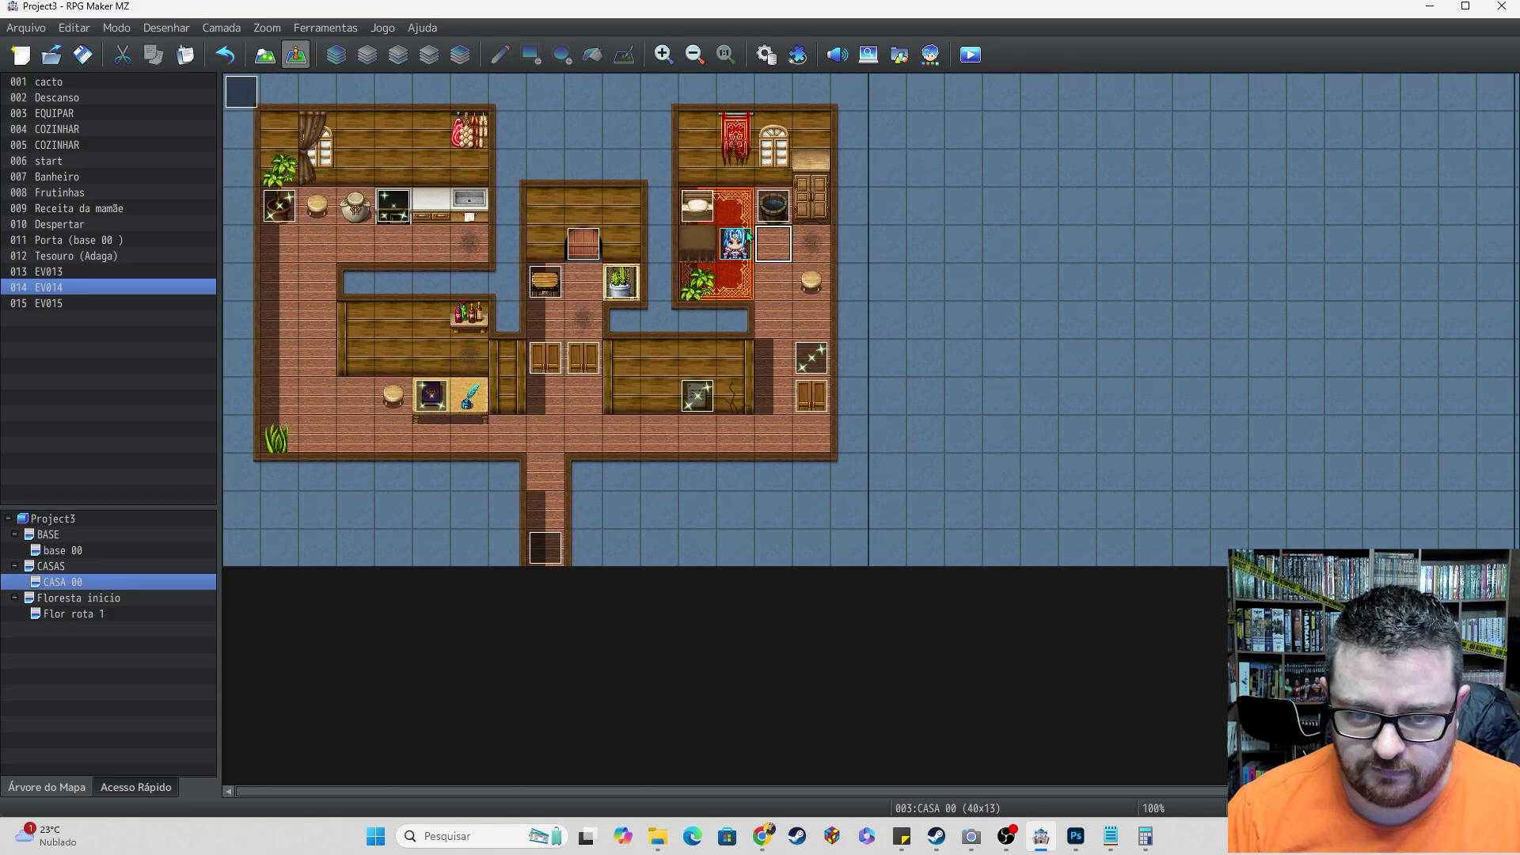
{"action": "left_click", "coordinate": [267, 56]}
{"action": "mouse_move", "coordinate": [814, 236]}
{"action": "left_mouse_down"}
{"action": "mouse_move", "coordinate": [808, 153]}
{"action": "mouse_move", "coordinate": [826, 125]}
{"action": "left_mouse_up"}
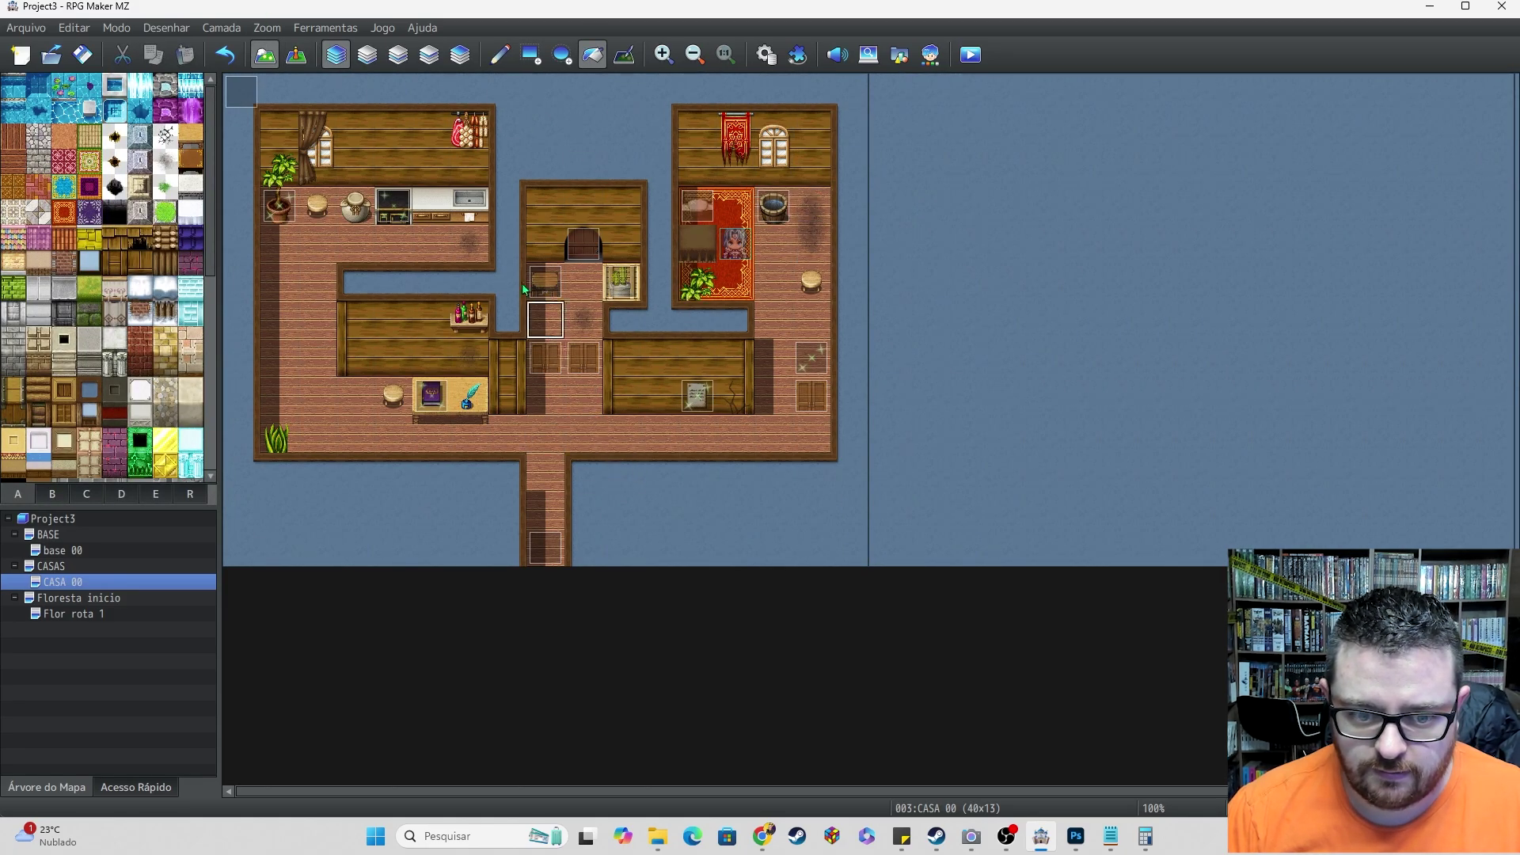
{"action": "left_click", "coordinate": [288, 58]}
{"action": "left_click", "coordinate": [819, 206]}
{"action": "key", "text": "ctrl+v"}
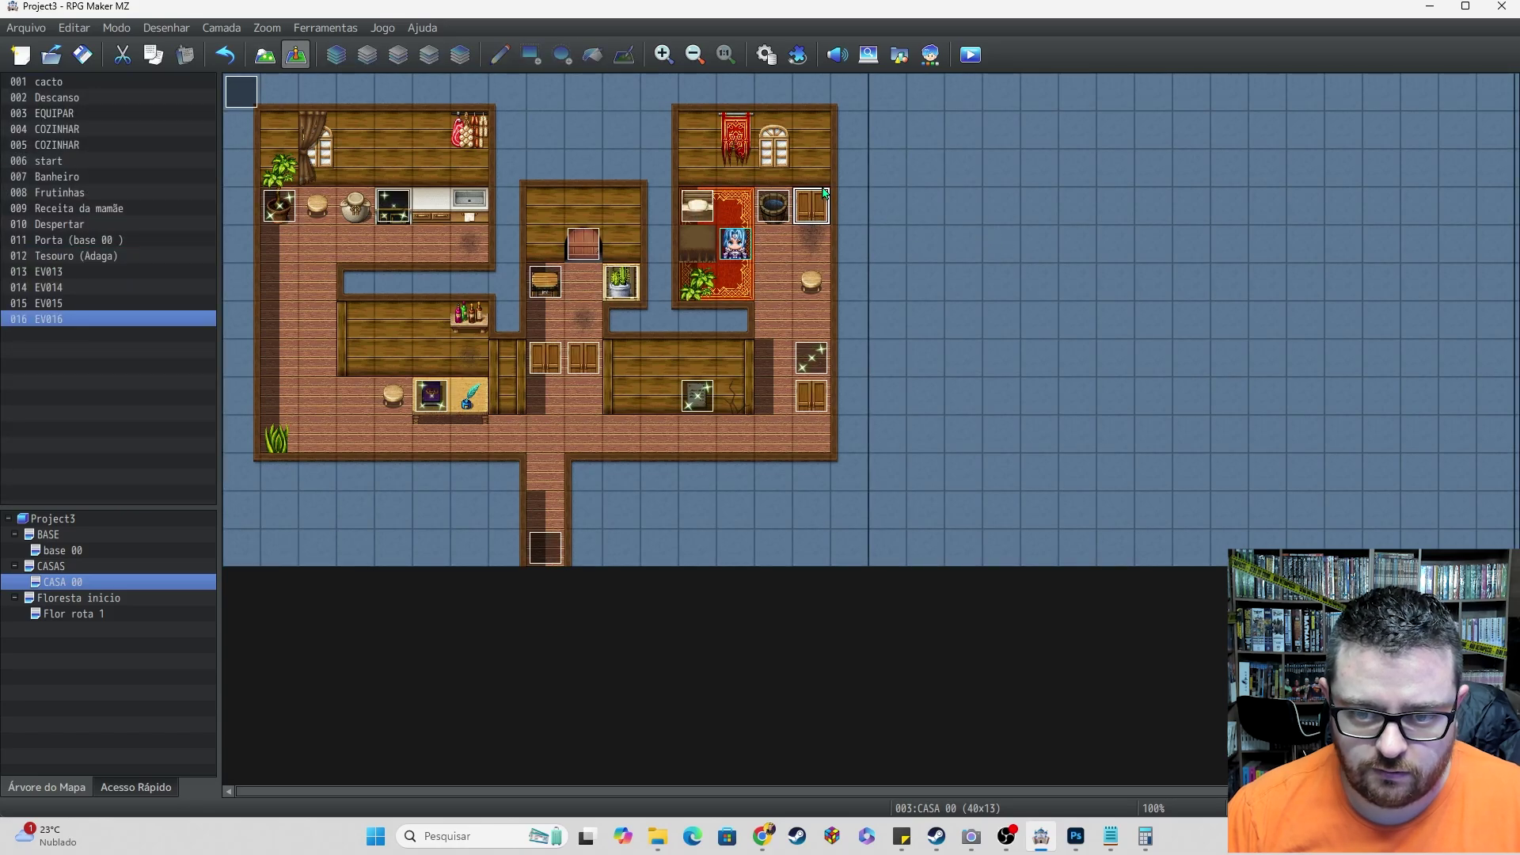
- Save the game changes, launch the Project3 playtest, and start a new game in full screen
{"action": "left_click", "coordinate": [971, 53]}
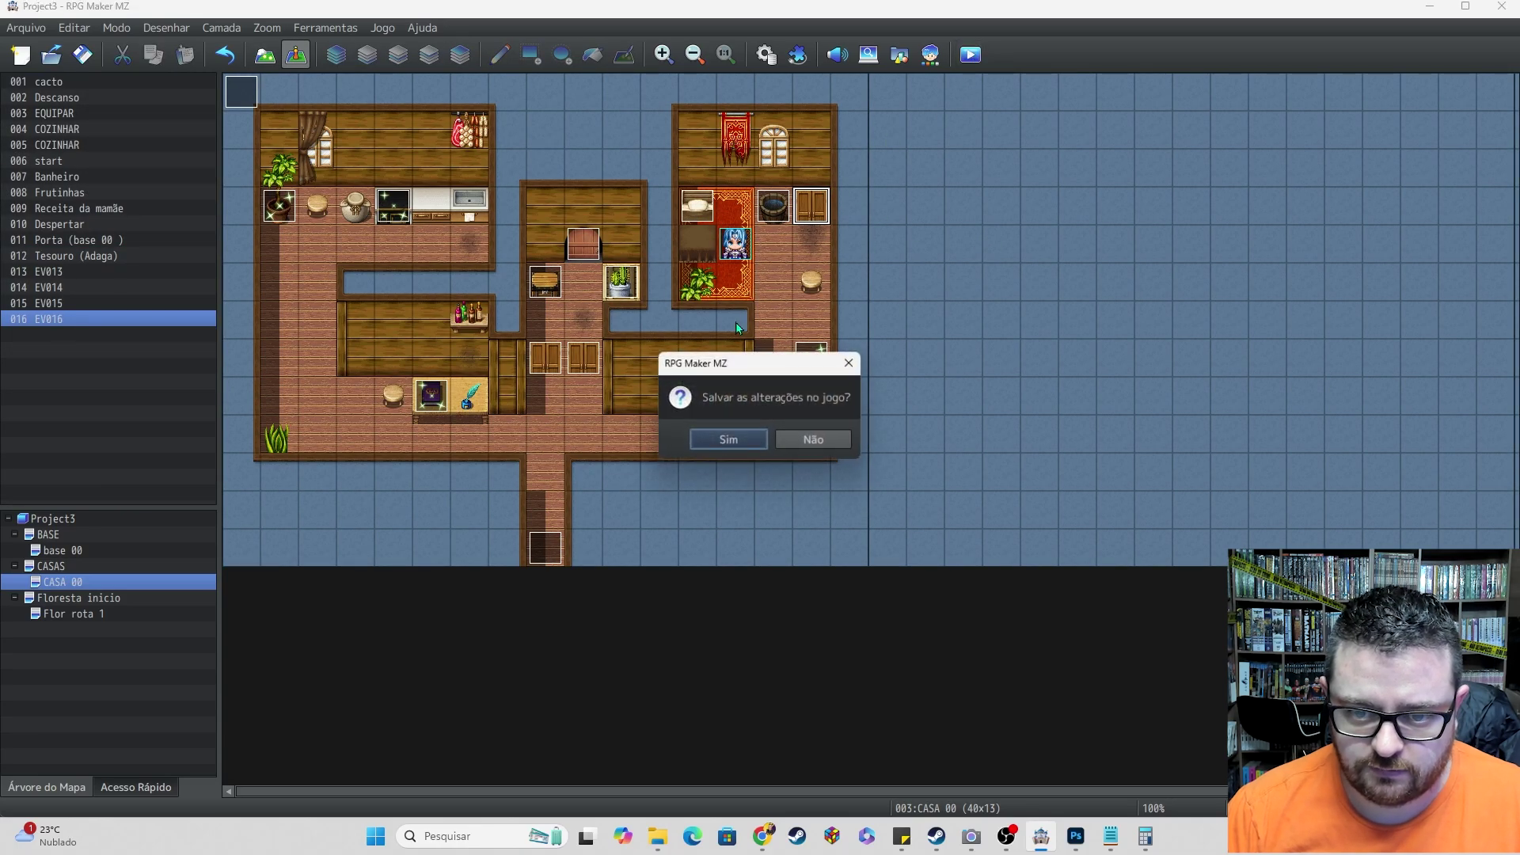
{"action": "left_click", "coordinate": [715, 446]}
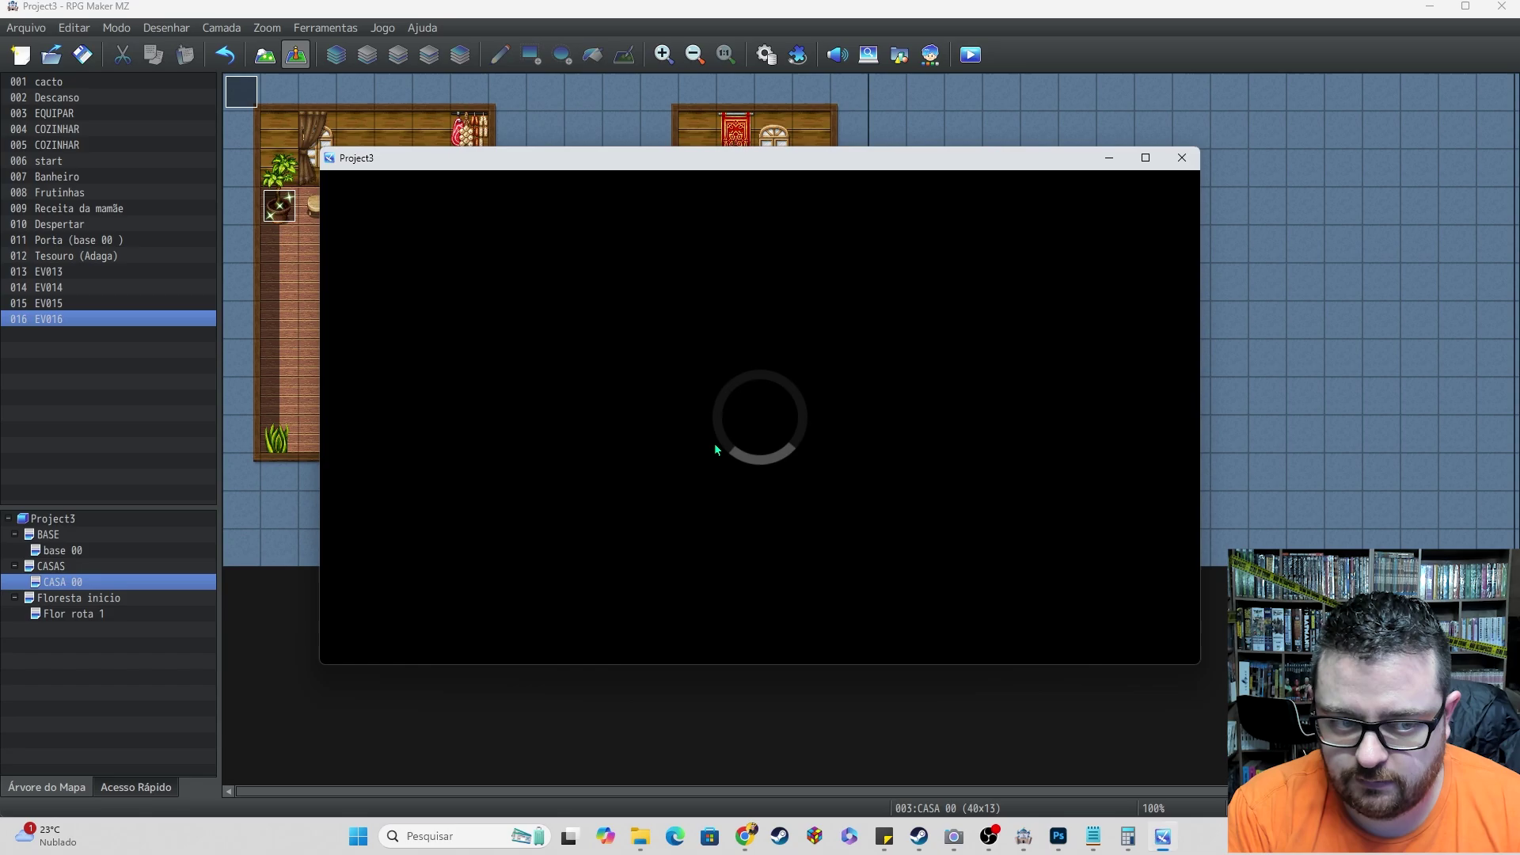
{"action": "key", "text": "Return"}
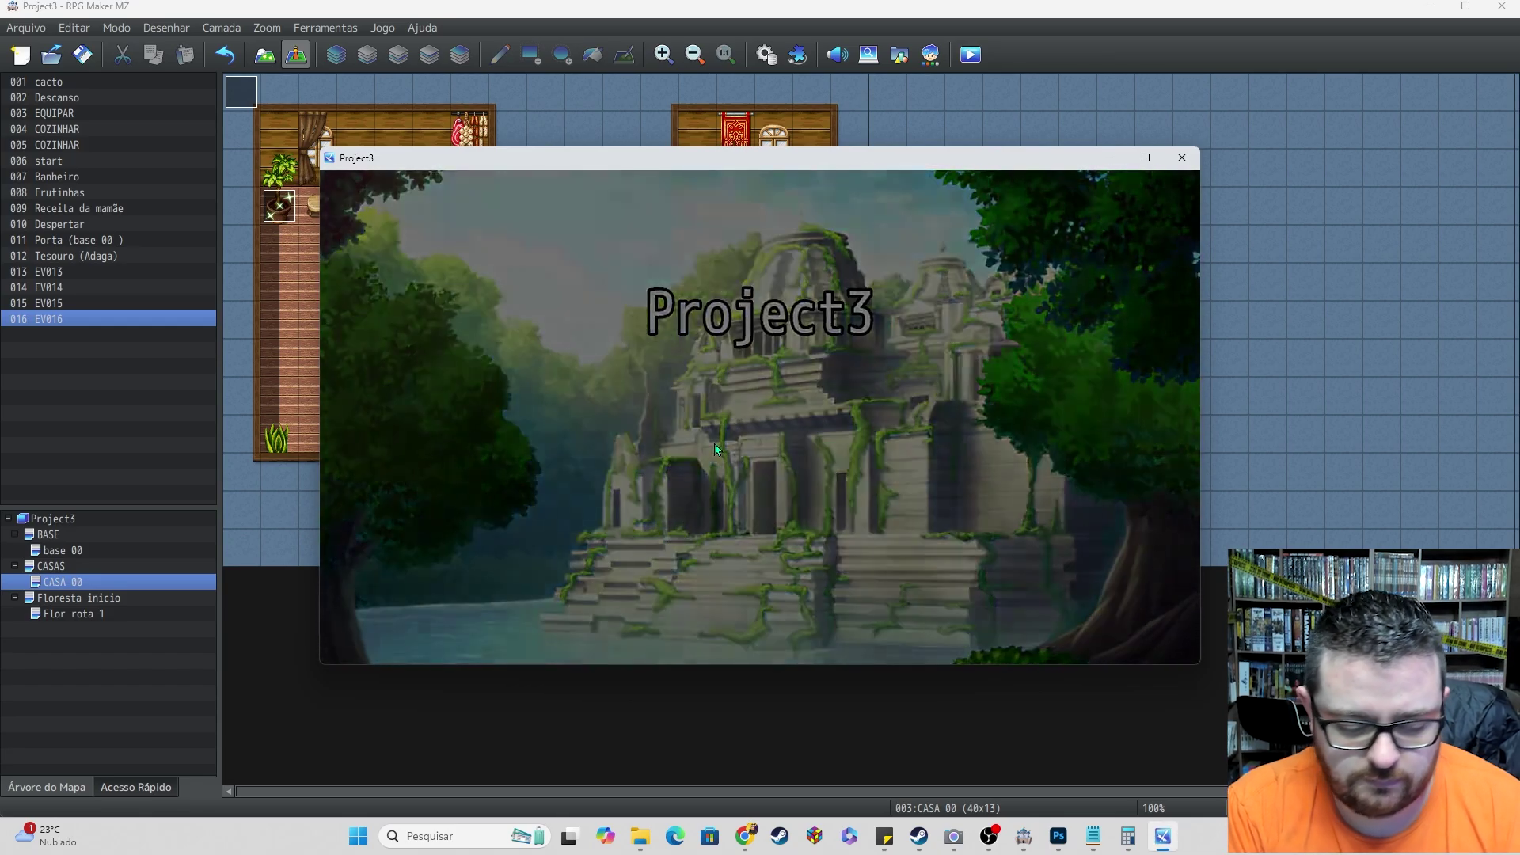
{"action": "key", "text": "F4"}
- Walk the character around the right-hand rooms and open the lower wardrobe and the bedroom wardrobe from the front
{"action": "key", "text": "Right"}
{"action": "key", "text": "Right"}
{"action": "key", "text": "Right"}
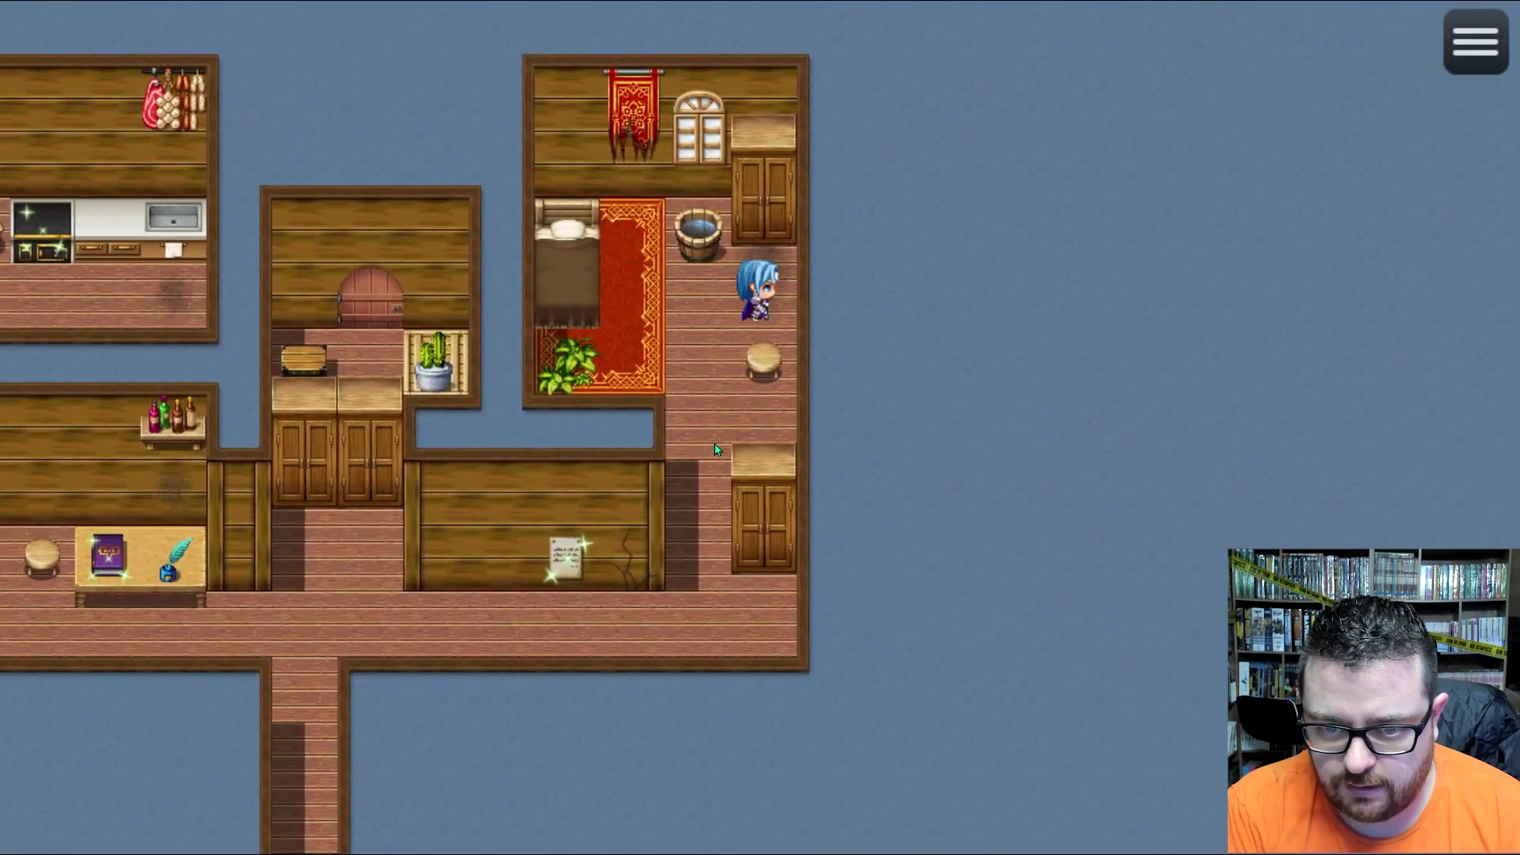
{"action": "key", "text": "Down"}
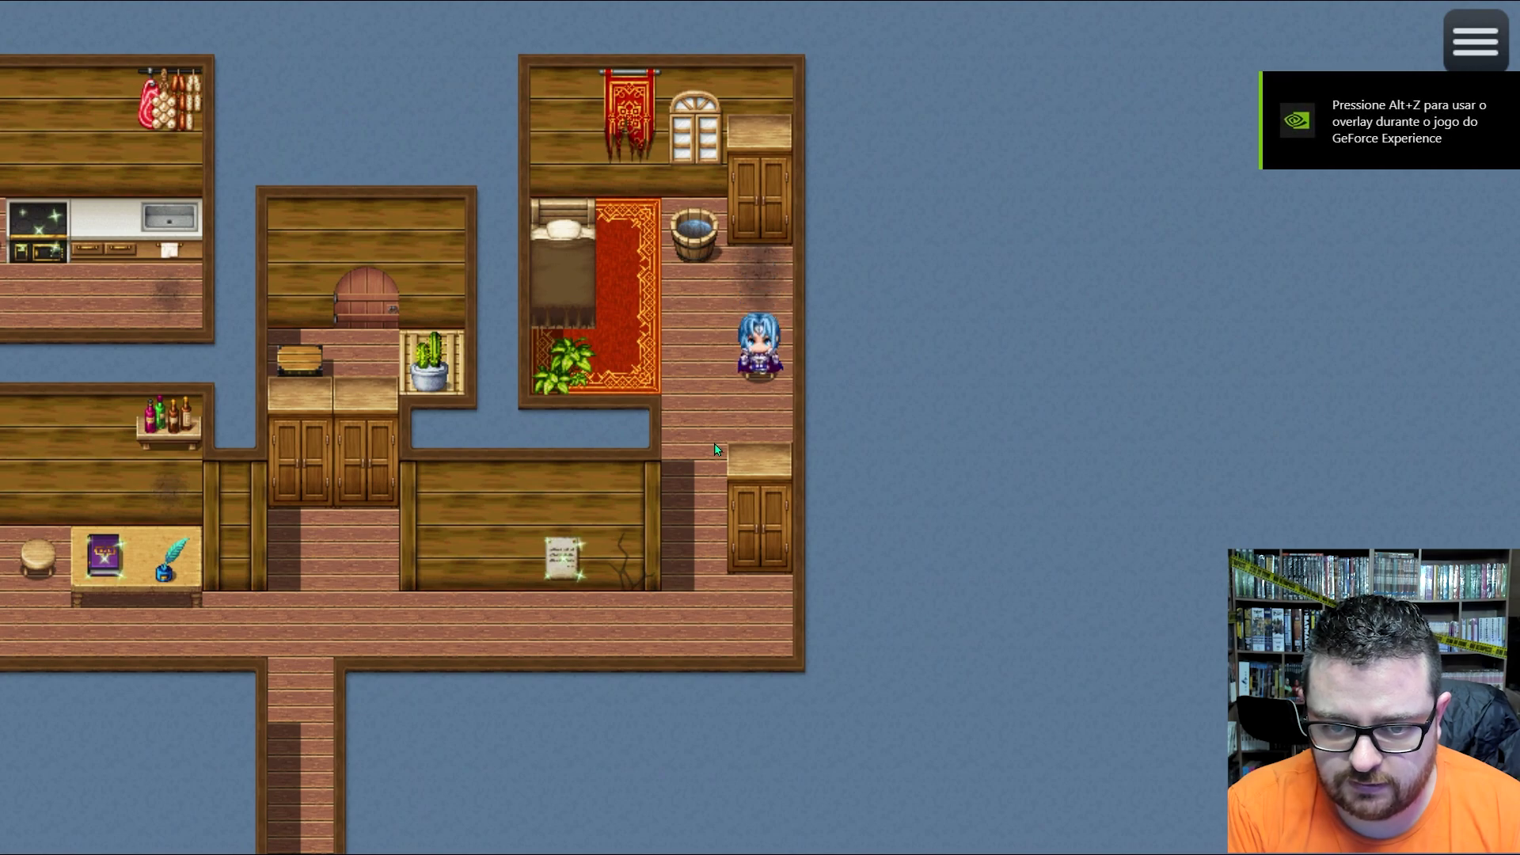
{"action": "key", "text": "Up"}
{"action": "key", "text": "Left"}
{"action": "key", "text": "Down"}
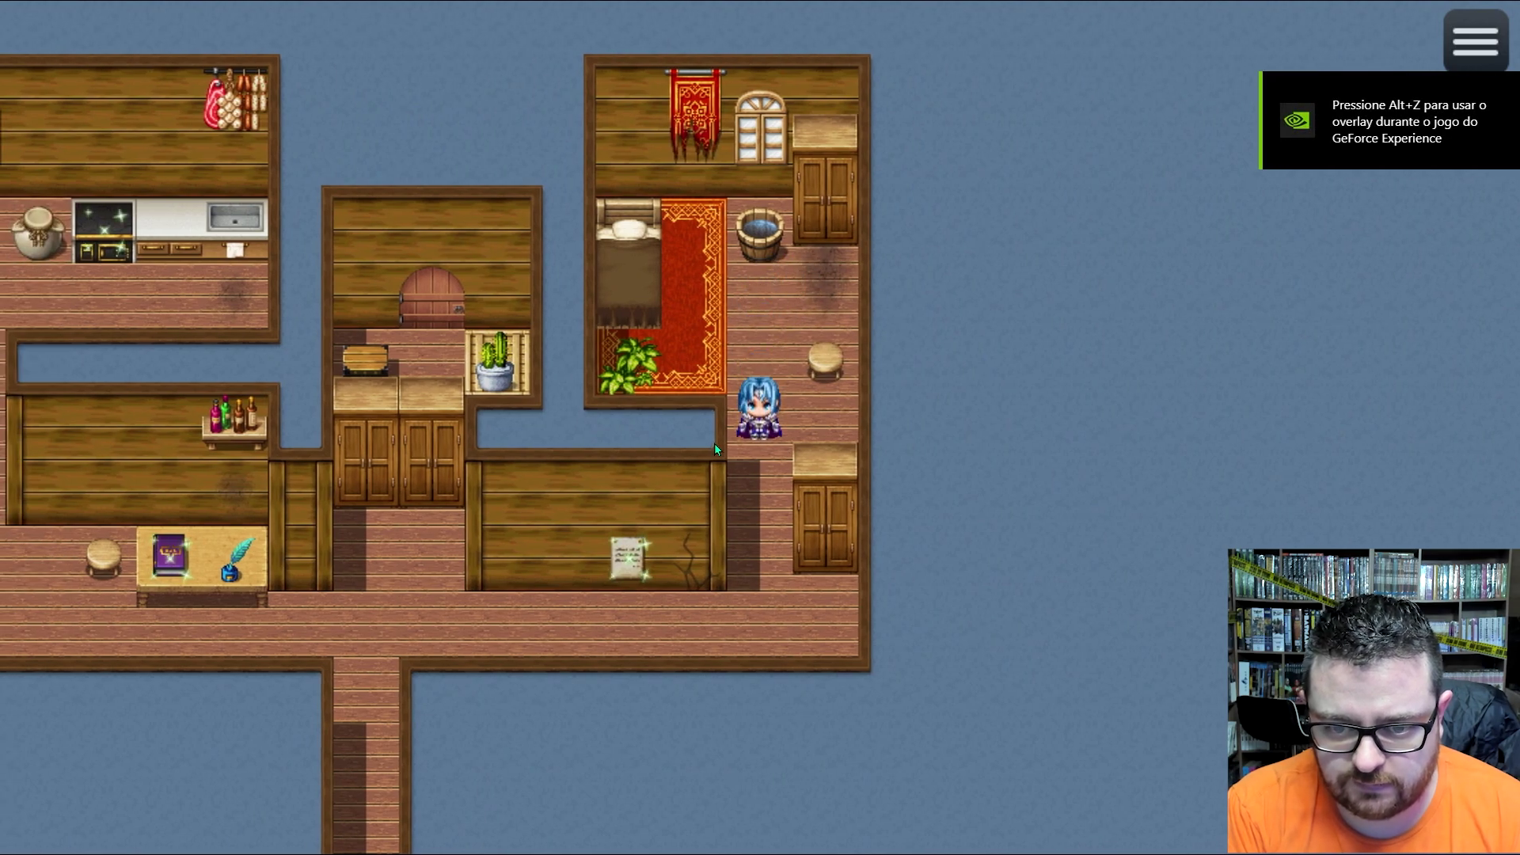
{"action": "key", "text": "Right"}
{"action": "key", "text": "Up"}
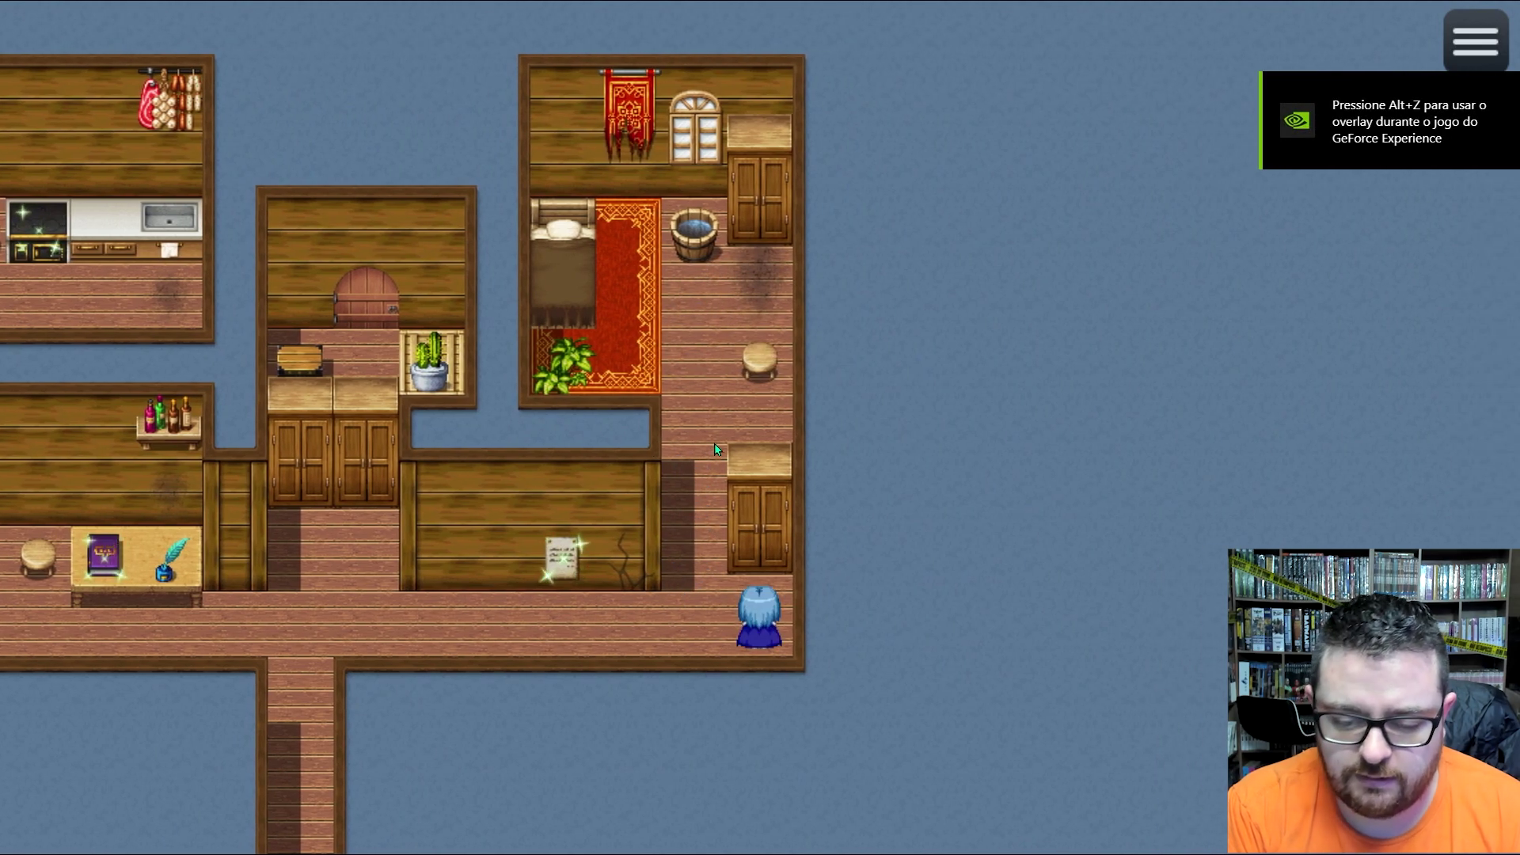
{"action": "key", "text": "Return"}
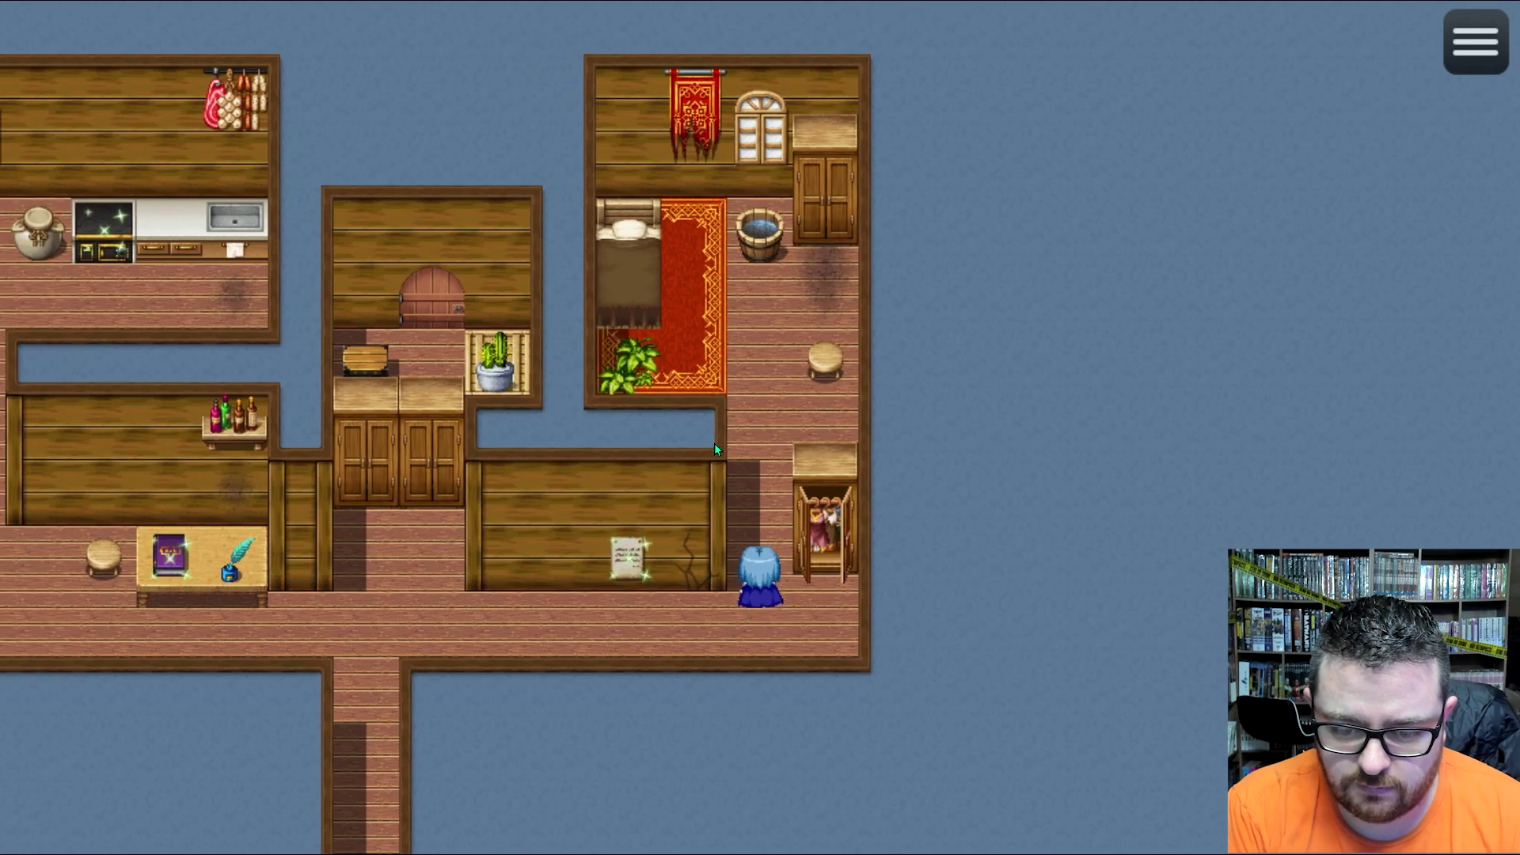
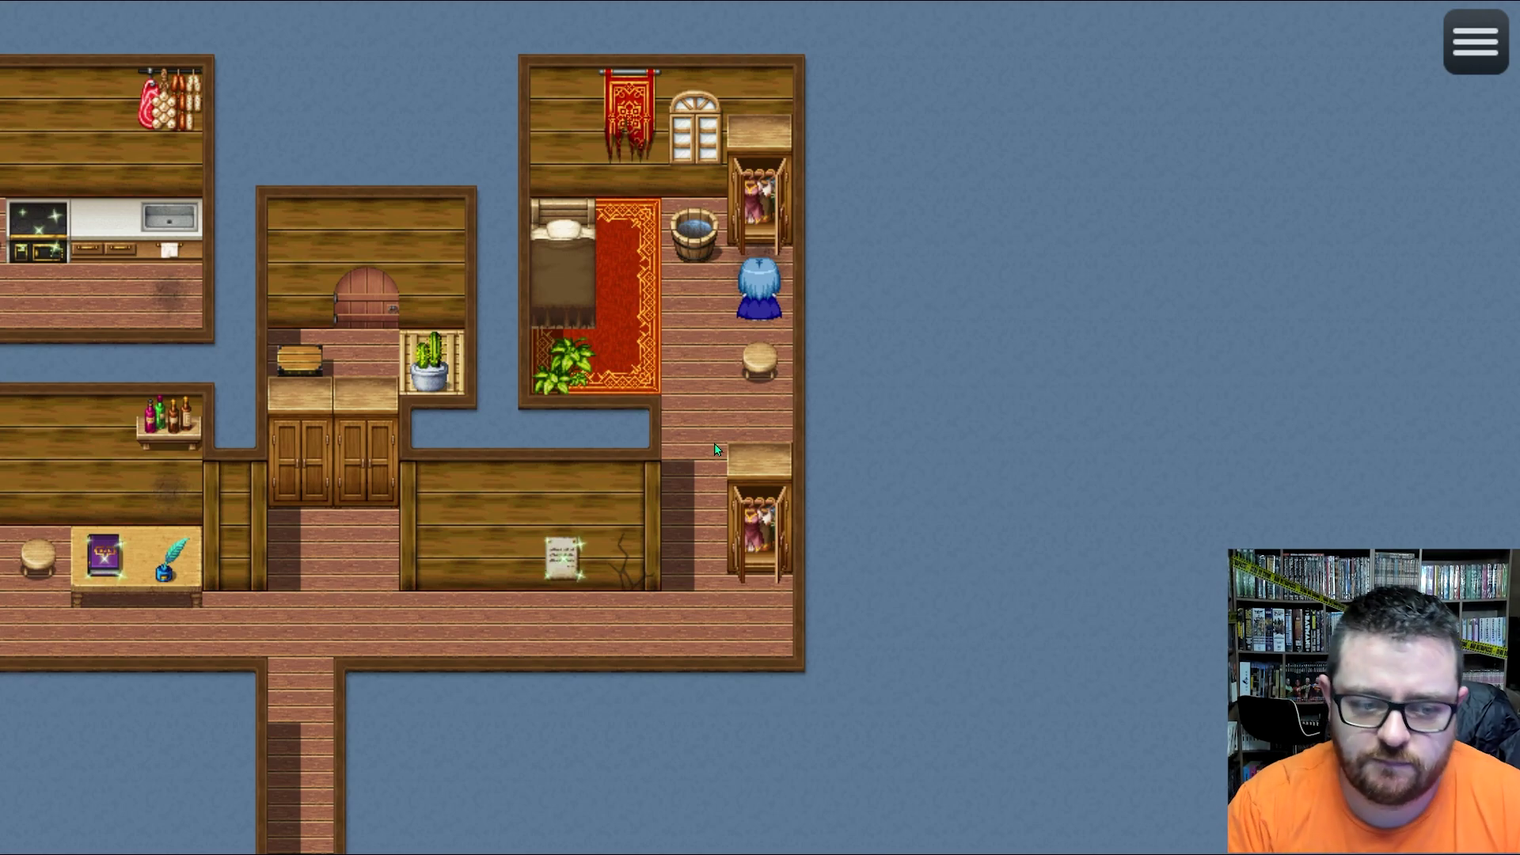
- Walk the character out of the bedroom and back in front of the open lower wardrobe to check it
{"action": "key", "text": "Left"}
{"action": "key", "text": "Down"}
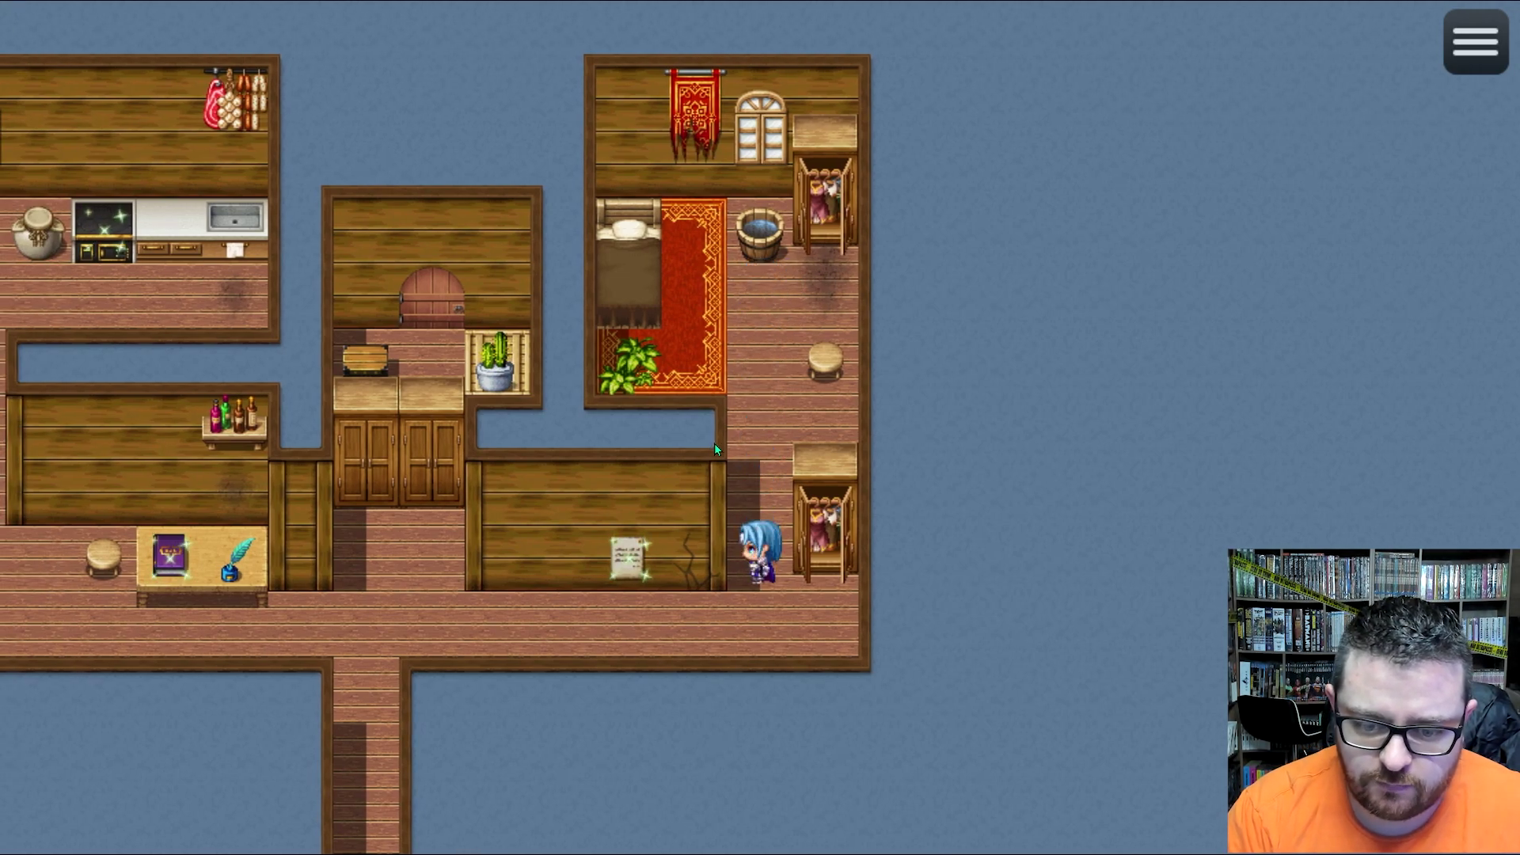
{"action": "key", "text": "Down"}
{"action": "key", "text": "Right"}
{"action": "key", "text": "Up"}
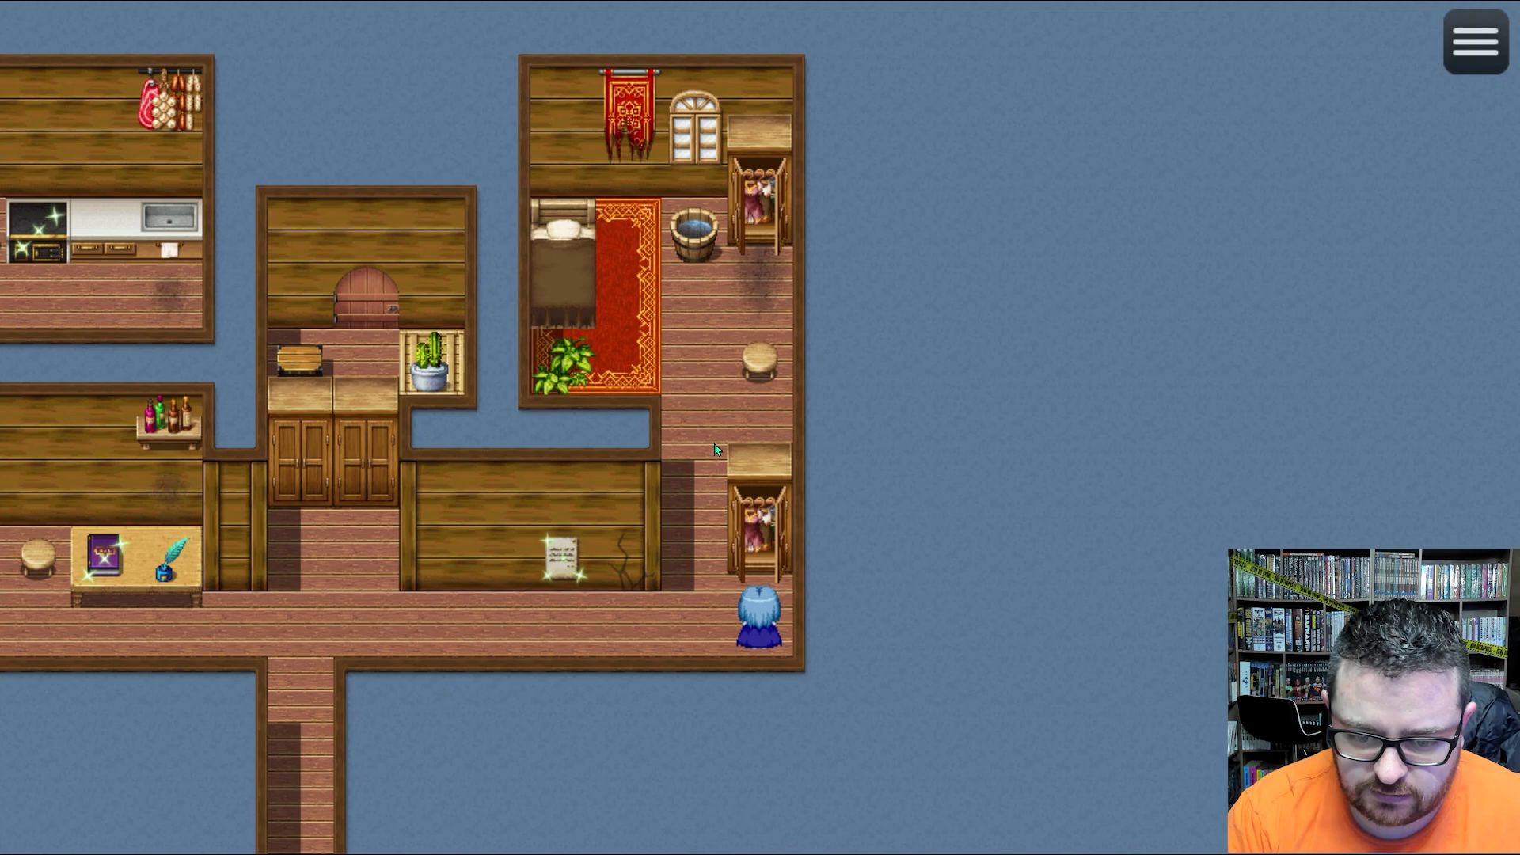
- Walk the character along the corridor to the two central wardrobes and open both of them
{"action": "key", "text": "Left"}
{"action": "key", "text": "Left"}
{"action": "key", "text": "Left"}
{"action": "key", "text": "Left"}
{"action": "key", "text": "Left"}
{"action": "key", "text": "Left"}
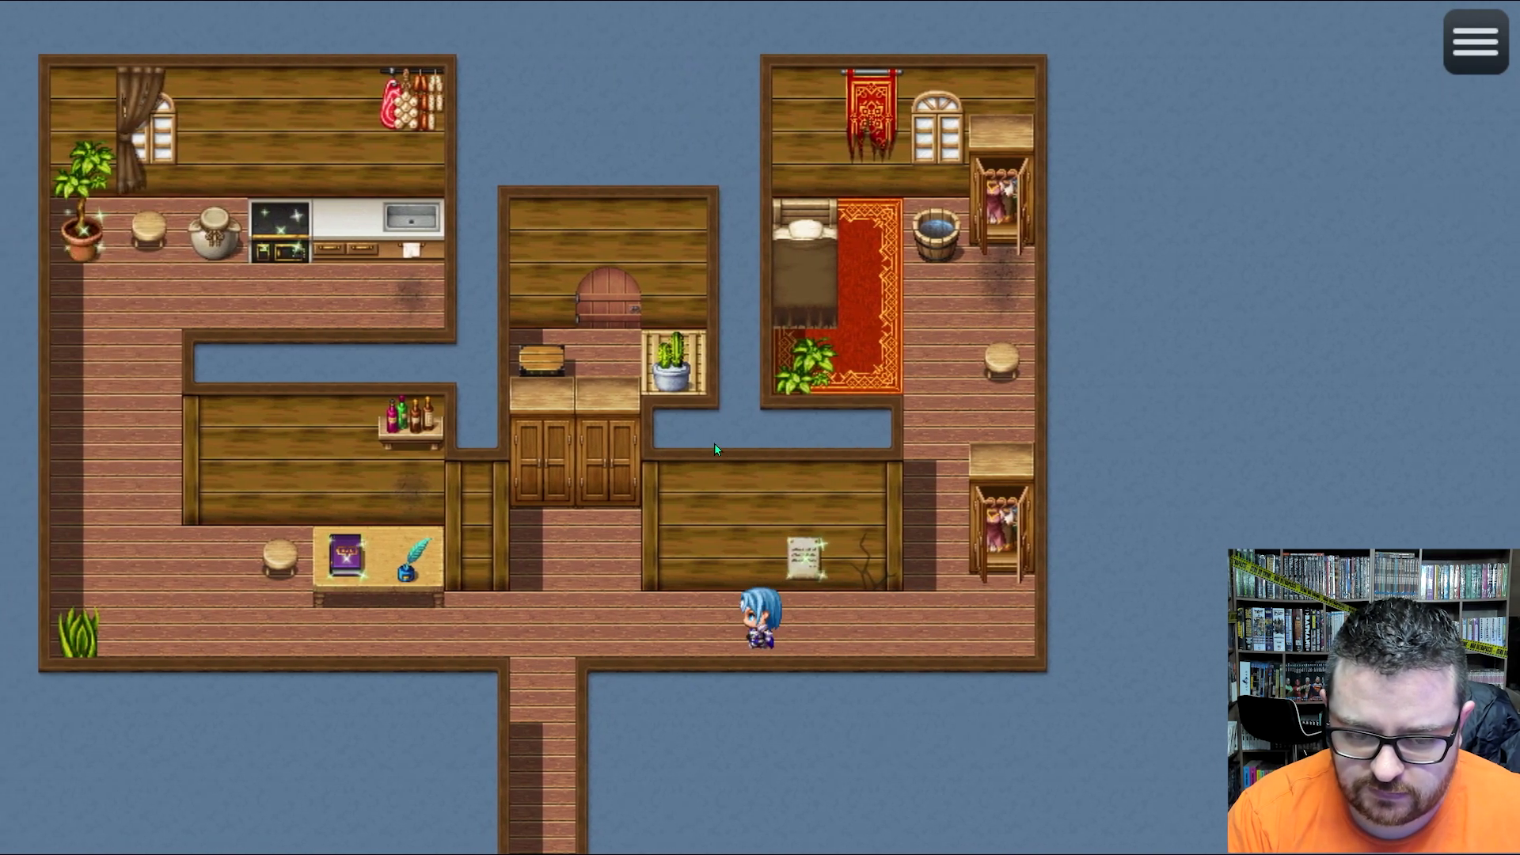
{"action": "key", "text": "Up"}
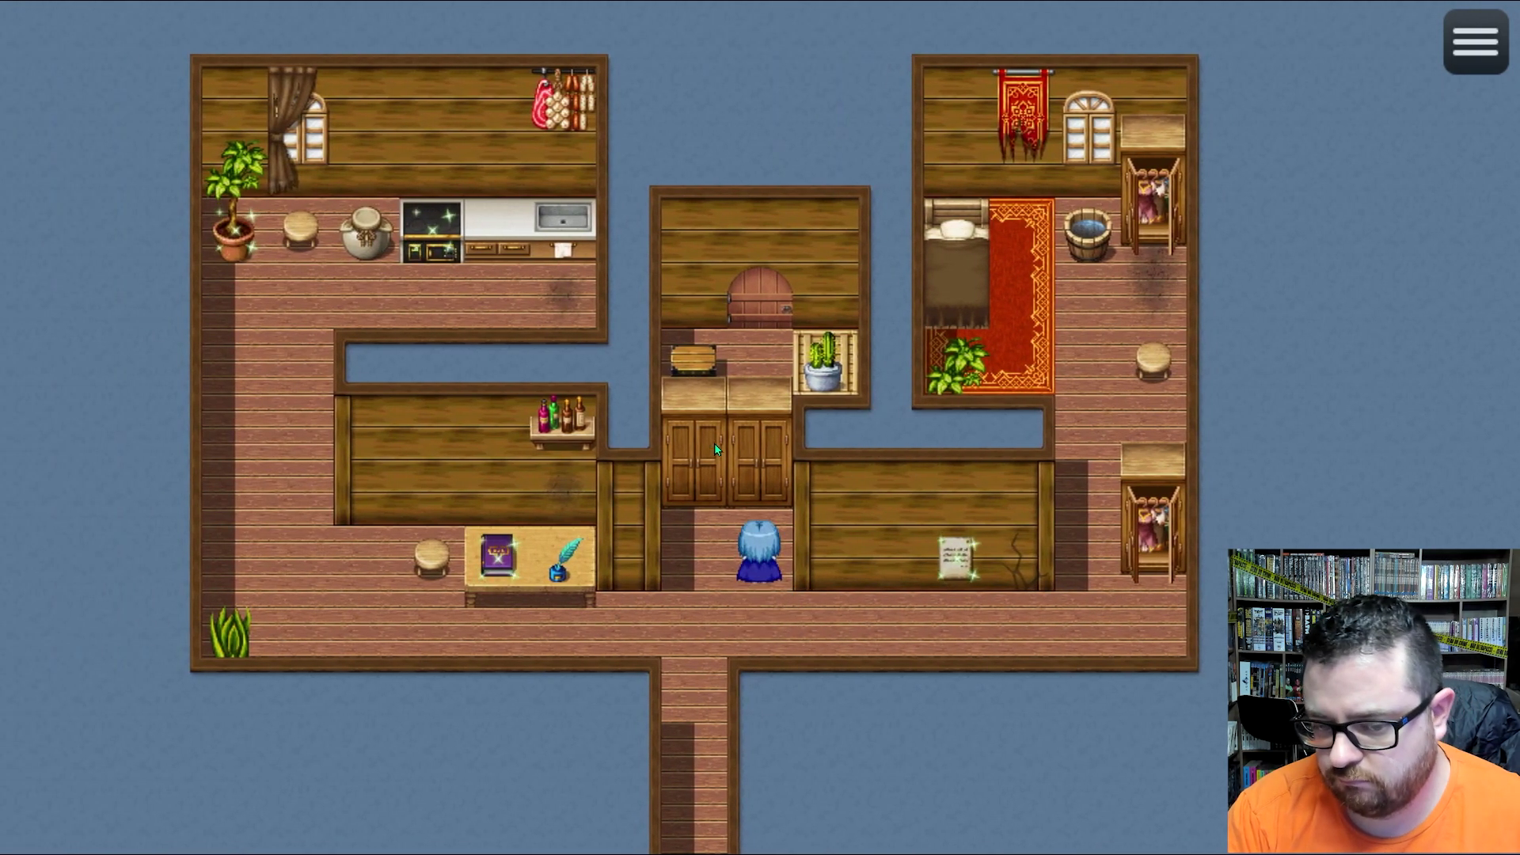
{"action": "key", "text": "Return"}
{"action": "key", "text": "Left"}
{"action": "key", "text": "Up"}
{"action": "key", "text": "Return"}
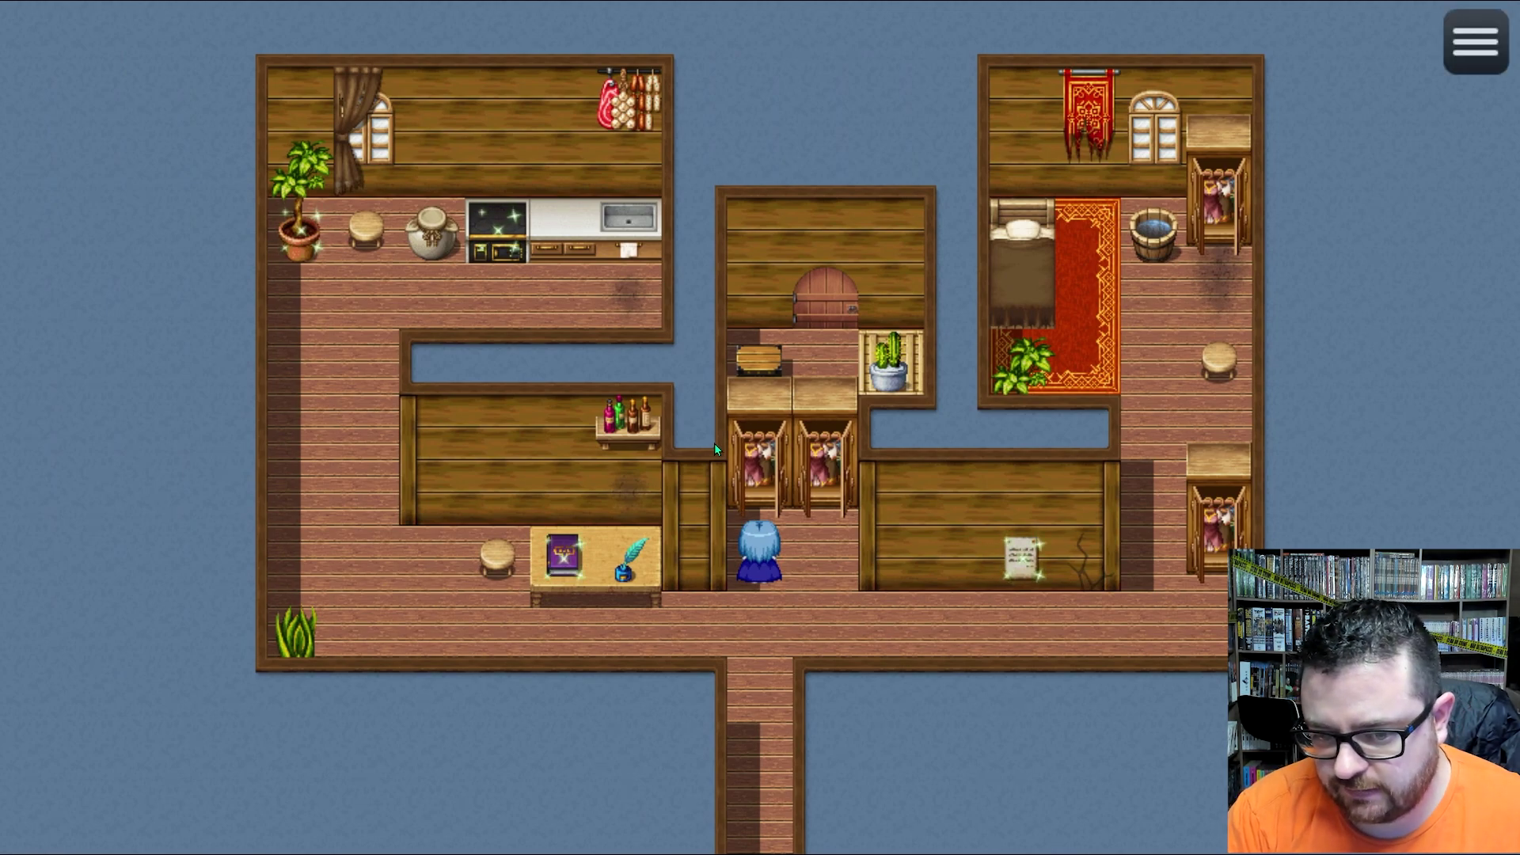
- Move the character between the two open central wardrobes to check their collision and the door display
{"action": "key", "text": "Right"}
{"action": "key", "text": "Up"}
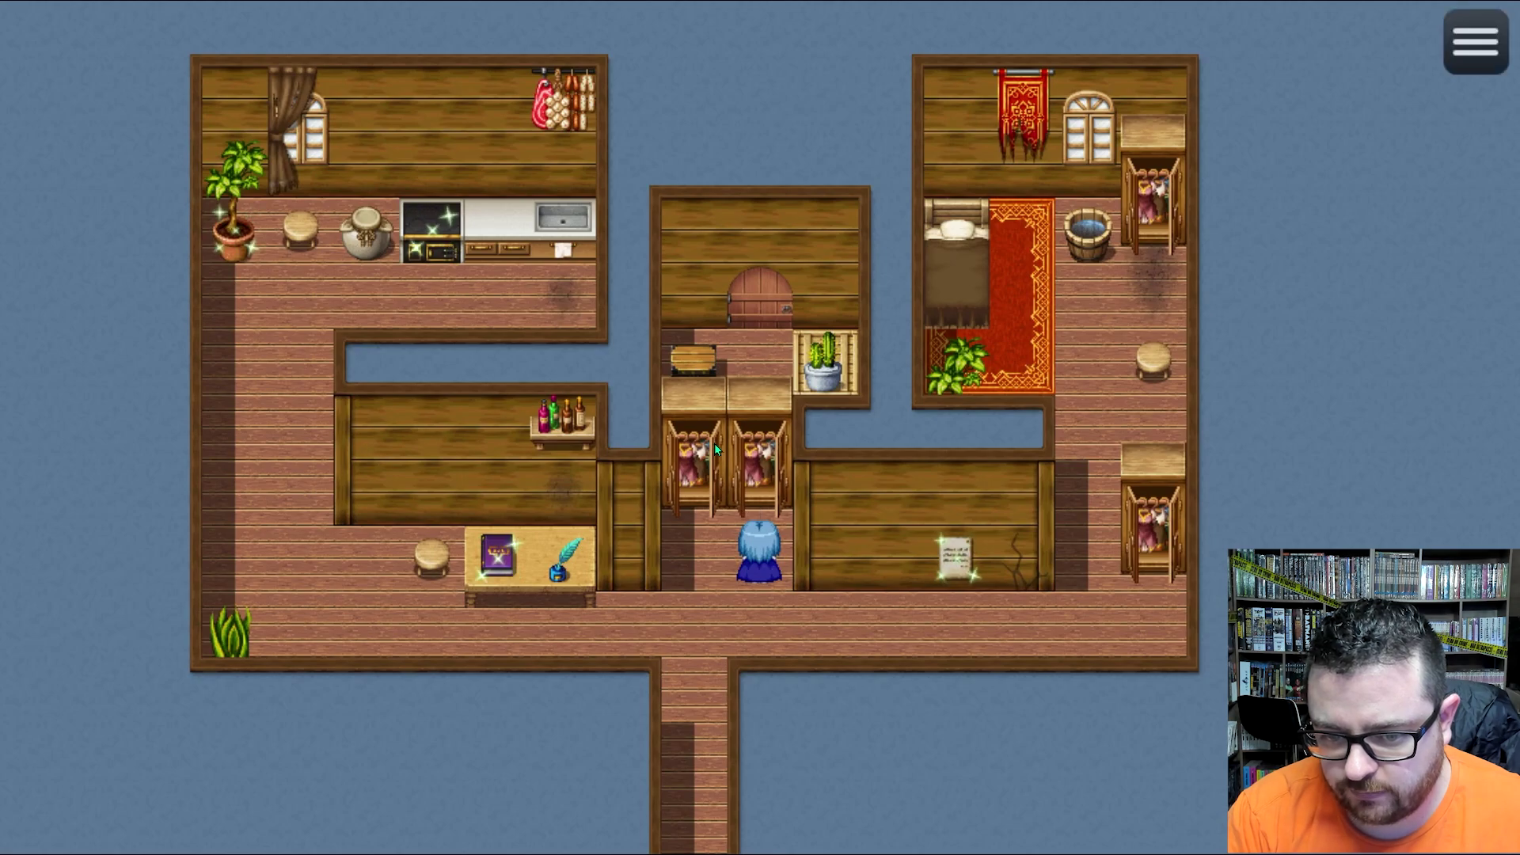
{"action": "key", "text": "Left"}
{"action": "key", "text": "Up"}
{"action": "key", "text": "Right"}
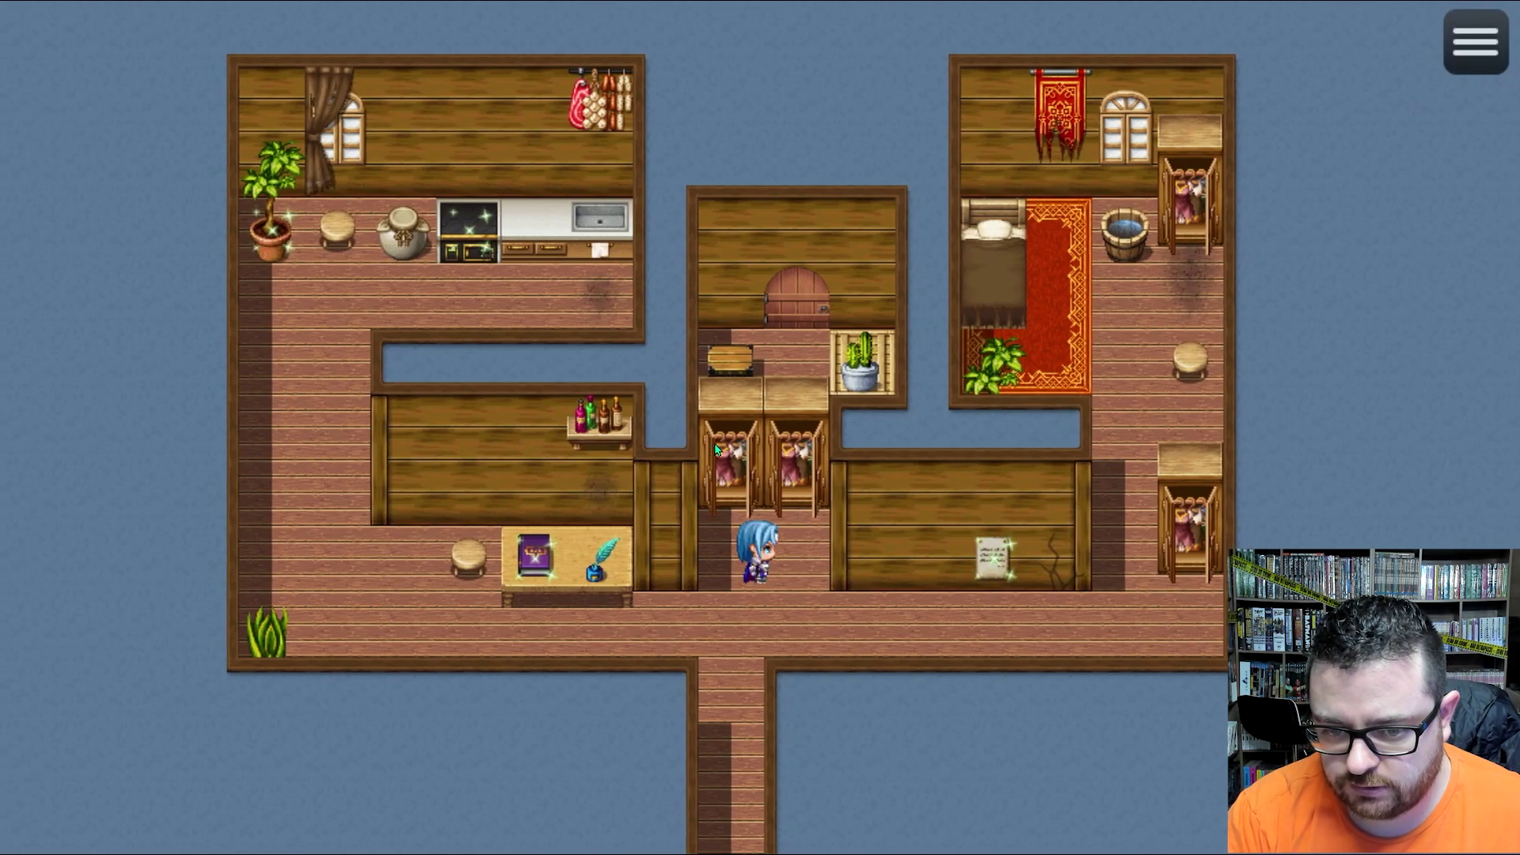
{"action": "key", "text": "Up"}
{"action": "key", "text": "Down"}
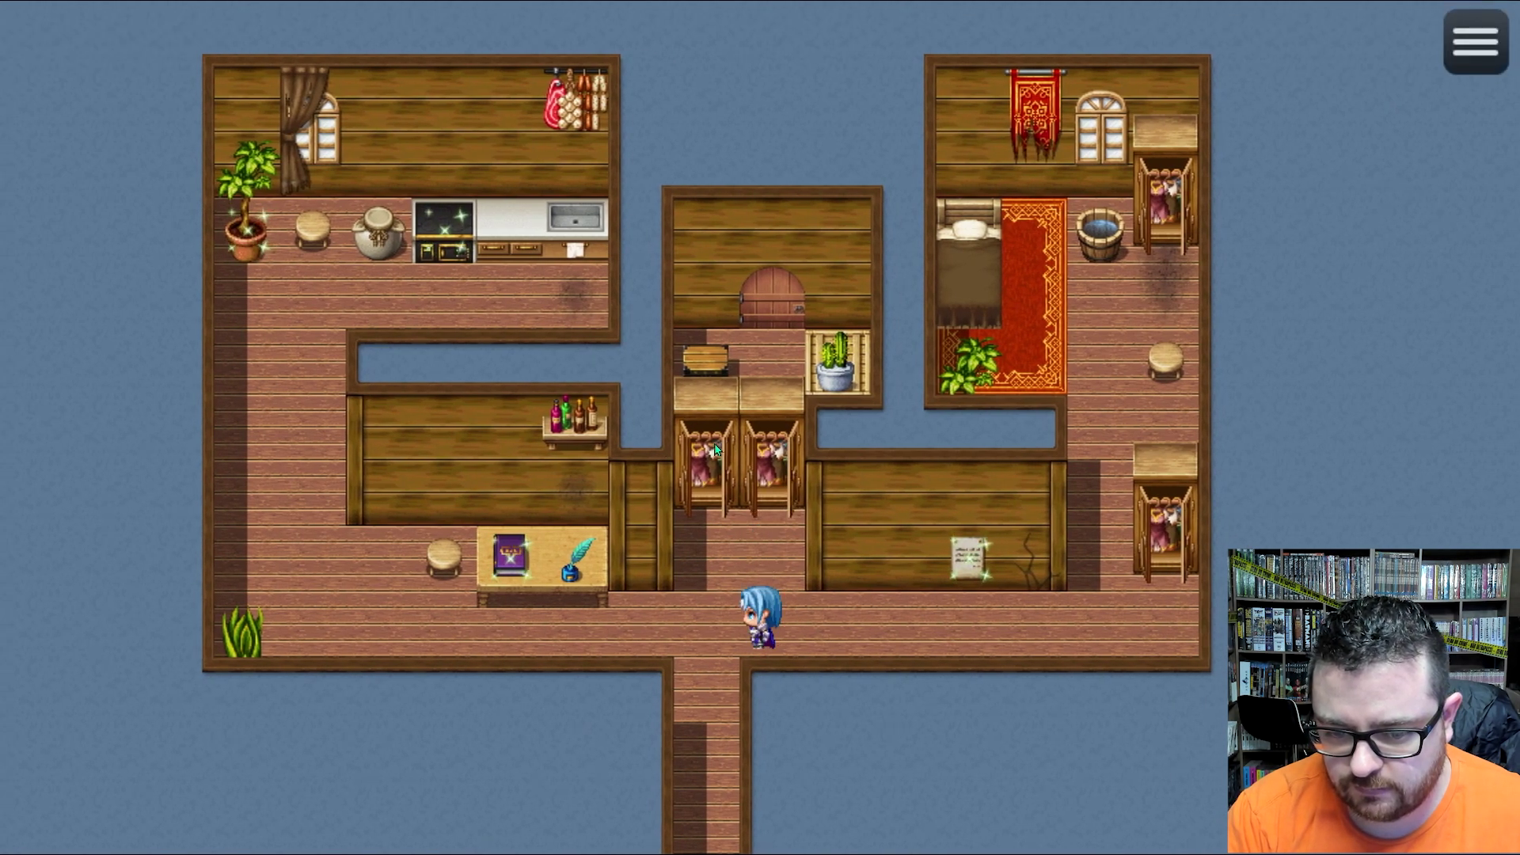
- Walk the character to the desk with the purple book and back to the left central wardrobe
{"action": "key", "text": "Left"}
{"action": "key", "text": "Escape"}
{"action": "key", "text": "Escape"}
{"action": "key", "text": "Left"}
{"action": "key", "text": "Left"}
{"action": "key", "text": "Left"}
{"action": "key", "text": "Left"}
{"action": "key", "text": "Left"}
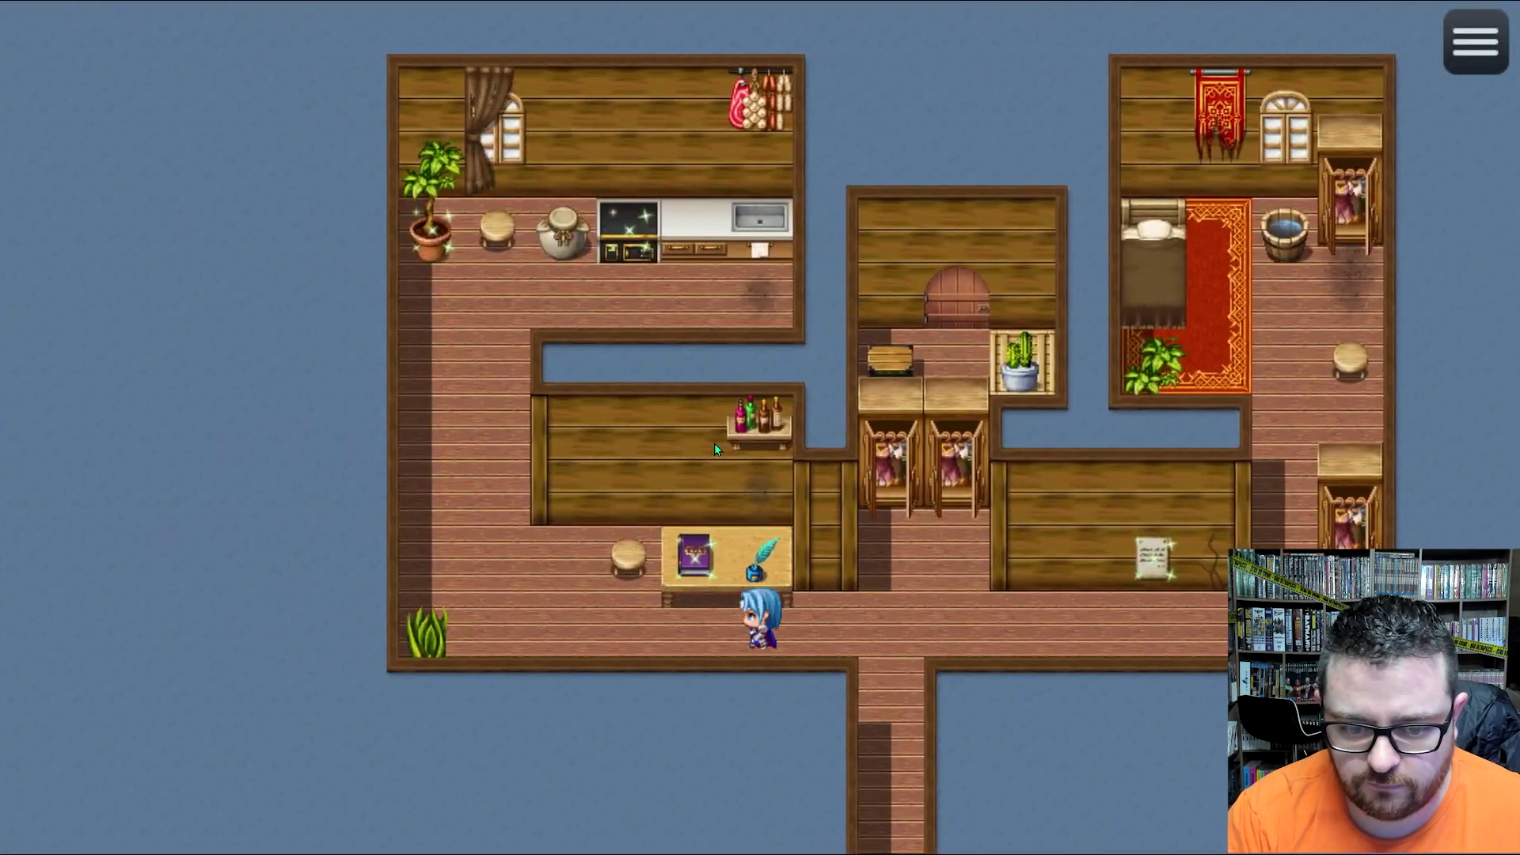
{"action": "key", "text": "Up"}
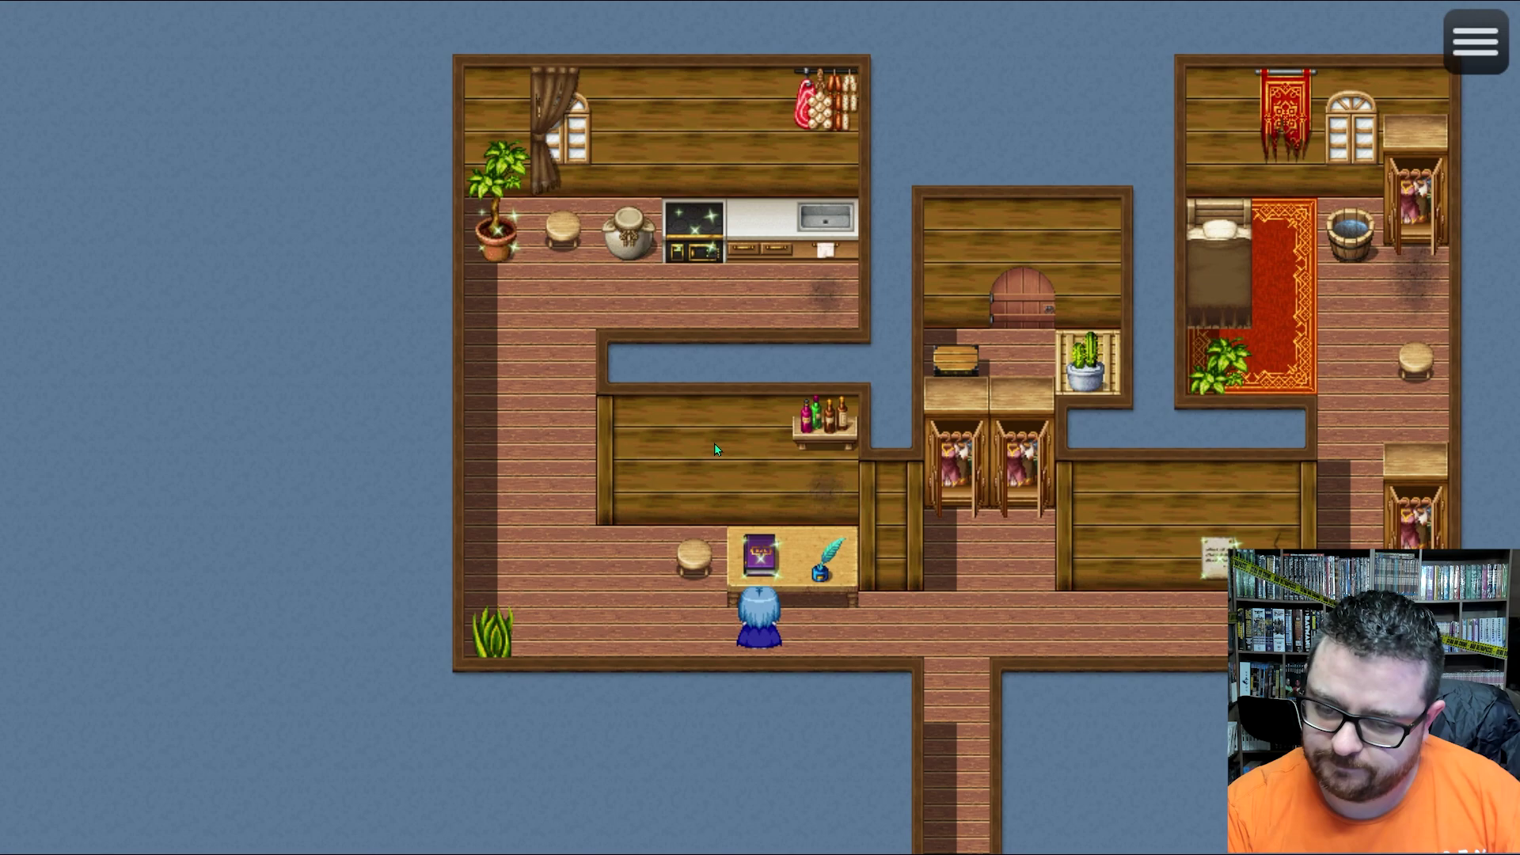
{"action": "key", "text": "Right"}
{"action": "key", "text": "Right"}
{"action": "key", "text": "Right"}
{"action": "key", "text": "Up"}
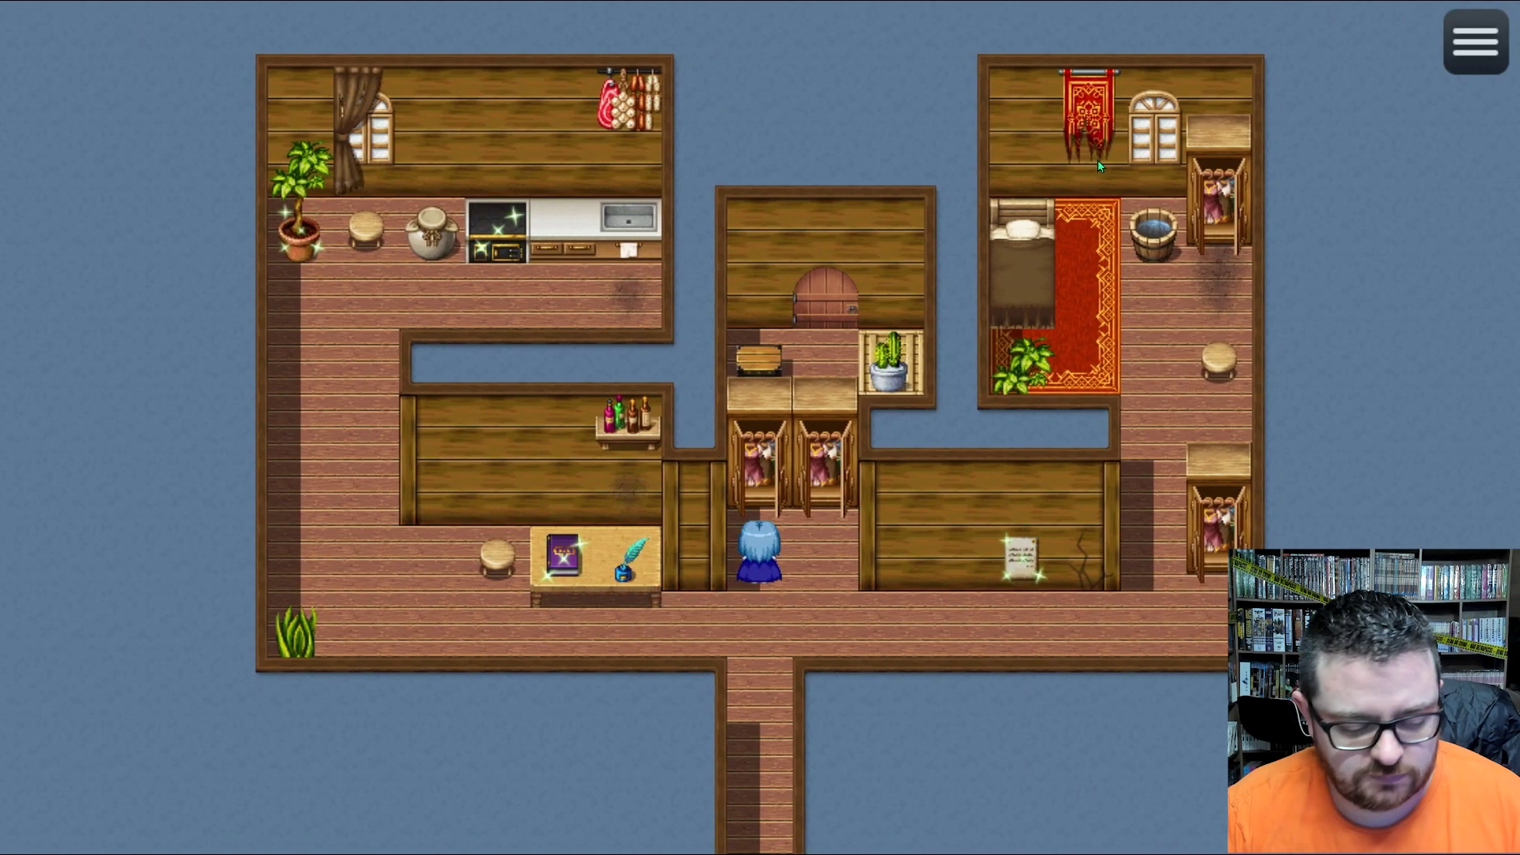
- Close the playtest and examine the $armarios sprite sheet in the image selection of the bedroom wardrobe event EV016
{"action": "key", "text": "F4"}
{"action": "left_click", "coordinate": [1179, 162]}
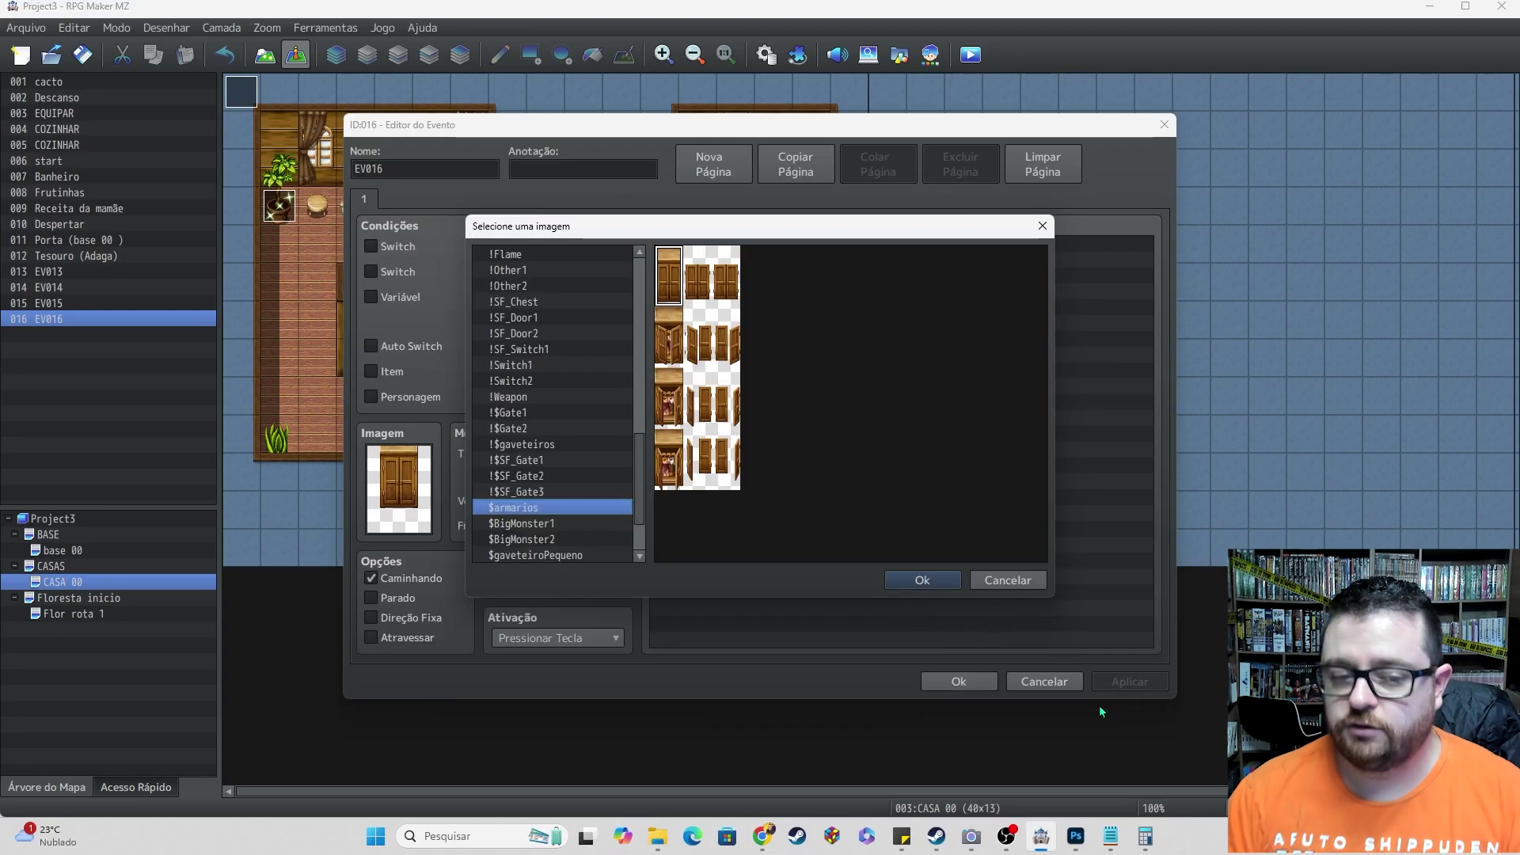
{"action": "left_click", "coordinate": [938, 561]}
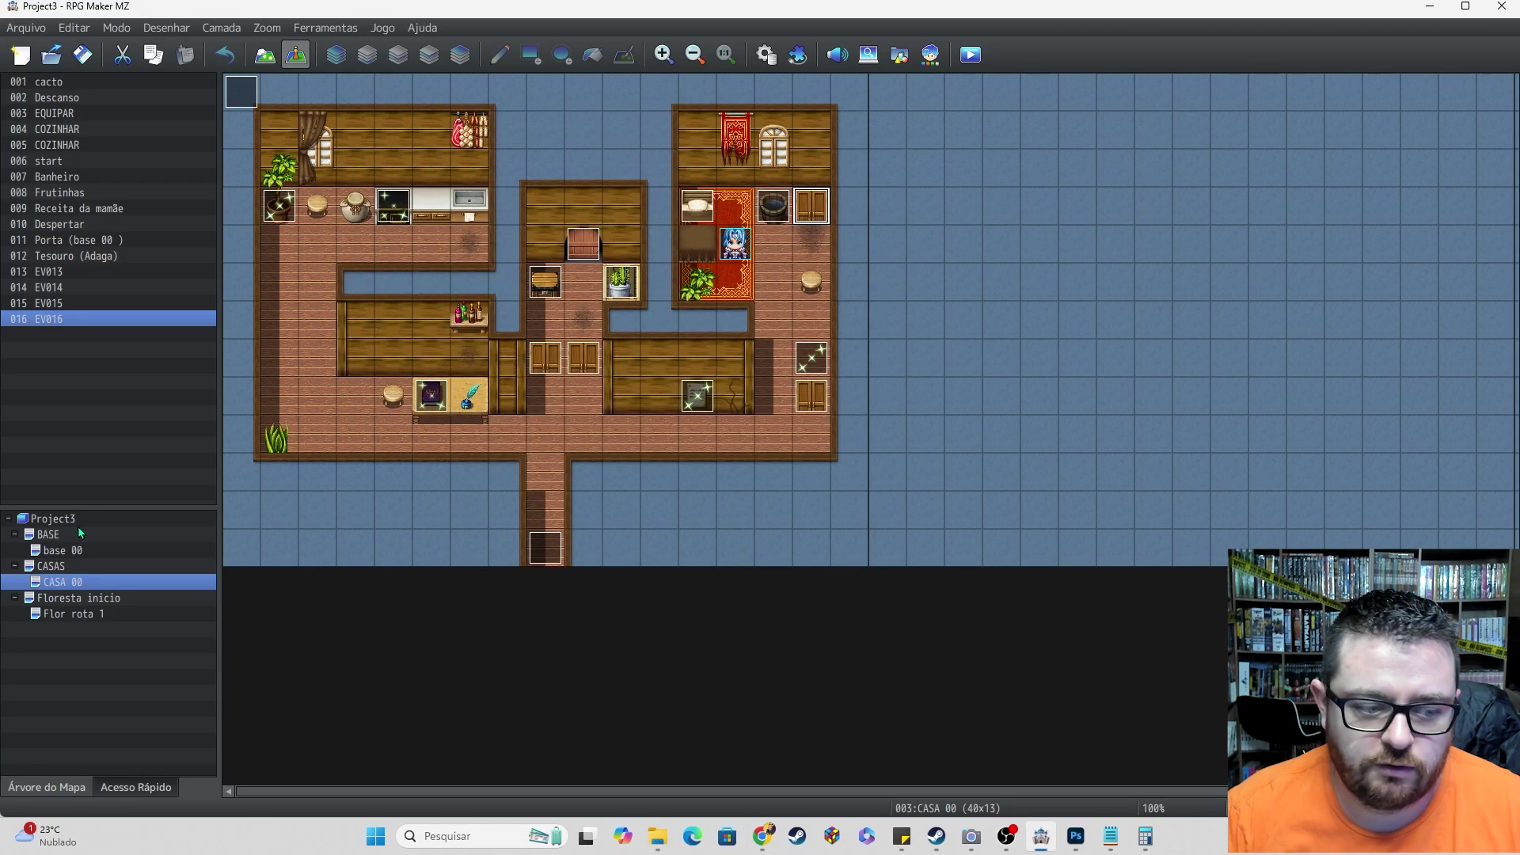
- Reload the CASA 00 map by switching to Flor rota 1 and back, and open the bedroom wardrobe event EV016
{"action": "left_click", "coordinate": [75, 614]}
{"action": "left_click", "coordinate": [79, 585]}
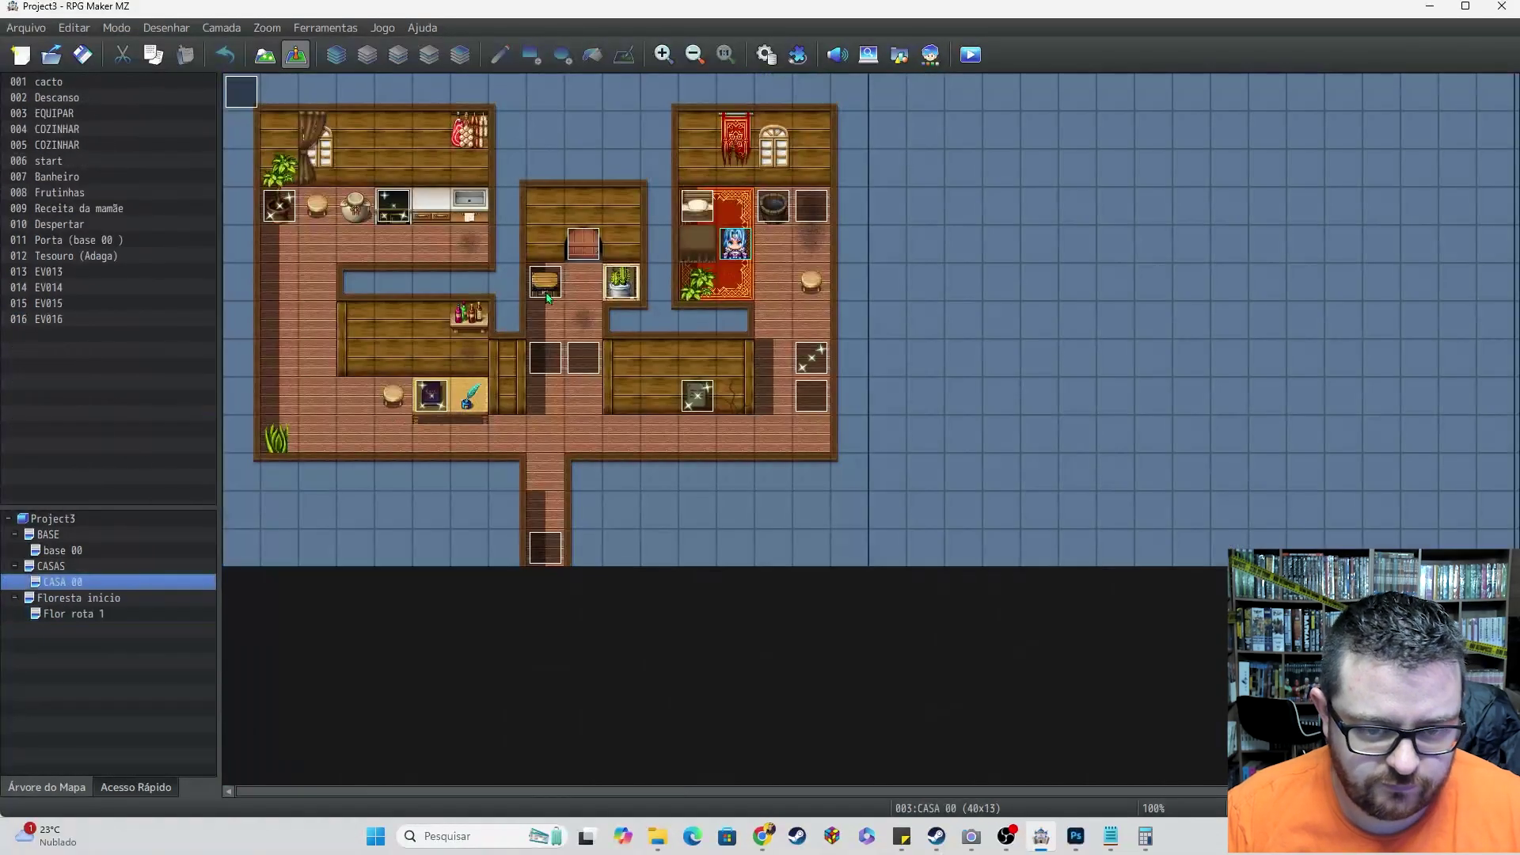
{"action": "double_click", "coordinate": [810, 198]}
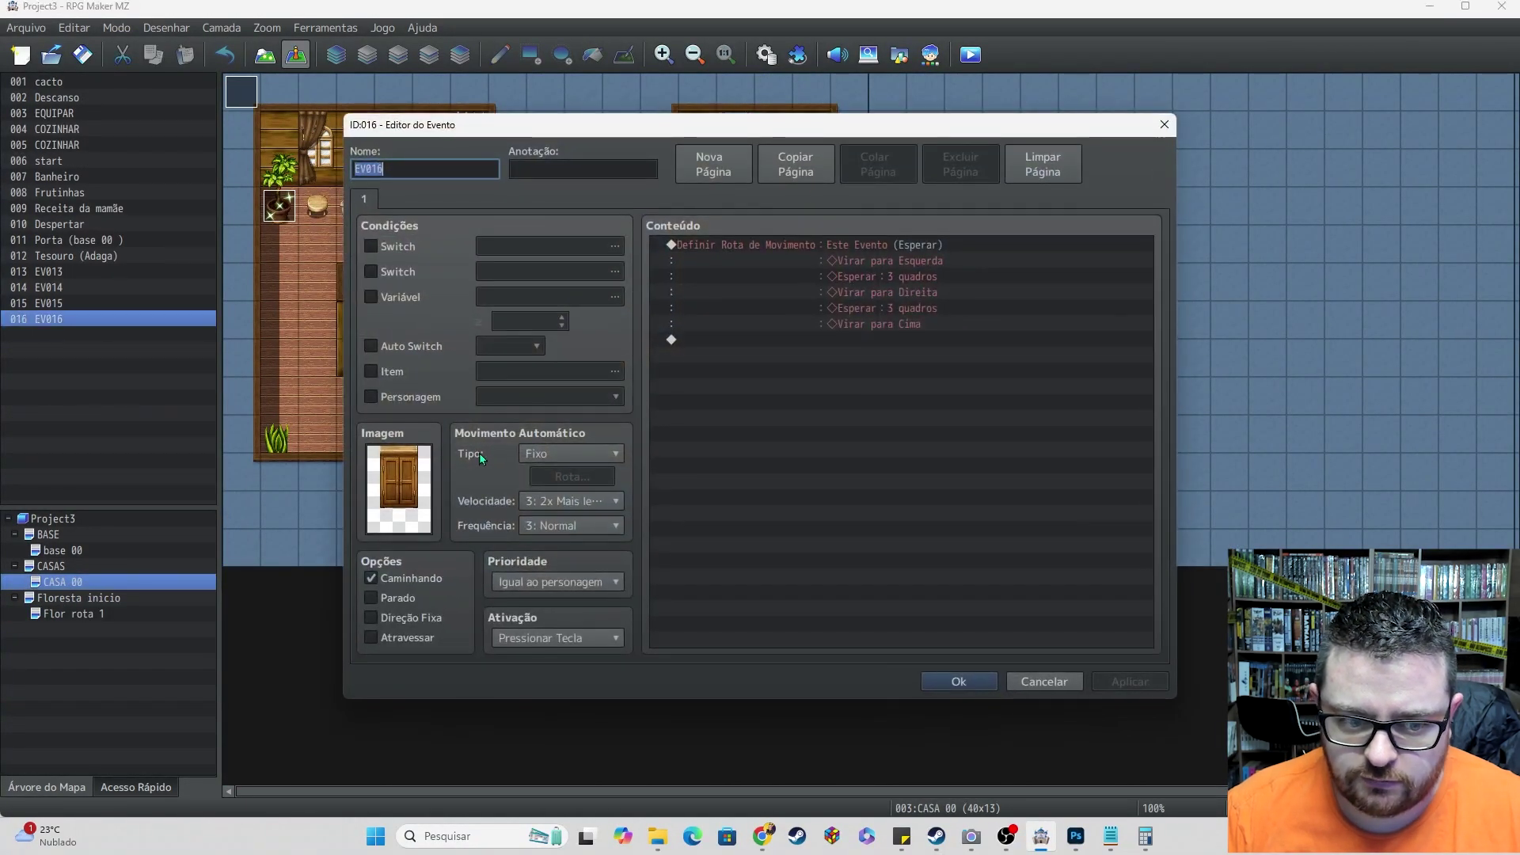
{"action": "double_click", "coordinate": [398, 489]}
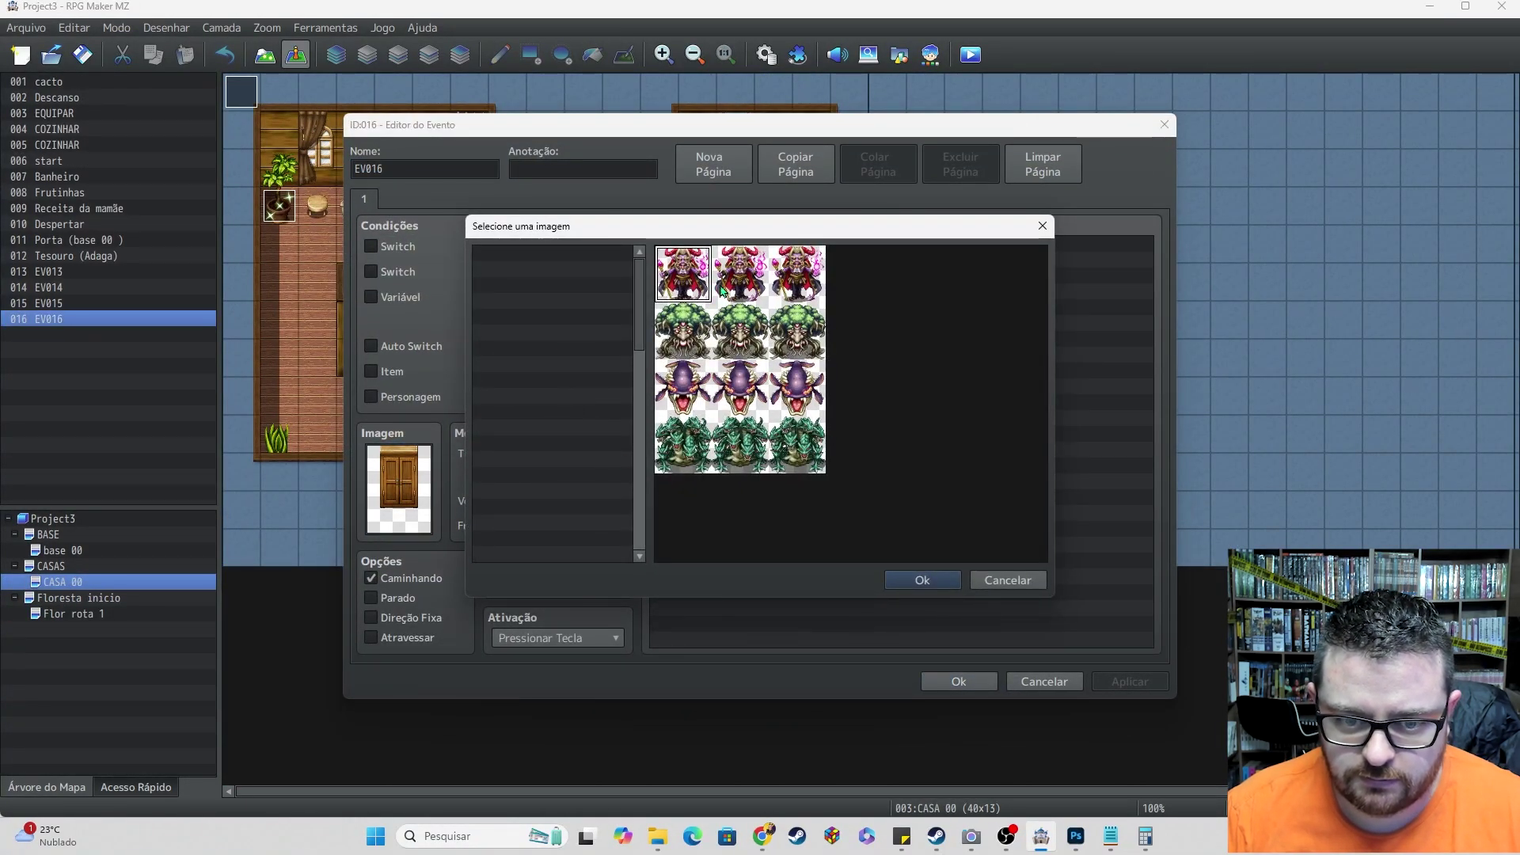
{"action": "key", "text": "Escape"}
{"action": "double_click", "coordinate": [415, 491]}
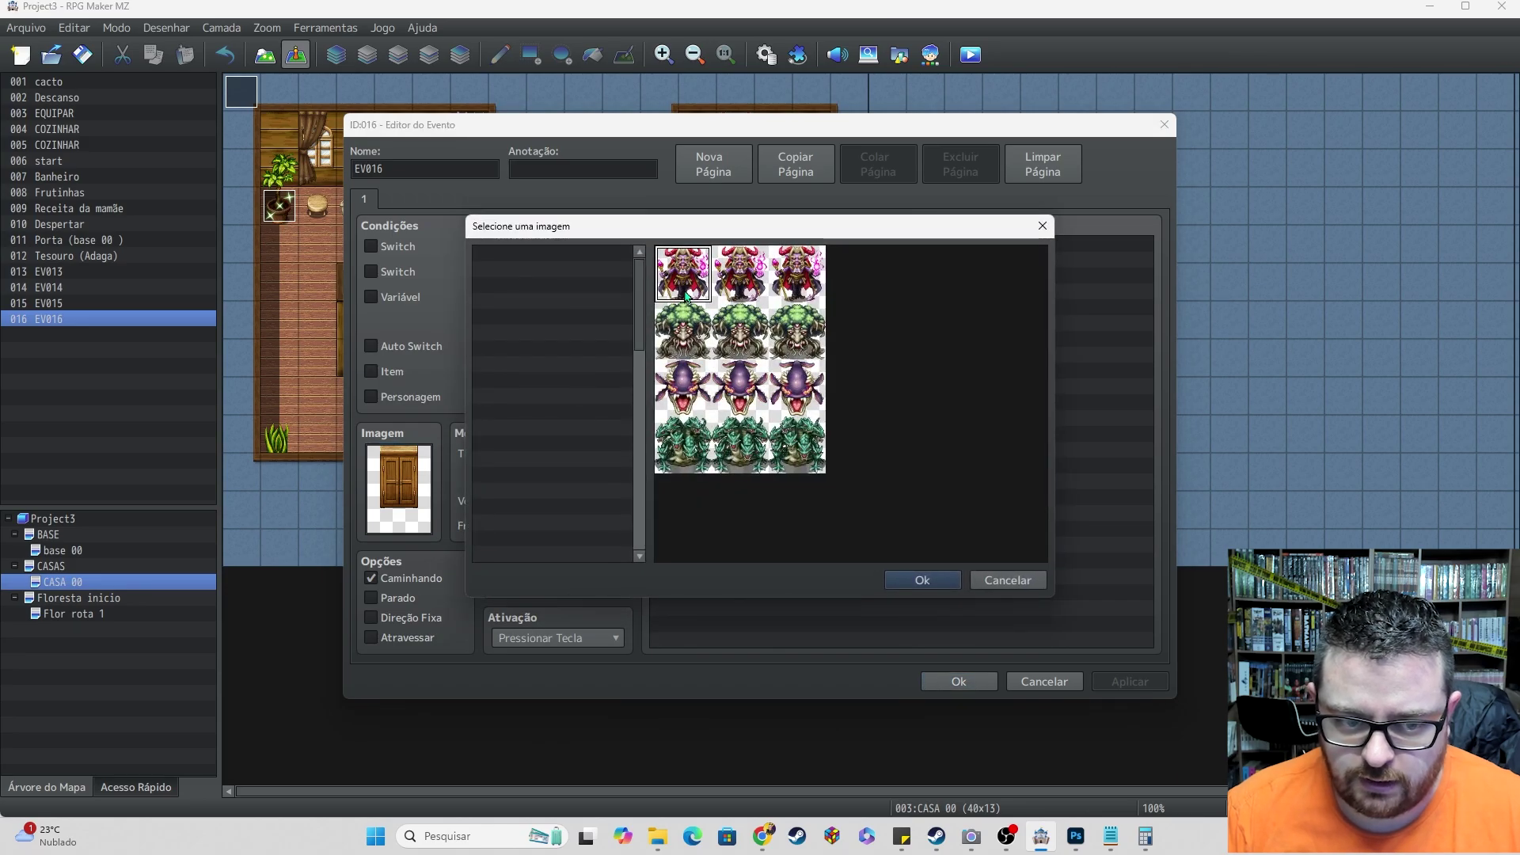
{"action": "key", "text": "Escape"}
- Assign the closed double-door wardrobe from the !$armarios sheet as EV016's image and save the event
{"action": "double_click", "coordinate": [396, 483]}
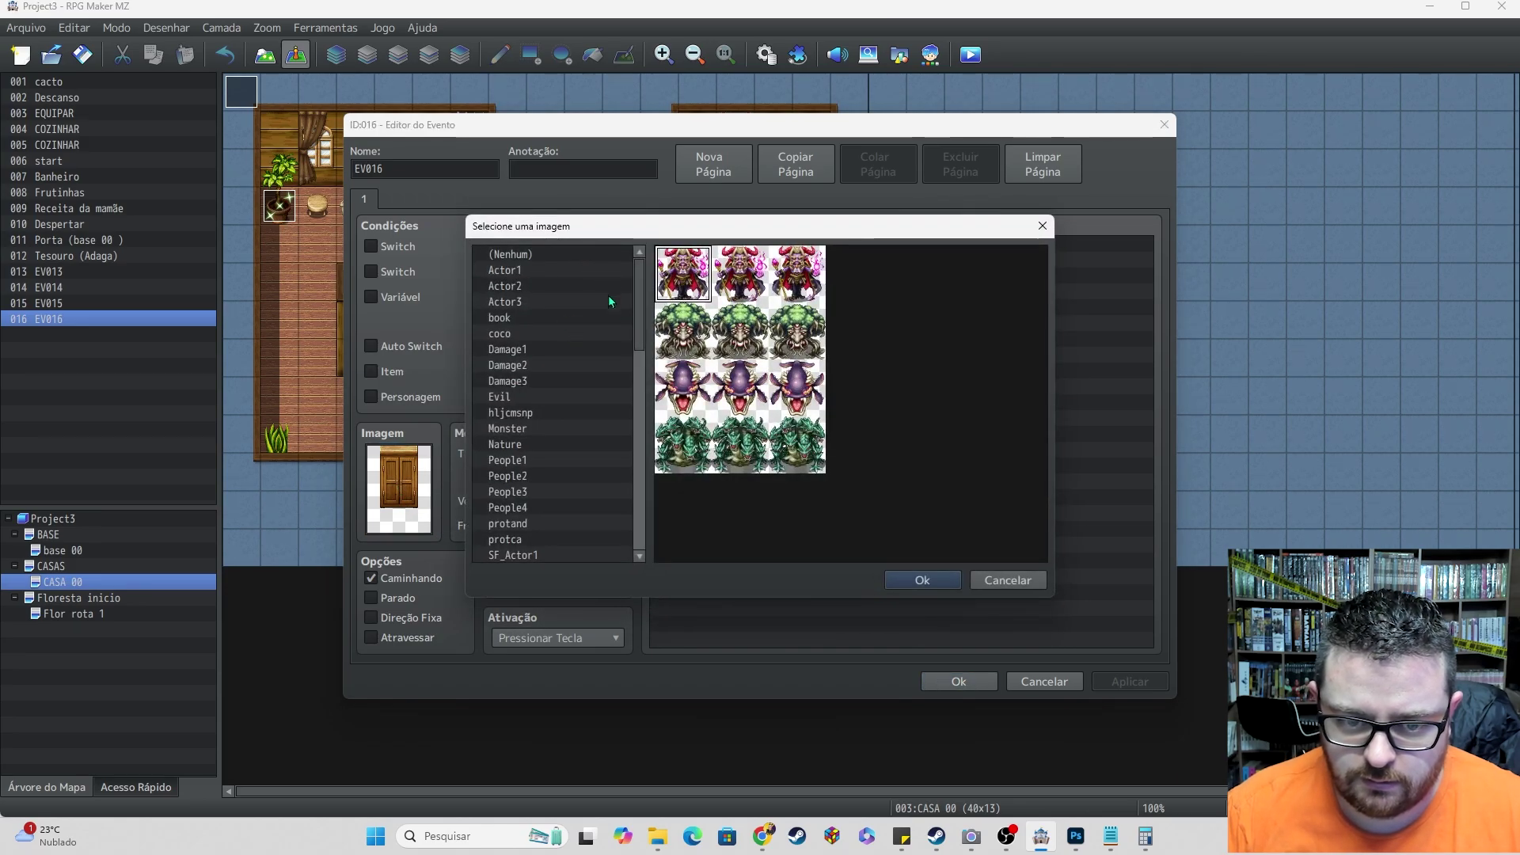
{"action": "scroll", "coordinate": [608, 301], "scroll_direction": "down", "scroll_amount": 6}
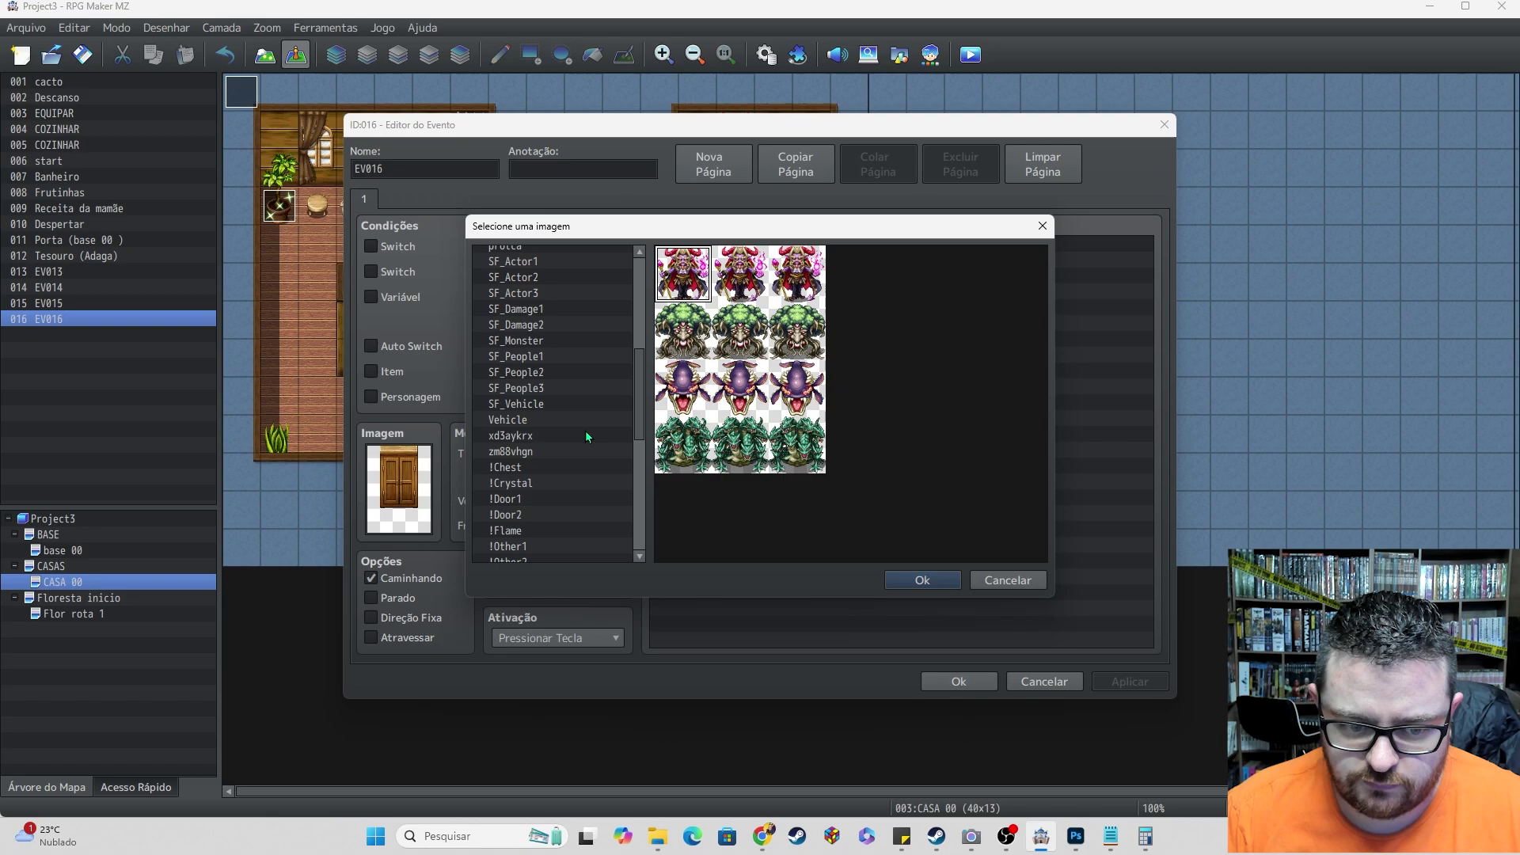
{"action": "scroll", "coordinate": [592, 459], "scroll_direction": "down", "scroll_amount": 1}
{"action": "scroll", "coordinate": [572, 449], "scroll_direction": "down", "scroll_amount": 4}
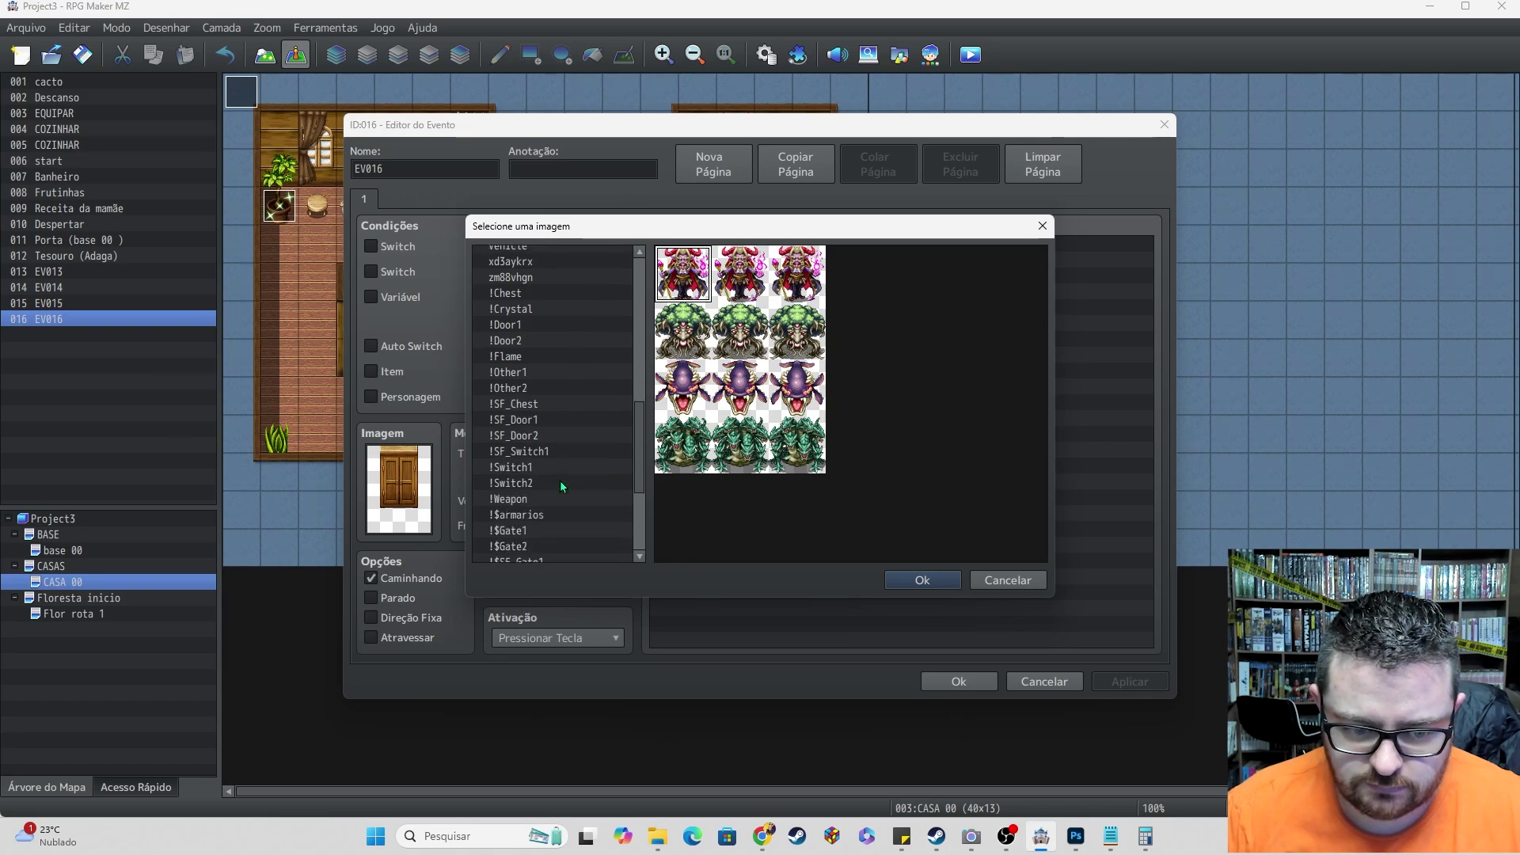
{"action": "left_click", "coordinate": [549, 545]}
{"action": "left_click", "coordinate": [542, 451]}
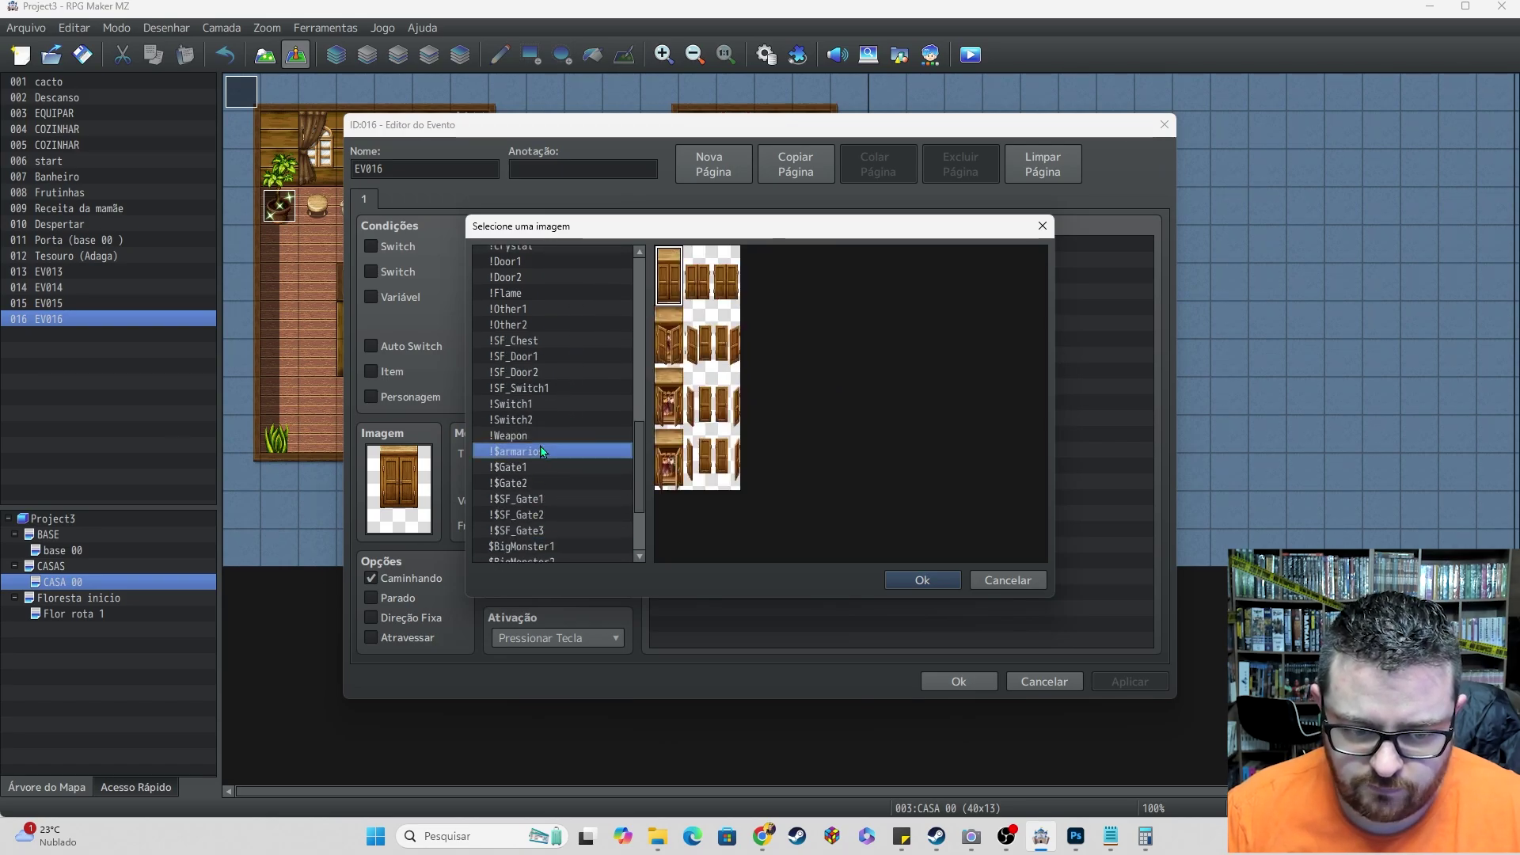
{"action": "double_click", "coordinate": [542, 452]}
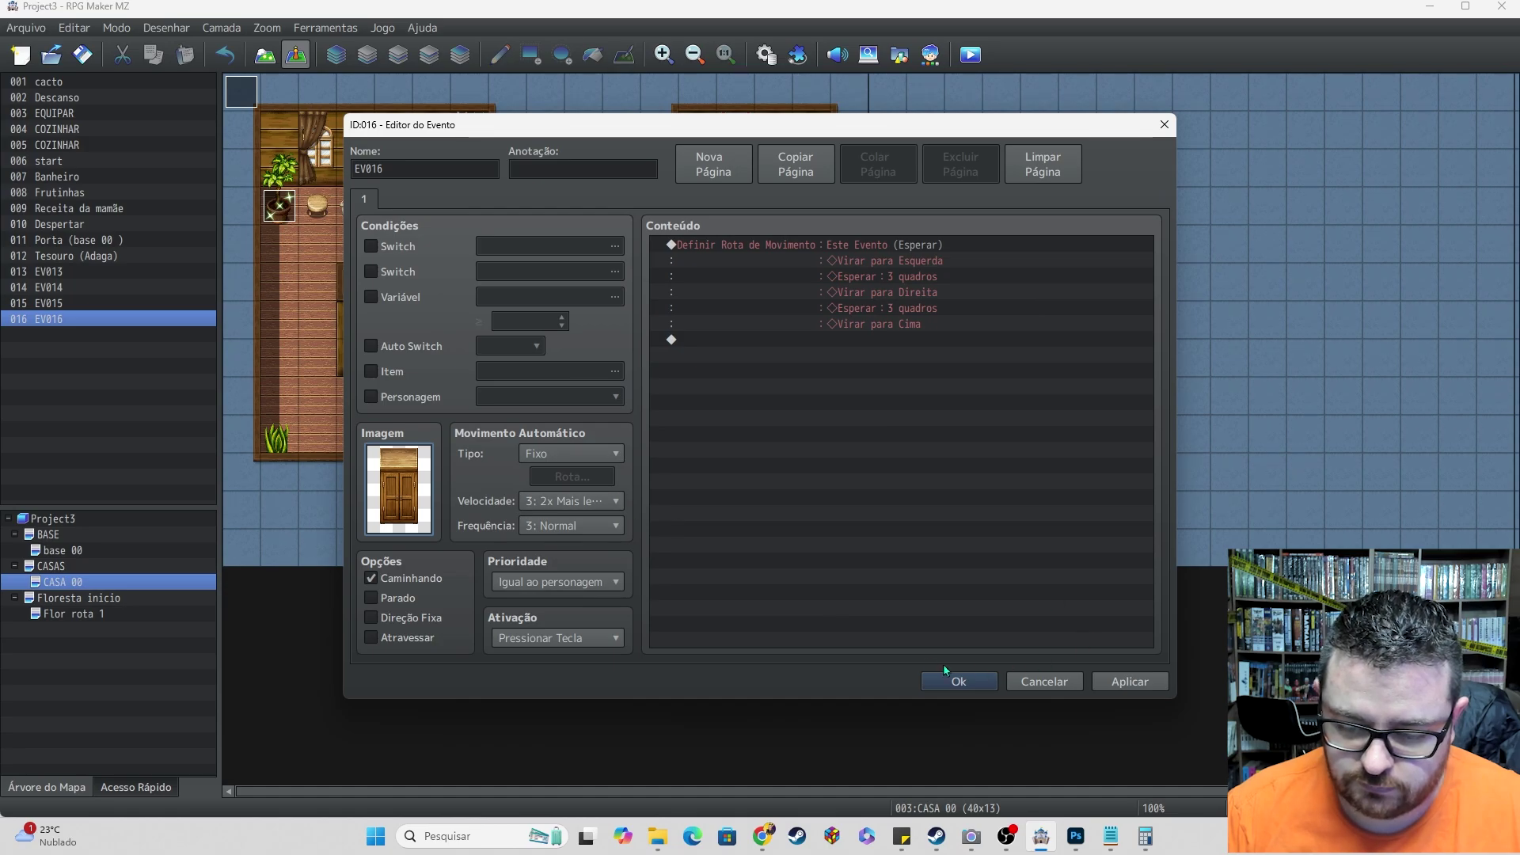
{"action": "double_click", "coordinate": [388, 516]}
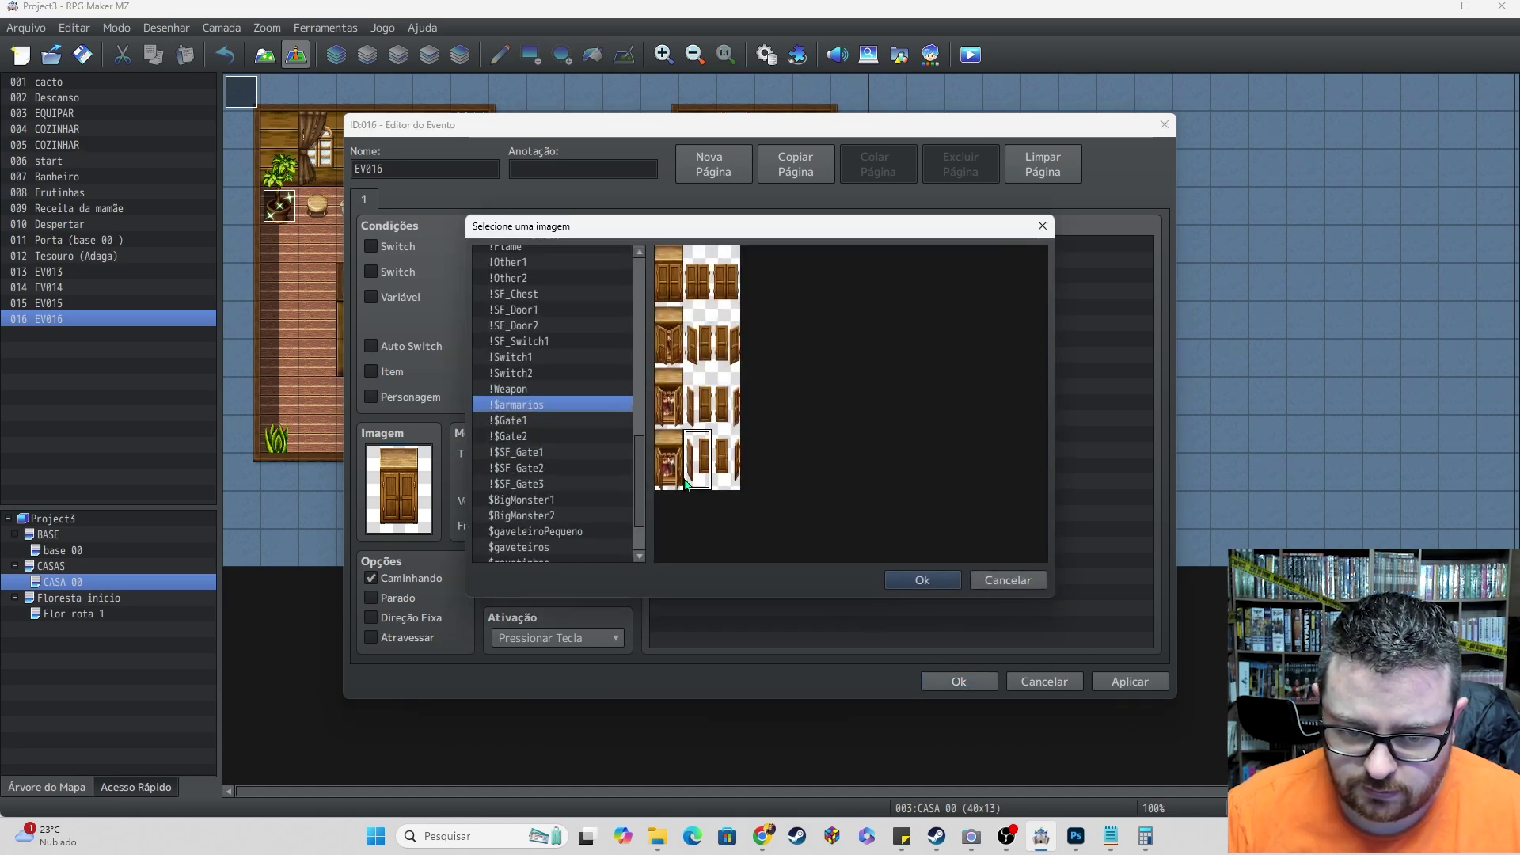
{"action": "left_click", "coordinate": [1010, 580]}
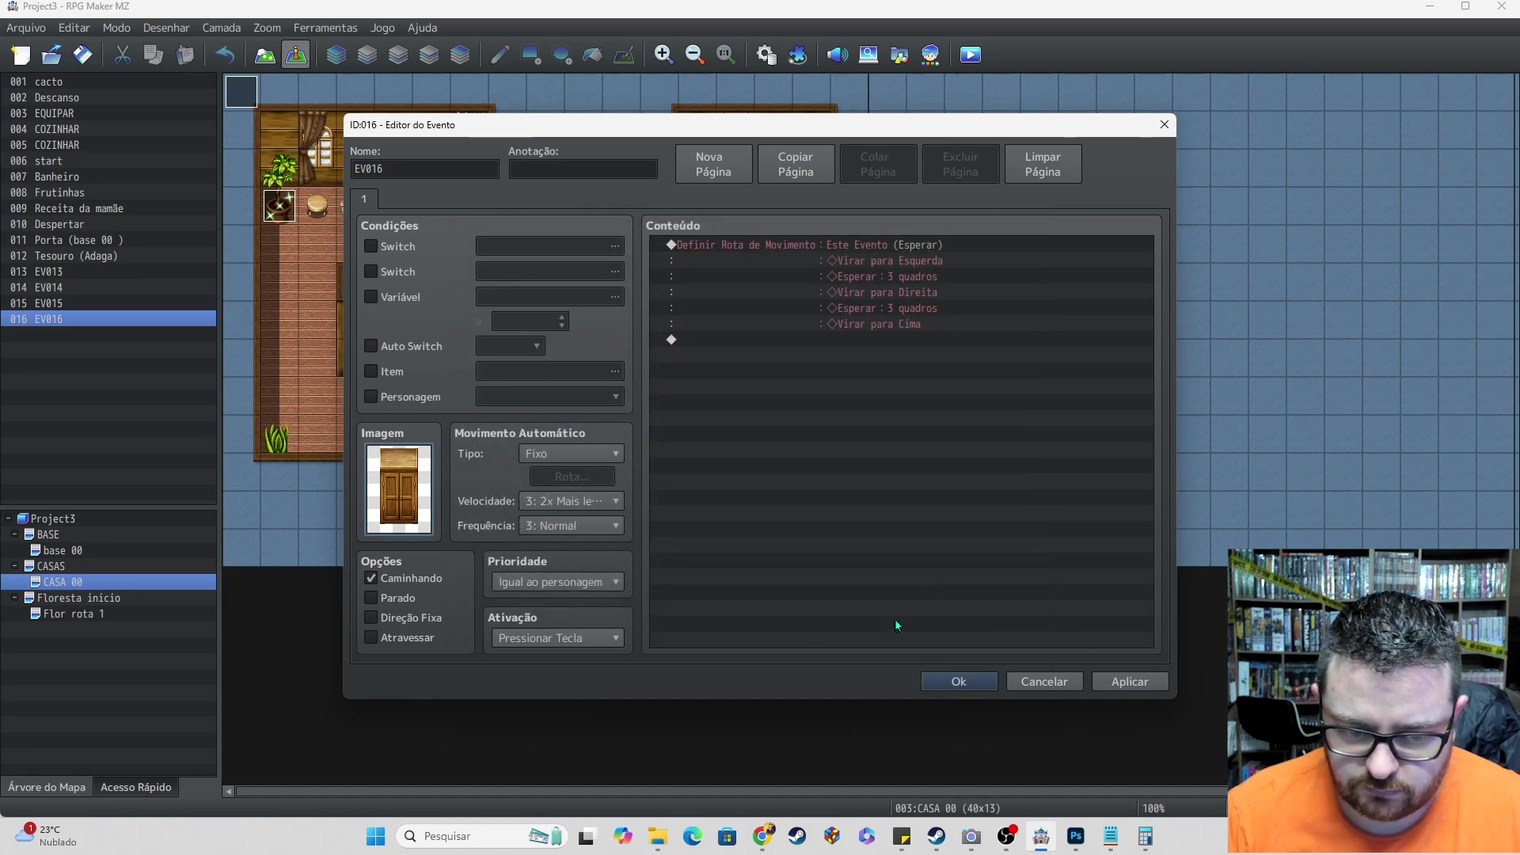
{"action": "left_click", "coordinate": [959, 682]}
- Replace the other three wardrobe events with copies of EV016, one at the corridor's east end and two side by side in the centre
{"action": "key", "text": "Up"}
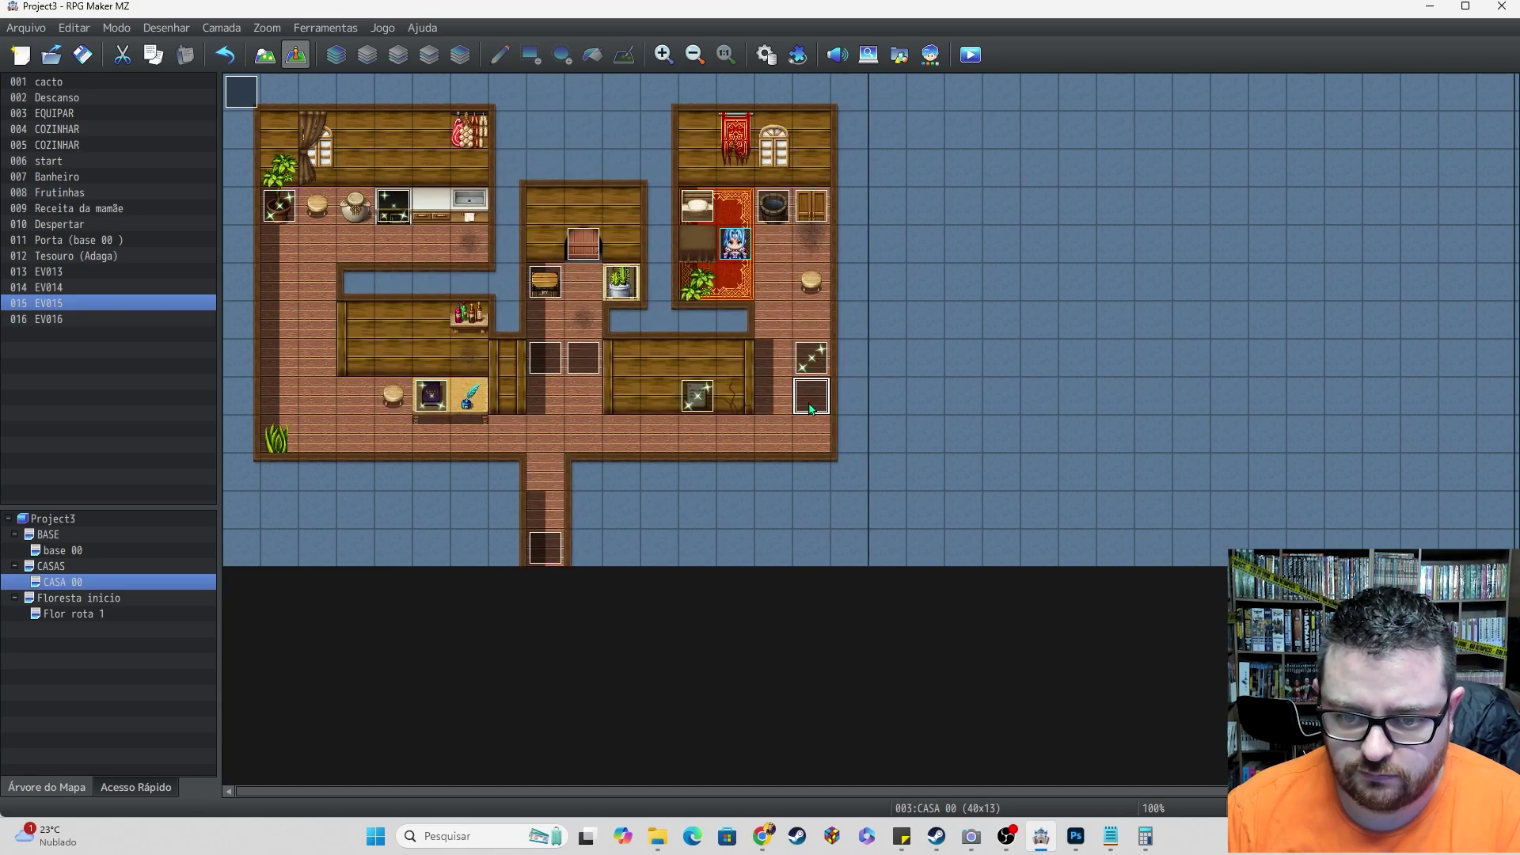
{"action": "key", "text": "Delete"}
{"action": "key", "text": "Delete"}
{"action": "key", "text": "Delete"}
{"action": "left_click", "coordinate": [823, 218]}
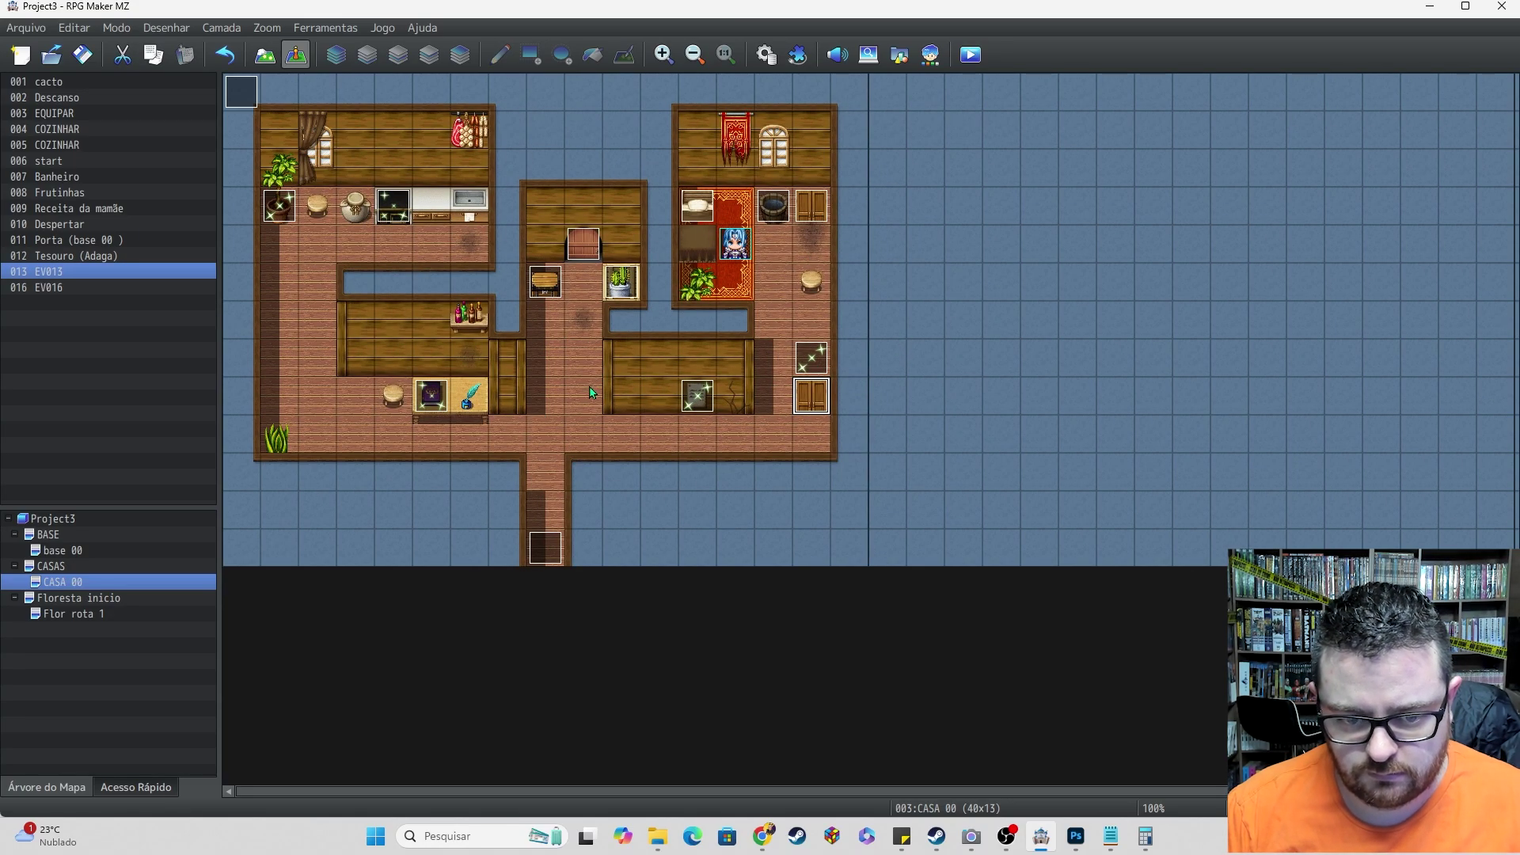
{"action": "key", "text": "ctrl+z"}
{"action": "key", "text": "ctrl+z"}
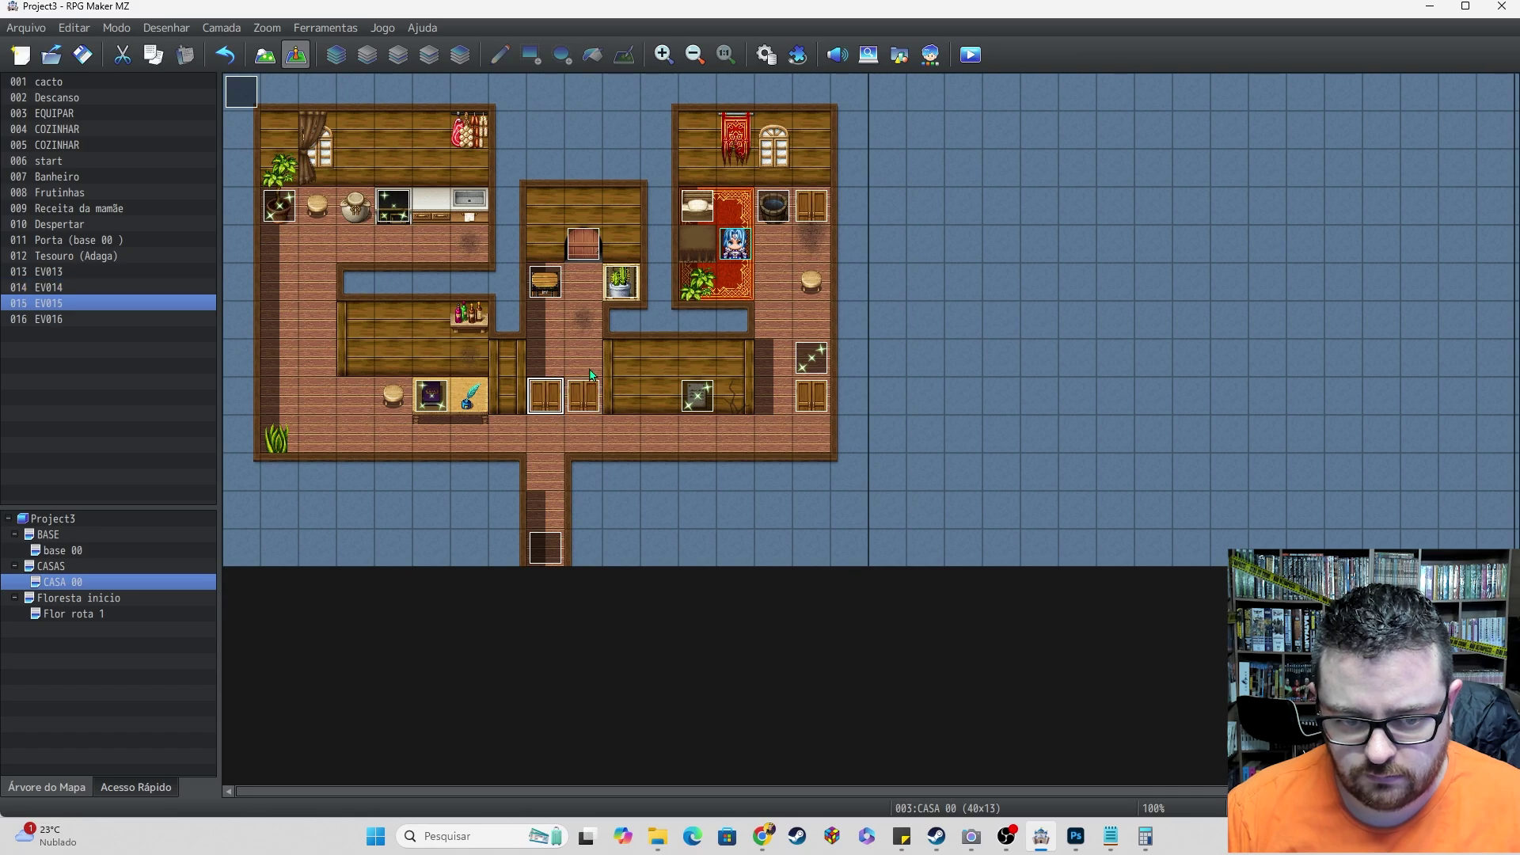
- Save the project, start a playtest and open the bedroom wardrobe
{"action": "left_click", "coordinate": [971, 54]}
{"action": "key", "text": "Return"}
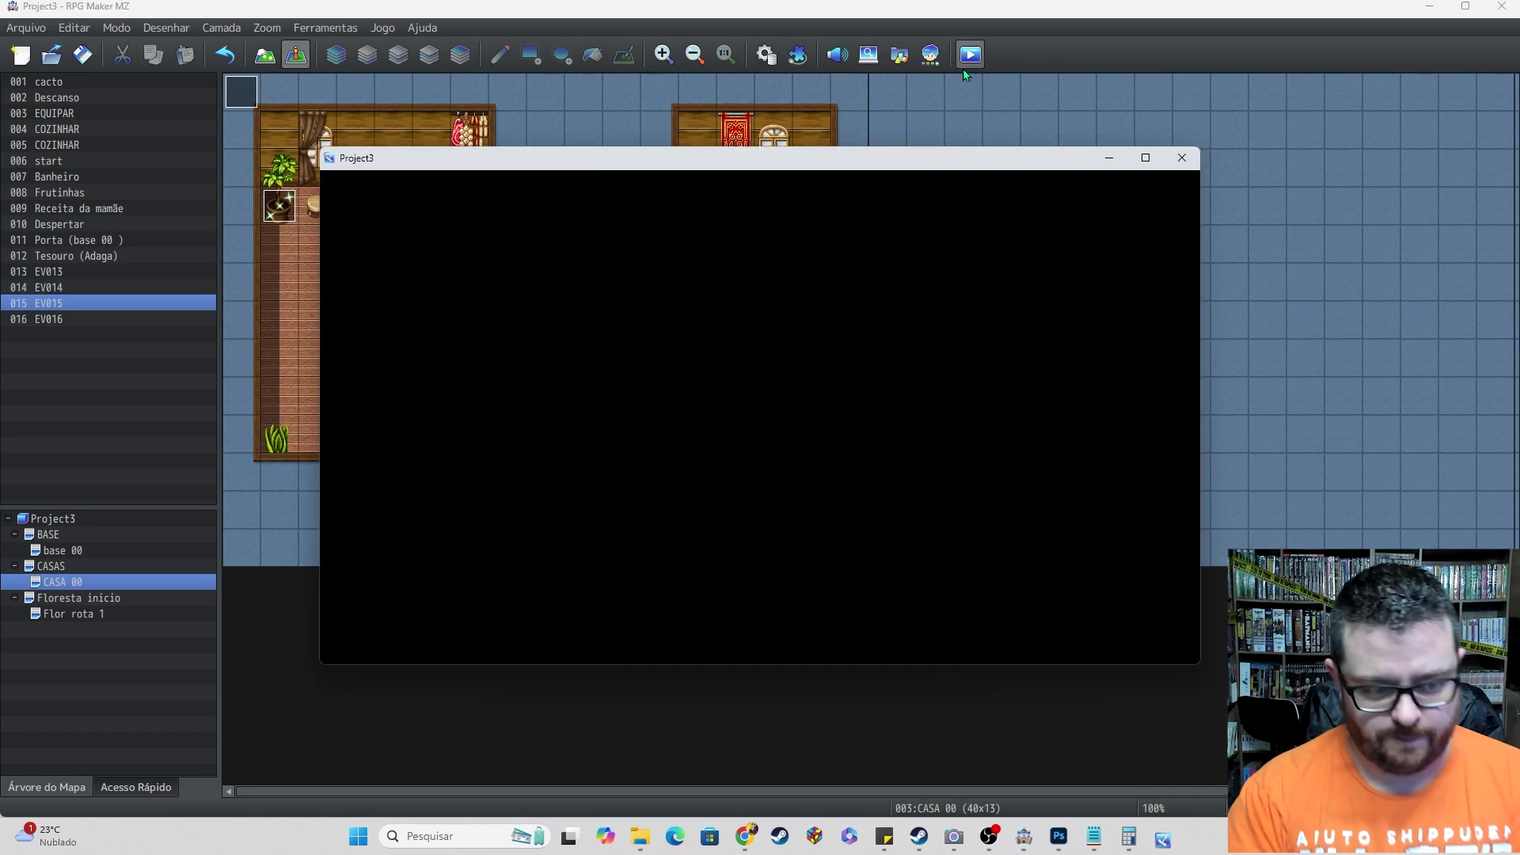
{"action": "key", "text": "Up"}
{"action": "key", "text": "Return"}
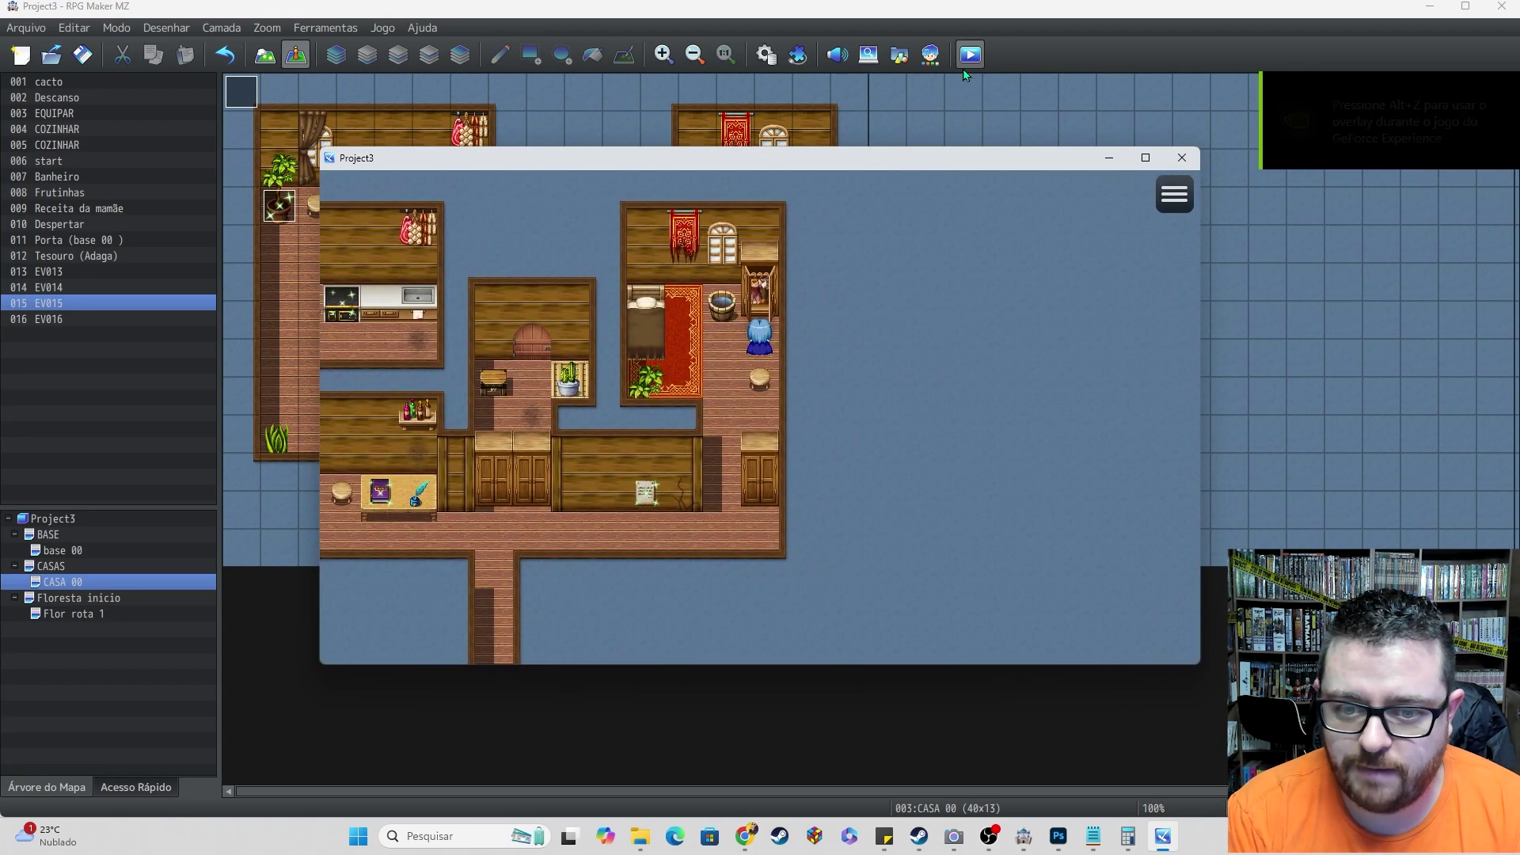
{"action": "key", "text": "Left"}
{"action": "key", "text": "Up"}
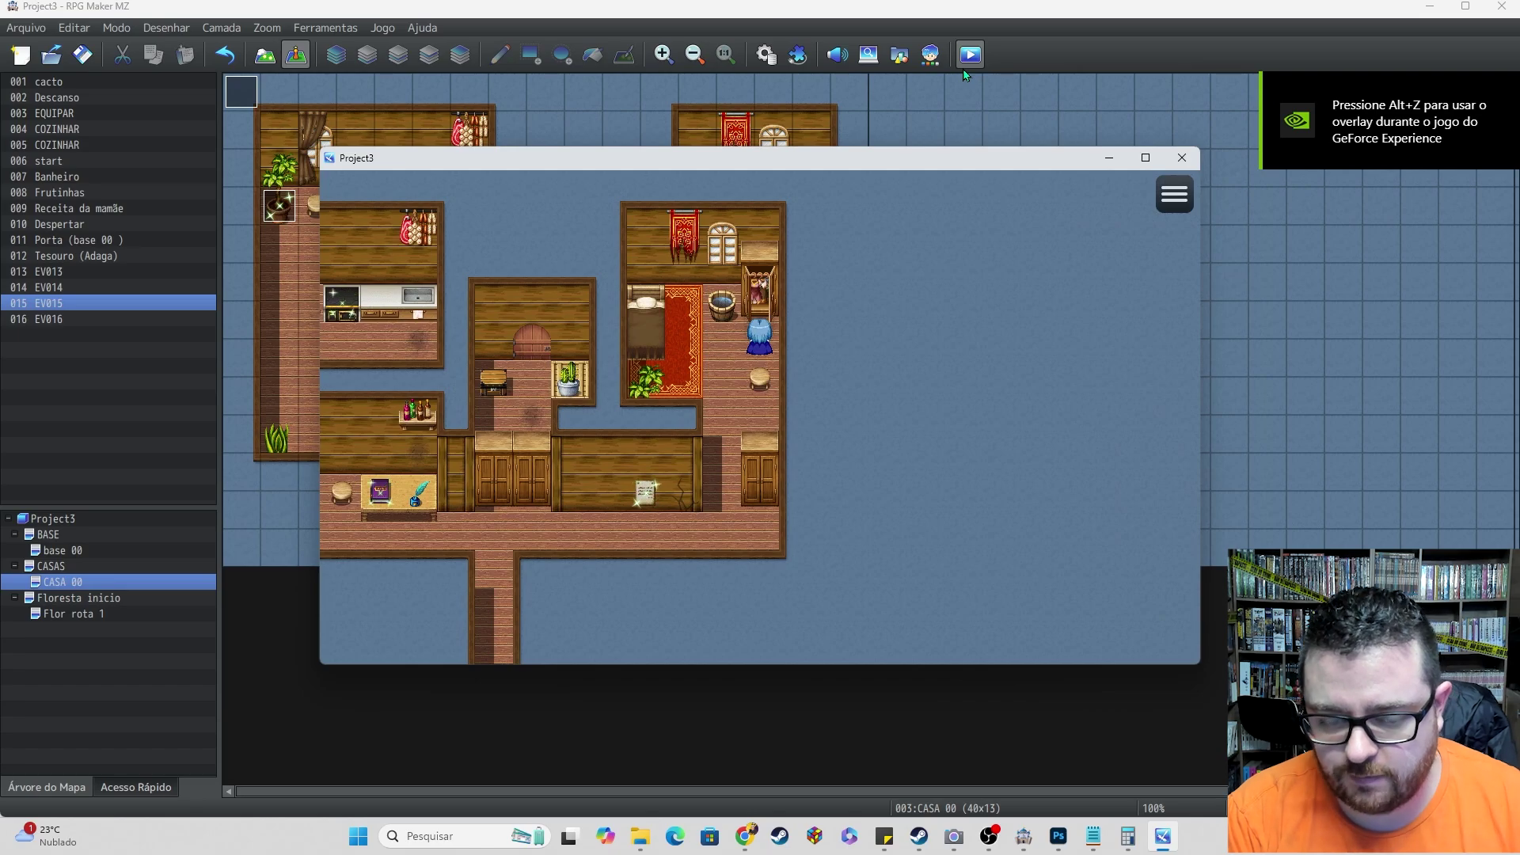
- Walk the character to the wardrobe at the corridor's east end, switch the game to full screen and open the wardrobe
{"action": "key", "text": "Left"}
{"action": "key", "text": "Down"}
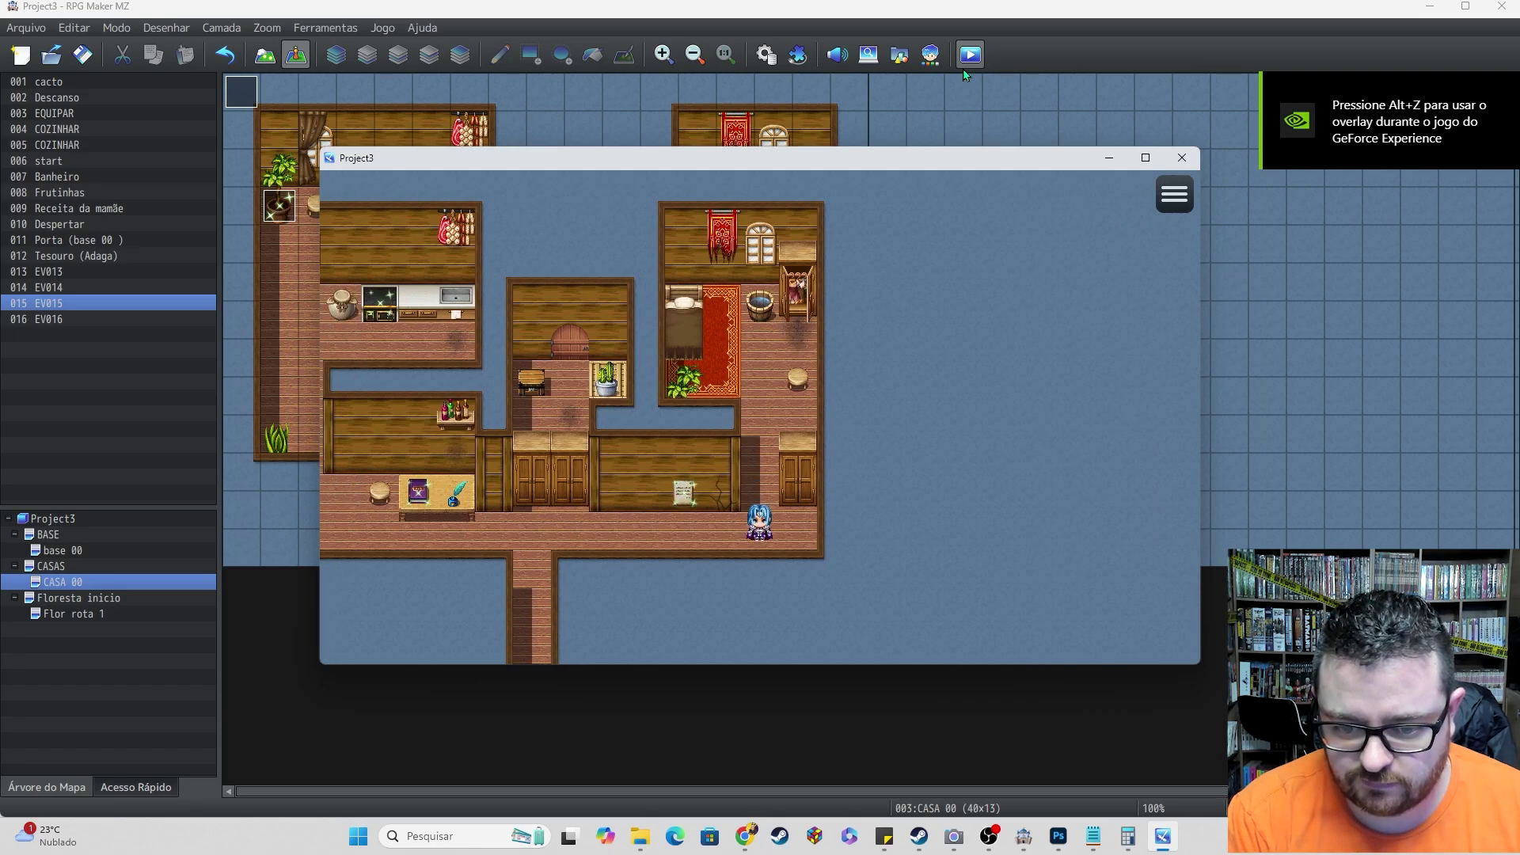
{"action": "key", "text": "Right"}
{"action": "key", "text": "Up"}
{"action": "key", "text": "F4"}
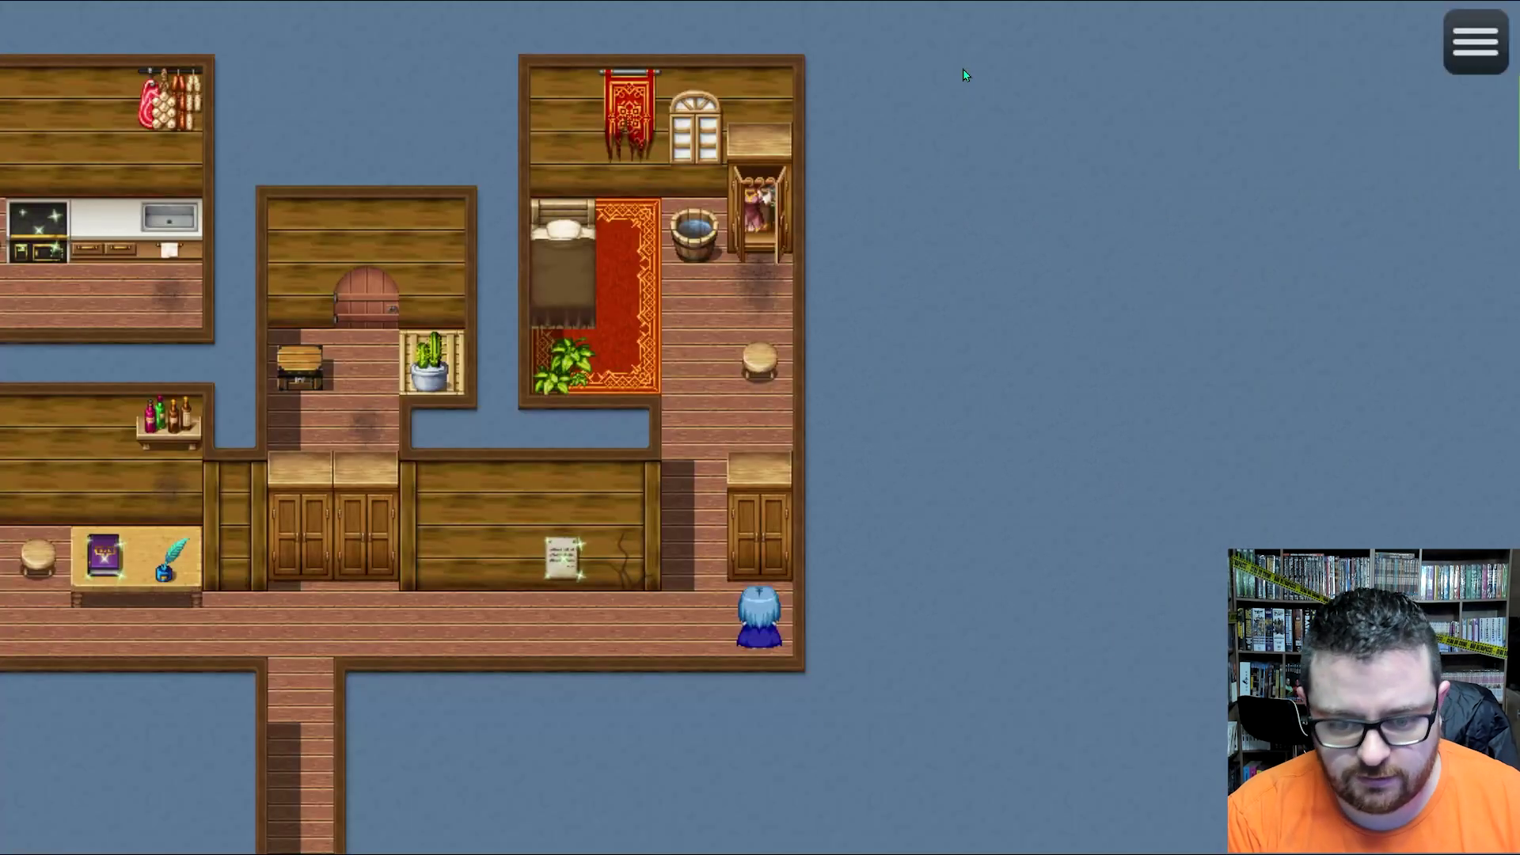
{"action": "key", "text": "Return"}
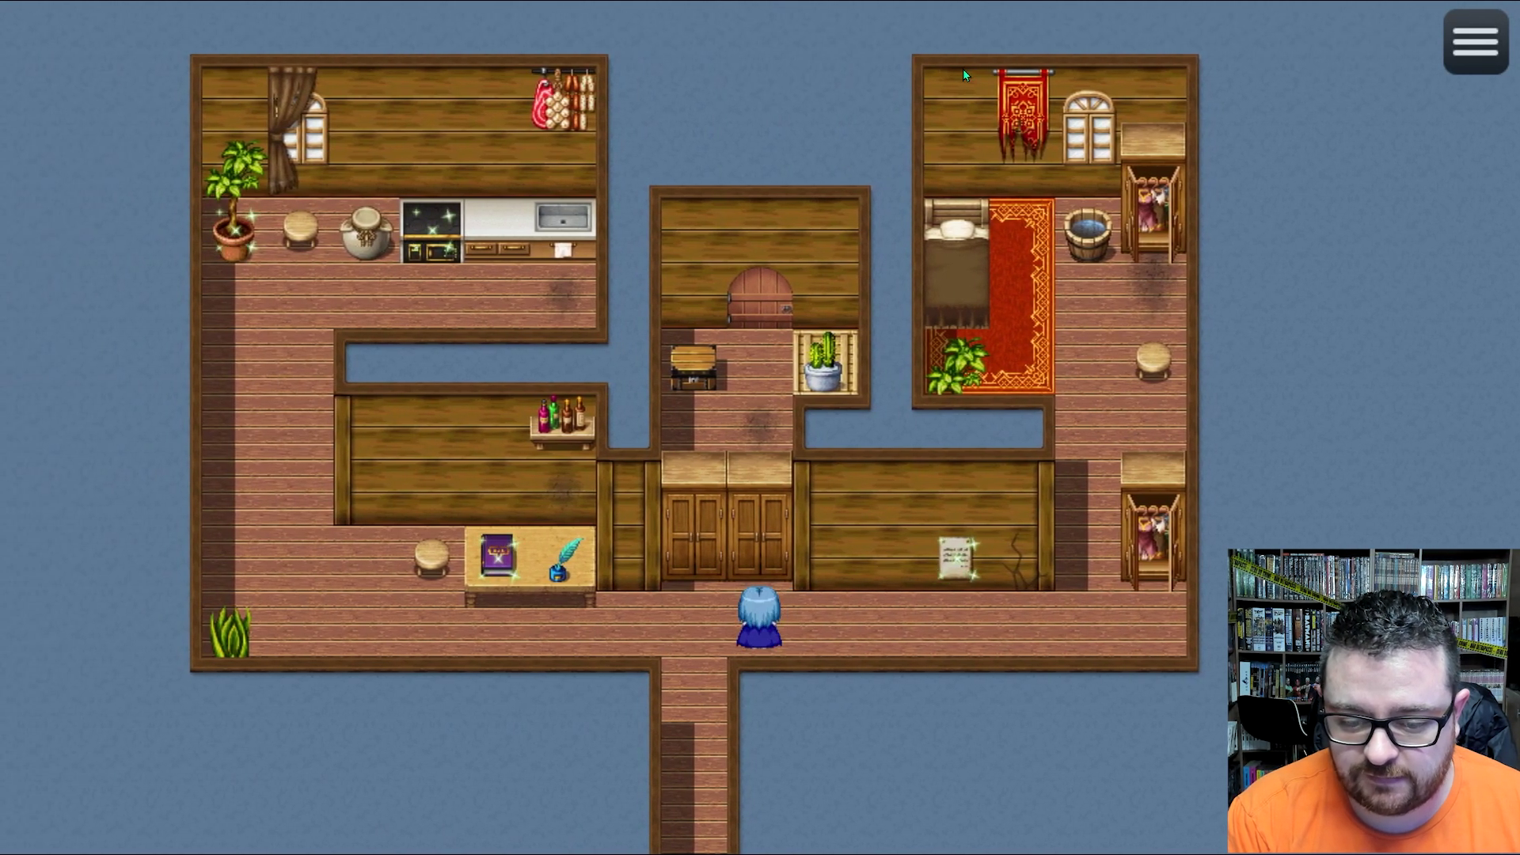
- Open both central wardrobes with the character
{"action": "key", "text": "Return"}
{"action": "key", "text": "Left"}
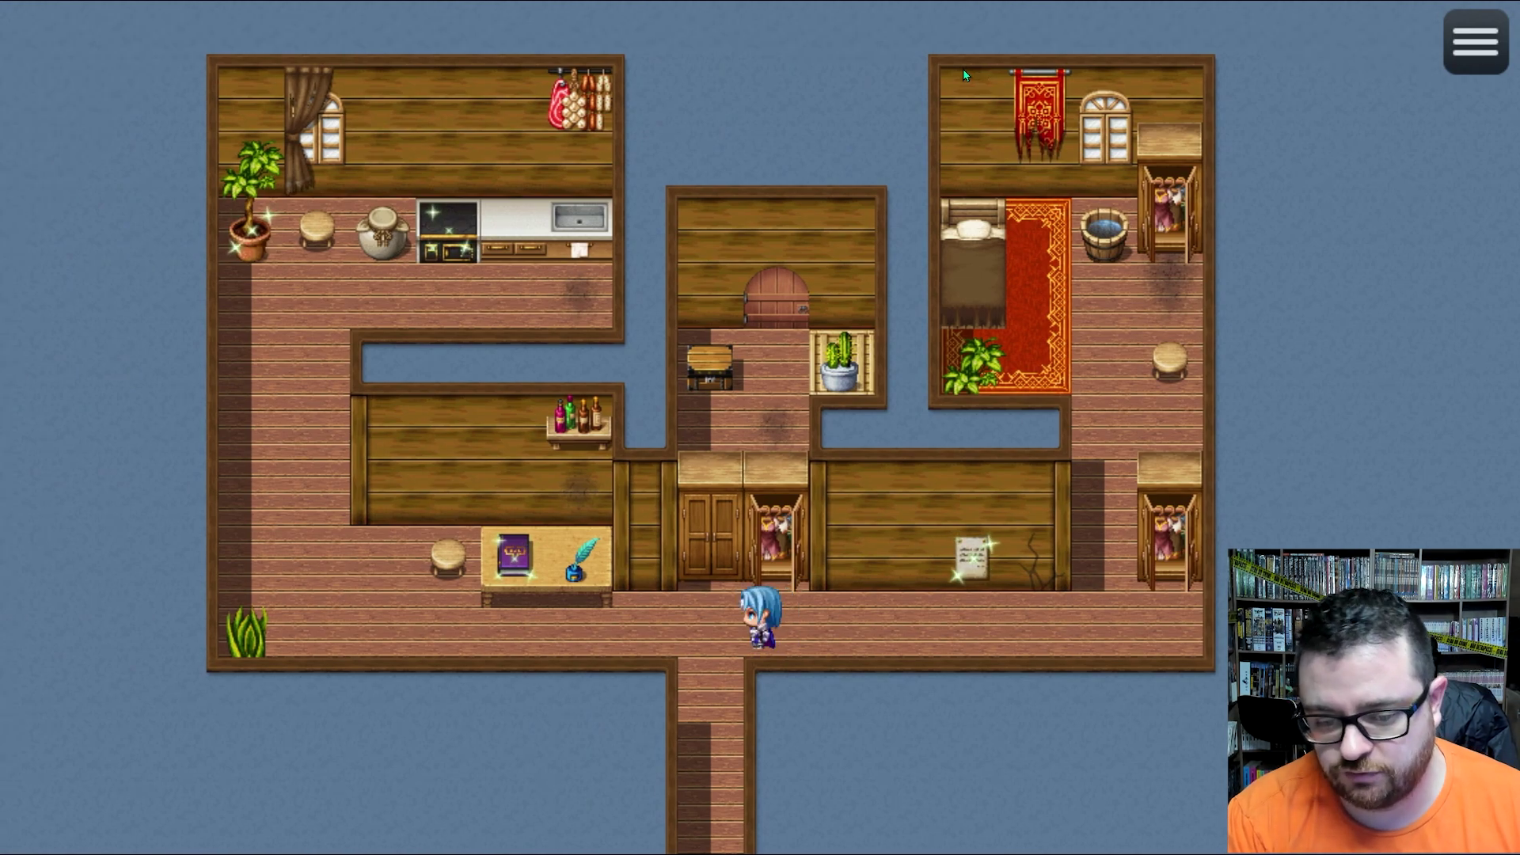
{"action": "key", "text": "Up"}
{"action": "key", "text": "Return"}
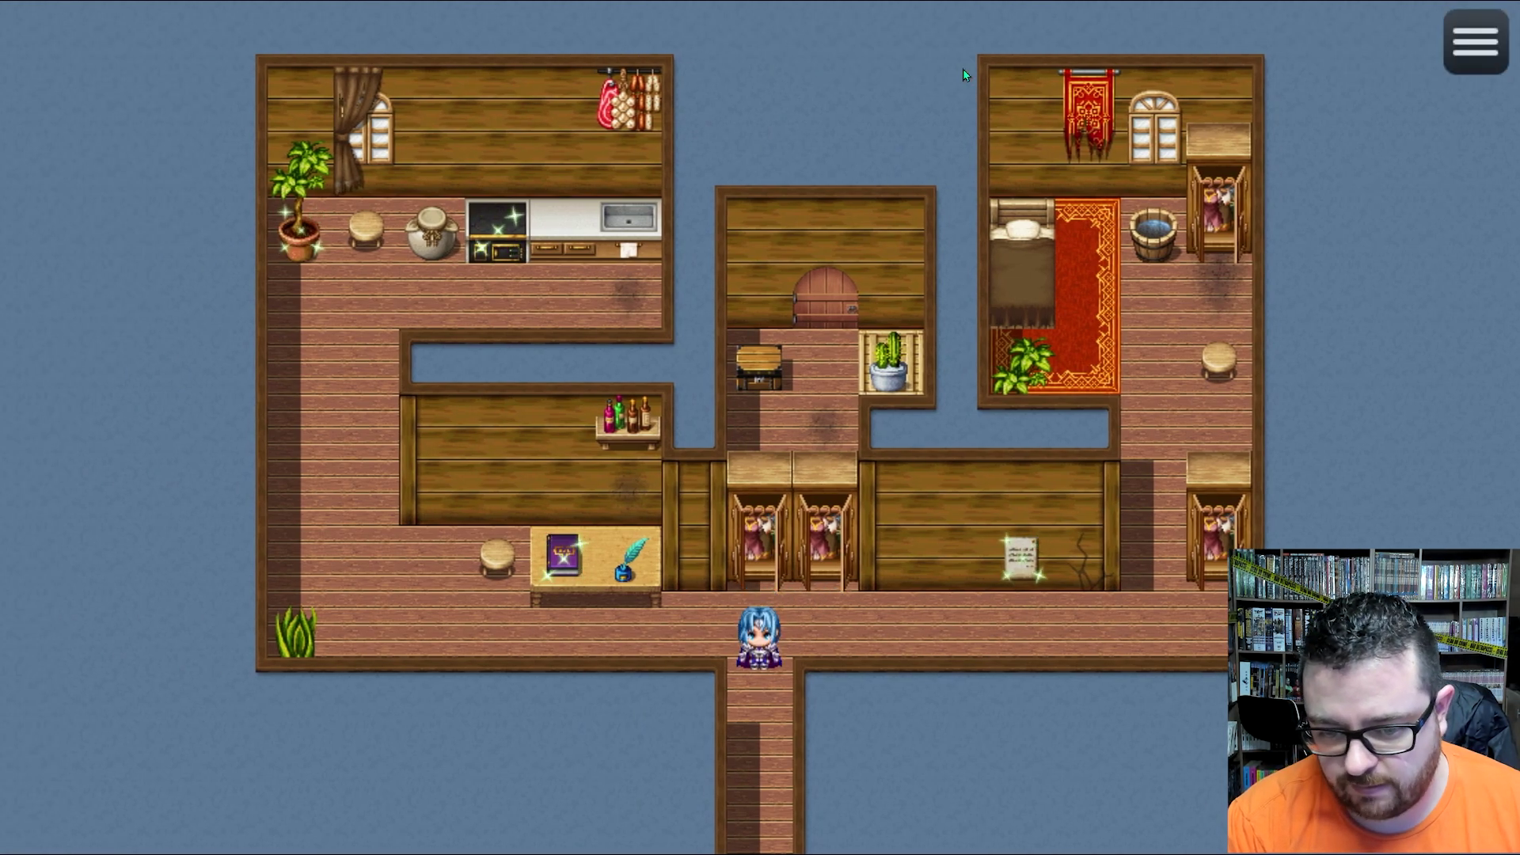
- Walk the character back and forth in front of the open central wardrobes and east along the corridor to check their display
{"action": "key", "text": "Down"}
{"action": "key", "text": "Up"}
{"action": "key", "text": "Right"}
{"action": "key", "text": "Right"}
{"action": "key", "text": "Up"}
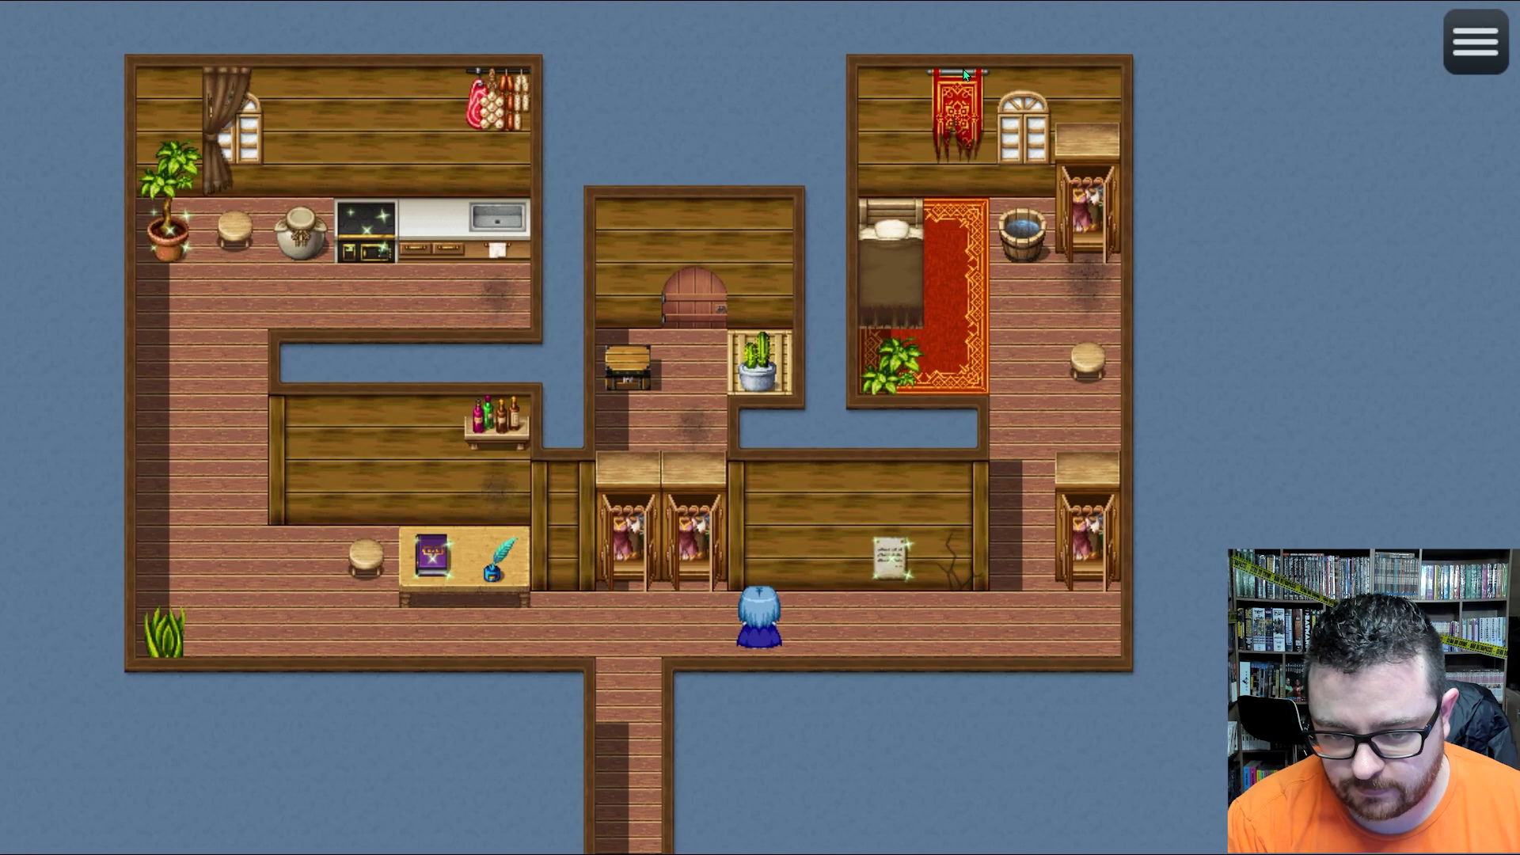
{"action": "key", "text": "Left"}
{"action": "key", "text": "Right"}
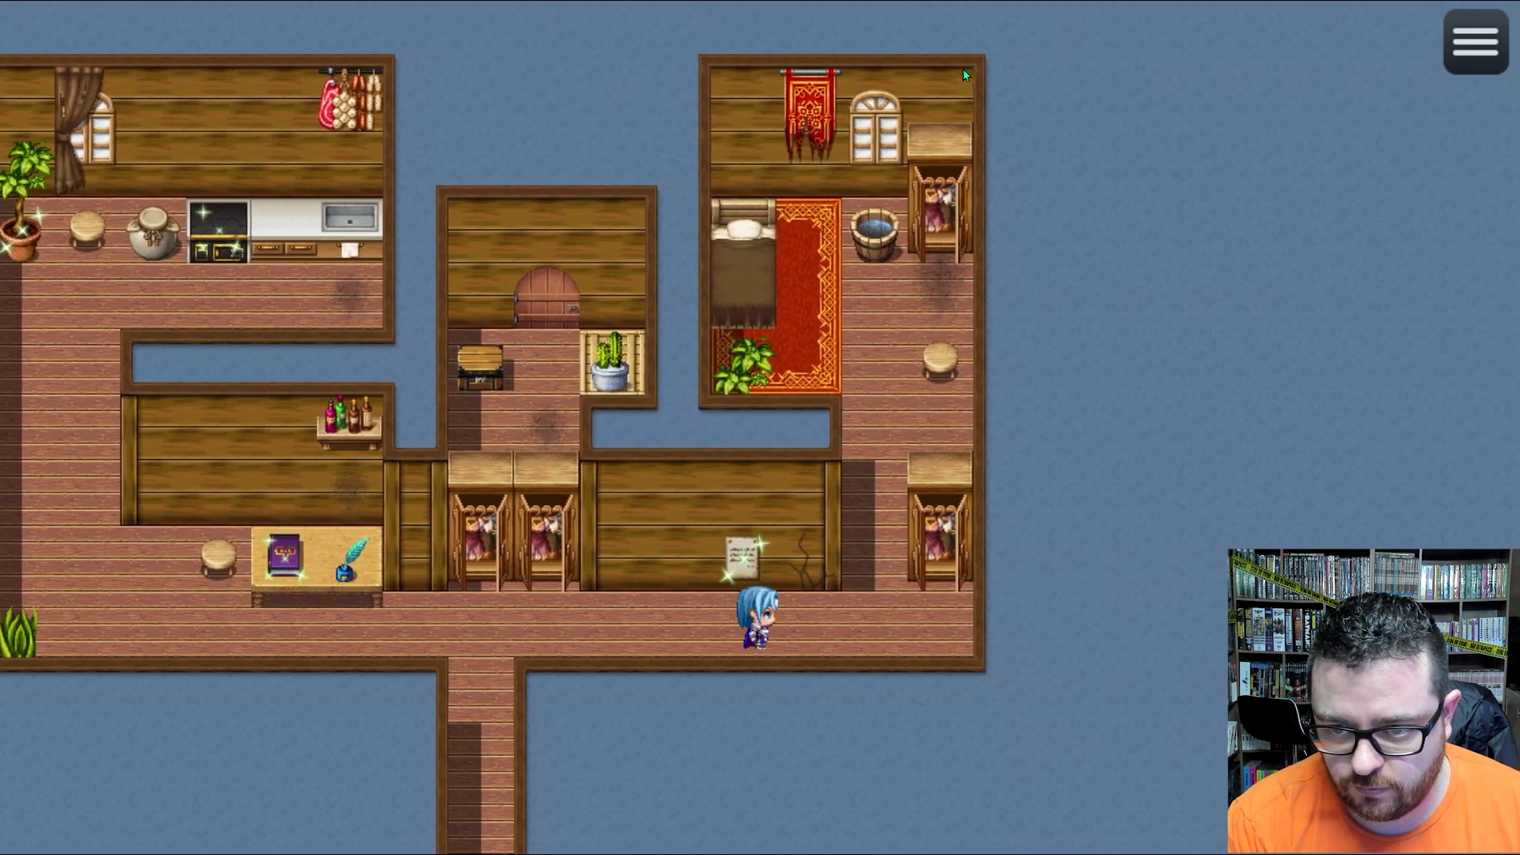
- Walk the character into the bedroom in front of the open wardrobe, leave full screen and close the playtest
{"action": "key", "text": "Right"}
{"action": "key", "text": "Up"}
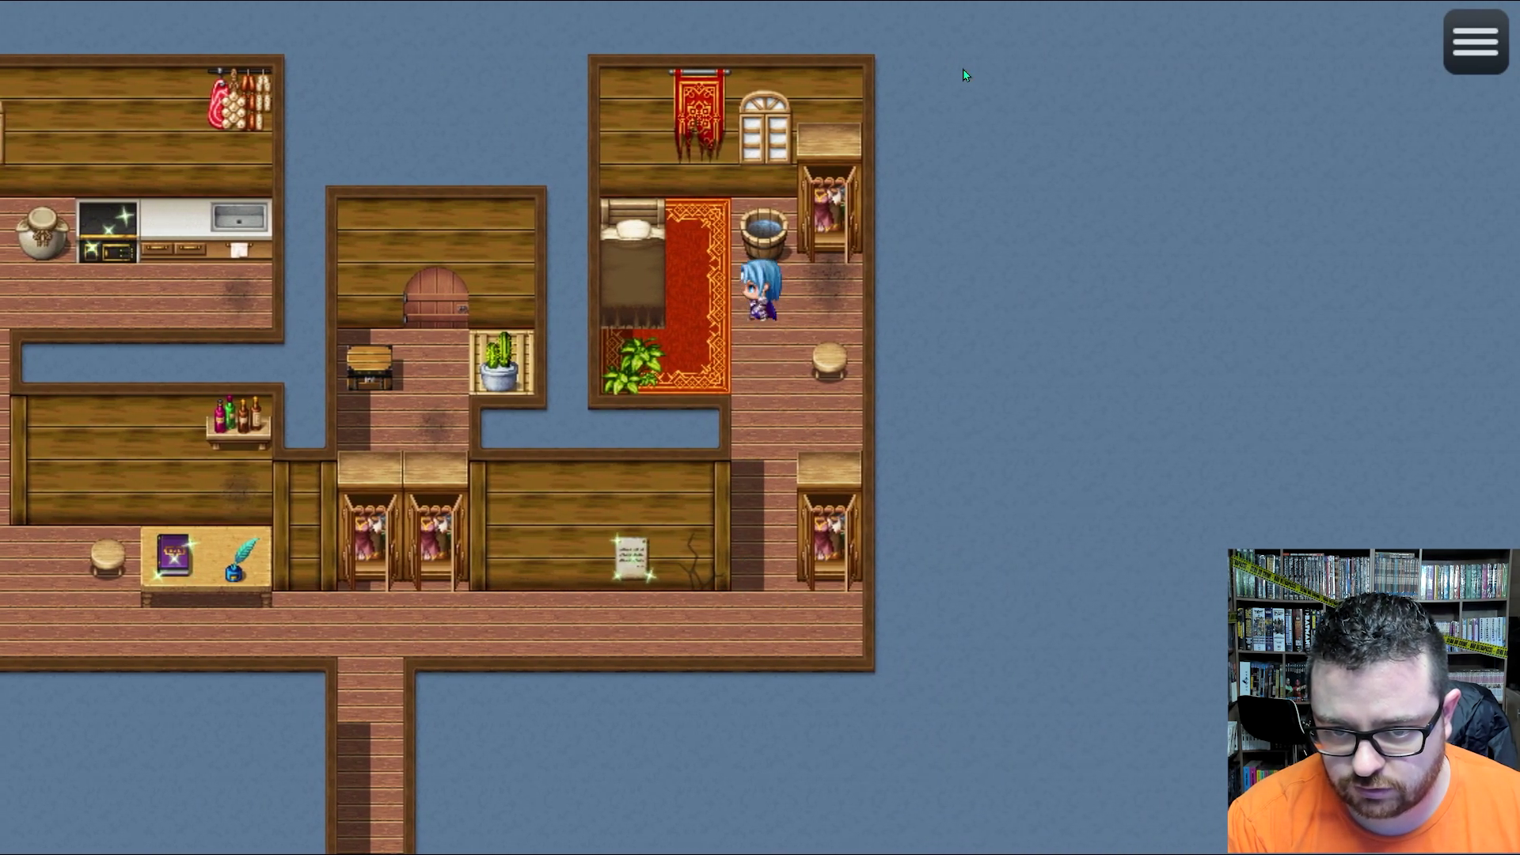
{"action": "key", "text": "Left"}
{"action": "key", "text": "Up"}
{"action": "key", "text": "Down"}
{"action": "key", "text": "Right"}
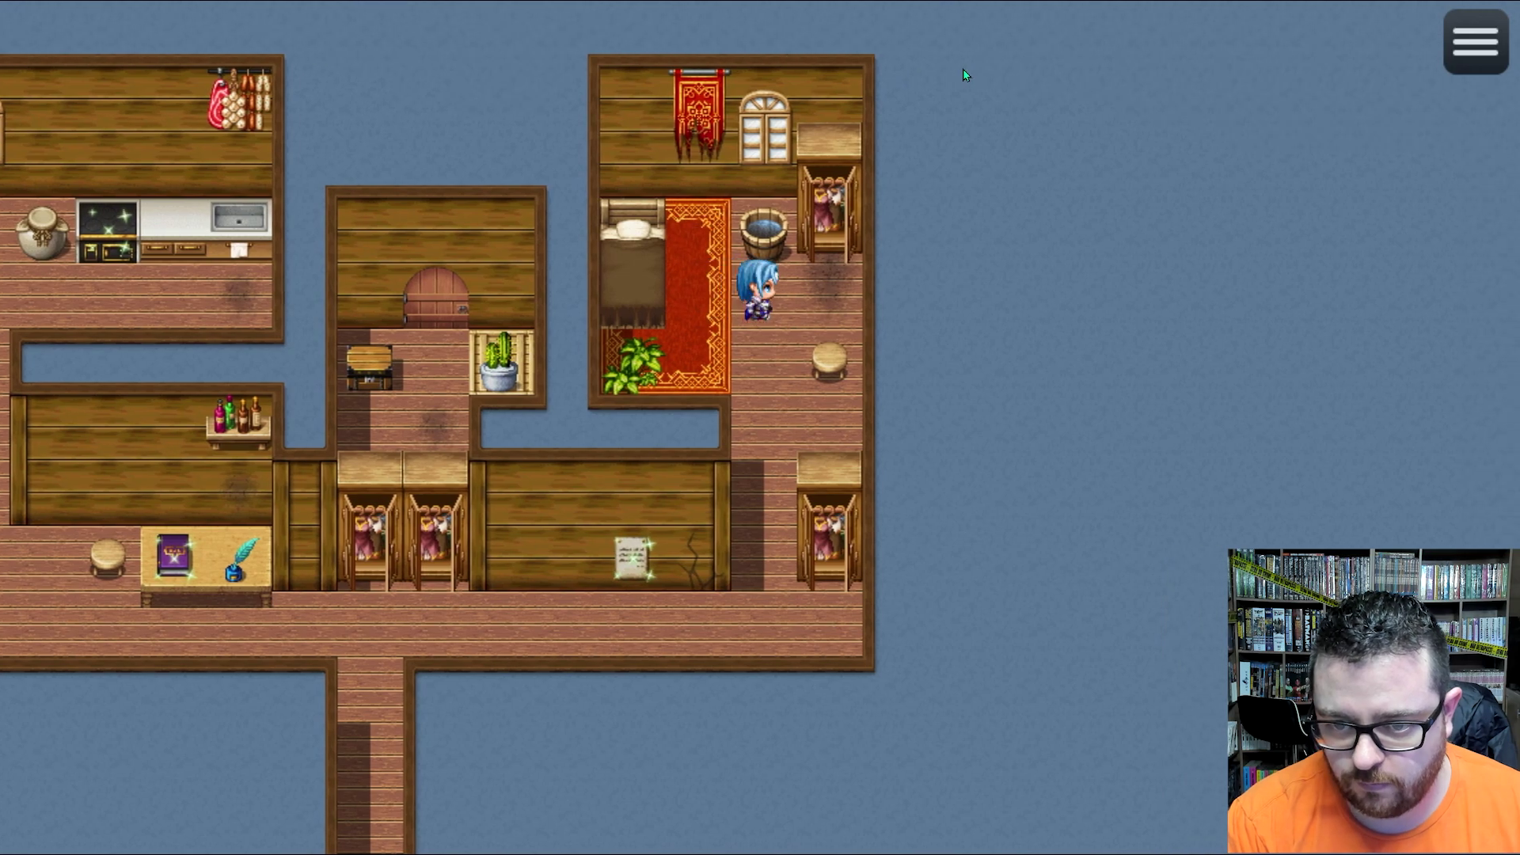
{"action": "key", "text": "Right"}
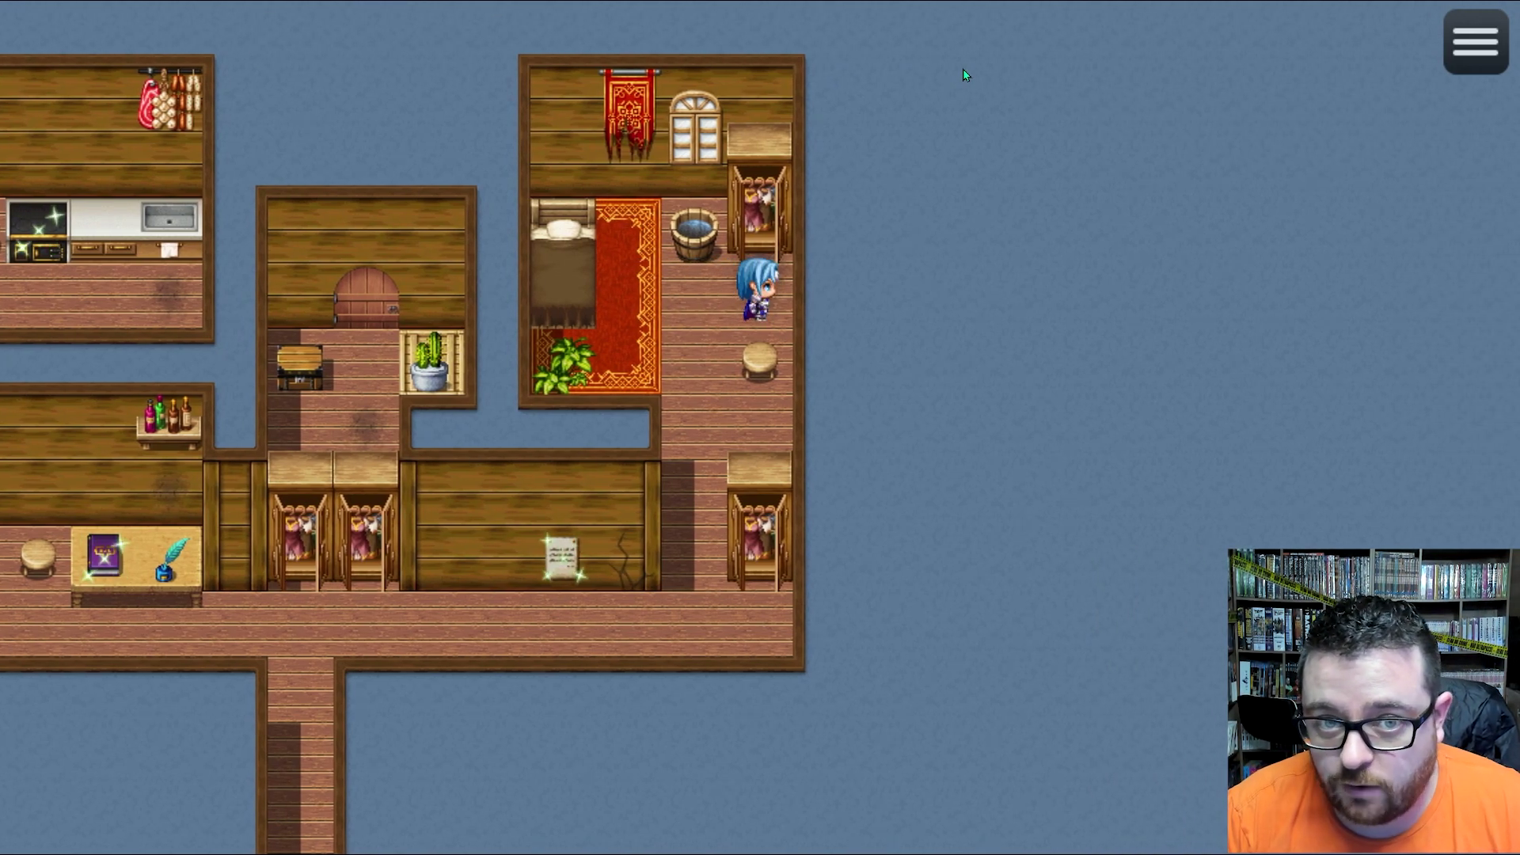
{"action": "key", "text": "F4"}
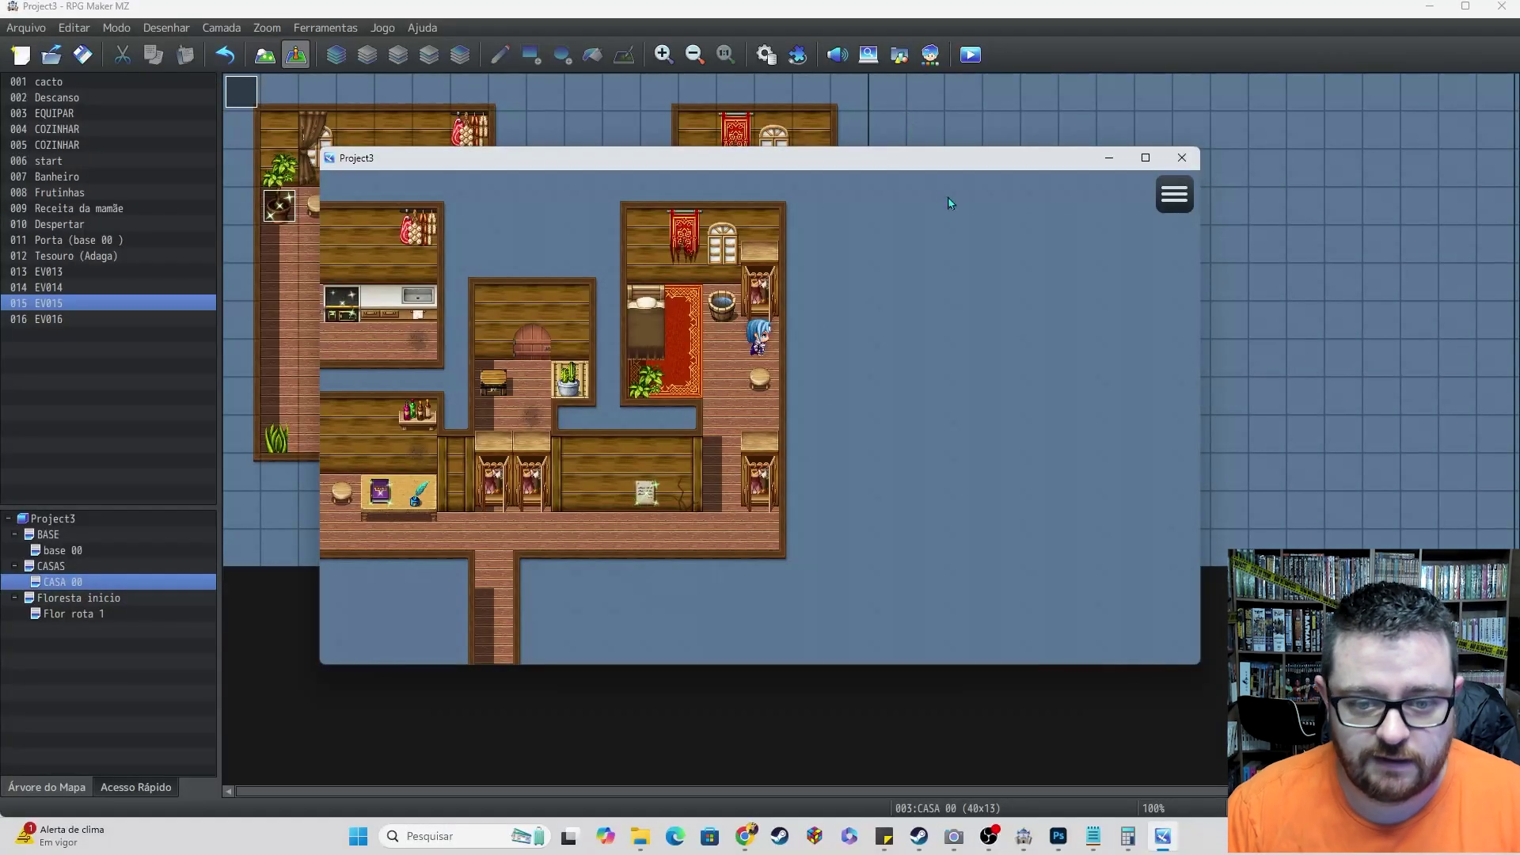
{"action": "left_click", "coordinate": [1192, 162]}
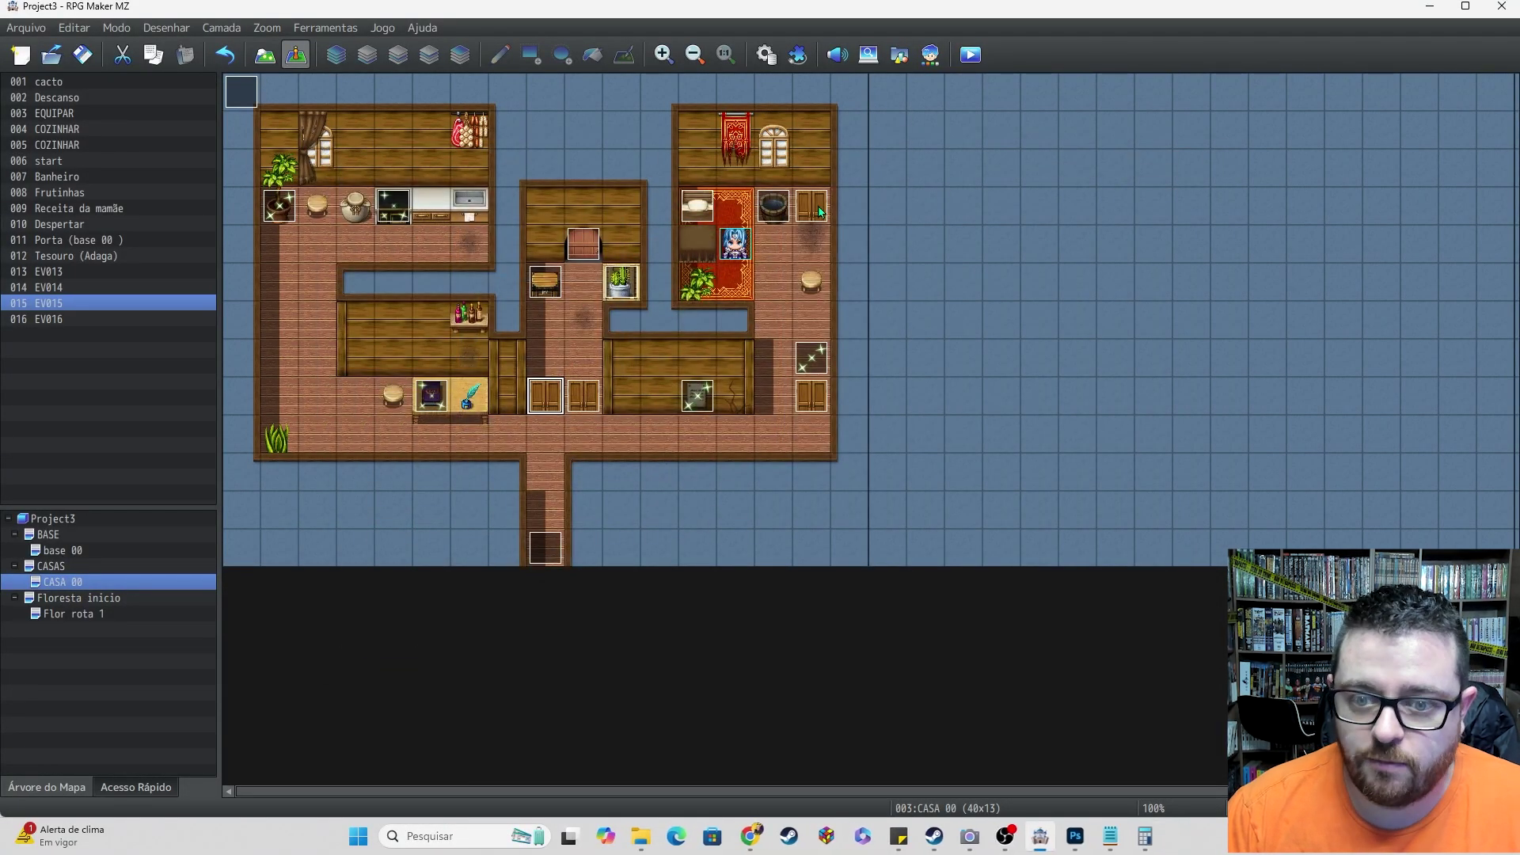
- Delete the EQUIPAR event and the three wardrobe events EV013, EV014 and EV015, keeping only the bedroom wardrobe EV016
{"action": "left_click", "coordinate": [821, 211]}
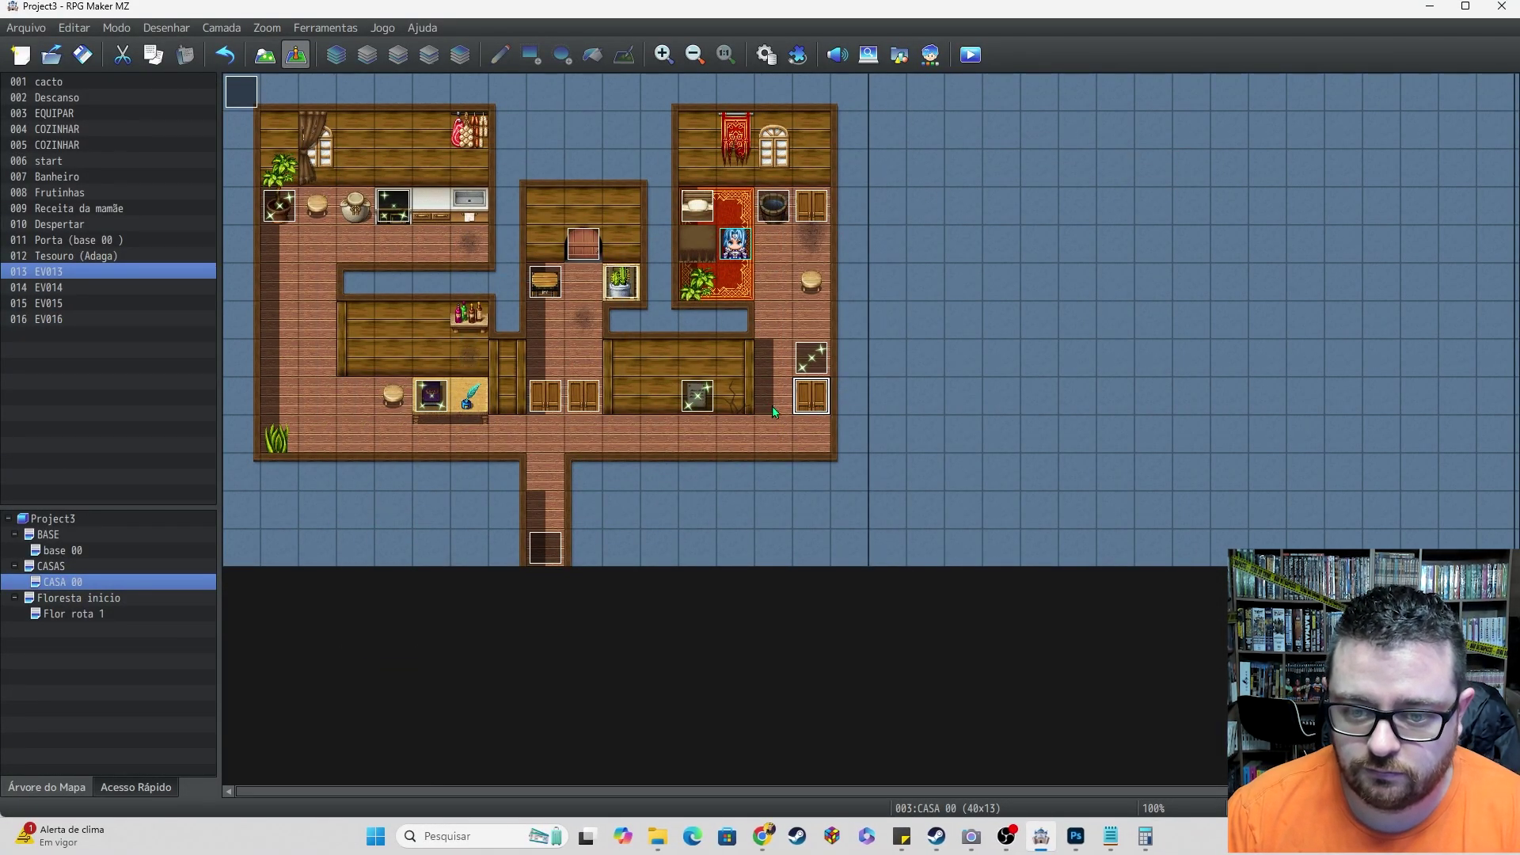
{"action": "key", "text": "Delete"}
{"action": "left_click", "coordinate": [811, 359]}
{"action": "key", "text": "Delete"}
{"action": "left_click", "coordinate": [584, 396]}
{"action": "key", "text": "Delete"}
{"action": "left_click", "coordinate": [559, 400]}
{"action": "key", "text": "Delete"}
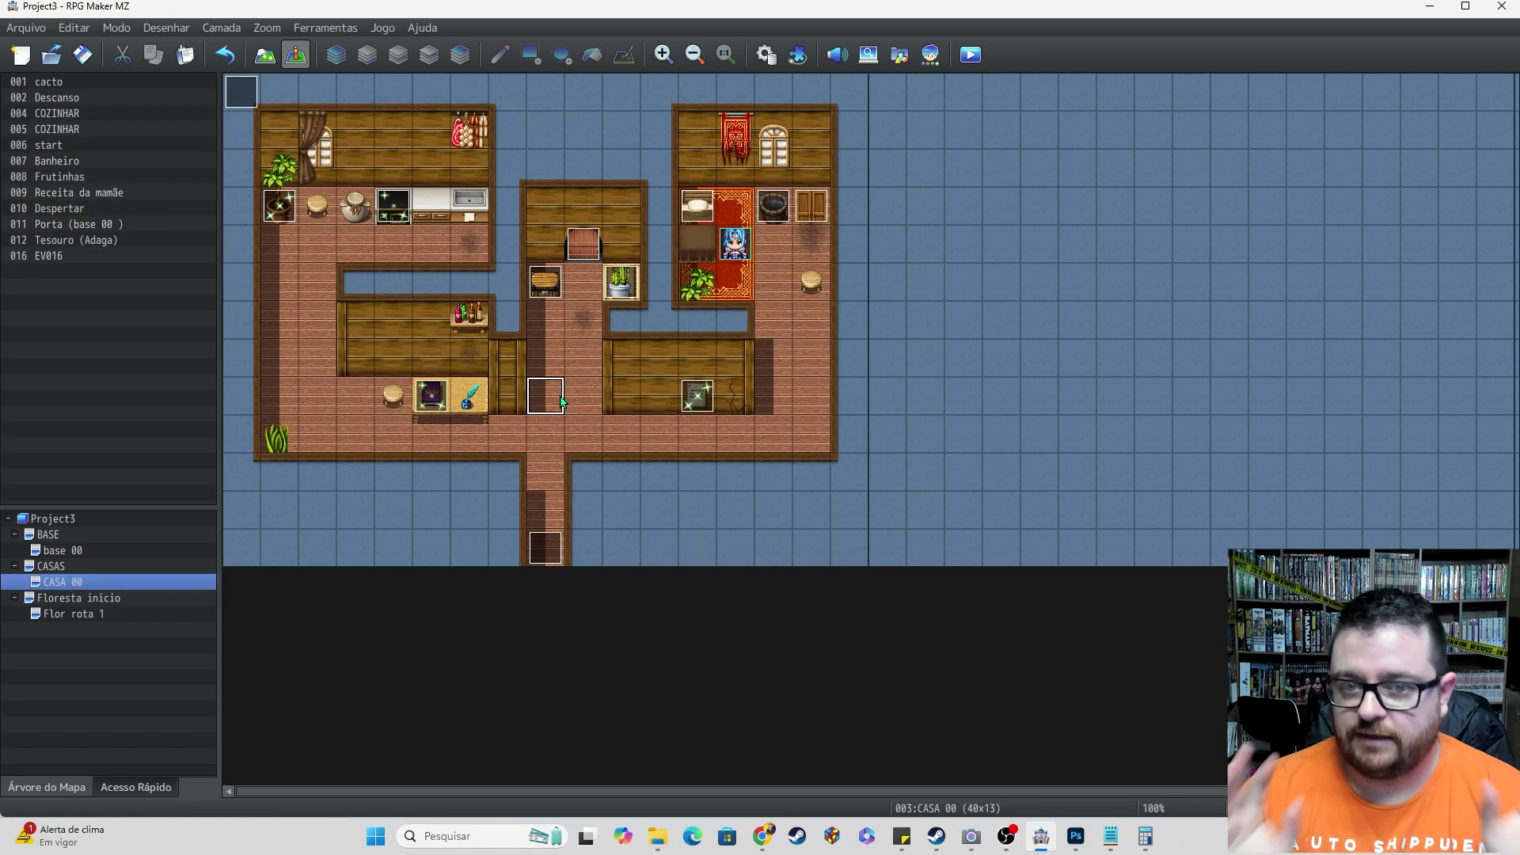
- Browse the character resource import from the Resource Manager to the RPG Maker MV NewData/img/characters folder
{"action": "left_click", "coordinate": [898, 56]}
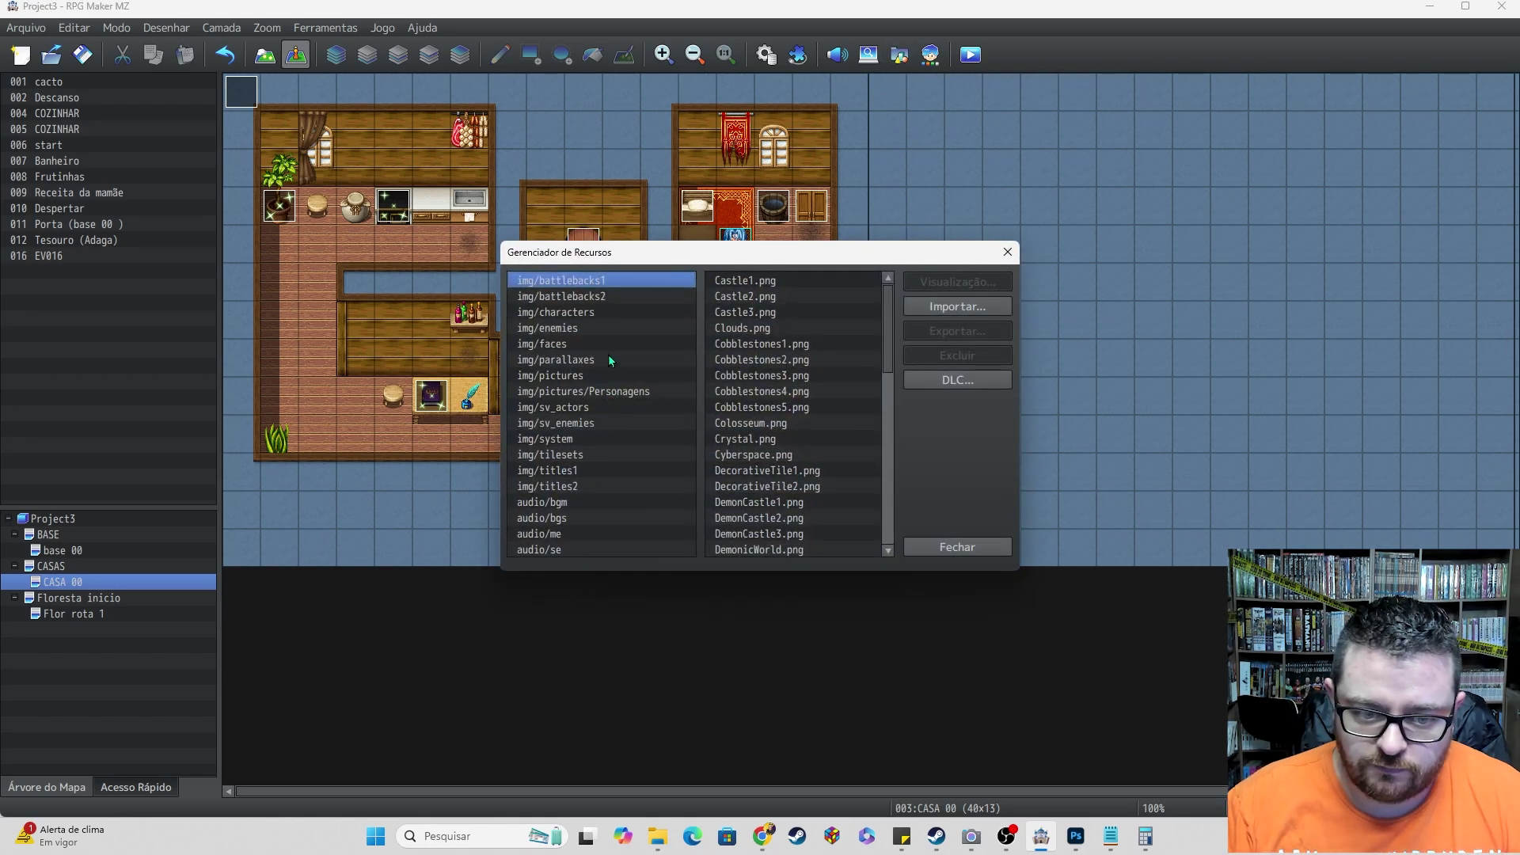
{"action": "left_click", "coordinate": [602, 311]}
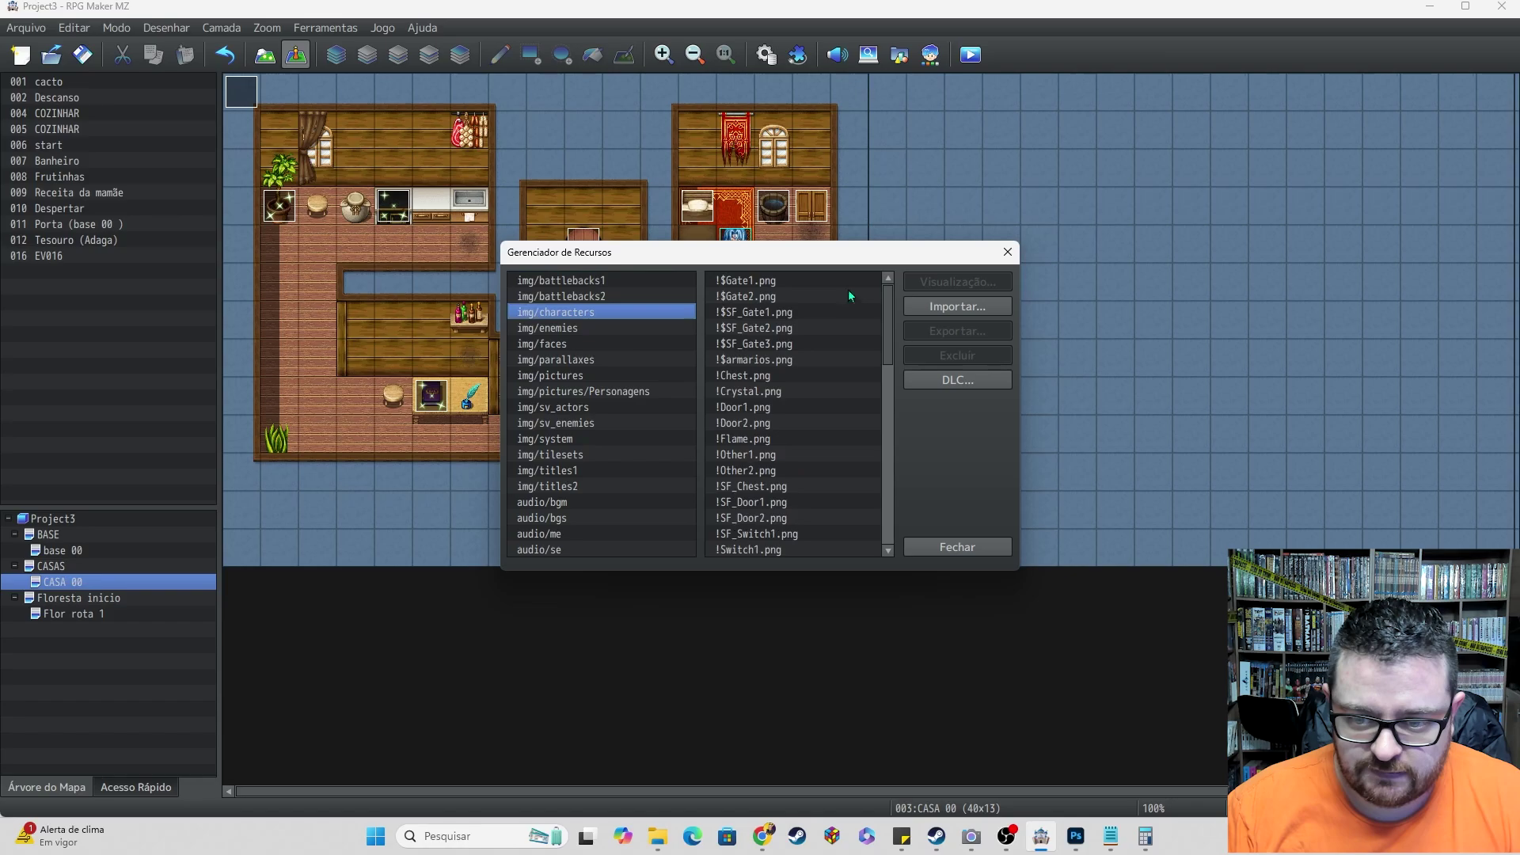
{"action": "left_click", "coordinate": [958, 379]}
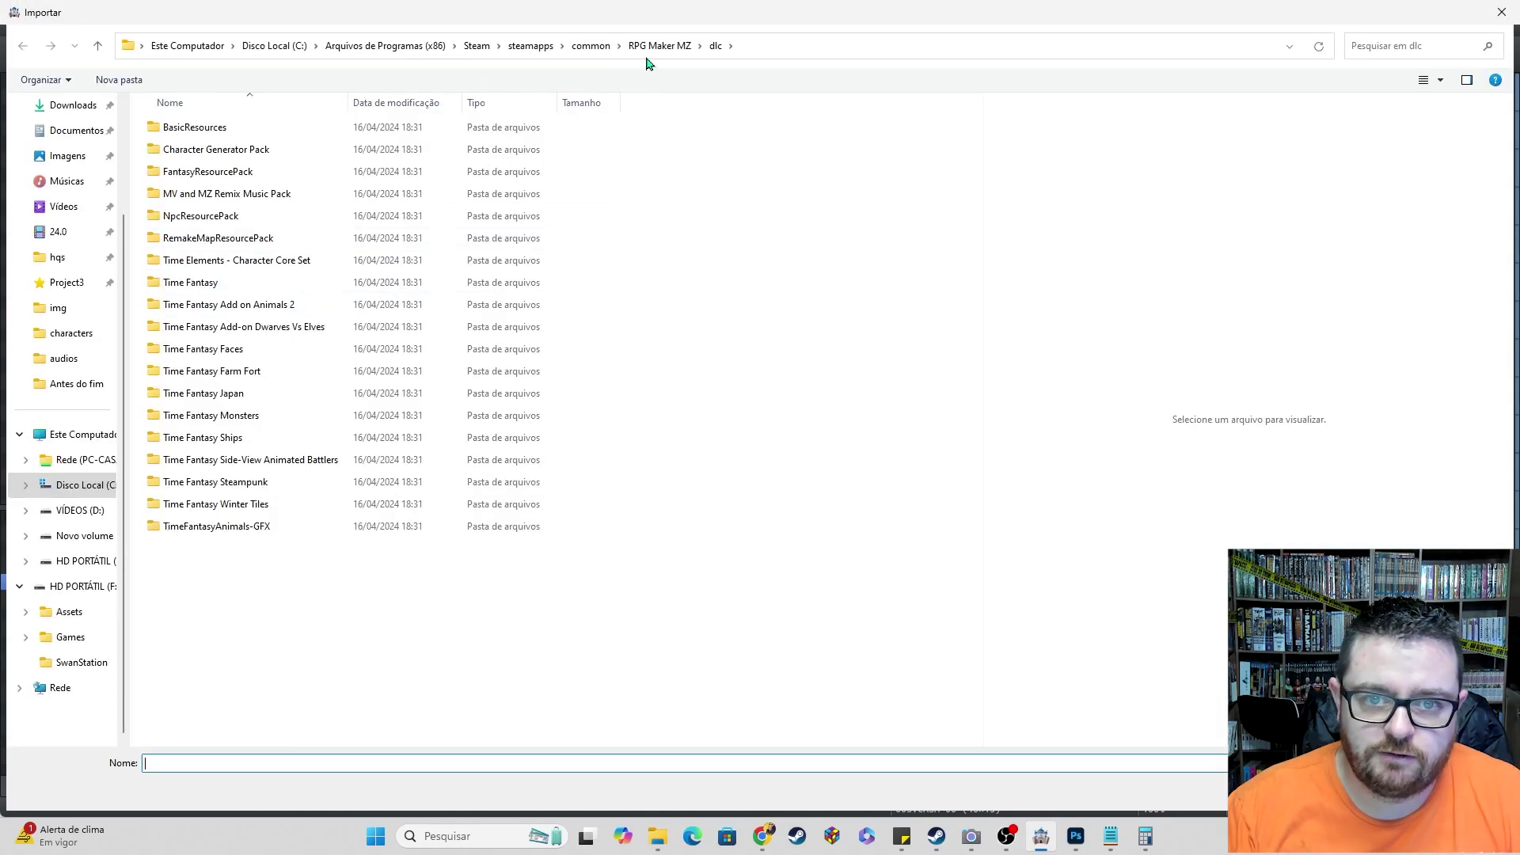
{"action": "left_click", "coordinate": [591, 46]}
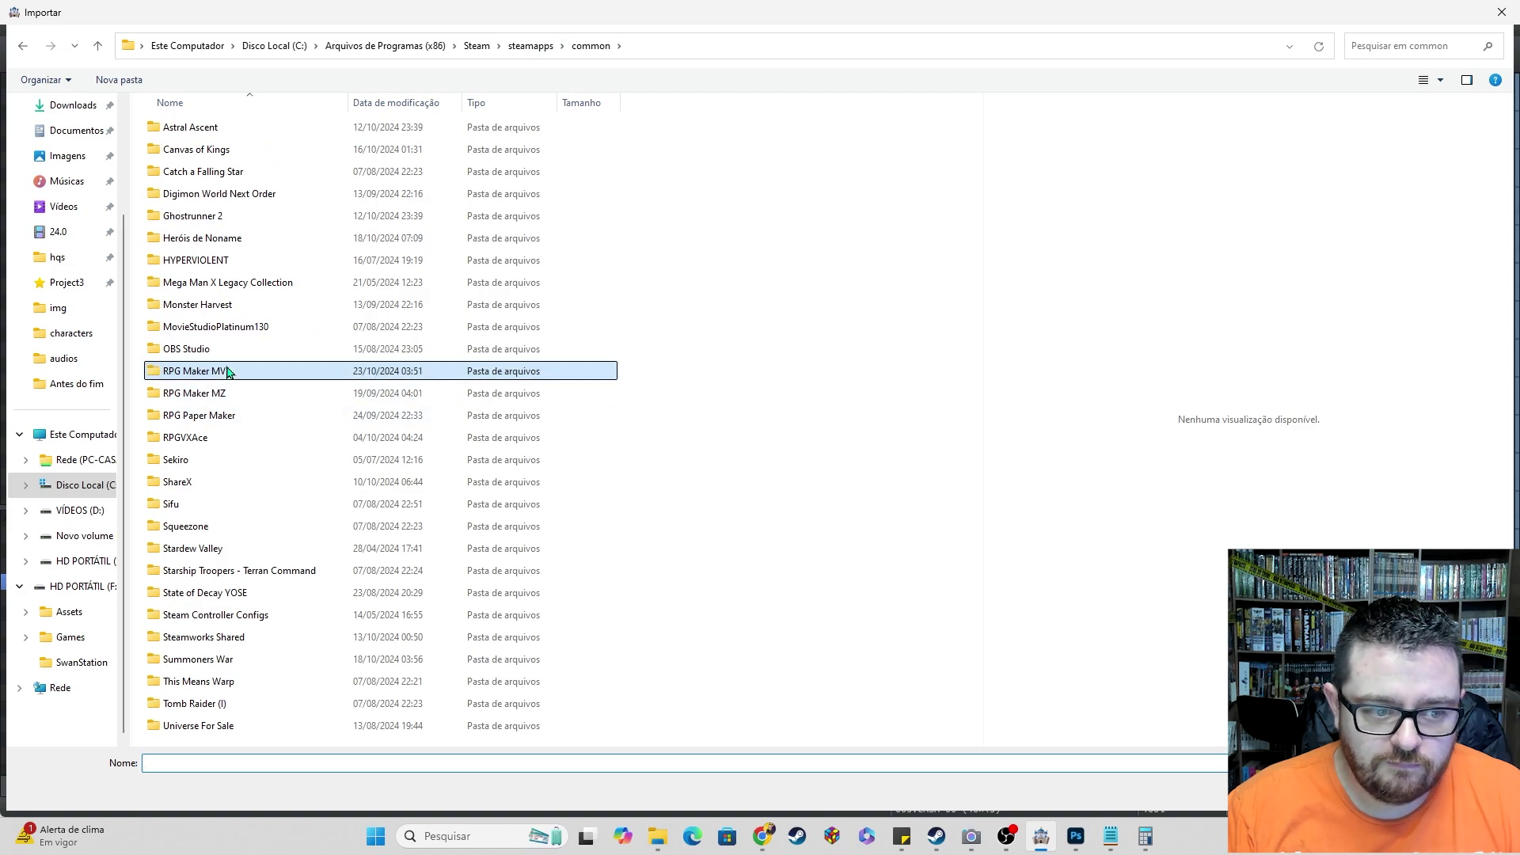
{"action": "double_click", "coordinate": [198, 372]}
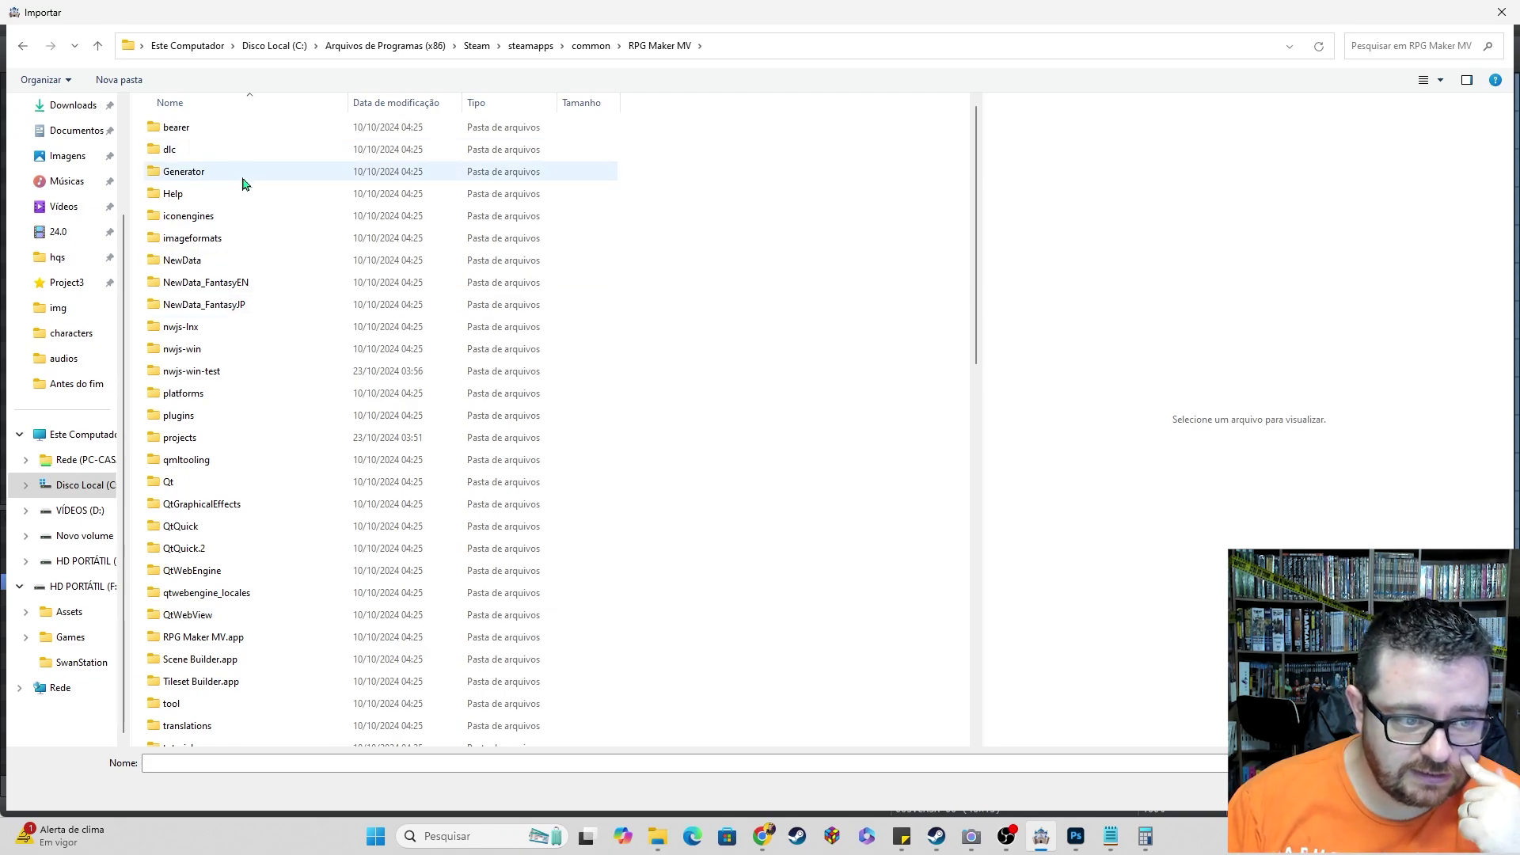
{"action": "left_click", "coordinate": [236, 263]}
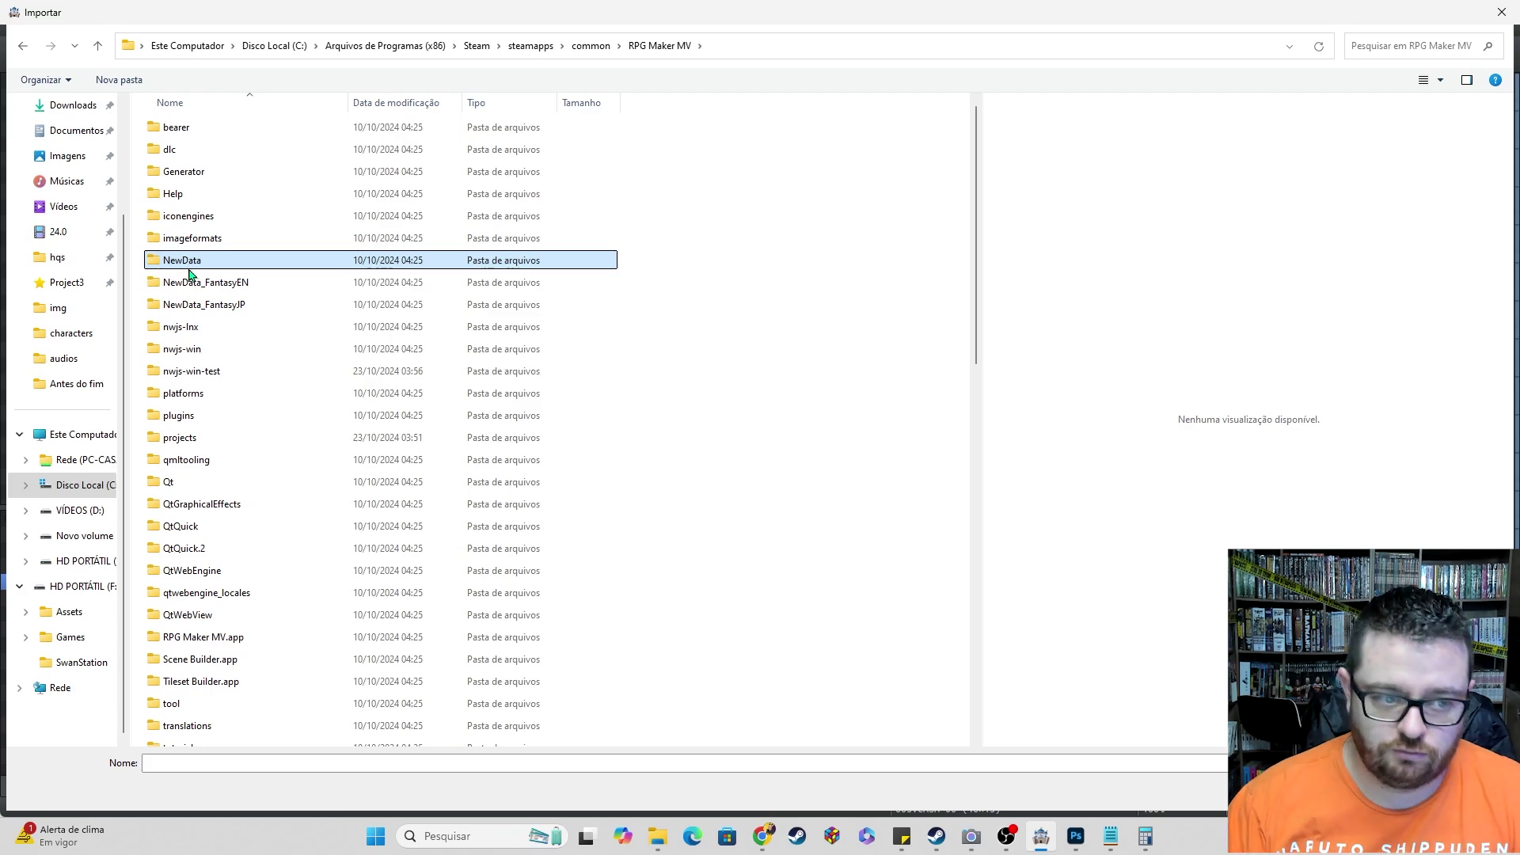
{"action": "double_click", "coordinate": [193, 263]}
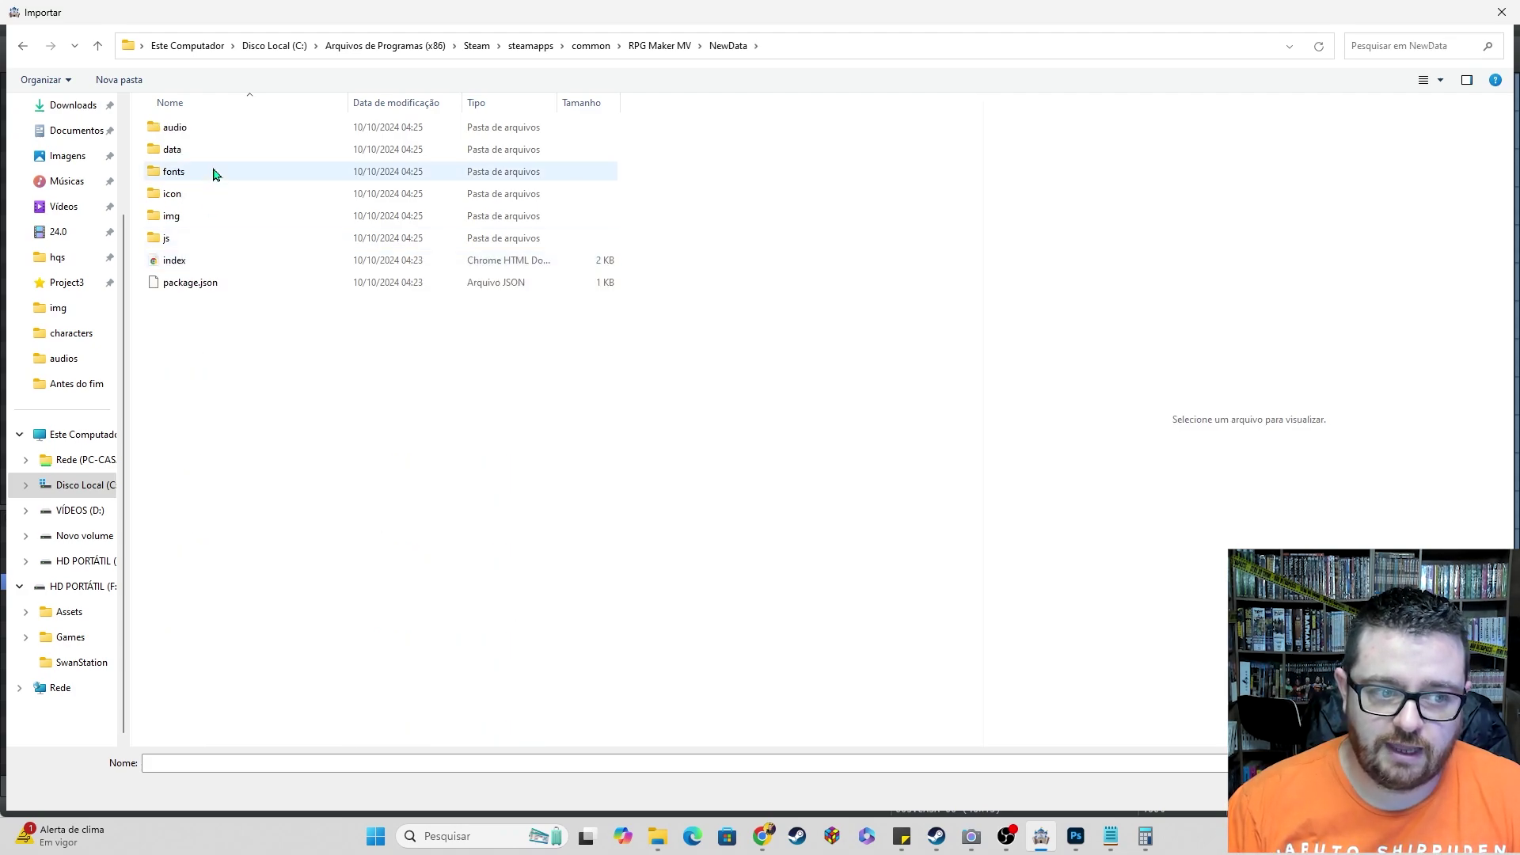
{"action": "double_click", "coordinate": [192, 218]}
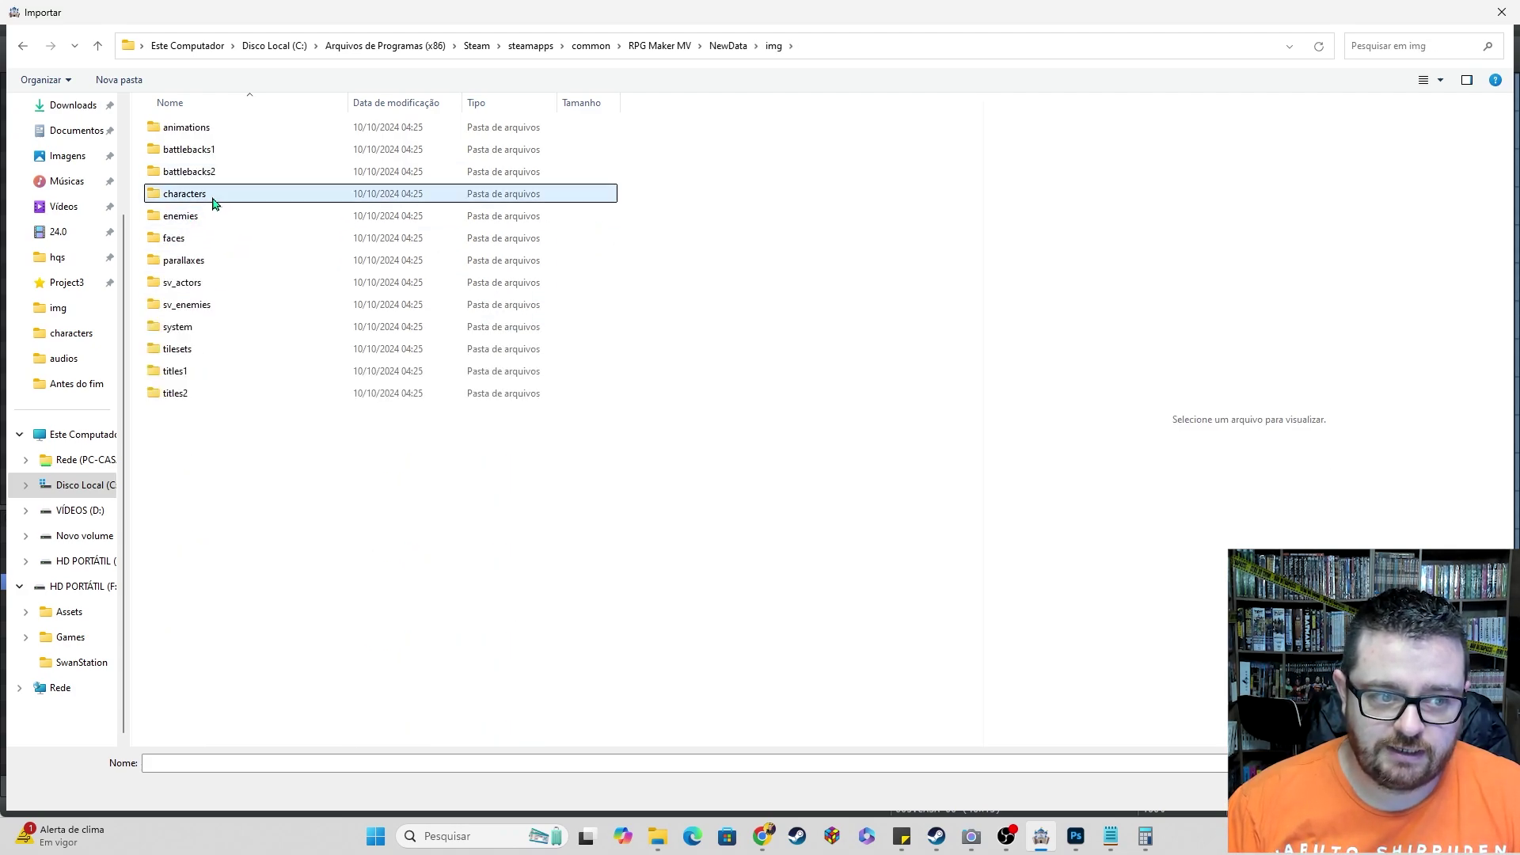
{"action": "double_click", "coordinate": [200, 194]}
- Preview the !Flame sheet in the MV characters folder, then leave the import and the Resource Manager
{"action": "left_click", "coordinate": [689, 146]}
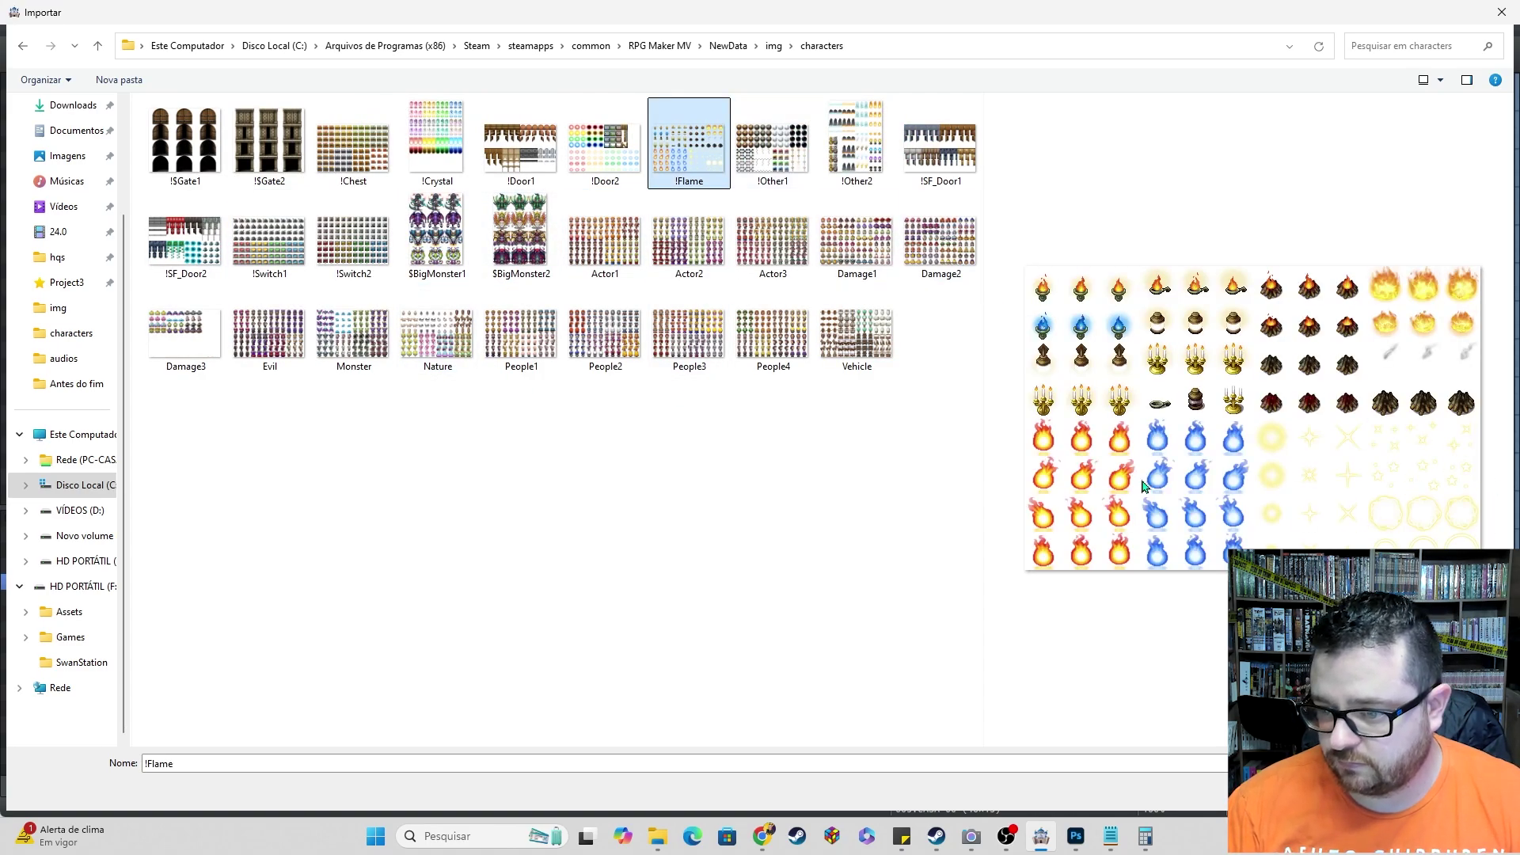
{"action": "left_click", "coordinate": [614, 133]}
{"action": "left_click", "coordinate": [699, 153]}
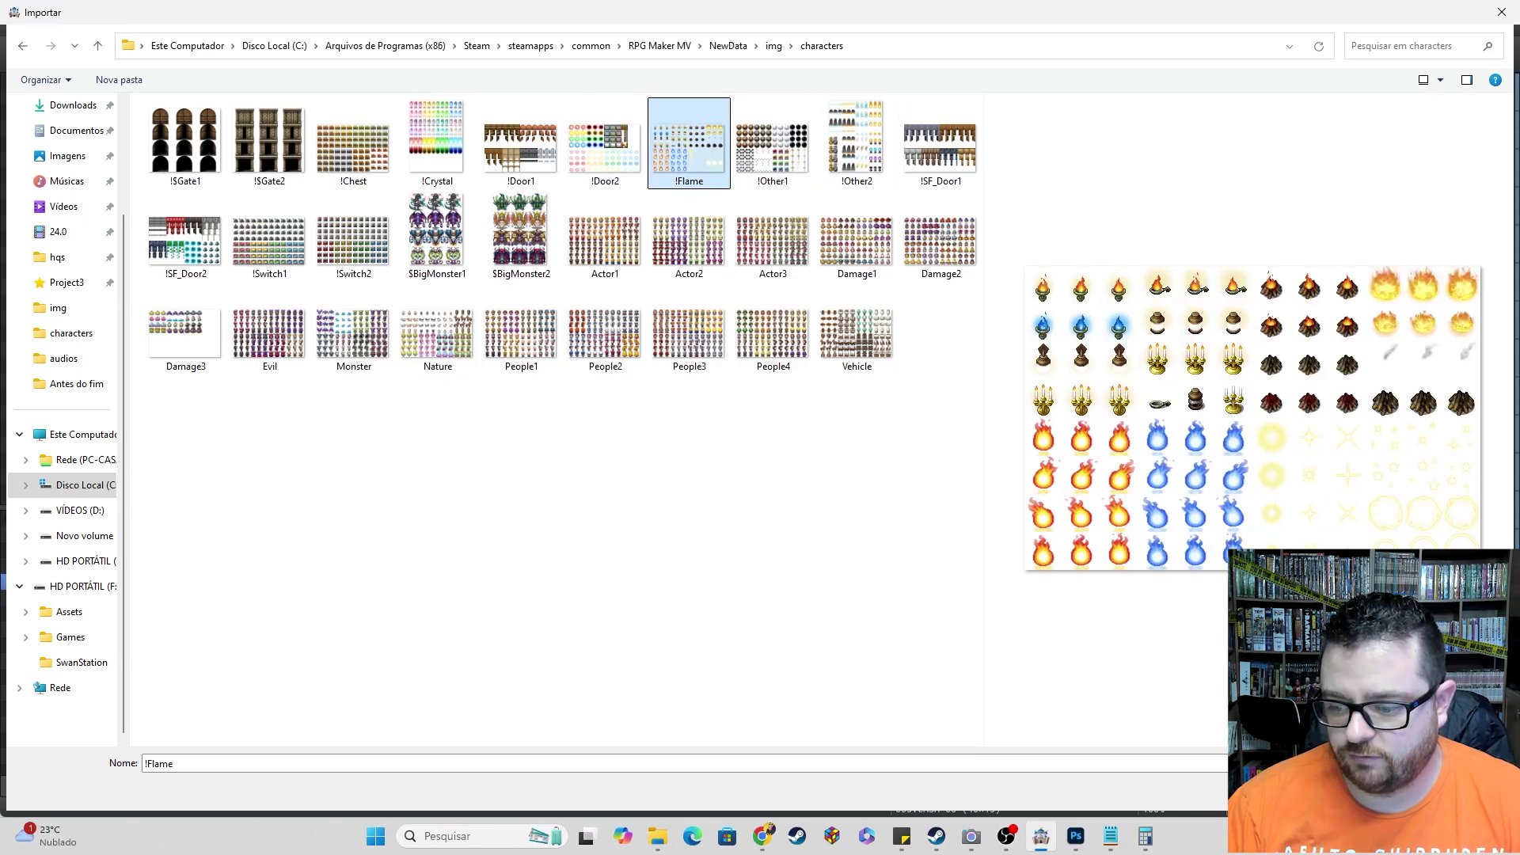
{"action": "key", "text": "Return"}
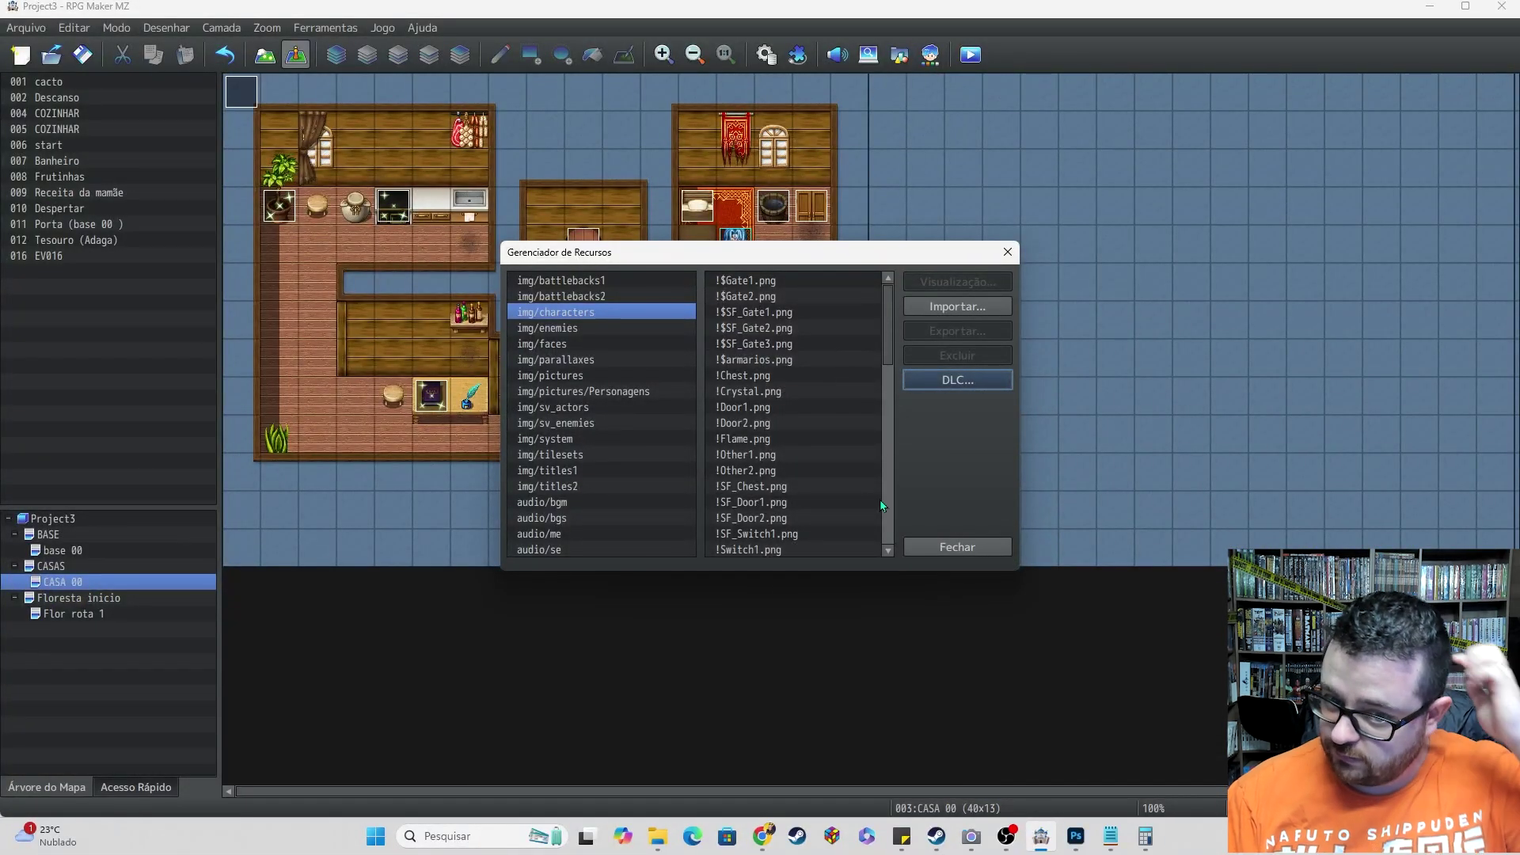
{"action": "left_click", "coordinate": [957, 548]}
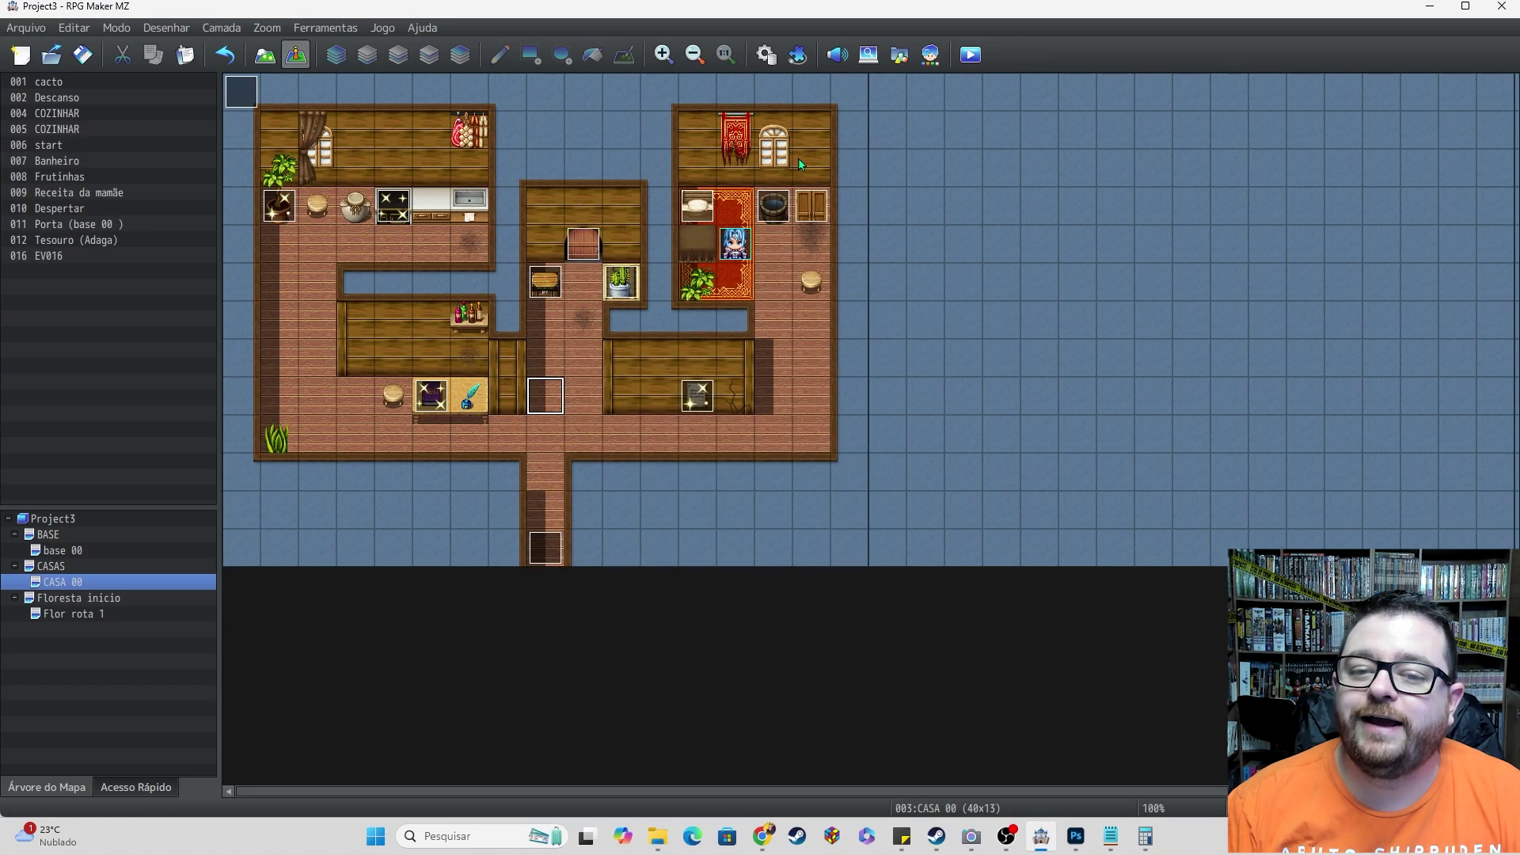
- Create an event on the wall tile above the bedroom wardrobe with the yellow sparkle graphic from the !Flame sheet
{"action": "left_click", "coordinate": [819, 207]}
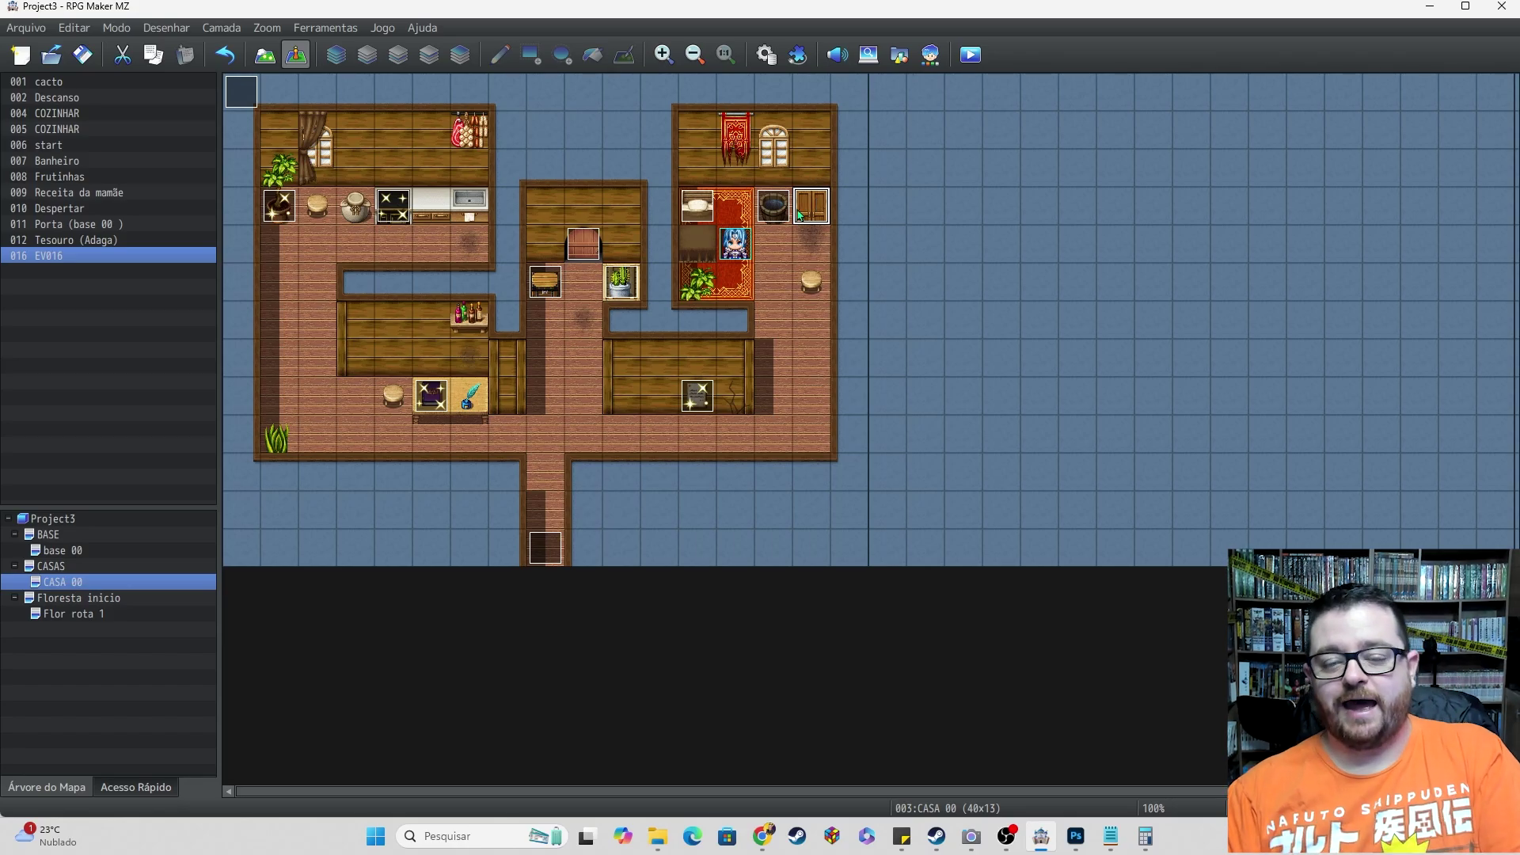
{"action": "left_click", "coordinate": [820, 167]}
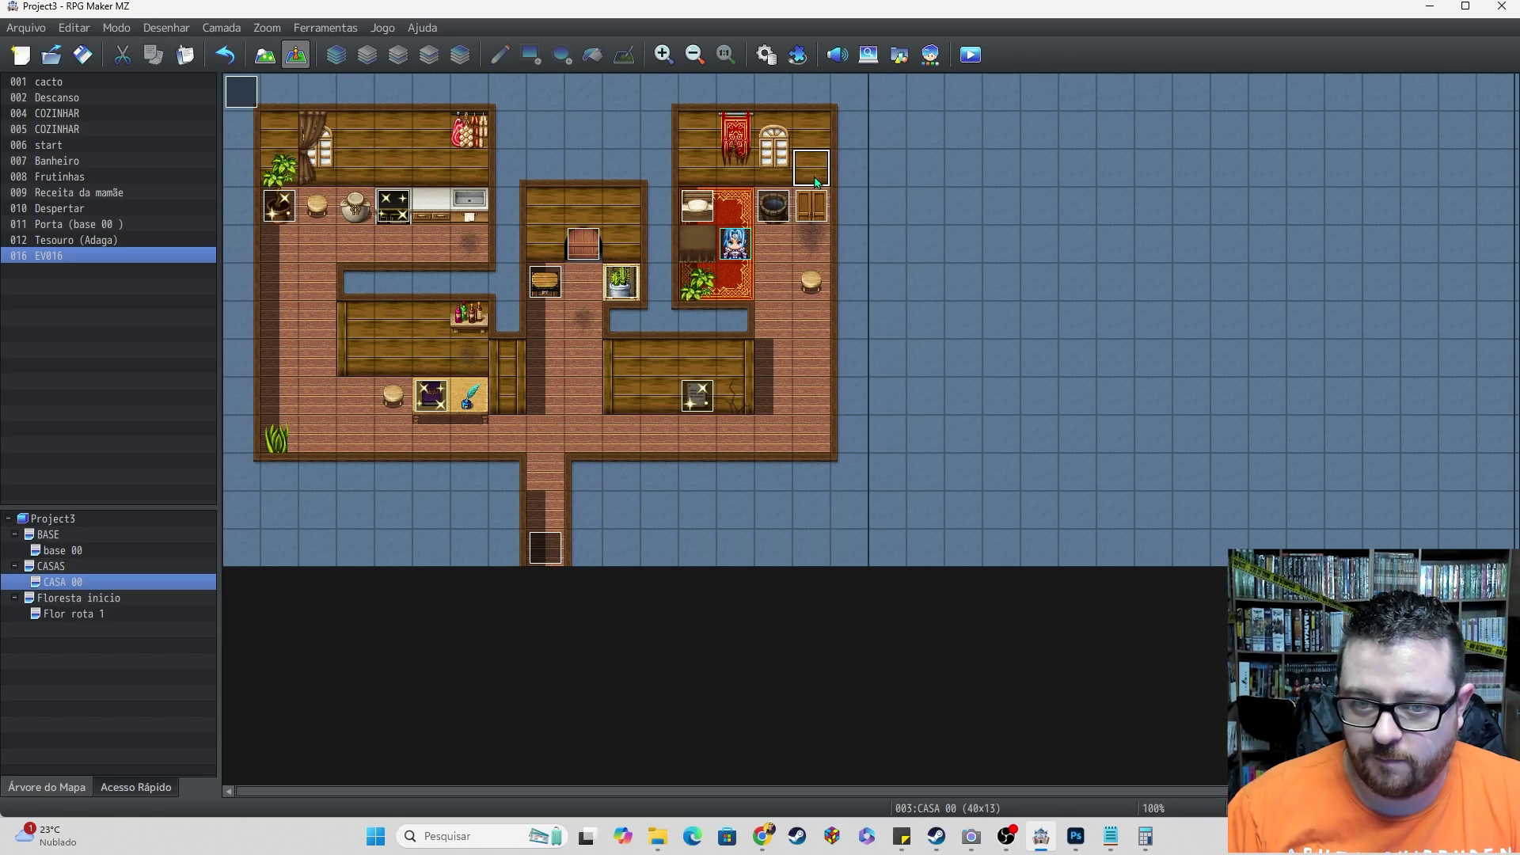
{"action": "double_click", "coordinate": [815, 182]}
{"action": "double_click", "coordinate": [404, 491]}
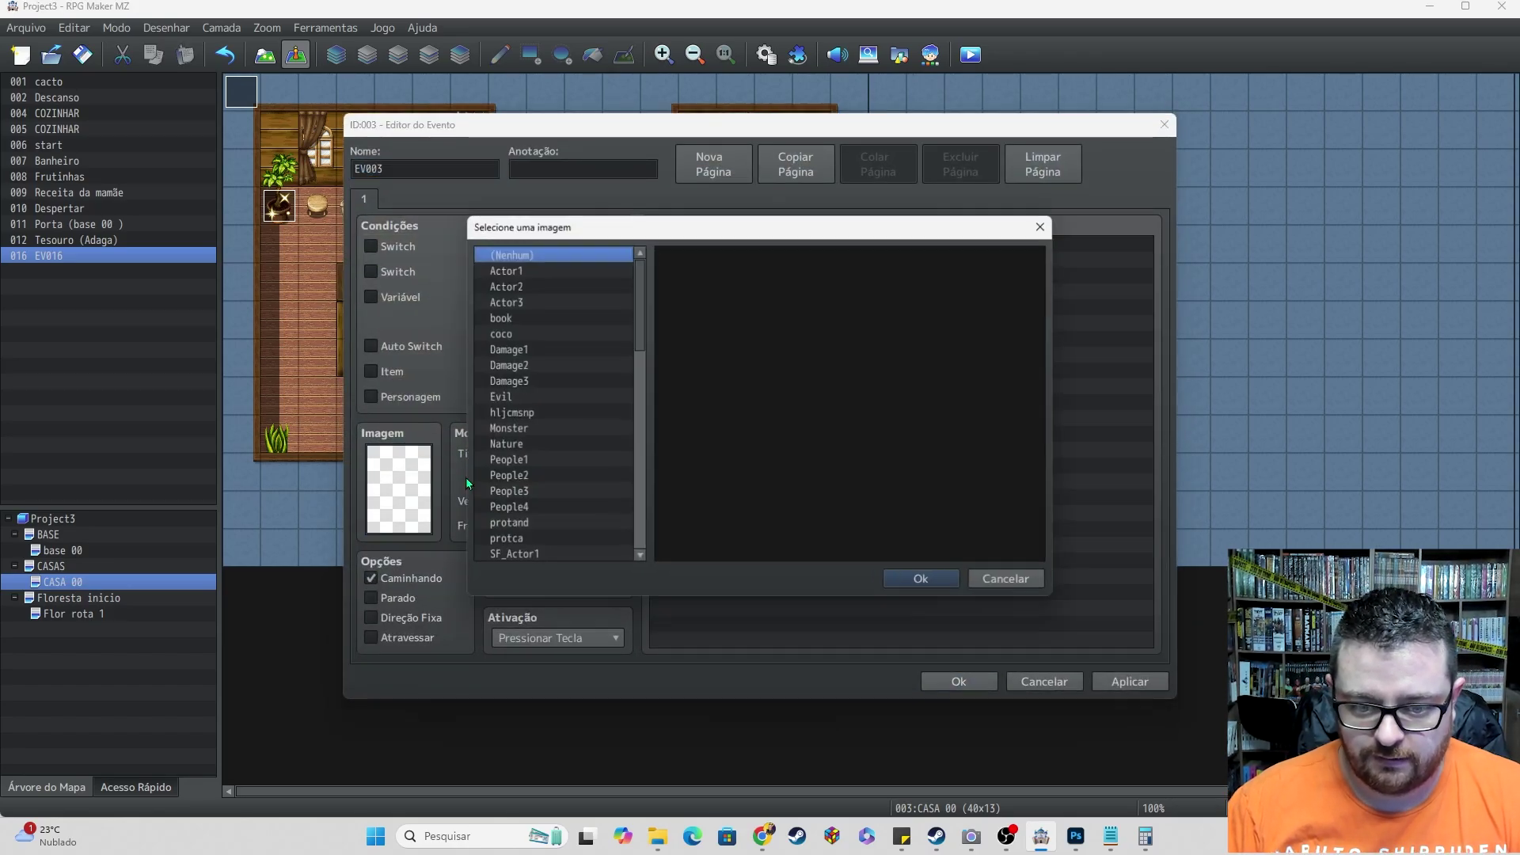
{"action": "key", "text": "Down"}
{"action": "scroll", "coordinate": [554, 483], "scroll_direction": "down", "scroll_amount": 5}
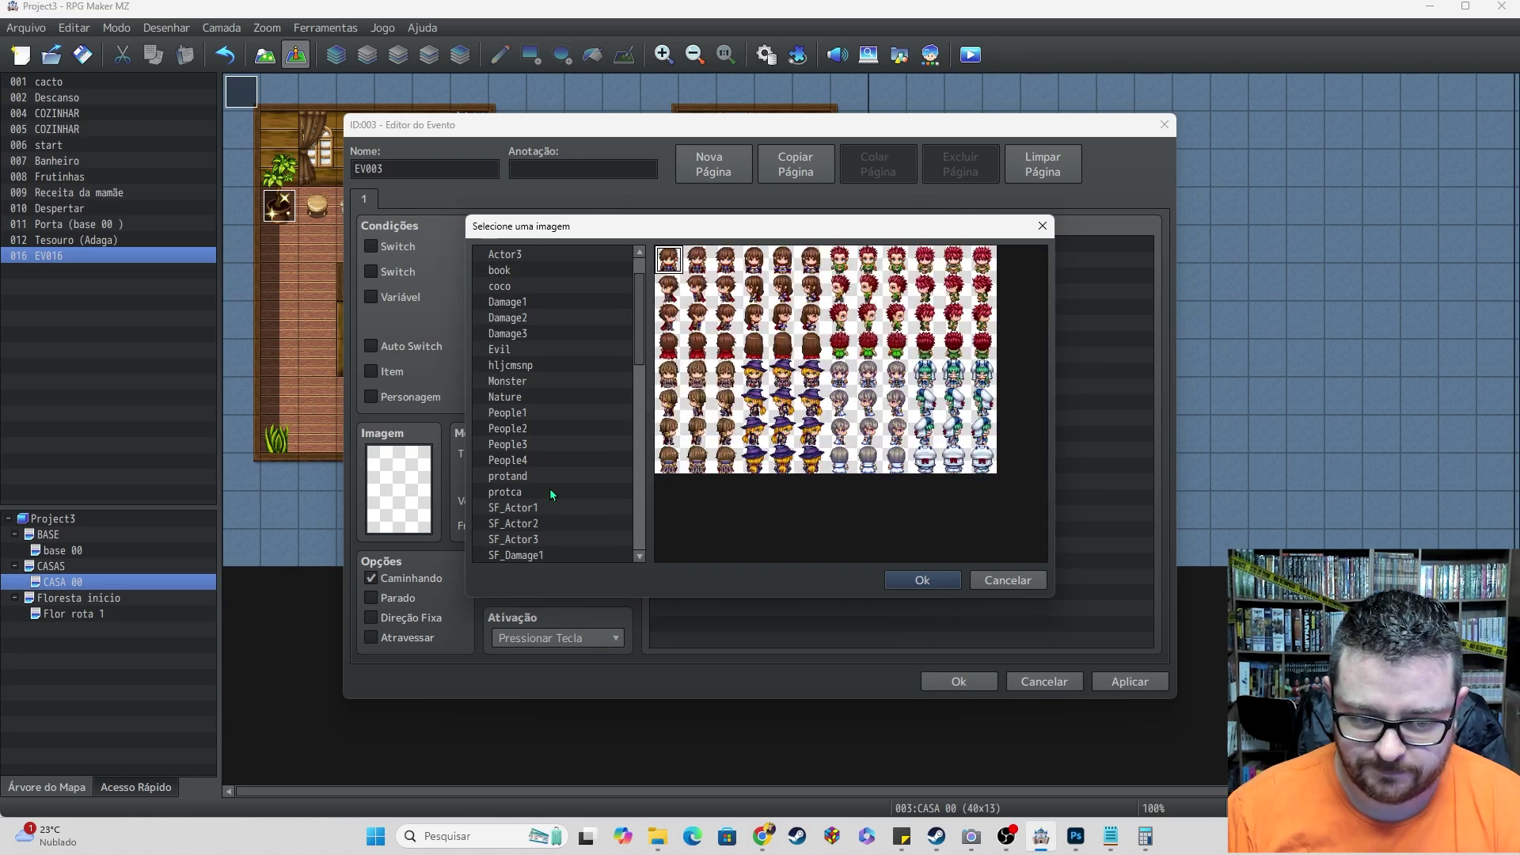
{"action": "scroll", "coordinate": [552, 481], "scroll_direction": "down", "scroll_amount": 2}
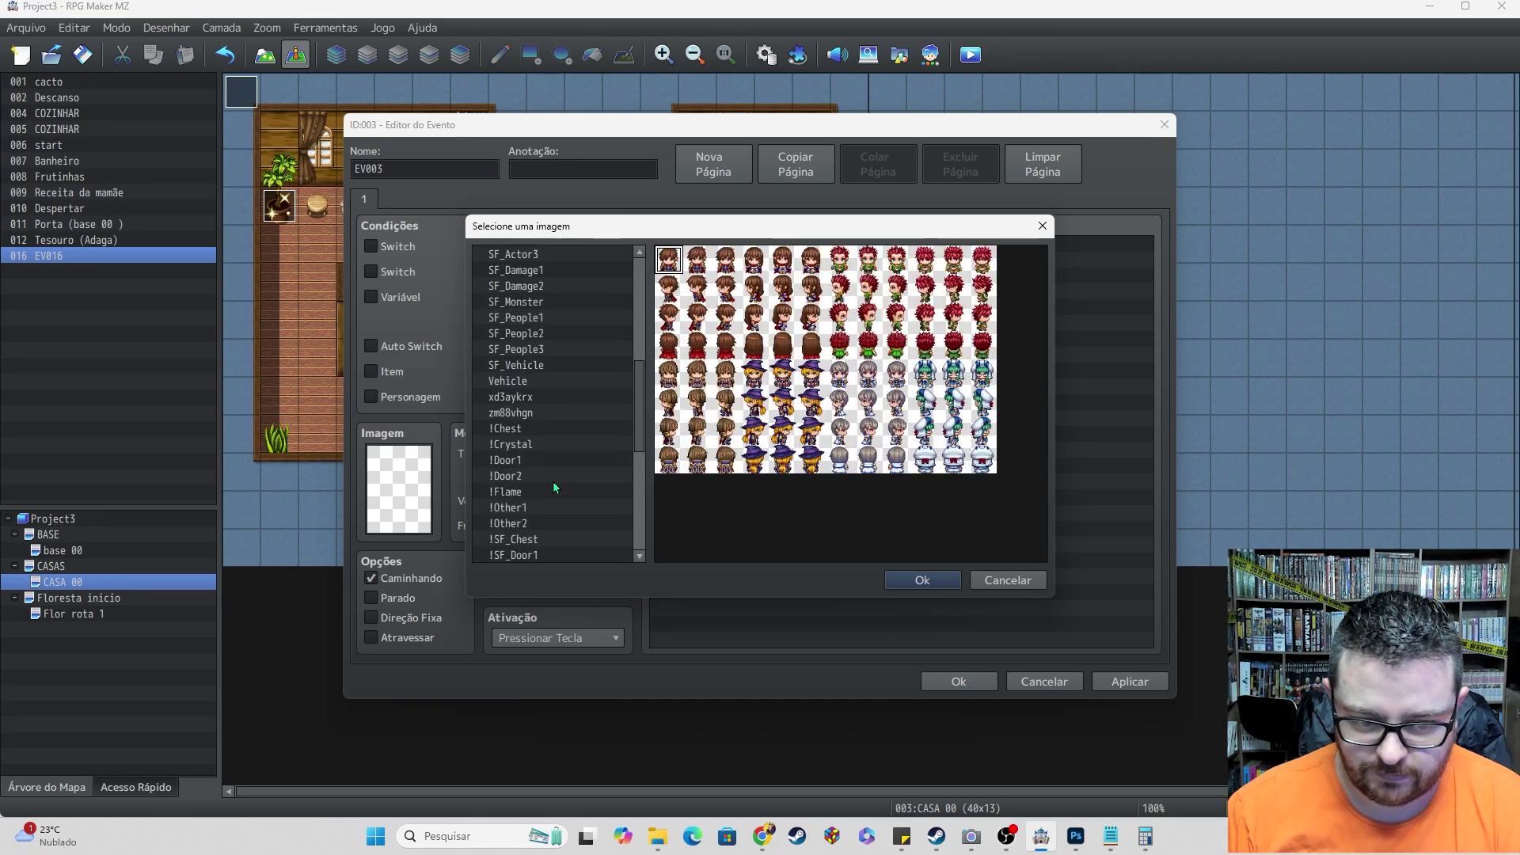
{"action": "left_click", "coordinate": [554, 492]}
{"action": "left_click", "coordinate": [895, 382]}
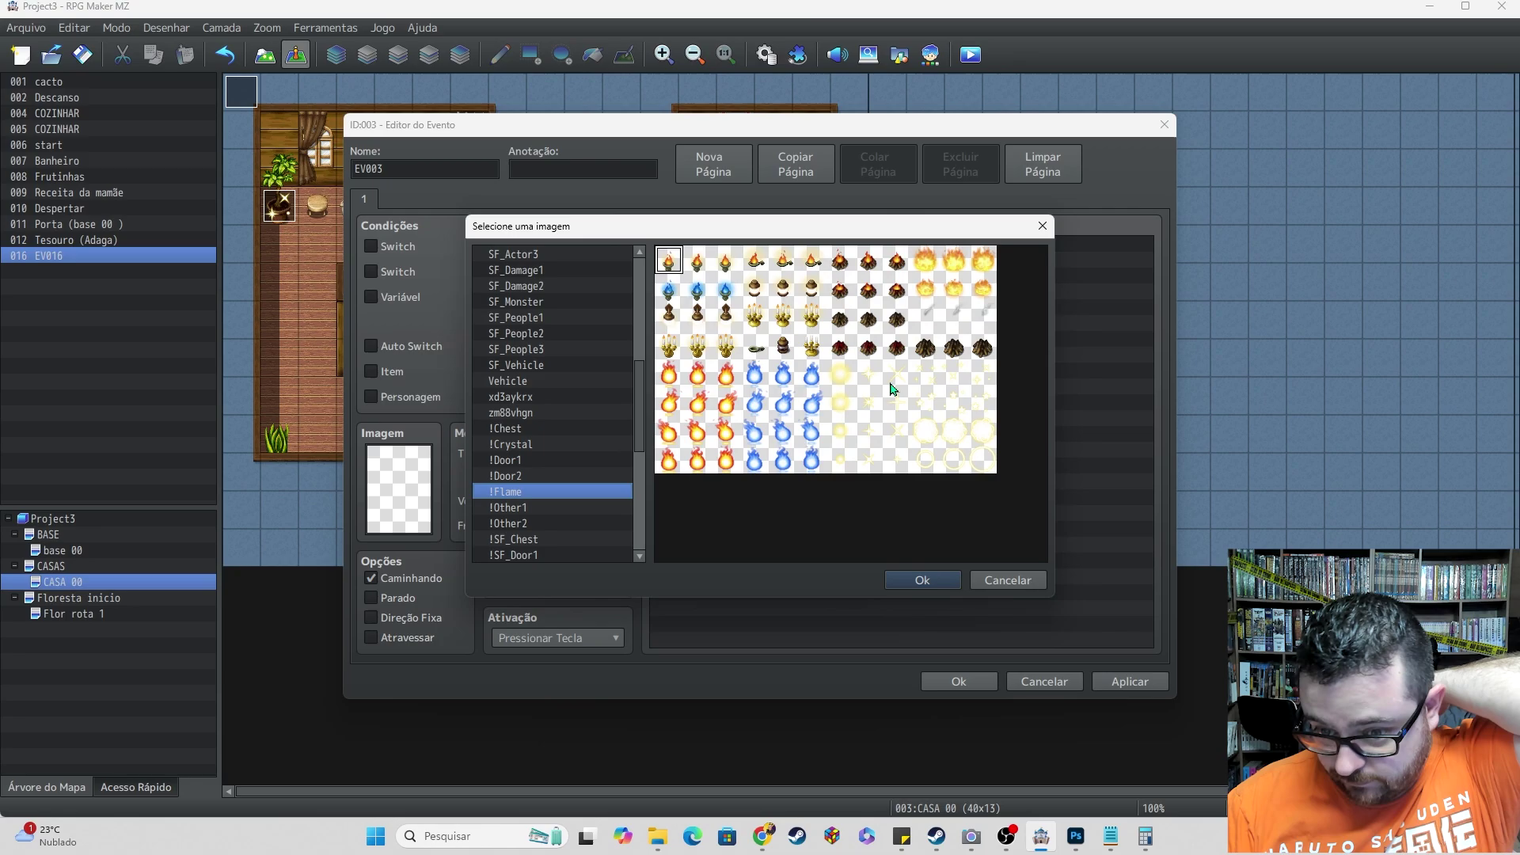
{"action": "left_click", "coordinate": [937, 380]}
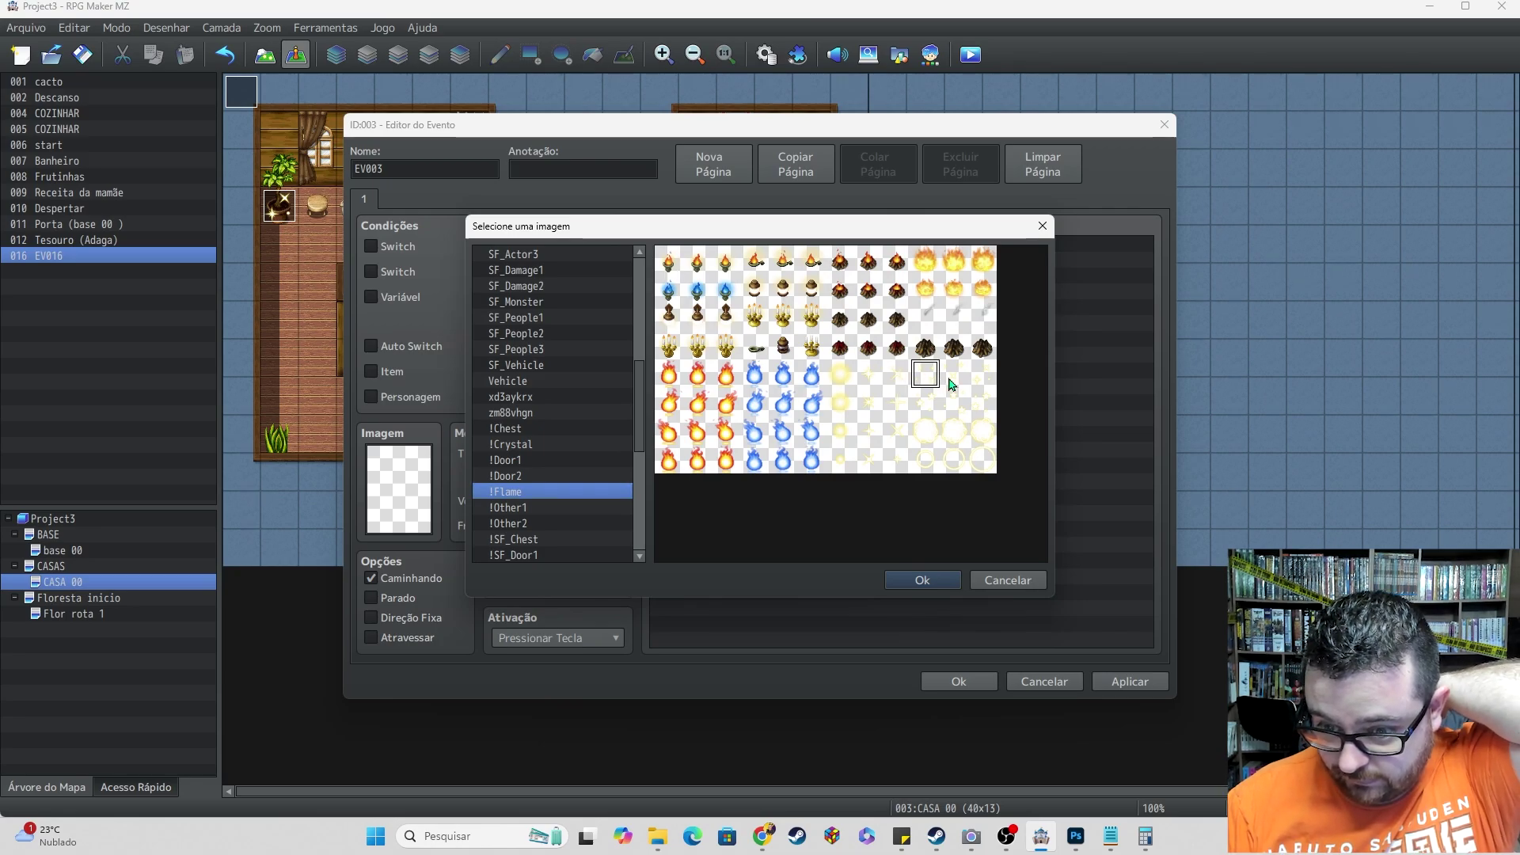
{"action": "left_click", "coordinate": [867, 385]}
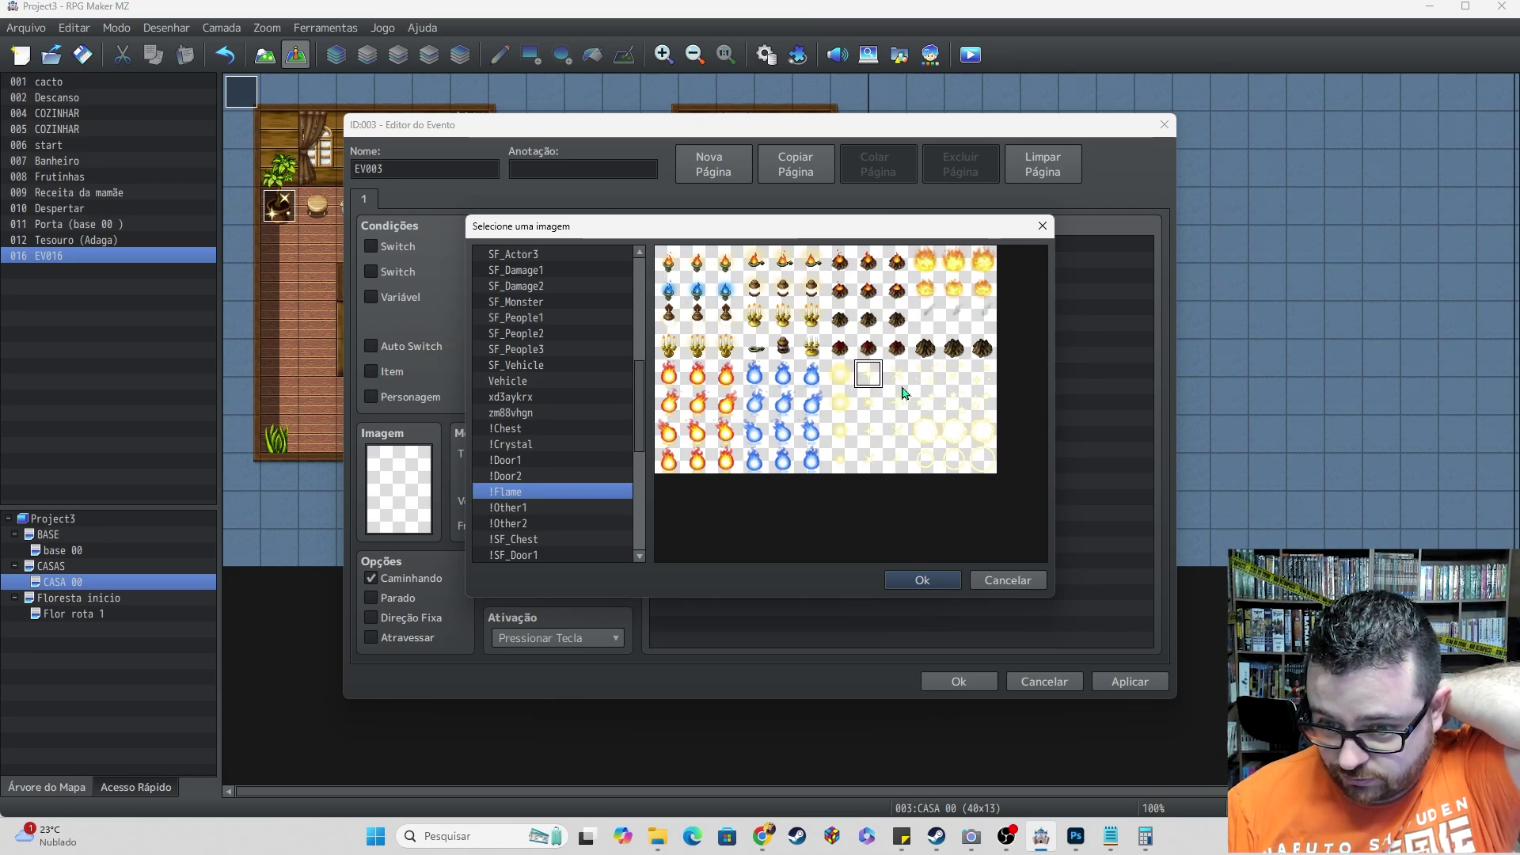
{"action": "left_click", "coordinate": [988, 377]}
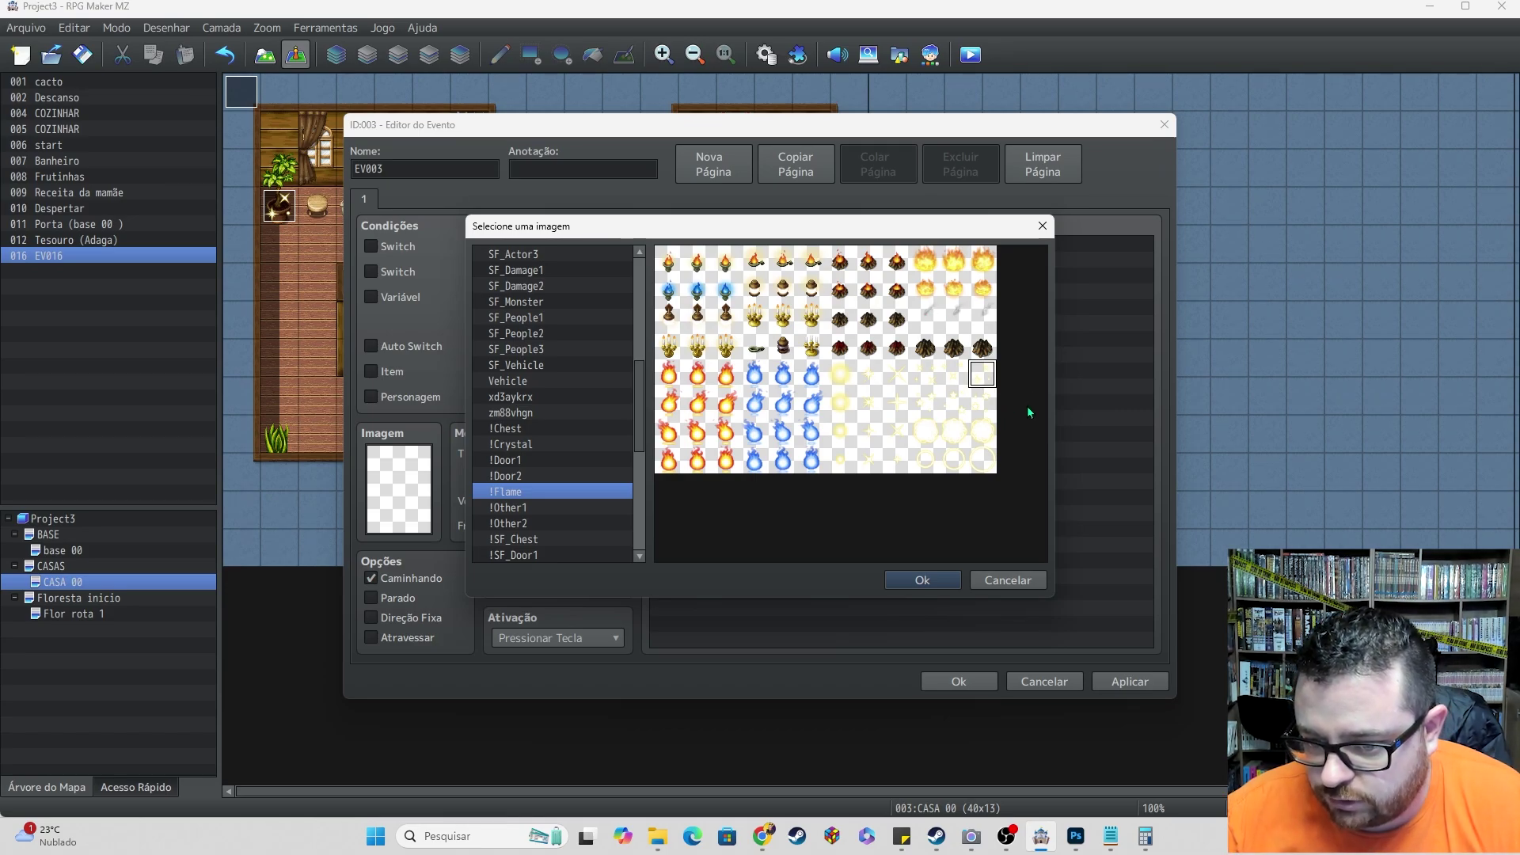
{"action": "double_click", "coordinate": [982, 381]}
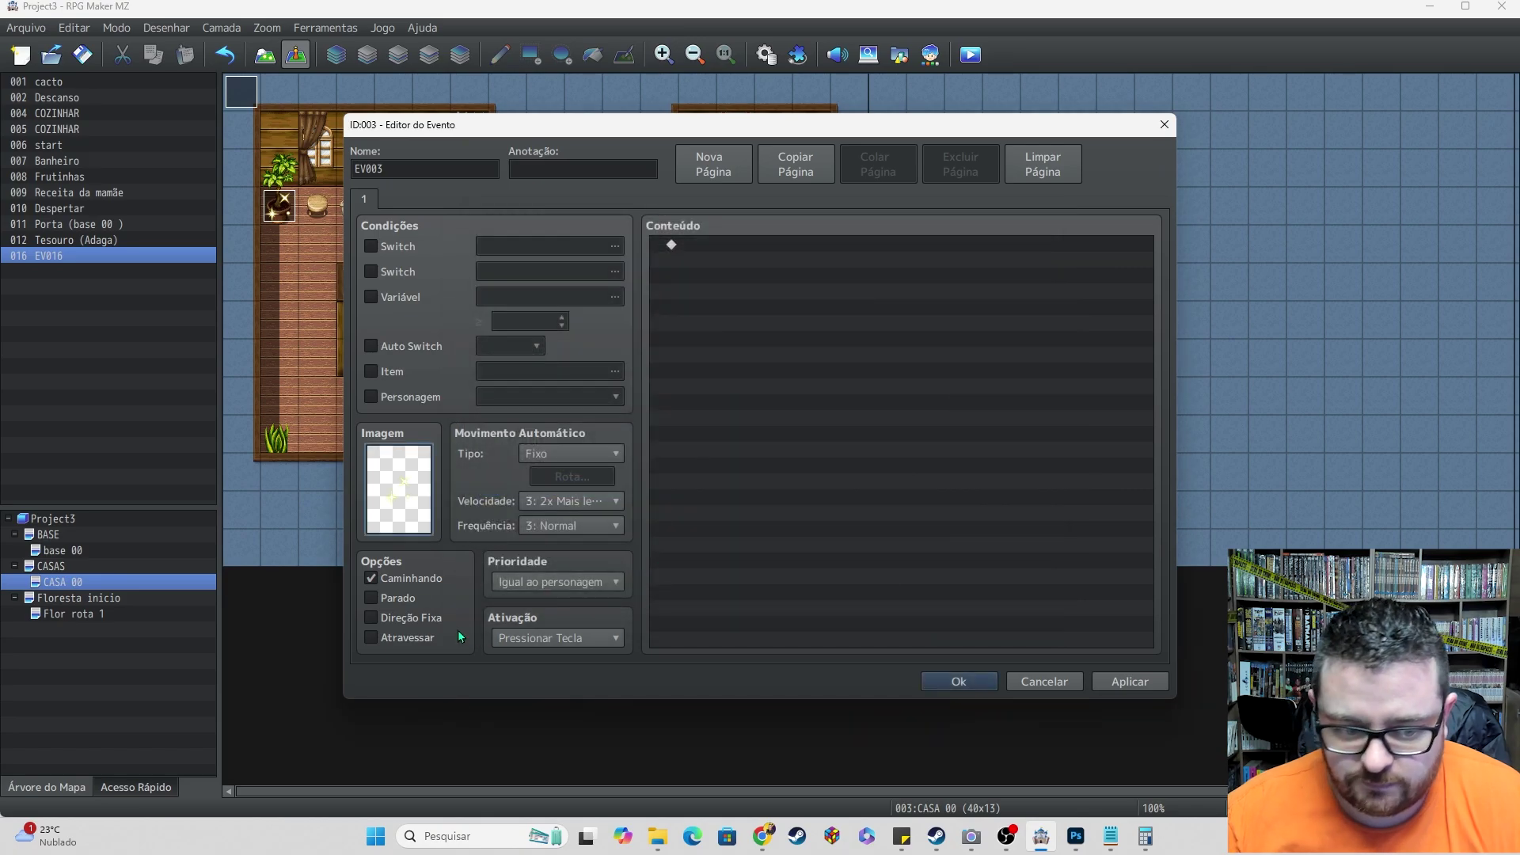
- Enable the Parado and Direção Fixa options for the sparkle event and save it
{"action": "left_click", "coordinate": [408, 599]}
{"action": "left_click", "coordinate": [412, 622]}
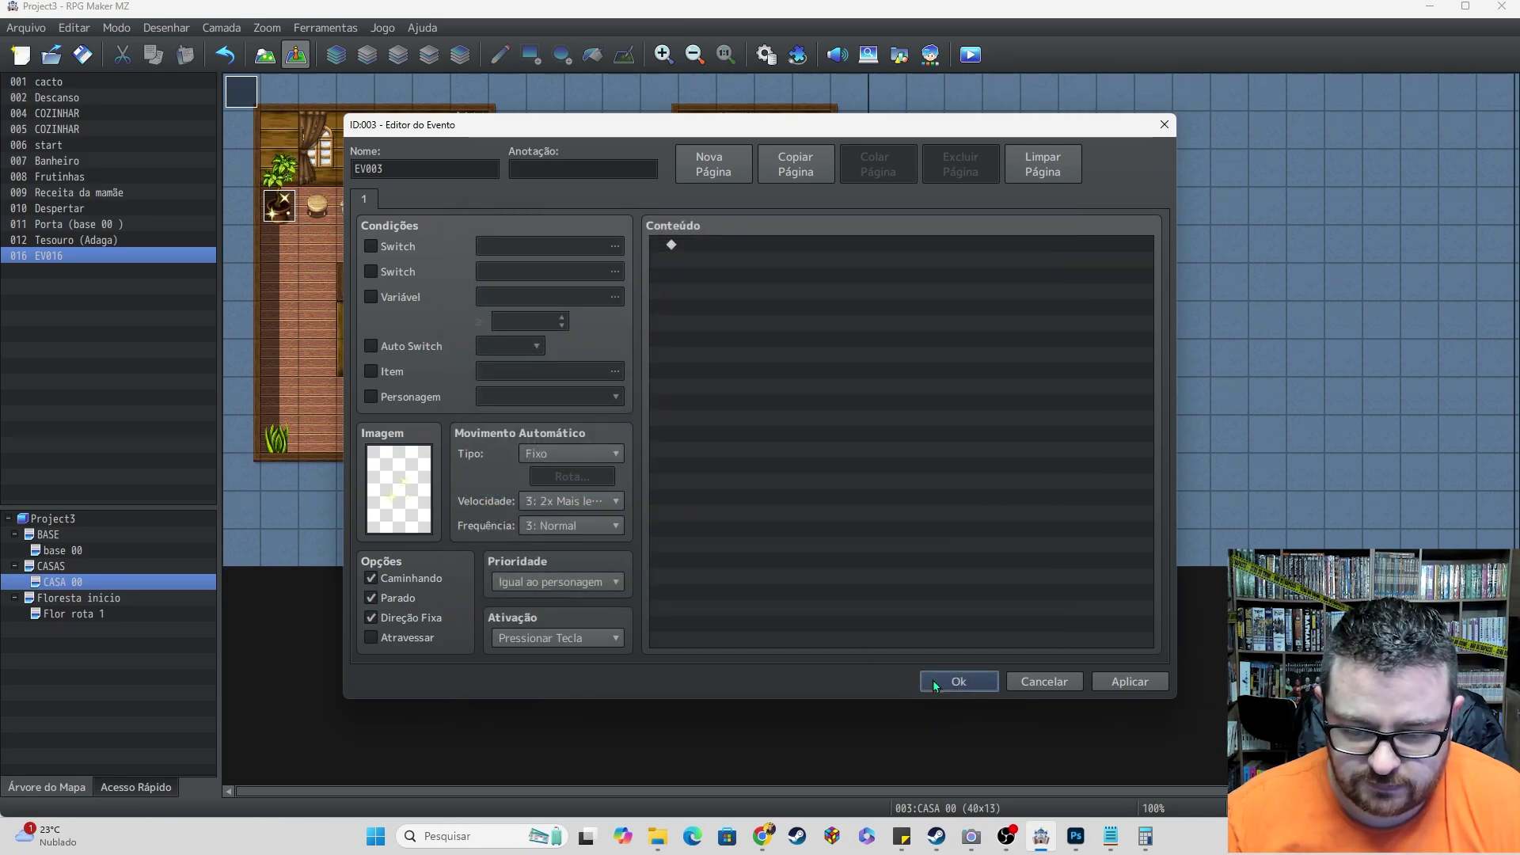
{"action": "left_click", "coordinate": [959, 682]}
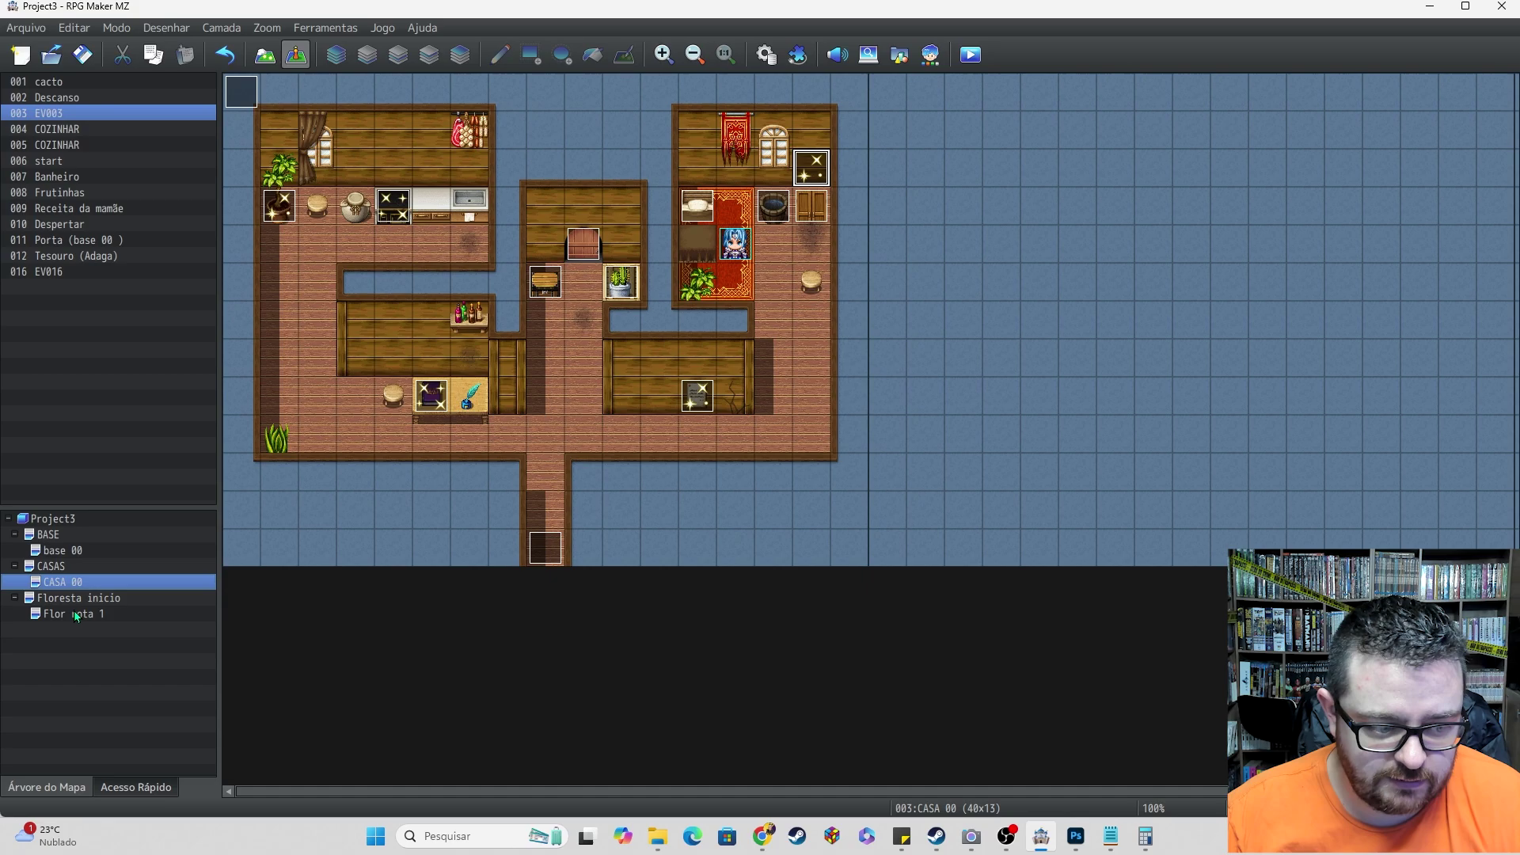
- Fill the whole empty BASE map with the medium-green grass tile
{"action": "left_click", "coordinate": [65, 534]}
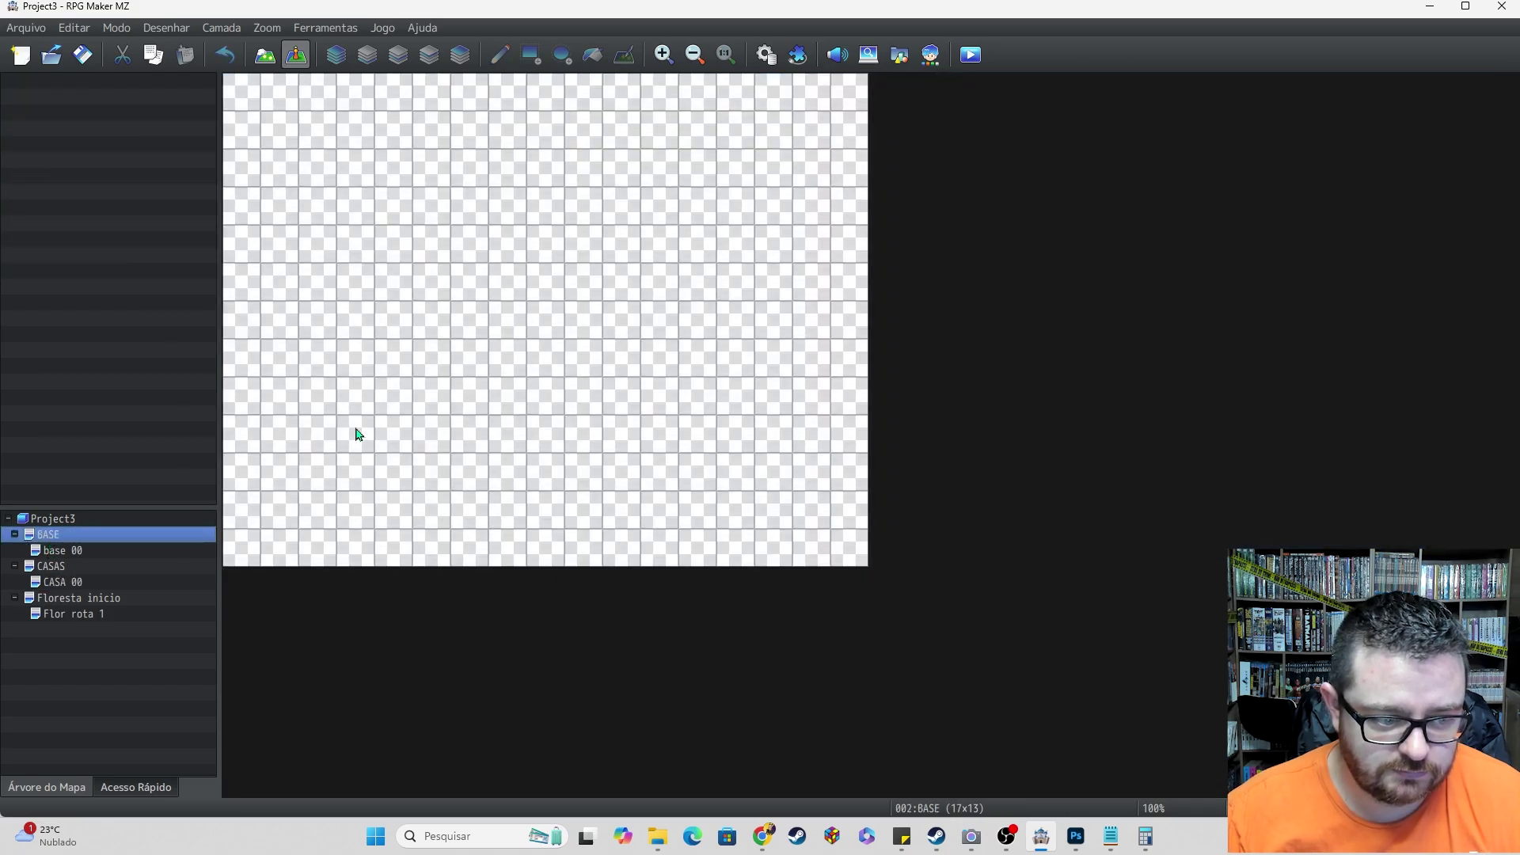
{"action": "left_click", "coordinate": [262, 57]}
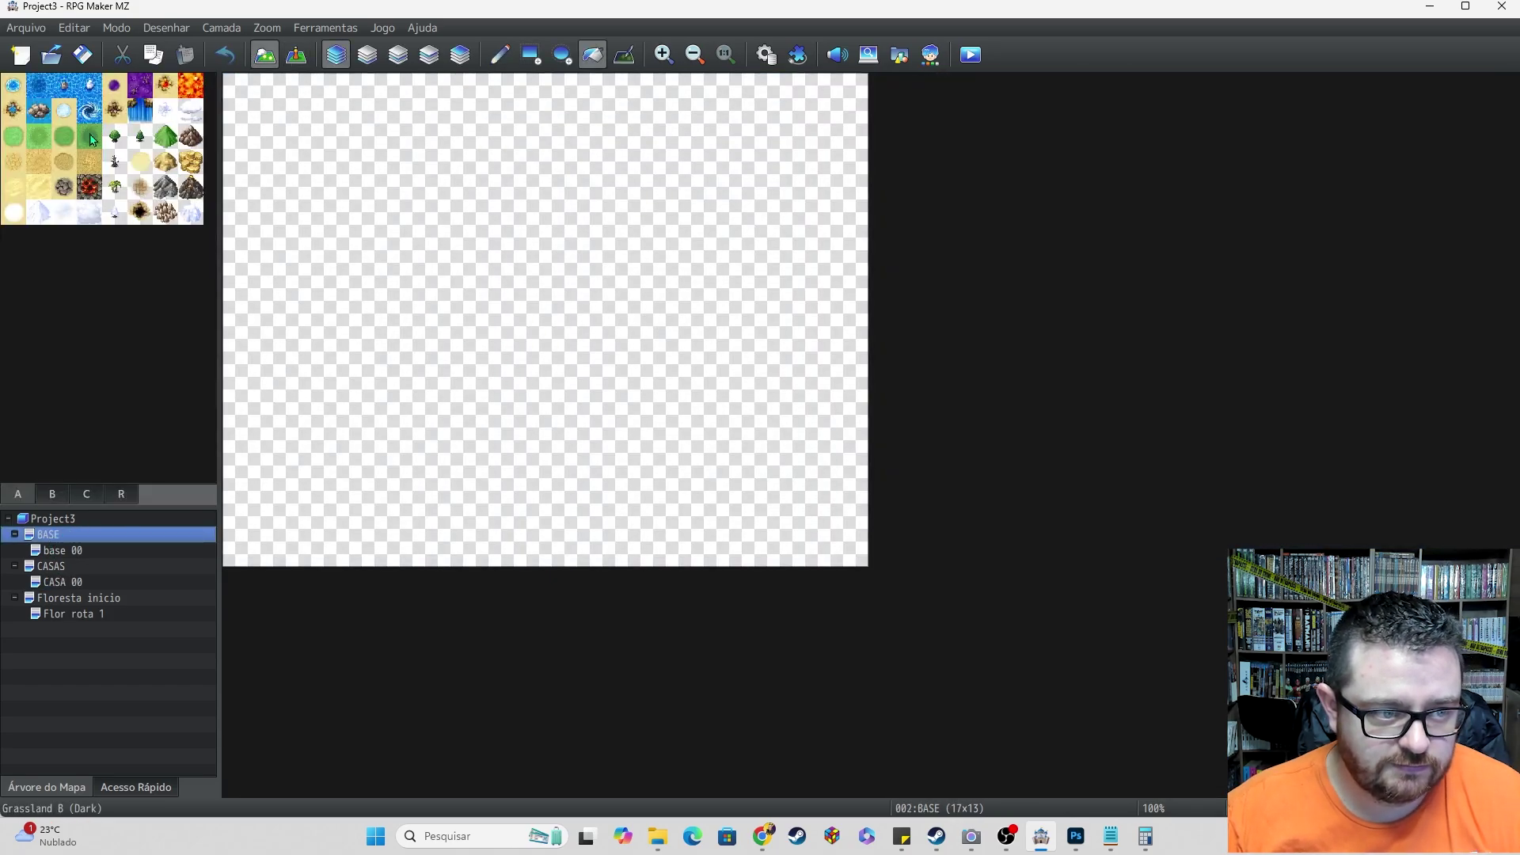
{"action": "left_click", "coordinate": [13, 136]}
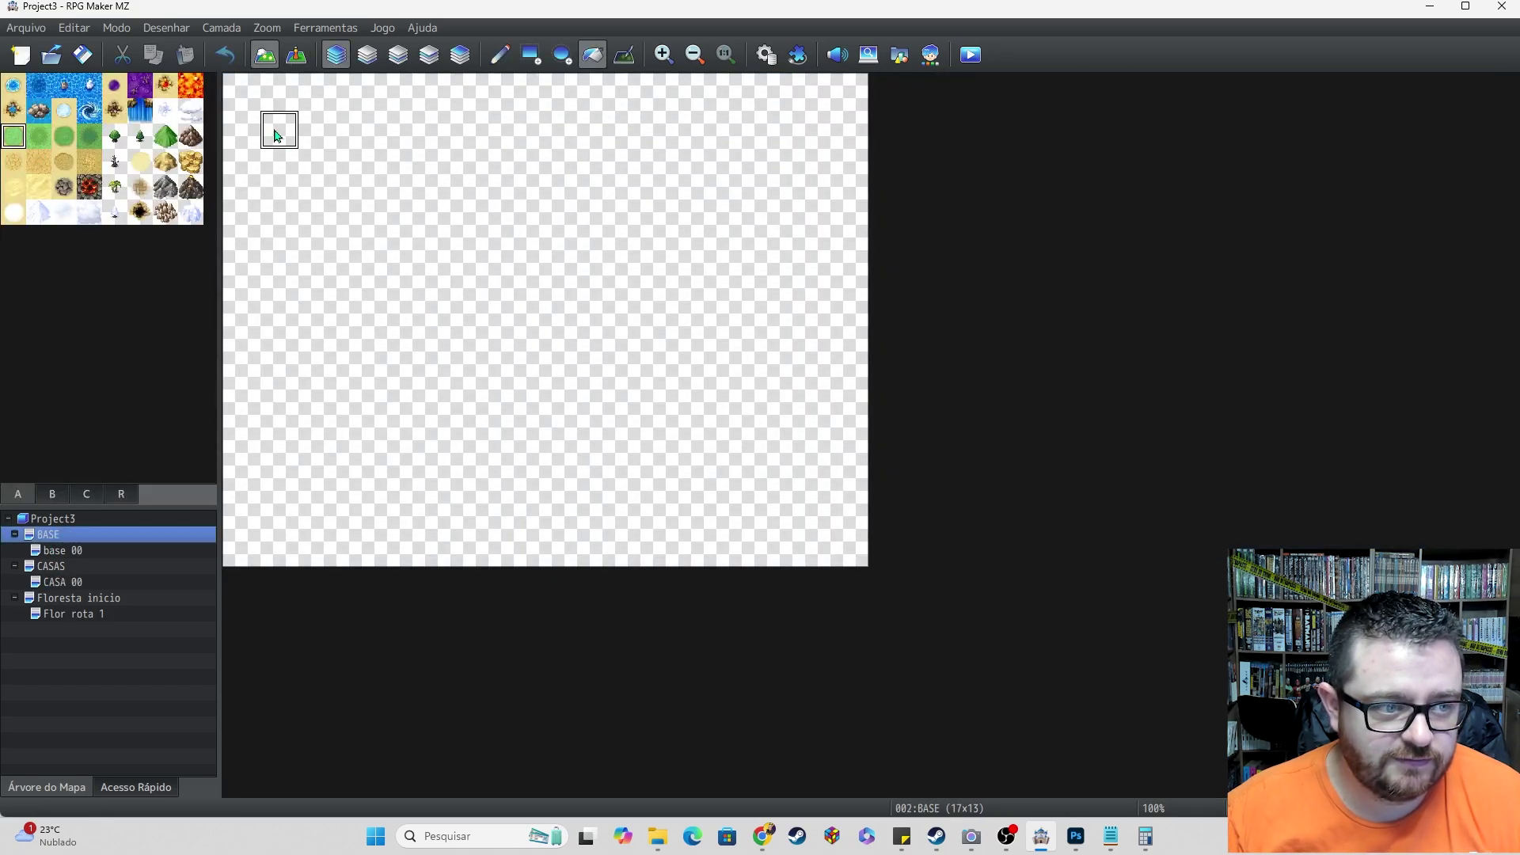
{"action": "left_click", "coordinate": [43, 166]}
{"action": "left_click", "coordinate": [63, 142]}
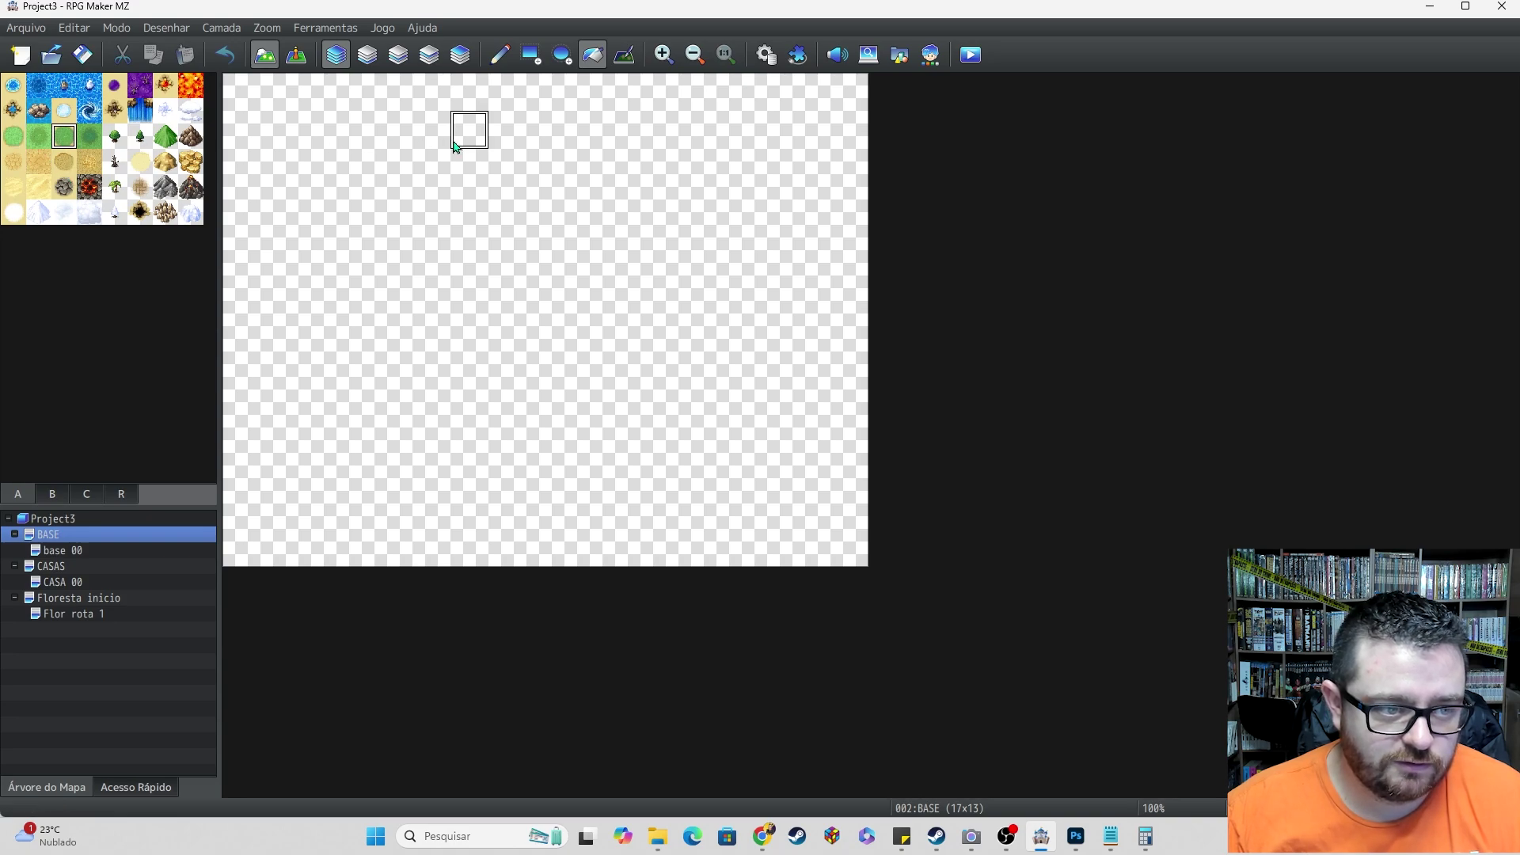
{"action": "left_click", "coordinate": [277, 110]}
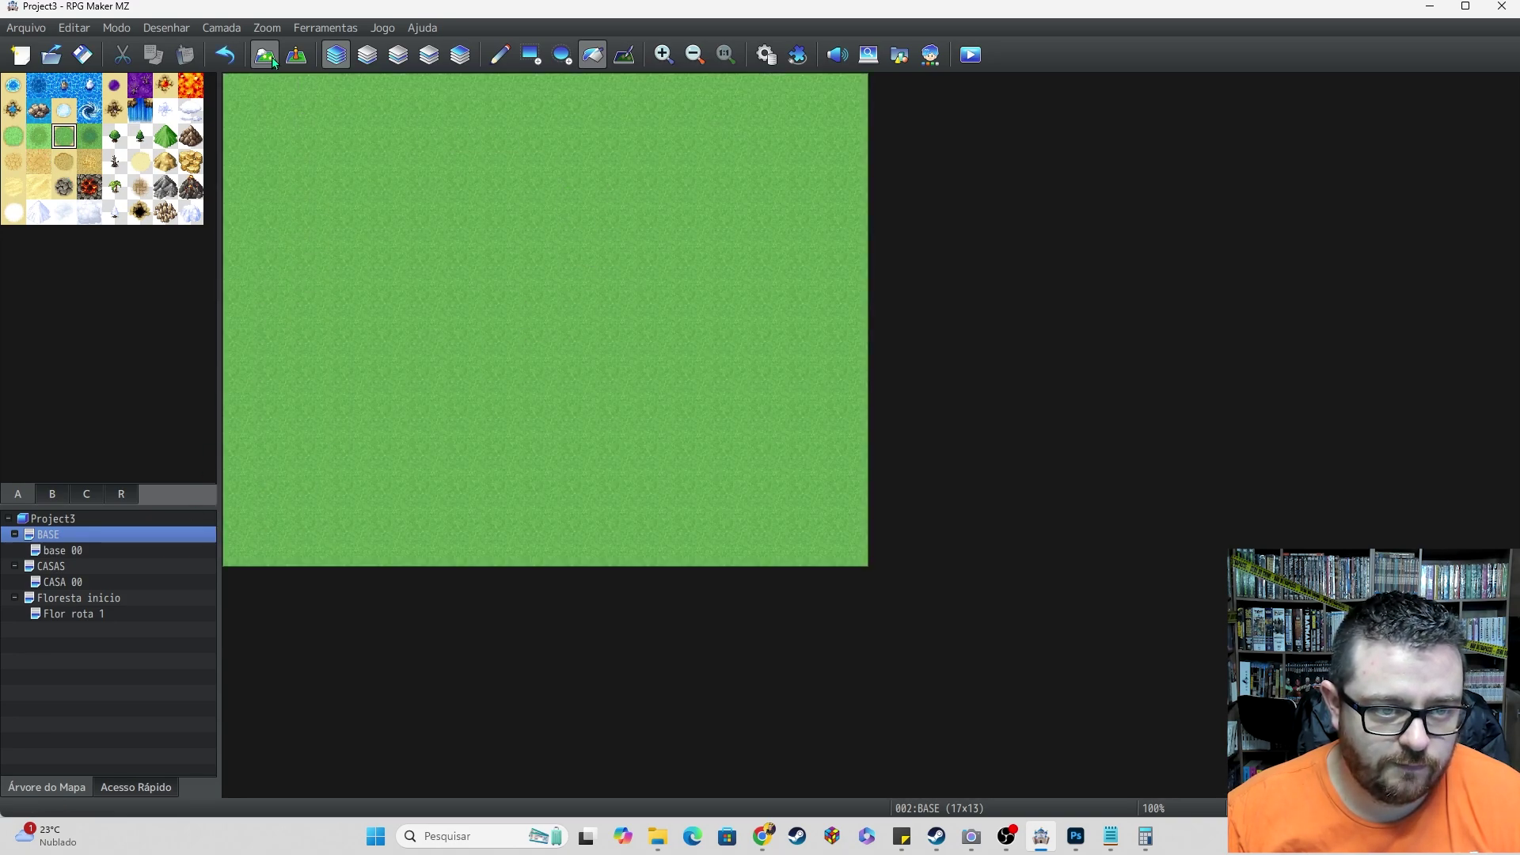
- Copy the sparkle event EV003 from CASA 00 and paste it twice side by side on the grass of the BASE map
{"action": "left_click", "coordinate": [80, 555]}
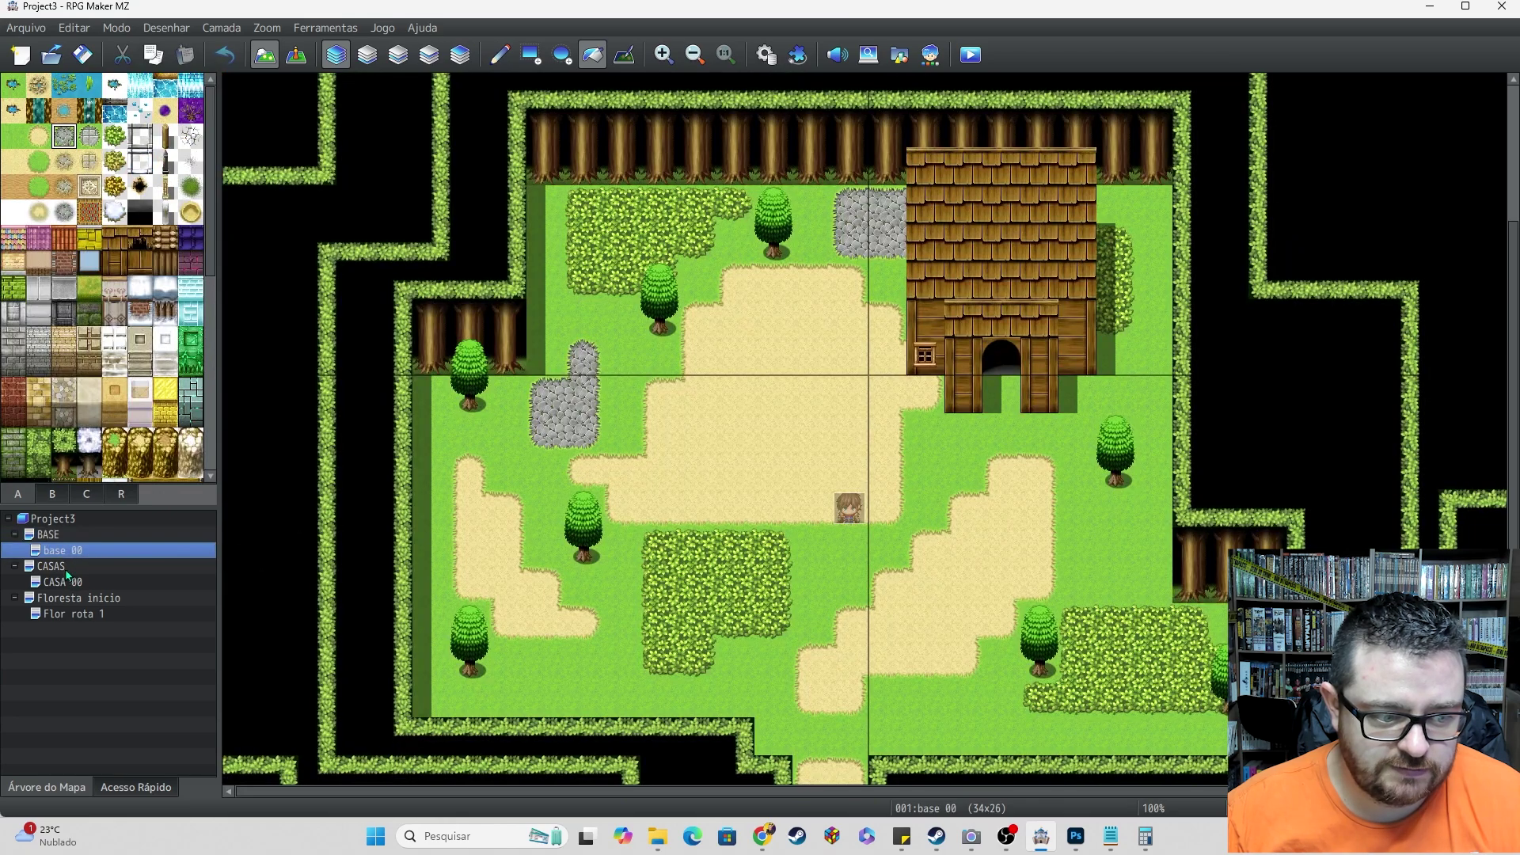
{"action": "left_click", "coordinate": [69, 568]}
{"action": "left_click", "coordinate": [119, 582]}
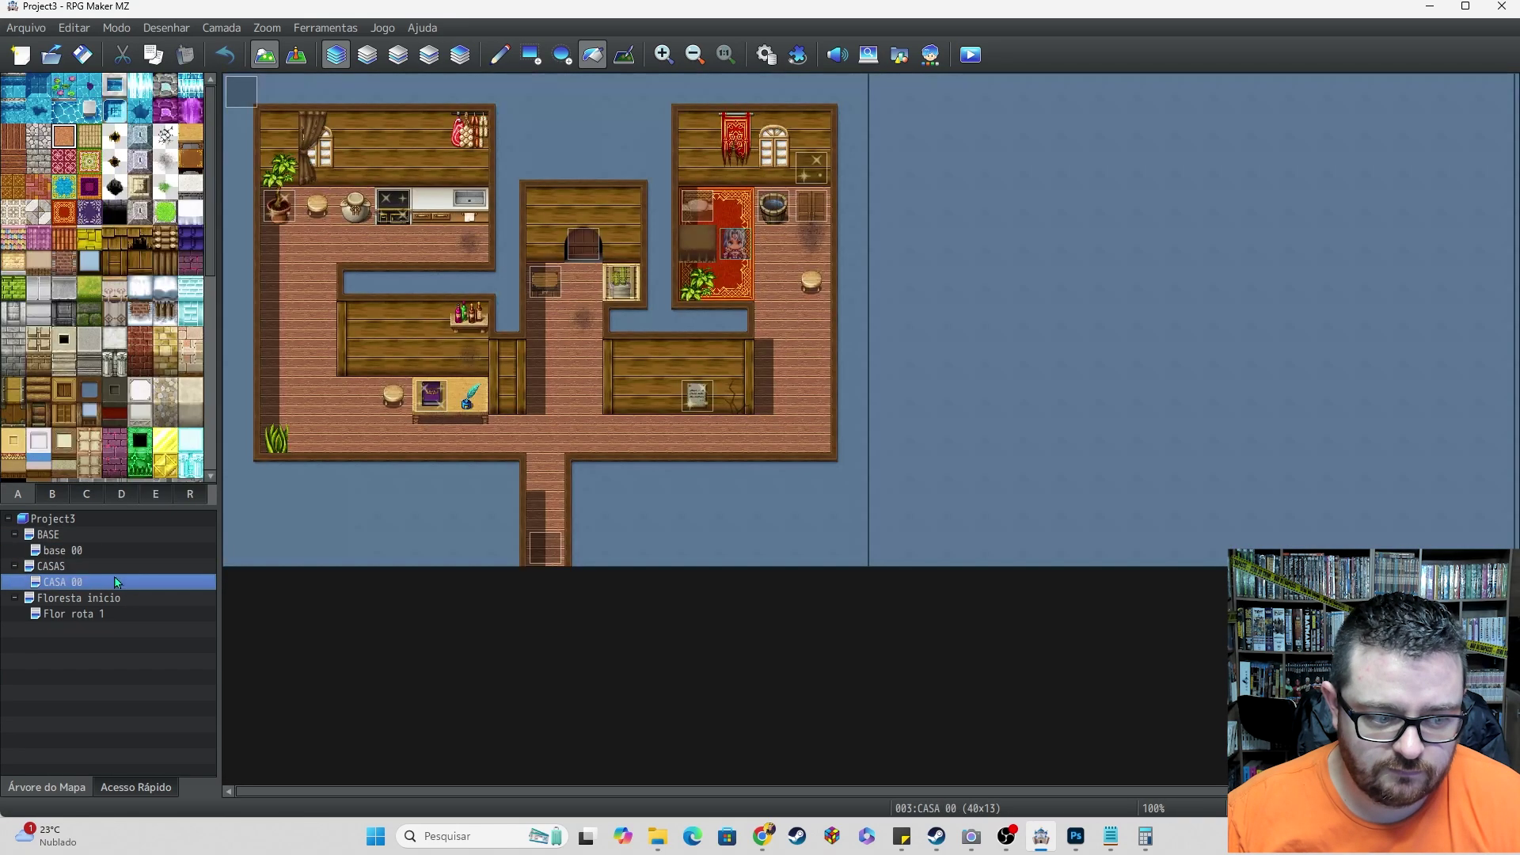
{"action": "key", "text": "F6"}
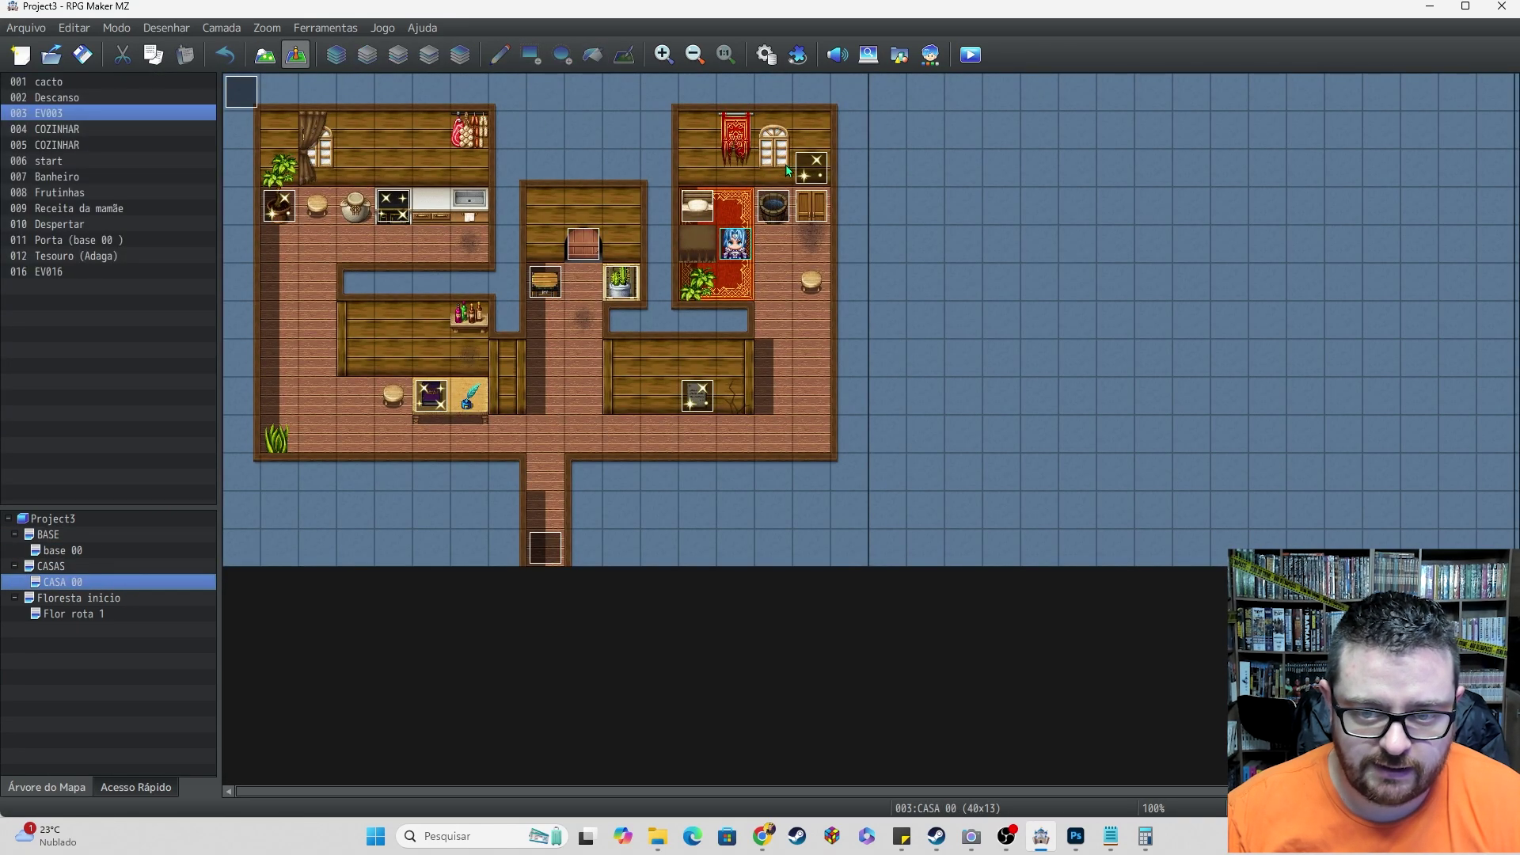
{"action": "left_click", "coordinate": [101, 535]}
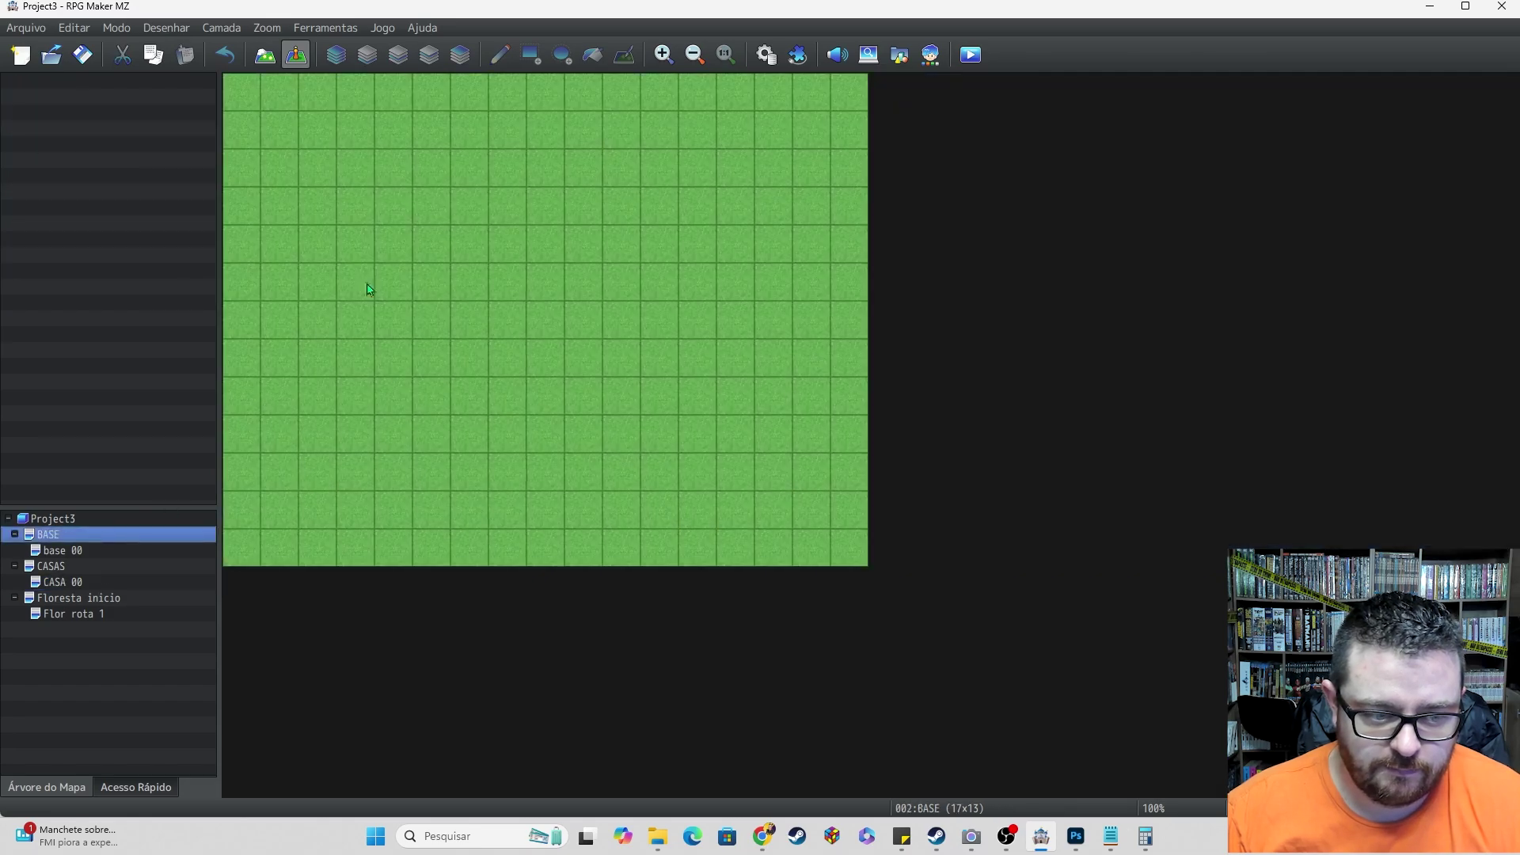
{"action": "left_click", "coordinate": [418, 185]}
{"action": "key", "text": "ctrl+v"}
{"action": "left_click", "coordinate": [461, 173]}
{"action": "key", "text": "ctrl+v"}
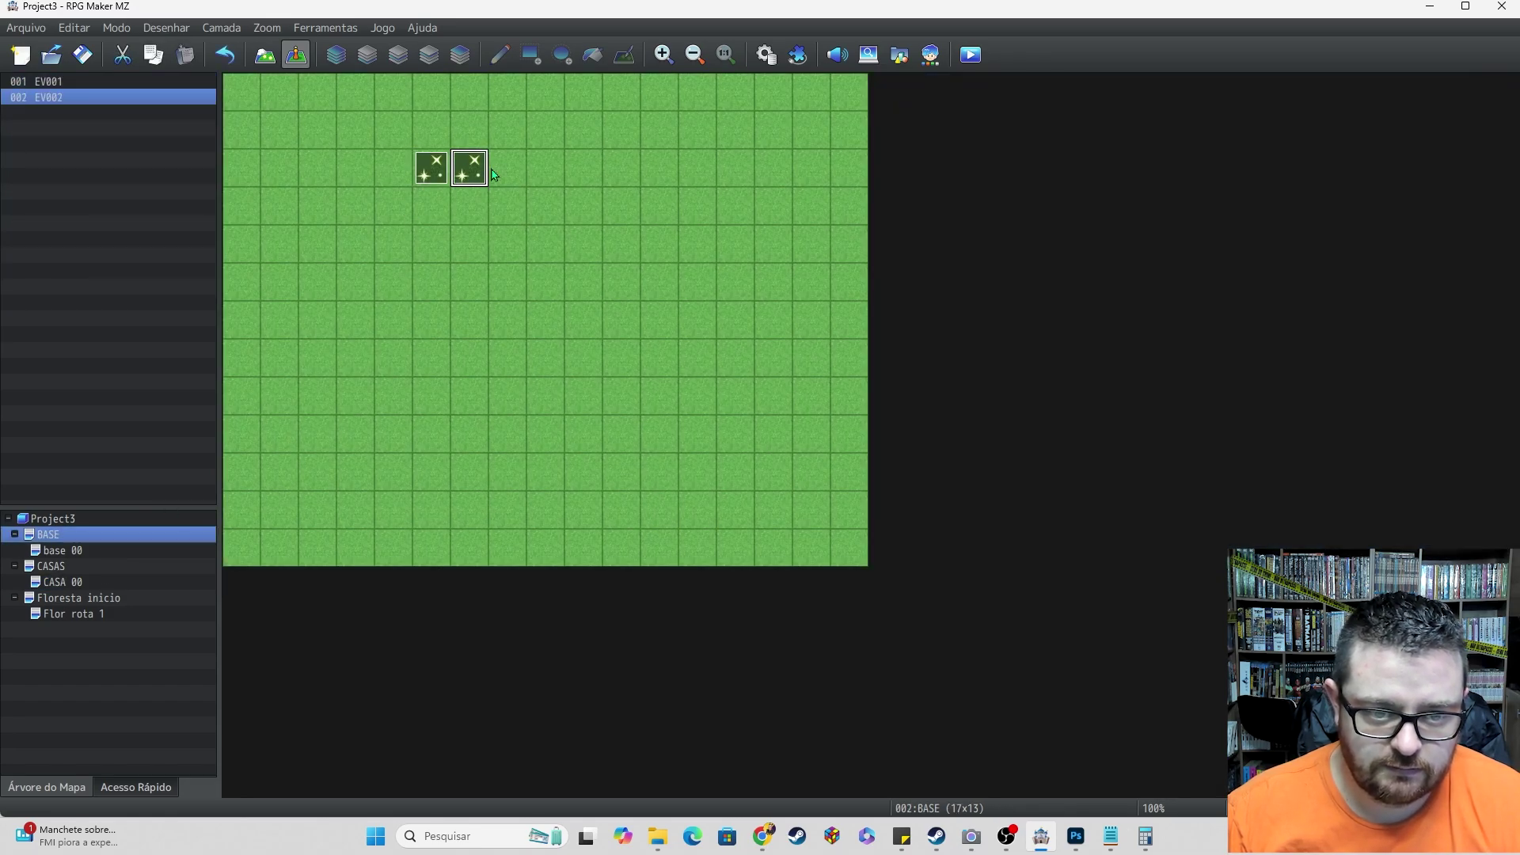
- Change EV002's graphic to the round yellow glow from the !Flame sheet and move the event to the second tile of its row
{"action": "double_click", "coordinate": [469, 173]}
{"action": "double_click", "coordinate": [419, 507]}
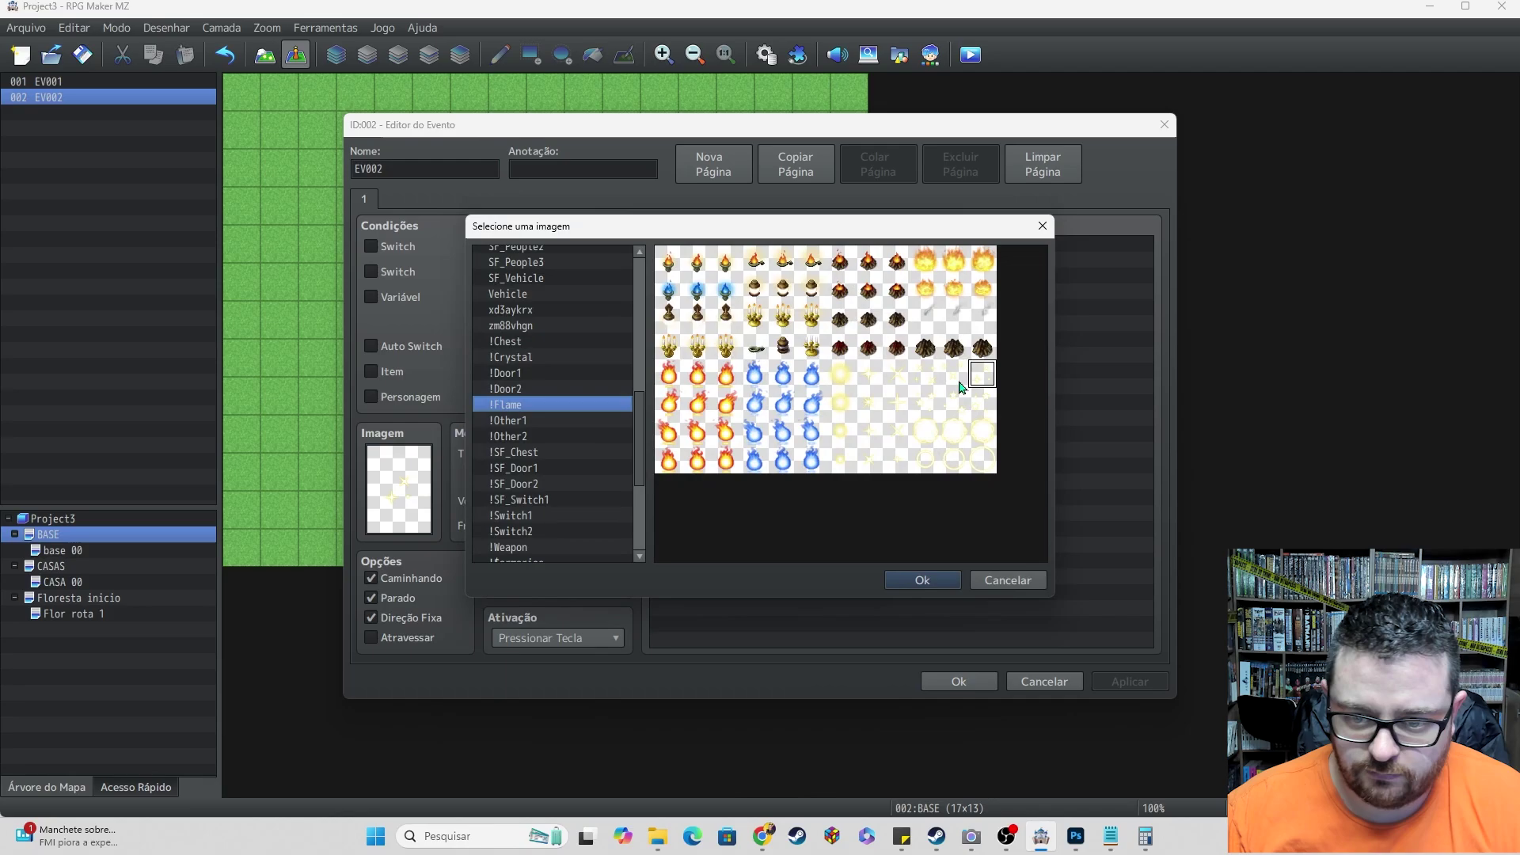
{"action": "double_click", "coordinate": [841, 378]}
{"action": "left_click", "coordinate": [959, 682]}
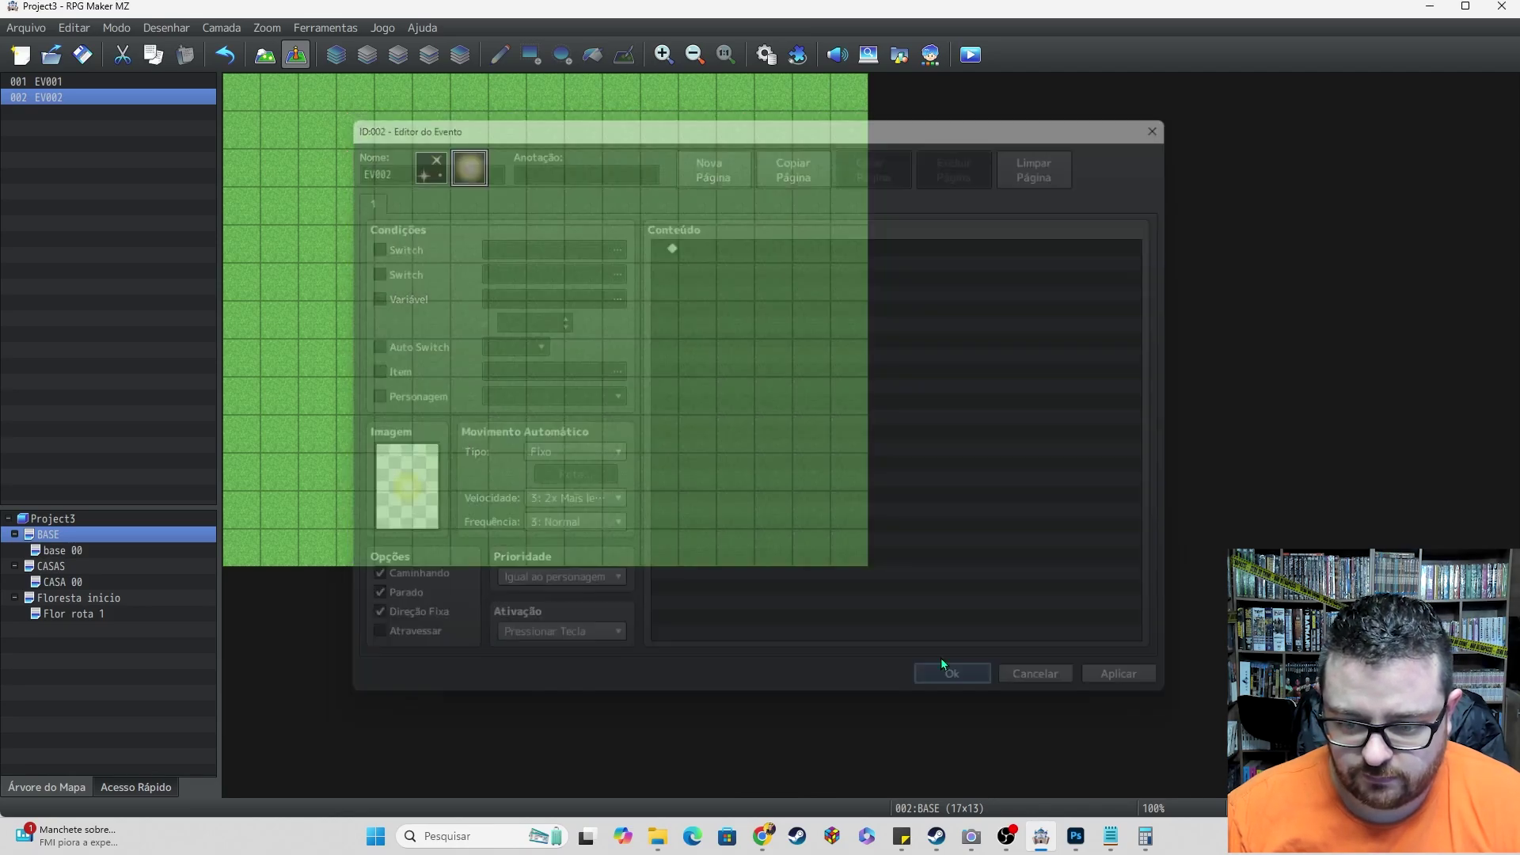
{"action": "left_click_drag", "start_coordinate": [411, 178], "coordinate": [289, 170]}
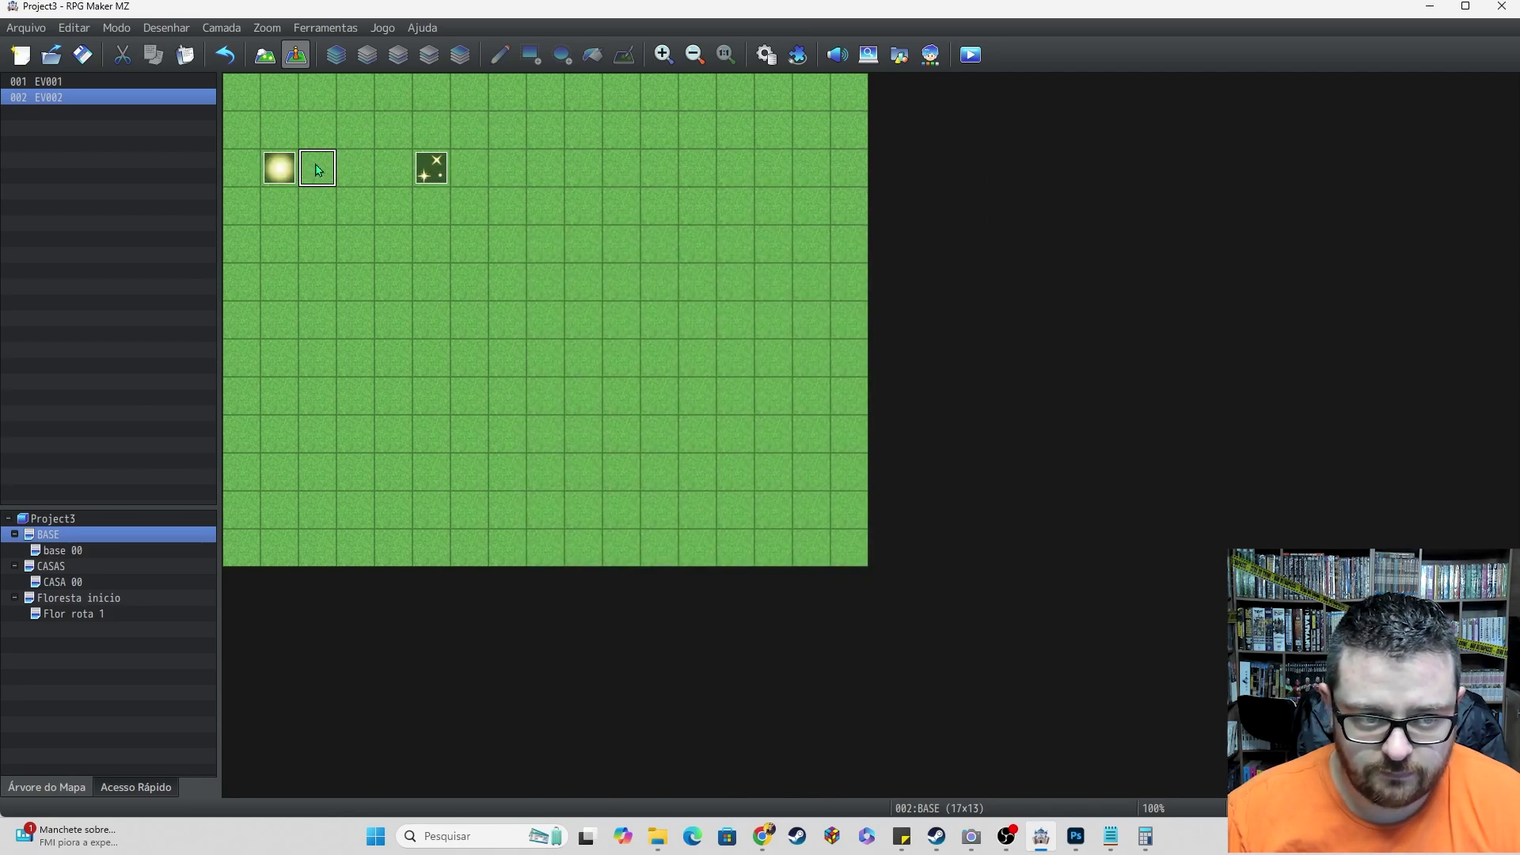
- Paste a copy of the glow event beside it and give the copy the single four-pointed star graphic from !Flame
{"action": "left_click", "coordinate": [314, 179]}
{"action": "key", "text": "ctrl+v"}
{"action": "double_click", "coordinate": [317, 170]}
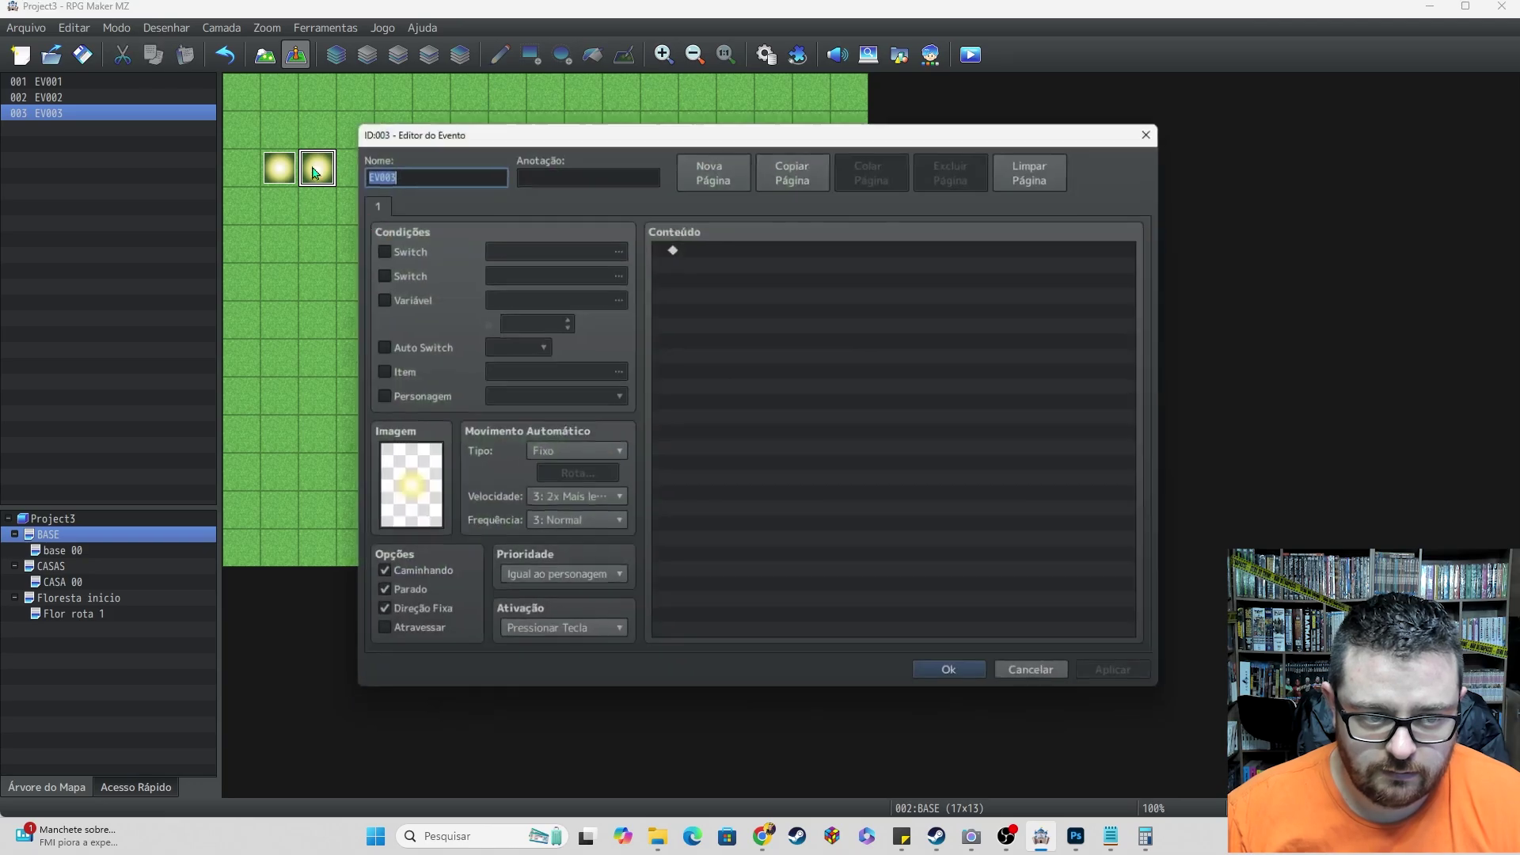
{"action": "double_click", "coordinate": [399, 488]}
{"action": "double_click", "coordinate": [870, 379]}
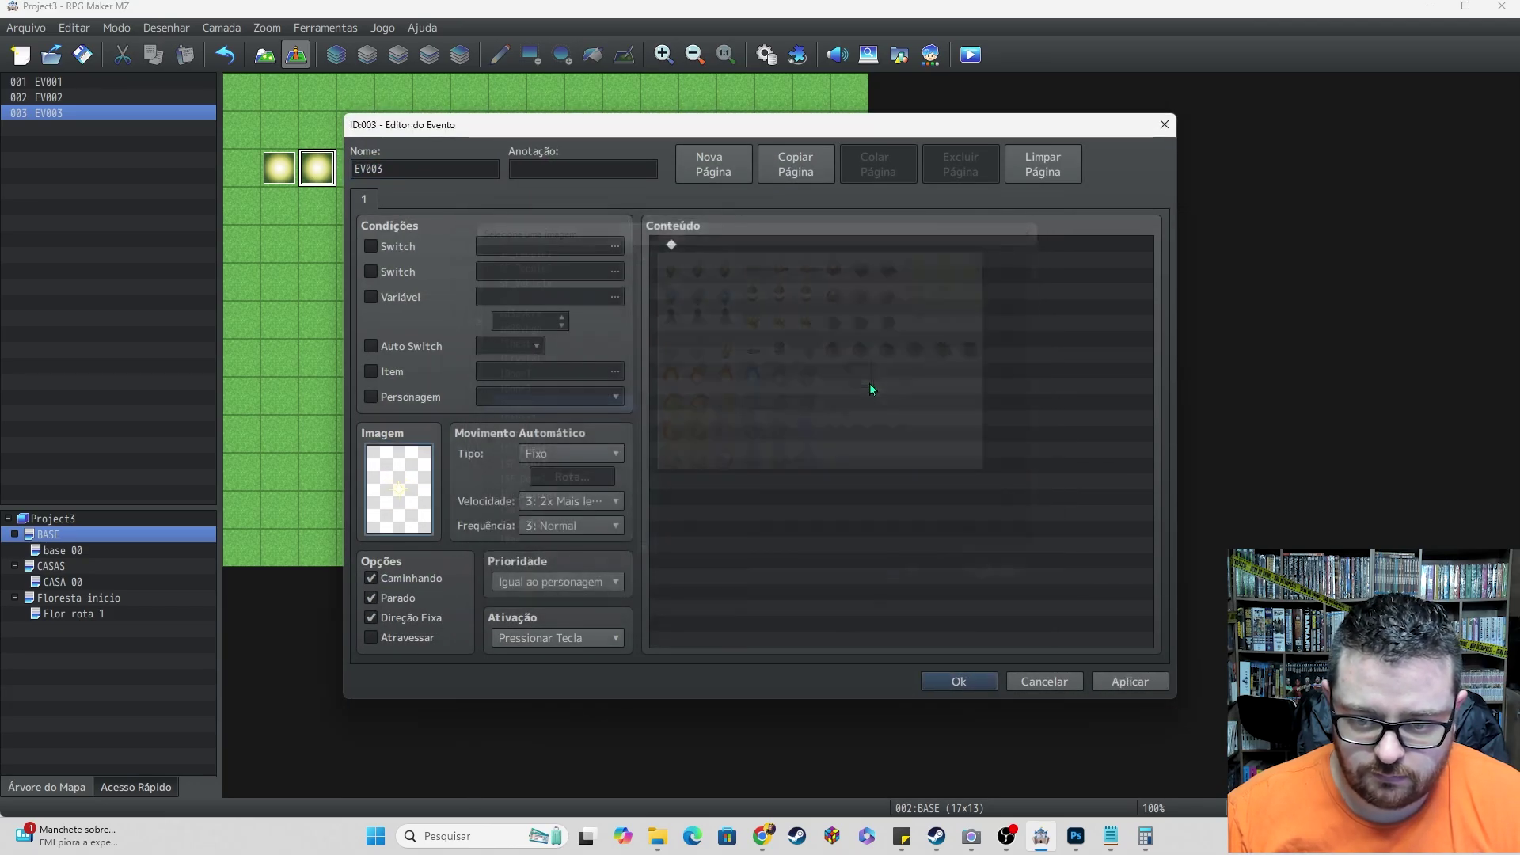
{"action": "left_click", "coordinate": [994, 681]}
- Paste another glow event beside the star and change its graphic to the large X-shaped sparkle from !Flame
{"action": "left_click", "coordinate": [356, 168]}
{"action": "key", "text": "ctrl+v"}
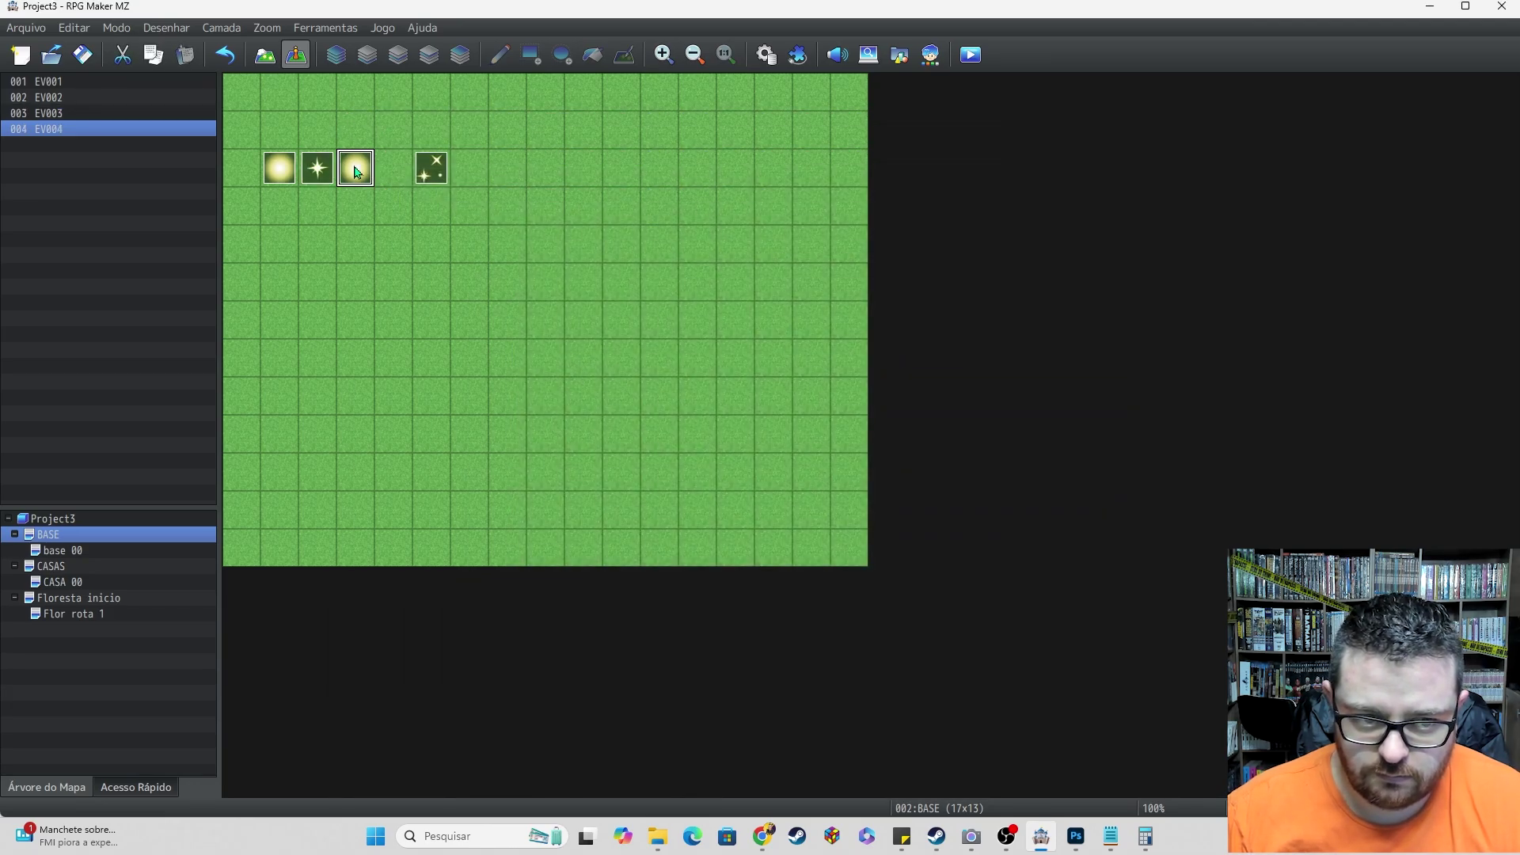
{"action": "double_click", "coordinate": [356, 168]}
{"action": "double_click", "coordinate": [398, 489]}
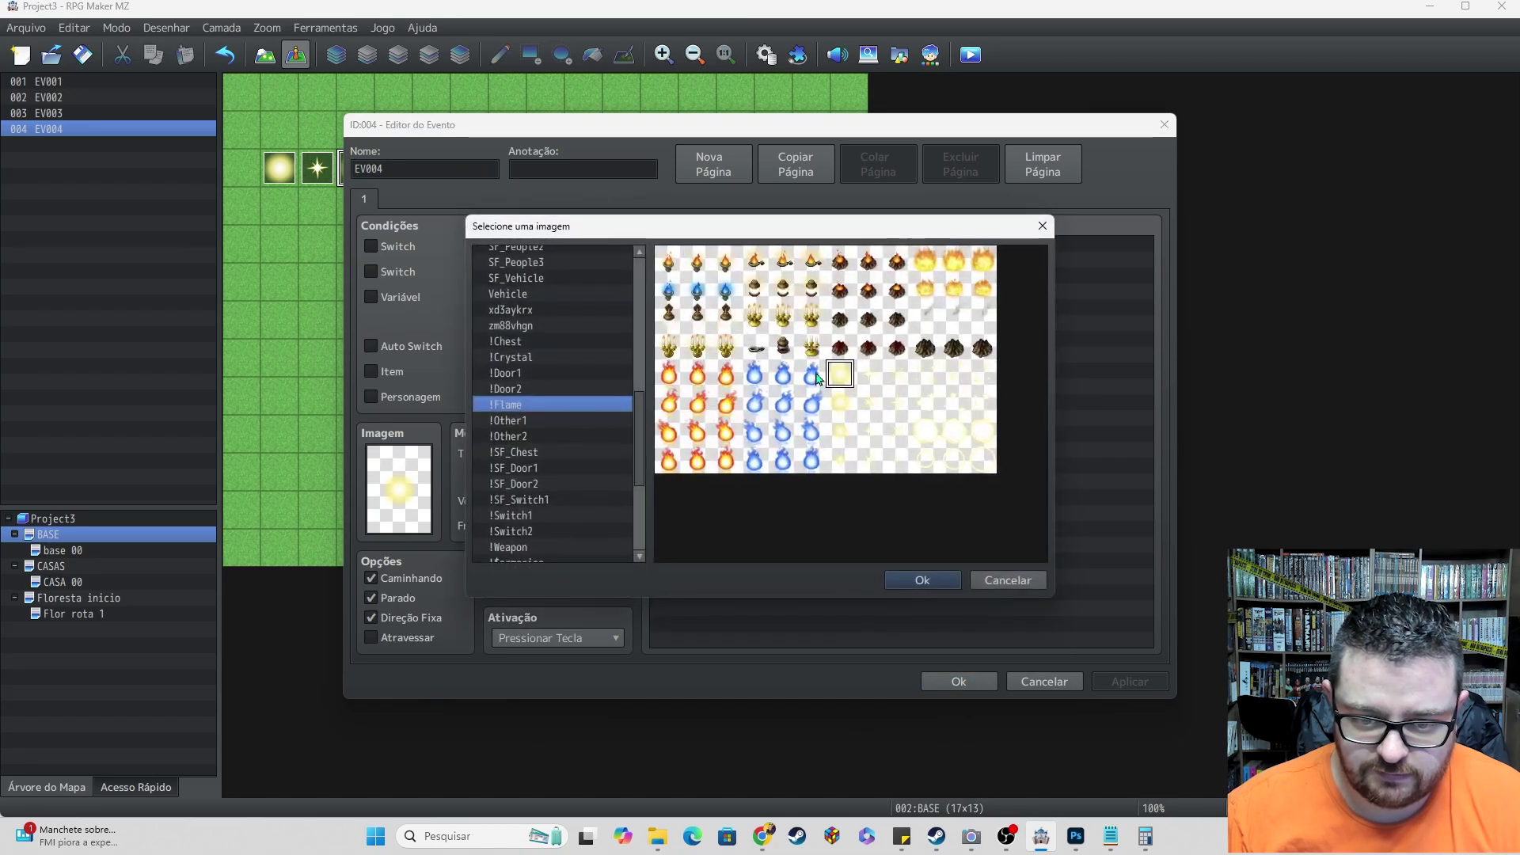
{"action": "double_click", "coordinate": [885, 378]}
{"action": "left_click", "coordinate": [940, 684]}
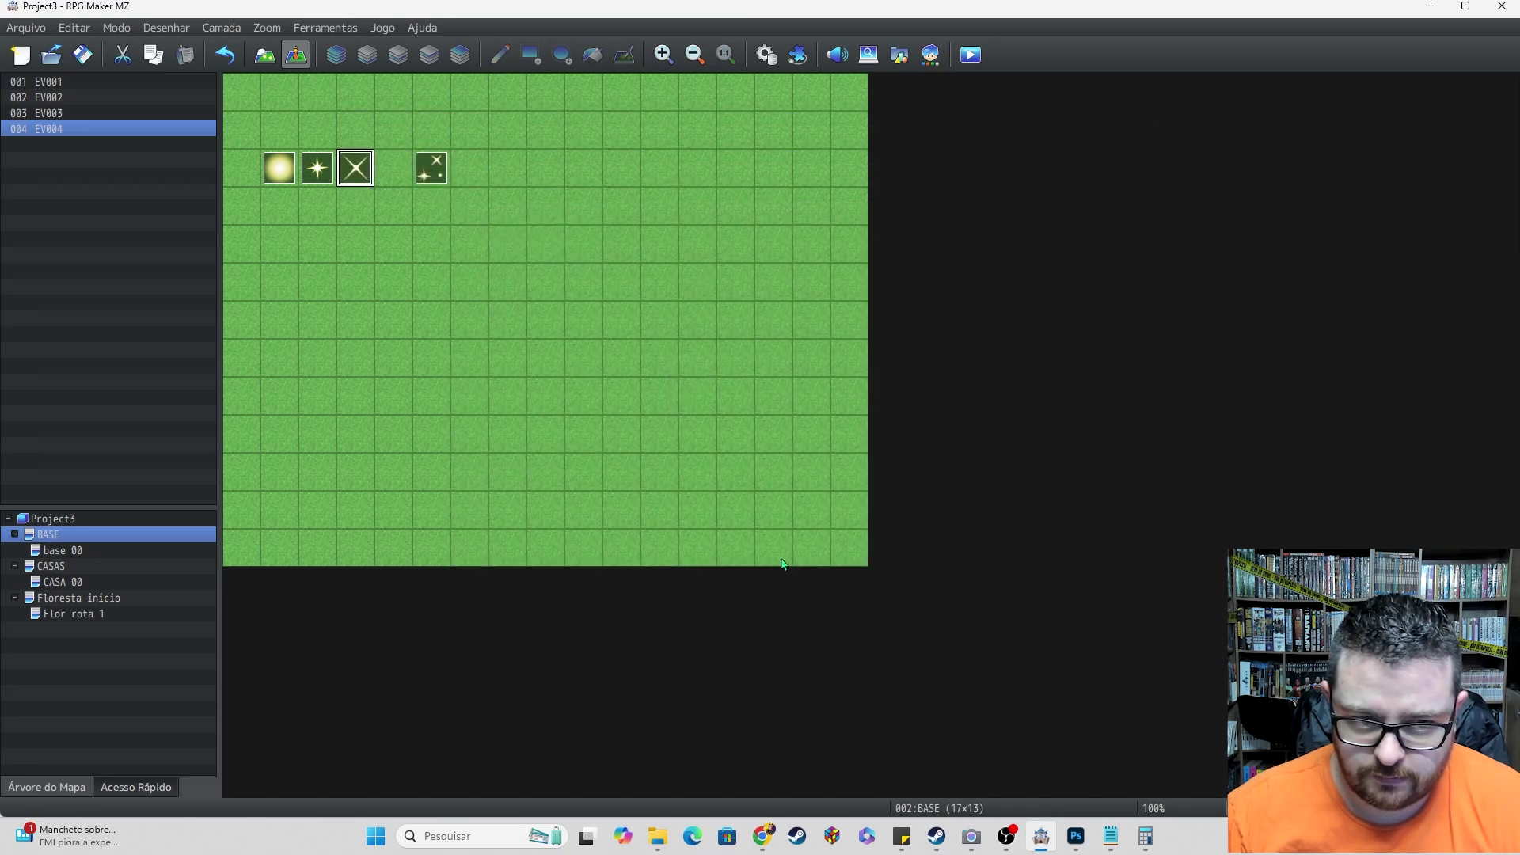
- Paste a glow event between the X-shaped sparkle and EV001, and assign it the first small-sparkle cluster from !Flame
{"action": "left_click", "coordinate": [390, 174]}
{"action": "key", "text": "ctrl+v"}
{"action": "double_click", "coordinate": [389, 175]}
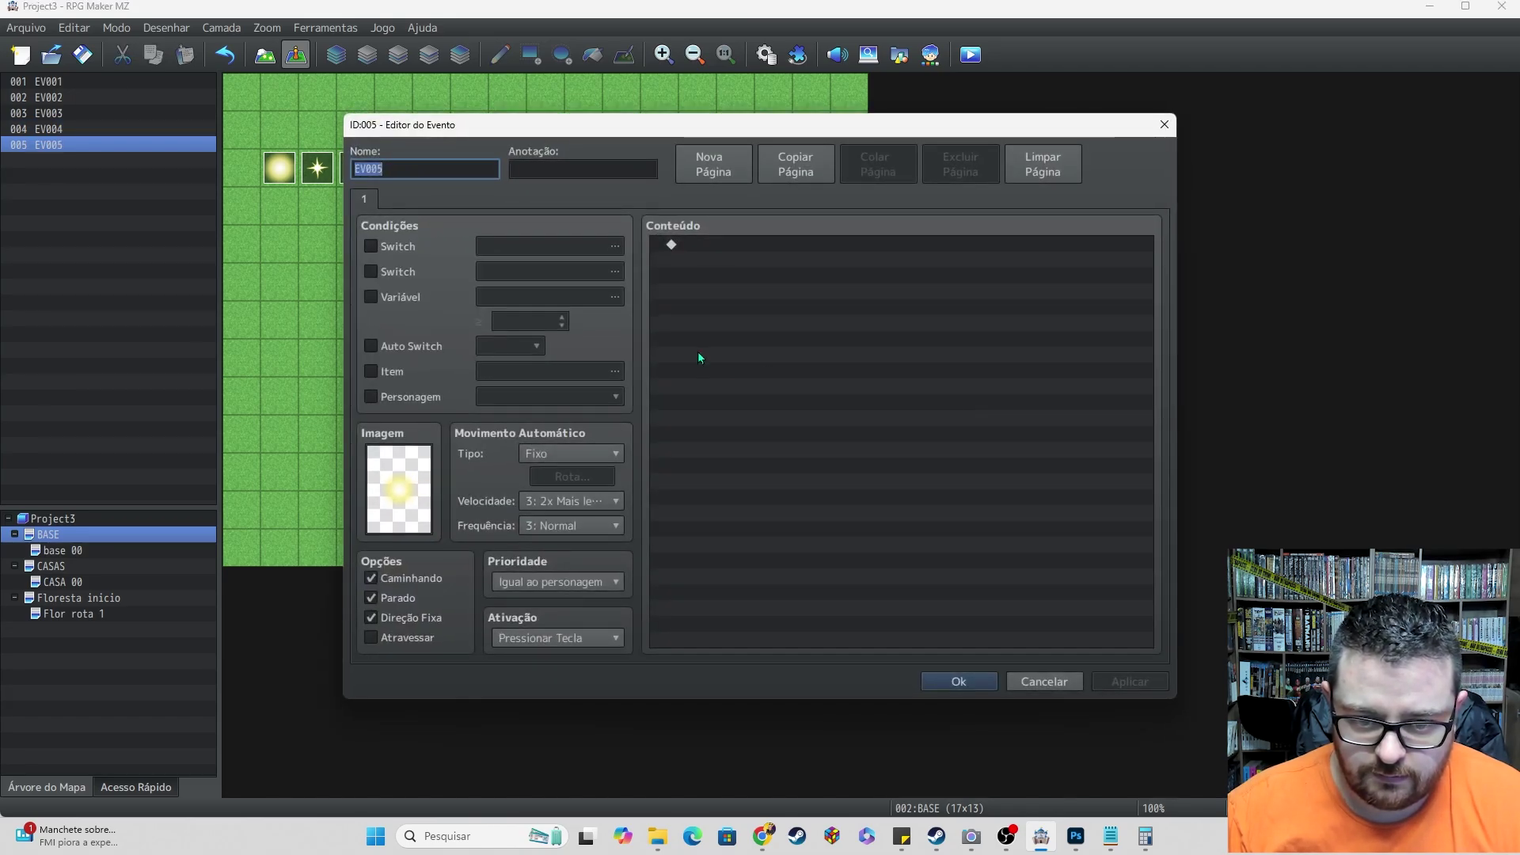
{"action": "double_click", "coordinate": [399, 488]}
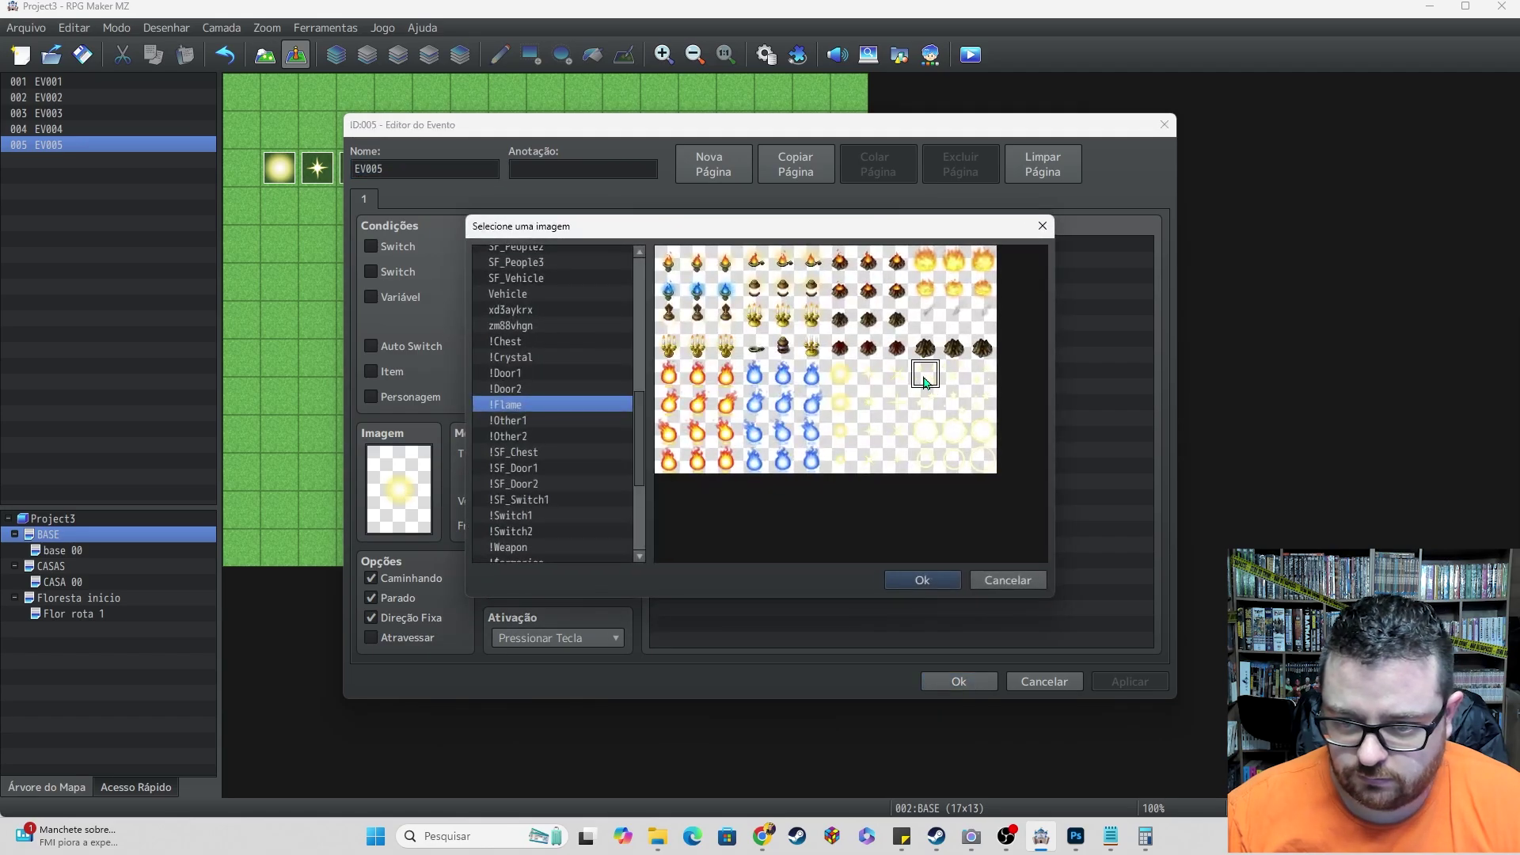
{"action": "double_click", "coordinate": [899, 388]}
{"action": "left_click", "coordinate": [955, 681]}
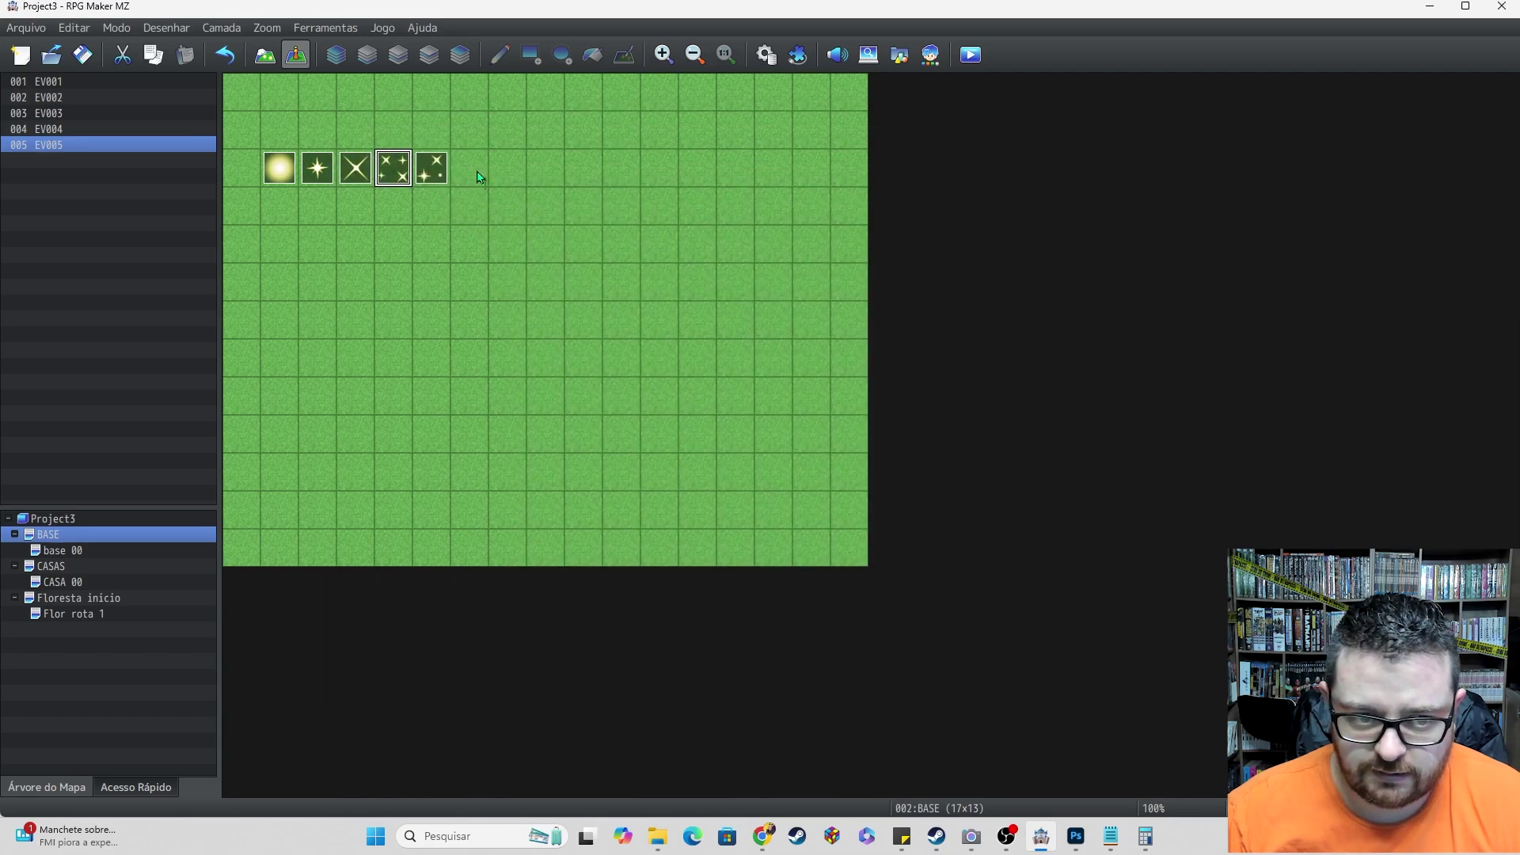
- Paste a glow event just after EV001 in the row and set its graphic to the middle small-sparkle cluster from !Flame
{"action": "double_click", "coordinate": [431, 168]}
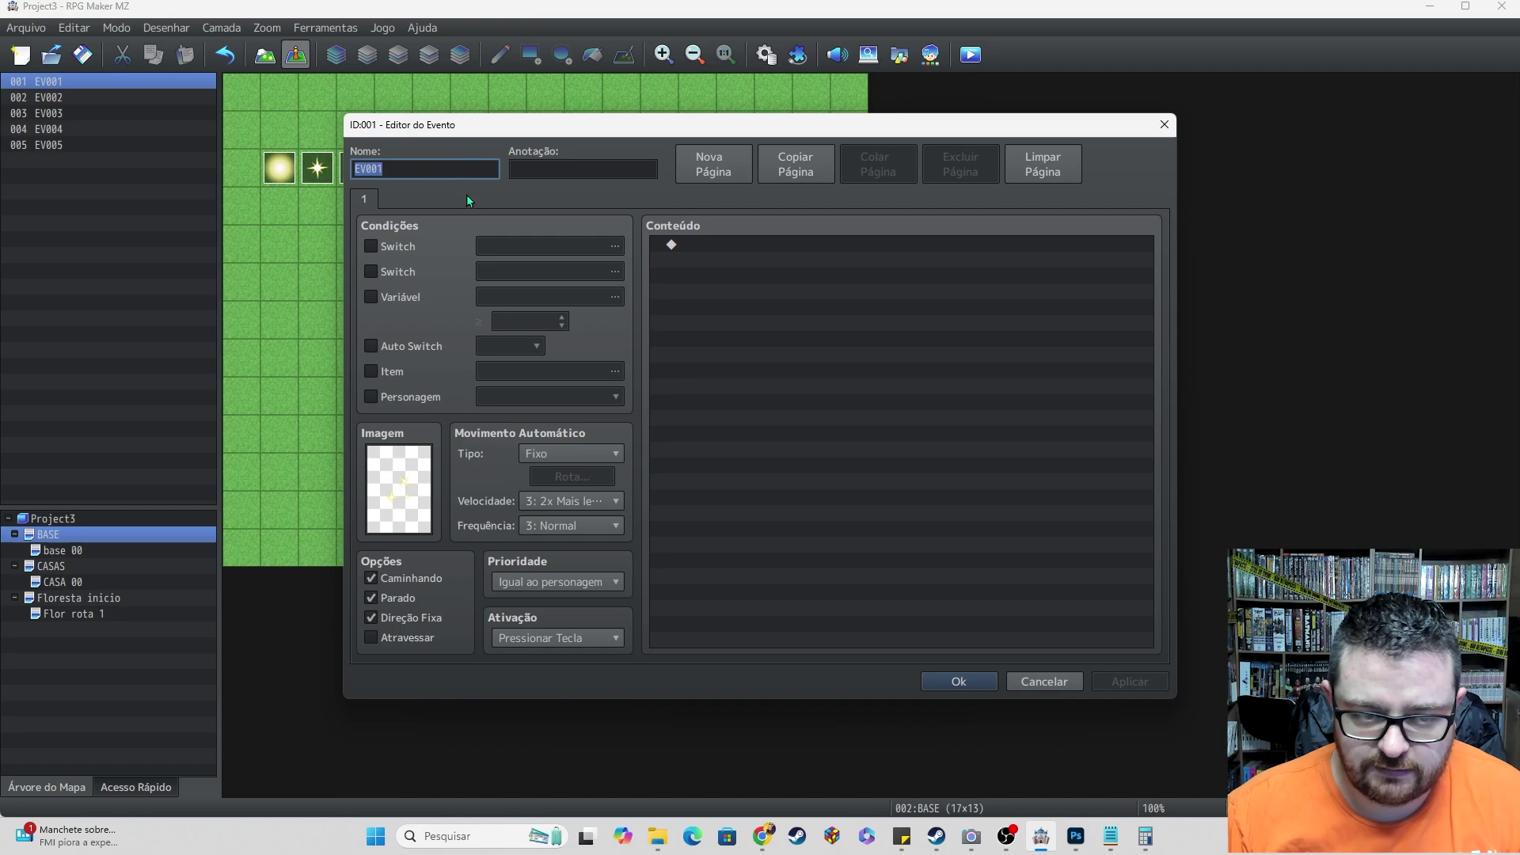
{"action": "key", "text": "Escape"}
{"action": "key", "text": "ctrl+v"}
{"action": "double_click", "coordinate": [472, 170]}
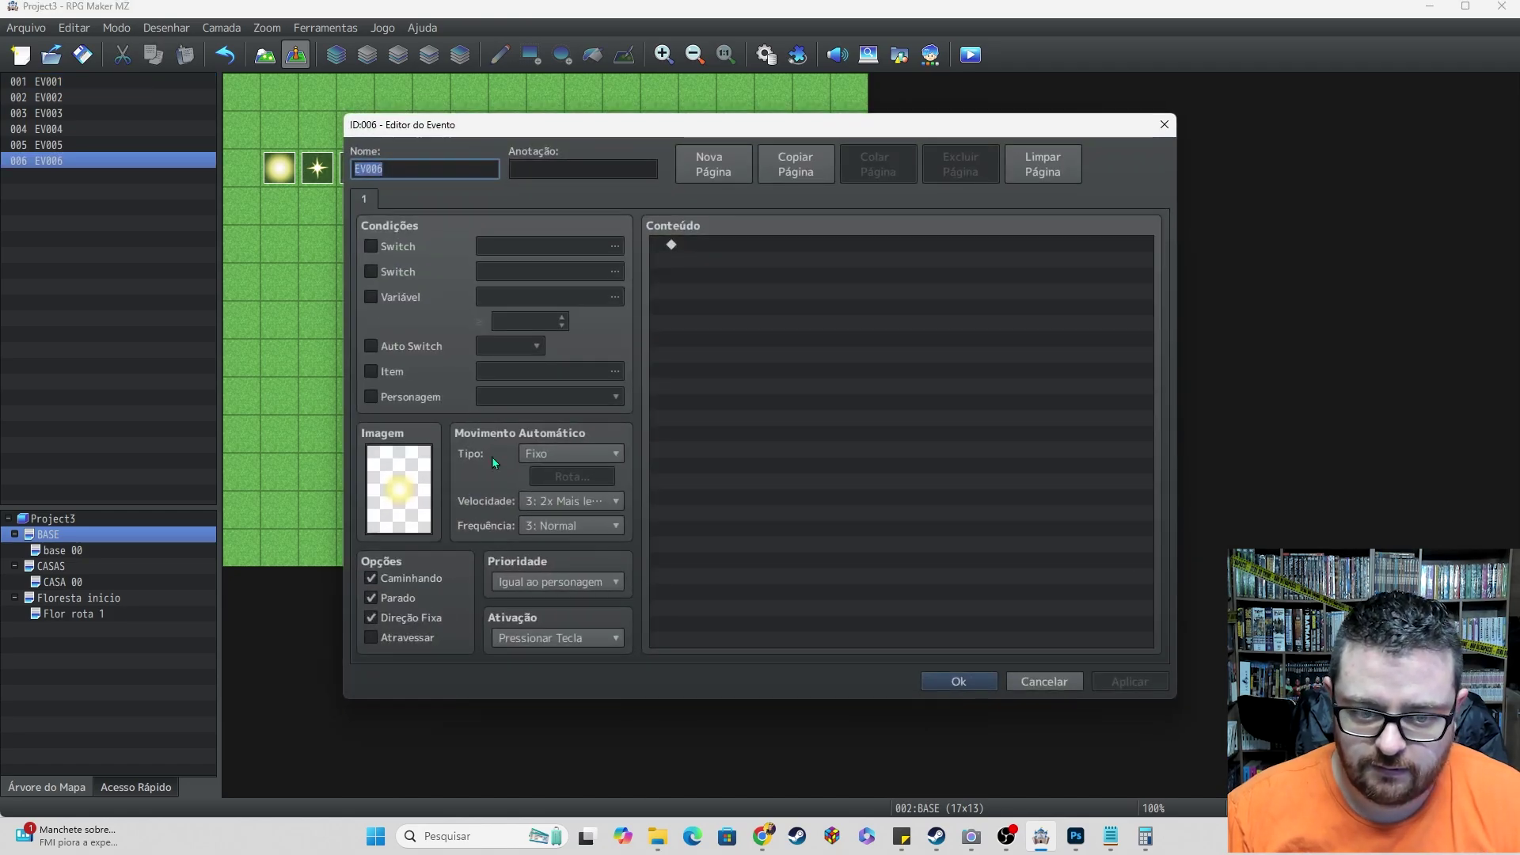
{"action": "double_click", "coordinate": [397, 492]}
{"action": "left_click", "coordinate": [925, 378]}
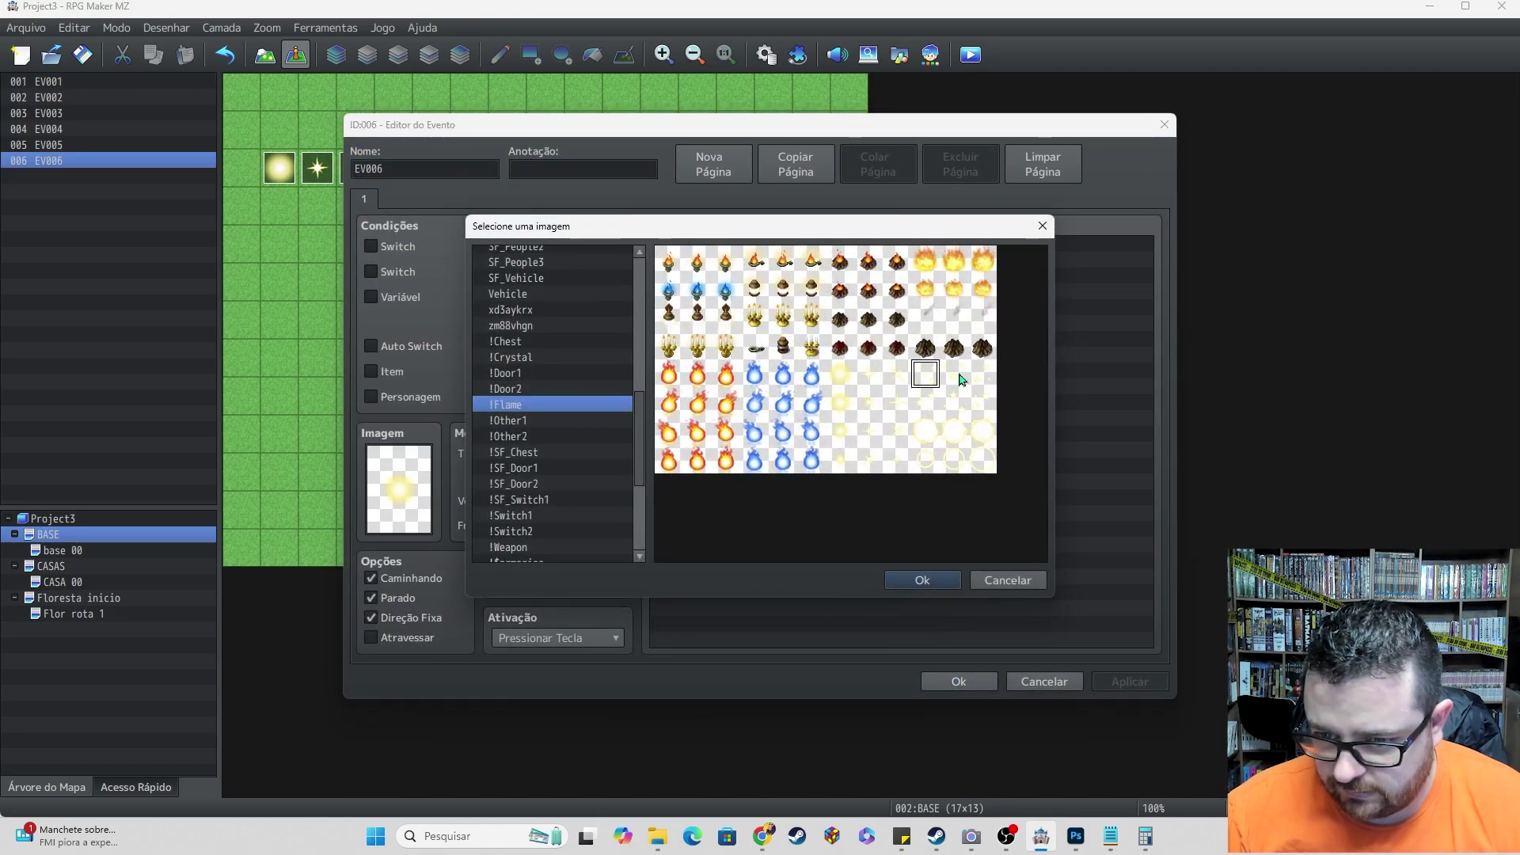
{"action": "left_click", "coordinate": [960, 378]}
{"action": "left_click", "coordinate": [922, 582]}
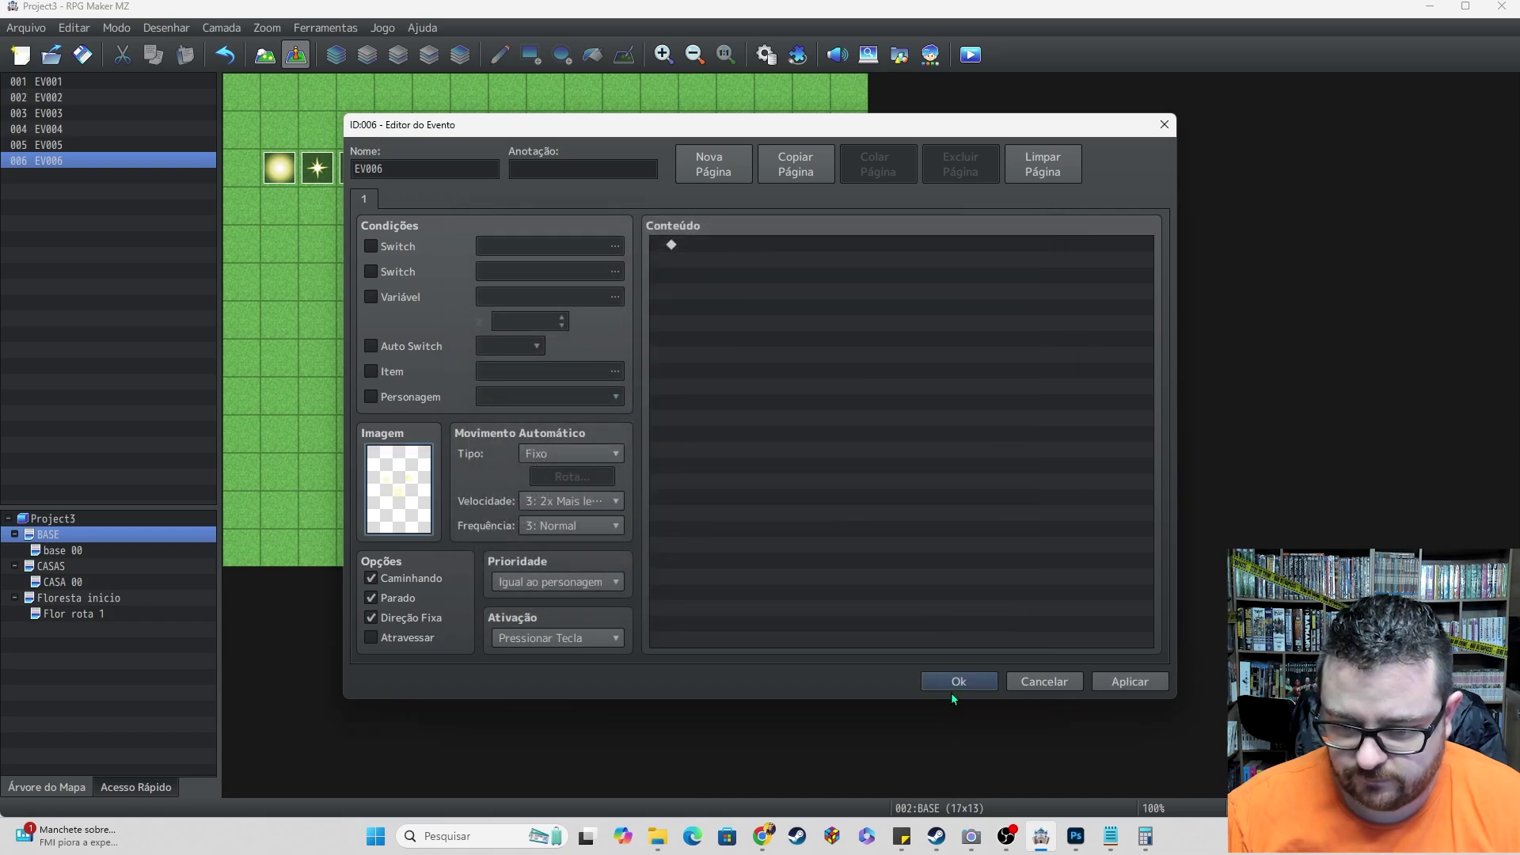
{"action": "left_click", "coordinate": [954, 684]}
- Add a seventh event at the end of the row and give it the last small-sparkle cluster from !Flame
{"action": "left_click", "coordinate": [508, 168]}
{"action": "key", "text": "ctrl+v"}
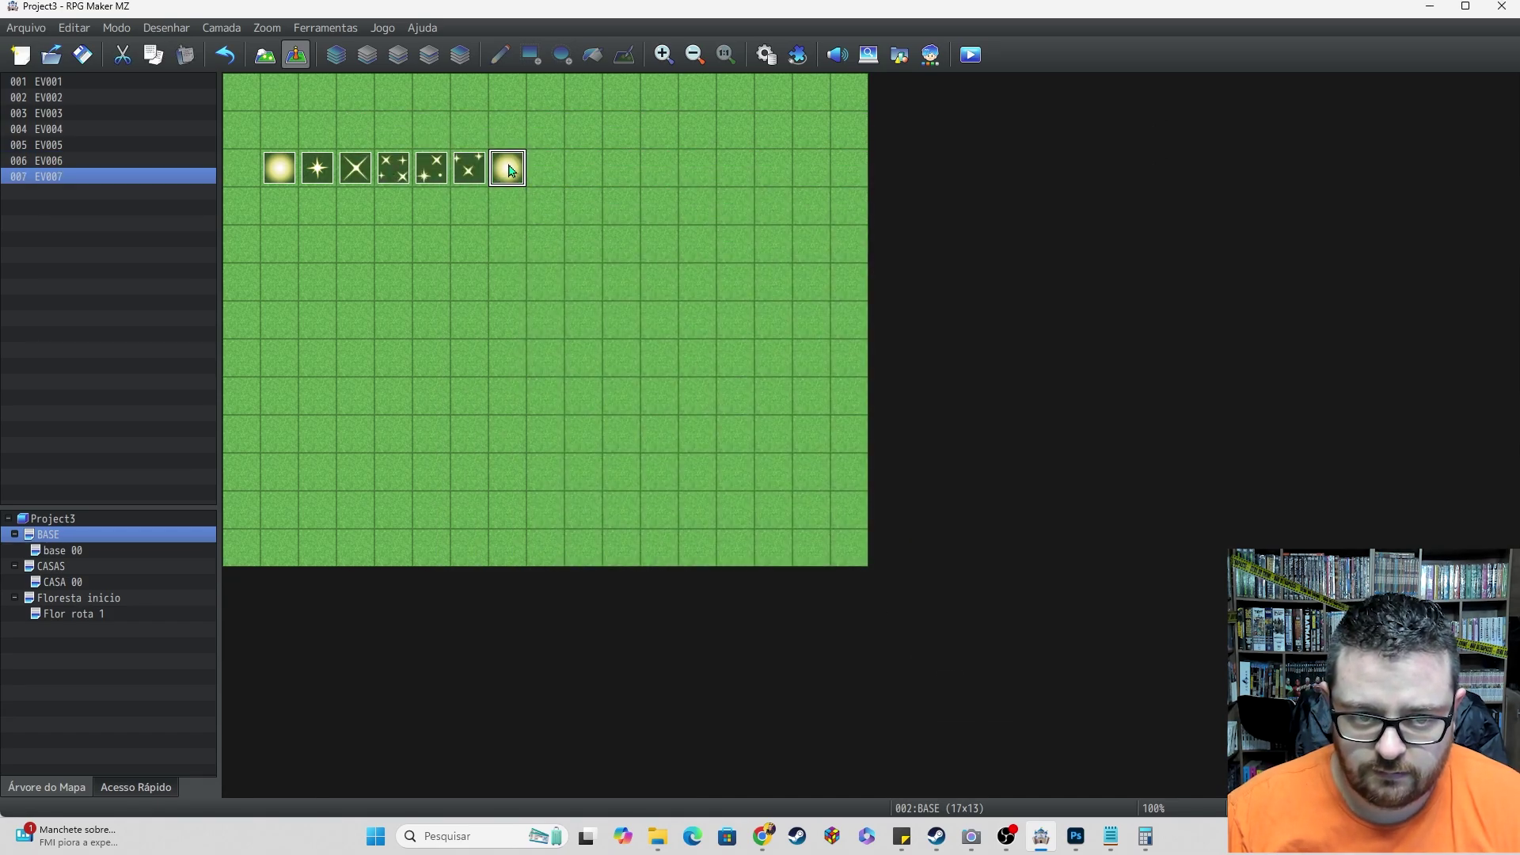
{"action": "double_click", "coordinate": [508, 168]}
{"action": "double_click", "coordinate": [398, 489]}
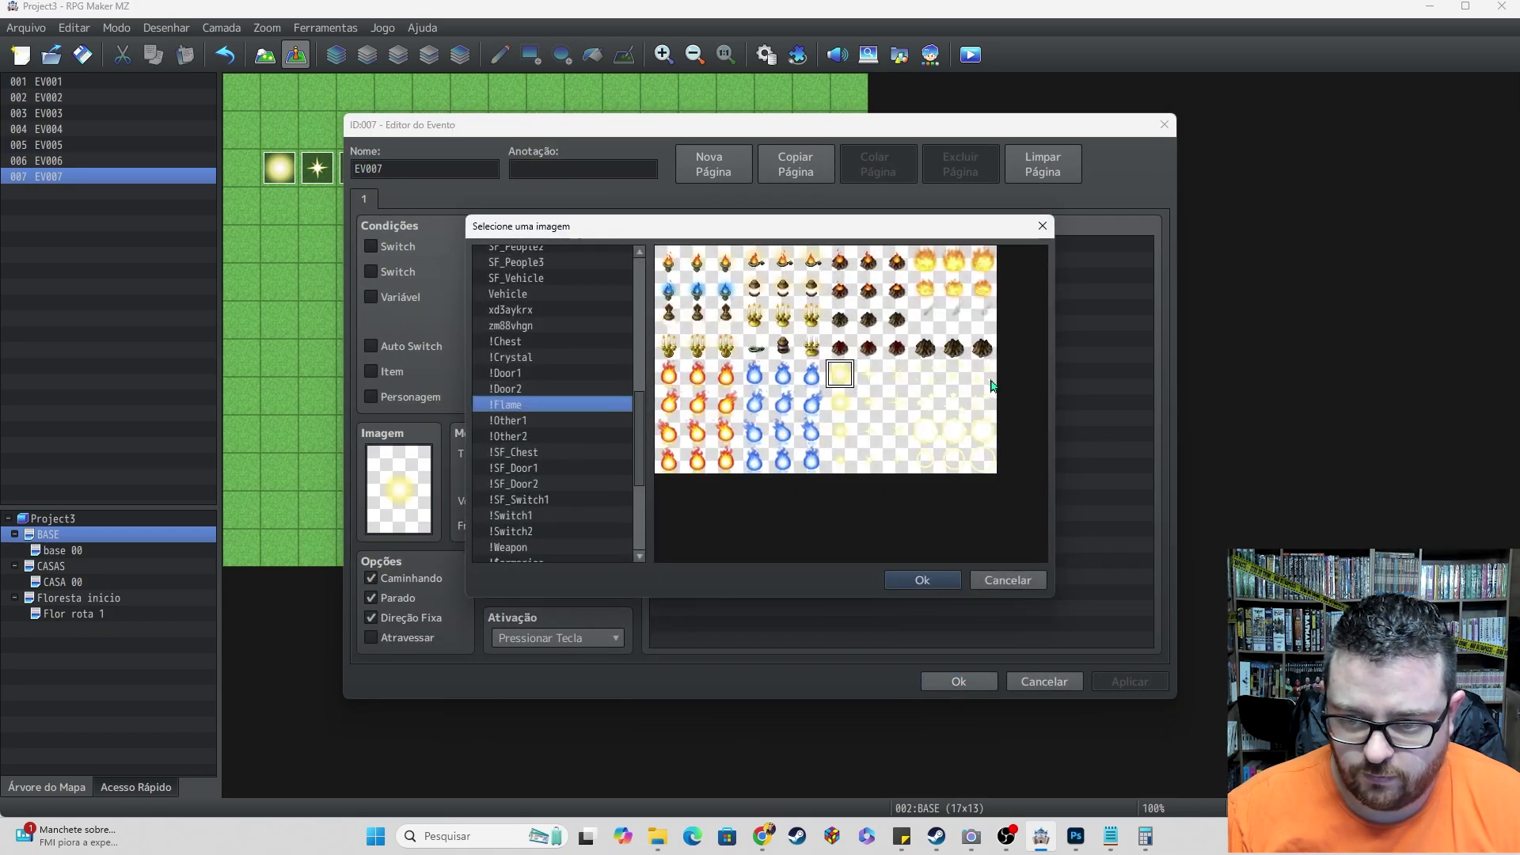
{"action": "left_click", "coordinate": [839, 374]}
{"action": "left_click", "coordinate": [922, 582]}
{"action": "left_click", "coordinate": [976, 683]}
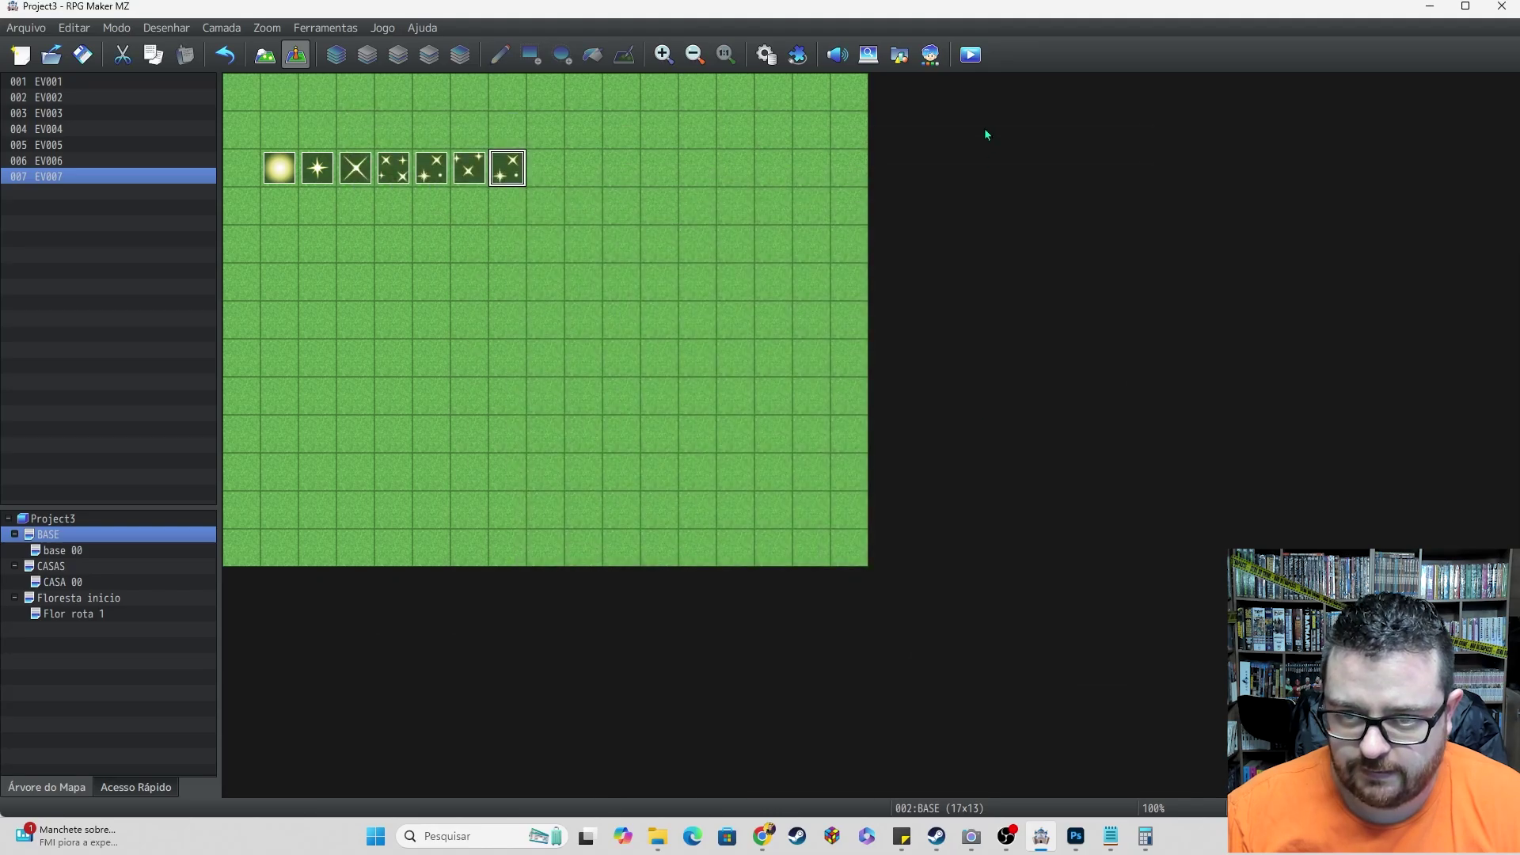
- Set the player's starting position on the grass three tiles below the sixth sparkle event
{"action": "left_click", "coordinate": [468, 299]}
{"action": "right_click", "coordinate": [467, 298]}
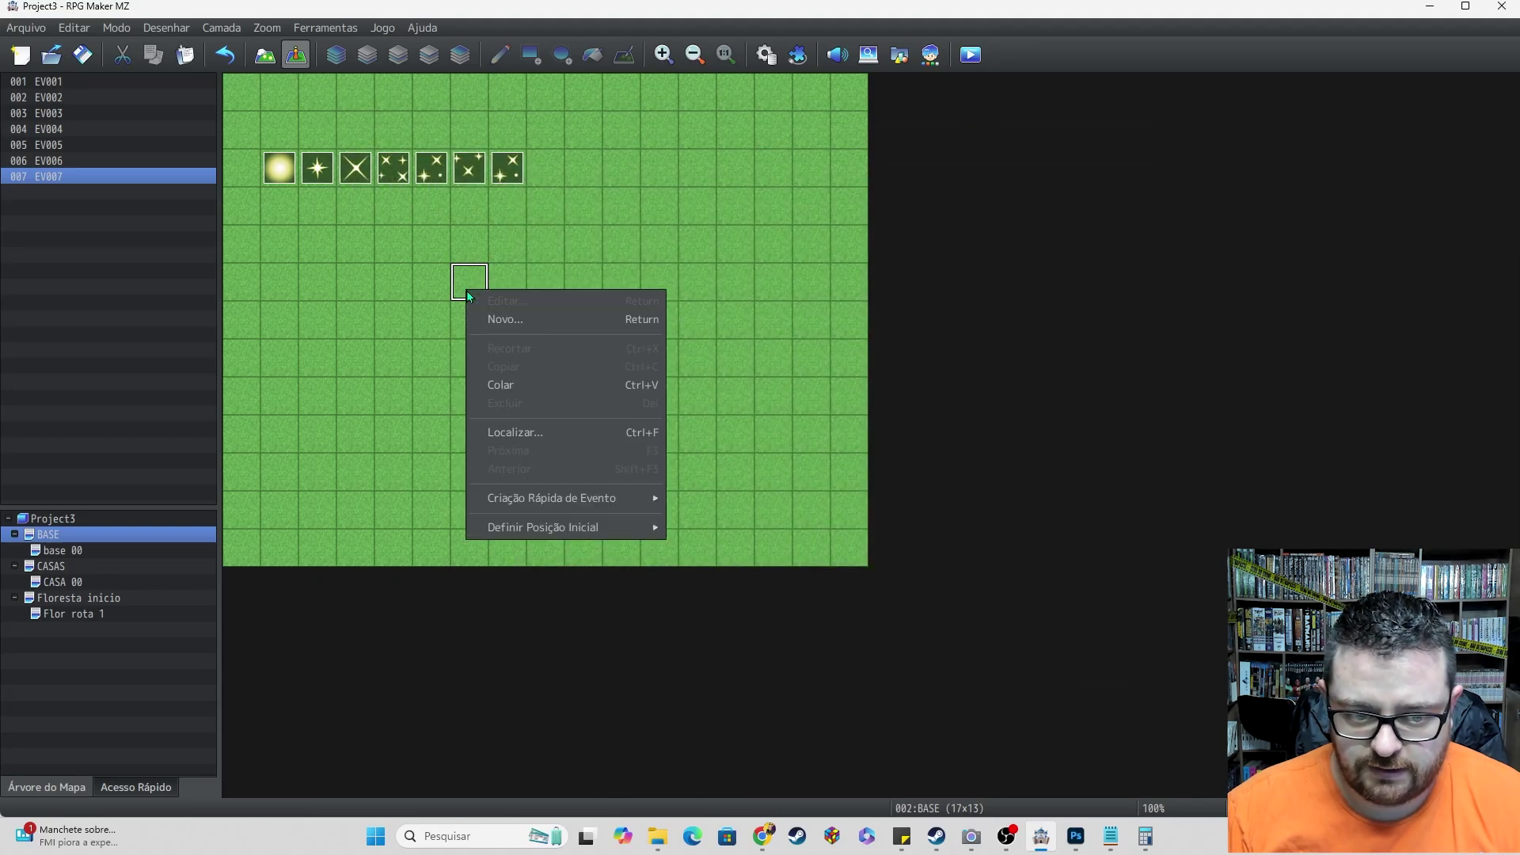
{"action": "mouse_move", "coordinate": [543, 525]}
{"action": "left_click", "coordinate": [705, 526]}
- Playtest the BASE map, walk the character up to the sparkle row to compare the animations, and close the game
{"action": "key", "text": "ctrl+r"}
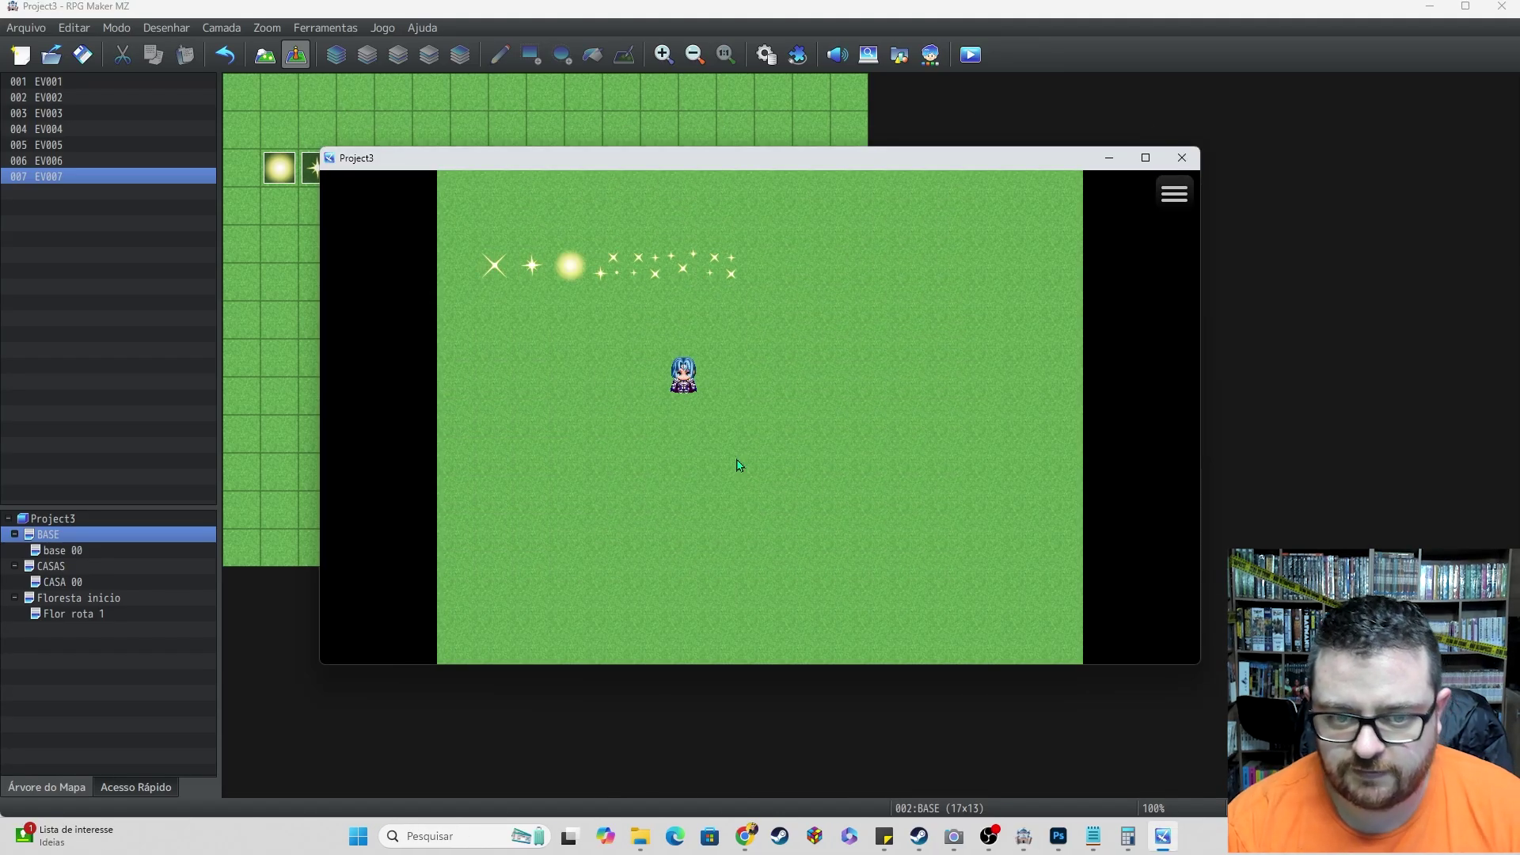
{"action": "key", "text": "Left"}
{"action": "key", "text": "Left"}
{"action": "key", "text": "Up"}
{"action": "key", "text": "Up"}
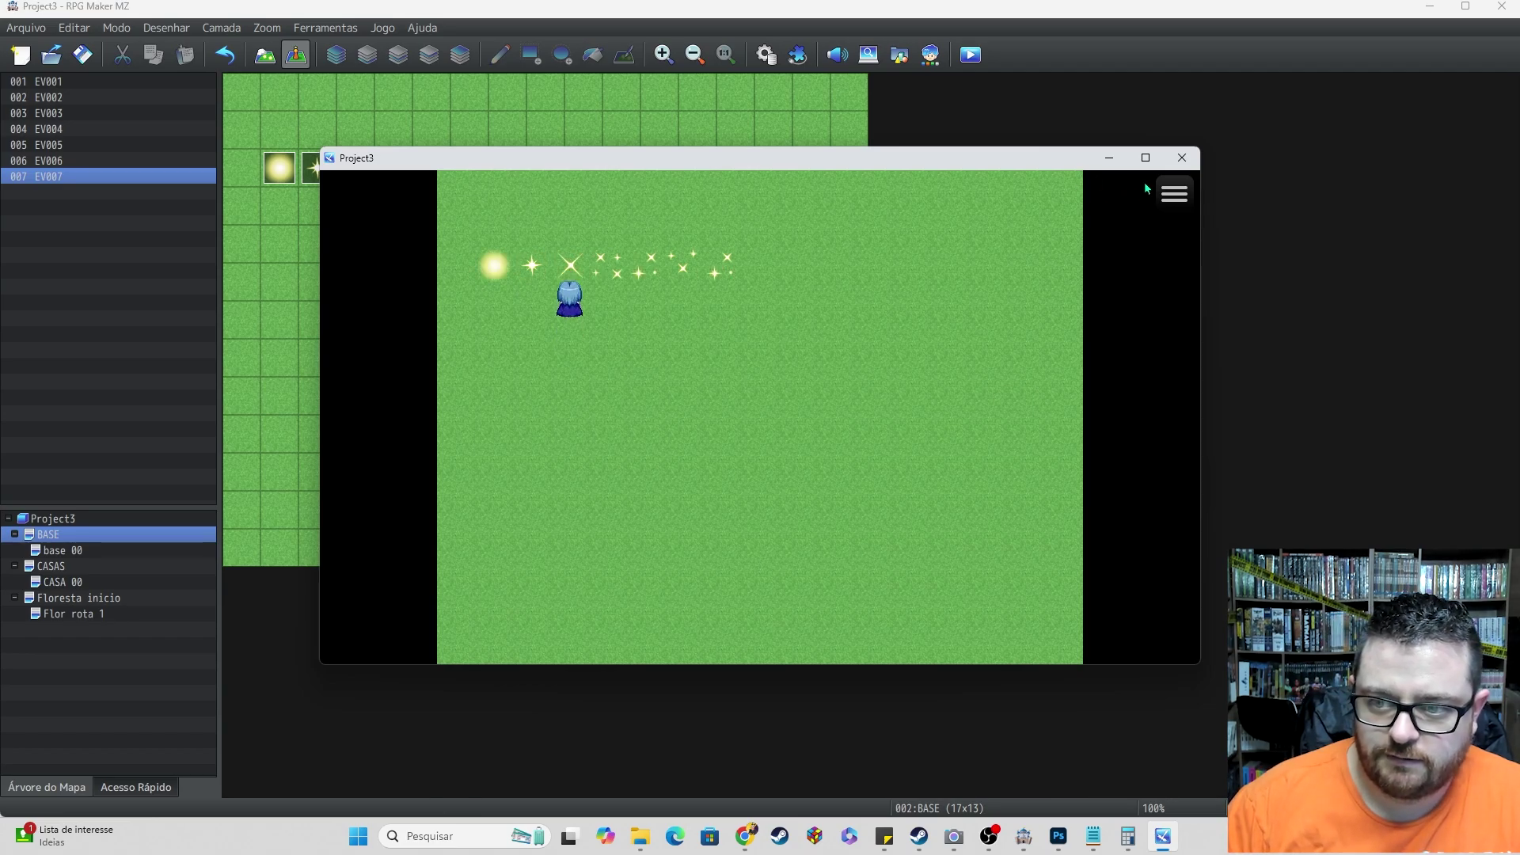
{"action": "left_click", "coordinate": [1182, 157]}
- Set the glow event EV002's movement speed to 2: 4x Mais lento and save the event
{"action": "double_click", "coordinate": [267, 176]}
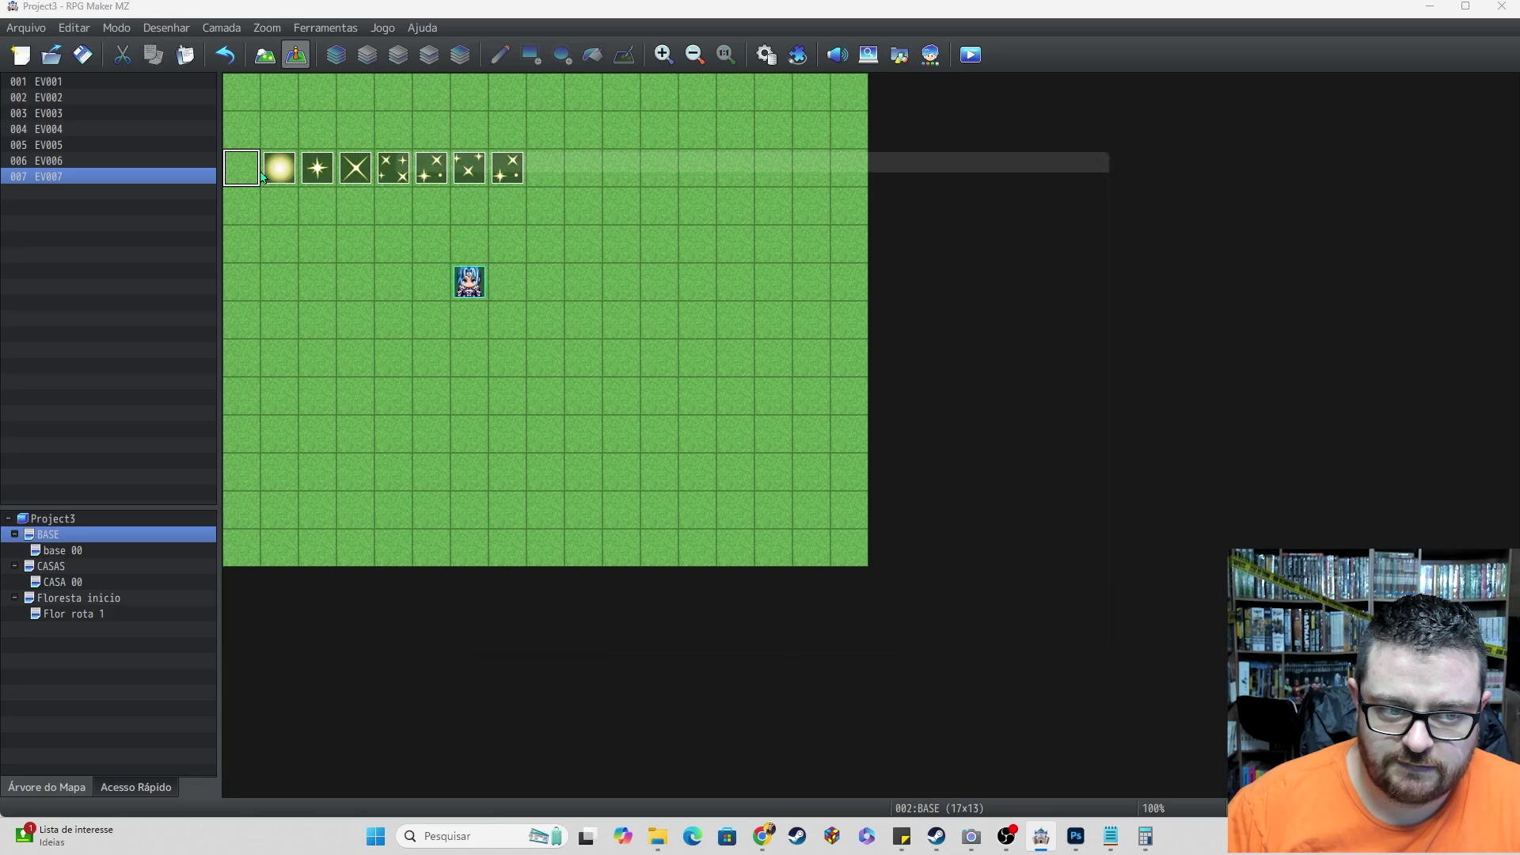
{"action": "key", "text": "Escape"}
{"action": "double_click", "coordinate": [270, 178]}
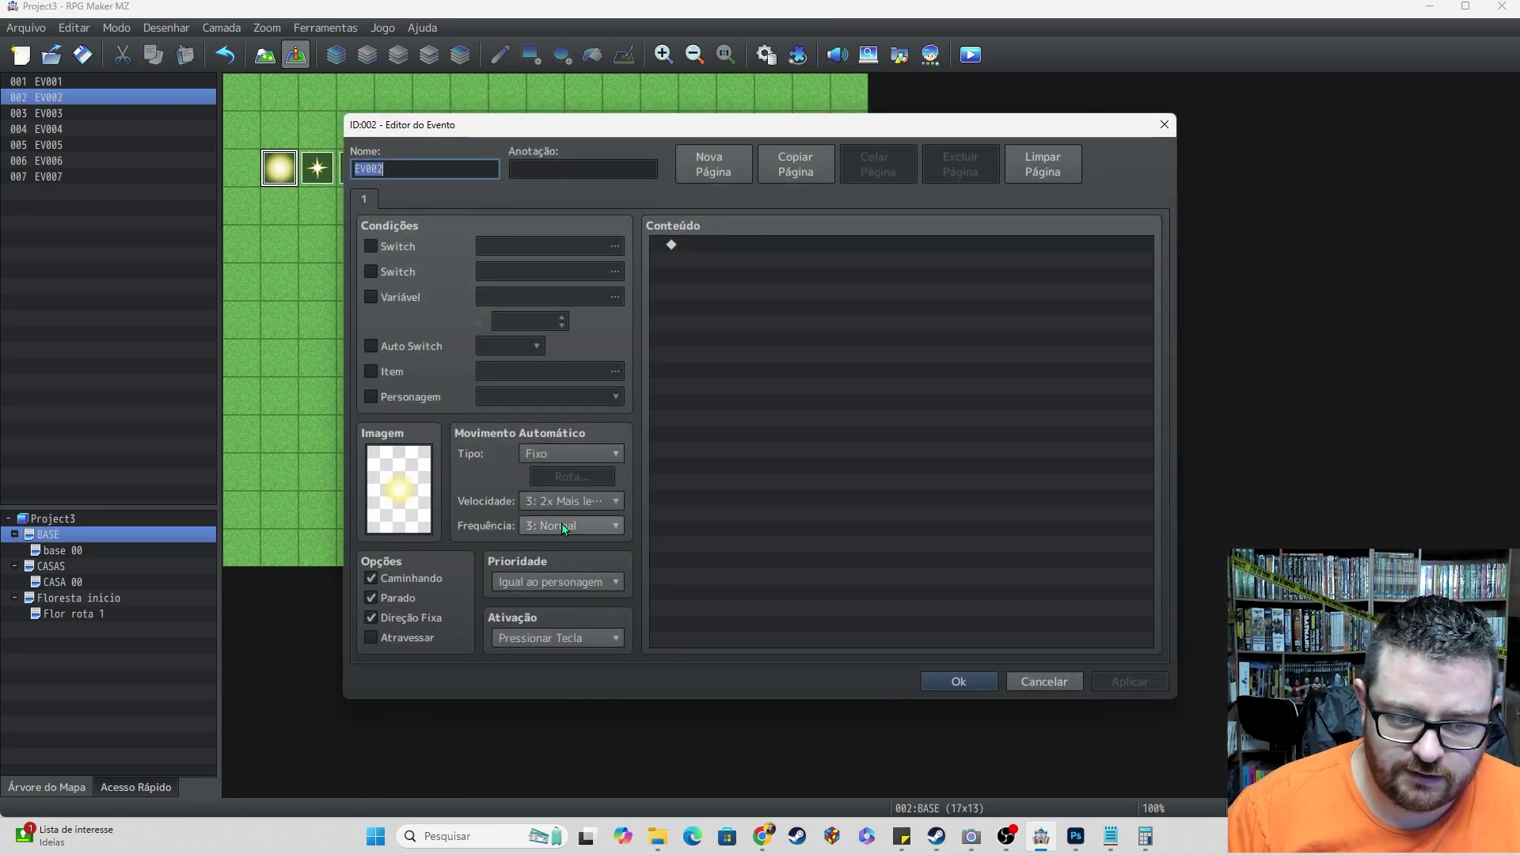
{"action": "left_click", "coordinate": [583, 528]}
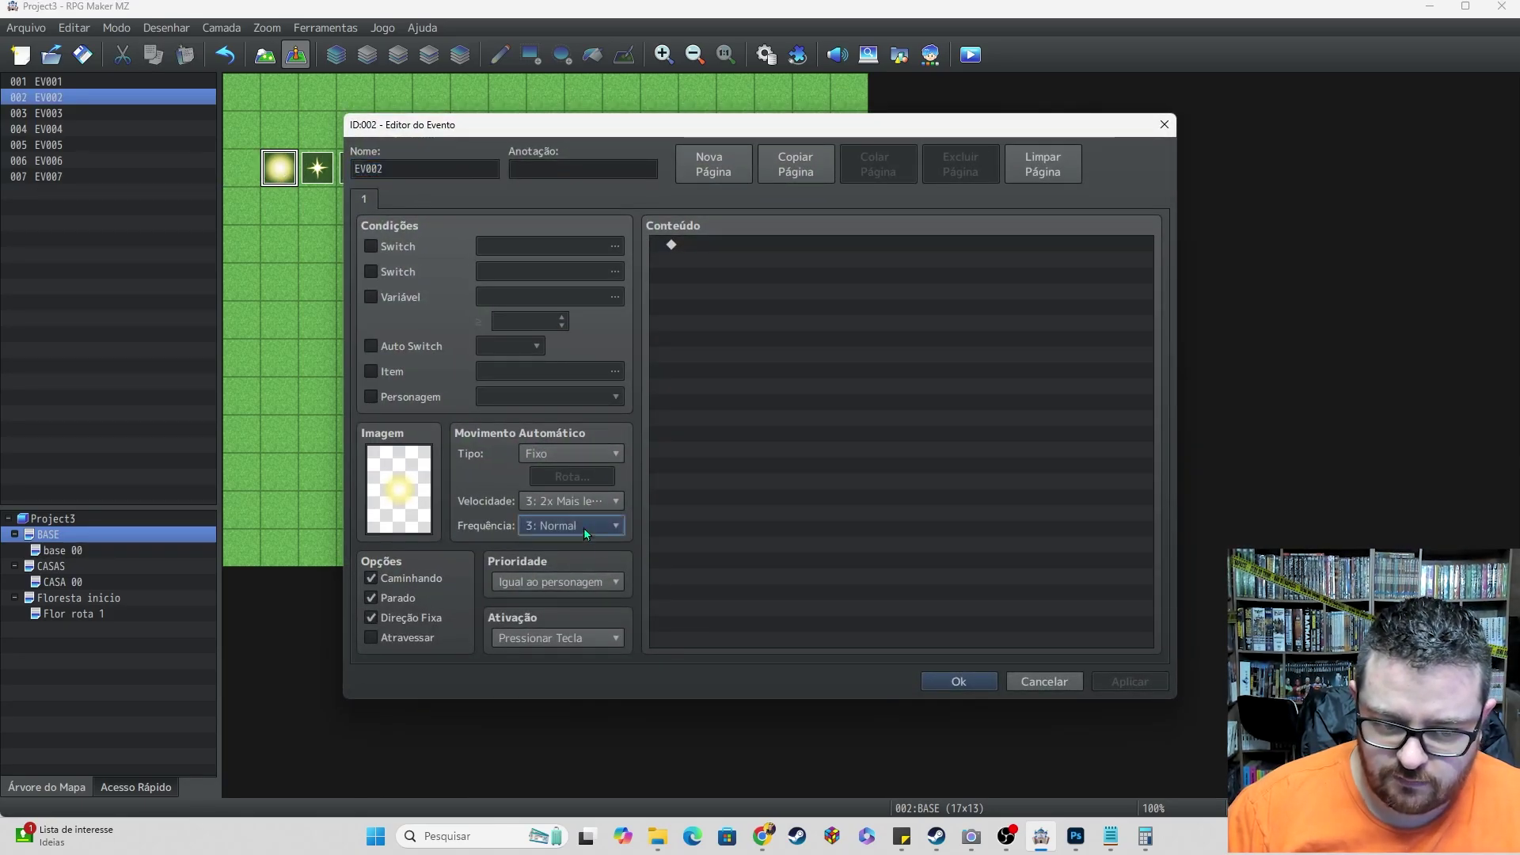
{"action": "left_click", "coordinate": [583, 528]}
{"action": "left_click", "coordinate": [582, 499]}
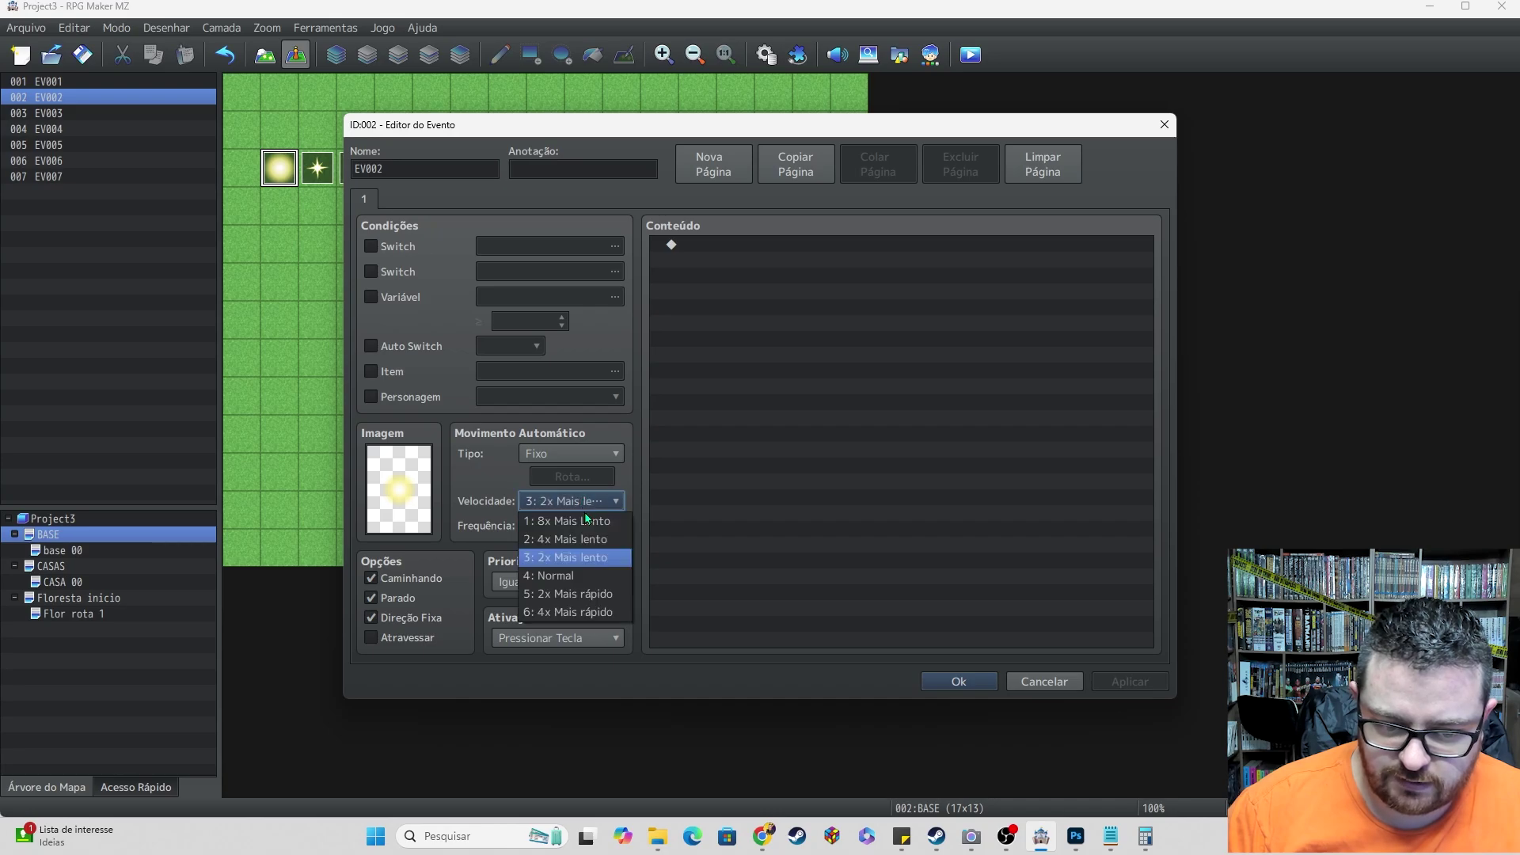
{"action": "left_click", "coordinate": [577, 537]}
{"action": "left_click", "coordinate": [958, 680]}
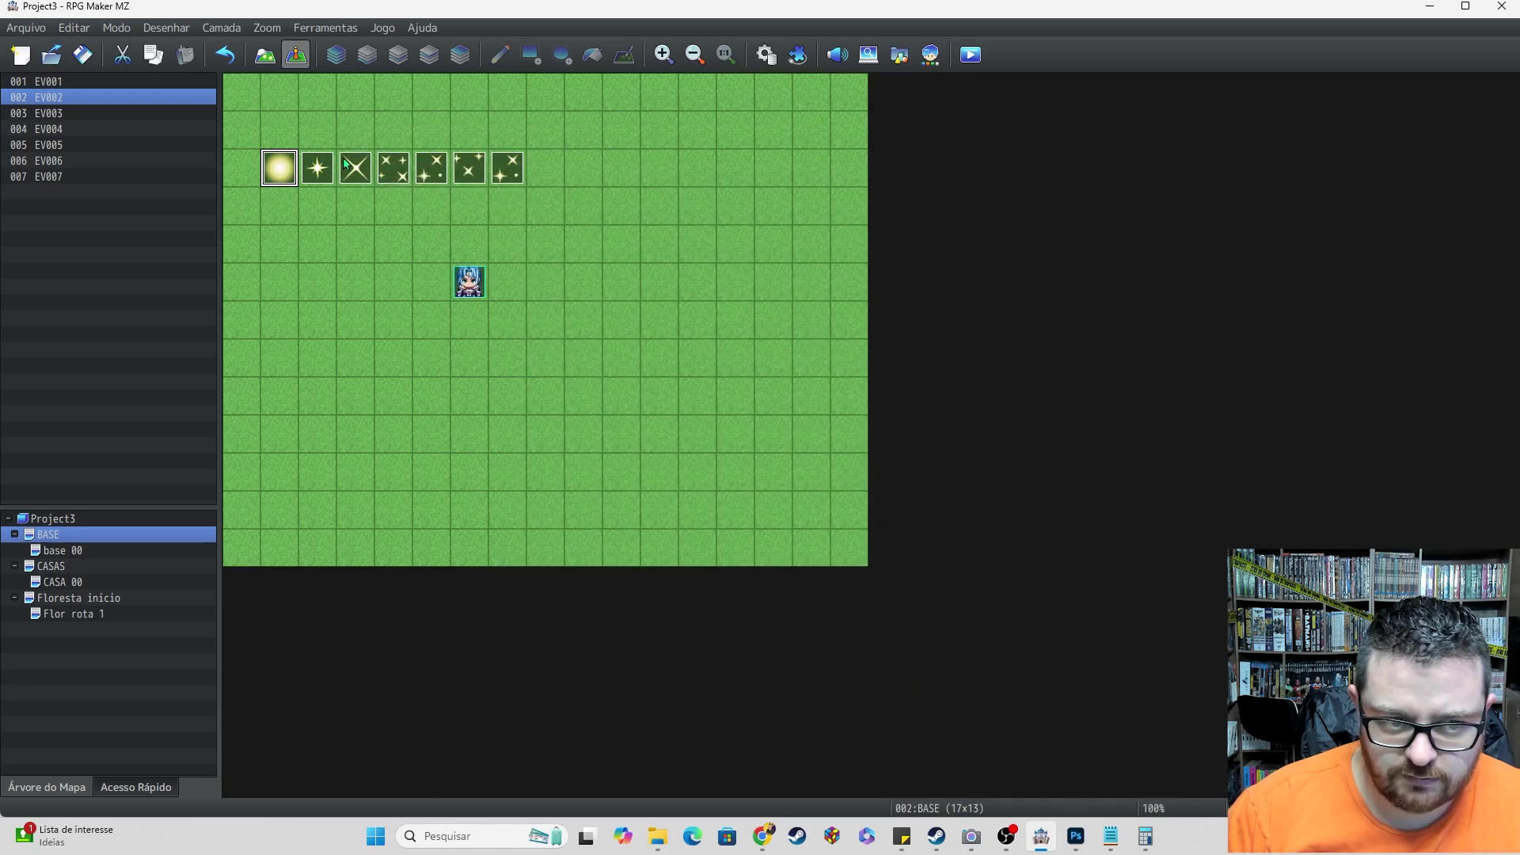
- Set the star event EV003's movement speed to 2: 4x Mais lento and save the event
{"action": "double_click", "coordinate": [318, 168]}
{"action": "left_click", "coordinate": [548, 500]}
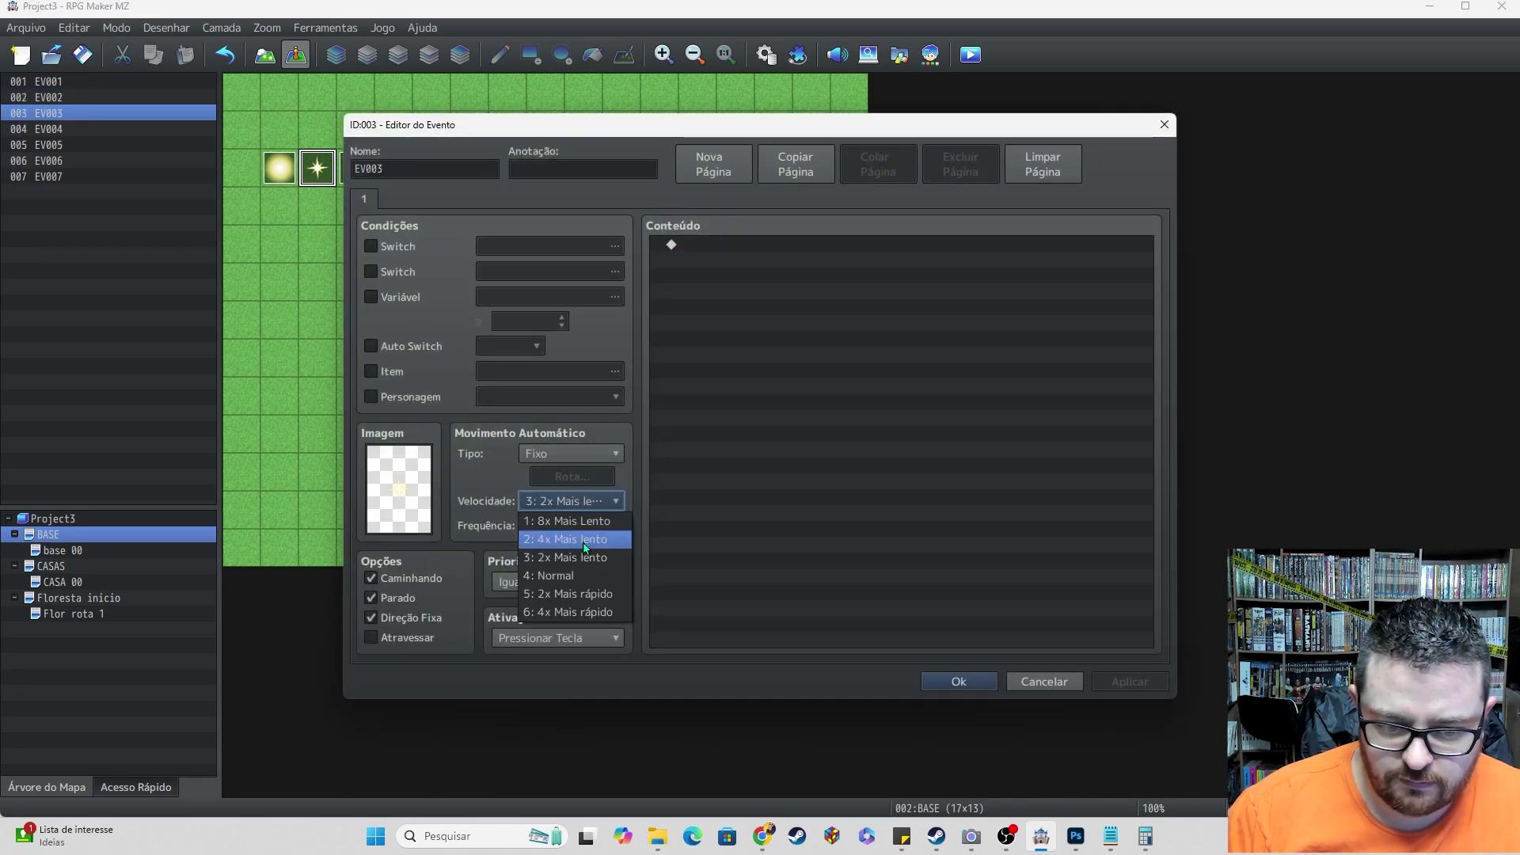
{"action": "left_click", "coordinate": [587, 537]}
{"action": "left_click", "coordinate": [961, 678]}
- Save the project, playtest a new game to compare the slowed sparkles with the others, and close the game
{"action": "left_click", "coordinate": [971, 54]}
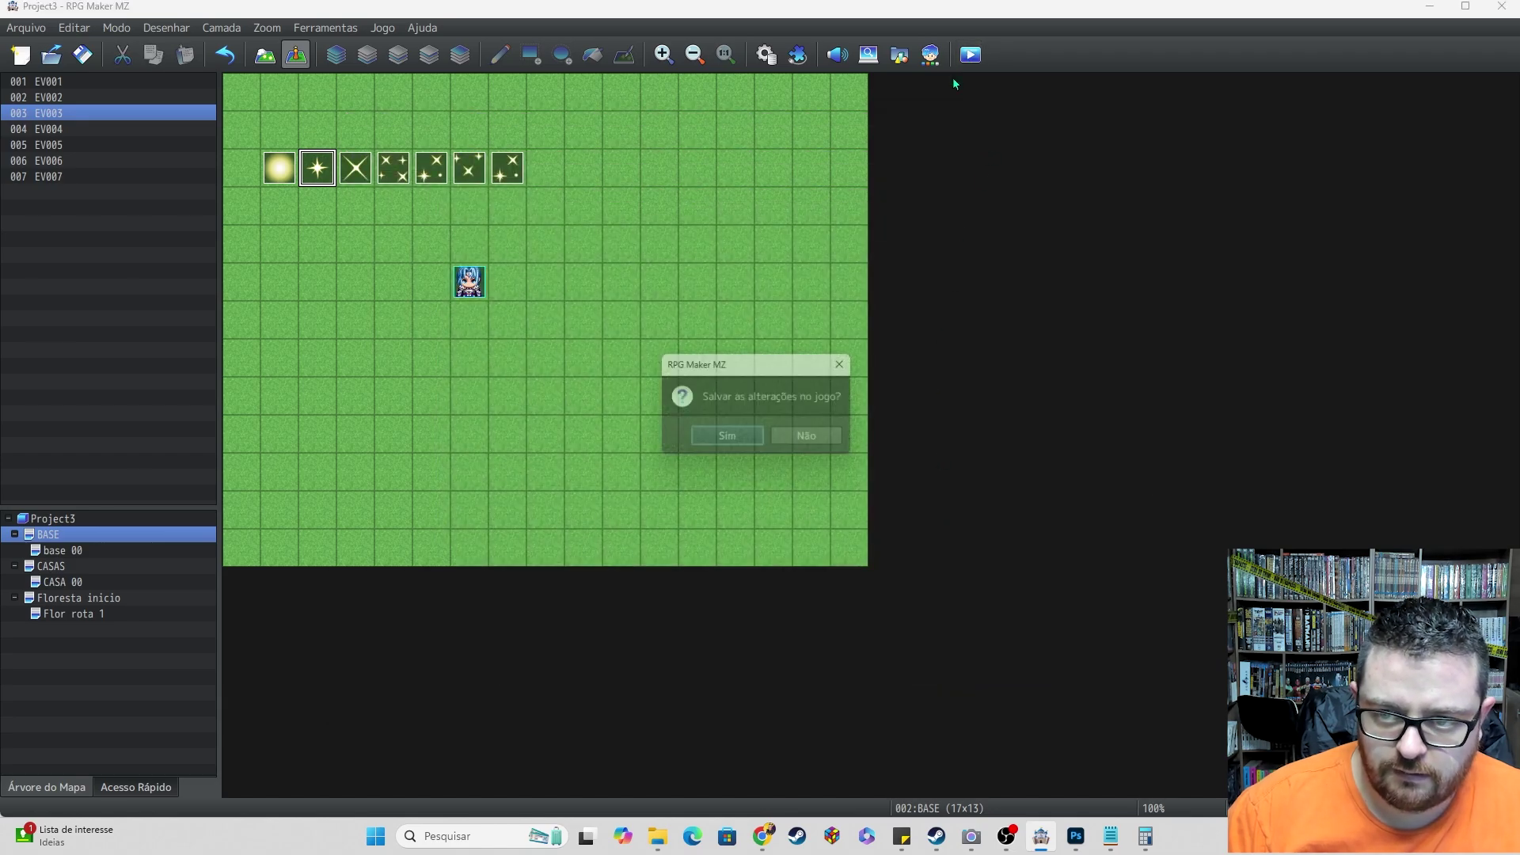
{"action": "left_click", "coordinate": [721, 440]}
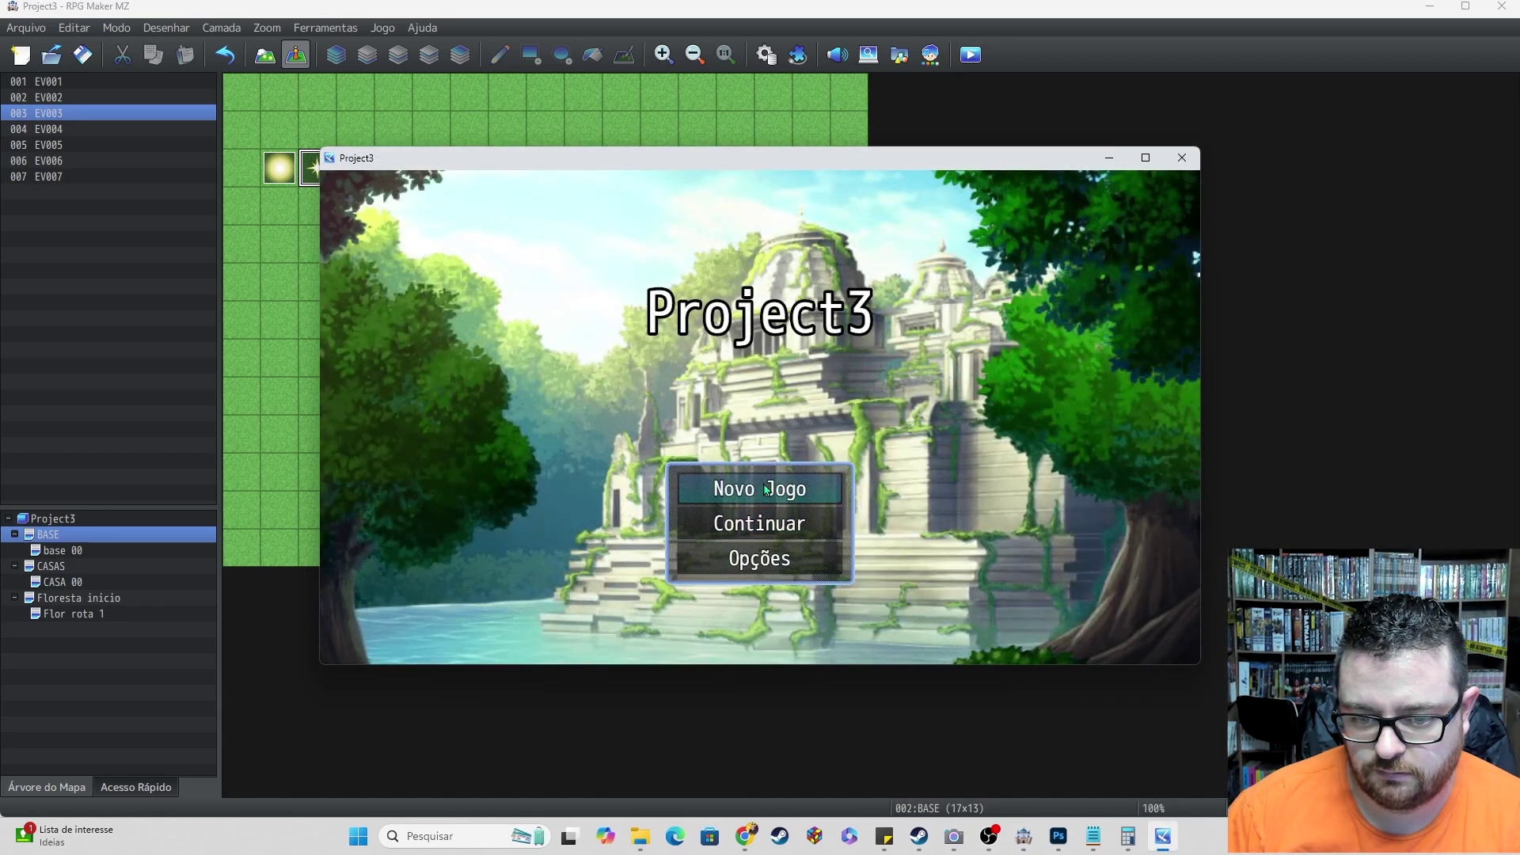
{"action": "key", "text": "Return"}
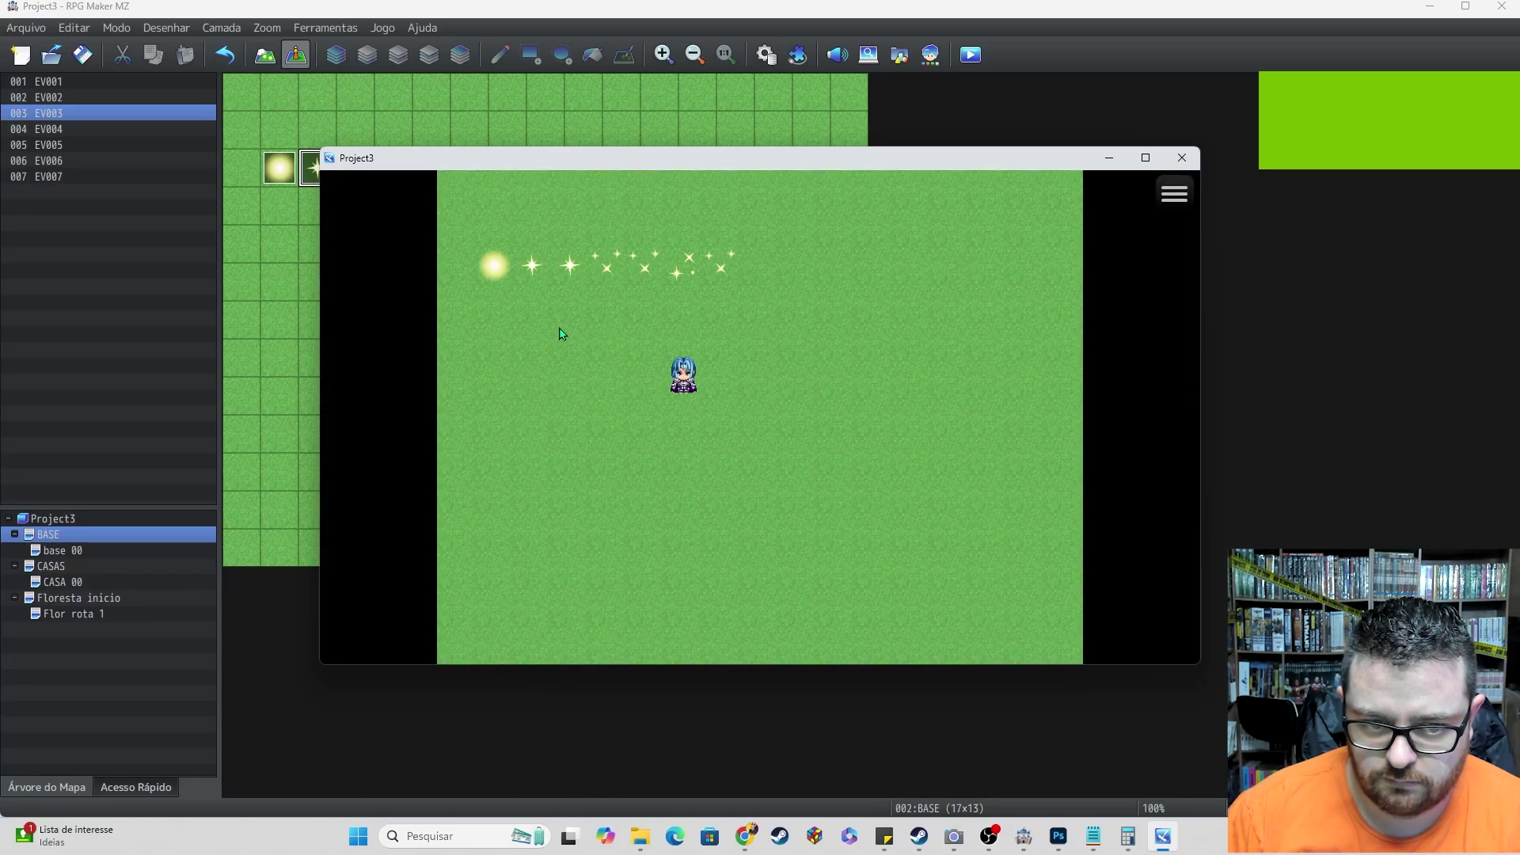
{"action": "left_click", "coordinate": [529, 343]}
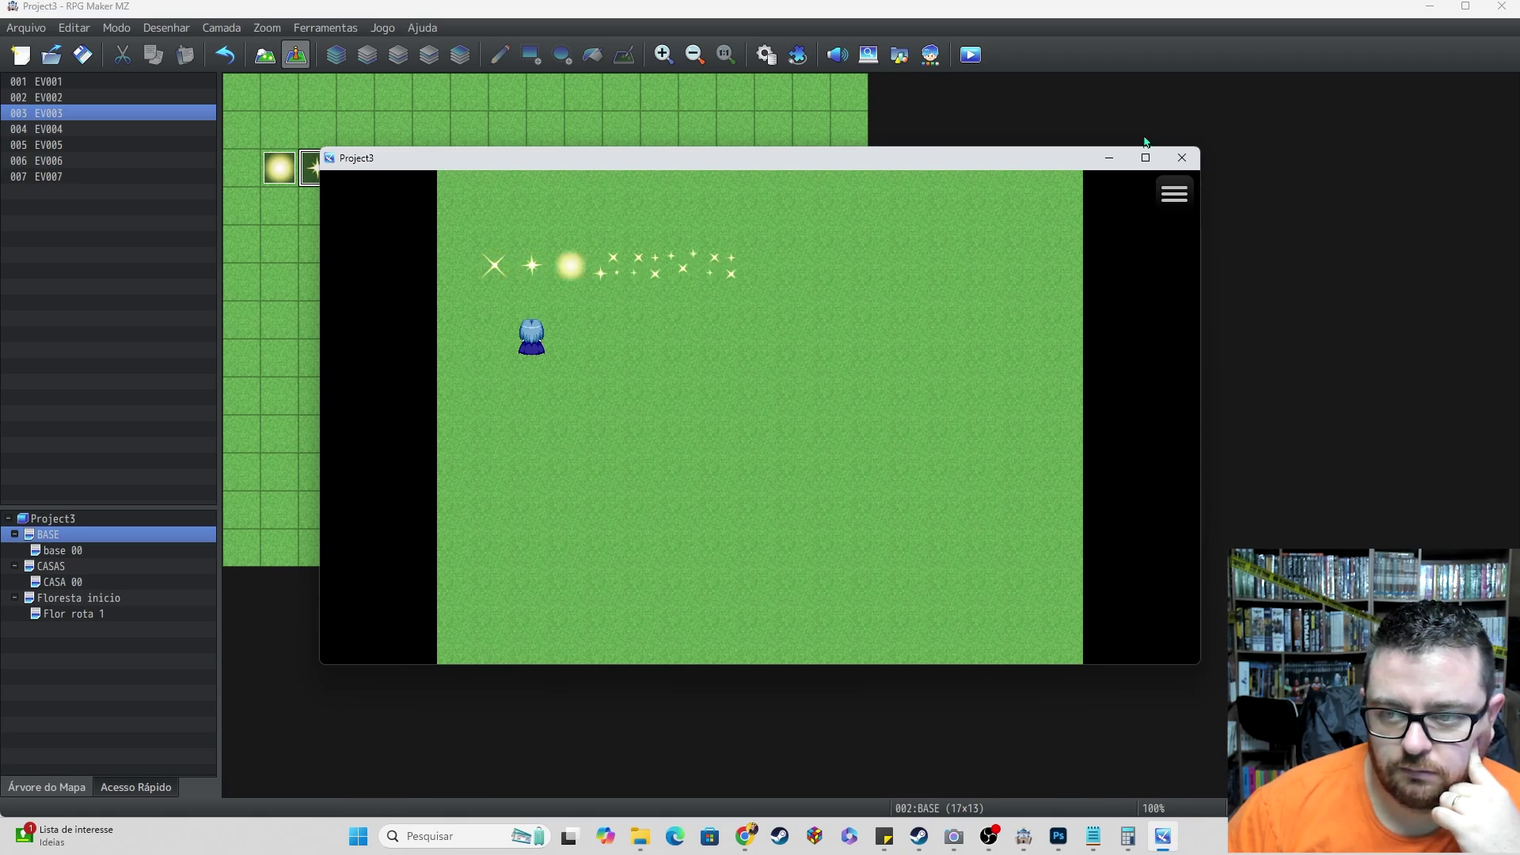
{"action": "left_click", "coordinate": [1167, 158]}
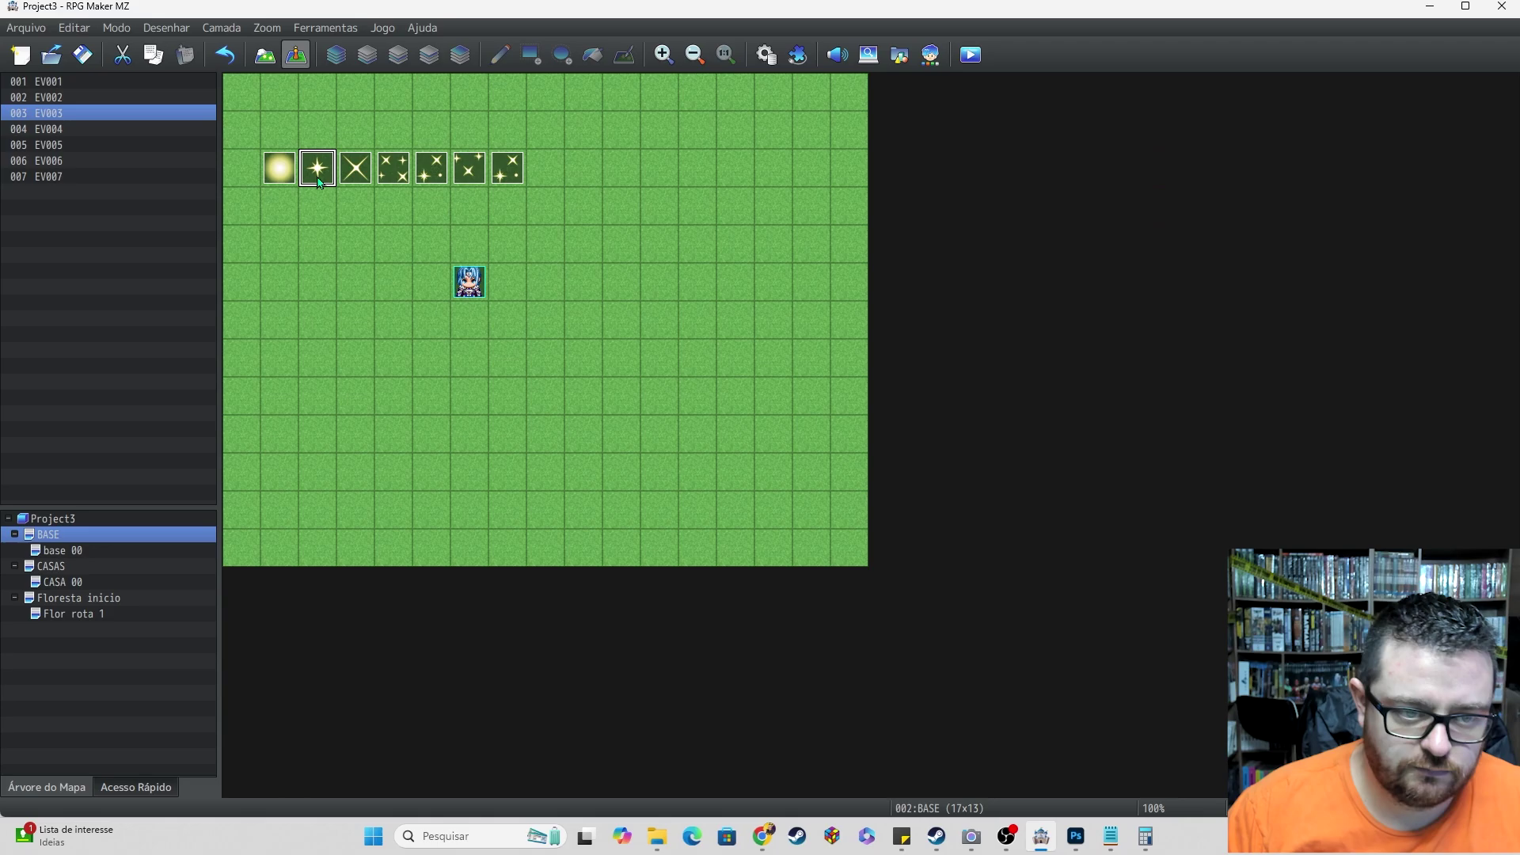
- In the CASA 00 map, replace the sparkle event beside the bedroom window with the star event copied from BASE
{"action": "left_click", "coordinate": [97, 552]}
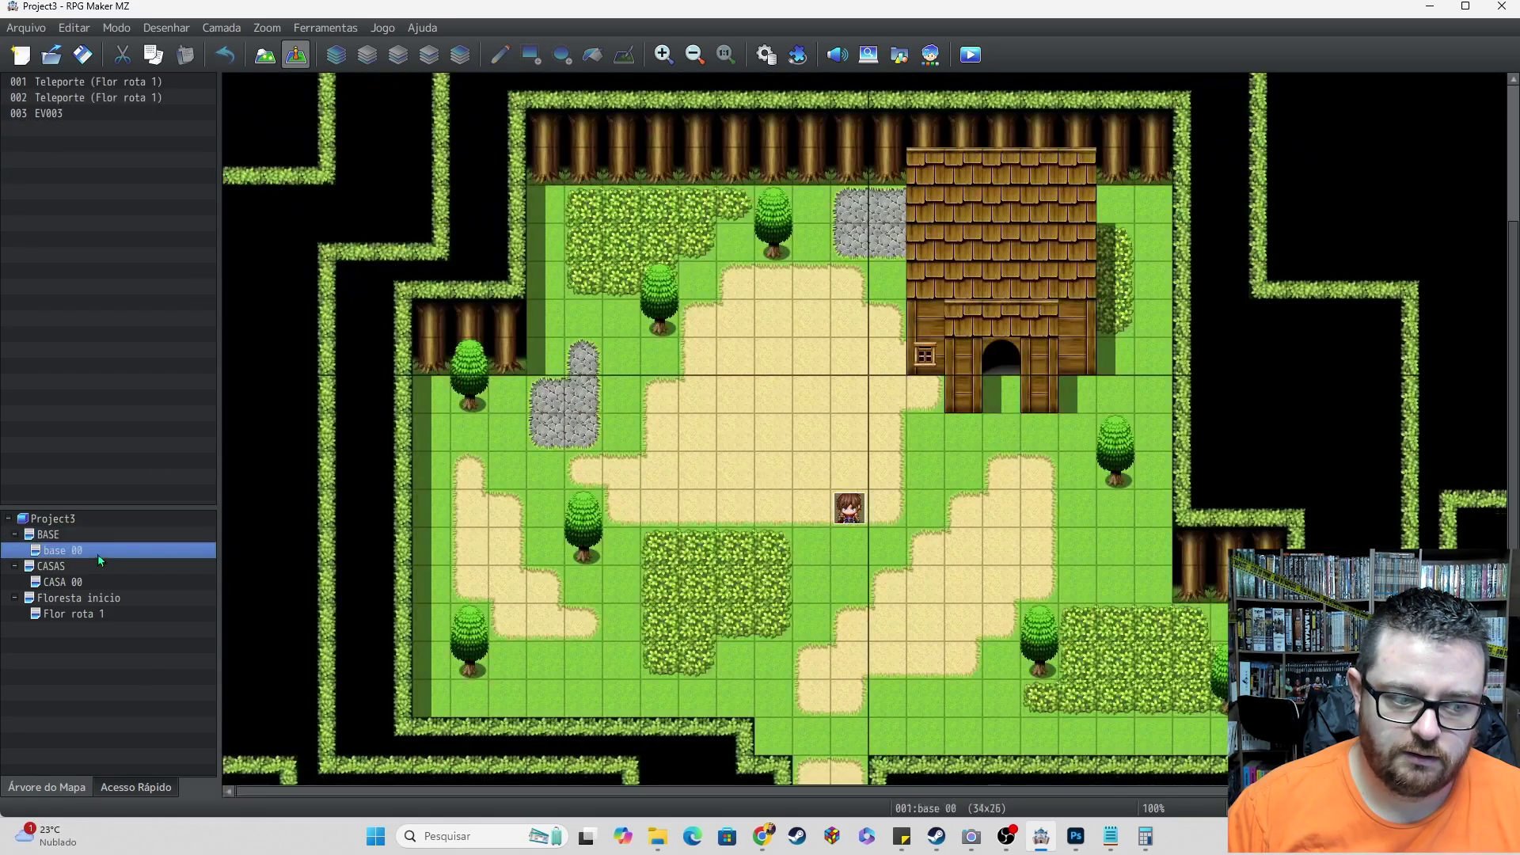
{"action": "left_click", "coordinate": [52, 567]}
{"action": "left_click", "coordinate": [75, 584]}
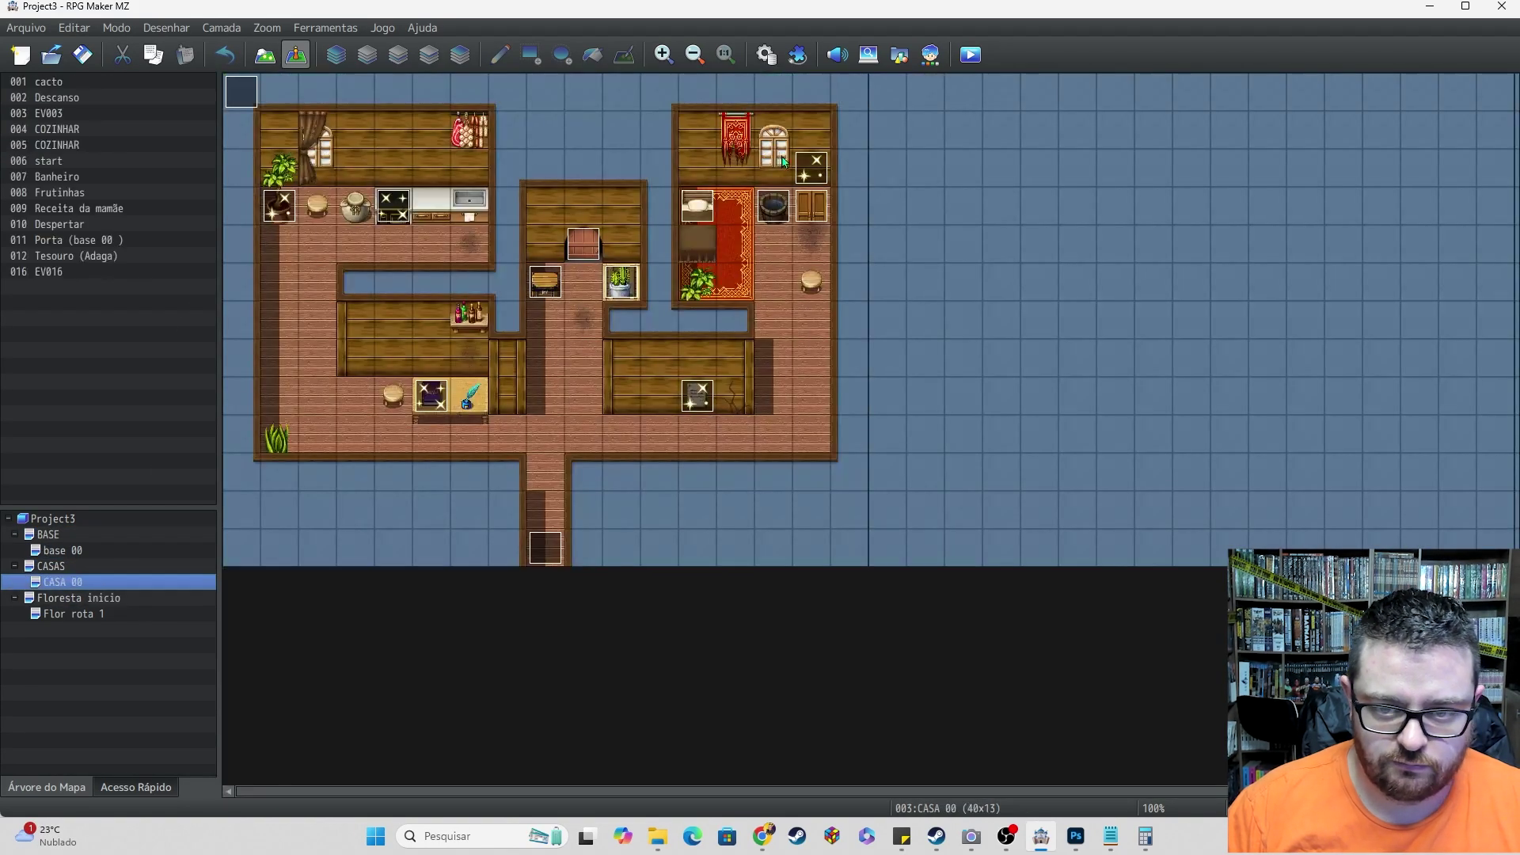
{"action": "left_click", "coordinate": [808, 167]}
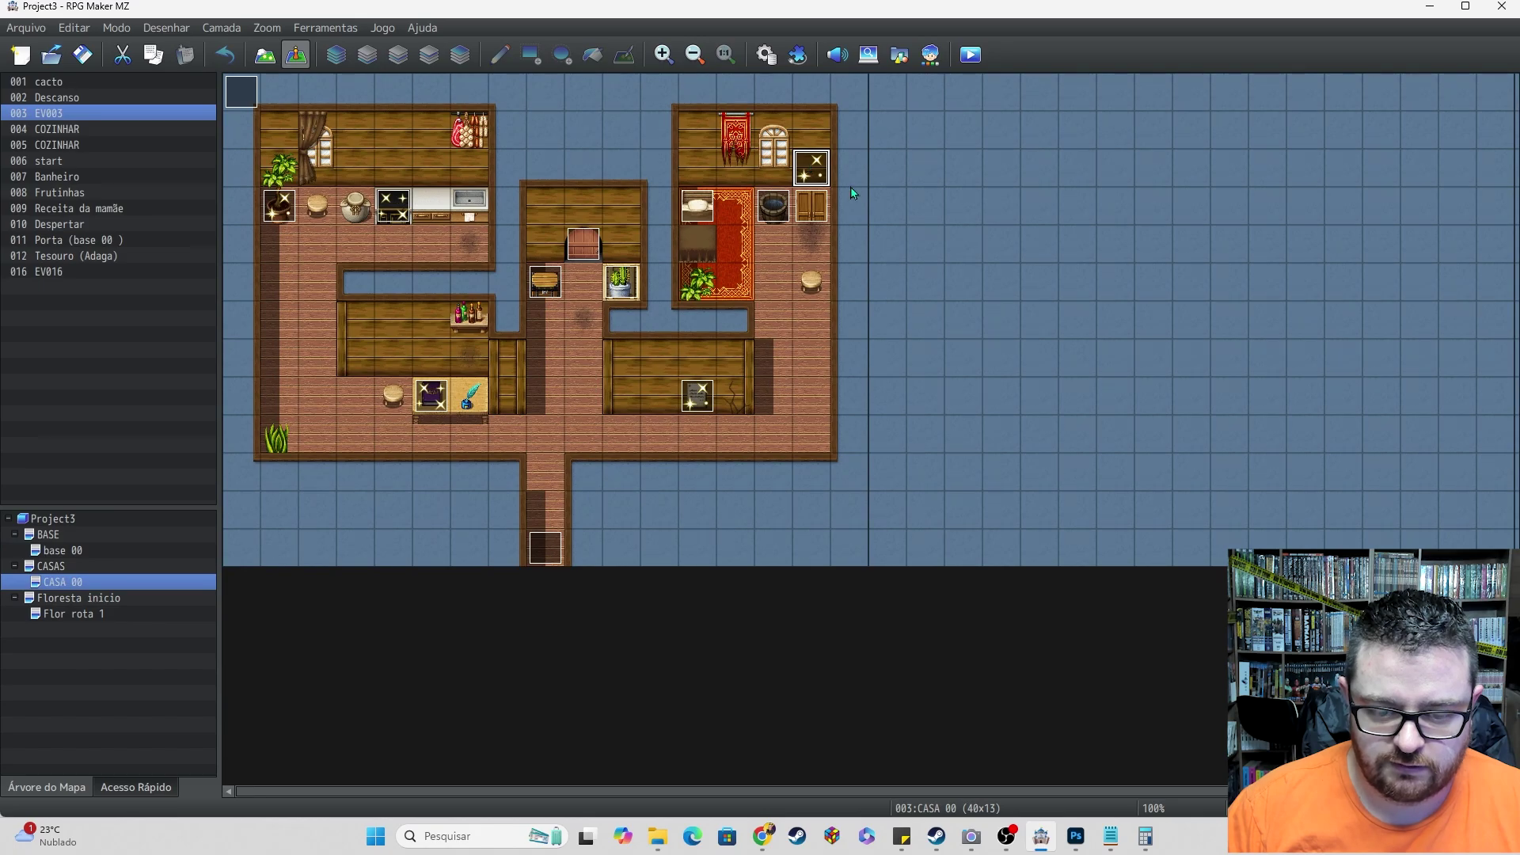
{"action": "key", "text": "Delete"}
{"action": "key", "text": "ctrl+z"}
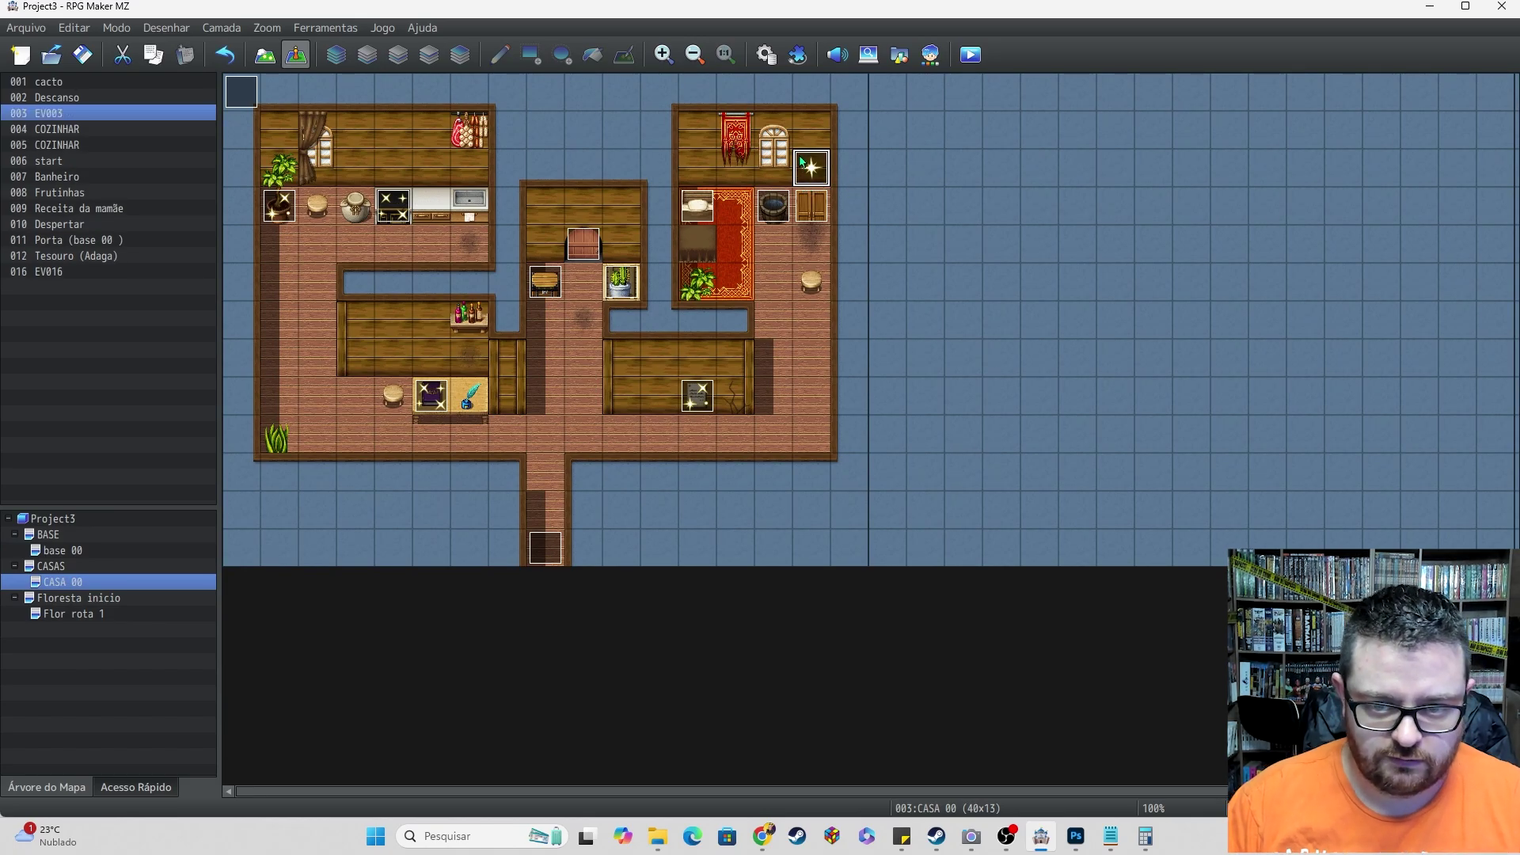
- Set the player's starting position on the bedroom's red rug, beside the bed in CASA 00
{"action": "right_click", "coordinate": [735, 255]}
{"action": "mouse_move", "coordinate": [792, 491]}
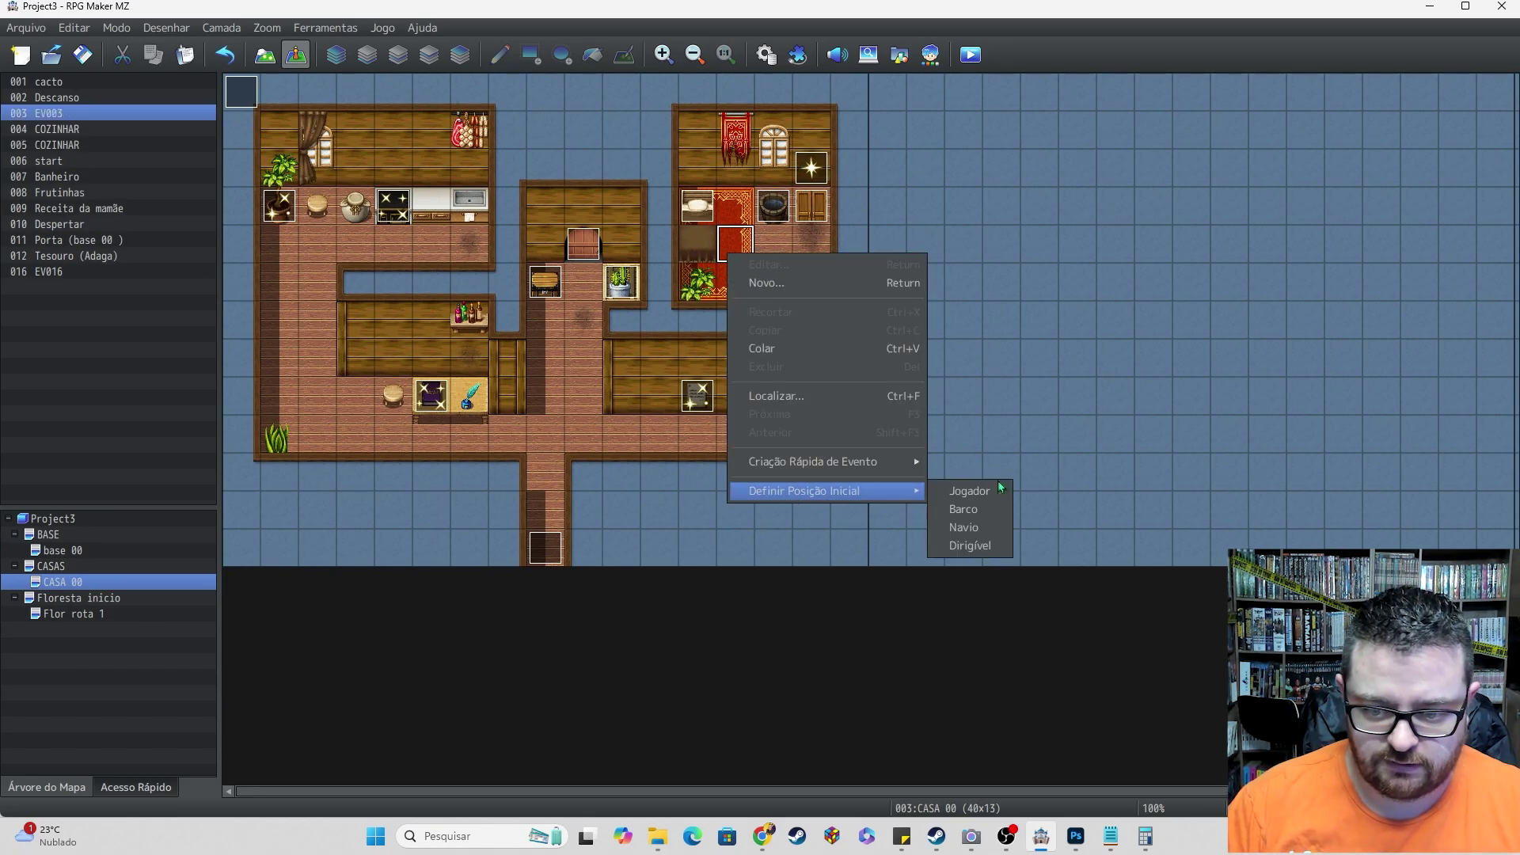
{"action": "left_click", "coordinate": [968, 492]}
- Set the bedroom star event EV003's movement frequency to 2: Baixa and save the event
{"action": "double_click", "coordinate": [811, 176]}
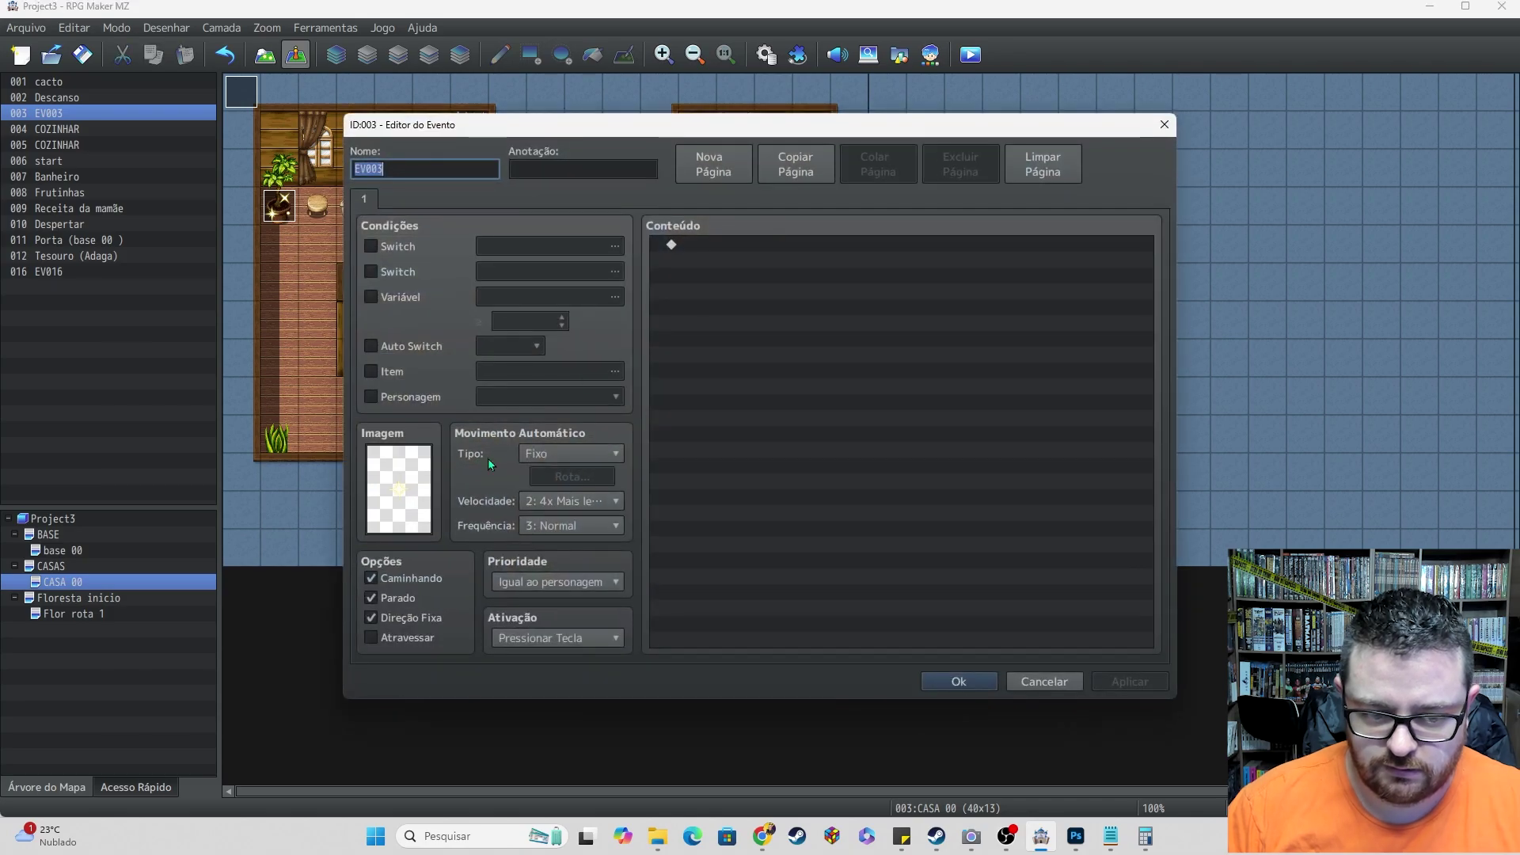
{"action": "left_click", "coordinate": [582, 526]}
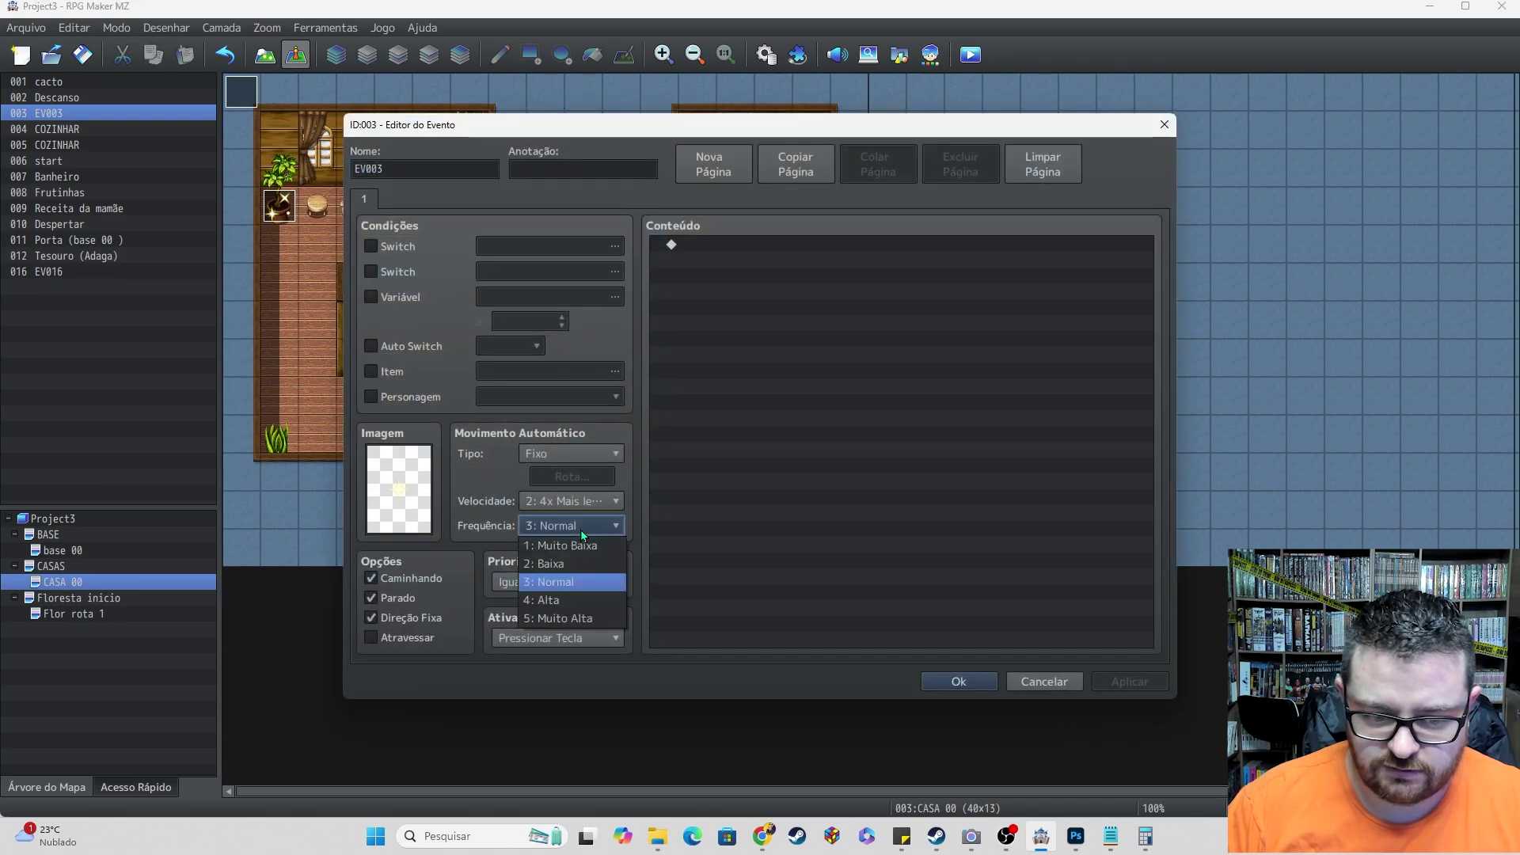
{"action": "left_click", "coordinate": [554, 564]}
{"action": "left_click", "coordinate": [962, 679]}
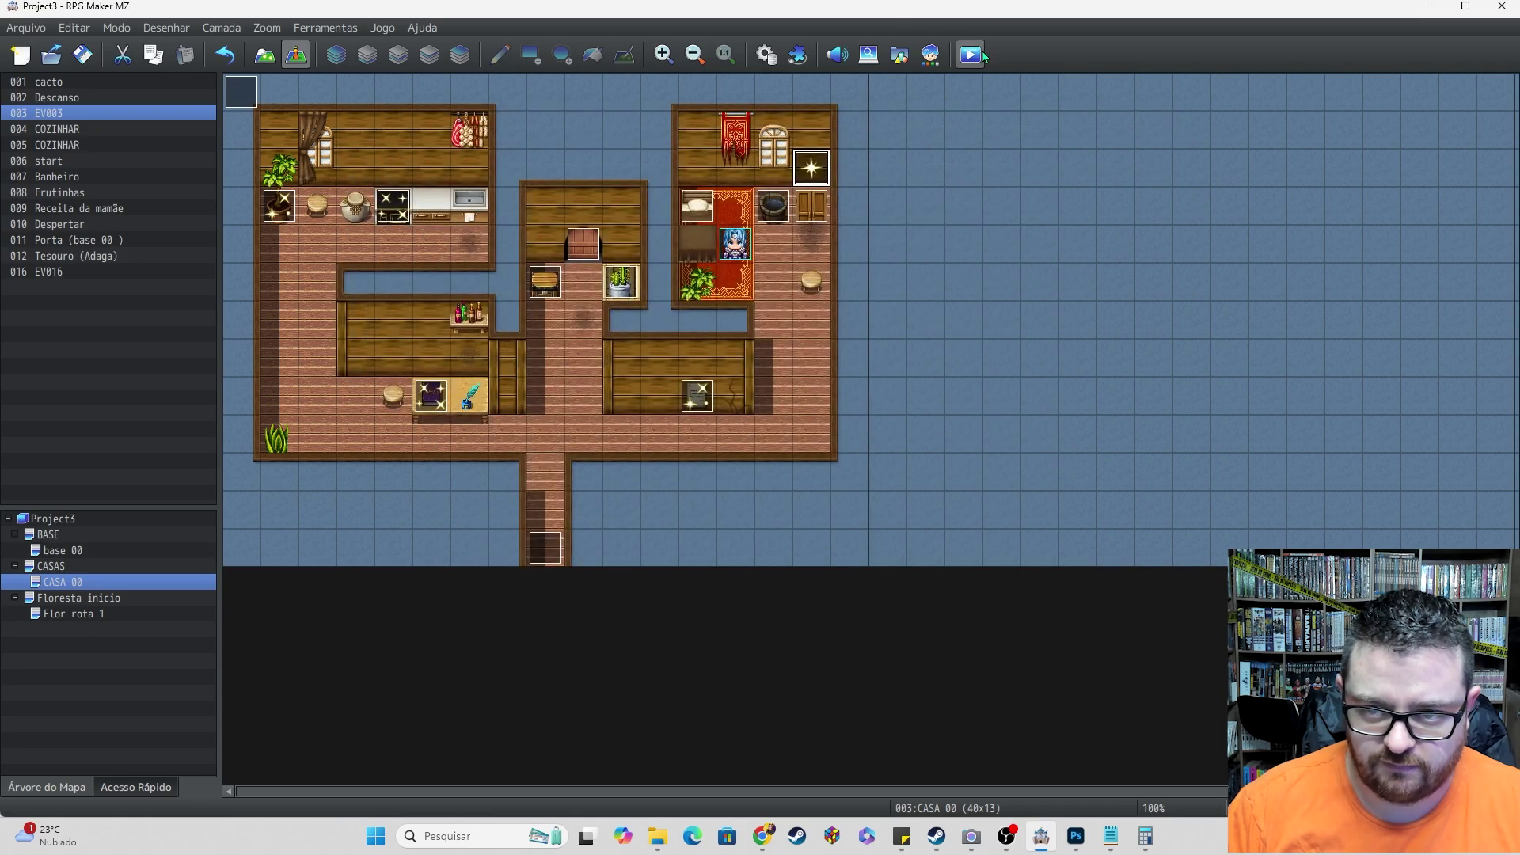
- Save the project and start a playtest to check the star sparkle in CASA 00
{"action": "left_click", "coordinate": [971, 54]}
{"action": "left_click", "coordinate": [729, 439]}
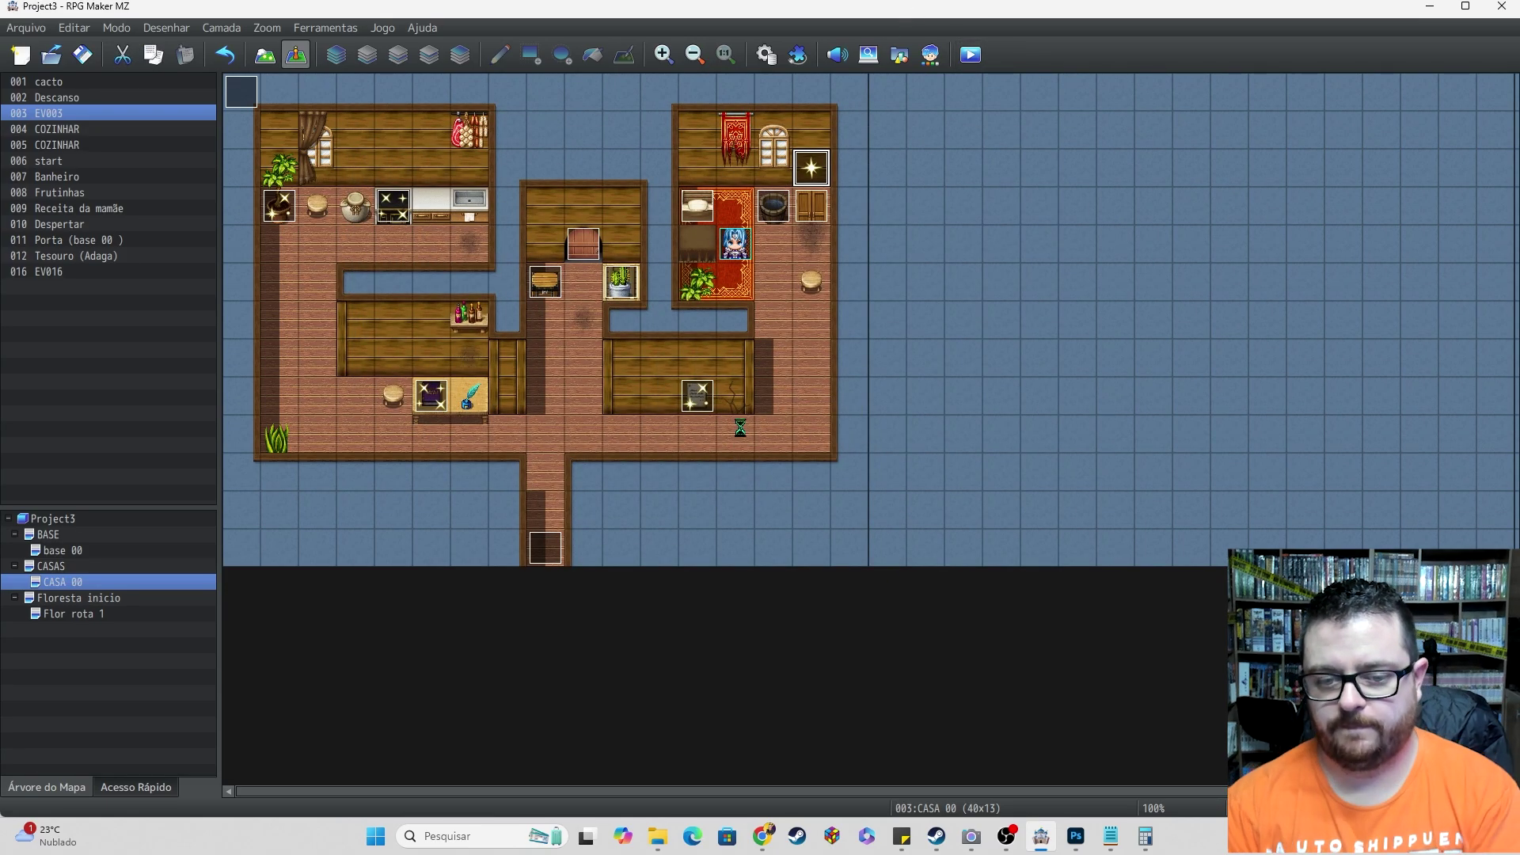